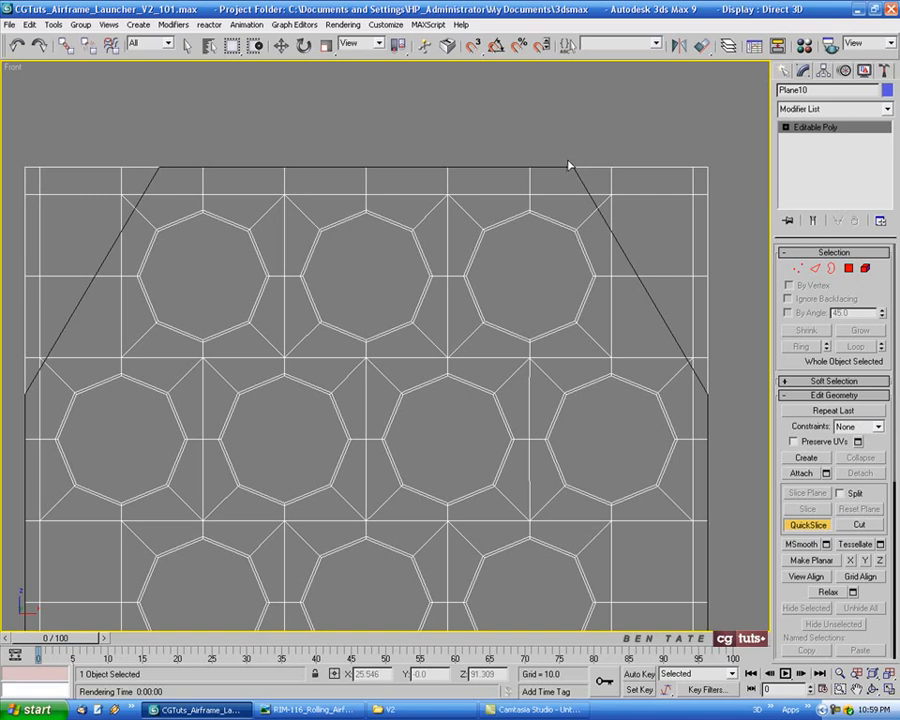
{"action": "left_click", "coordinate": [568, 165]}
{"action": "mouse_move", "coordinate": [262, 141]}
{"action": "middle_mouse_down"}
{"action": "mouse_move", "coordinate": [273, 127]}
{"action": "mouse_move", "coordinate": [264, 129]}
{"action": "middle_mouse_up"}
{"action": "middle_click_drag", "start_coordinate": [410, 338], "coordinate": [426, 322]}
{"action": "mouse_move", "coordinate": [569, 423]}
{"action": "middle_mouse_down"}
{"action": "mouse_move", "coordinate": [565, 411]}
{"action": "mouse_move", "coordinate": [557, 434]}
{"action": "middle_mouse_up"}
{"action": "left_click", "coordinate": [808, 530]}
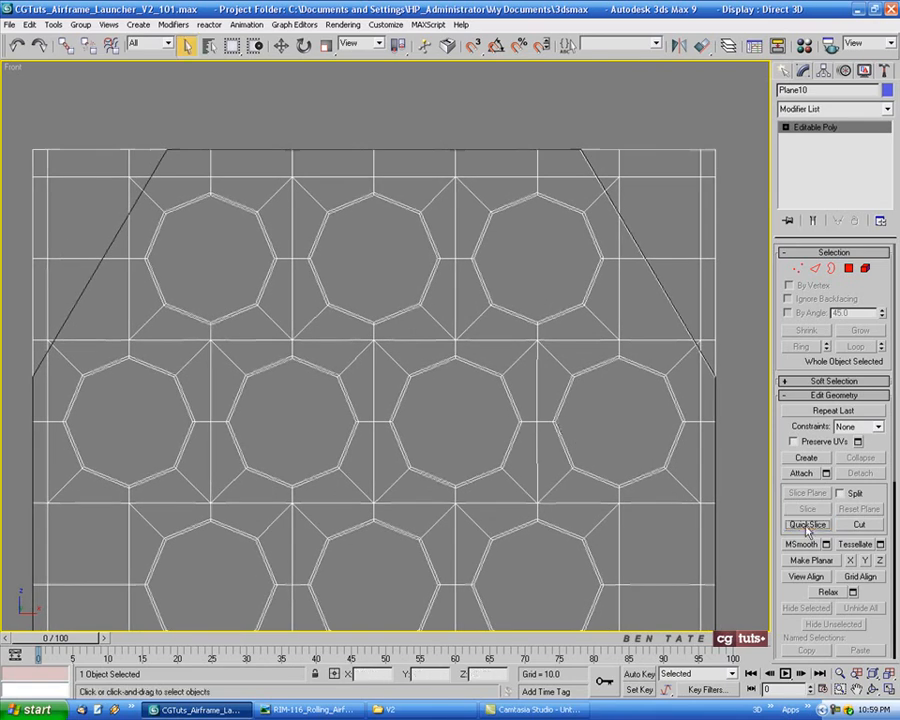
{"action": "middle_click_drag", "start_coordinate": [669, 467], "coordinate": [666, 461]}
At vertex level, select the vertices of the pattern's left portion and delete them, keeping only the strip along the right edge
{"action": "left_click", "coordinate": [801, 267]}
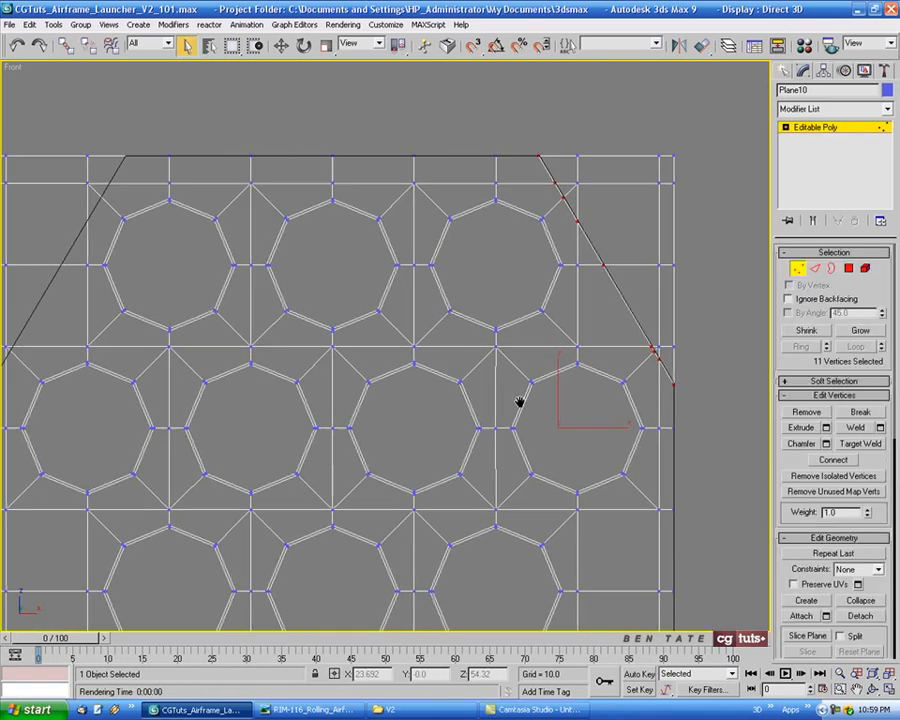
{"action": "scroll", "coordinate": [552, 391], "scroll_direction": "down", "scroll_amount": 8}
{"action": "mouse_move", "coordinate": [593, 458]}
{"action": "middle_mouse_down"}
{"action": "mouse_move", "coordinate": [538, 222]}
{"action": "mouse_move", "coordinate": [530, 275]}
{"action": "middle_mouse_up"}
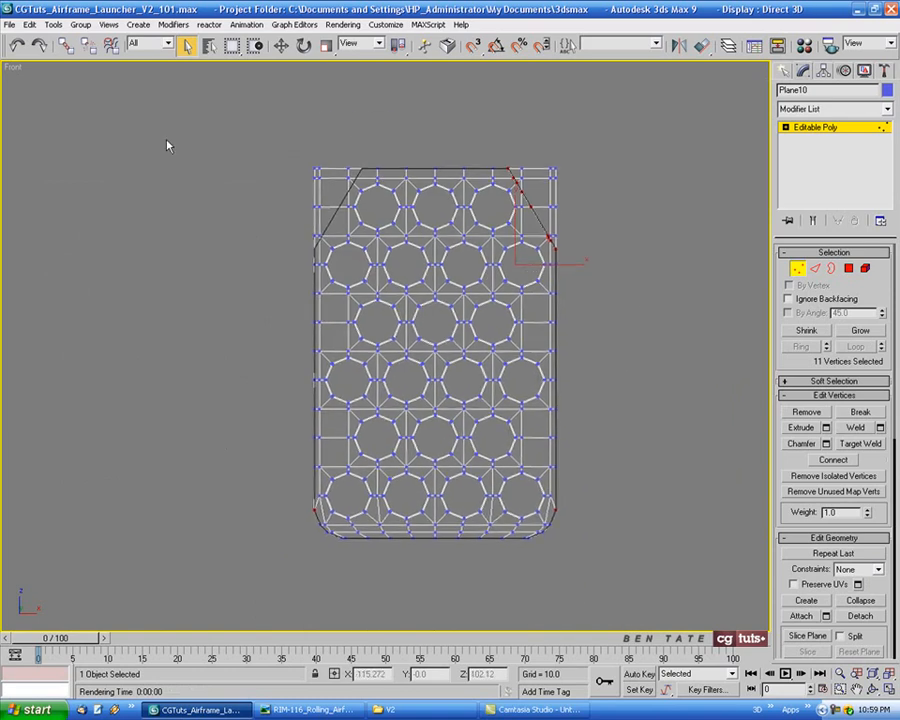
{"action": "left_click_drag", "start_coordinate": [241, 181], "coordinate": [432, 712]}
{"action": "scroll", "coordinate": [428, 464], "scroll_direction": "up", "scroll_amount": 6}
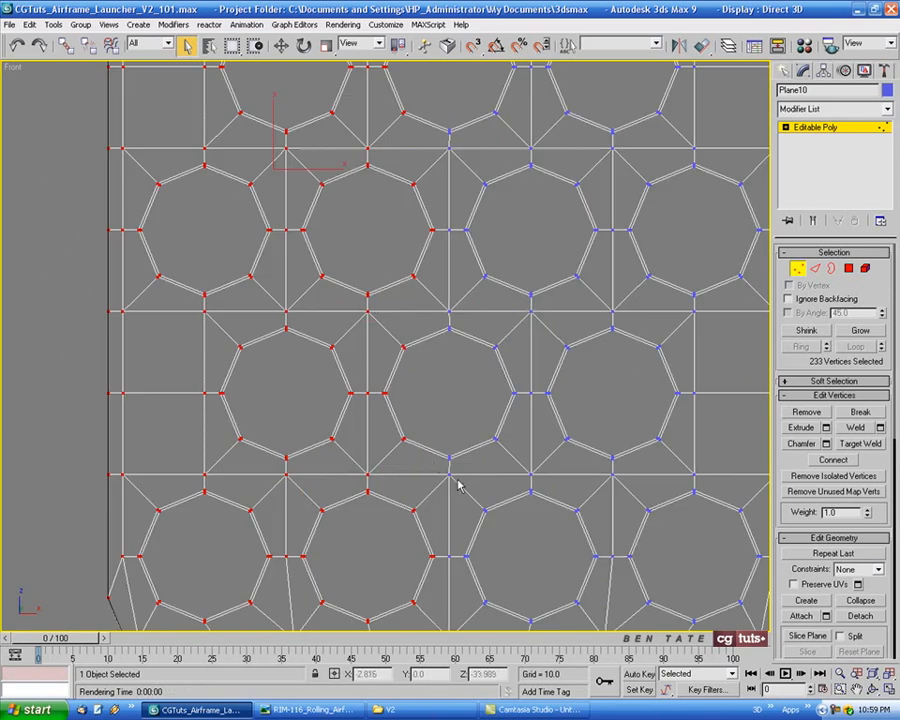
{"action": "mouse_move", "coordinate": [458, 480]}
{"action": "middle_mouse_down"}
{"action": "mouse_move", "coordinate": [459, 506]}
{"action": "mouse_move", "coordinate": [447, 497]}
{"action": "middle_mouse_up"}
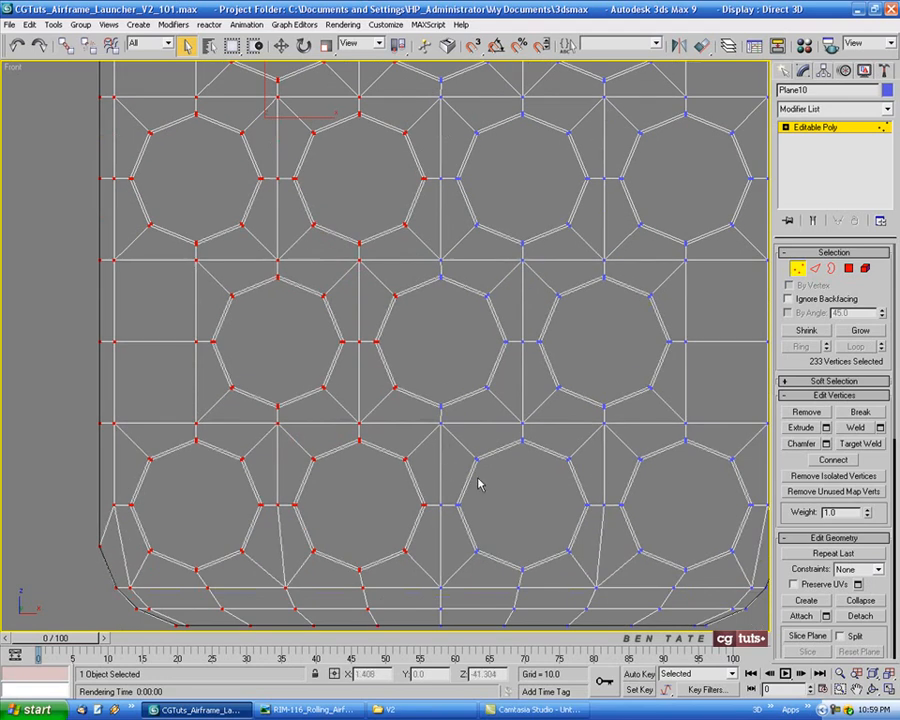
{"action": "key", "text": "Delete"}
Select the vertices lying outside the slanted outline at the strip's top-right corner and delete them
{"action": "scroll", "coordinate": [478, 484], "scroll_direction": "down", "scroll_amount": 6}
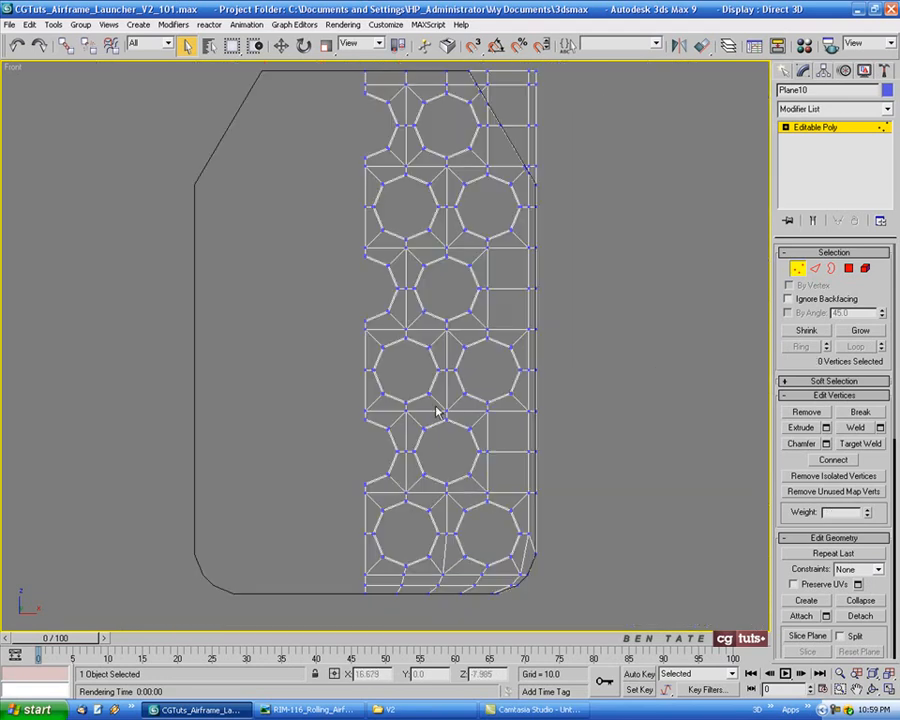
{"action": "scroll", "coordinate": [561, 294], "scroll_direction": "up", "scroll_amount": 8}
{"action": "middle_click_drag", "start_coordinate": [548, 326], "coordinate": [581, 196]}
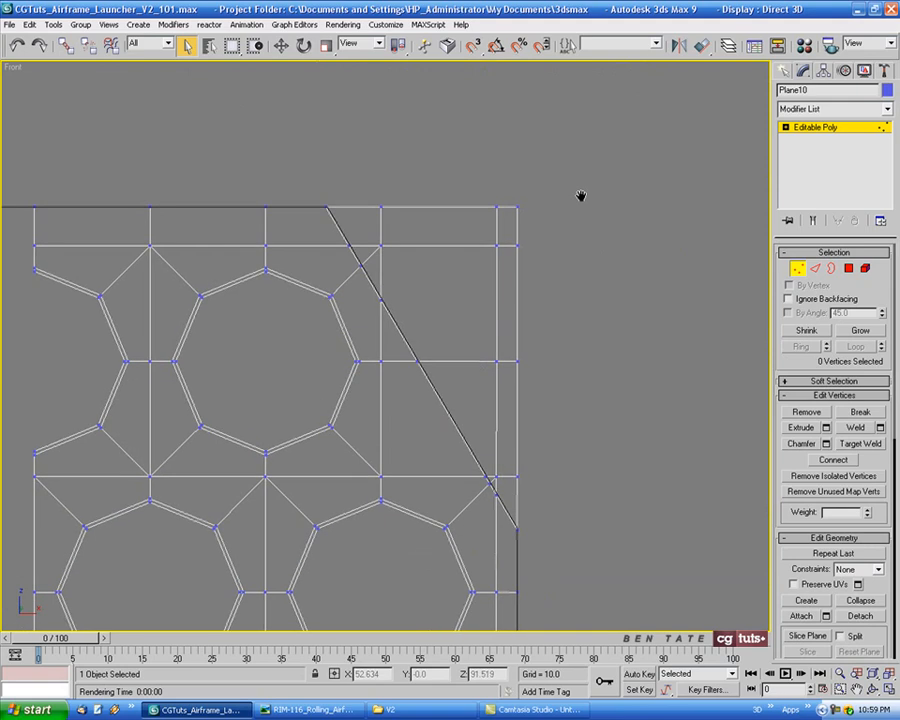
{"action": "left_click_drag", "start_coordinate": [491, 190], "coordinate": [525, 258]}
{"action": "left_click_drag", "start_coordinate": [519, 379], "coordinate": [519, 379], "text": "ctrl"}
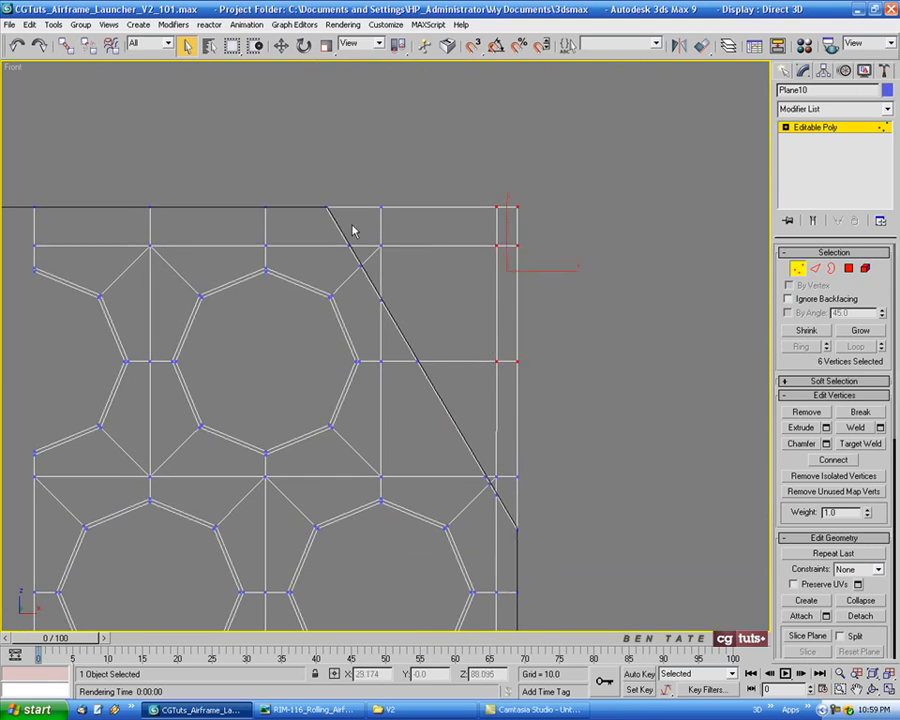
{"action": "left_click_drag", "start_coordinate": [368, 193], "coordinate": [397, 254], "text": "ctrl"}
{"action": "scroll", "coordinate": [537, 473], "scroll_direction": "up", "scroll_amount": 4}
{"action": "left_click_drag", "start_coordinate": [522, 462], "coordinate": [470, 490], "text": "ctrl"}
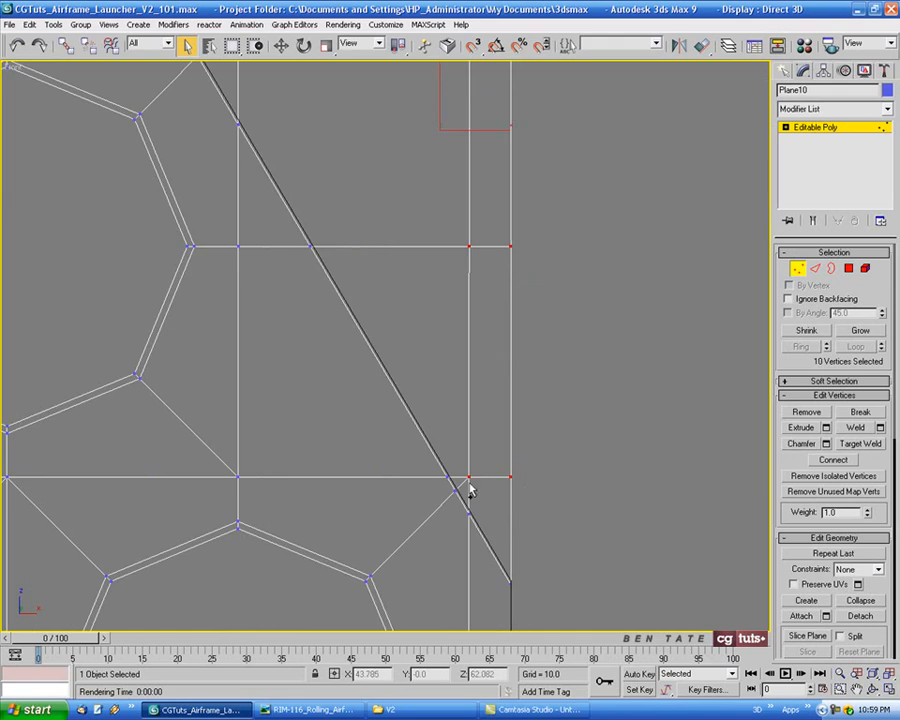
{"action": "scroll", "coordinate": [545, 457], "scroll_direction": "down", "scroll_amount": 2}
{"action": "scroll", "coordinate": [482, 317], "scroll_direction": "down", "scroll_amount": 2}
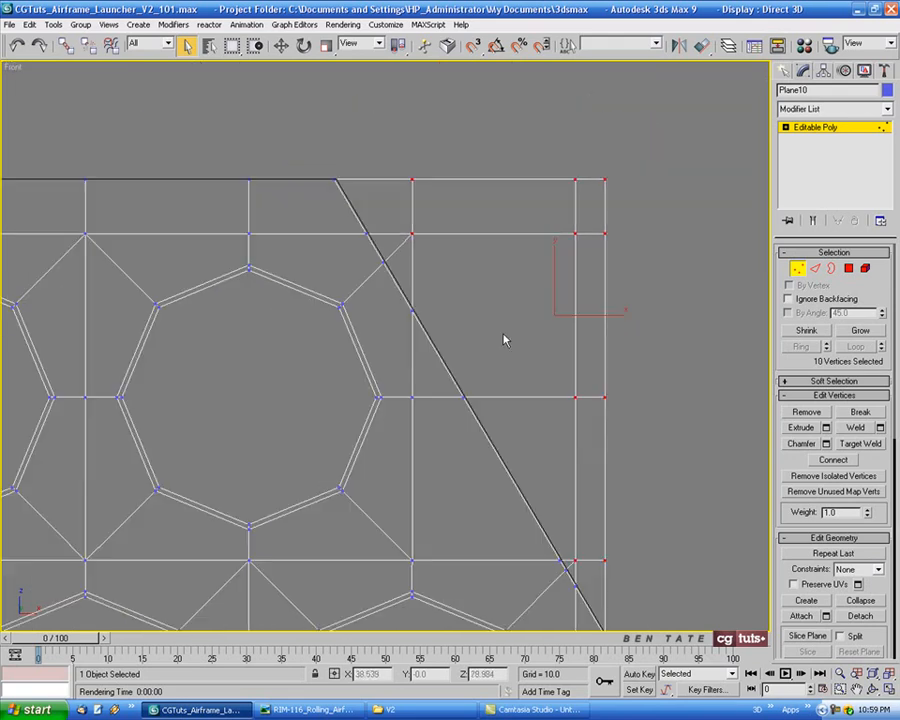
{"action": "middle_click_drag", "start_coordinate": [506, 338], "coordinate": [534, 232]}
{"action": "key", "text": "Delete"}
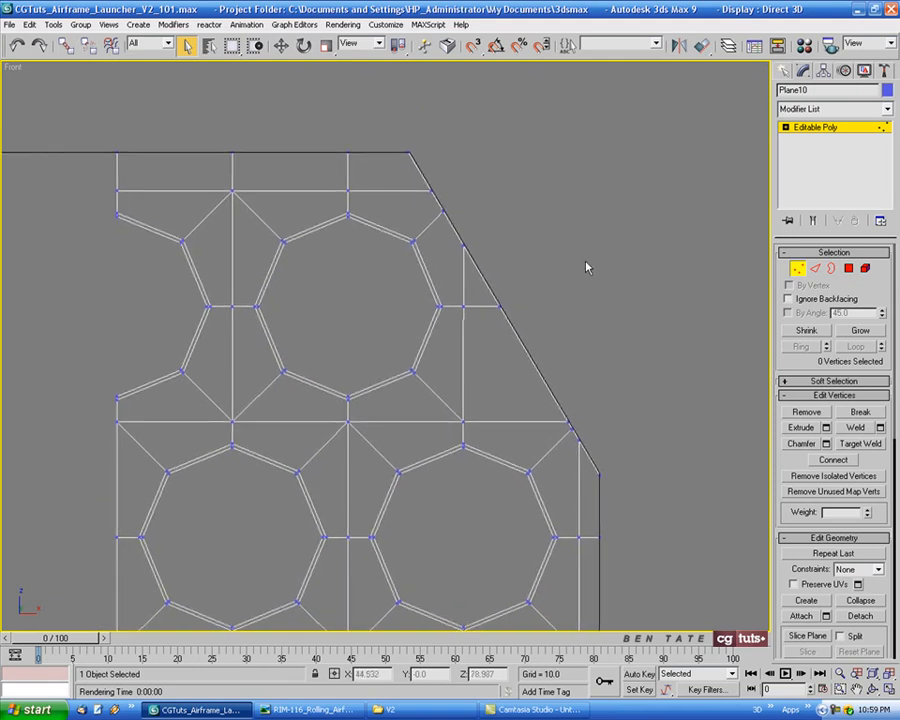
Use Target Weld to merge the loose vertices near the slanted edge onto the neighbouring outline vertices
{"action": "middle_click_drag", "start_coordinate": [574, 273], "coordinate": [566, 262]}
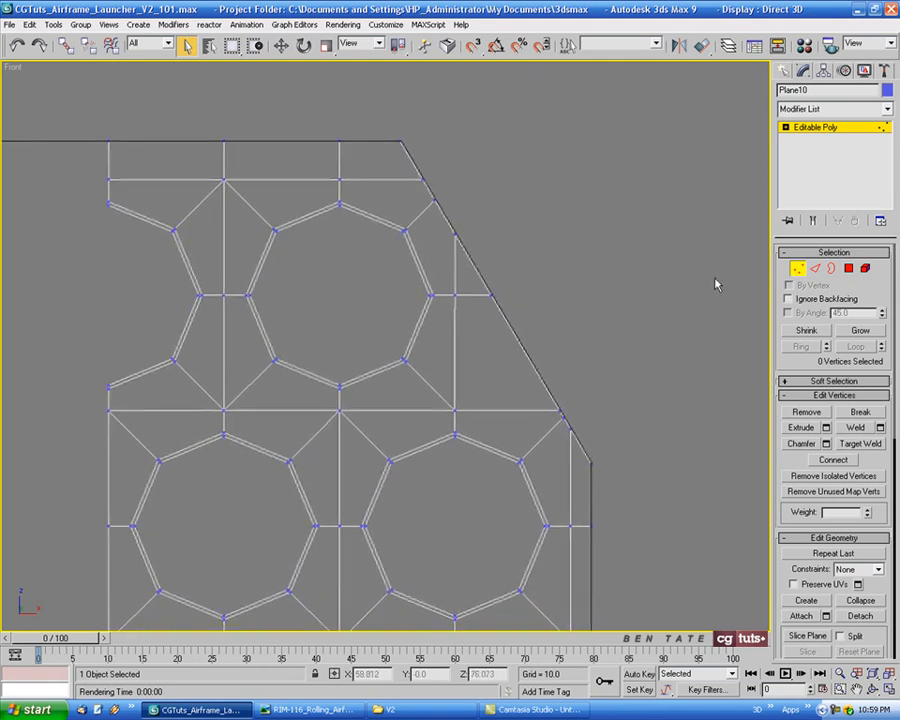
{"action": "middle_click_drag", "start_coordinate": [641, 407], "coordinate": [607, 350]}
{"action": "scroll", "coordinate": [595, 398], "scroll_direction": "up", "scroll_amount": 4}
{"action": "left_click", "coordinate": [861, 444]}
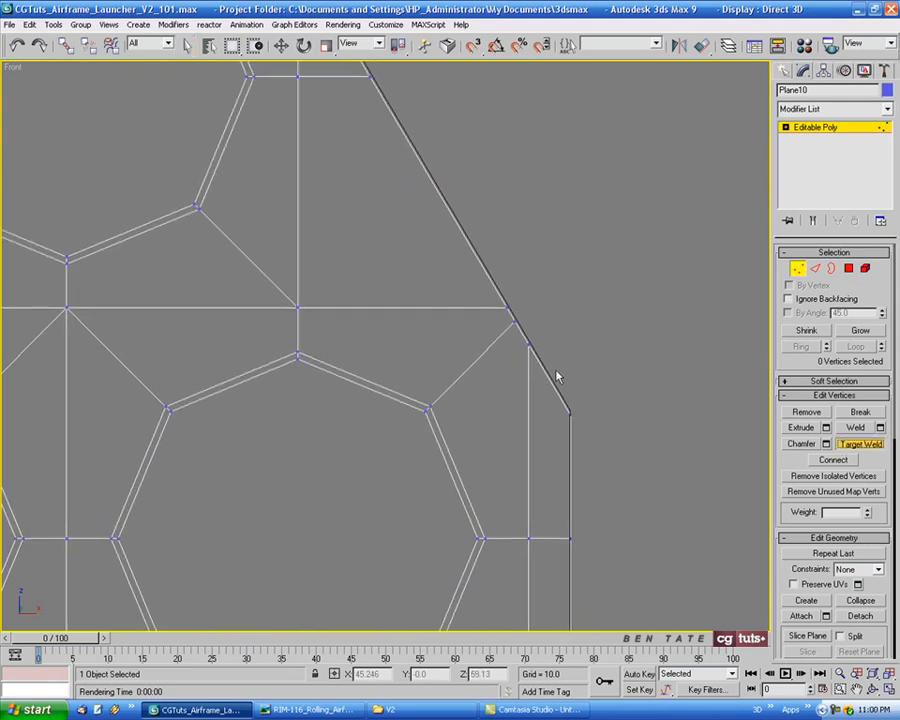
{"action": "left_click", "coordinate": [515, 322]}
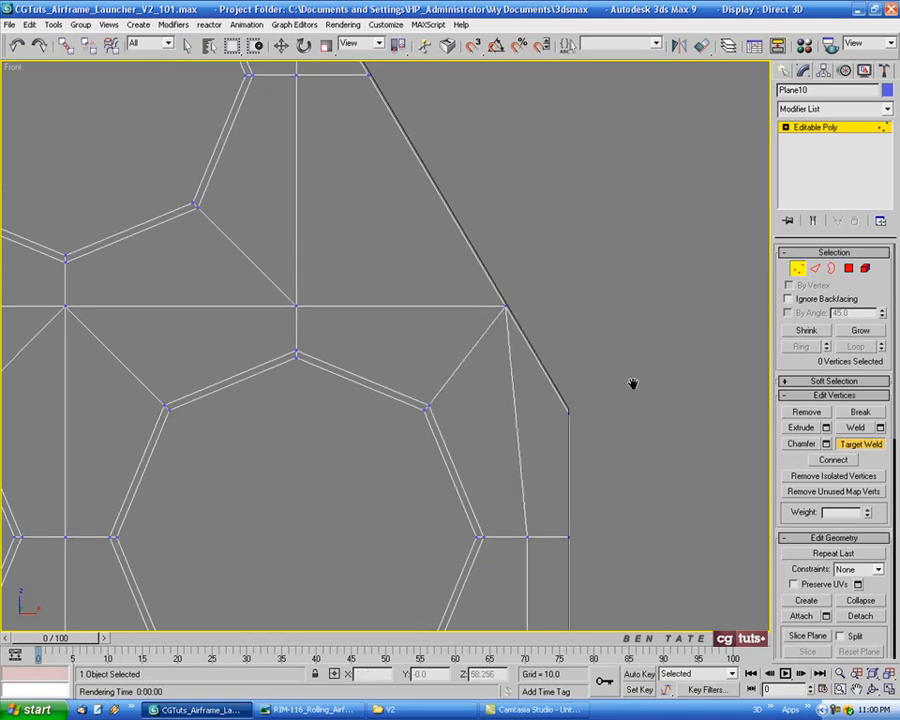
{"action": "middle_click_drag", "start_coordinate": [633, 384], "coordinate": [614, 354]}
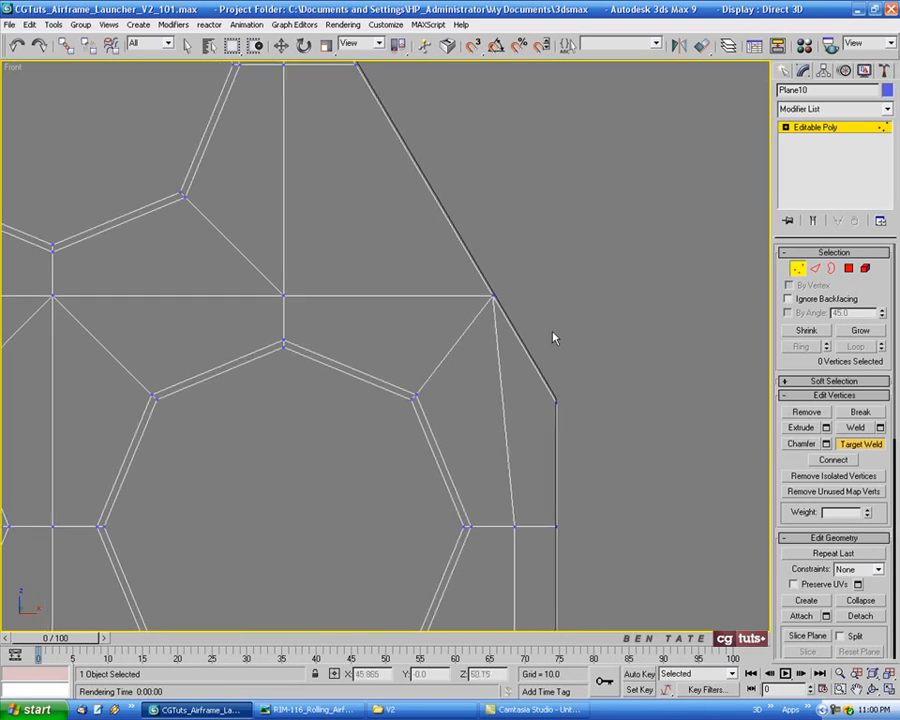
{"action": "middle_click_drag", "start_coordinate": [554, 338], "coordinate": [647, 514]}
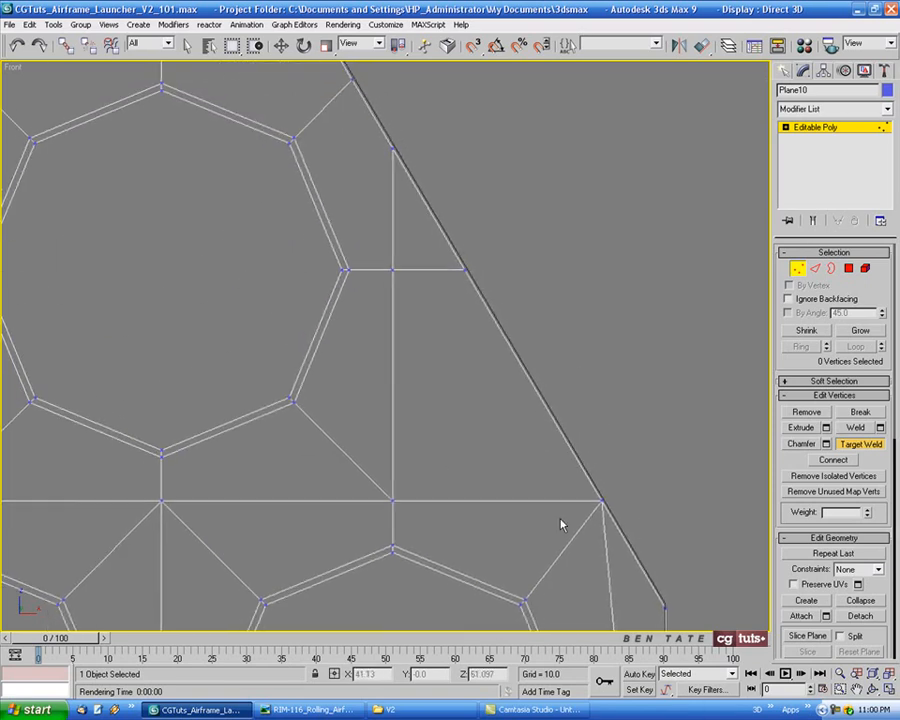
{"action": "middle_click_drag", "start_coordinate": [518, 524], "coordinate": [521, 481]}
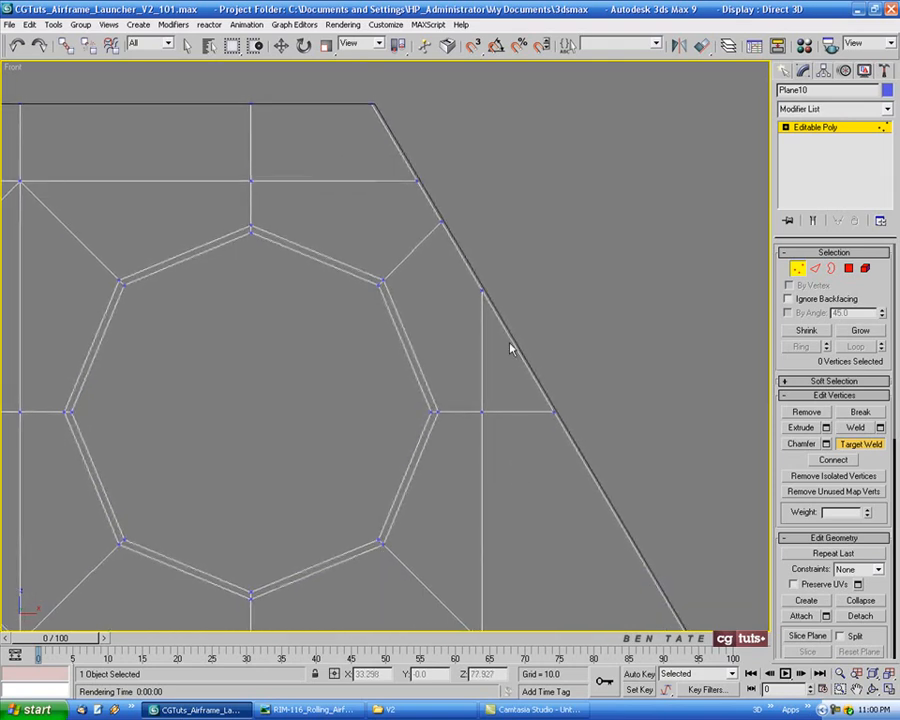
{"action": "middle_click_drag", "start_coordinate": [510, 346], "coordinate": [563, 368]}
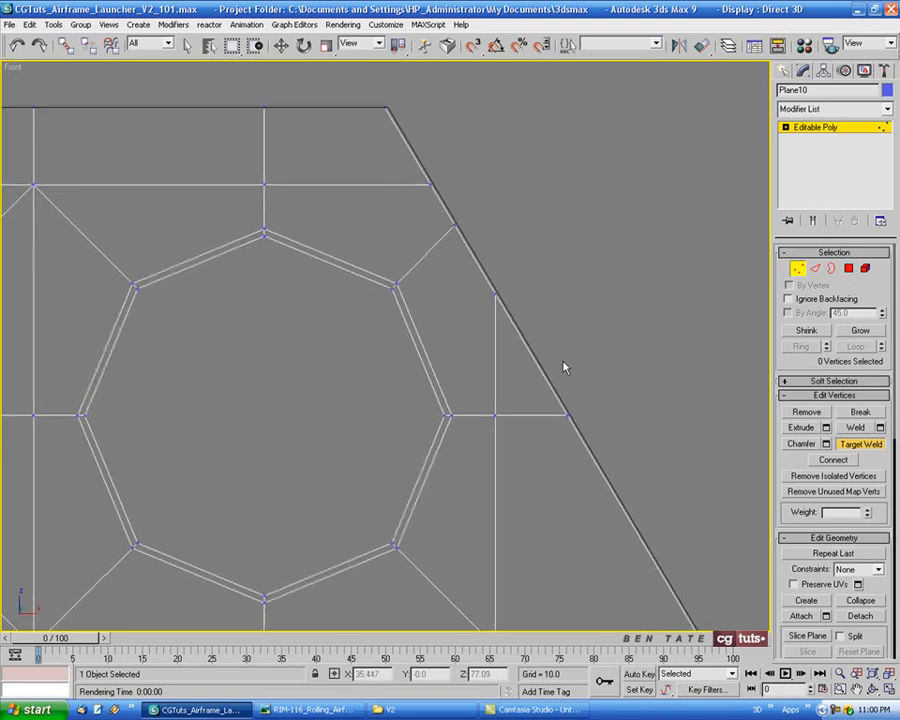
{"action": "middle_click_drag", "start_coordinate": [614, 397], "coordinate": [573, 378]}
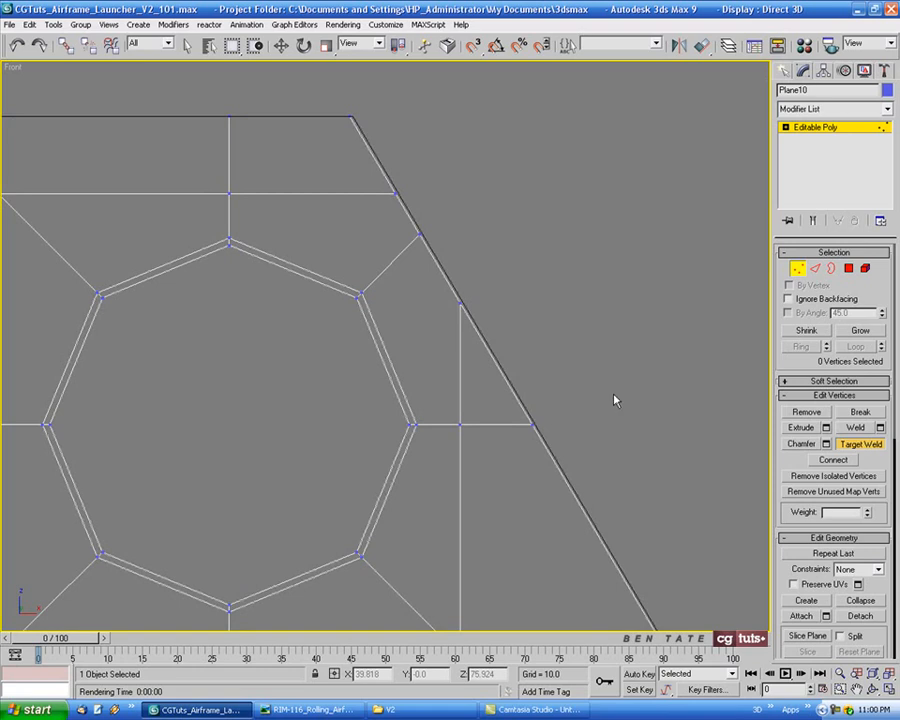
{"action": "middle_click_drag", "start_coordinate": [587, 336], "coordinate": [583, 331]}
{"action": "left_click", "coordinate": [855, 447]}
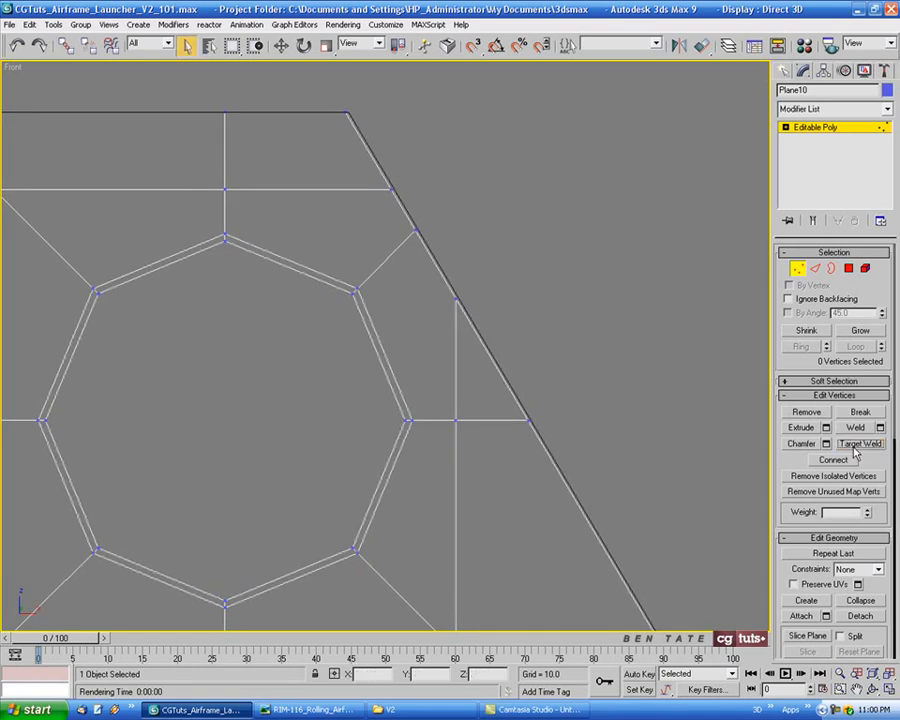
Leave vertex level and Cut a horizontal edge from the decagon's side to the vertical edge near the slanted outline
{"action": "middle_click_drag", "start_coordinate": [617, 326], "coordinate": [617, 314]}
{"action": "left_click", "coordinate": [799, 269]}
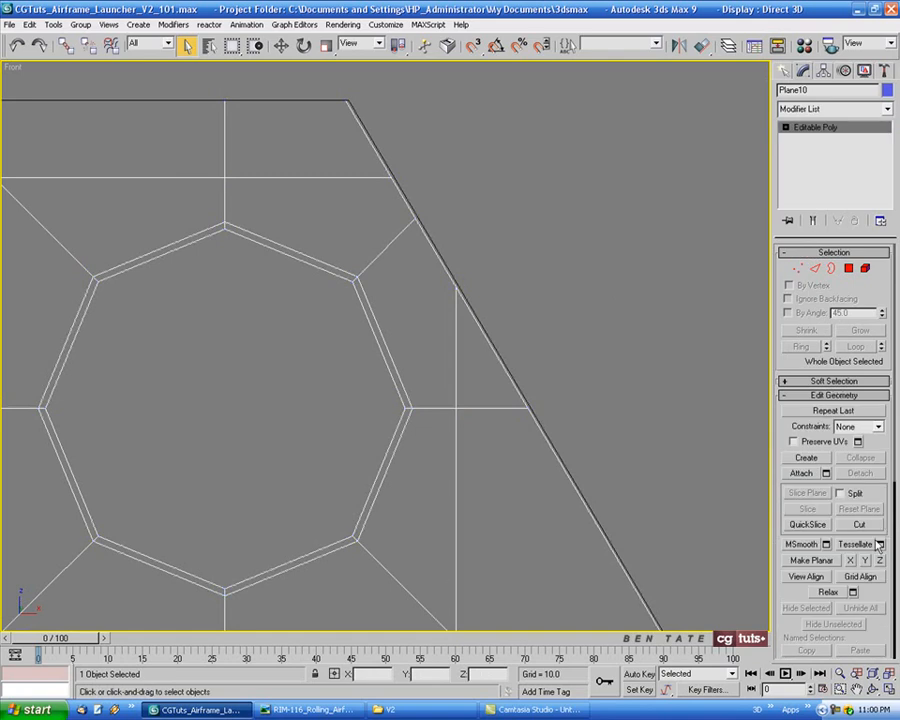
{"action": "left_click", "coordinate": [862, 525]}
{"action": "middle_click_drag", "start_coordinate": [541, 265], "coordinate": [551, 279]}
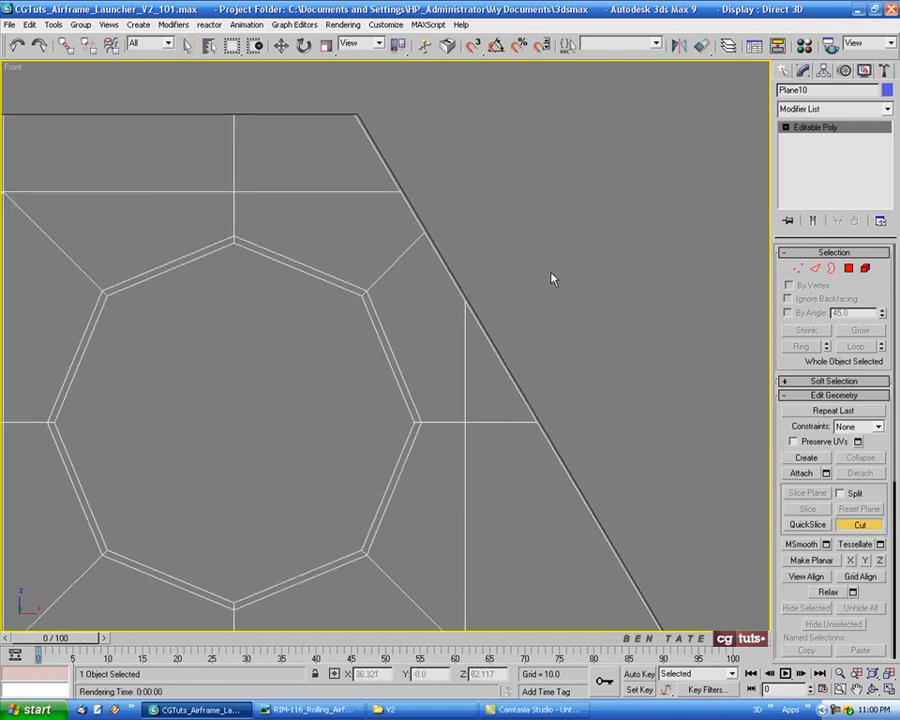
{"action": "left_click", "coordinate": [385, 347]}
{"action": "left_click", "coordinate": [494, 347]}
{"action": "middle_click_drag", "start_coordinate": [590, 356], "coordinate": [643, 393]}
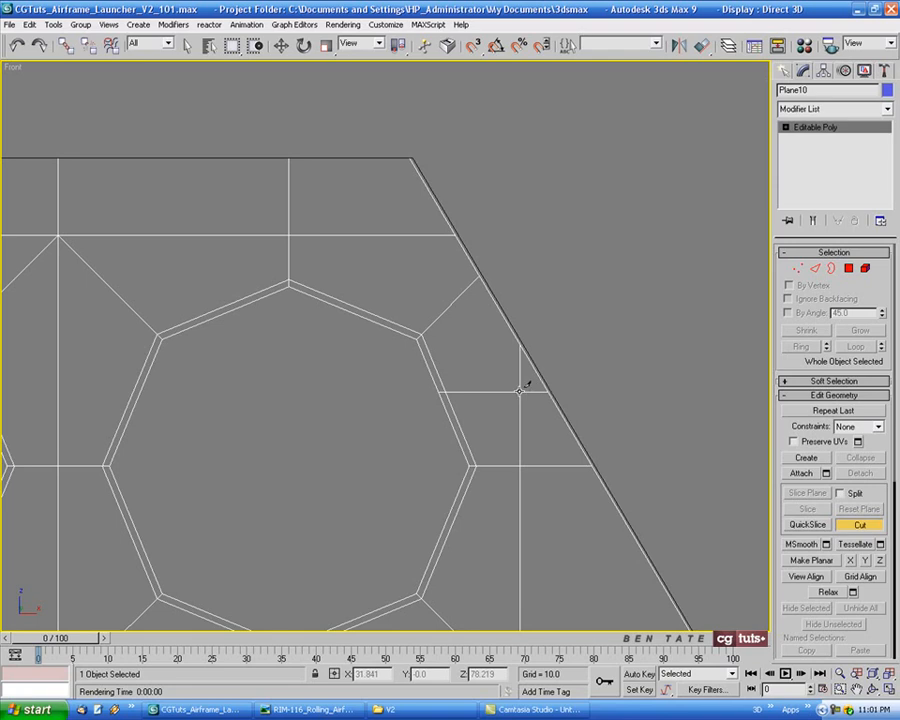
Cut a diagonal edge from the new vertex up to the top border, parallel to the slanted outline, then exit Cut
{"action": "left_click", "coordinate": [519, 390]}
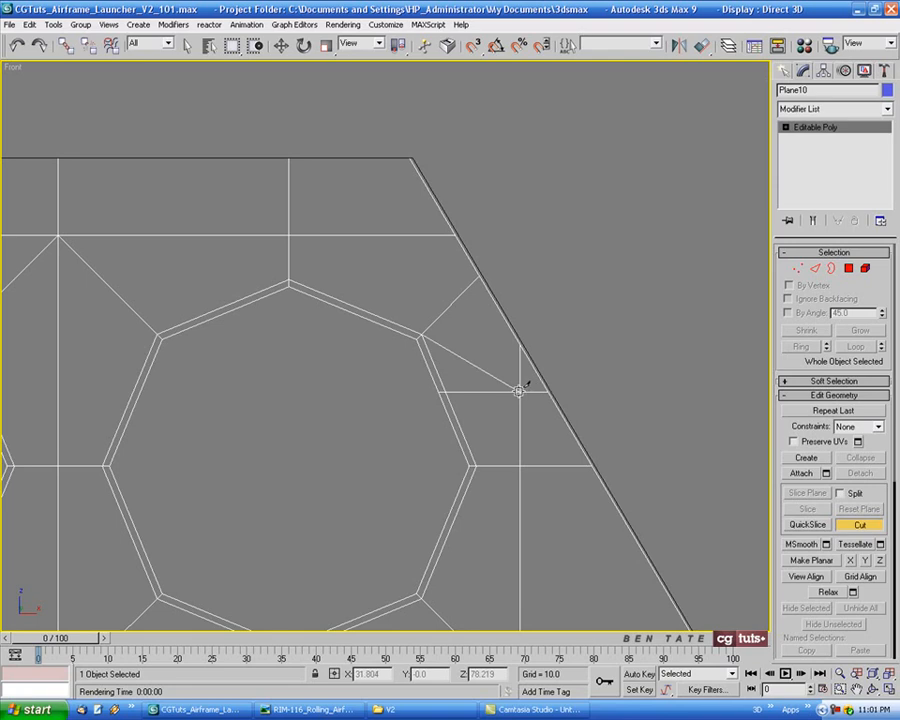
{"action": "left_click", "coordinate": [366, 156]}
{"action": "right_click", "coordinate": [366, 156]}
{"action": "middle_click_drag", "start_coordinate": [629, 320], "coordinate": [609, 312]}
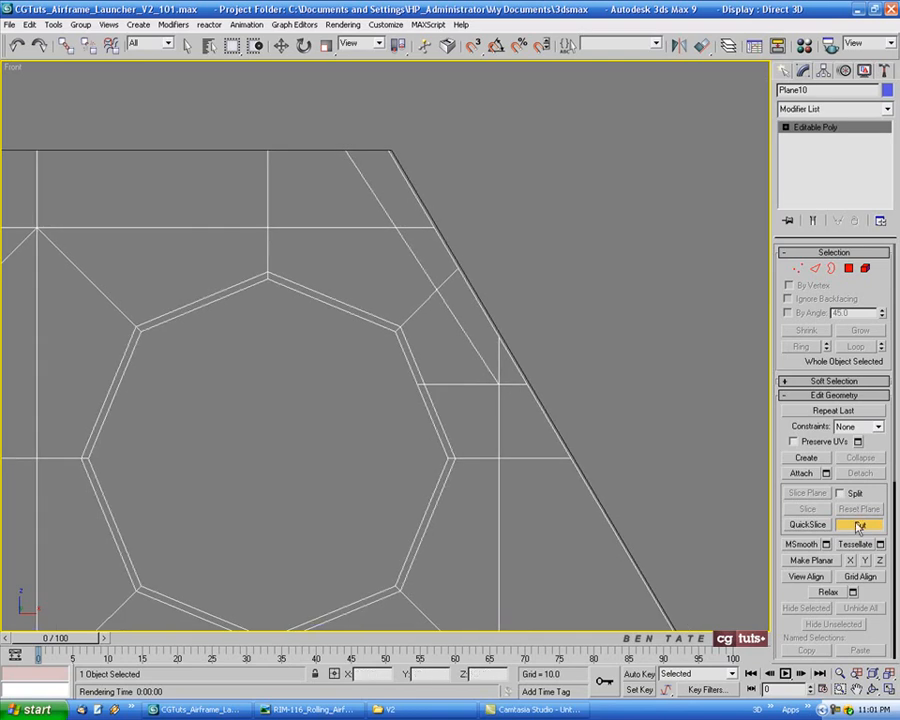
{"action": "left_click", "coordinate": [857, 527]}
{"action": "left_click", "coordinate": [816, 270]}
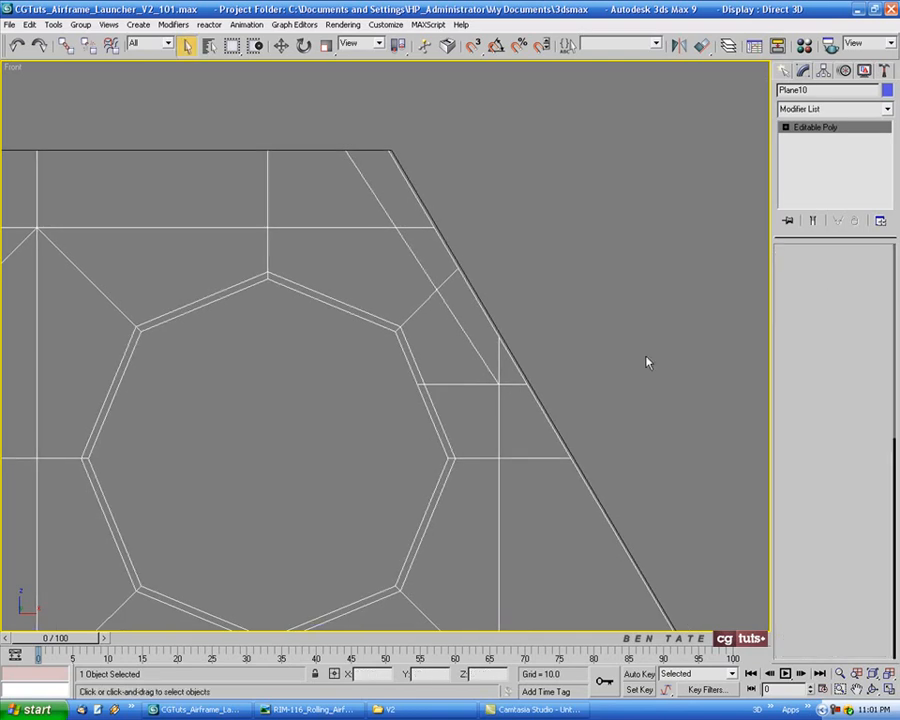
{"action": "left_click", "coordinate": [499, 355]}
{"action": "left_click", "coordinate": [622, 432]}
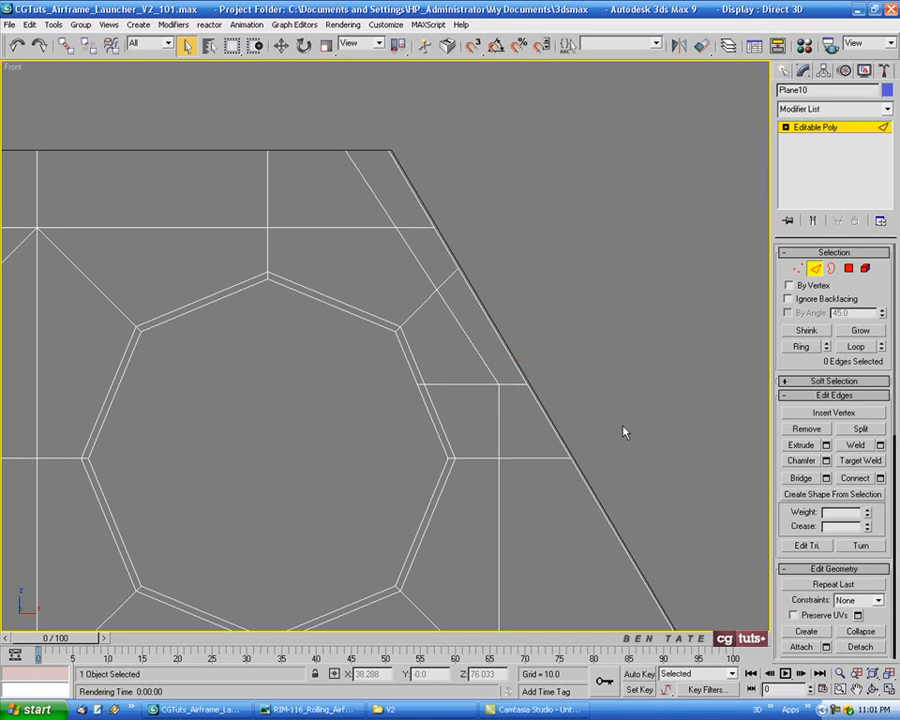
{"action": "middle_click_drag", "start_coordinate": [622, 432], "coordinate": [548, 397]}
{"action": "scroll", "coordinate": [578, 411], "scroll_direction": "down", "scroll_amount": 2}
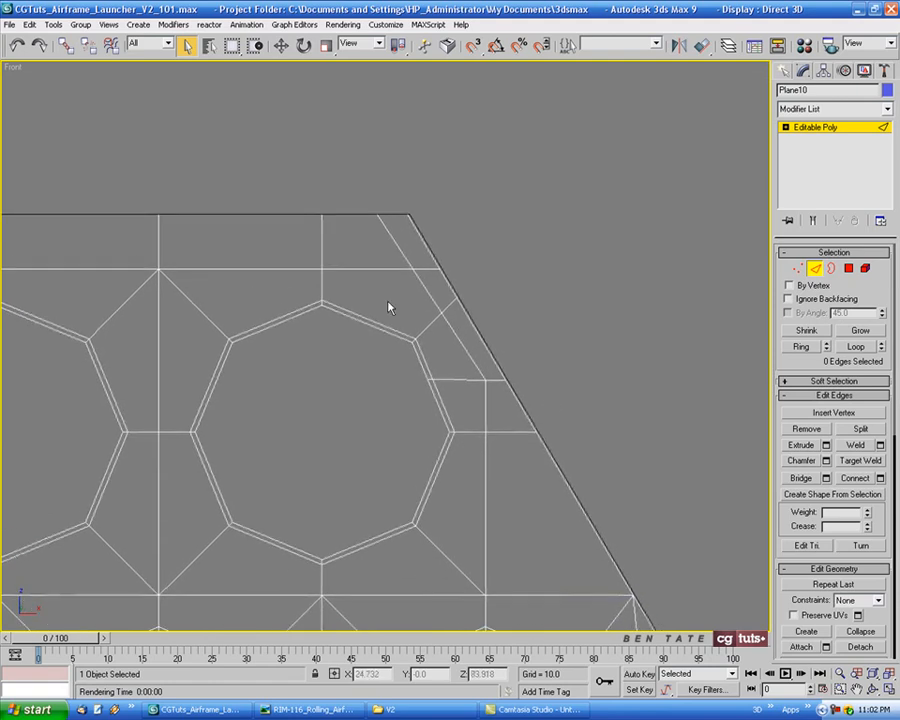
{"action": "middle_click_drag", "start_coordinate": [407, 307], "coordinate": [472, 244]}
{"action": "scroll", "coordinate": [426, 359], "scroll_direction": "up", "scroll_amount": 2}
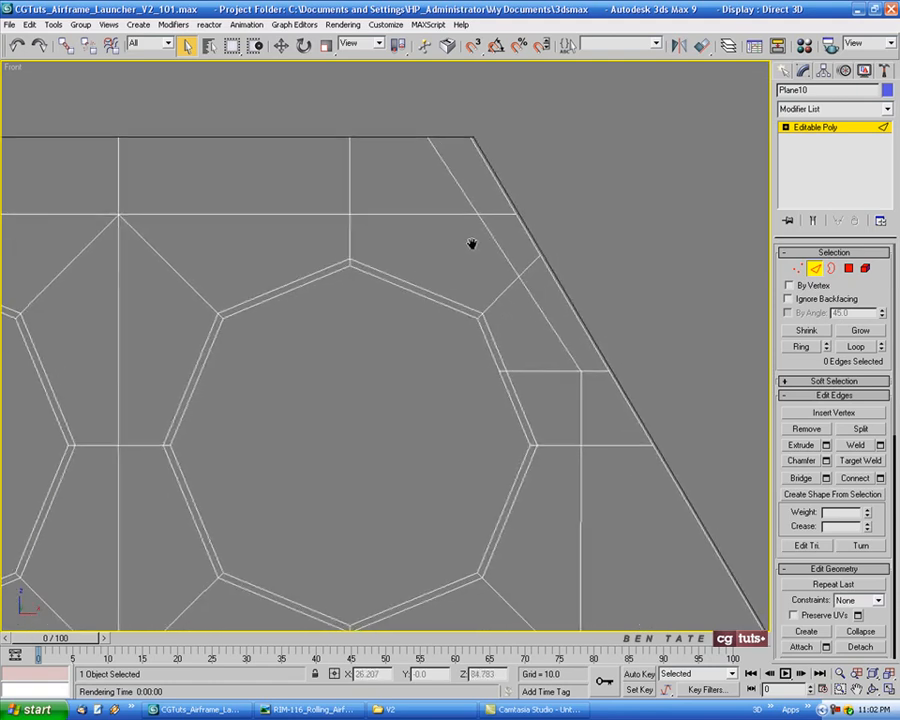
{"action": "left_click", "coordinate": [816, 271]}
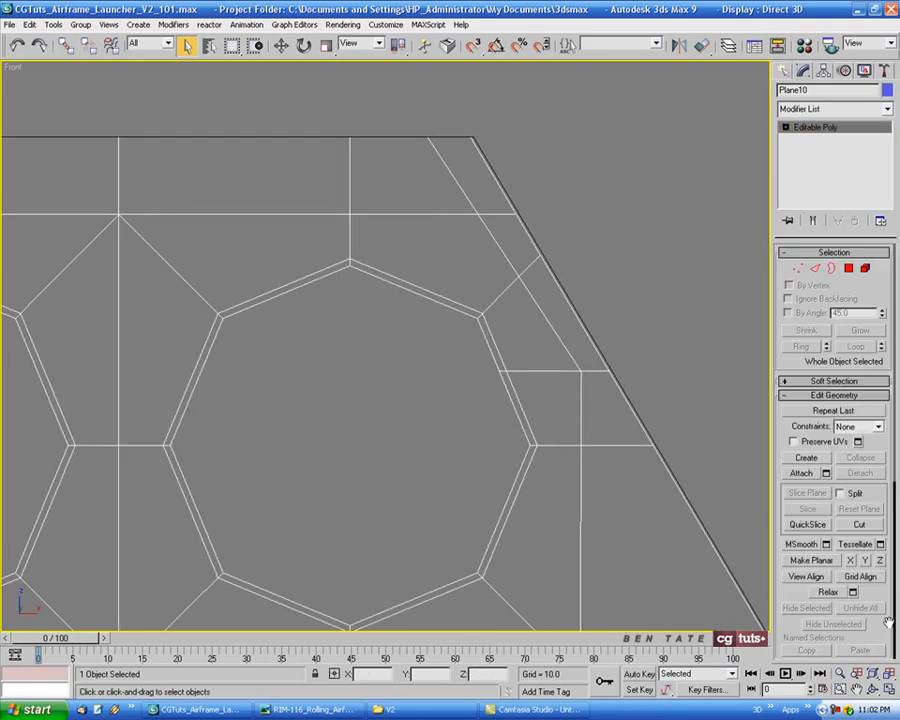
Cut an edge from the decagon's upper-right vertex through the horizontal edge up to the top border
{"action": "left_click", "coordinate": [859, 524]}
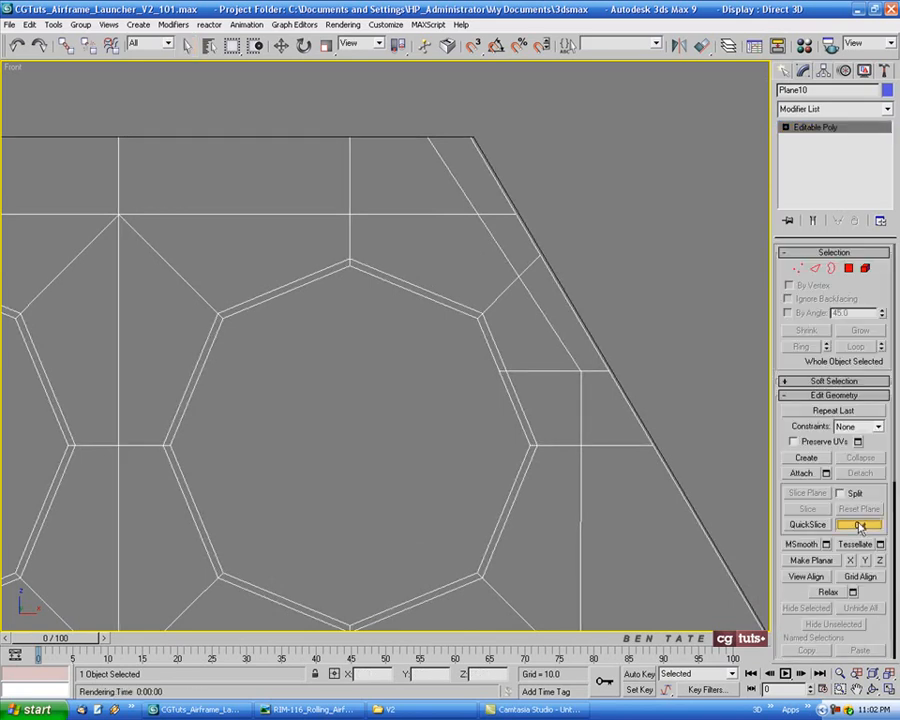
{"action": "left_click", "coordinate": [484, 311]}
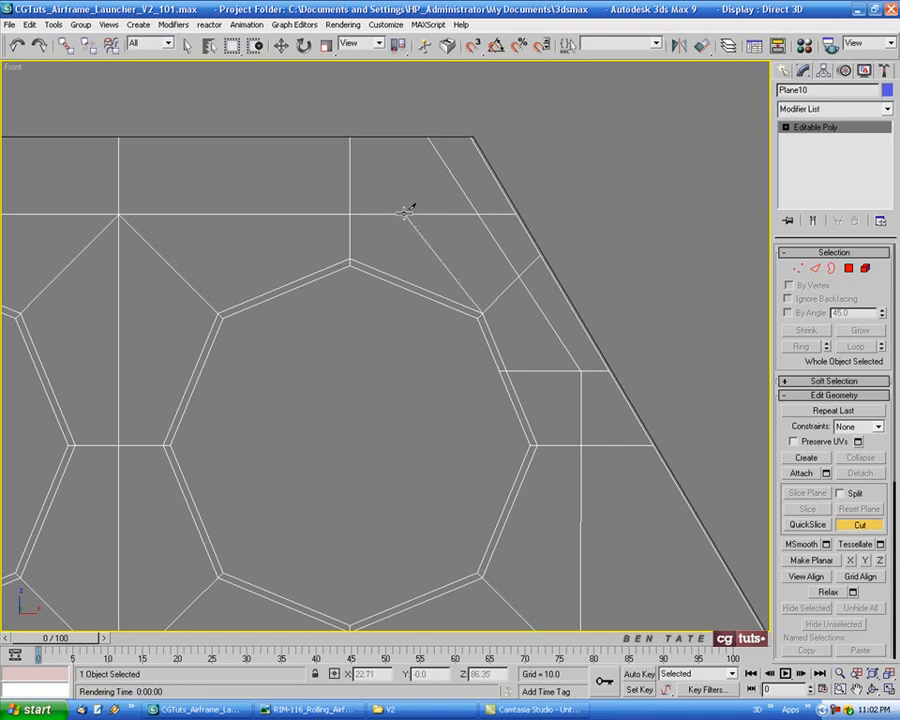
{"action": "left_click", "coordinate": [408, 213]}
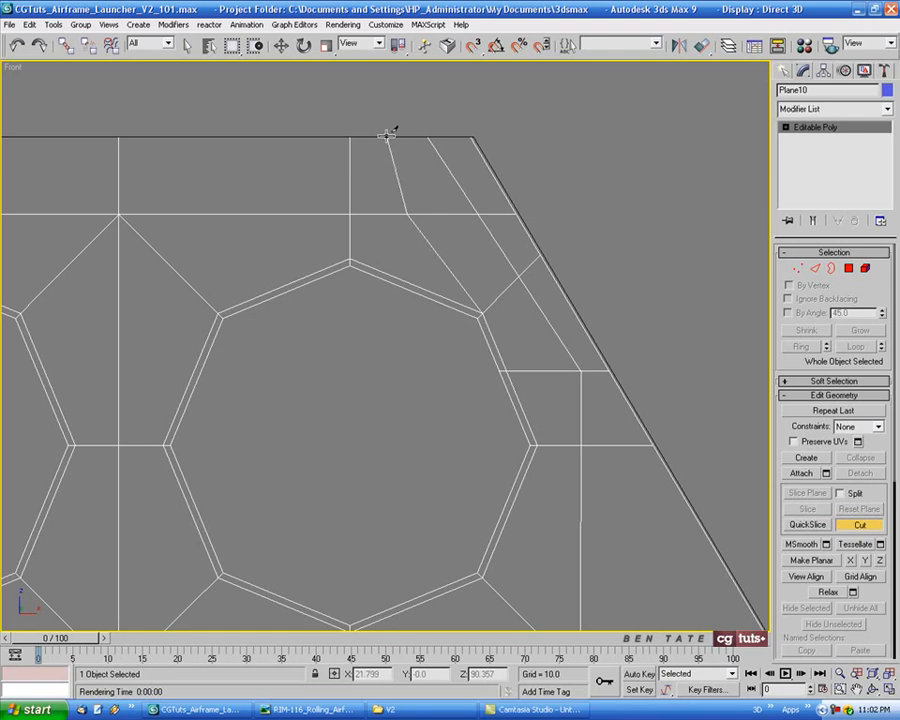
{"action": "middle_click_drag", "start_coordinate": [467, 232], "coordinate": [454, 225]}
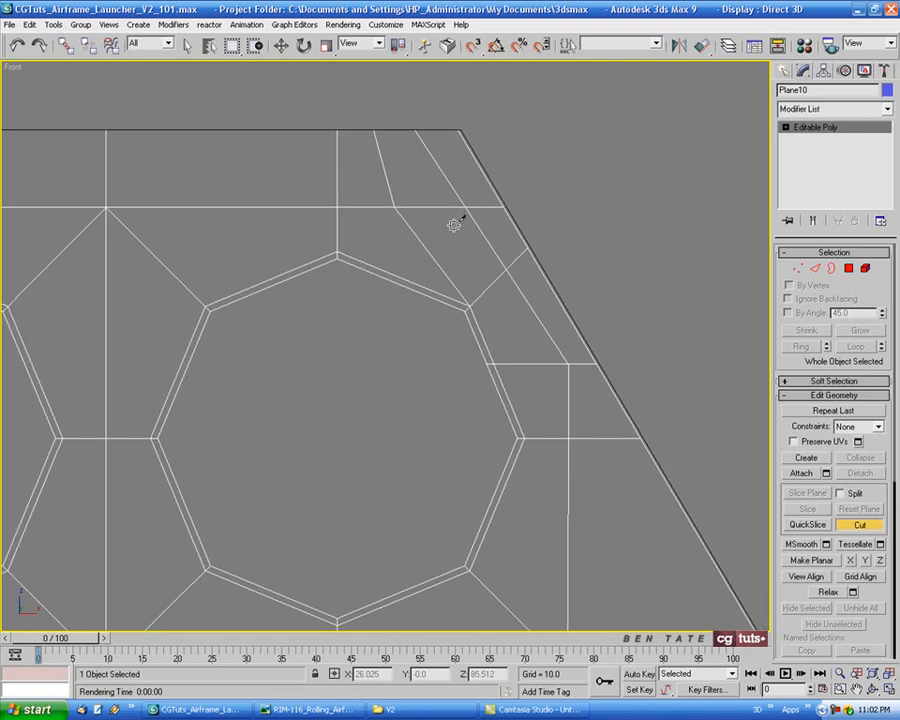
{"action": "middle_click_drag", "start_coordinate": [618, 375], "coordinate": [587, 352]}
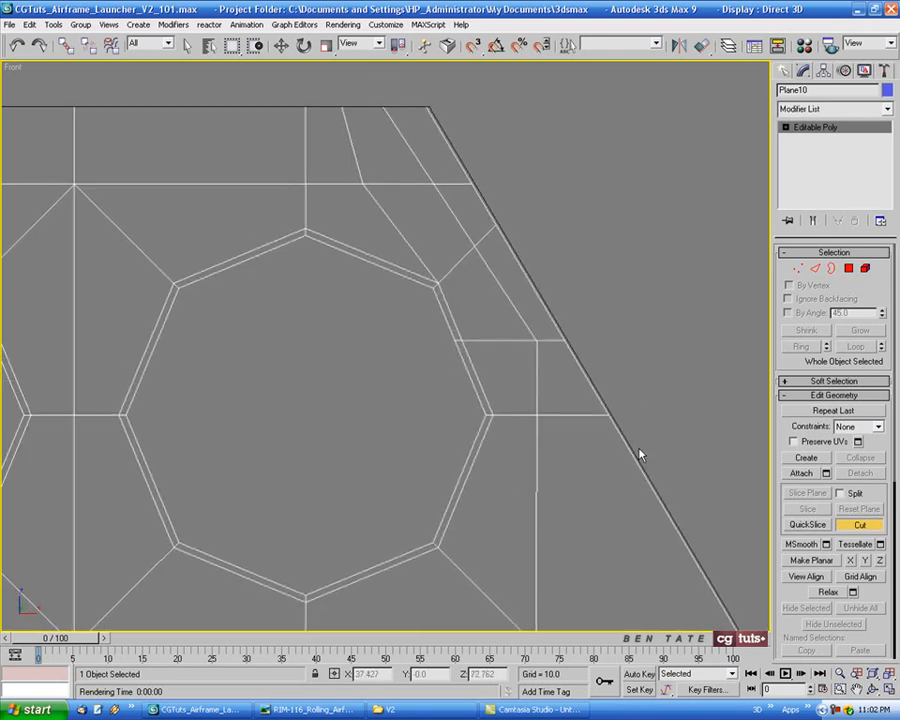
Inspect the new cuts around the slanted corner and exit the Cut tool
{"action": "middle_click_drag", "start_coordinate": [517, 377], "coordinate": [525, 369]}
{"action": "scroll", "coordinate": [617, 402], "scroll_direction": "down", "scroll_amount": 2}
{"action": "middle_click_drag", "start_coordinate": [636, 398], "coordinate": [665, 379]}
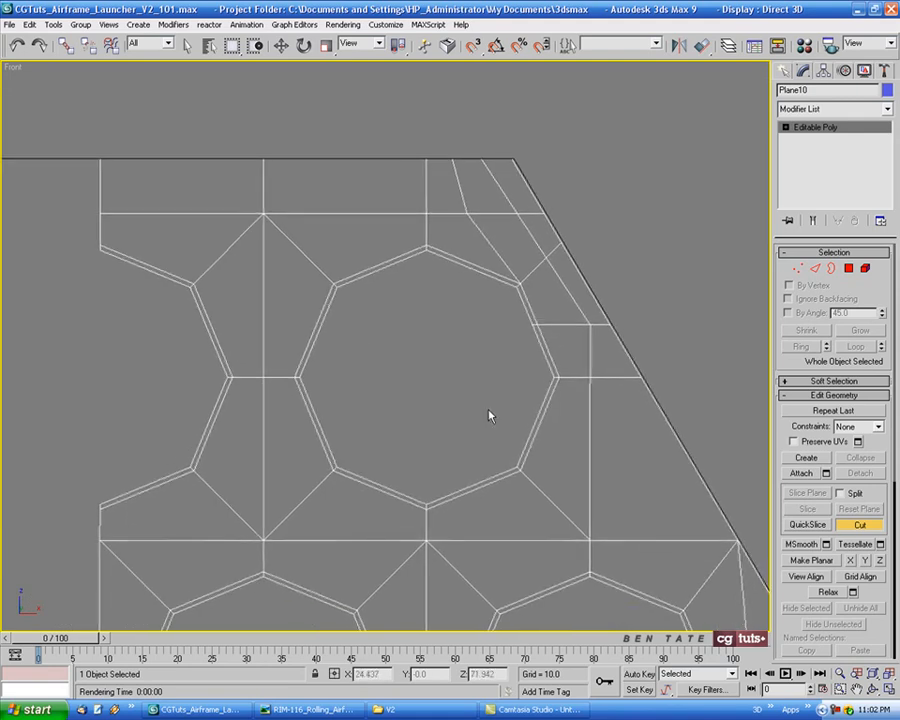
{"action": "middle_click_drag", "start_coordinate": [490, 416], "coordinate": [459, 407]}
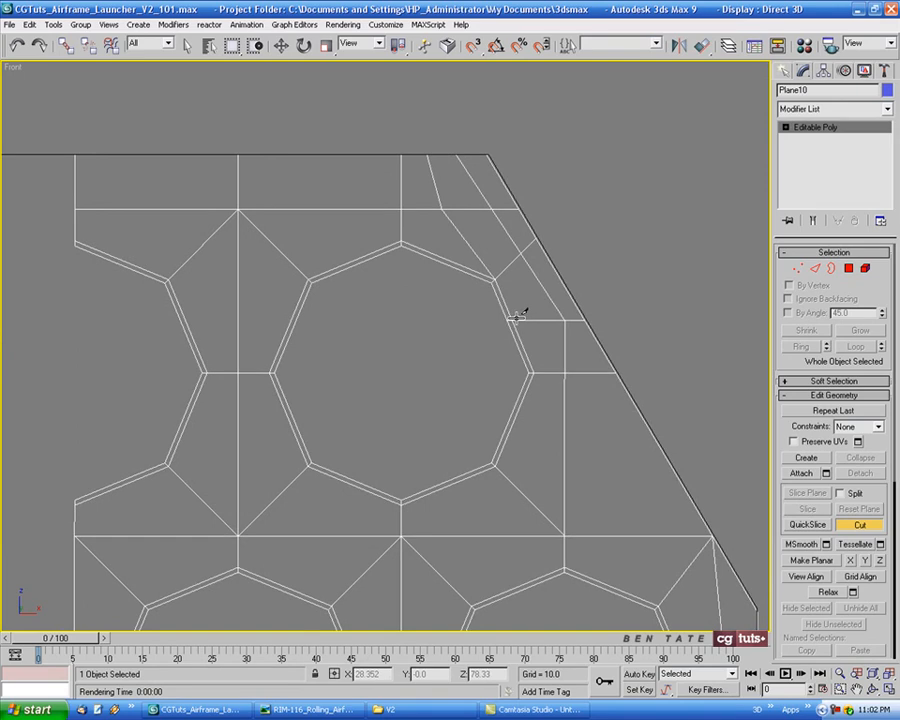
{"action": "middle_click_drag", "start_coordinate": [521, 326], "coordinate": [570, 368]}
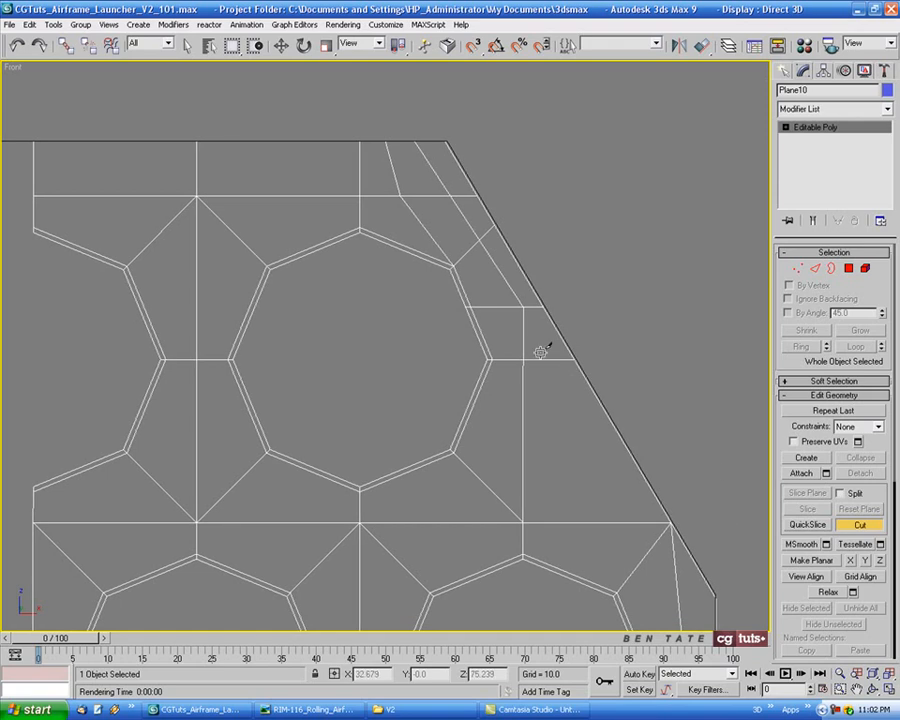
{"action": "left_click", "coordinate": [876, 531]}
{"action": "scroll", "coordinate": [598, 466], "scroll_direction": "down", "scroll_amount": 6}
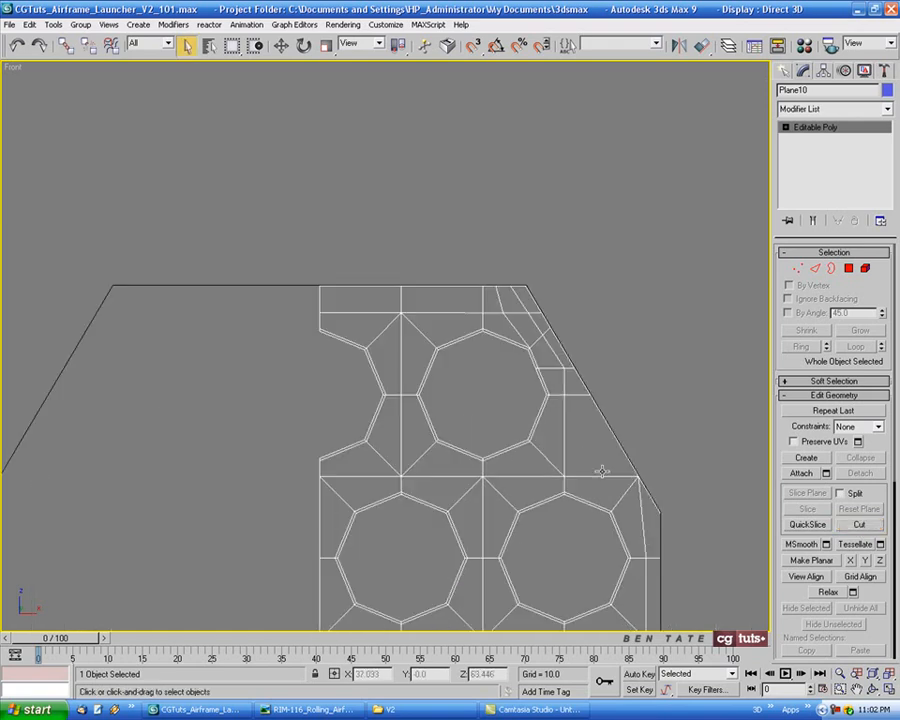
Mirror a copy of the half panel across the X axis and attach it to the original mesh
{"action": "scroll", "coordinate": [588, 228], "scroll_direction": "down", "scroll_amount": 2}
{"action": "middle_click_drag", "start_coordinate": [625, 268], "coordinate": [641, 235]}
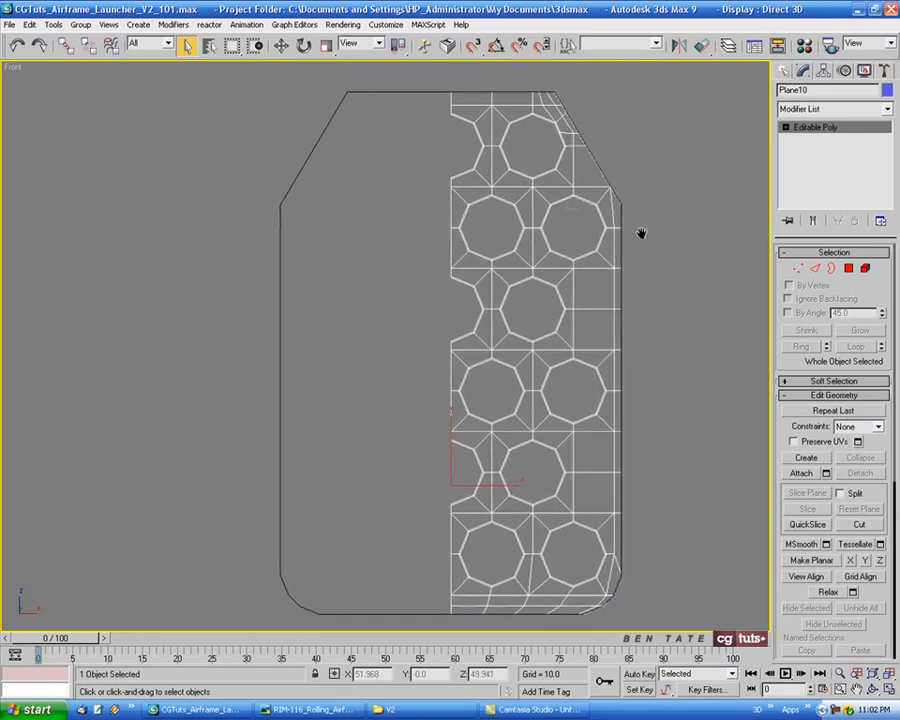
{"action": "left_click", "coordinate": [679, 47]}
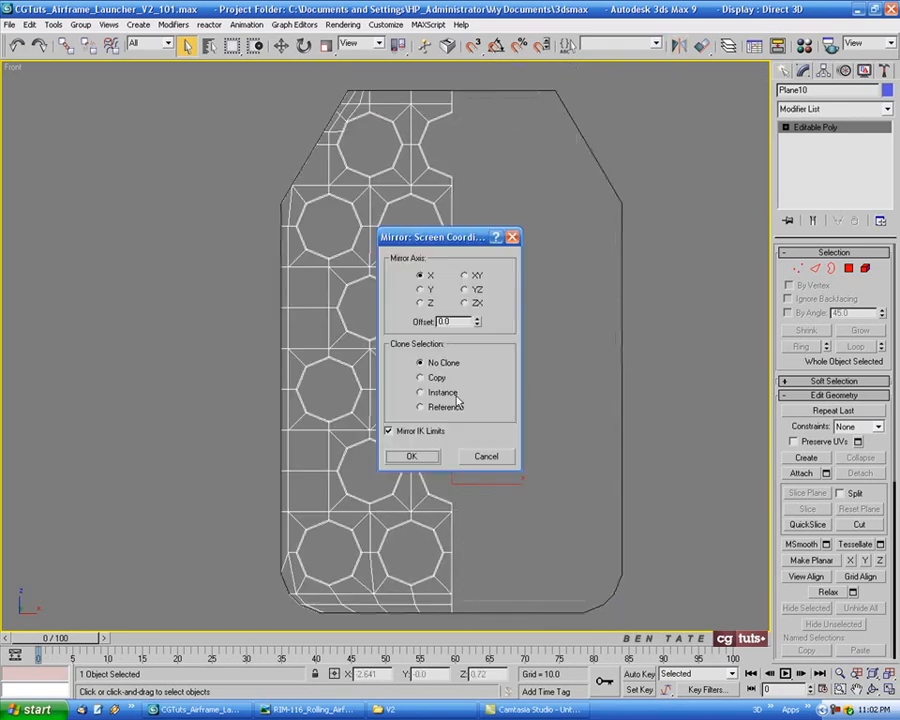
{"action": "left_click", "coordinate": [420, 377]}
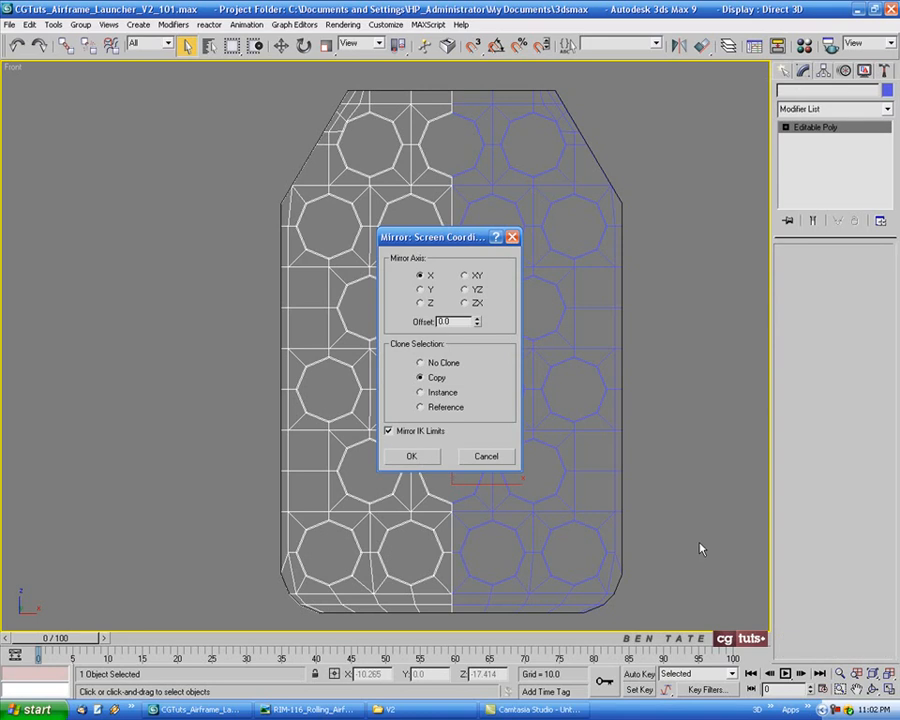
{"action": "key", "text": "Return"}
{"action": "left_click", "coordinate": [797, 474]}
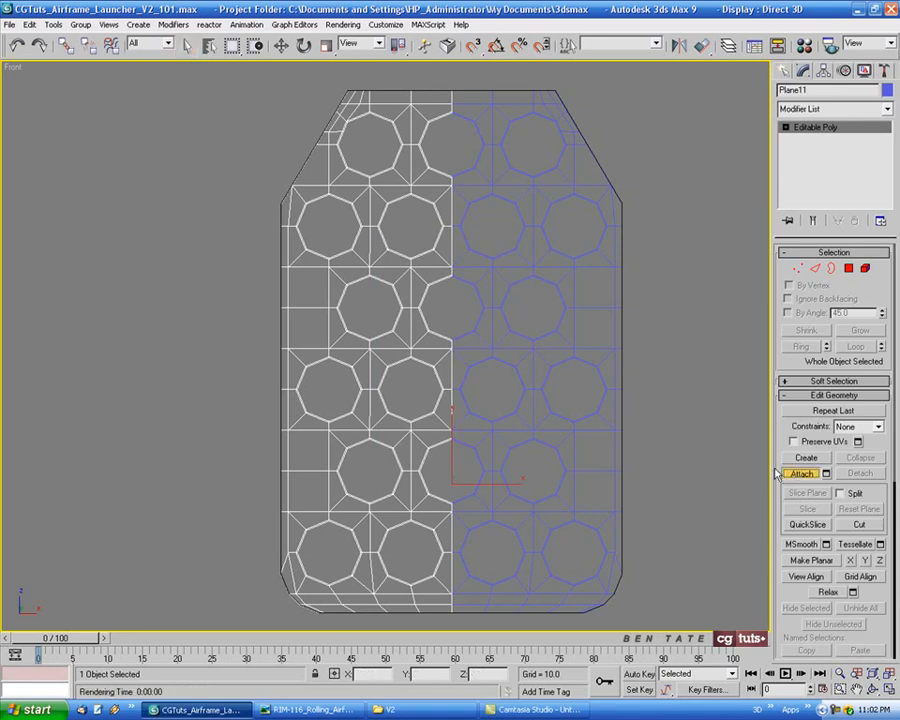
{"action": "left_click", "coordinate": [550, 348]}
{"action": "key", "text": "w"}
{"action": "middle_click_drag", "start_coordinate": [680, 396], "coordinate": [666, 401]}
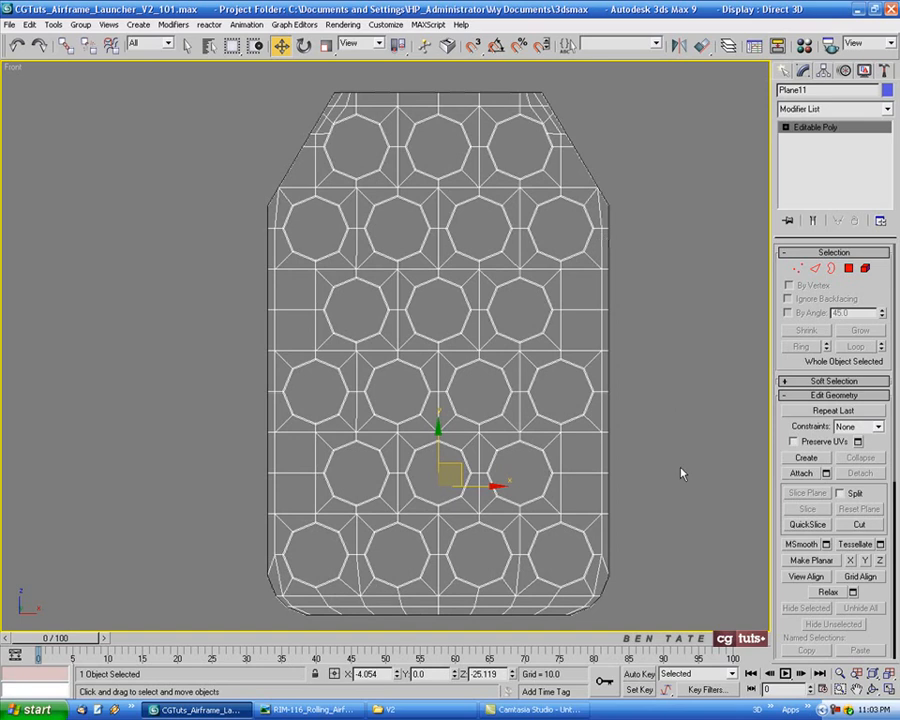
{"action": "key", "text": "h"}
{"action": "double_click", "coordinate": [355, 239]}
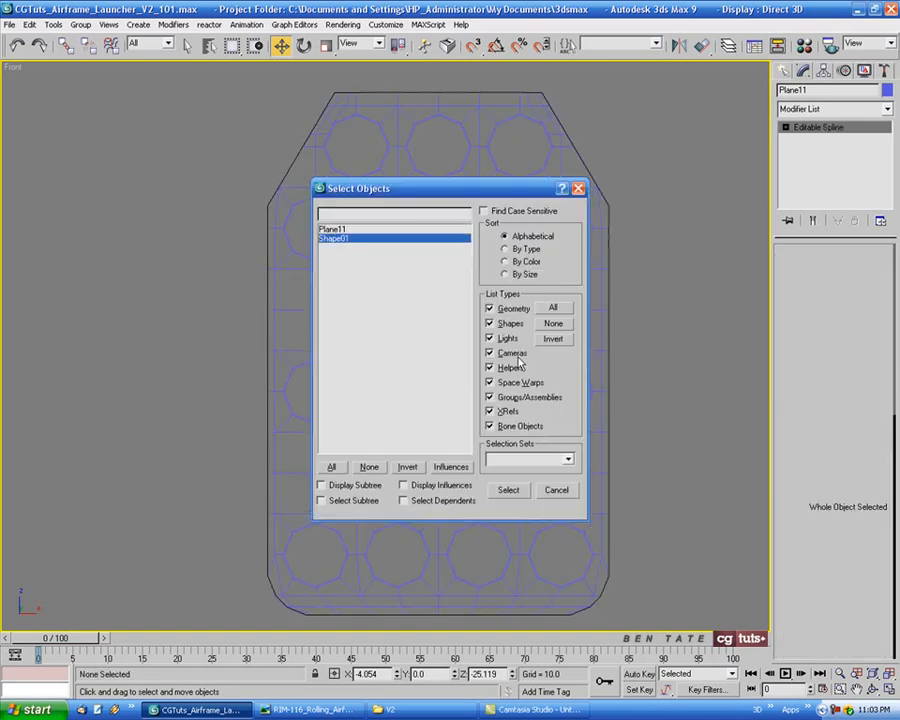
{"action": "left_click", "coordinate": [694, 436]}
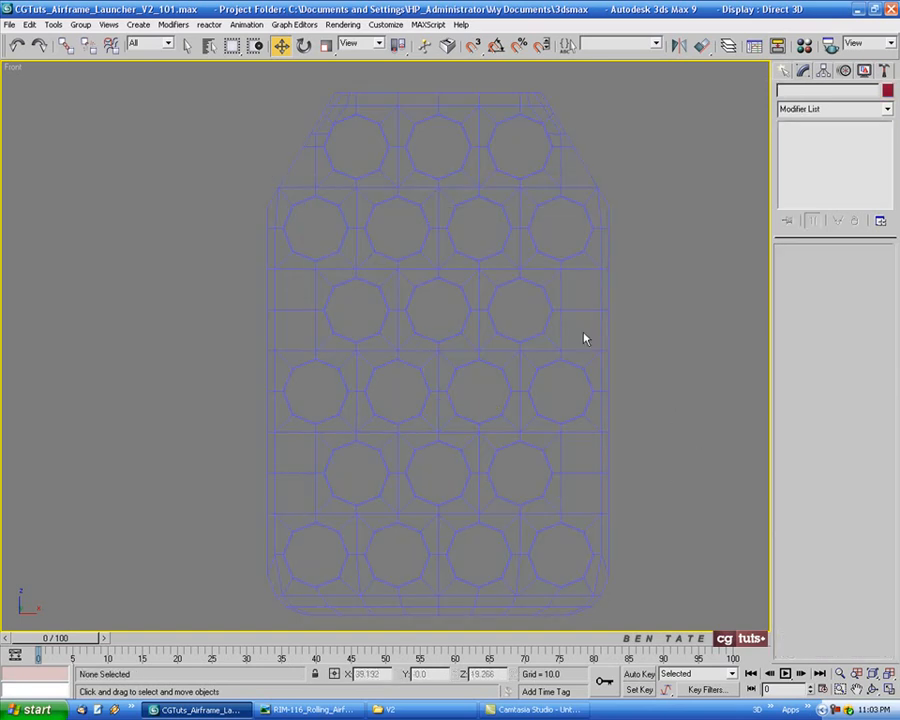
{"action": "left_click", "coordinate": [524, 267]}
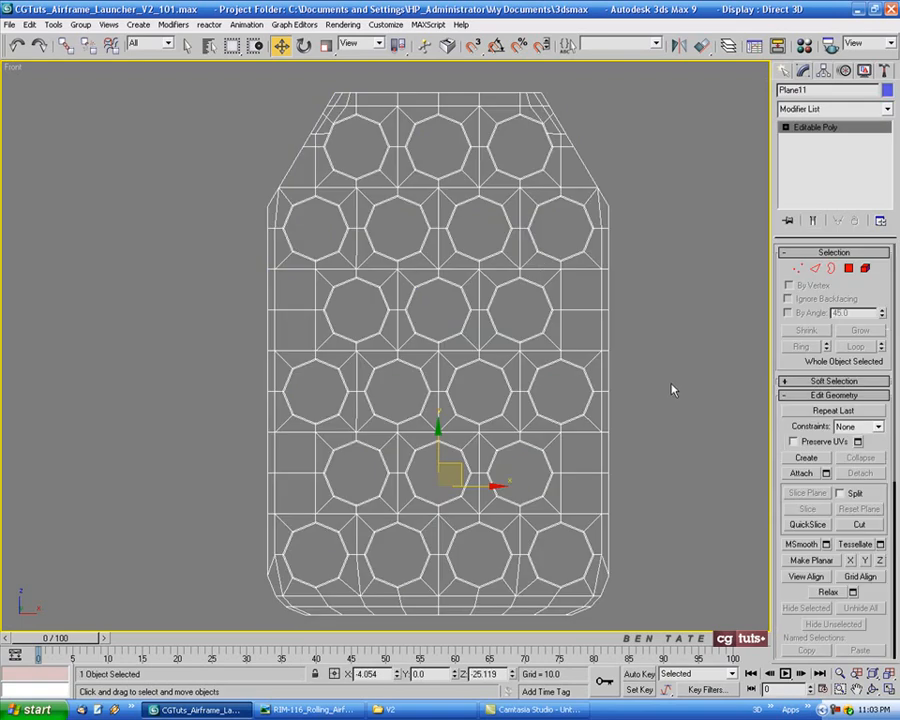
Switch to border selection and select the borders of the panel's decagonal holes
{"action": "key", "text": "alt+w"}
{"action": "right_click", "coordinate": [694, 464]}
{"action": "key", "text": "alt+w"}
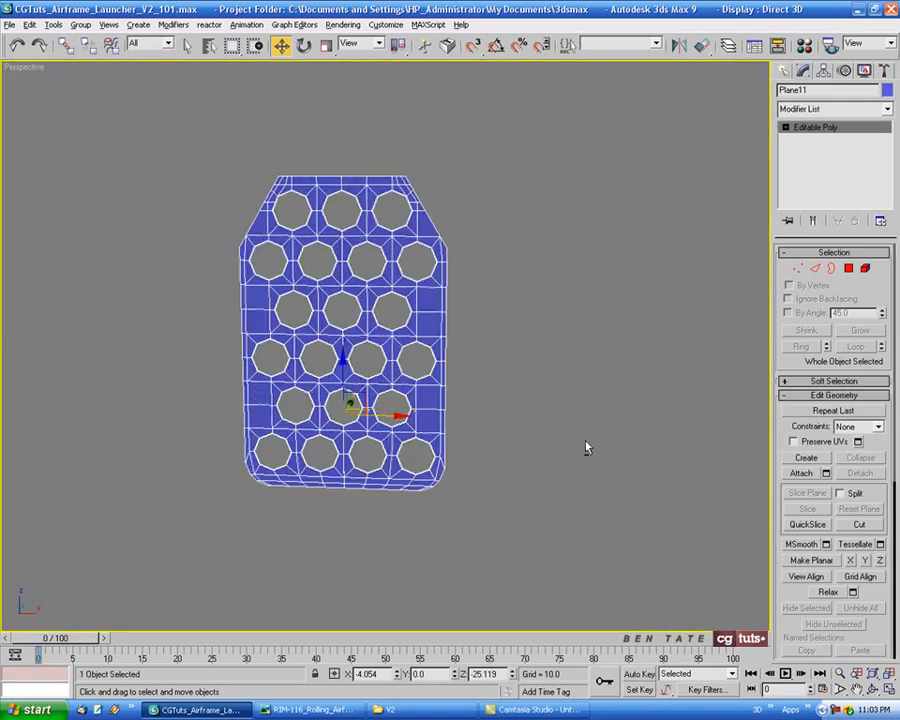
{"action": "mouse_move", "coordinate": [587, 448]}
{"action": "middle_mouse_down", "text": "alt"}
{"action": "mouse_move", "coordinate": [563, 444]}
{"action": "mouse_move", "coordinate": [633, 441]}
{"action": "mouse_move", "coordinate": [573, 436]}
{"action": "mouse_move", "coordinate": [603, 440]}
{"action": "middle_mouse_up", "text": "alt"}
{"action": "key", "text": "alt+w"}
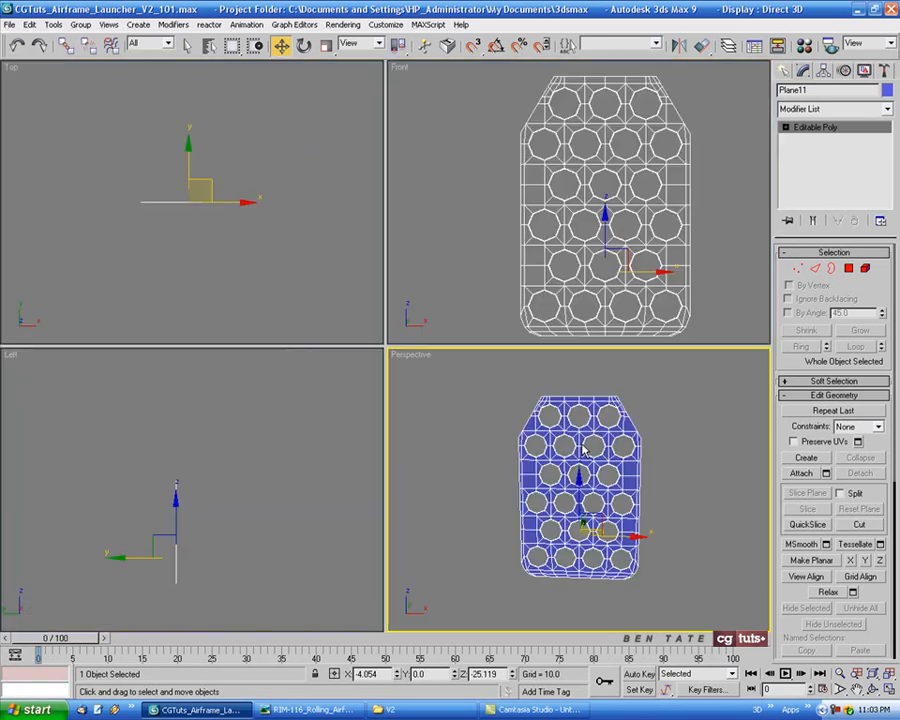
{"action": "right_click", "coordinate": [415, 314]}
{"action": "key", "text": "alt+w"}
{"action": "key", "text": "3"}
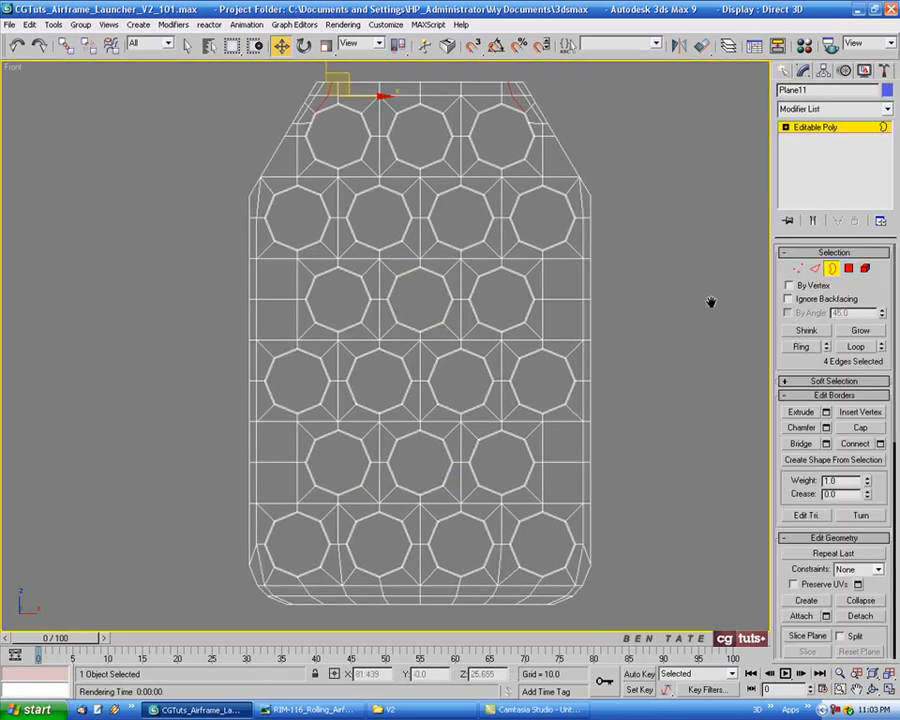
{"action": "left_click", "coordinate": [189, 45]}
{"action": "left_click_drag", "start_coordinate": [349, 132], "coordinate": [554, 558]}
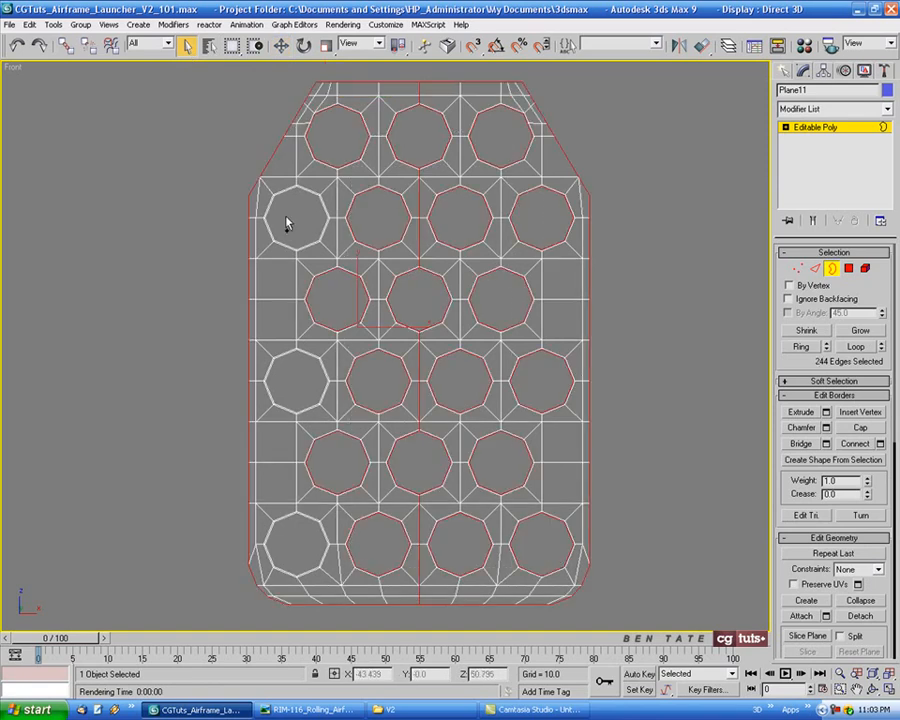
{"action": "left_click_drag", "start_coordinate": [318, 369], "coordinate": [327, 540], "text": "ctrl"}
{"action": "middle_click_drag", "start_coordinate": [685, 400], "coordinate": [675, 400]}
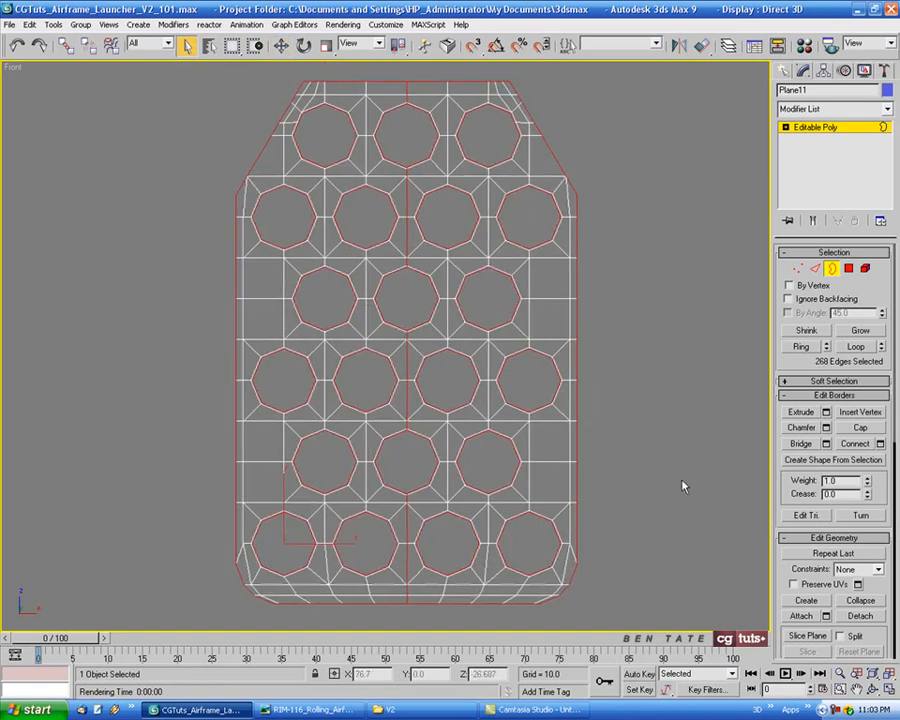
{"action": "middle_click_drag", "start_coordinate": [682, 479], "coordinate": [671, 485]}
{"action": "middle_click_drag", "start_coordinate": [670, 341], "coordinate": [676, 342]}
Select all vertices of the panel and weld them together
{"action": "left_click", "coordinate": [797, 268]}
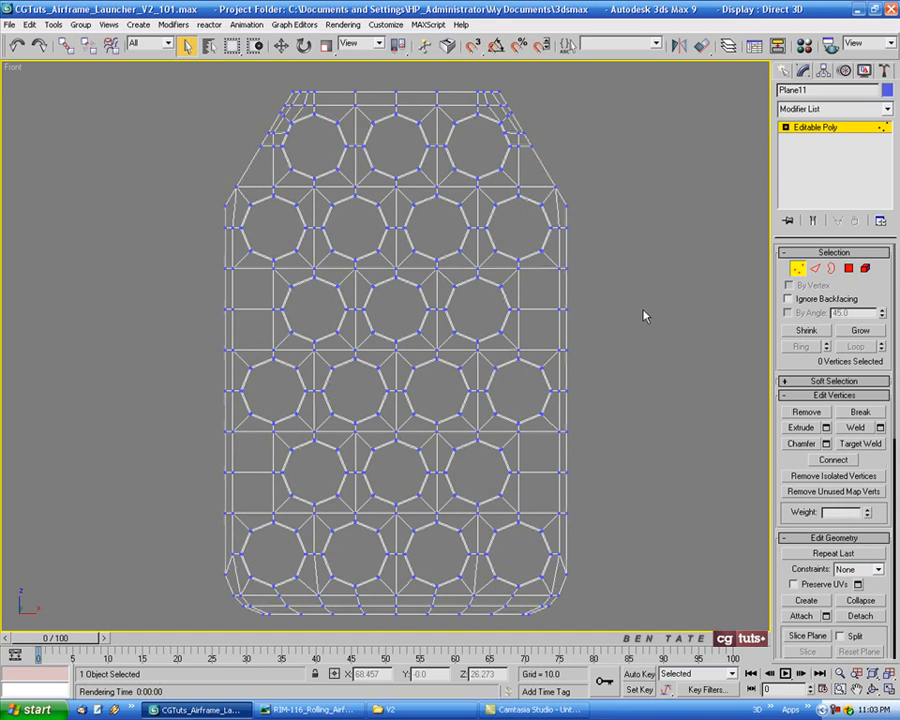
{"action": "key", "text": "ctrl+a"}
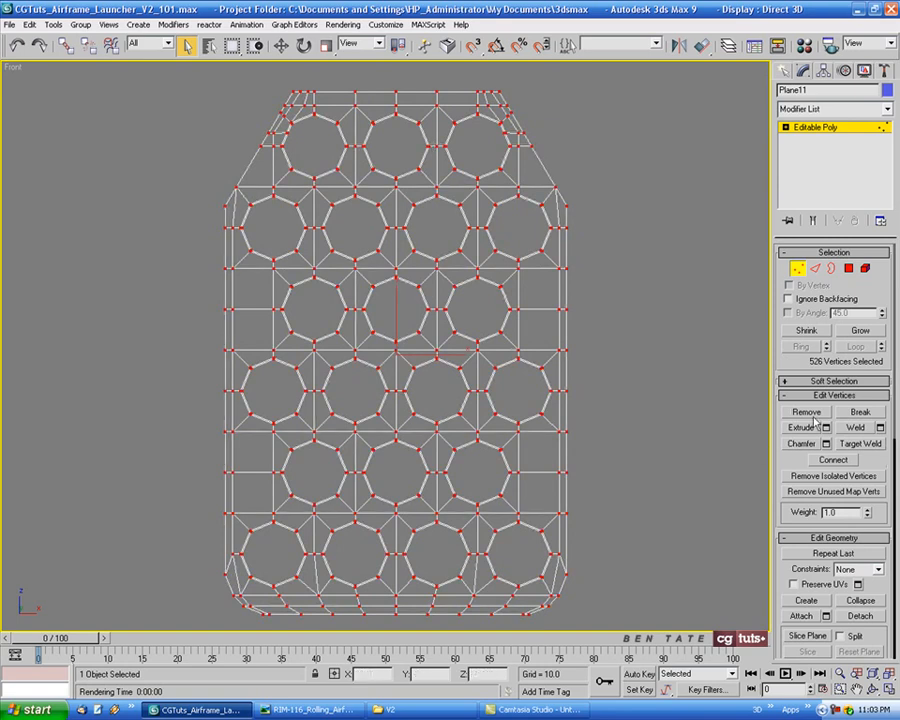
{"action": "left_click", "coordinate": [881, 428]}
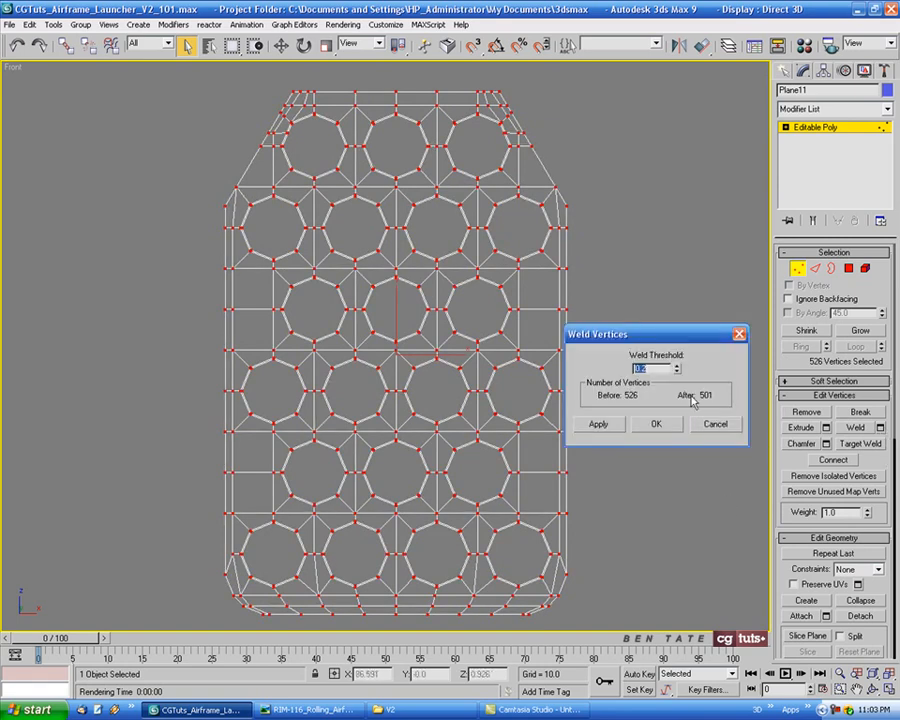
{"action": "left_click", "coordinate": [657, 425]}
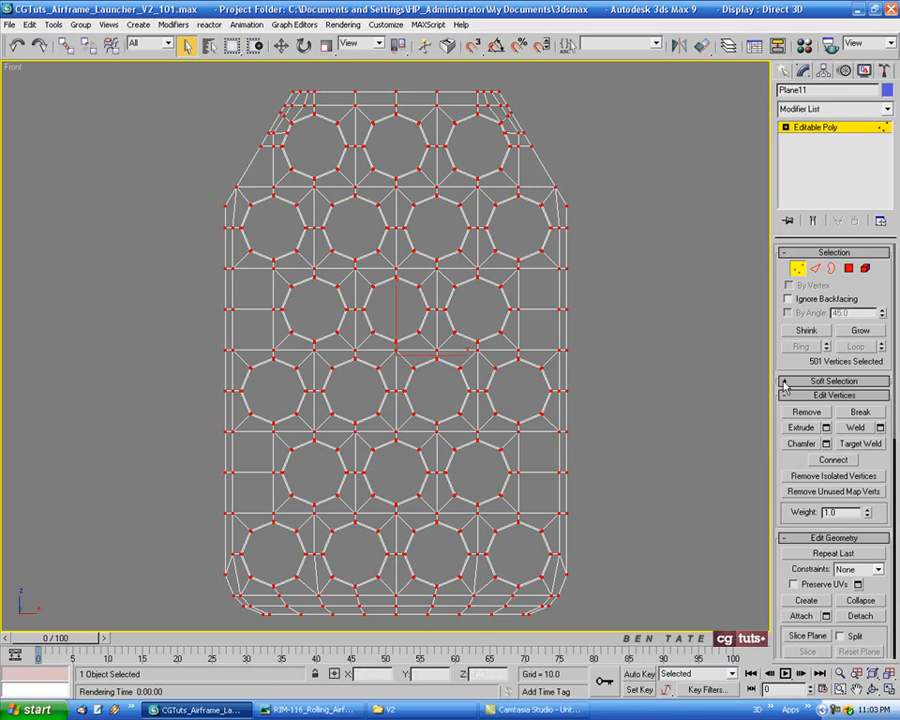
Return to border level and select the borders of all the decagonal holes
{"action": "left_click", "coordinate": [798, 270]}
{"action": "left_click", "coordinate": [576, 284]}
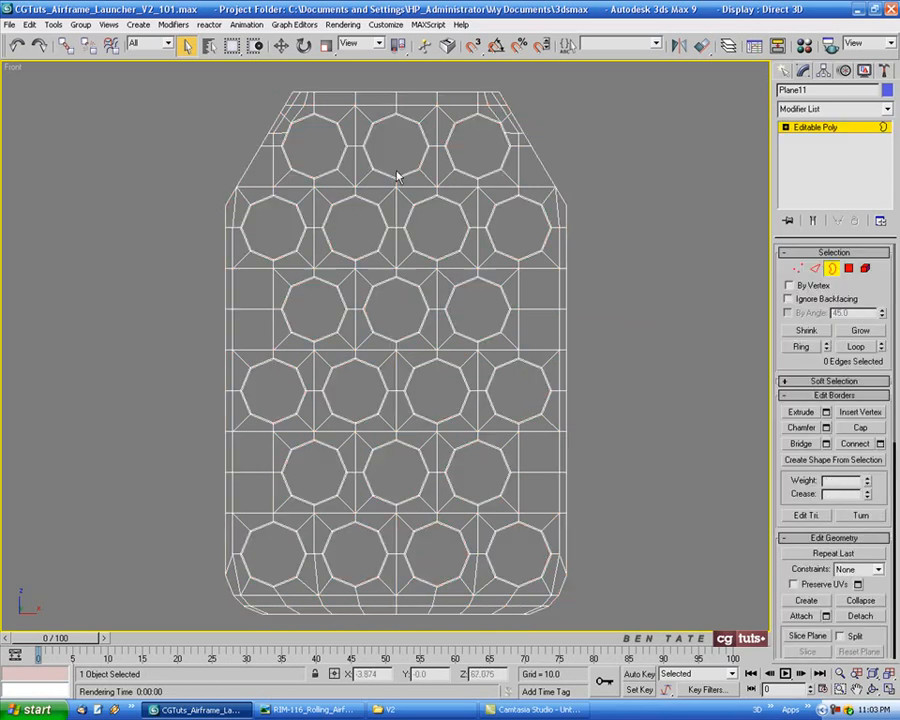
{"action": "left_click_drag", "start_coordinate": [316, 140], "coordinate": [475, 152]}
{"action": "left_click_drag", "start_coordinate": [265, 247], "coordinate": [506, 241], "text": "ctrl"}
{"action": "left_click_drag", "start_coordinate": [513, 554], "coordinate": [513, 554], "text": "ctrl"}
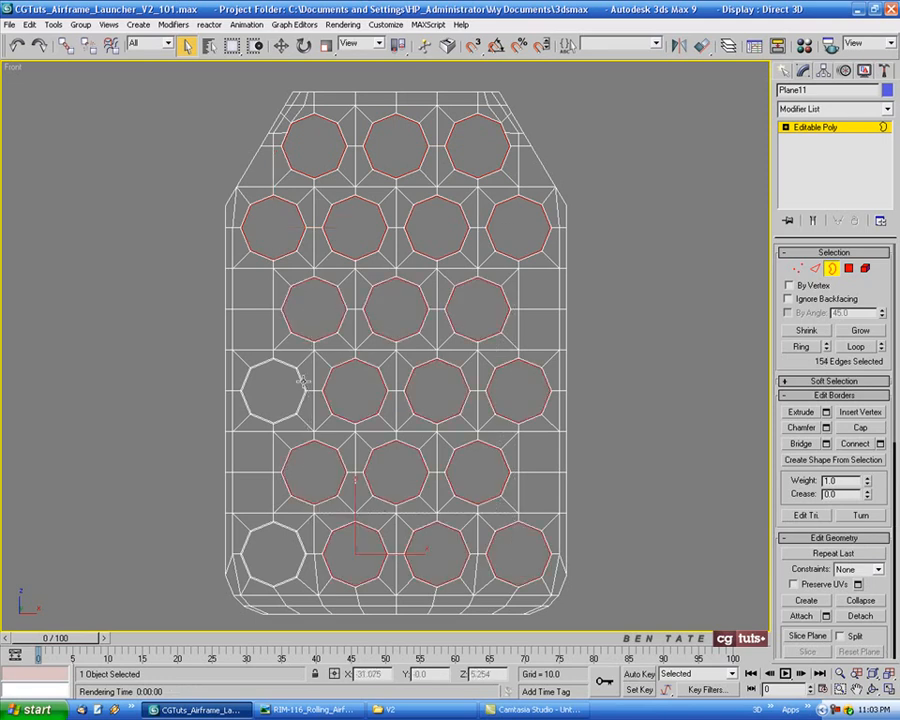
{"action": "left_click_drag", "start_coordinate": [276, 391], "coordinate": [282, 545], "text": "ctrl"}
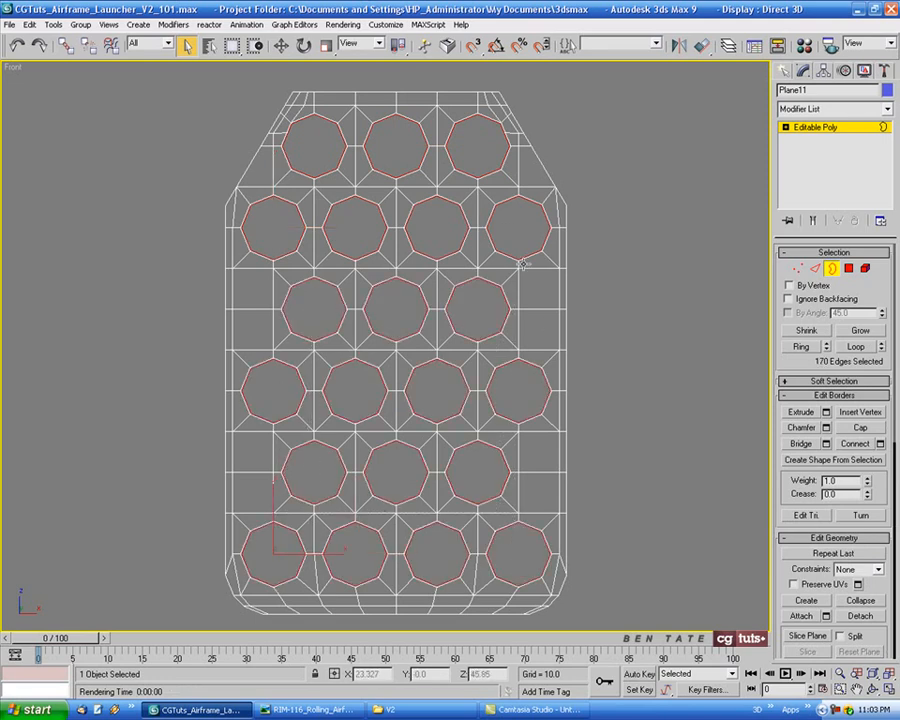
In the perspective view, pull clones of the hole borders about 3.9 units along Y to form the hole walls
{"action": "middle_click_drag", "start_coordinate": [675, 324], "coordinate": [648, 328]}
{"action": "key", "text": "alt+w"}
{"action": "right_click", "coordinate": [681, 482]}
{"action": "key", "text": "alt+w"}
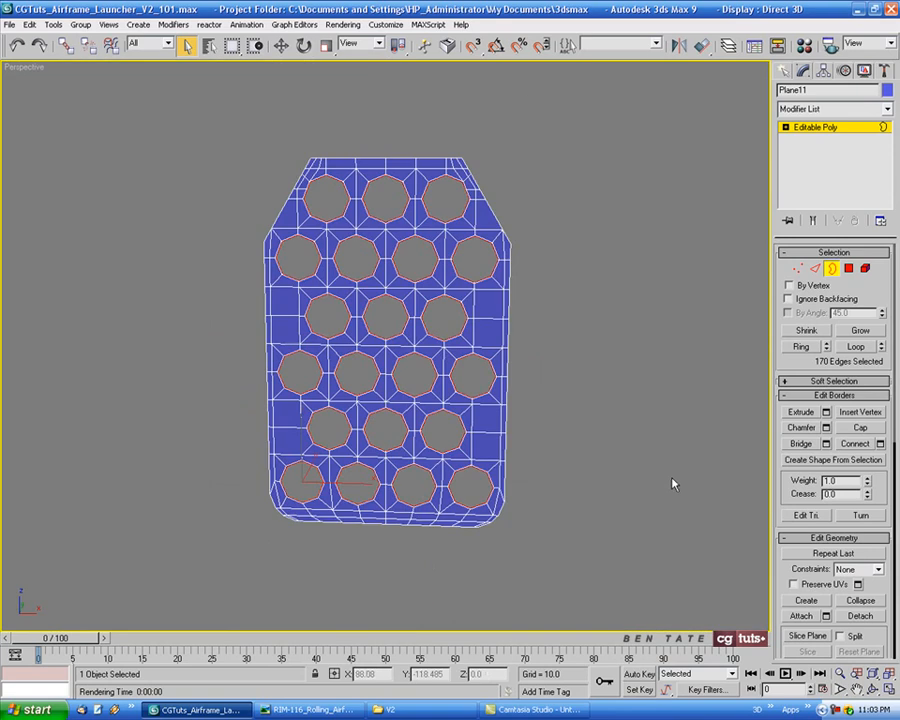
{"action": "scroll", "coordinate": [604, 446], "scroll_direction": "up", "scroll_amount": 1}
{"action": "middle_click_drag", "start_coordinate": [604, 446], "coordinate": [500, 480], "text": "alt"}
{"action": "left_click", "coordinate": [282, 46]}
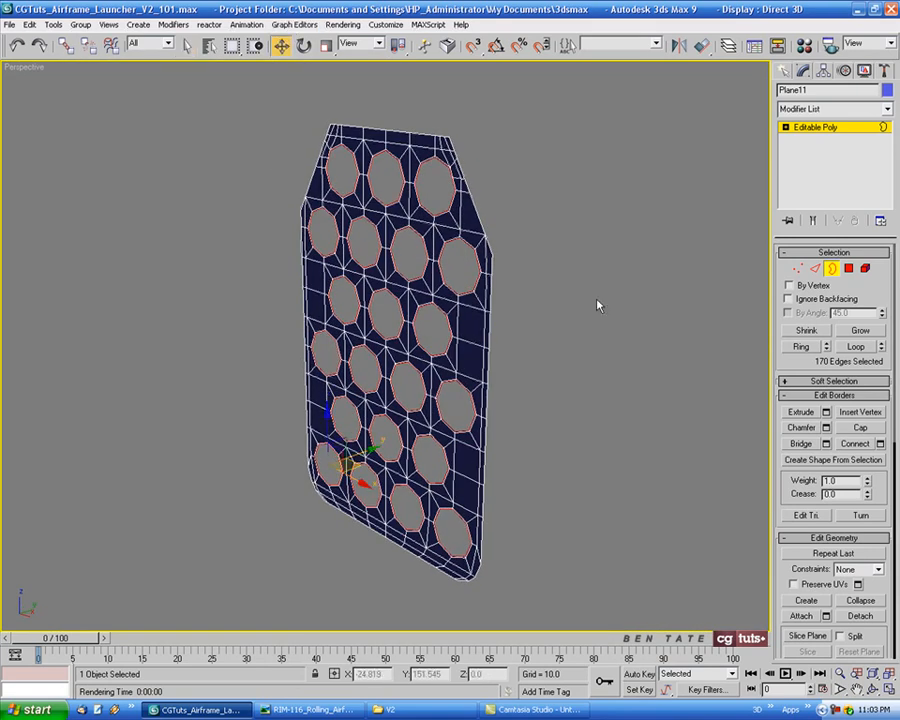
{"action": "middle_click_drag", "start_coordinate": [598, 305], "coordinate": [544, 282]}
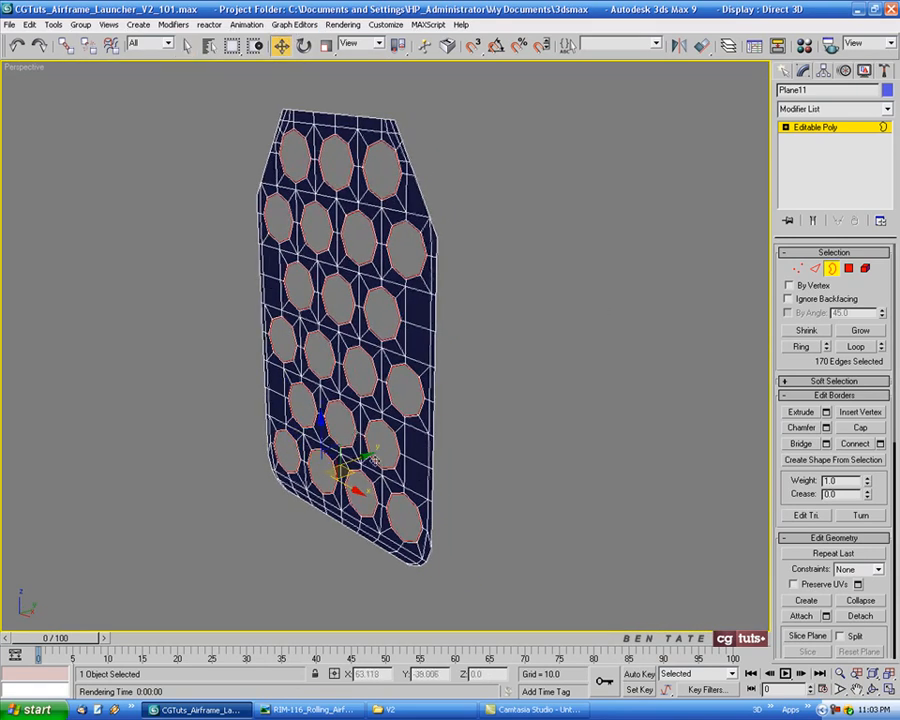
{"action": "left_click_drag", "start_coordinate": [363, 458], "coordinate": [369, 456], "text": "shift"}
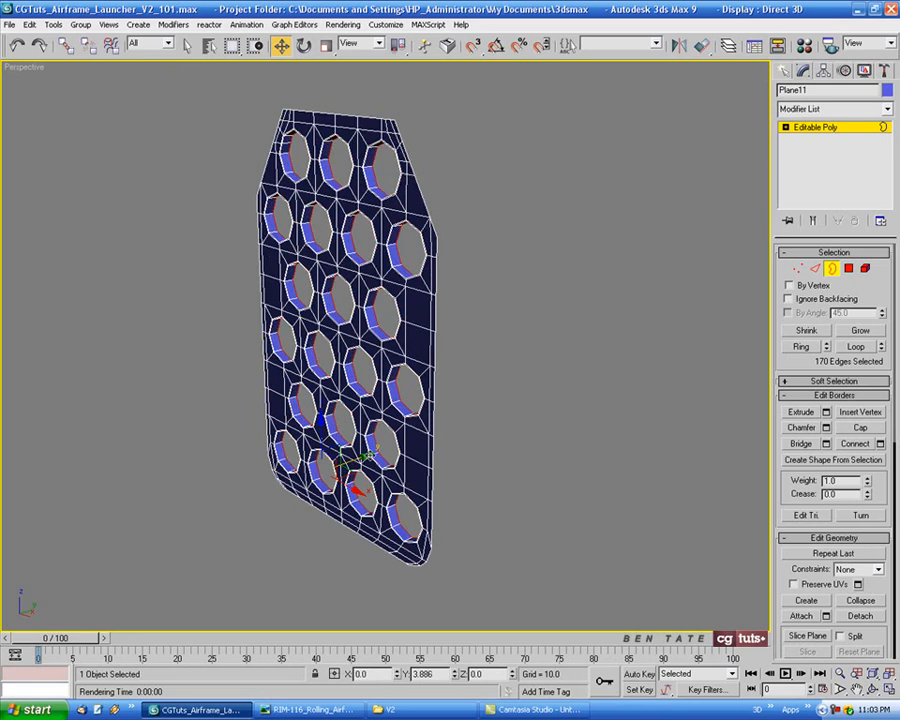
Inspect the new hole walls from the perspective and side views, then save the file
{"action": "mouse_move", "coordinate": [492, 469]}
{"action": "middle_mouse_down", "text": "alt"}
{"action": "mouse_move", "coordinate": [489, 443]}
{"action": "mouse_move", "coordinate": [499, 452]}
{"action": "middle_mouse_up", "text": "alt"}
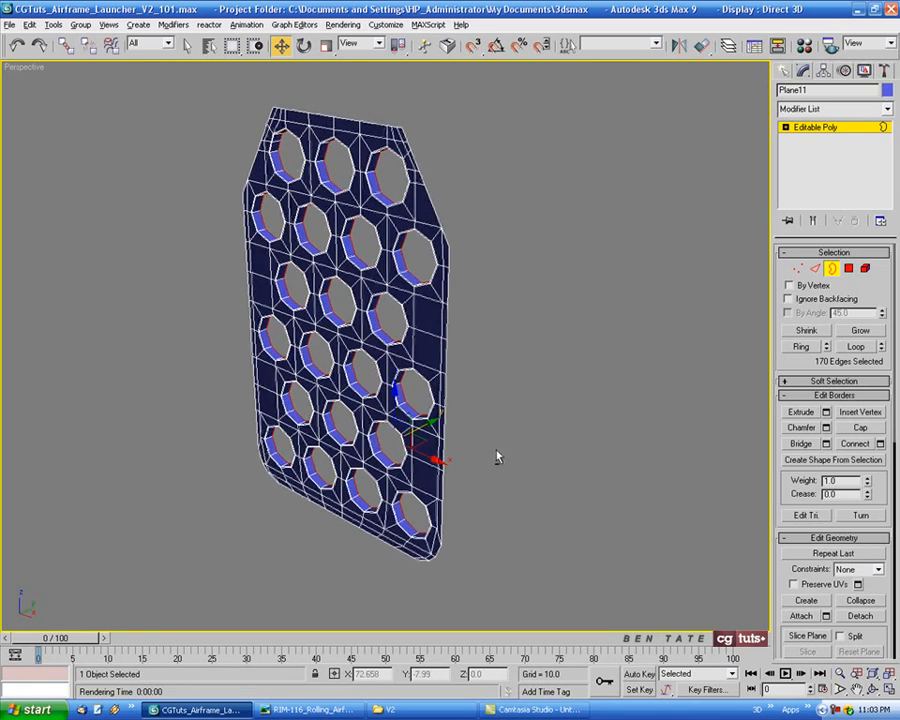
{"action": "middle_click_drag", "start_coordinate": [387, 418], "coordinate": [350, 363], "text": "alt"}
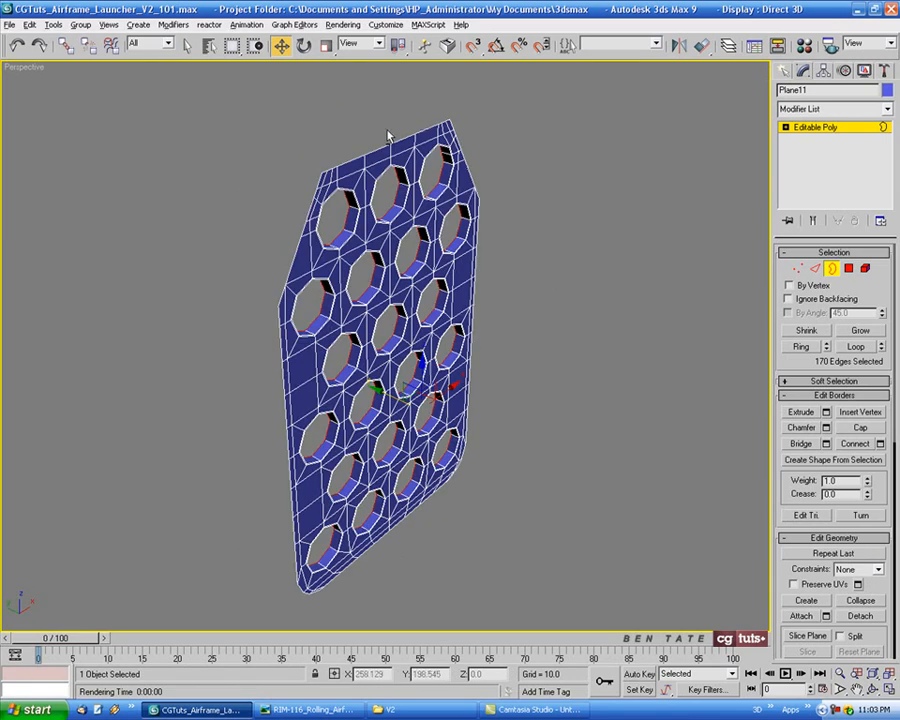
{"action": "middle_click_drag", "start_coordinate": [389, 137], "coordinate": [557, 346], "text": "alt"}
{"action": "key", "text": "alt+w"}
{"action": "right_click", "coordinate": [372, 504]}
{"action": "key", "text": "alt+w"}
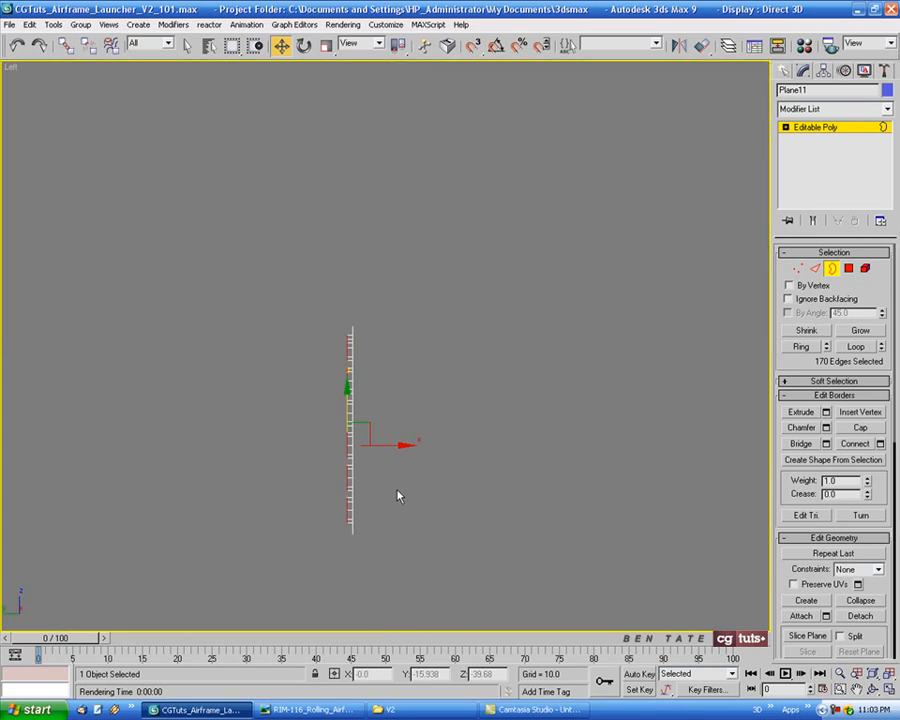
{"action": "middle_click_drag", "start_coordinate": [416, 478], "coordinate": [442, 420]}
{"action": "scroll", "coordinate": [442, 410], "scroll_direction": "up", "scroll_amount": 2}
{"action": "middle_click_drag", "start_coordinate": [454, 353], "coordinate": [492, 364]}
{"action": "scroll", "coordinate": [474, 345], "scroll_direction": "up", "scroll_amount": 1}
{"action": "middle_click_drag", "start_coordinate": [453, 329], "coordinate": [482, 332]}
{"action": "scroll", "coordinate": [472, 314], "scroll_direction": "down", "scroll_amount": 1}
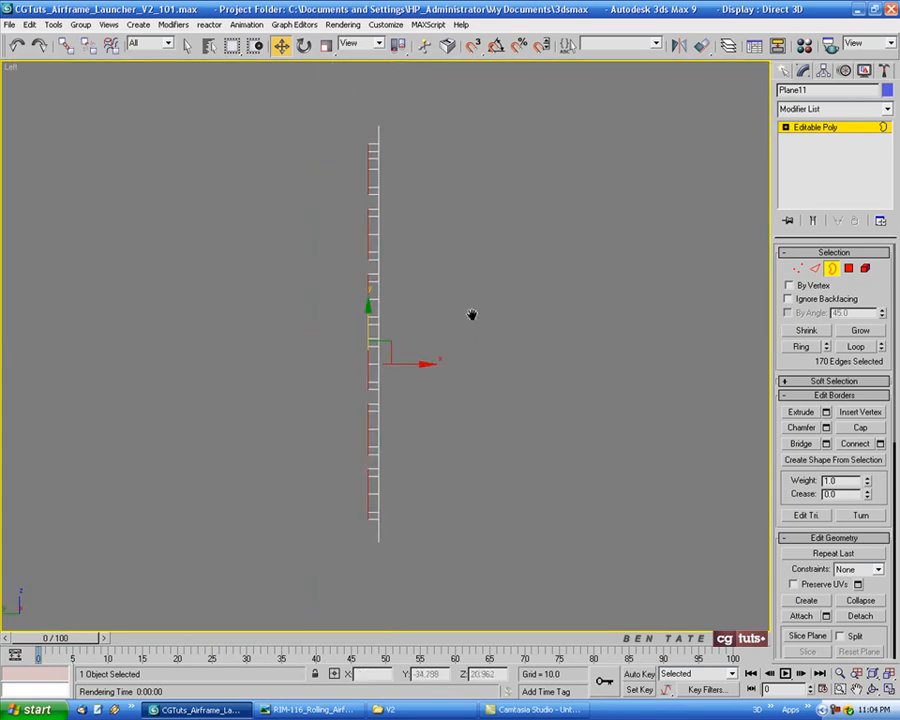
{"action": "key", "text": "ctrl+s"}
Select the hole-wall edges in the side view and connect them with one segment at a slide of -75
{"action": "left_click_drag", "start_coordinate": [379, 231], "coordinate": [369, 535]}
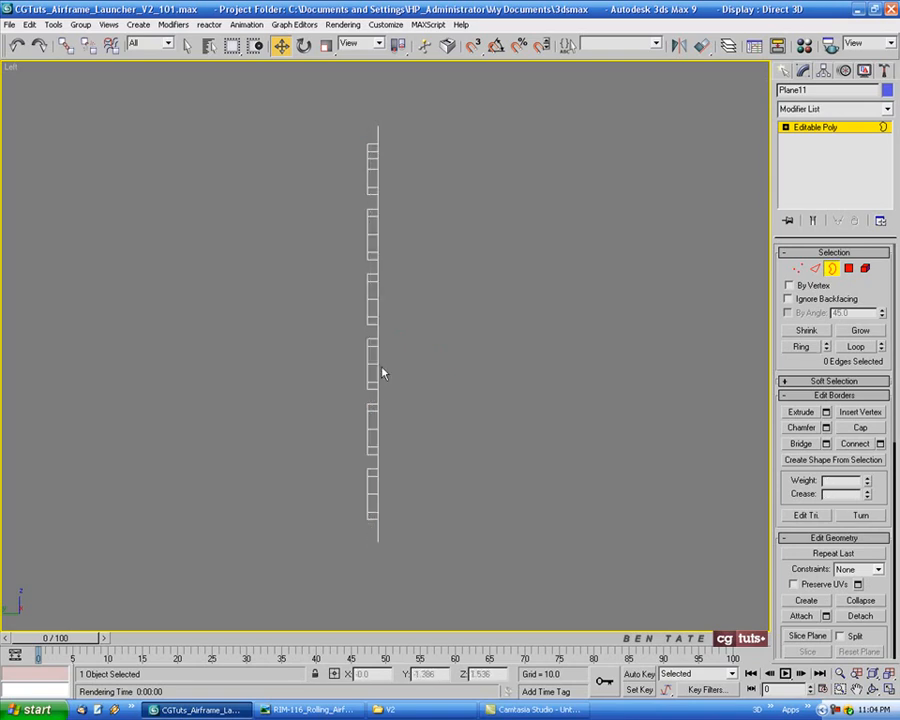
{"action": "key", "text": "2"}
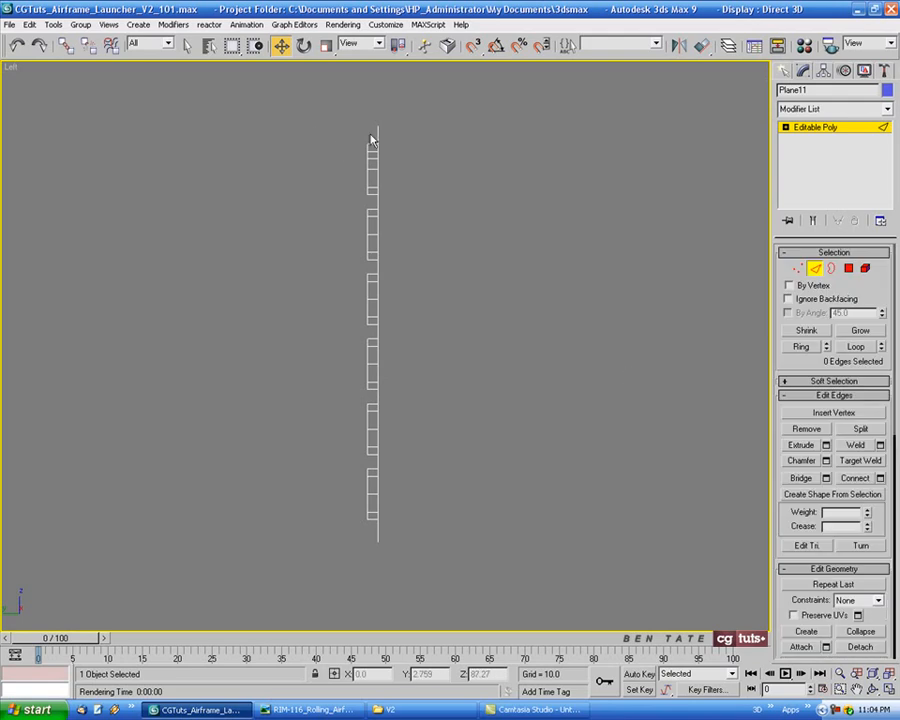
{"action": "left_click_drag", "start_coordinate": [376, 167], "coordinate": [376, 534]}
{"action": "key", "text": "alt+w"}
{"action": "middle_click", "coordinate": [548, 526]}
{"action": "key", "text": "alt+w"}
{"action": "scroll", "coordinate": [400, 372], "scroll_direction": "up", "scroll_amount": 5}
{"action": "middle_click_drag", "start_coordinate": [522, 444], "coordinate": [466, 347], "text": "alt"}
{"action": "left_click", "coordinate": [880, 478]}
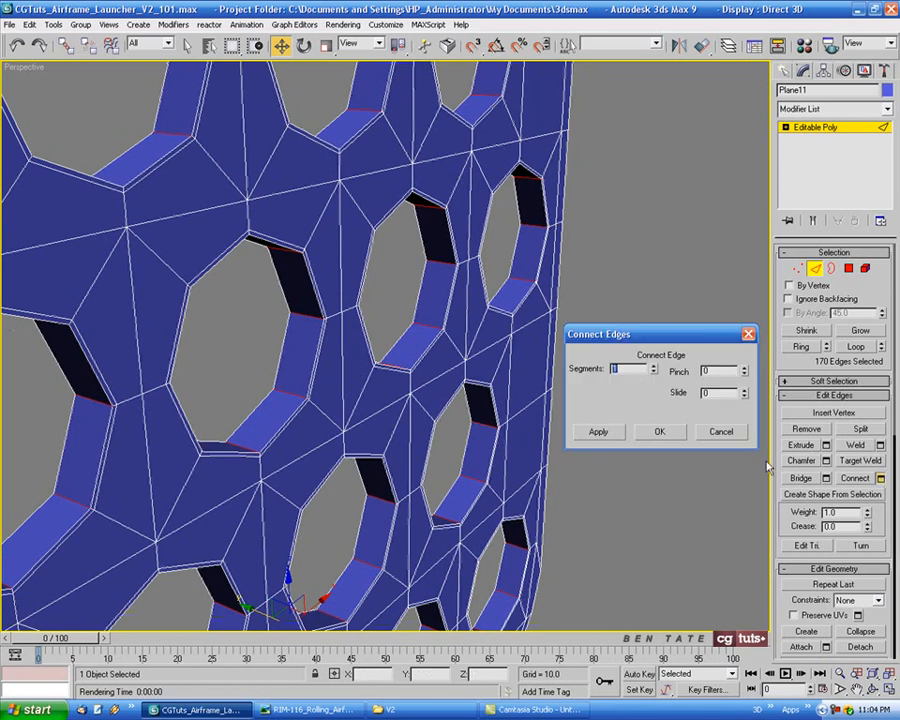
{"action": "middle_click_drag", "start_coordinate": [545, 332], "coordinate": [458, 331], "text": "alt"}
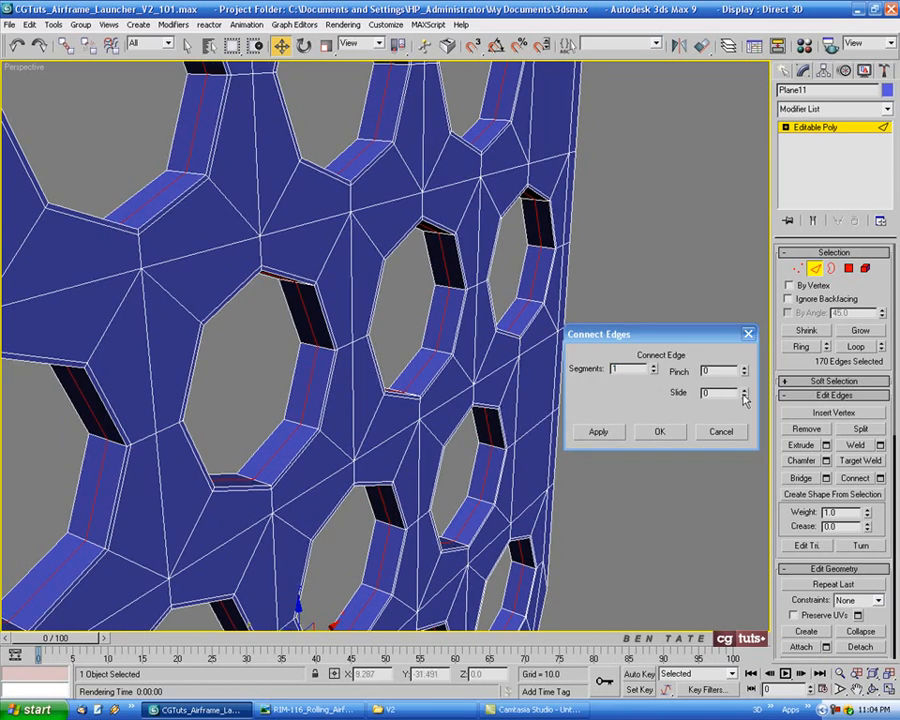
{"action": "left_click_drag", "start_coordinate": [744, 397], "coordinate": [752, 483]}
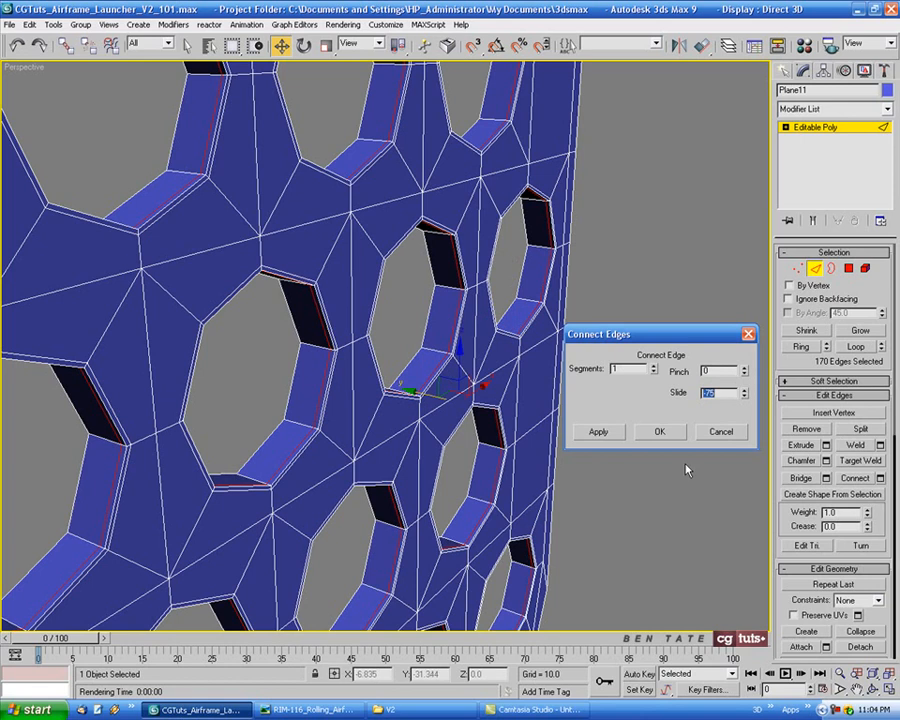
{"action": "left_click", "coordinate": [659, 432]}
Select the panel's outer border and inspect its edge from several views, comparing it with the reference photo of the launcher
{"action": "scroll", "coordinate": [647, 406], "scroll_direction": "down", "scroll_amount": 10}
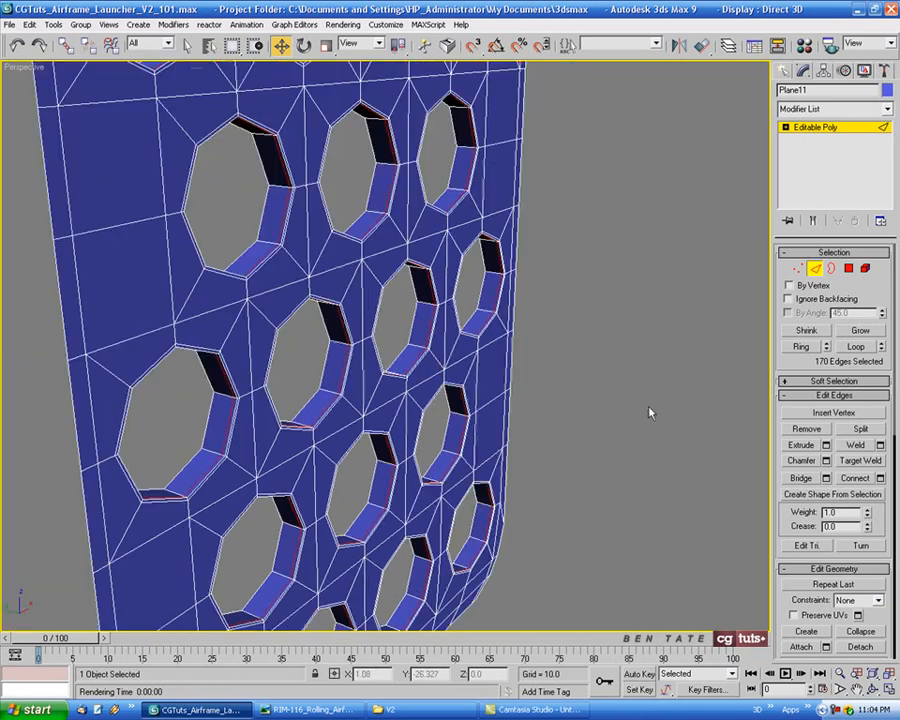
{"action": "middle_click_drag", "start_coordinate": [612, 316], "coordinate": [496, 359]}
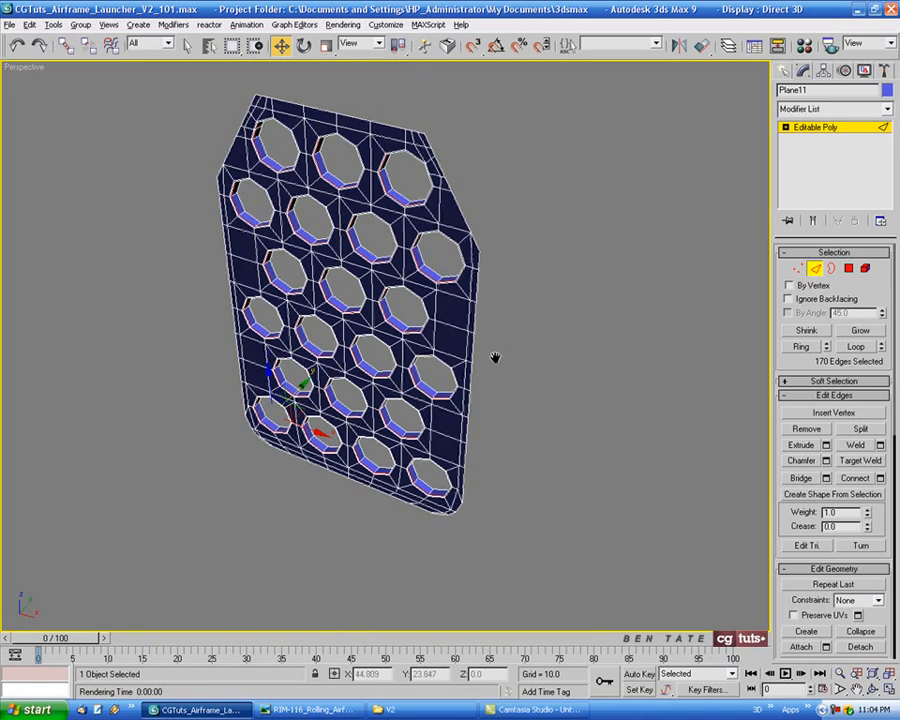
{"action": "left_click", "coordinate": [831, 270]}
{"action": "middle_click_drag", "start_coordinate": [577, 325], "coordinate": [546, 357], "text": "alt"}
{"action": "left_click", "coordinate": [490, 265]}
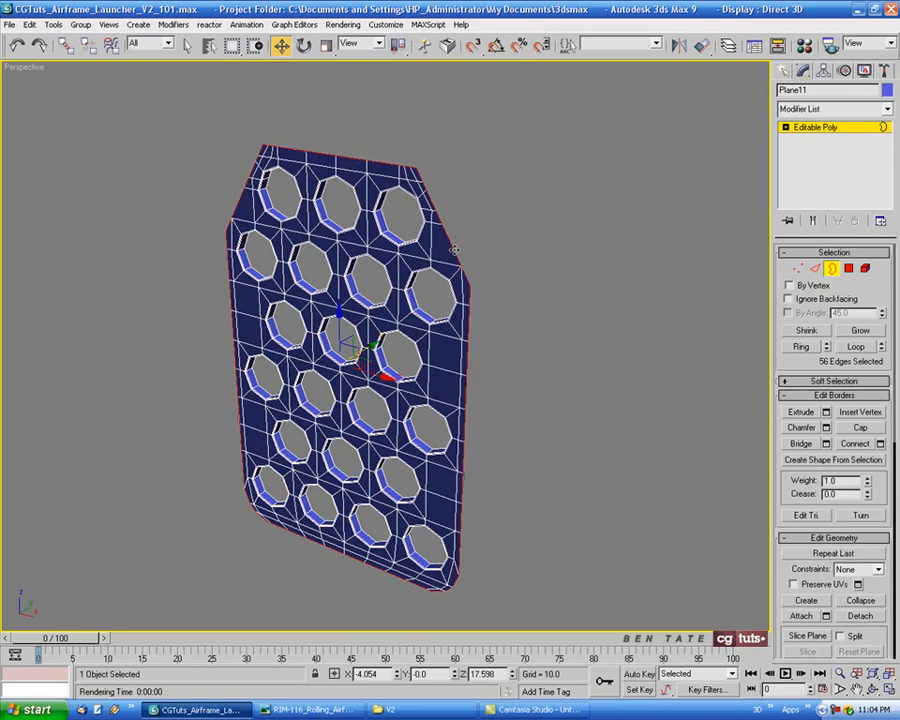
{"action": "key", "text": "alt+w"}
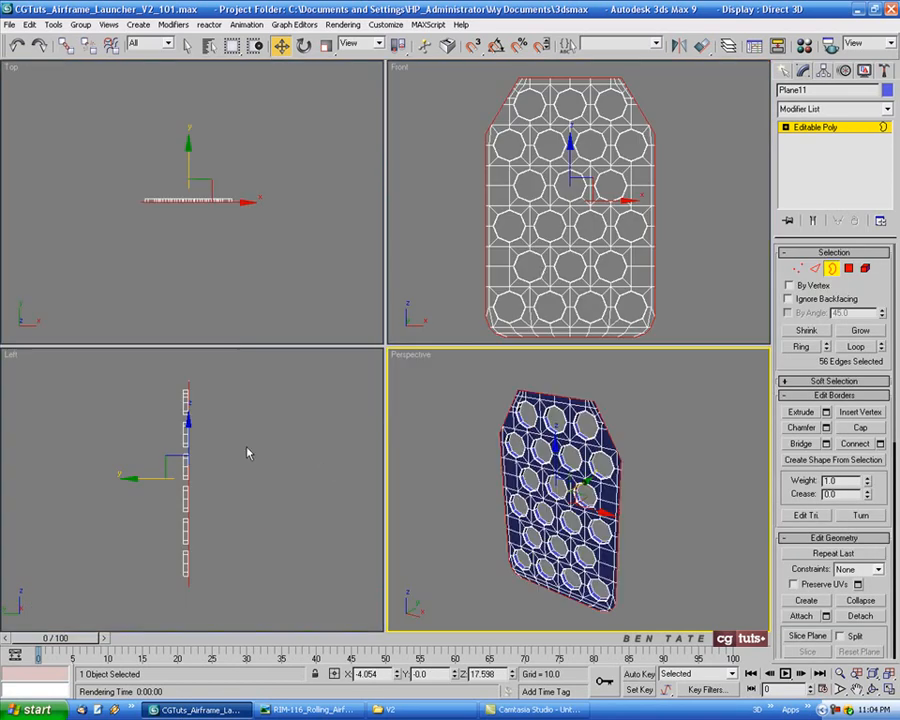
{"action": "right_click", "coordinate": [248, 453]}
{"action": "key", "text": "alt+w"}
{"action": "left_click_drag", "start_coordinate": [457, 339], "coordinate": [442, 337], "text": "shift"}
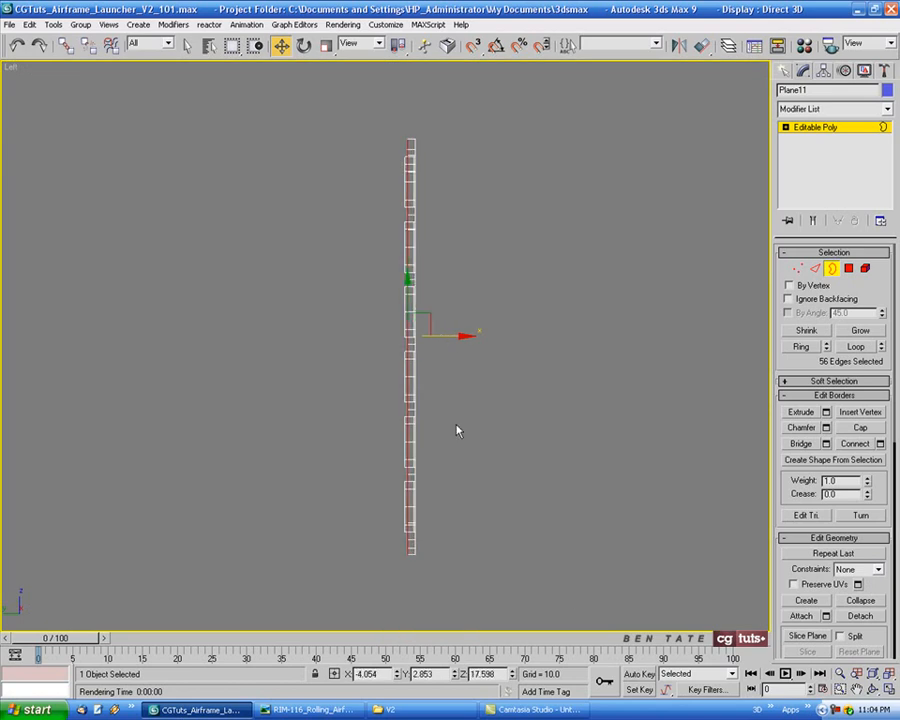
{"action": "key", "text": "alt+Tab"}
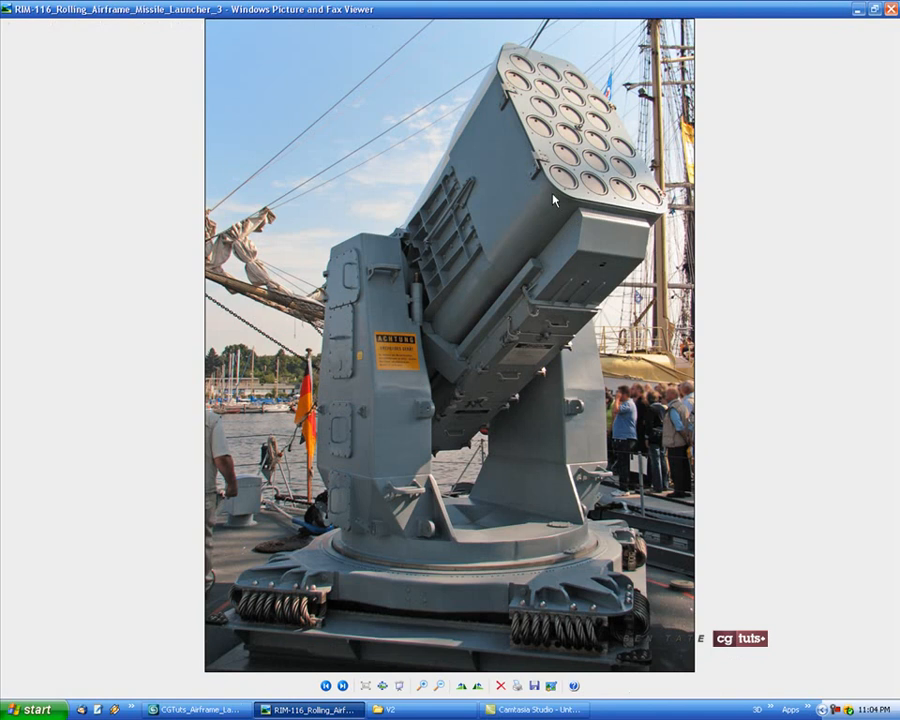
{"action": "key", "text": "alt+Tab"}
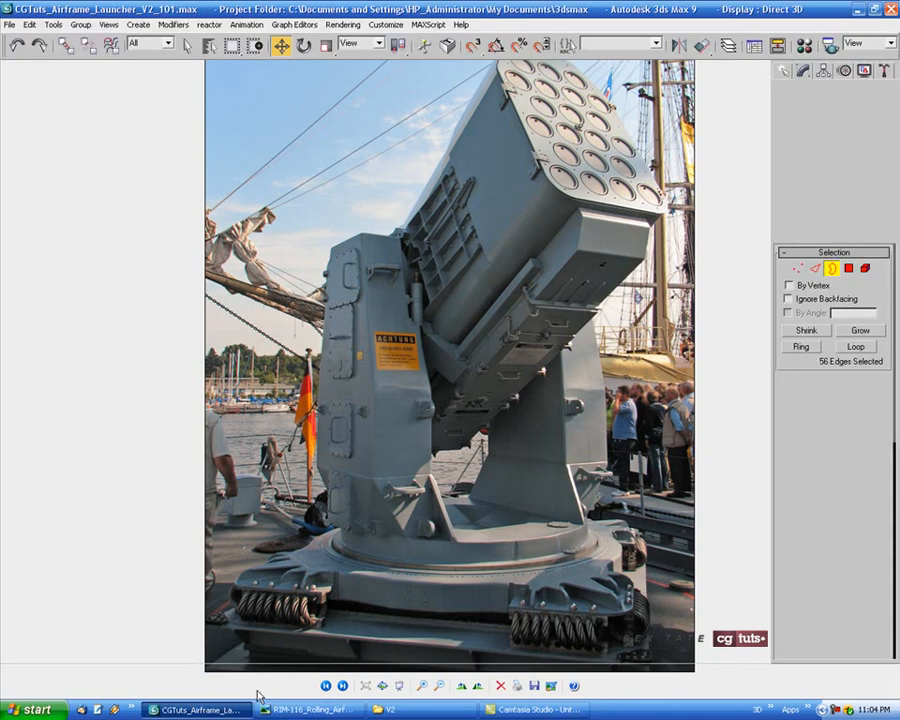
{"action": "key", "text": "alt+w"}
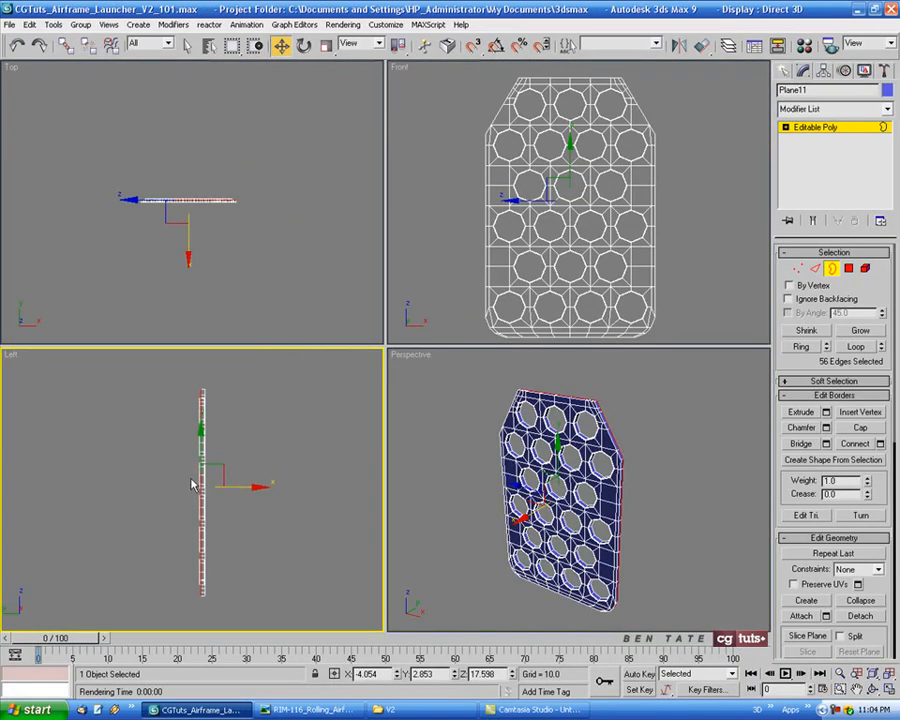
{"action": "key", "text": "alt+w"}
{"action": "scroll", "coordinate": [440, 360], "scroll_direction": "up", "scroll_amount": 3}
{"action": "left_click_drag", "start_coordinate": [419, 410], "coordinate": [424, 410]}
{"action": "key", "text": "alt+w"}
{"action": "middle_click", "coordinate": [657, 508]}
{"action": "key", "text": "alt+w"}
{"action": "mouse_move", "coordinate": [558, 459]}
{"action": "middle_mouse_down", "text": "alt"}
{"action": "mouse_move", "coordinate": [494, 456]}
{"action": "mouse_move", "coordinate": [484, 426]}
{"action": "mouse_move", "coordinate": [529, 473]}
{"action": "mouse_move", "coordinate": [541, 462]}
{"action": "middle_mouse_up", "text": "alt"}
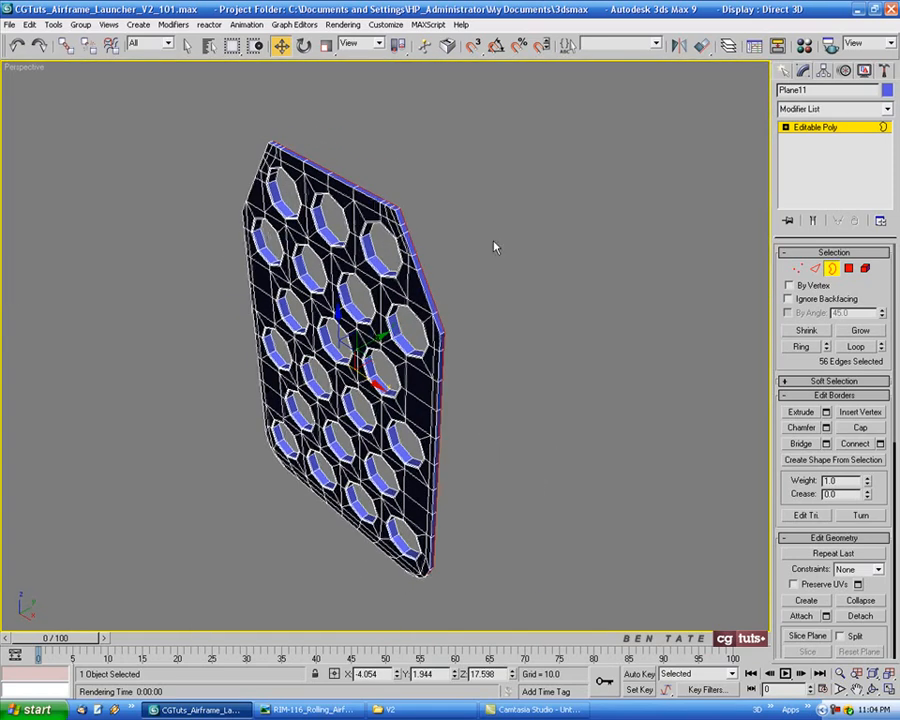
{"action": "scroll", "coordinate": [490, 236], "scroll_direction": "up", "scroll_amount": 4}
{"action": "scroll", "coordinate": [494, 378], "scroll_direction": "up", "scroll_amount": 3}
{"action": "middle_click_drag", "start_coordinate": [482, 227], "coordinate": [507, 352]}
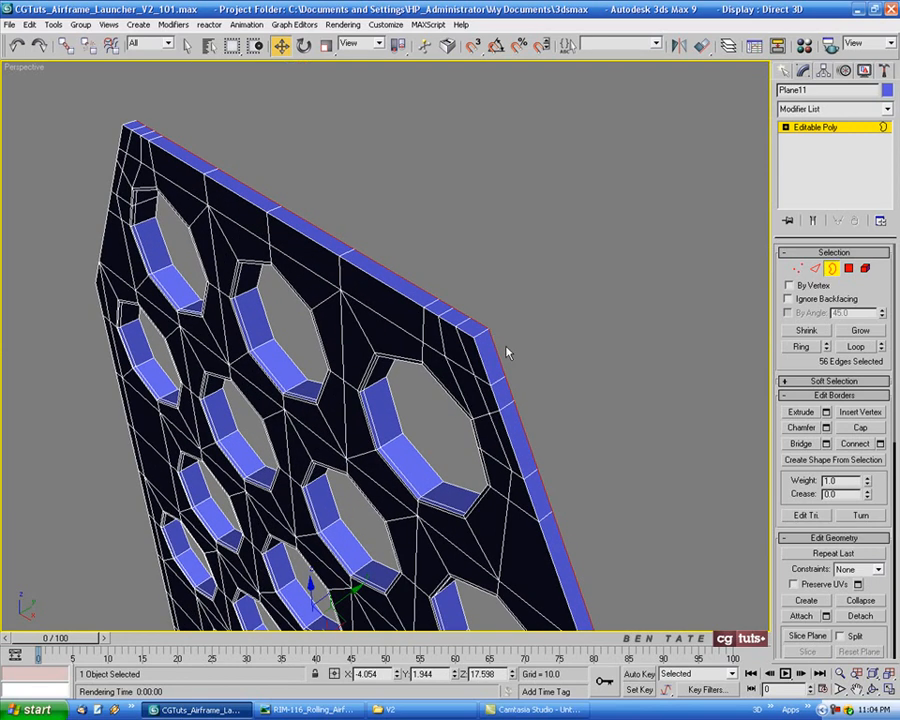
Ring-select the edges around the panel's outer rim and switch to the corresponding rim polygons
{"action": "left_click", "coordinate": [815, 268]}
{"action": "left_click", "coordinate": [483, 333]}
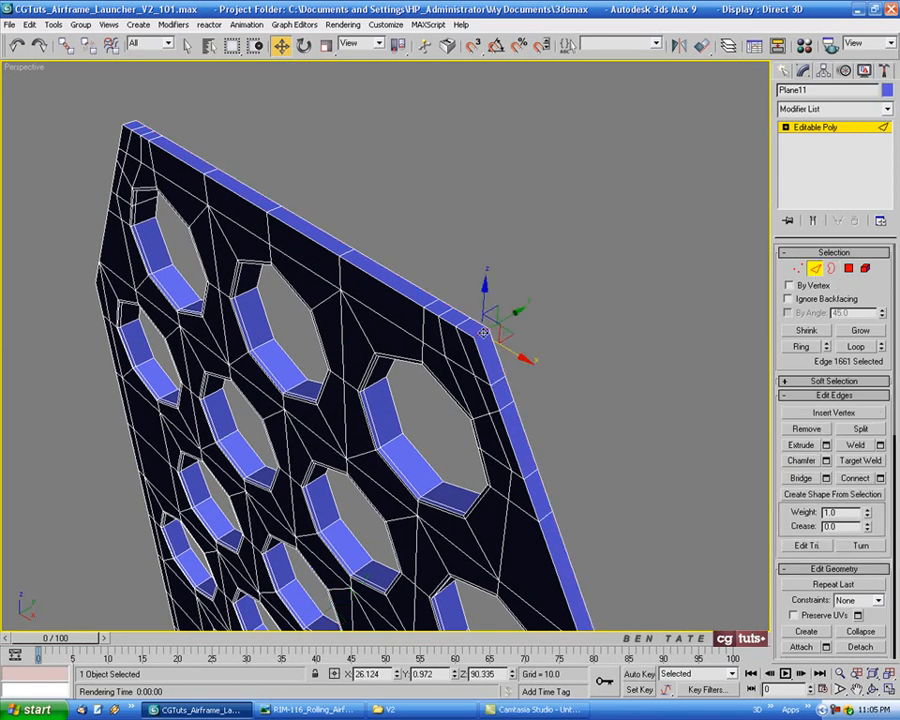
{"action": "left_click", "coordinate": [795, 350]}
{"action": "mouse_move", "coordinate": [608, 390]}
{"action": "middle_mouse_down"}
{"action": "mouse_move", "coordinate": [617, 348]}
{"action": "mouse_move", "coordinate": [612, 366]}
{"action": "middle_mouse_up"}
{"action": "left_click", "coordinate": [849, 268], "text": "ctrl"}
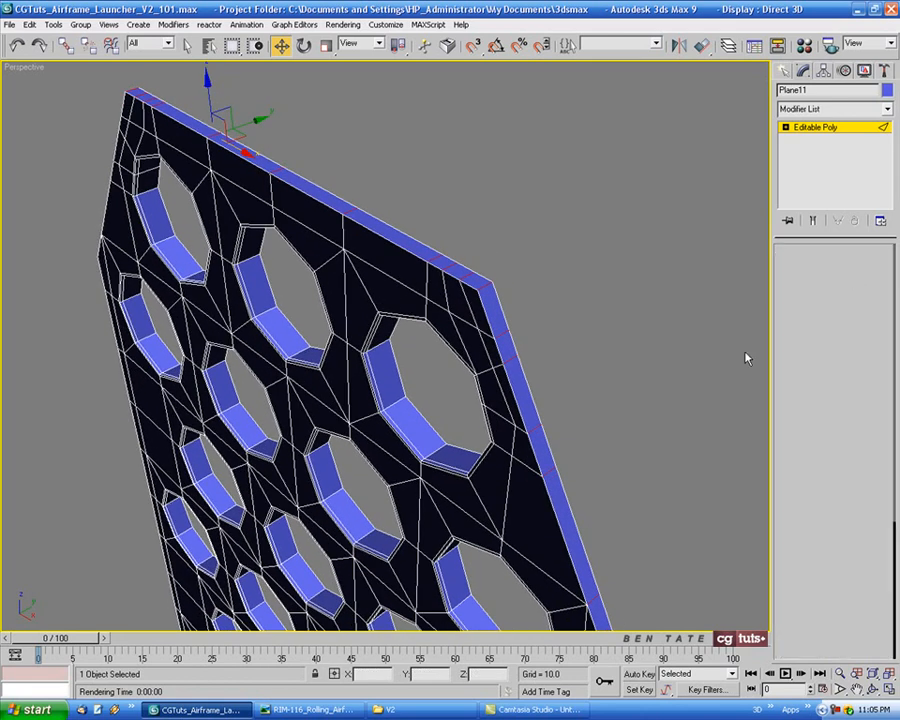
Extrude the rim polygons by Local Normal with an extrusion height of 0.3
{"action": "middle_click_drag", "start_coordinate": [630, 453], "coordinate": [639, 430]}
{"action": "key", "text": "alt+w"}
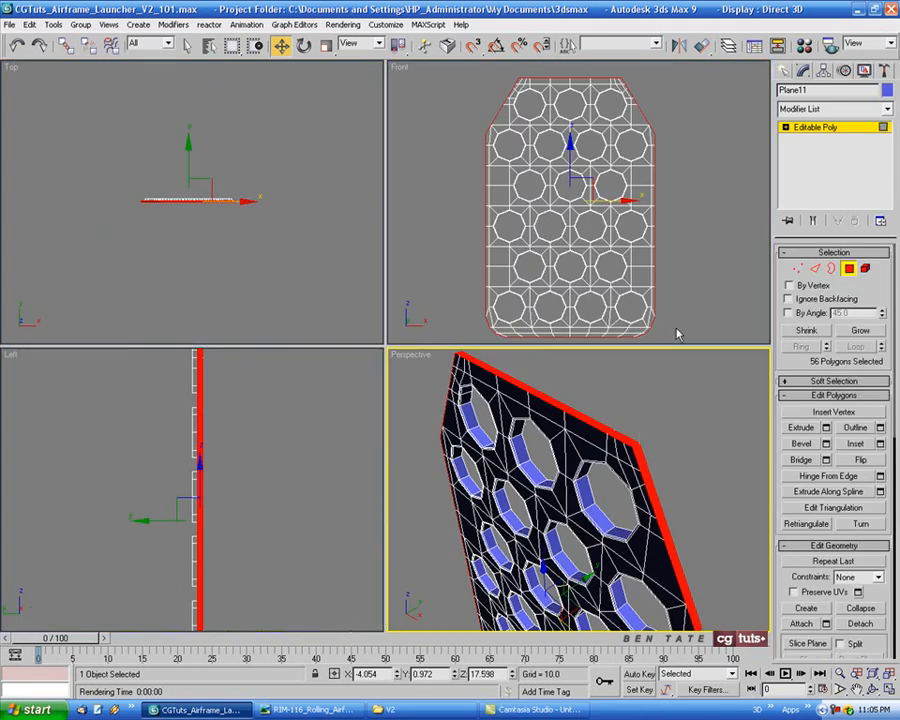
{"action": "right_click", "coordinate": [672, 270]}
{"action": "key", "text": "alt+w"}
{"action": "middle_click_drag", "start_coordinate": [590, 367], "coordinate": [603, 364]}
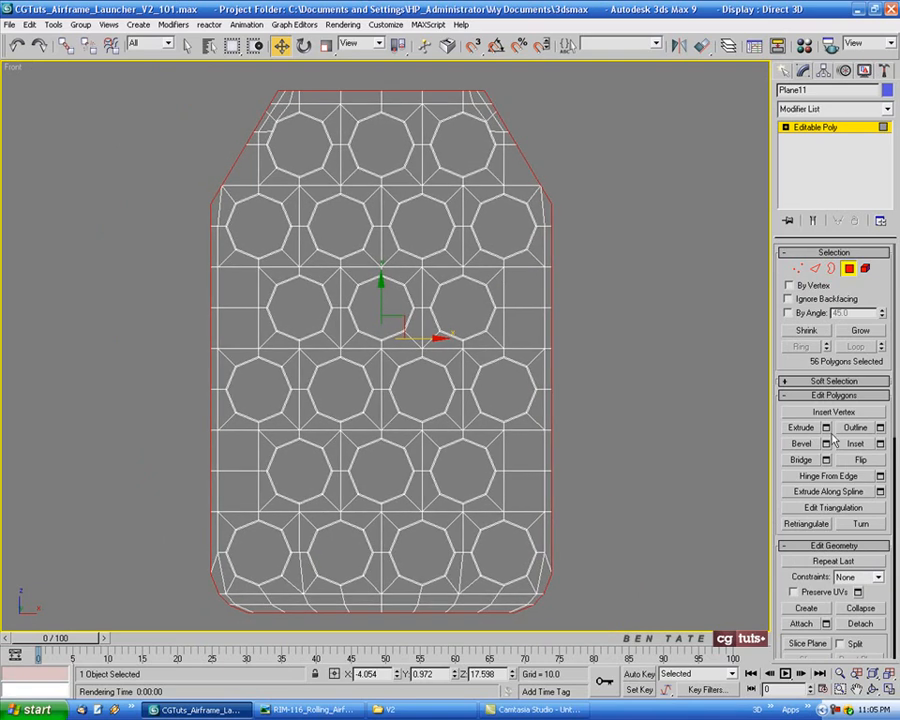
{"action": "left_click", "coordinate": [826, 428]}
{"action": "left_click", "coordinate": [593, 381]}
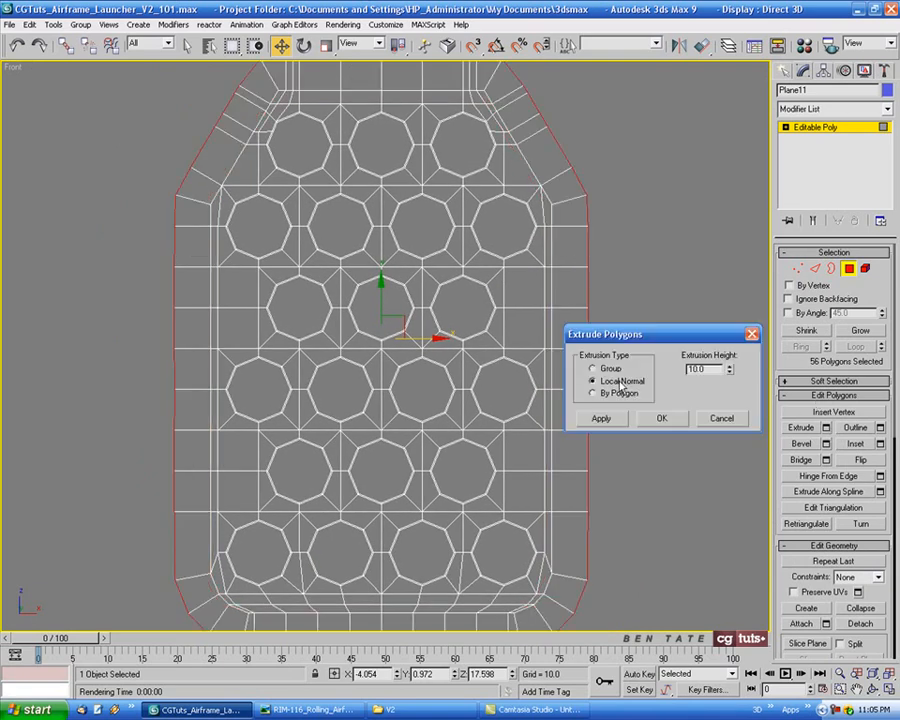
{"action": "left_click_drag", "start_coordinate": [733, 373], "coordinate": [731, 428]}
{"action": "scroll", "coordinate": [474, 234], "scroll_direction": "up", "scroll_amount": 8}
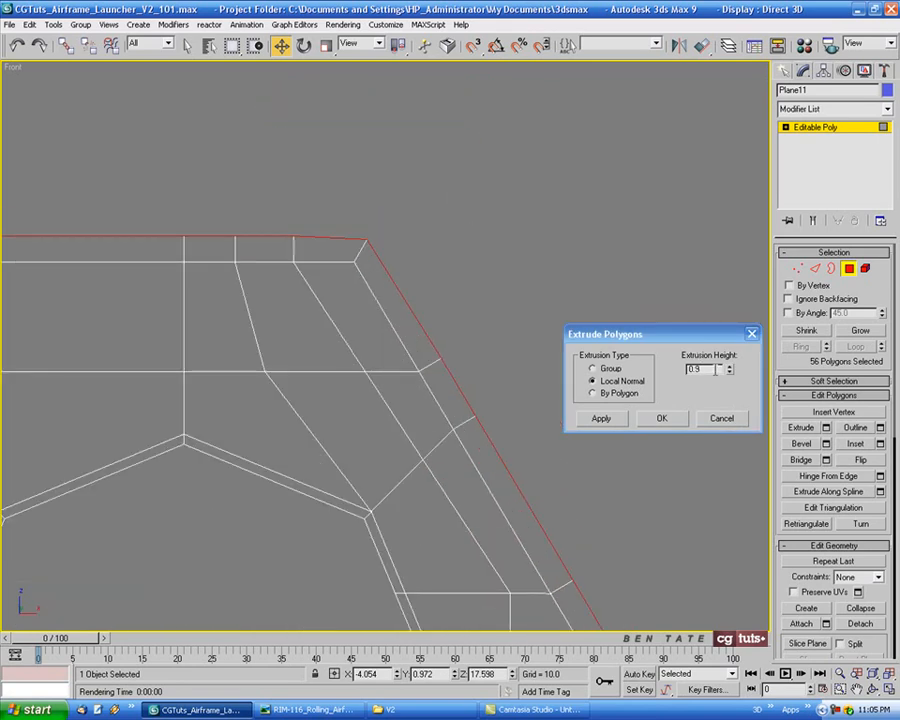
{"action": "left_click_drag", "start_coordinate": [716, 369], "coordinate": [694, 371]}
{"action": "type", "text": "0.3"}
{"action": "key", "text": "Return"}
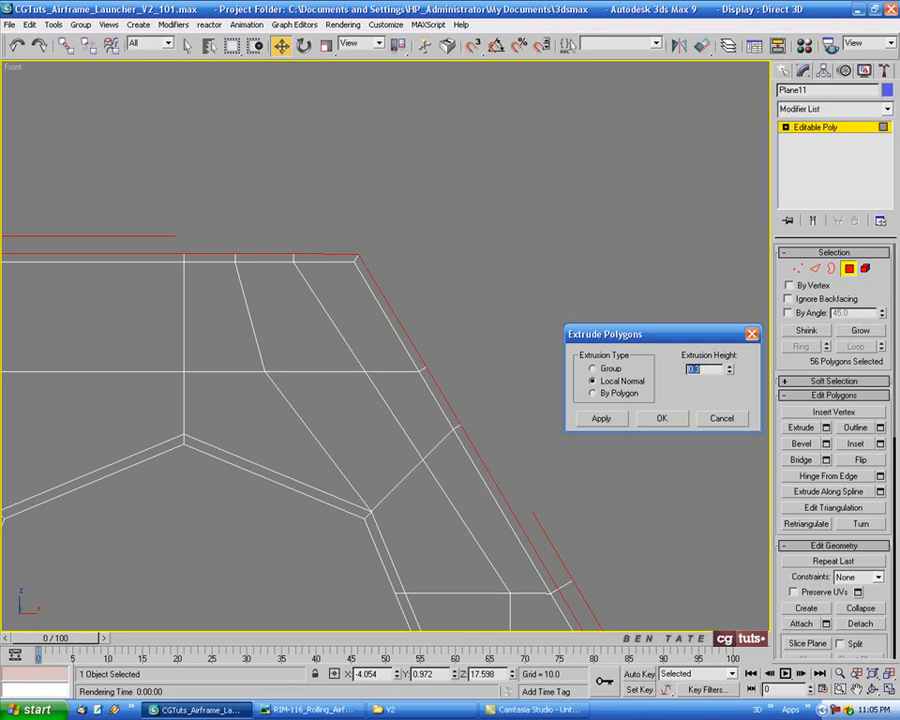
{"action": "middle_click_drag", "start_coordinate": [449, 329], "coordinate": [457, 292]}
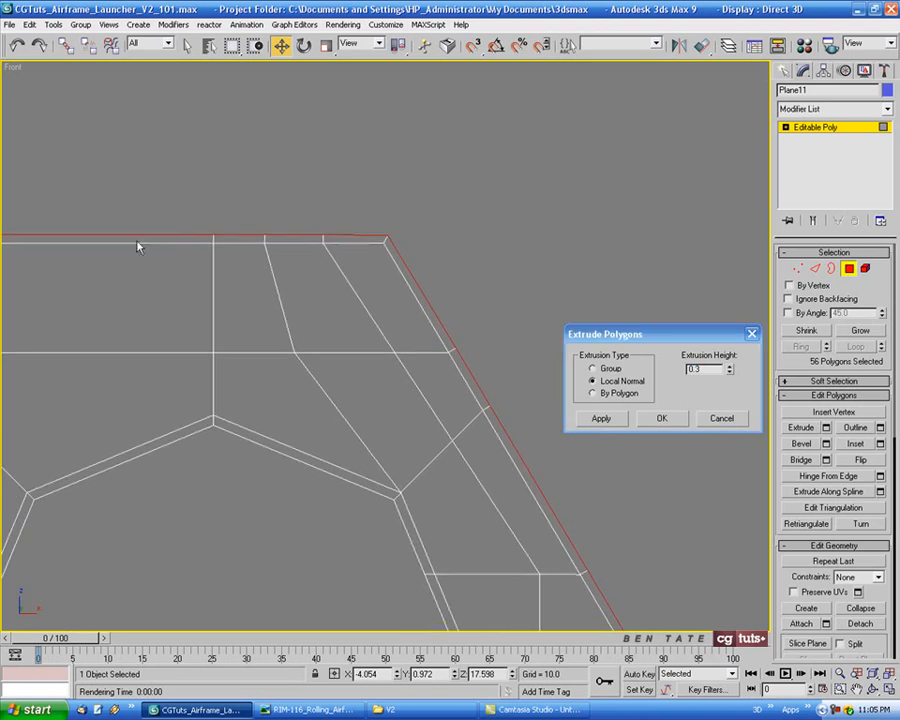
{"action": "middle_click_drag", "start_coordinate": [487, 559], "coordinate": [466, 498]}
{"action": "key", "text": "alt+w"}
{"action": "right_click", "coordinate": [699, 579]}
{"action": "key", "text": "alt+w"}
{"action": "middle_click_drag", "start_coordinate": [699, 579], "coordinate": [626, 459], "text": "alt"}
{"action": "middle_click_drag", "start_coordinate": [583, 91], "coordinate": [496, 291]}
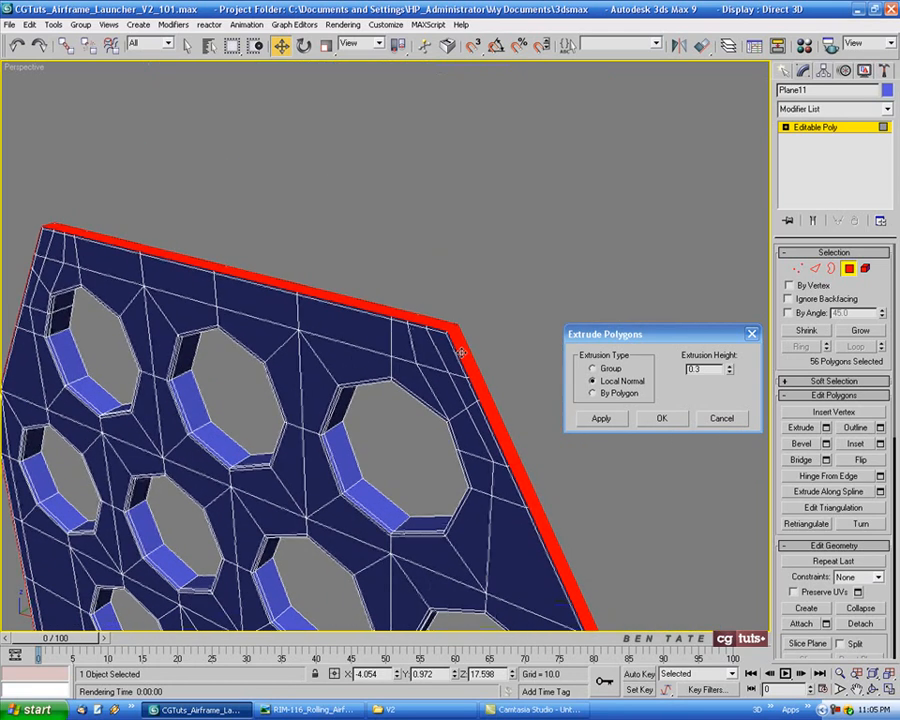
{"action": "middle_click_drag", "start_coordinate": [461, 352], "coordinate": [636, 222], "text": "alt"}
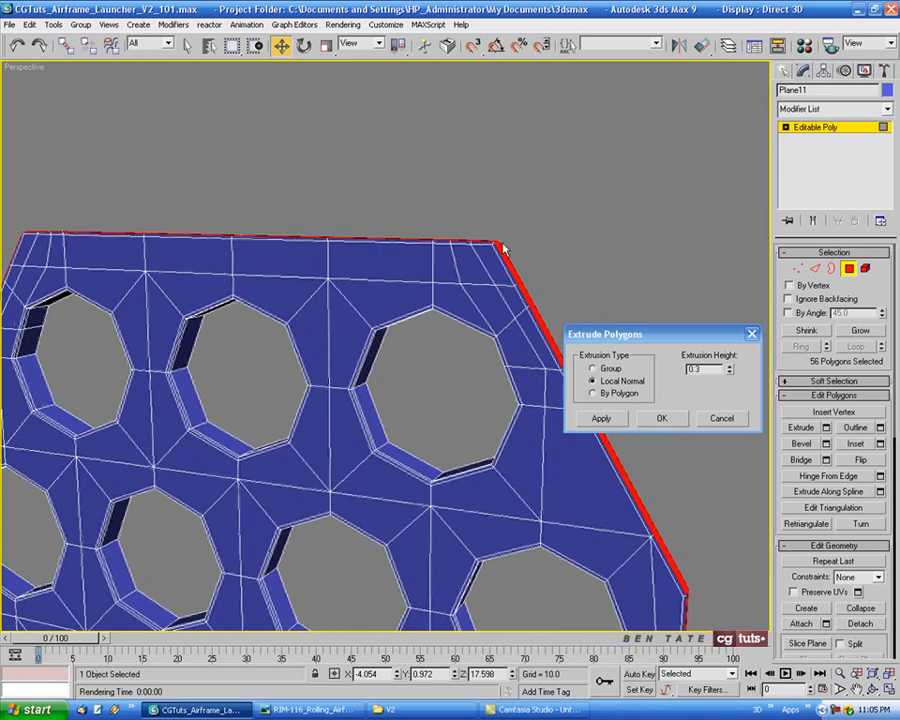
{"action": "left_click", "coordinate": [658, 418]}
Connect the rim edges with two segments, resetting the slide to 0 and raising the pinch so the loops hug the edges
{"action": "middle_click_drag", "start_coordinate": [610, 326], "coordinate": [575, 363], "text": "alt"}
{"action": "scroll", "coordinate": [565, 350], "scroll_direction": "up", "scroll_amount": 4}
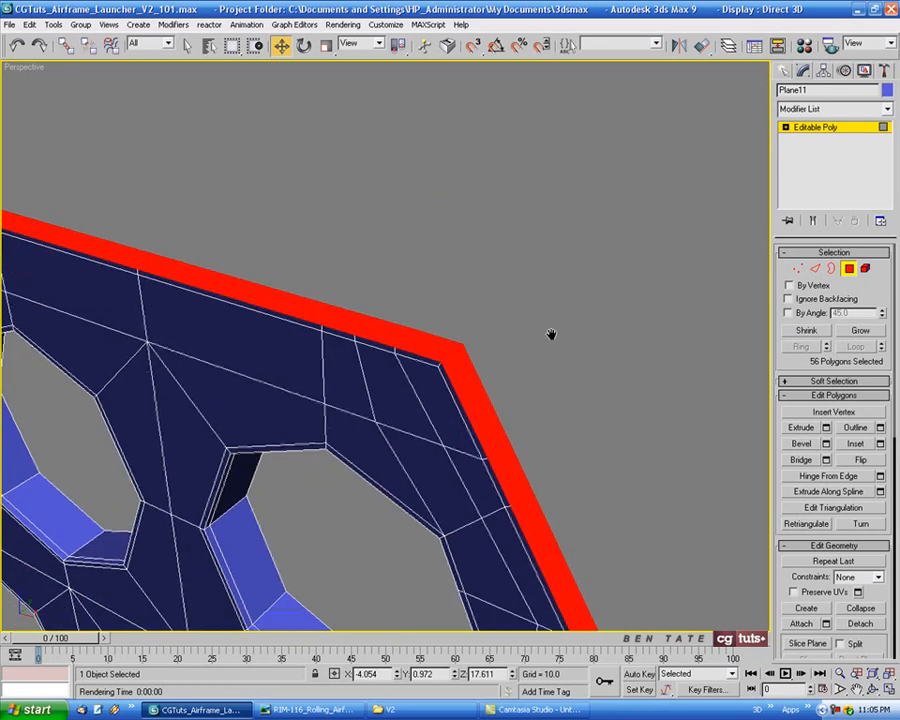
{"action": "key", "text": "2"}
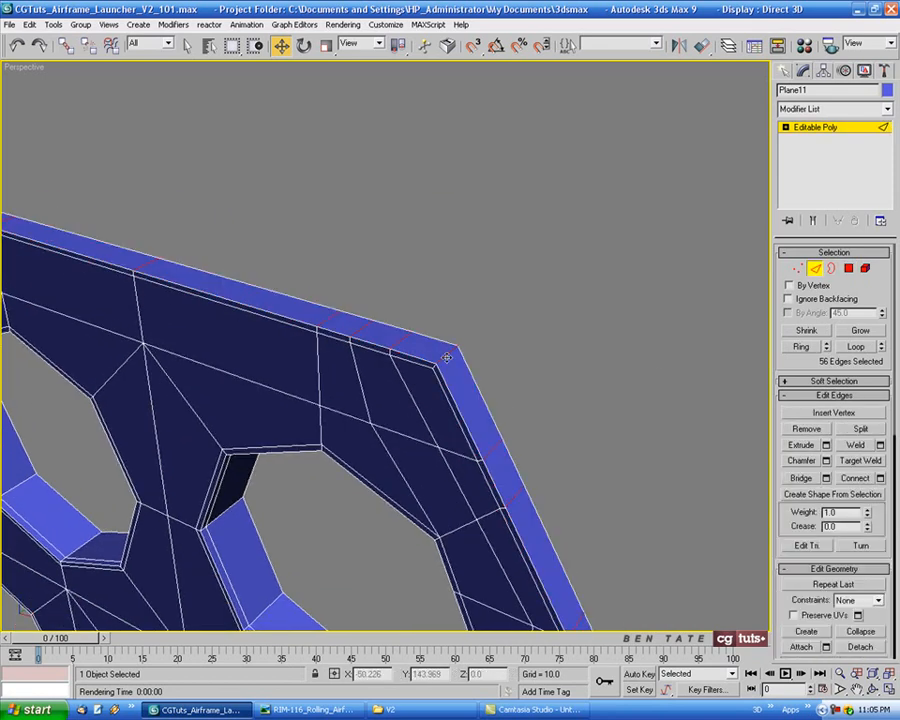
{"action": "middle_click_drag", "start_coordinate": [461, 359], "coordinate": [510, 418], "text": "alt"}
{"action": "scroll", "coordinate": [560, 408], "scroll_direction": "down", "scroll_amount": 5}
{"action": "middle_click_drag", "start_coordinate": [567, 408], "coordinate": [536, 394], "text": "alt"}
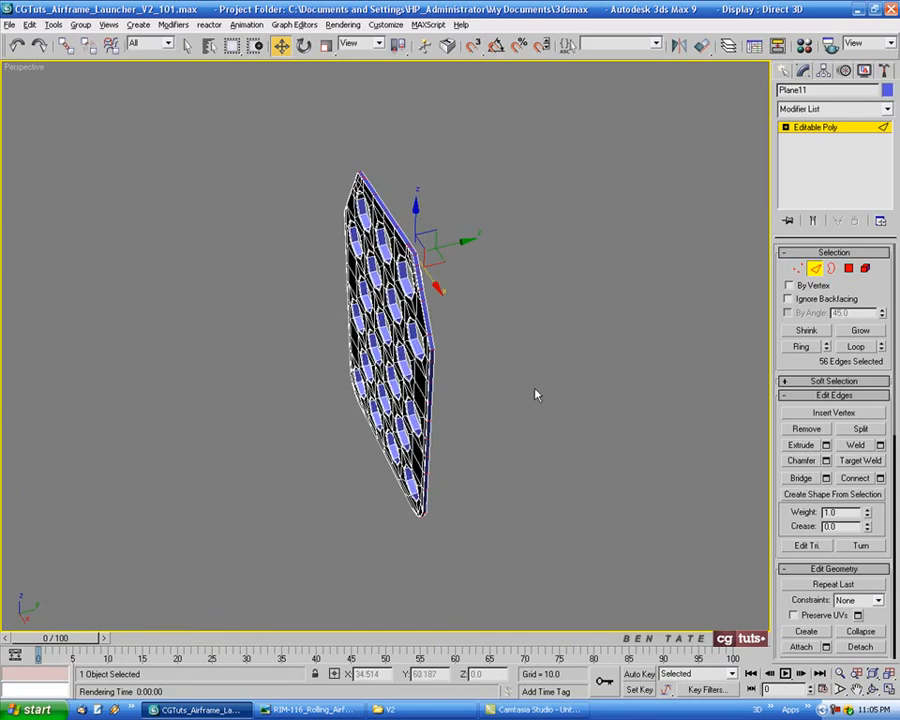
{"action": "scroll", "coordinate": [481, 253], "scroll_direction": "up", "scroll_amount": 4}
{"action": "scroll", "coordinate": [481, 253], "scroll_direction": "up", "scroll_amount": 3}
{"action": "middle_click_drag", "start_coordinate": [502, 290], "coordinate": [474, 488]}
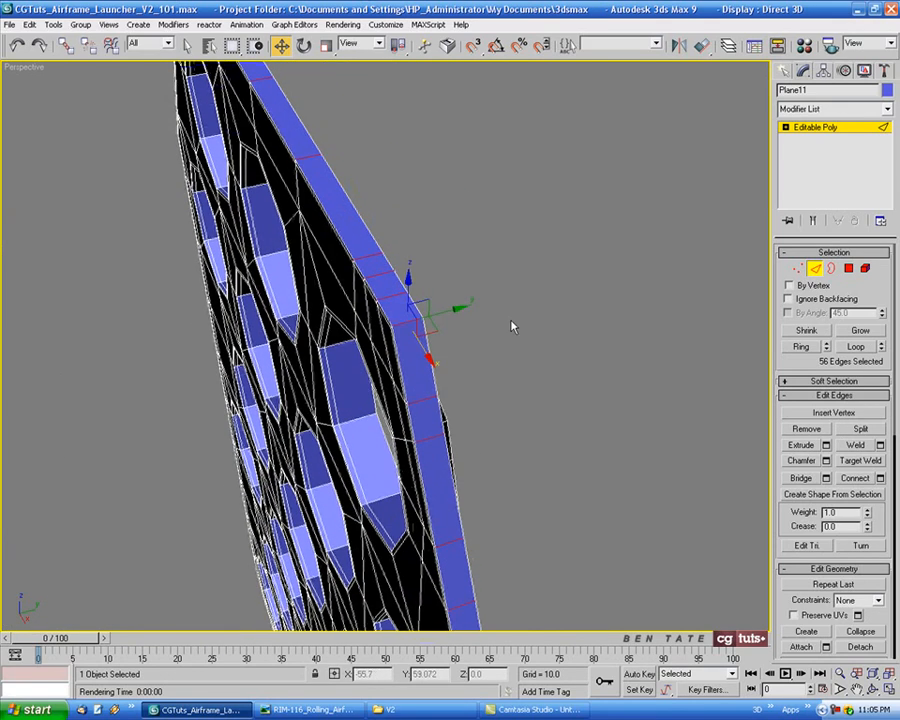
{"action": "scroll", "coordinate": [512, 323], "scroll_direction": "up", "scroll_amount": 3}
{"action": "middle_click_drag", "start_coordinate": [512, 323], "coordinate": [519, 319]}
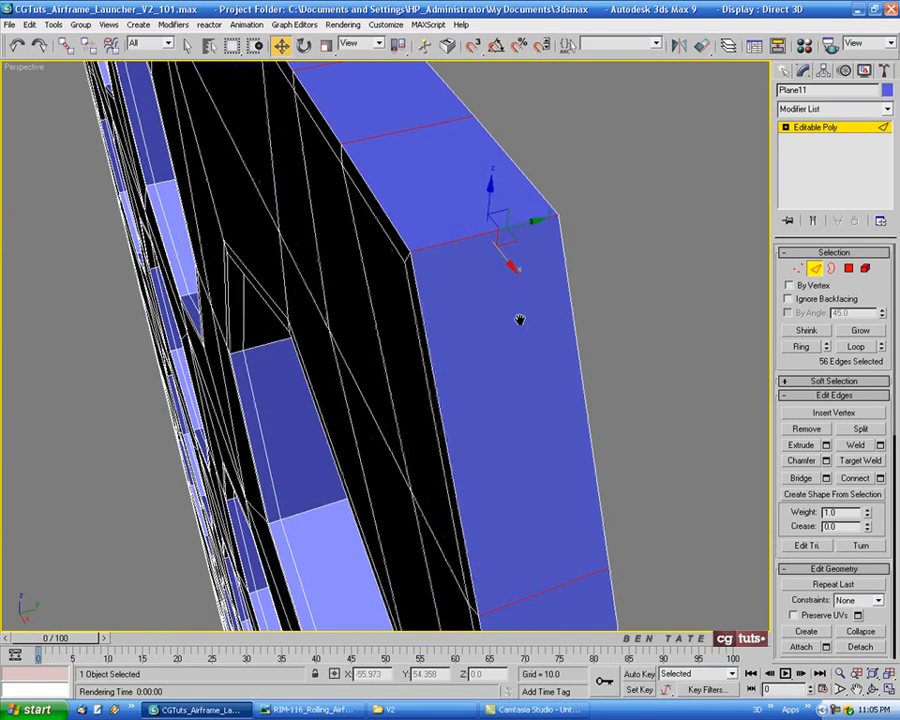
{"action": "left_click", "coordinate": [880, 479]}
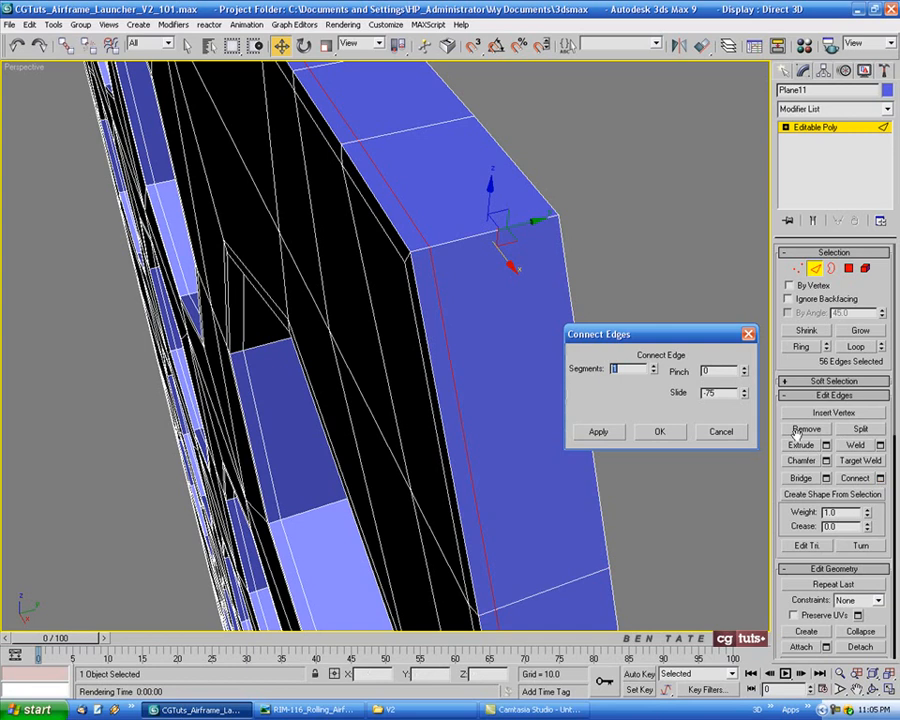
{"action": "right_click", "coordinate": [743, 396]}
{"action": "left_click_drag", "start_coordinate": [745, 374], "coordinate": [748, 267]}
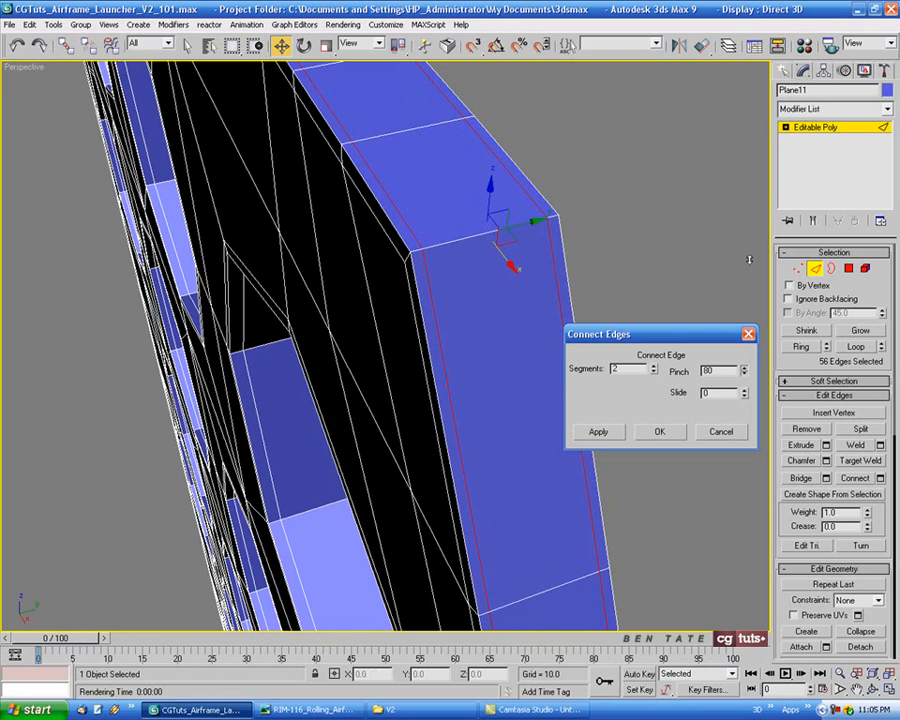
{"action": "left_click", "coordinate": [664, 434]}
Ring-select the edges across the rim's outer face and connect them with a single centered loop, pinch 0
{"action": "middle_click_drag", "start_coordinate": [504, 354], "coordinate": [675, 386]}
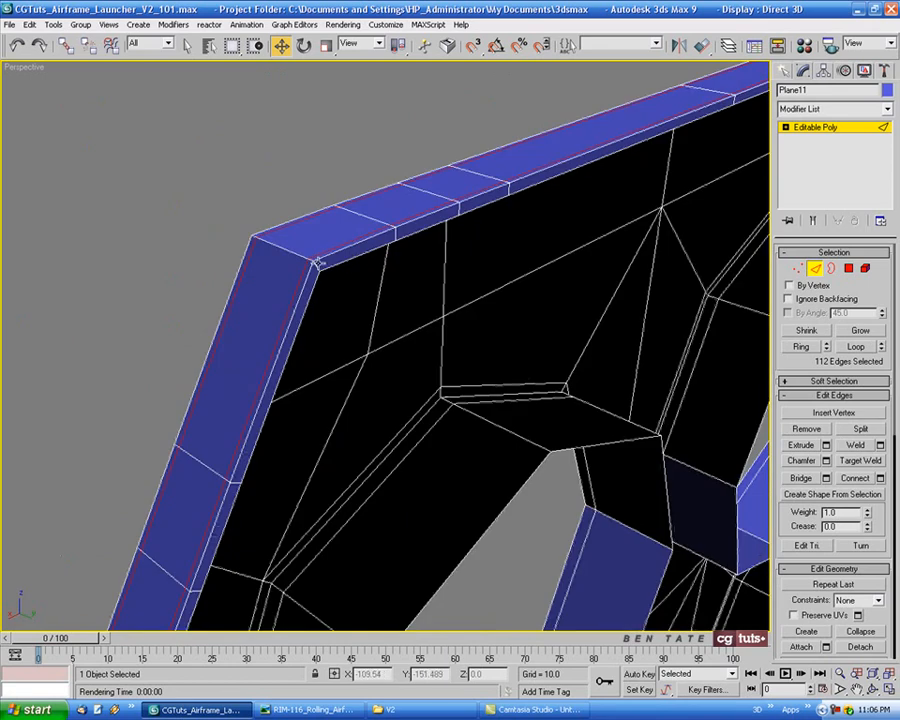
{"action": "left_click", "coordinate": [319, 268]}
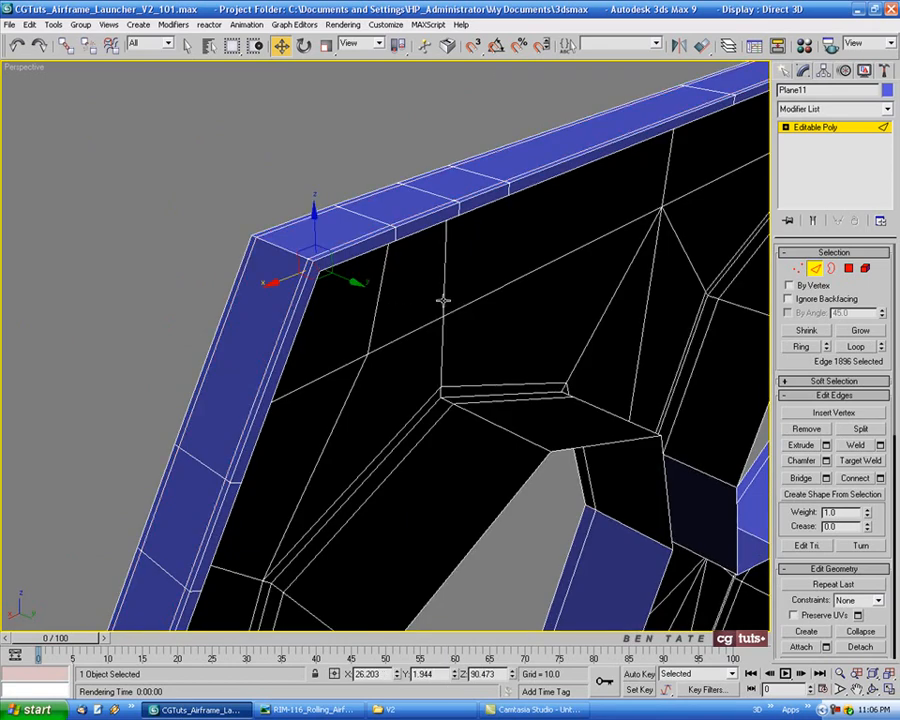
{"action": "scroll", "coordinate": [443, 300], "scroll_direction": "up", "scroll_amount": 5}
{"action": "scroll", "coordinate": [446, 301], "scroll_direction": "down", "scroll_amount": 6}
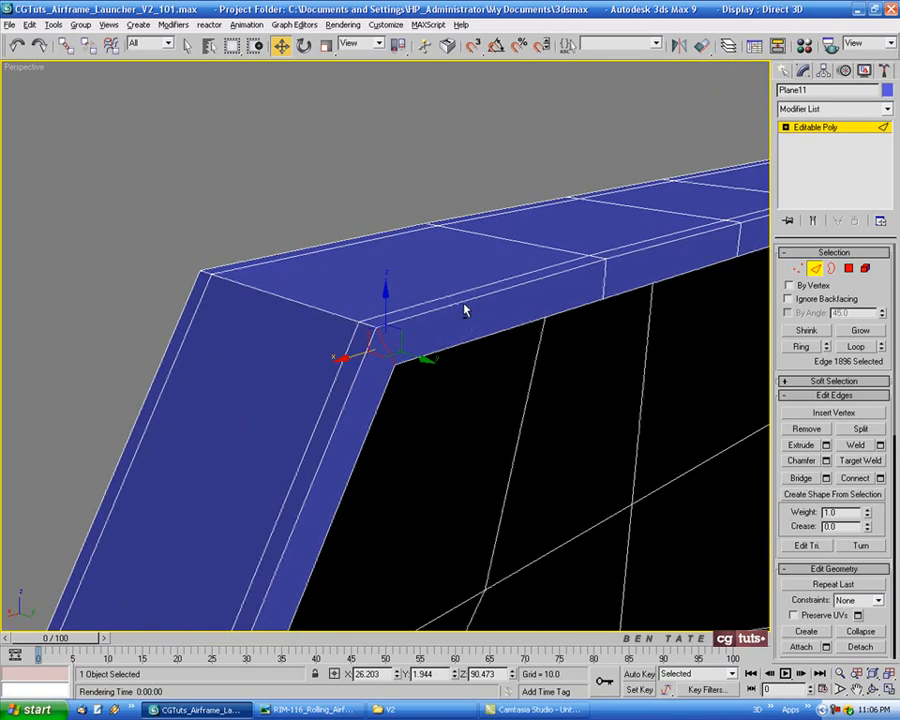
{"action": "middle_click_drag", "start_coordinate": [463, 311], "coordinate": [478, 310], "text": "alt"}
{"action": "left_click", "coordinate": [801, 347]}
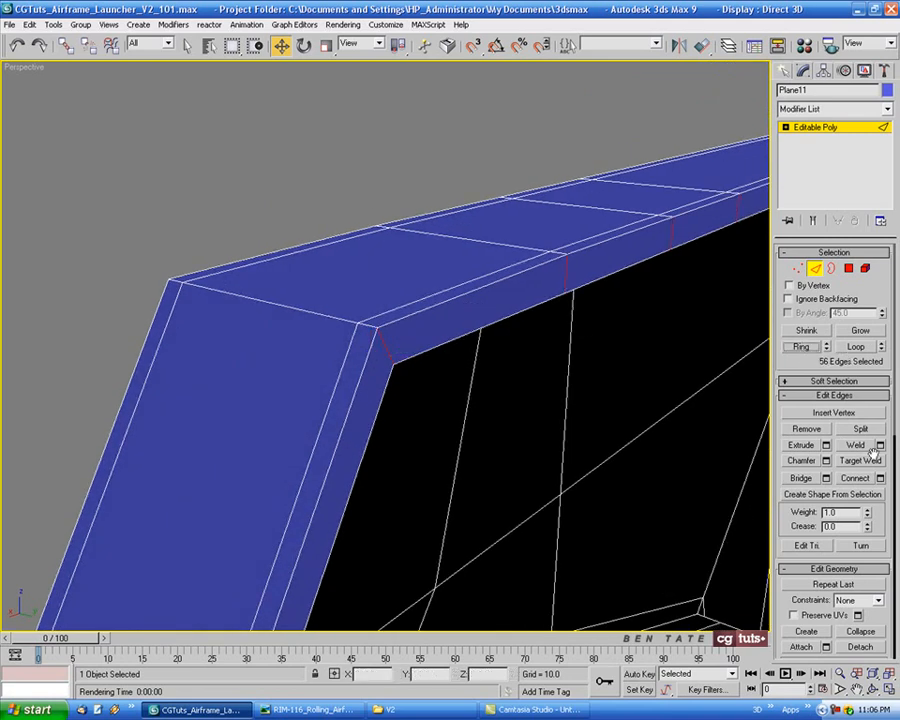
{"action": "left_click", "coordinate": [880, 479]}
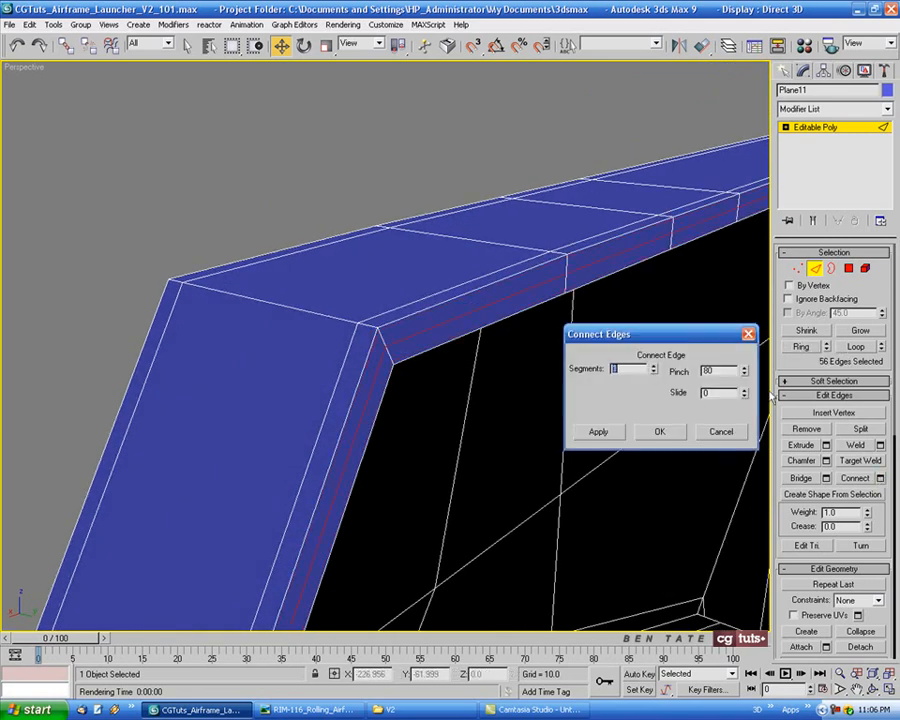
{"action": "right_click", "coordinate": [745, 371]}
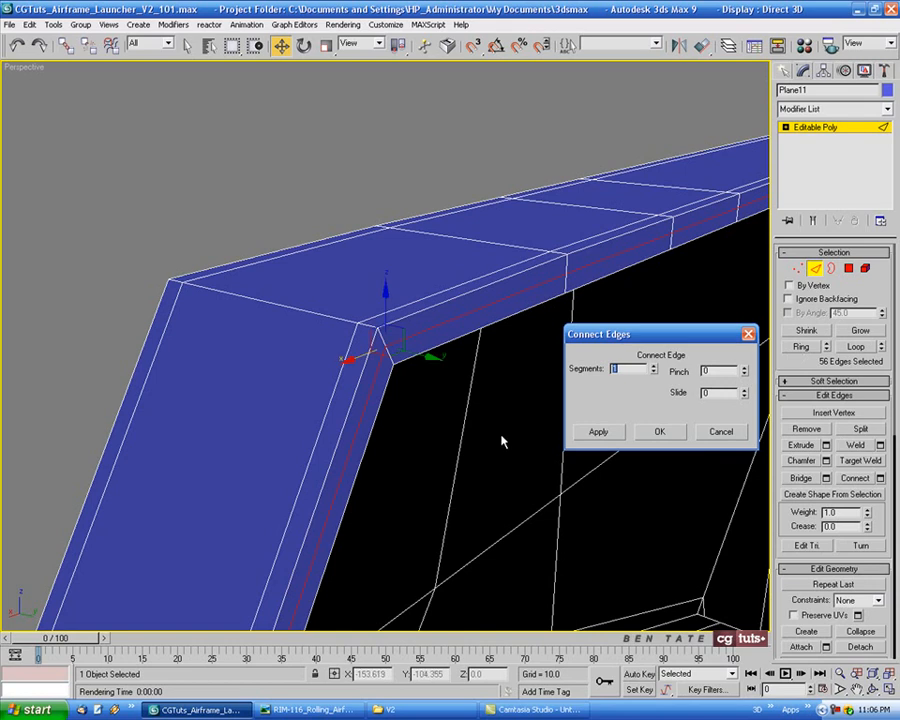
{"action": "left_click", "coordinate": [660, 431]}
Leave sub-object mode and add a TurboSmooth modifier with 2 iterations and Isoline Display enabled
{"action": "scroll", "coordinate": [616, 420], "scroll_direction": "down", "scroll_amount": 10}
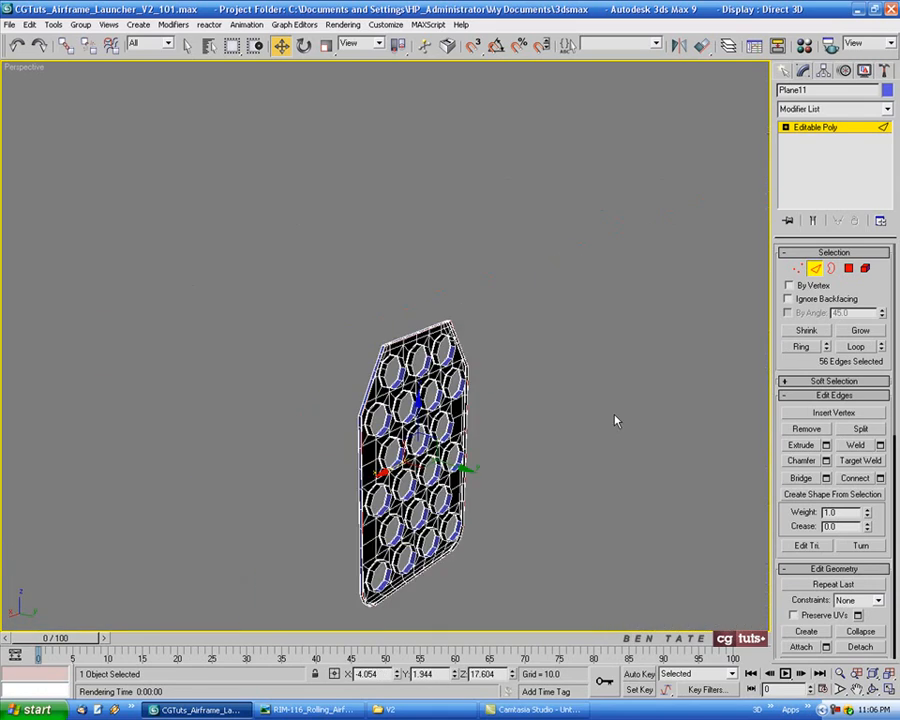
{"action": "middle_click_drag", "start_coordinate": [447, 404], "coordinate": [586, 385], "text": "alt"}
{"action": "scroll", "coordinate": [532, 412], "scroll_direction": "up", "scroll_amount": 3}
{"action": "left_click", "coordinate": [815, 269]}
{"action": "middle_click_drag", "start_coordinate": [600, 265], "coordinate": [627, 258], "text": "alt"}
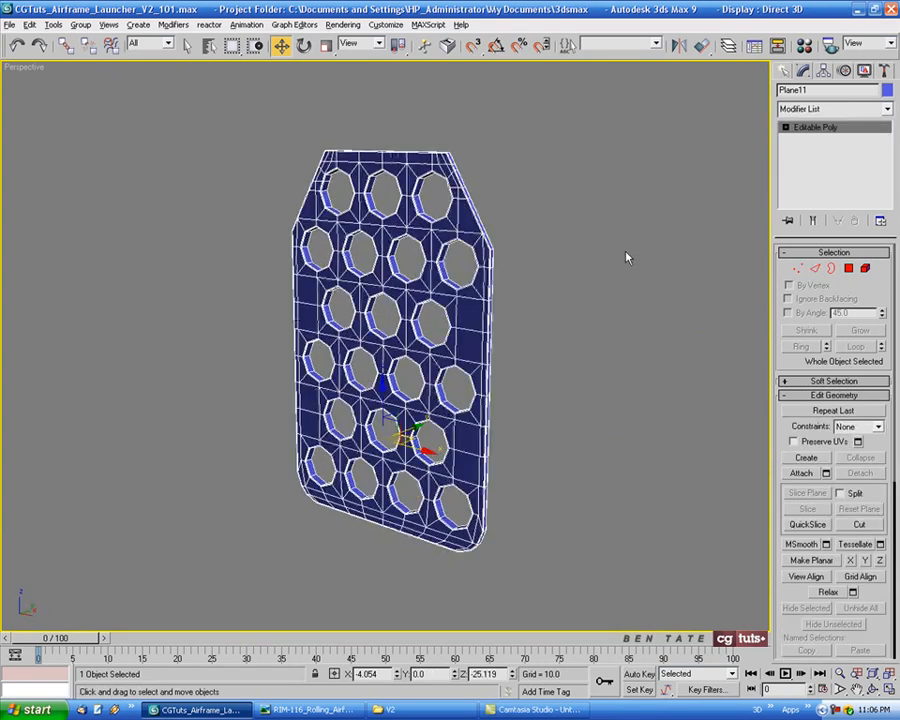
{"action": "left_click", "coordinate": [886, 109]}
{"action": "scroll", "coordinate": [869, 543], "scroll_direction": "down", "scroll_amount": 10}
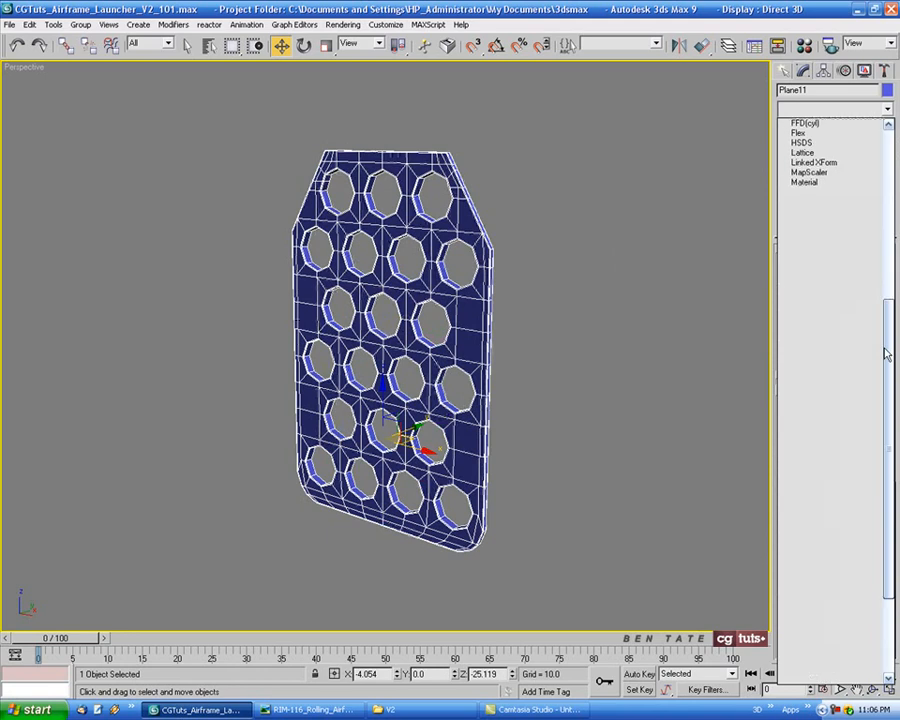
{"action": "left_click", "coordinate": [867, 527]}
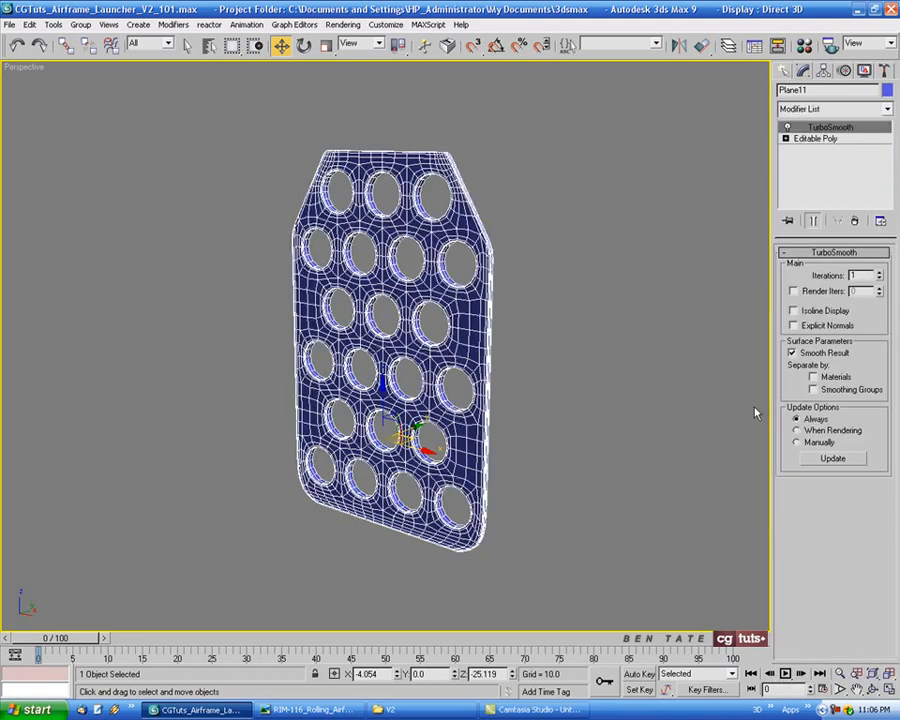
{"action": "left_click", "coordinate": [879, 273]}
{"action": "left_click", "coordinate": [826, 310]}
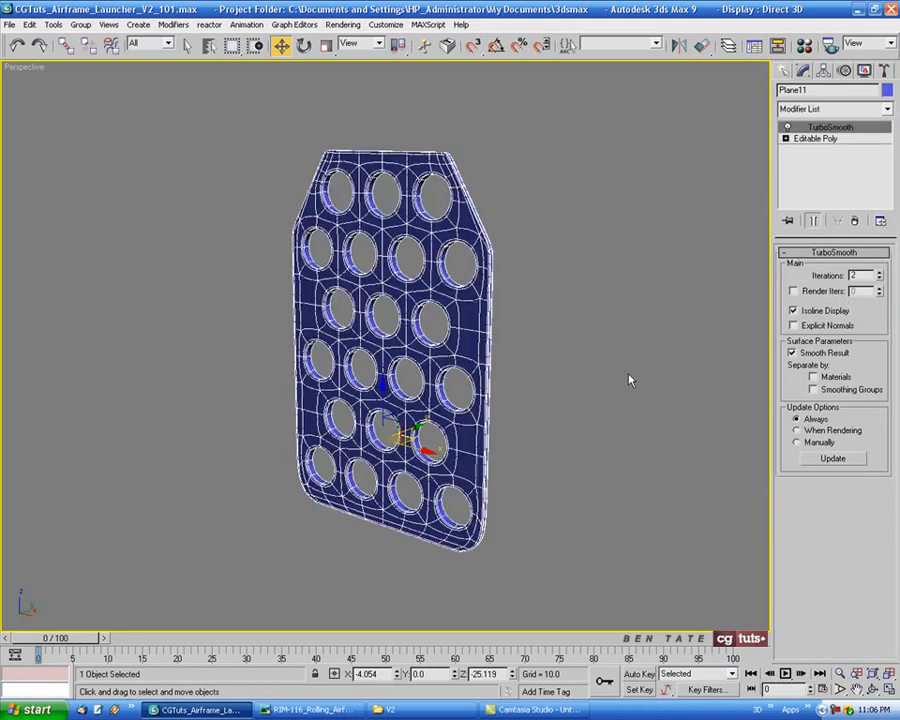
Unhide all objects so the launcher body appears around the panel
{"action": "key", "text": "F4"}
{"action": "middle_click_drag", "start_coordinate": [603, 351], "coordinate": [632, 304], "text": "alt"}
{"action": "scroll", "coordinate": [540, 297], "scroll_direction": "up", "scroll_amount": 4}
{"action": "scroll", "coordinate": [548, 289], "scroll_direction": "down", "scroll_amount": 6}
{"action": "right_click", "coordinate": [556, 294]}
{"action": "left_click", "coordinate": [592, 227]}
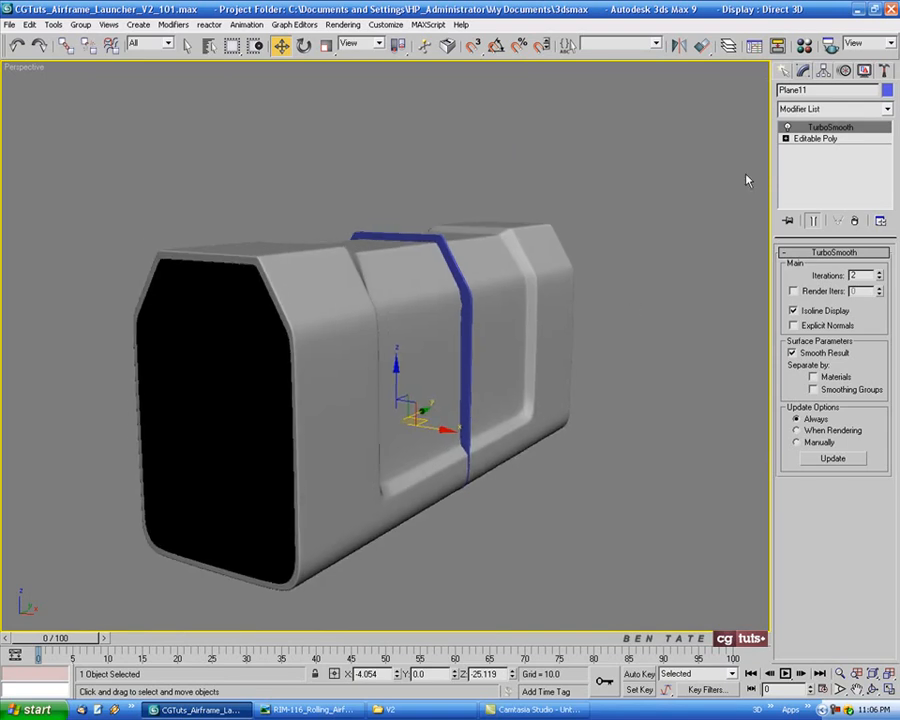
Center the panel's pivot on the object using Affect Pivot Only
{"action": "left_click", "coordinate": [824, 71]}
{"action": "left_click", "coordinate": [836, 159]}
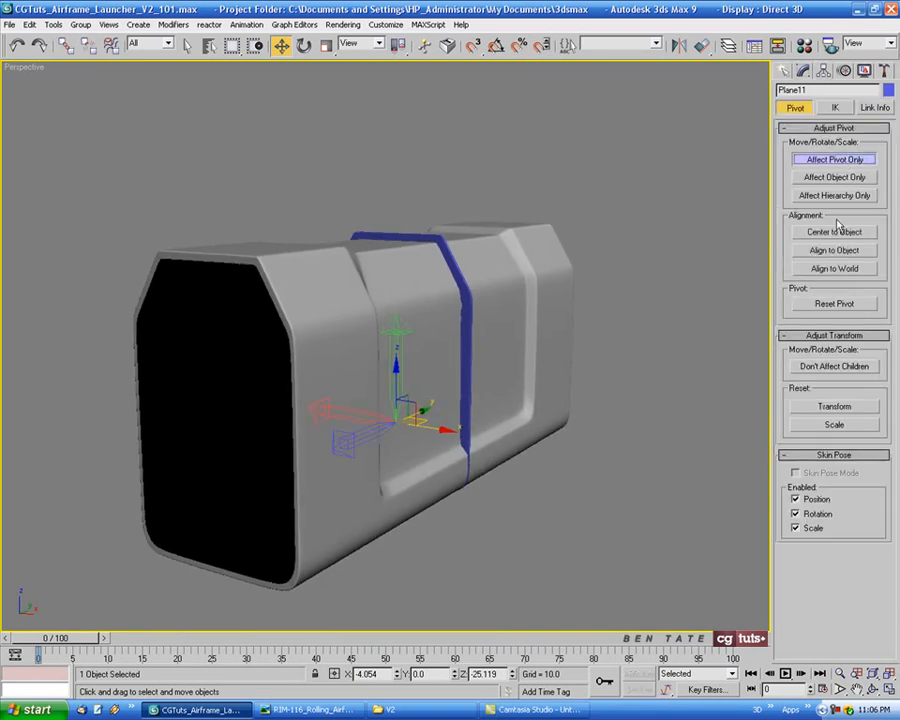
{"action": "left_click", "coordinate": [833, 232]}
{"action": "left_click", "coordinate": [828, 159]}
{"action": "middle_click_drag", "start_coordinate": [569, 428], "coordinate": [571, 427]}
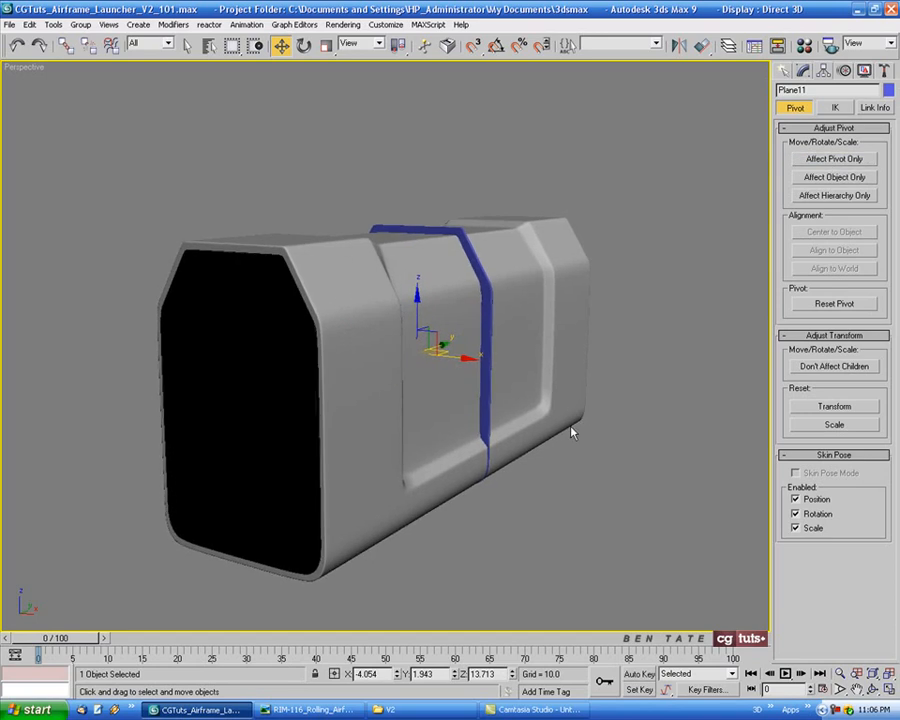
In the Left view, move the panel along the launcher's length until it sits flush at the front end
{"action": "key", "text": "alt+w"}
{"action": "scroll", "coordinate": [311, 480], "scroll_direction": "down", "scroll_amount": 5}
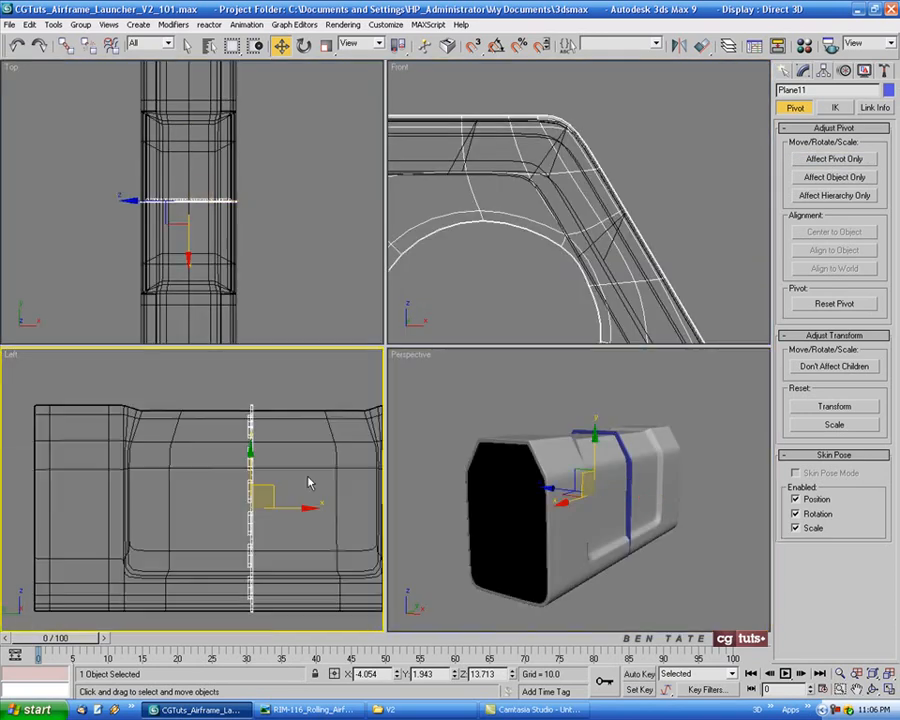
{"action": "key", "text": "alt+w"}
{"action": "middle_click_drag", "start_coordinate": [454, 433], "coordinate": [356, 464]}
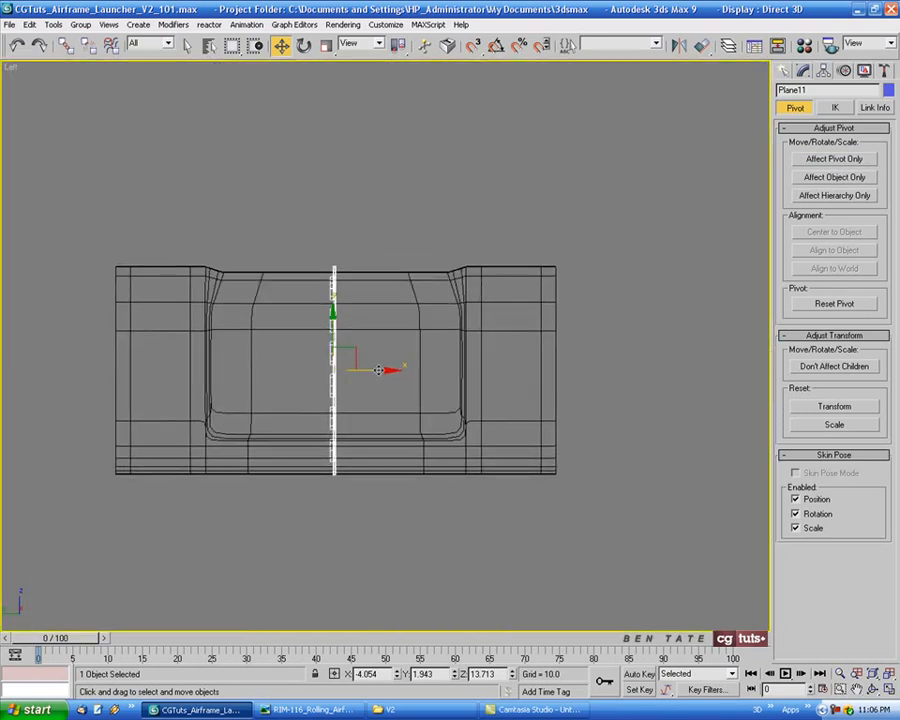
{"action": "left_click_drag", "start_coordinate": [388, 370], "coordinate": [596, 372]}
{"action": "scroll", "coordinate": [580, 376], "scroll_direction": "up", "scroll_amount": 2}
{"action": "scroll", "coordinate": [582, 384], "scroll_direction": "up", "scroll_amount": 4}
{"action": "scroll", "coordinate": [454, 358], "scroll_direction": "up", "scroll_amount": 2}
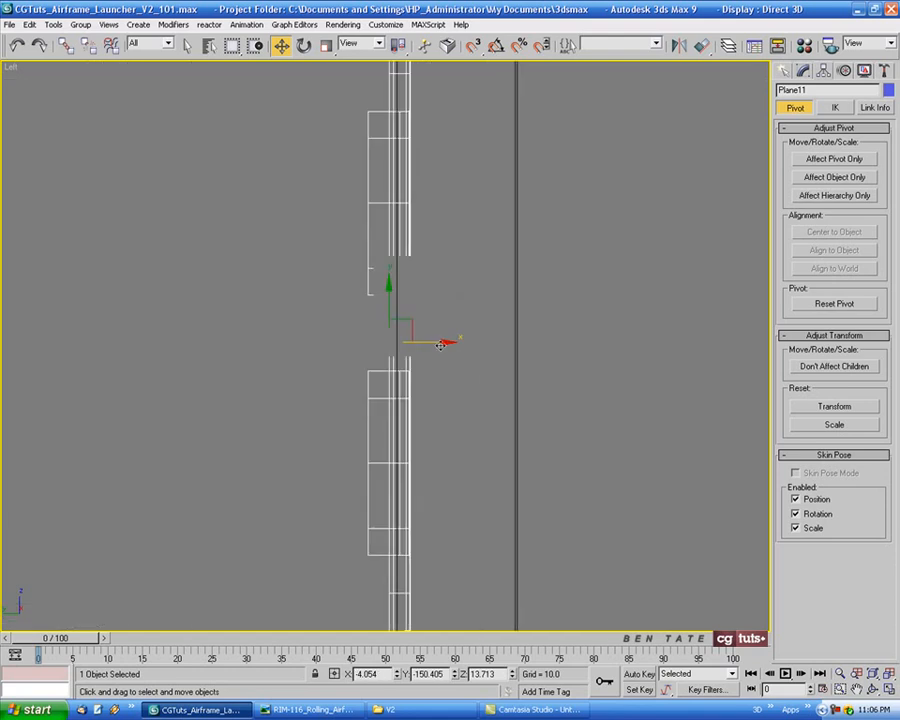
{"action": "left_click_drag", "start_coordinate": [438, 346], "coordinate": [568, 352]}
{"action": "scroll", "coordinate": [582, 400], "scroll_direction": "up", "scroll_amount": 4}
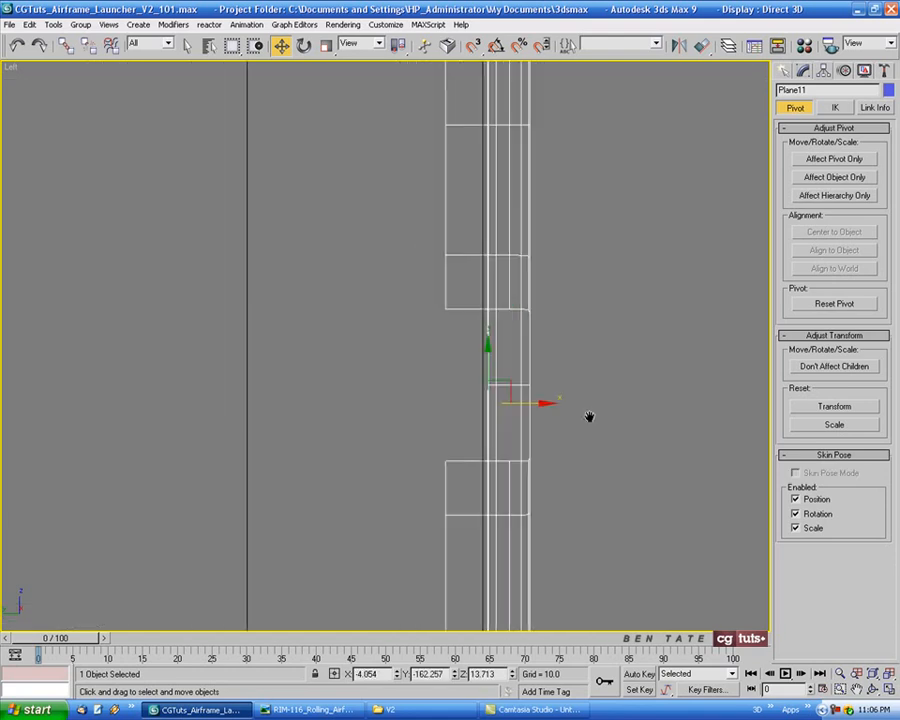
{"action": "left_click_drag", "start_coordinate": [470, 394], "coordinate": [476, 393]}
{"action": "key", "text": "alt+w"}
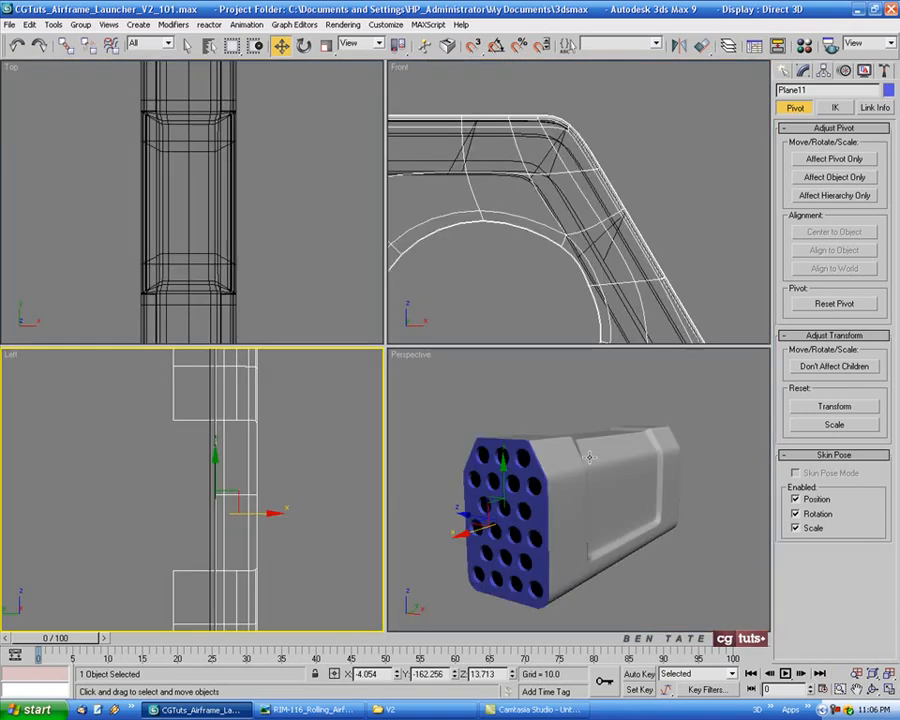
Inspect the panel's fit on the launcher's front end in the perspective view
{"action": "right_click", "coordinate": [501, 436]}
{"action": "key", "text": "alt+w"}
{"action": "mouse_move", "coordinate": [502, 438]}
{"action": "middle_mouse_down", "text": "alt"}
{"action": "mouse_move", "coordinate": [464, 434]}
{"action": "mouse_move", "coordinate": [458, 470]}
{"action": "middle_mouse_up", "text": "alt"}
{"action": "middle_click_drag", "start_coordinate": [458, 470], "coordinate": [440, 493], "text": "ctrl+alt"}
{"action": "key", "text": "F4"}
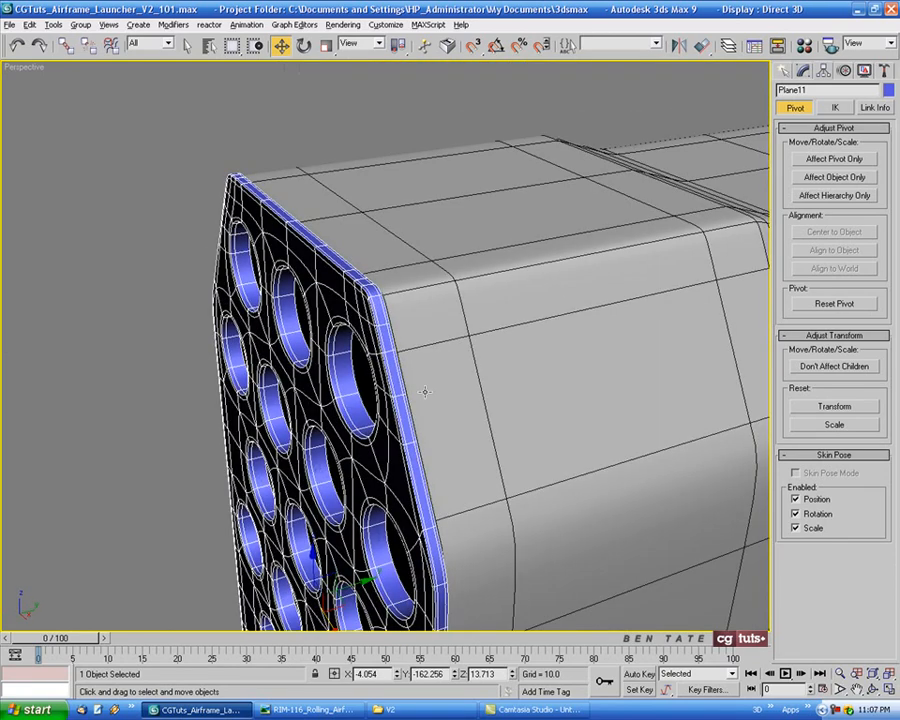
{"action": "middle_click_drag", "start_coordinate": [425, 392], "coordinate": [426, 364], "text": "alt"}
{"action": "scroll", "coordinate": [430, 364], "scroll_direction": "down", "scroll_amount": 3}
{"action": "middle_click_drag", "start_coordinate": [537, 396], "coordinate": [511, 300], "text": "alt"}
{"action": "scroll", "coordinate": [465, 259], "scroll_direction": "down", "scroll_amount": 4}
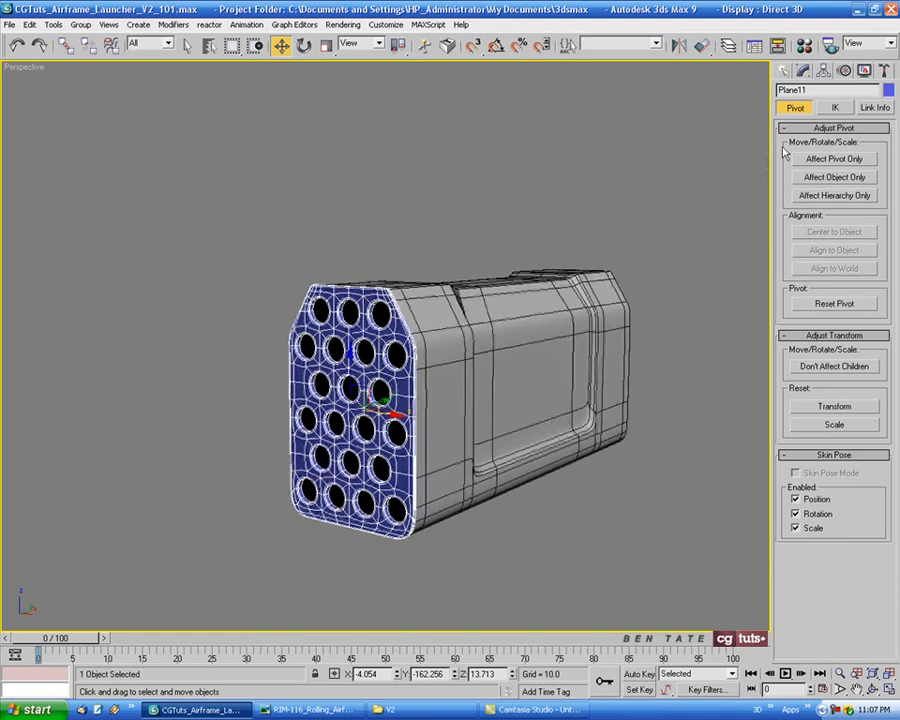
Rename the panel object to "Barrel End"
{"action": "left_click", "coordinate": [805, 90]}
{"action": "type", "text": "Barrel End"}
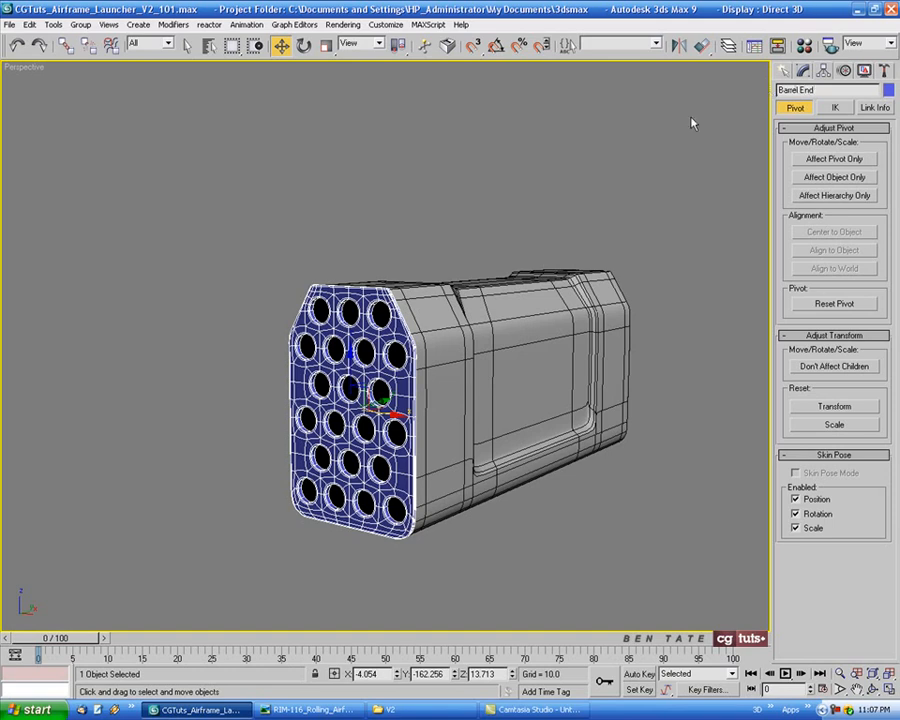
{"action": "middle_click_drag", "start_coordinate": [690, 123], "coordinate": [615, 186]}
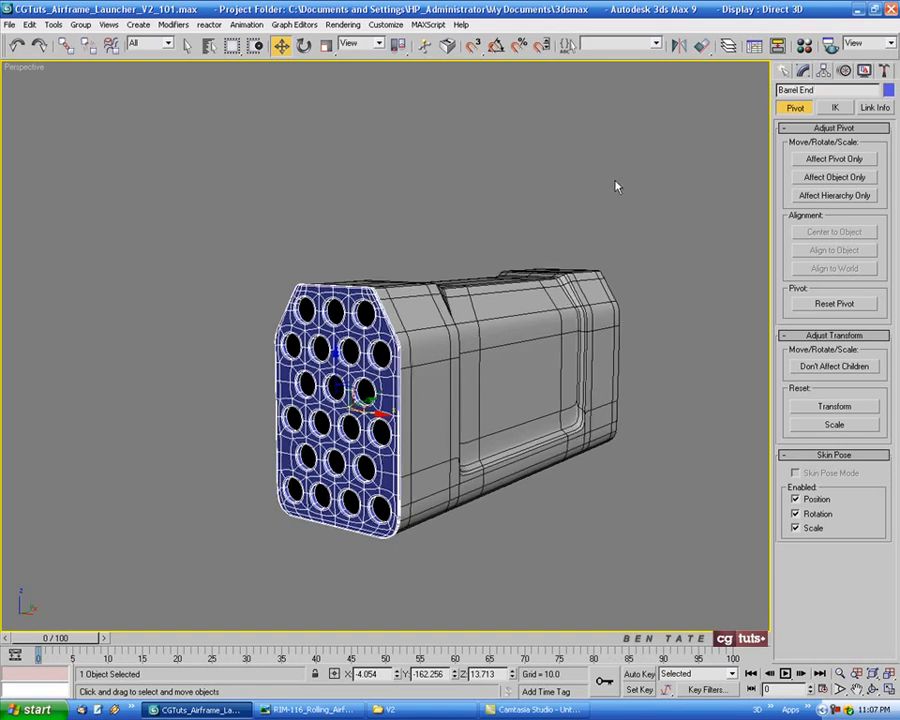
Set the Barrel End object's wireframe color to black
{"action": "left_click", "coordinate": [887, 91]}
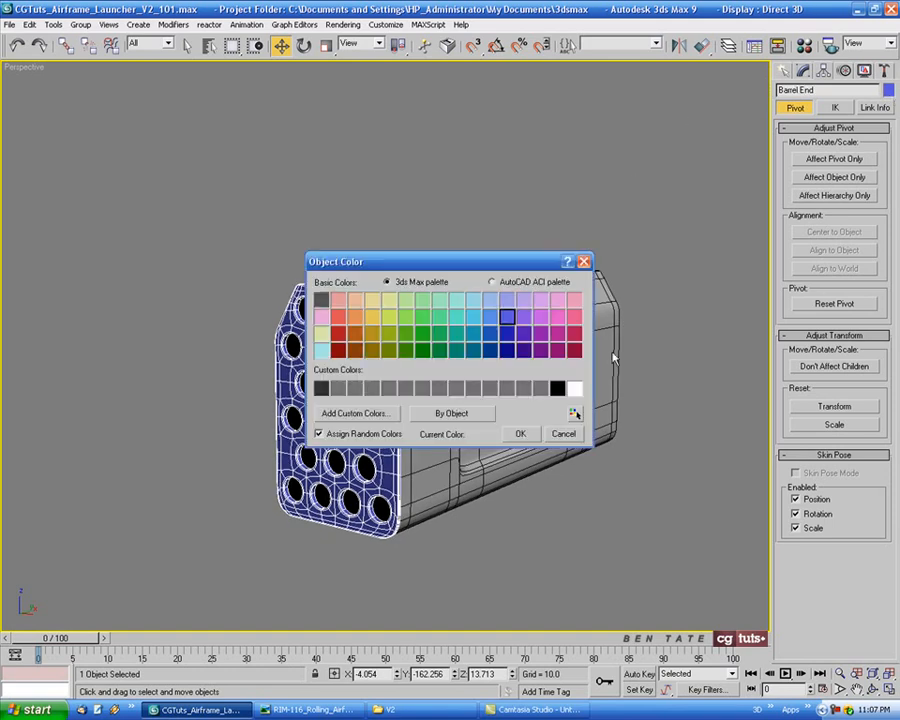
{"action": "left_click", "coordinate": [557, 388]}
{"action": "left_click", "coordinate": [519, 433]}
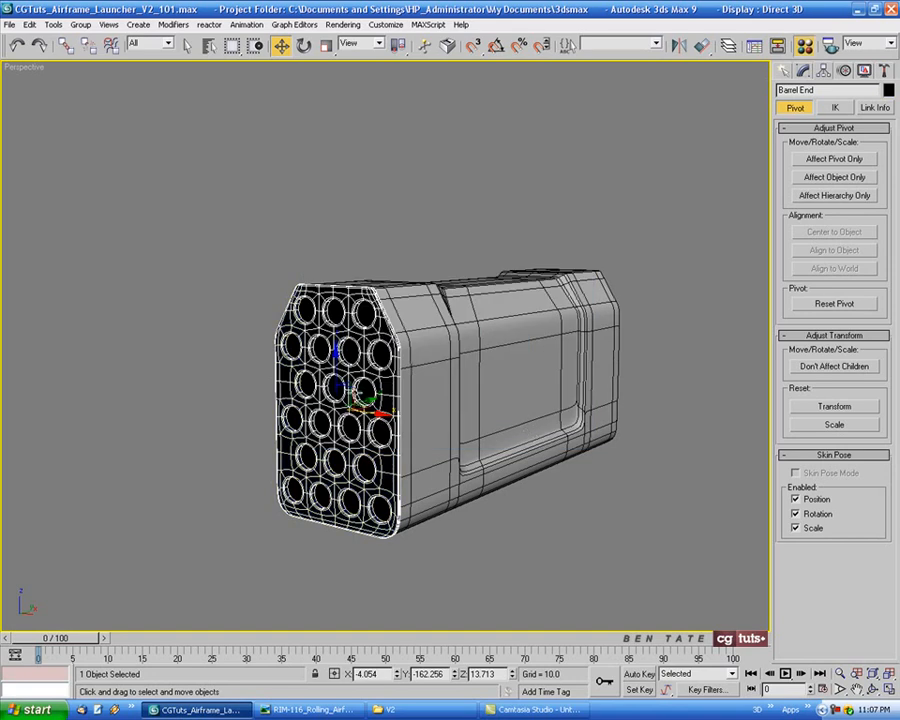
{"action": "key", "text": "m"}
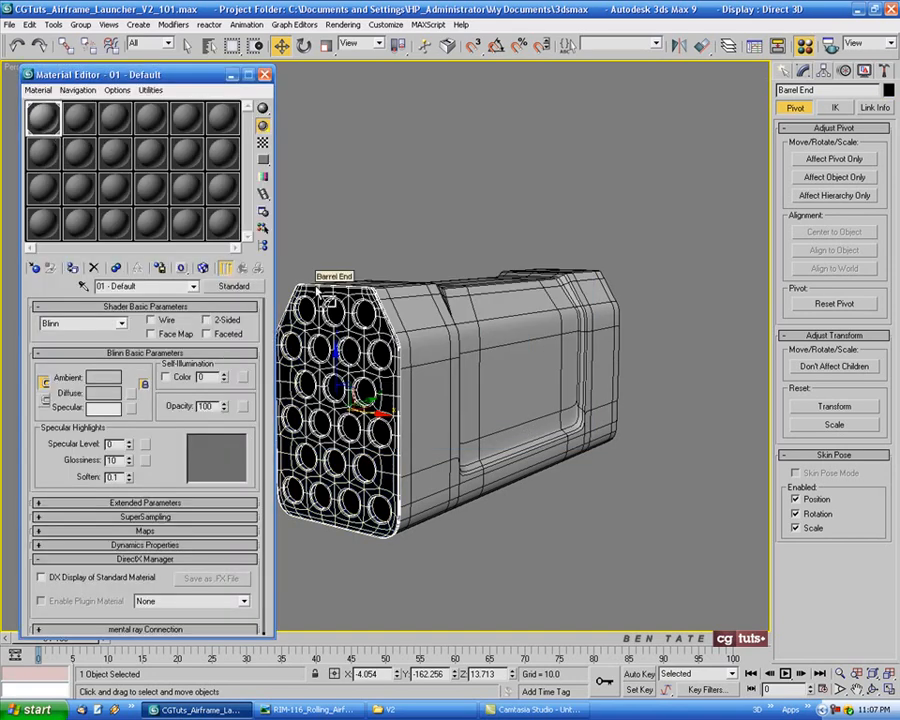
{"action": "left_click", "coordinate": [265, 75]}
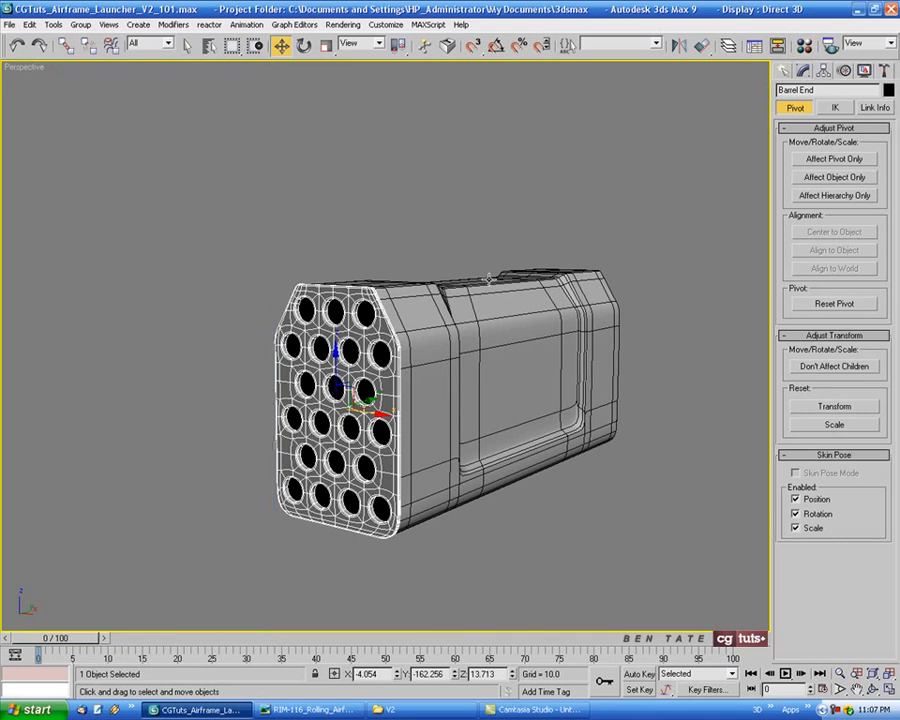
{"action": "key", "text": "F4"}
{"action": "mouse_move", "coordinate": [444, 431]}
{"action": "middle_mouse_down", "text": "alt"}
{"action": "mouse_move", "coordinate": [497, 443]}
{"action": "mouse_move", "coordinate": [611, 426]}
{"action": "mouse_move", "coordinate": [526, 372]}
{"action": "mouse_move", "coordinate": [480, 390]}
{"action": "mouse_move", "coordinate": [446, 429]}
{"action": "middle_mouse_up", "text": "alt"}
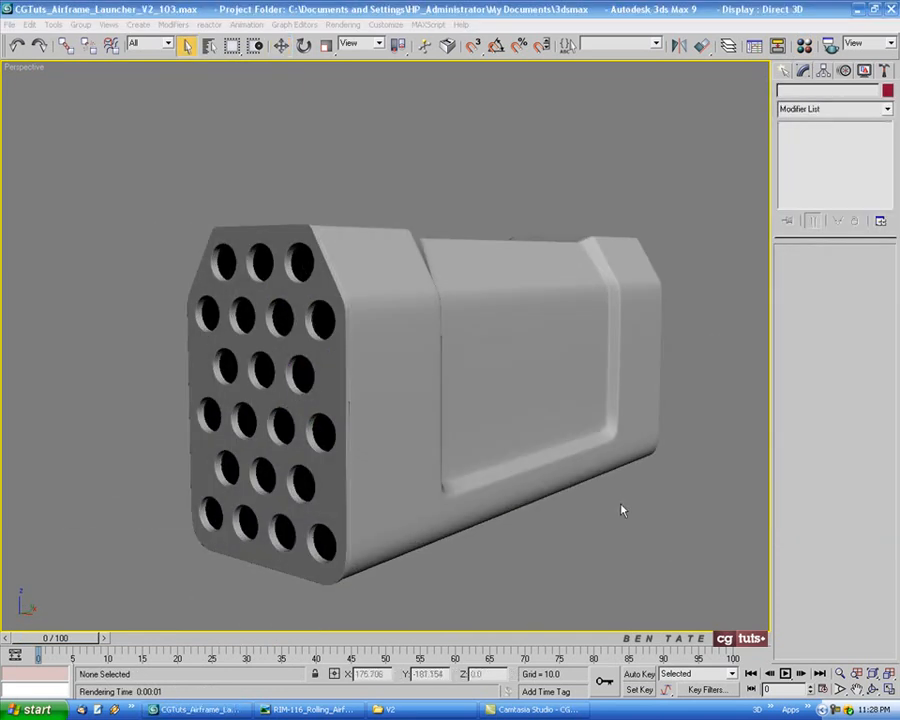
{"action": "key", "text": "F4"}
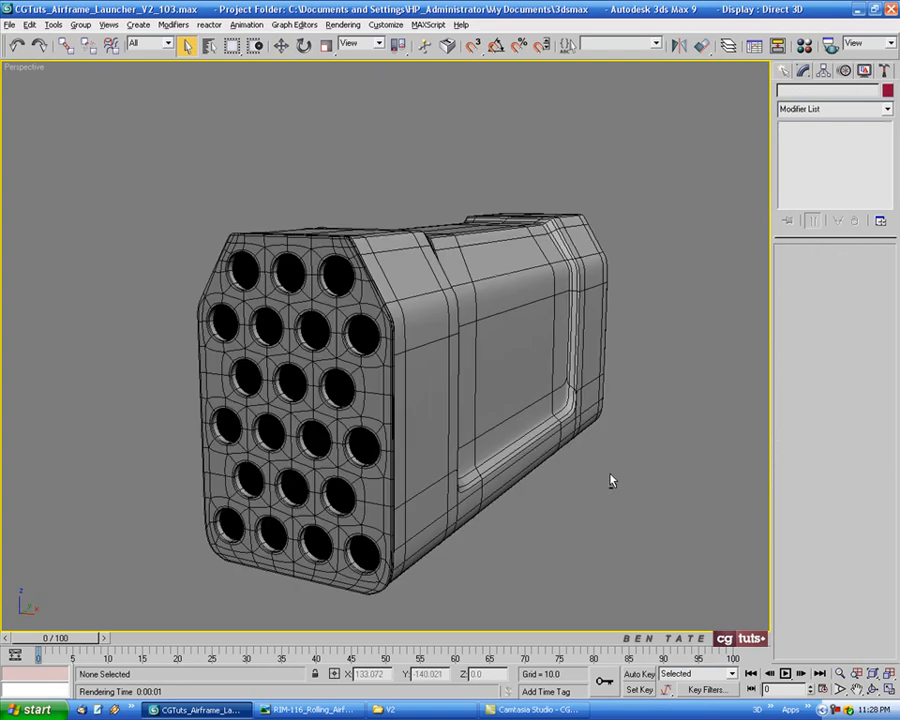
Select the Barrel End and mirror it as a copy along the X axis in the Left view
{"action": "left_click", "coordinate": [335, 291]}
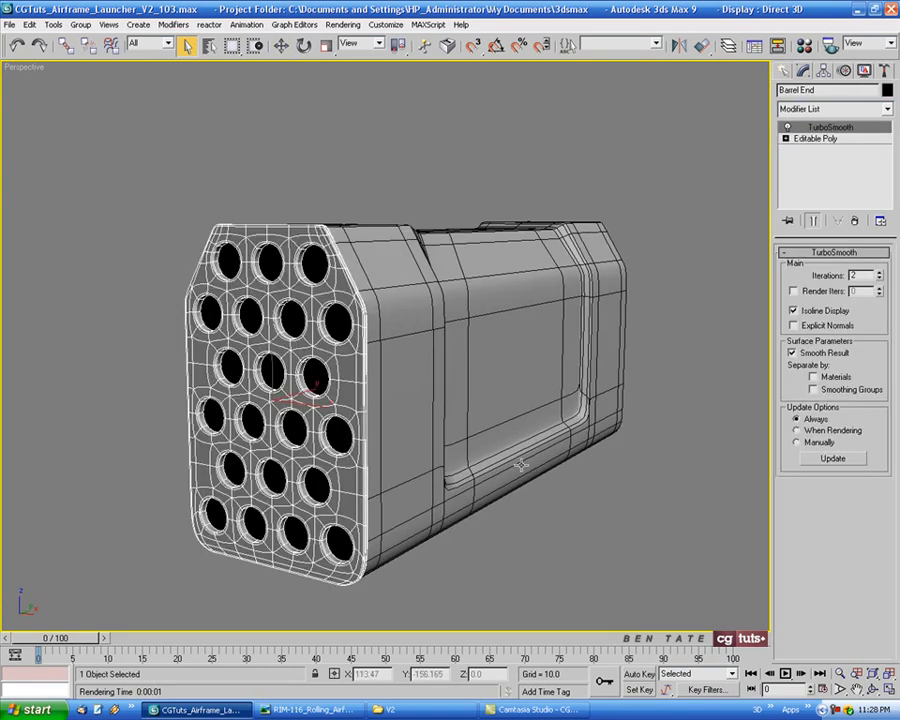
{"action": "key", "text": "alt+w"}
{"action": "right_click", "coordinate": [331, 458]}
{"action": "key", "text": "alt+w"}
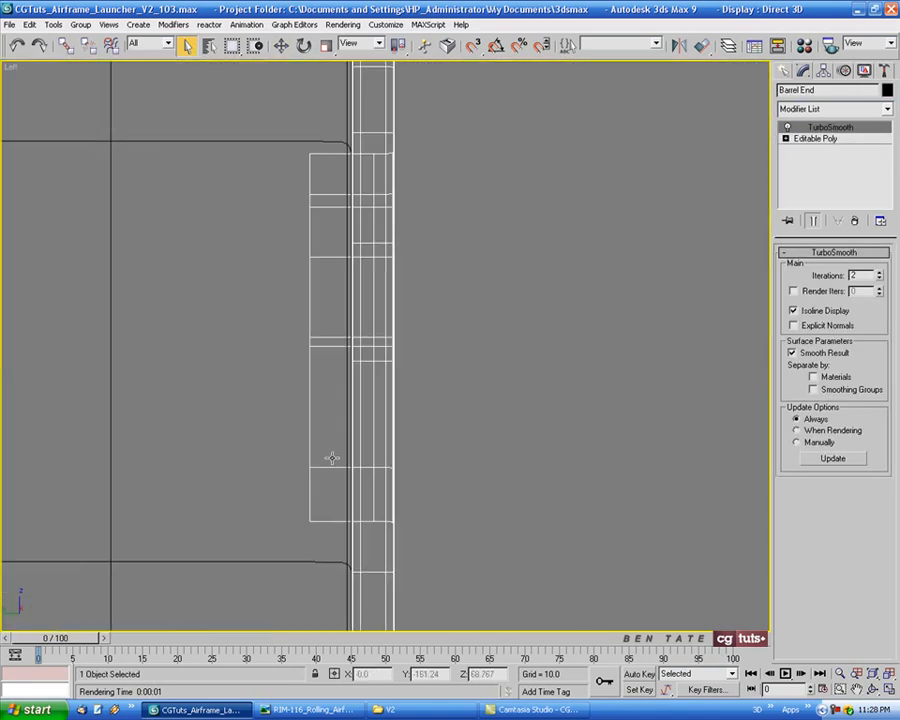
{"action": "scroll", "coordinate": [394, 452], "scroll_direction": "down", "scroll_amount": 8}
{"action": "middle_click_drag", "start_coordinate": [382, 436], "coordinate": [660, 257]}
{"action": "scroll", "coordinate": [528, 291], "scroll_direction": "down", "scroll_amount": 5}
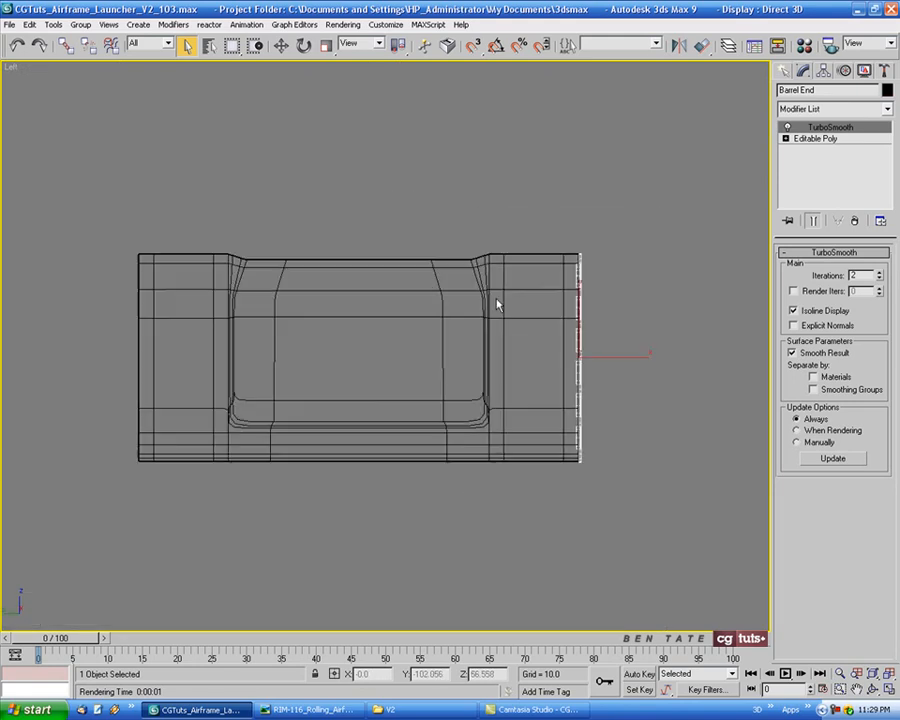
{"action": "middle_click_drag", "start_coordinate": [458, 307], "coordinate": [501, 338]}
{"action": "left_click", "coordinate": [680, 48]}
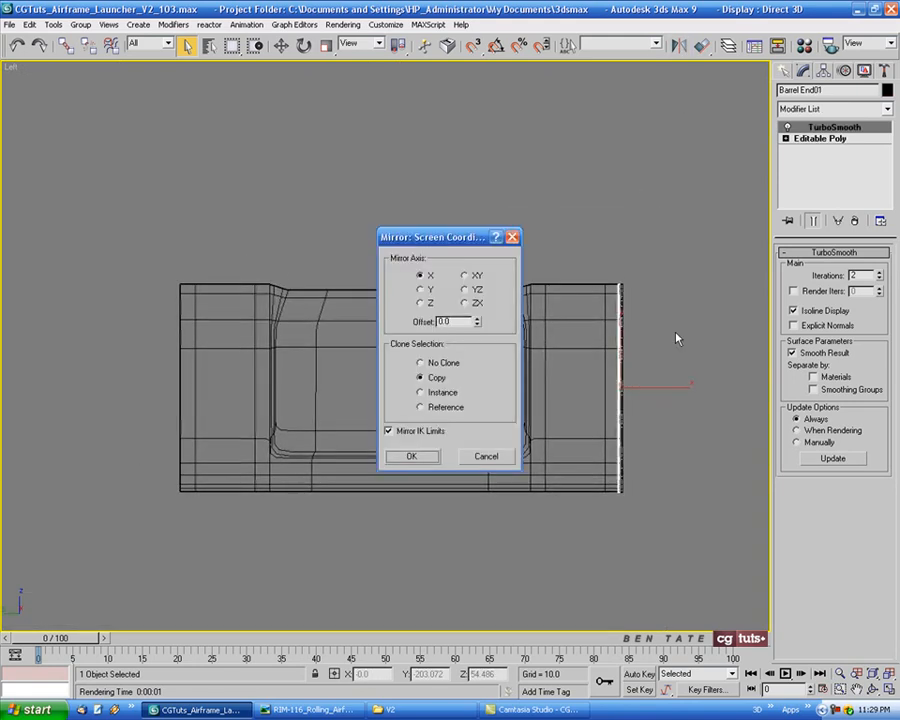
{"action": "left_click", "coordinate": [411, 456]}
Move the mirrored Barrel End copy to the launcher body's opposite end and align it flush with the edge
{"action": "left_click", "coordinate": [281, 46]}
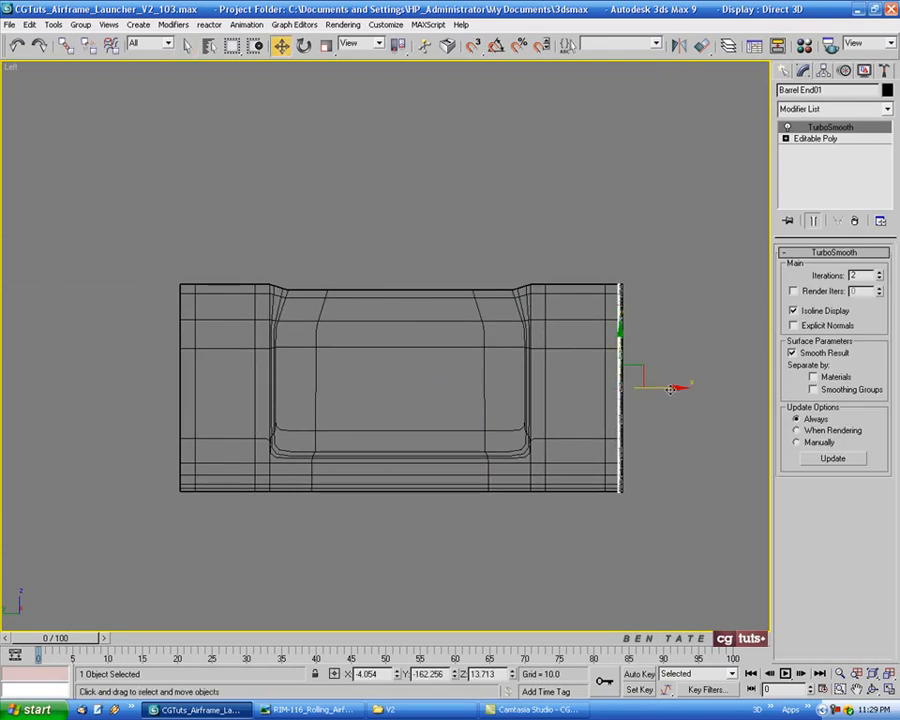
{"action": "left_click_drag", "start_coordinate": [670, 389], "coordinate": [201, 383]}
{"action": "scroll", "coordinate": [215, 375], "scroll_direction": "up", "scroll_amount": 5}
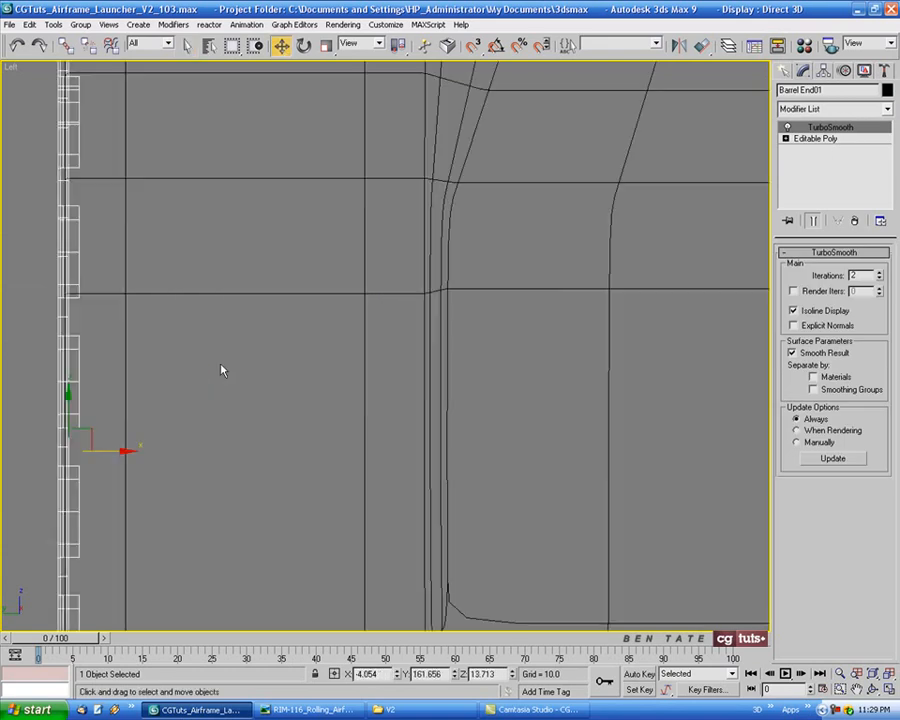
{"action": "scroll", "coordinate": [222, 370], "scroll_direction": "up", "scroll_amount": 4}
{"action": "middle_click_drag", "start_coordinate": [112, 370], "coordinate": [494, 287]}
{"action": "scroll", "coordinate": [337, 410], "scroll_direction": "up", "scroll_amount": 6}
{"action": "middle_click_drag", "start_coordinate": [325, 410], "coordinate": [424, 370]}
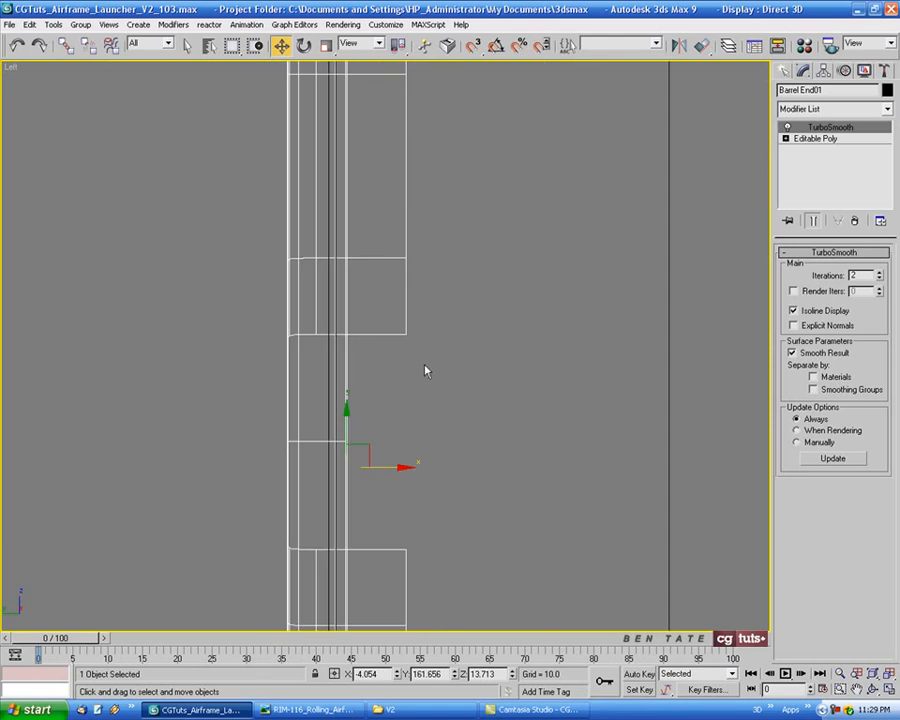
{"action": "key", "text": "F3"}
{"action": "mouse_move", "coordinate": [388, 466]}
{"action": "left_mouse_down"}
{"action": "mouse_move", "coordinate": [358, 467]}
{"action": "mouse_move", "coordinate": [373, 468]}
{"action": "left_mouse_up"}
{"action": "key", "text": "F3"}
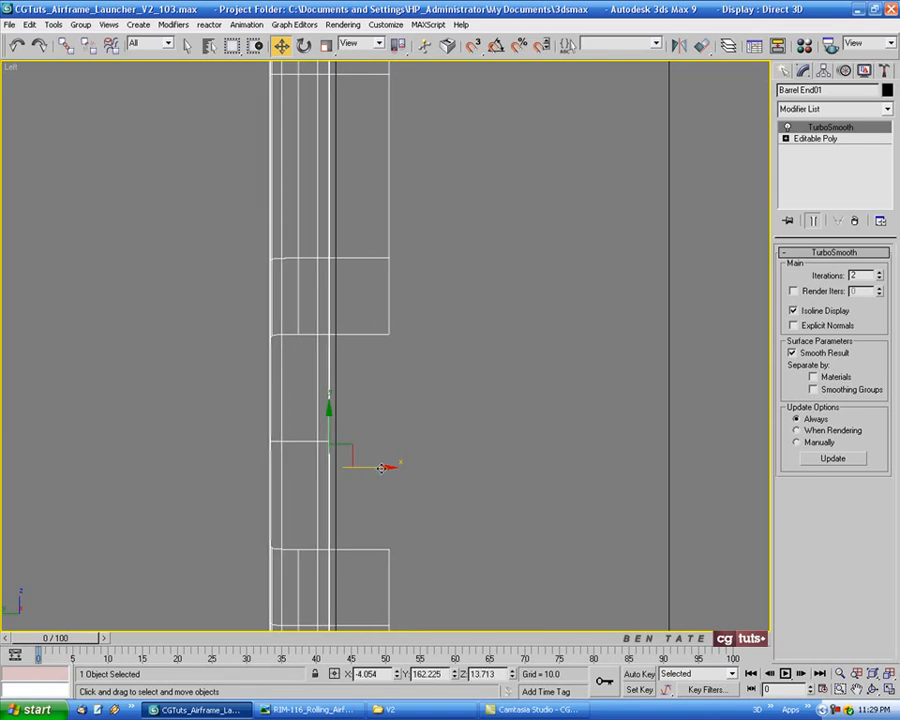
Inspect the mirrored panel's fit on the launcher in the perspective view
{"action": "scroll", "coordinate": [391, 472], "scroll_direction": "down", "scroll_amount": 6}
{"action": "key", "text": "p"}
{"action": "mouse_move", "coordinate": [644, 498]}
{"action": "middle_mouse_down", "text": "alt"}
{"action": "mouse_move", "coordinate": [437, 485]}
{"action": "mouse_move", "coordinate": [558, 490]}
{"action": "mouse_move", "coordinate": [460, 484]}
{"action": "middle_mouse_up", "text": "alt"}
{"action": "scroll", "coordinate": [489, 491], "scroll_direction": "down", "scroll_amount": 3}
{"action": "scroll", "coordinate": [512, 419], "scroll_direction": "up", "scroll_amount": 3}
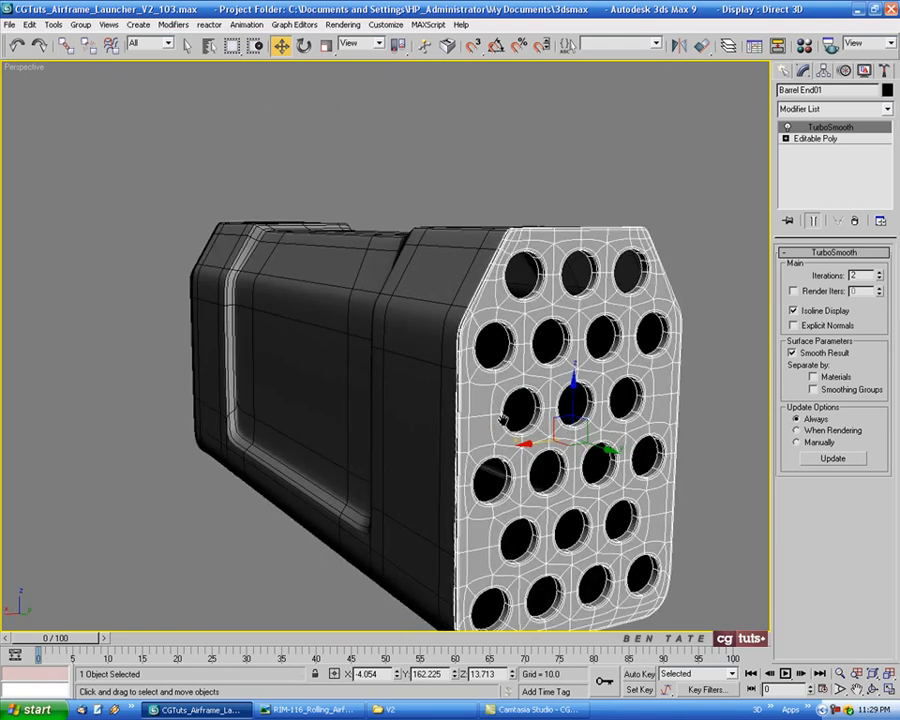
{"action": "middle_click_drag", "start_coordinate": [502, 418], "coordinate": [477, 371]}
{"action": "middle_click_drag", "start_coordinate": [576, 463], "coordinate": [553, 439]}
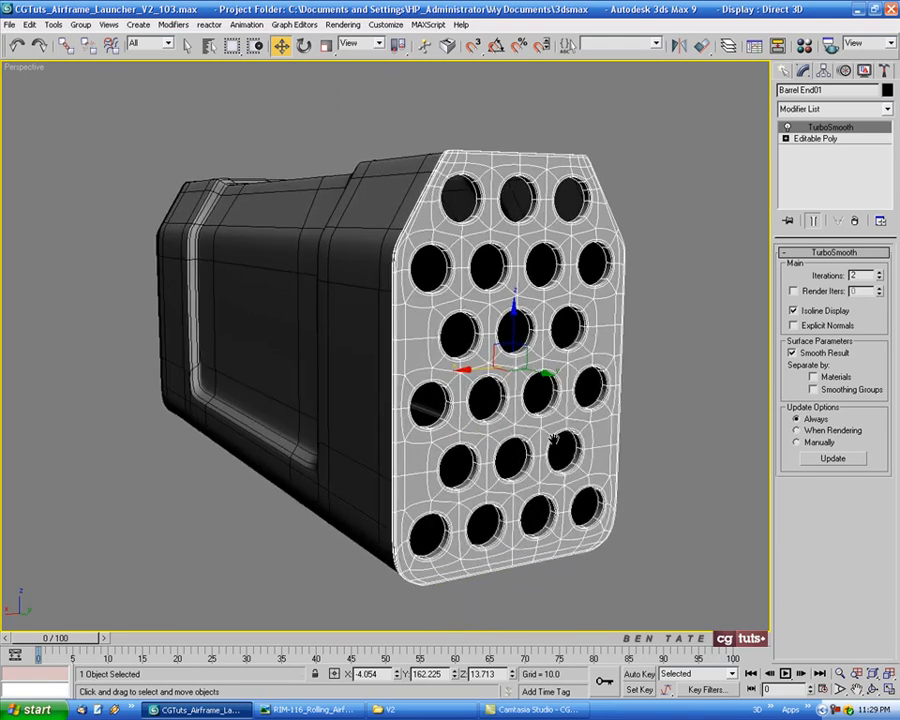
Switch to Windows Picture and Fax Viewer and browse the launcher reference photos
{"action": "left_click", "coordinate": [344, 709]}
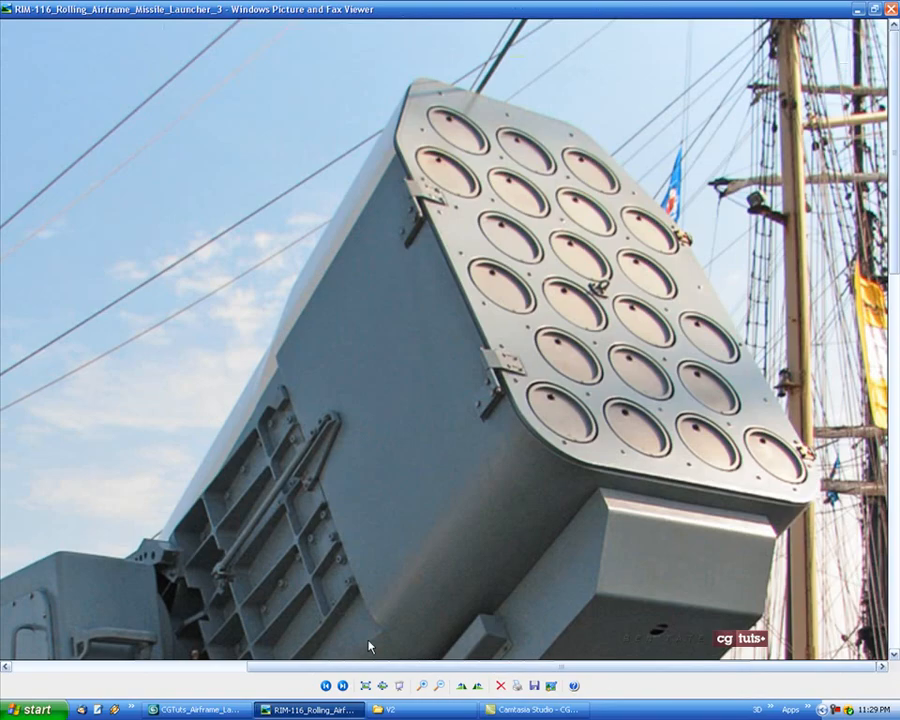
{"action": "left_click", "coordinate": [342, 686]}
{"action": "left_click", "coordinate": [342, 686]}
{"action": "left_click", "coordinate": [342, 686]}
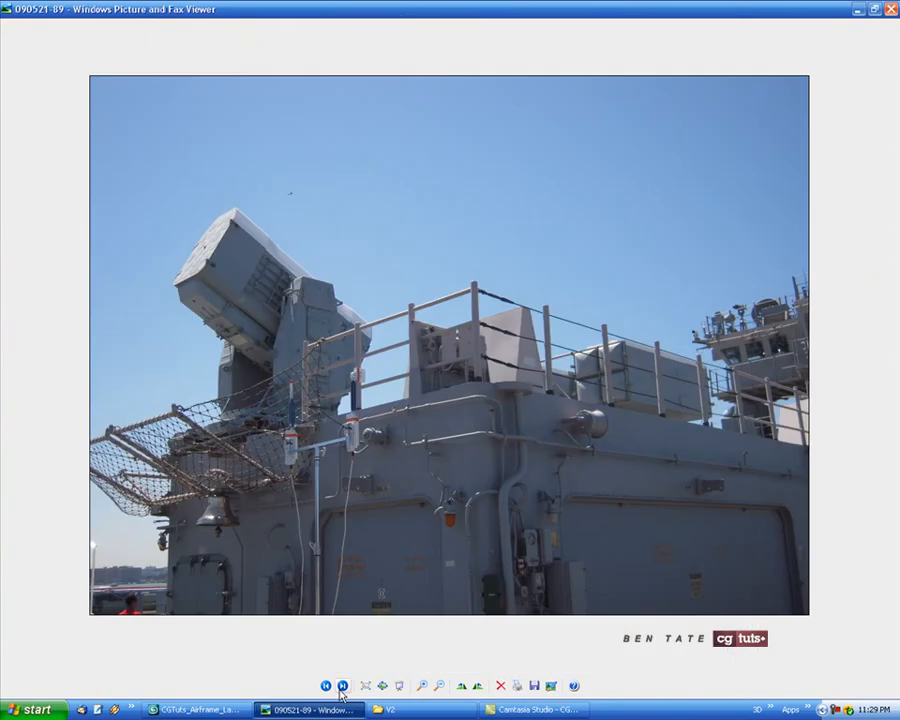
{"action": "left_click", "coordinate": [342, 686]}
{"action": "left_click", "coordinate": [342, 686]}
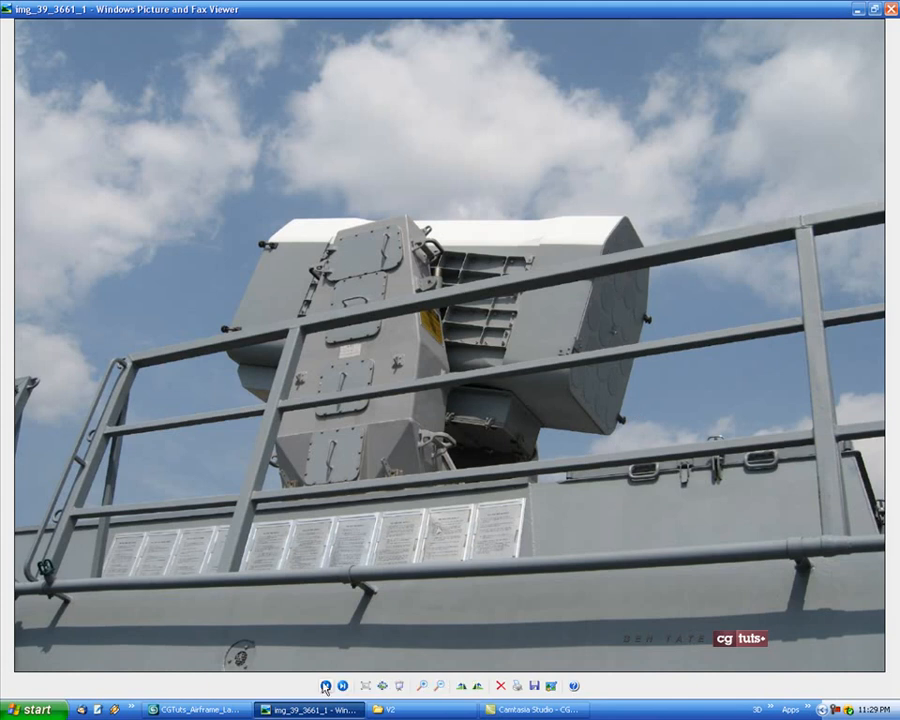
Return to 3ds Max and orbit the perspective view to examine both barrel end panels
{"action": "left_click", "coordinate": [190, 711]}
{"action": "middle_click_drag", "start_coordinate": [621, 409], "coordinate": [618, 414], "text": "alt"}
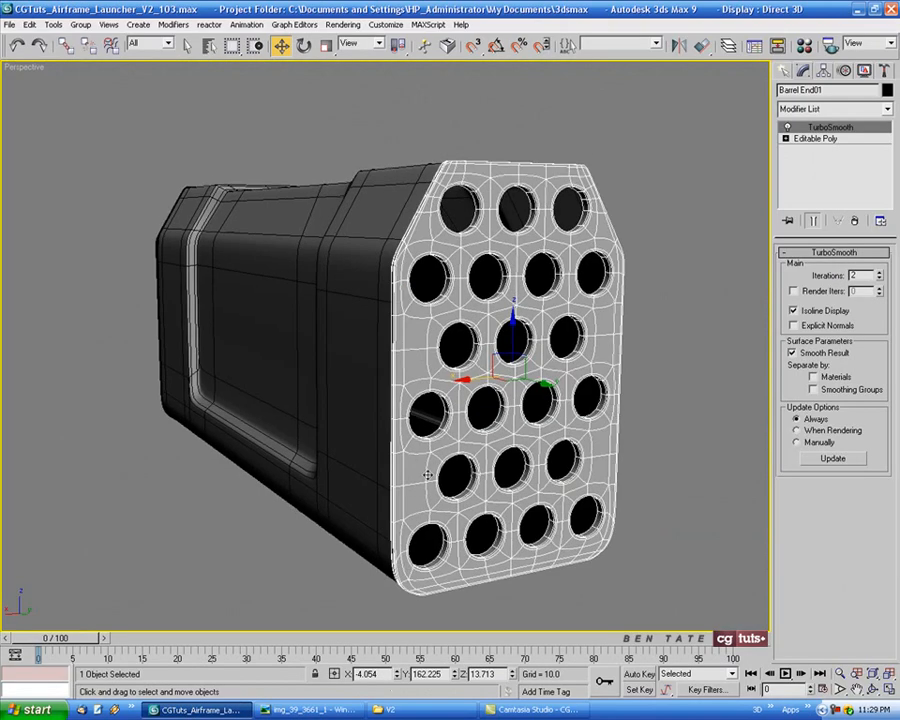
{"action": "middle_click_drag", "start_coordinate": [429, 463], "coordinate": [653, 354], "text": "alt"}
{"action": "middle_click_drag", "start_coordinate": [482, 364], "coordinate": [424, 366]}
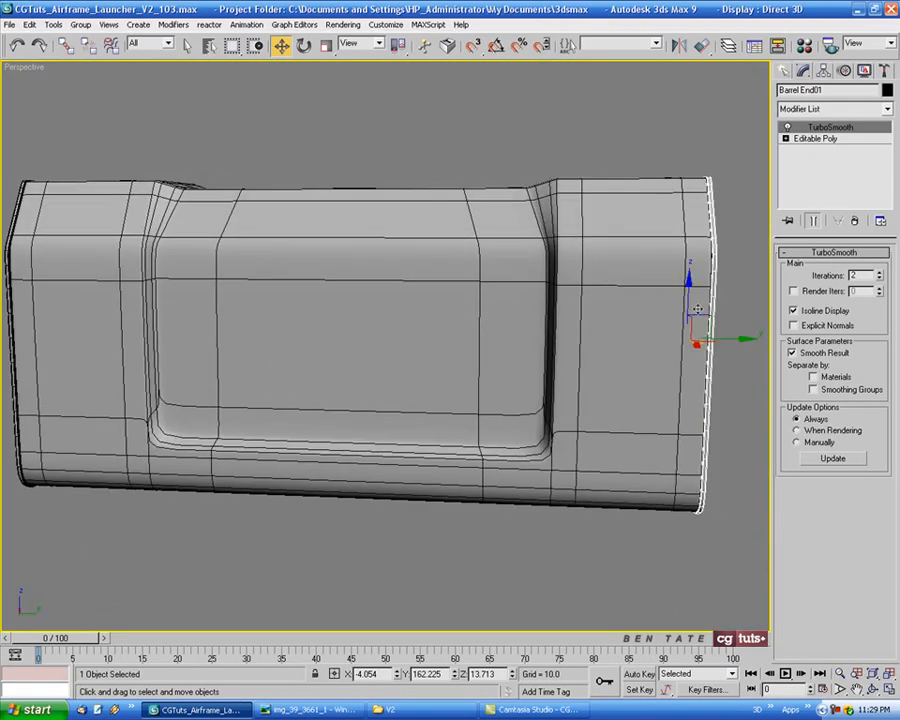
{"action": "middle_click_drag", "start_coordinate": [464, 413], "coordinate": [442, 364], "text": "alt"}
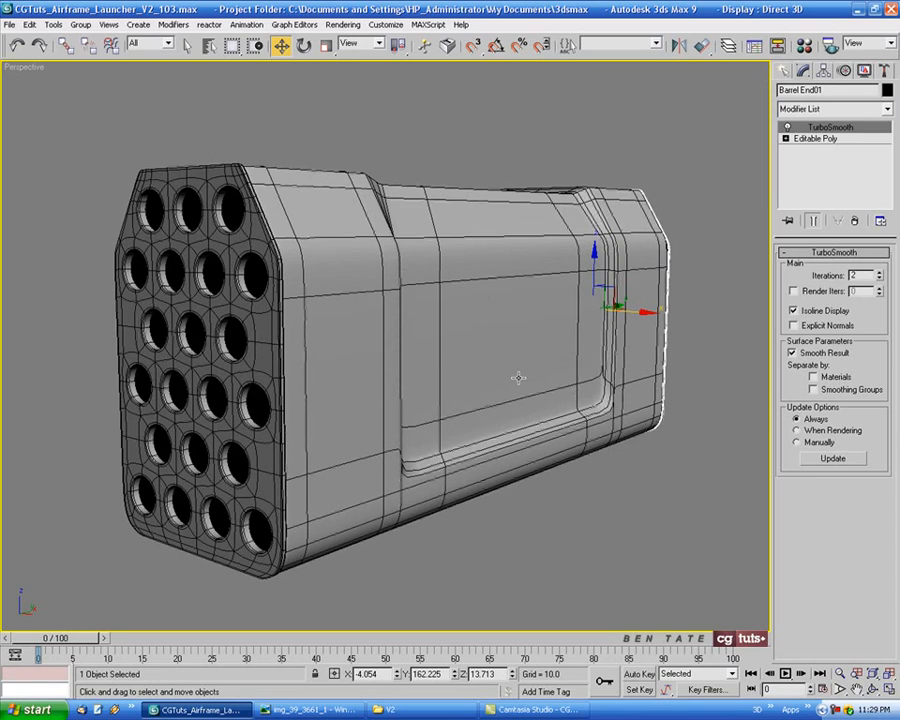
{"action": "mouse_move", "coordinate": [516, 378]}
{"action": "middle_mouse_down", "text": "alt"}
{"action": "mouse_move", "coordinate": [450, 392]}
{"action": "mouse_move", "coordinate": [510, 362]}
{"action": "middle_mouse_up", "text": "alt"}
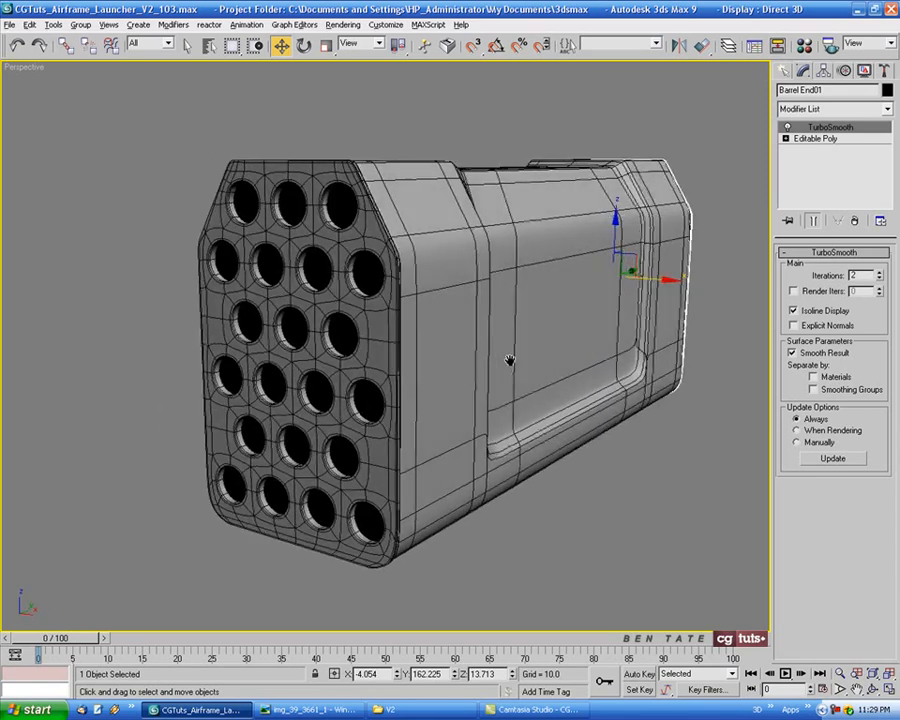
Switch to the picture viewer and browse further launcher reference photos
{"action": "left_click", "coordinate": [310, 709]}
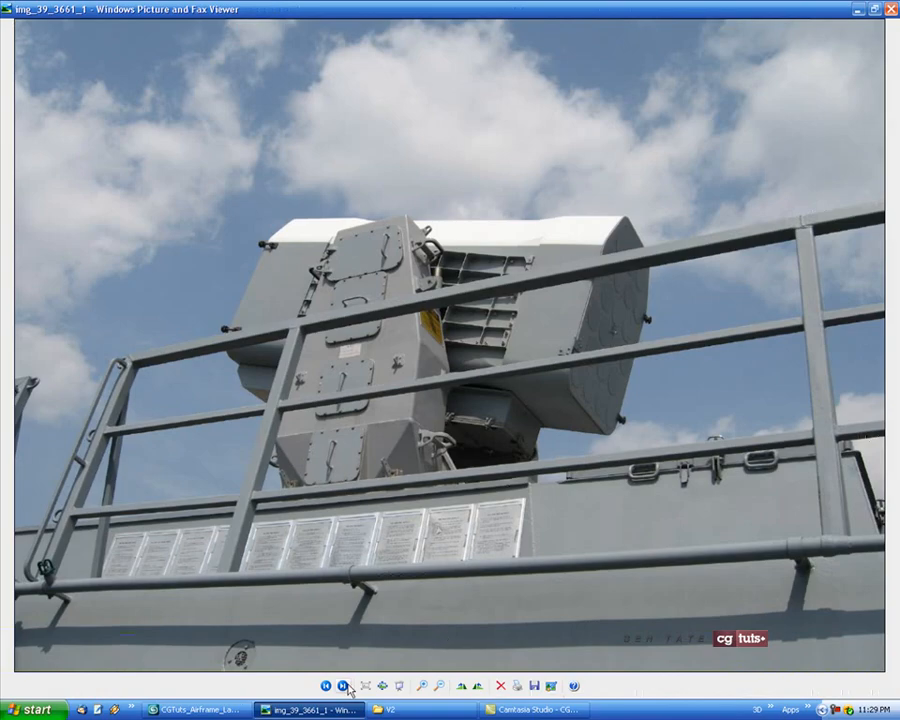
{"action": "left_click", "coordinate": [343, 686]}
{"action": "left_click", "coordinate": [343, 686]}
{"action": "left_click", "coordinate": [343, 686]}
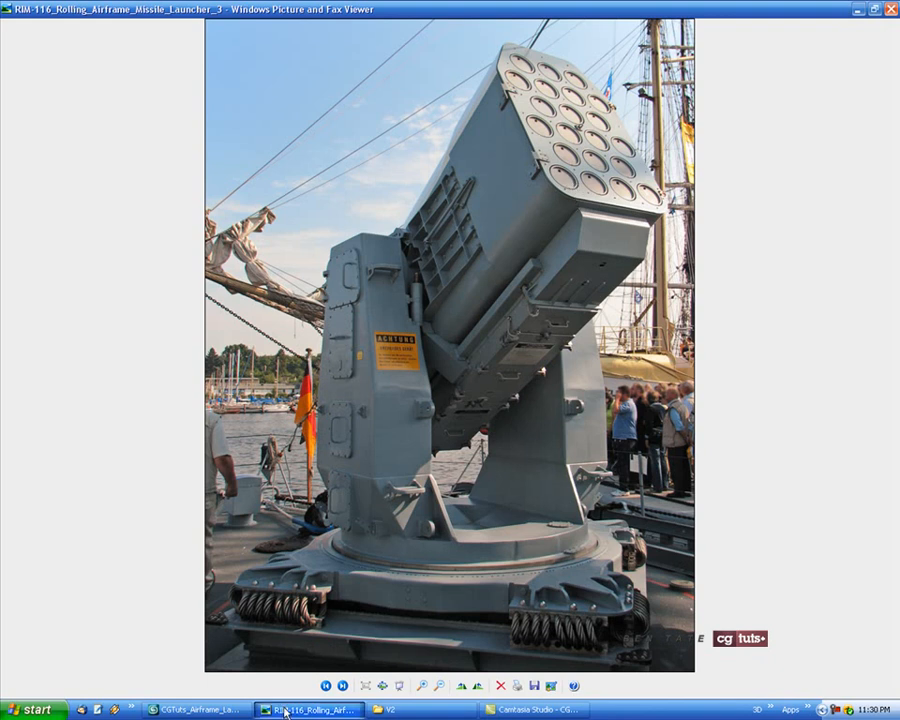
Create a cylinder of radius about 8.5 filling one of the panel's top holes in the Front view
{"action": "left_click", "coordinate": [195, 709]}
{"action": "middle_click_drag", "start_coordinate": [549, 407], "coordinate": [540, 412], "text": "alt"}
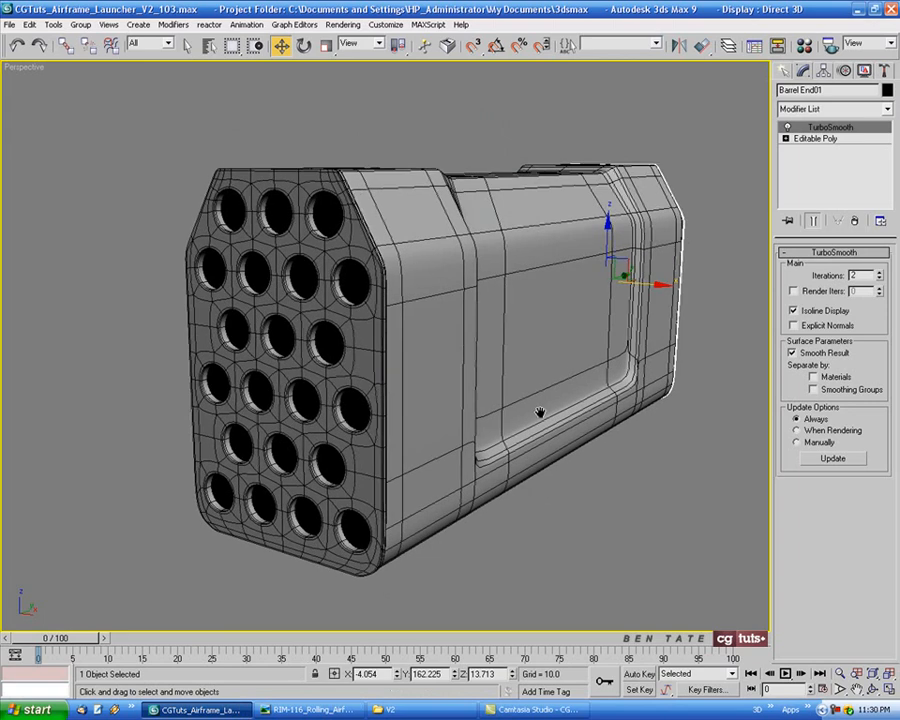
{"action": "key", "text": "alt+w"}
{"action": "right_click", "coordinate": [606, 318]}
{"action": "key", "text": "alt+w"}
{"action": "scroll", "coordinate": [608, 272], "scroll_direction": "down", "scroll_amount": 6}
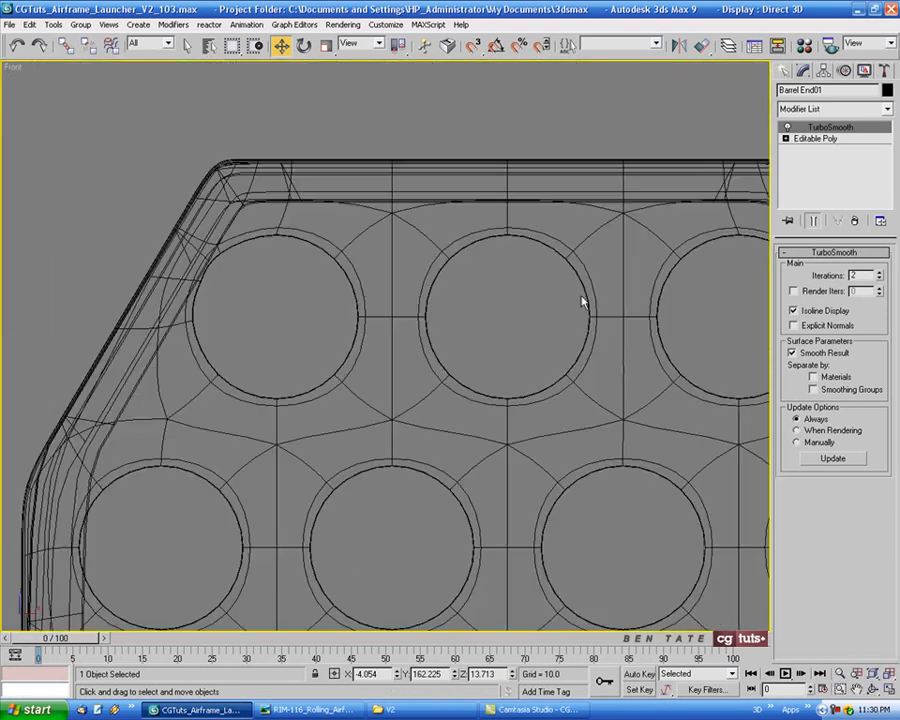
{"action": "scroll", "coordinate": [452, 263], "scroll_direction": "up", "scroll_amount": 10}
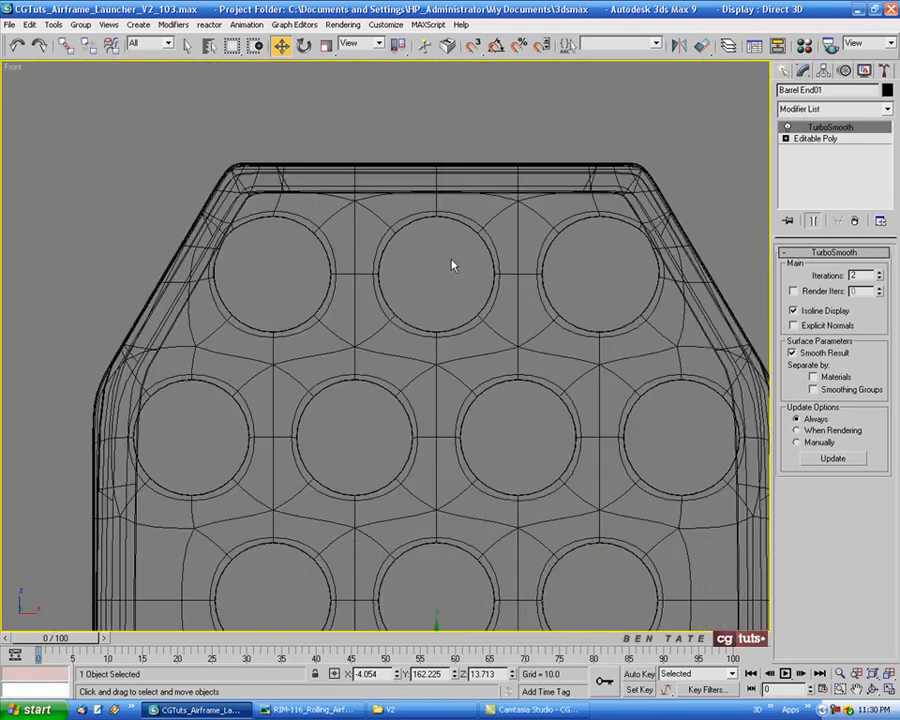
{"action": "mouse_move", "coordinate": [452, 263]}
{"action": "middle_mouse_down"}
{"action": "mouse_move", "coordinate": [444, 289]}
{"action": "mouse_move", "coordinate": [454, 266]}
{"action": "middle_mouse_up"}
{"action": "scroll", "coordinate": [450, 270], "scroll_direction": "up", "scroll_amount": 2}
{"action": "left_click", "coordinate": [785, 71]}
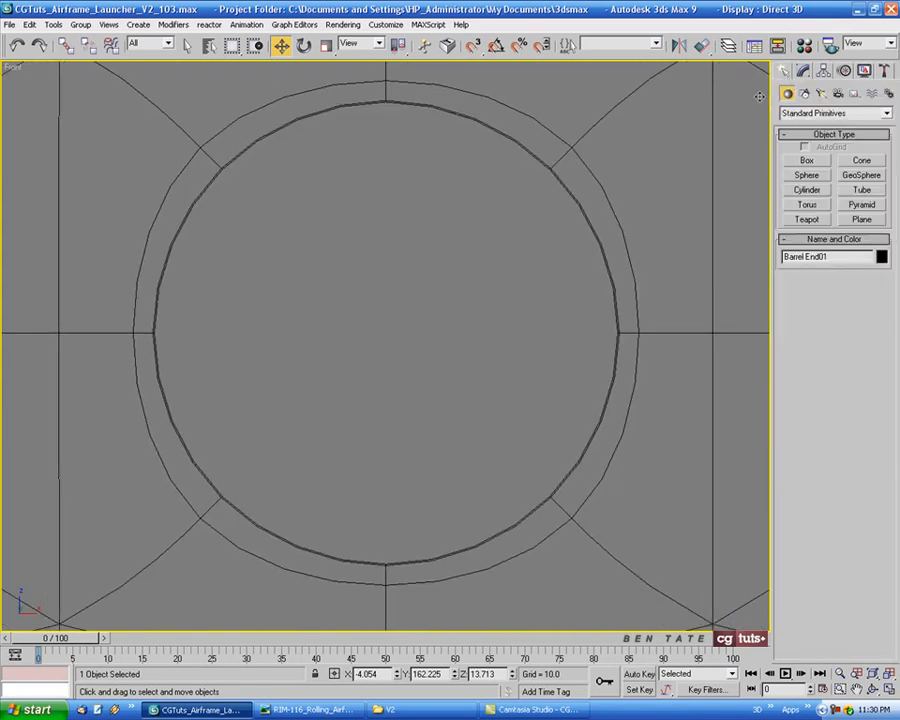
{"action": "middle_click_drag", "start_coordinate": [750, 111], "coordinate": [733, 135]}
{"action": "middle_click_drag", "start_coordinate": [703, 179], "coordinate": [719, 169]}
{"action": "left_click", "coordinate": [807, 190]}
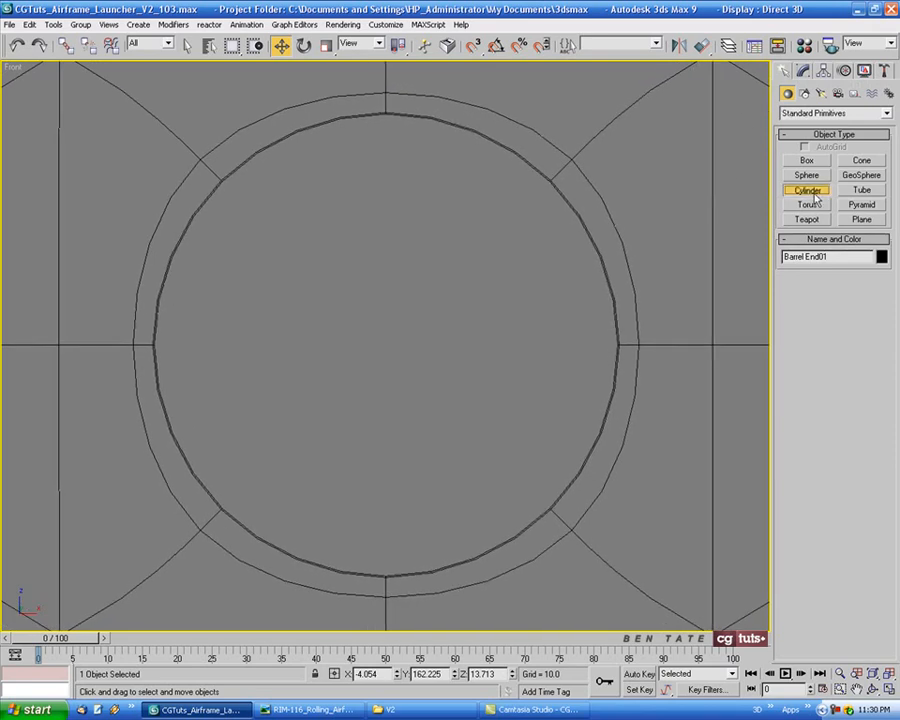
{"action": "left_click_drag", "start_coordinate": [384, 338], "coordinate": [424, 572]}
{"action": "left_click", "coordinate": [424, 583]}
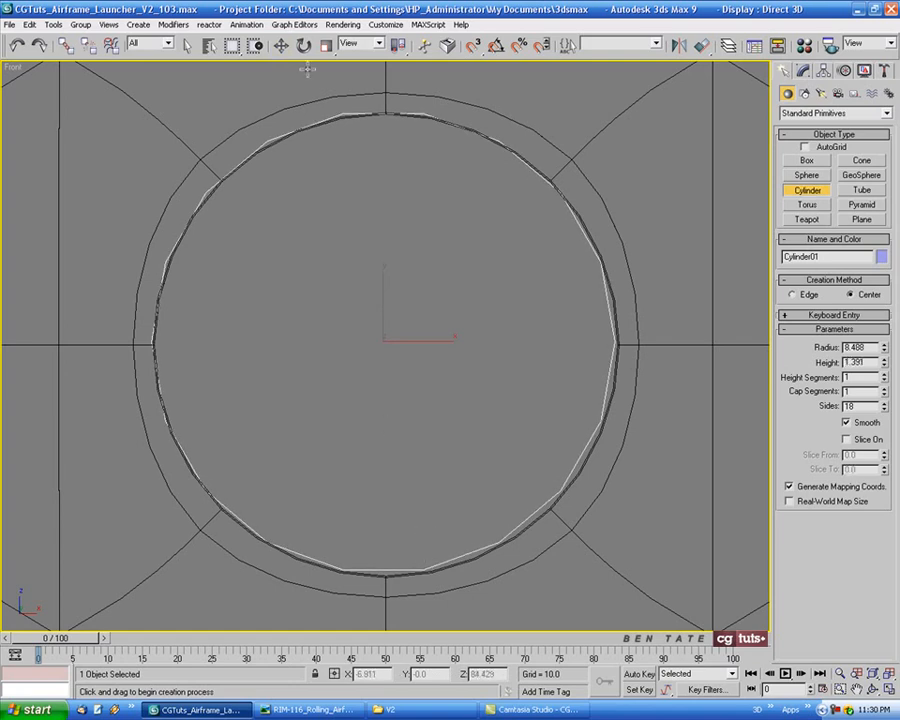
Set the cylinder's radius to 8.4 and centre it in the hole
{"action": "left_click", "coordinate": [282, 46]}
{"action": "left_click", "coordinate": [803, 70]}
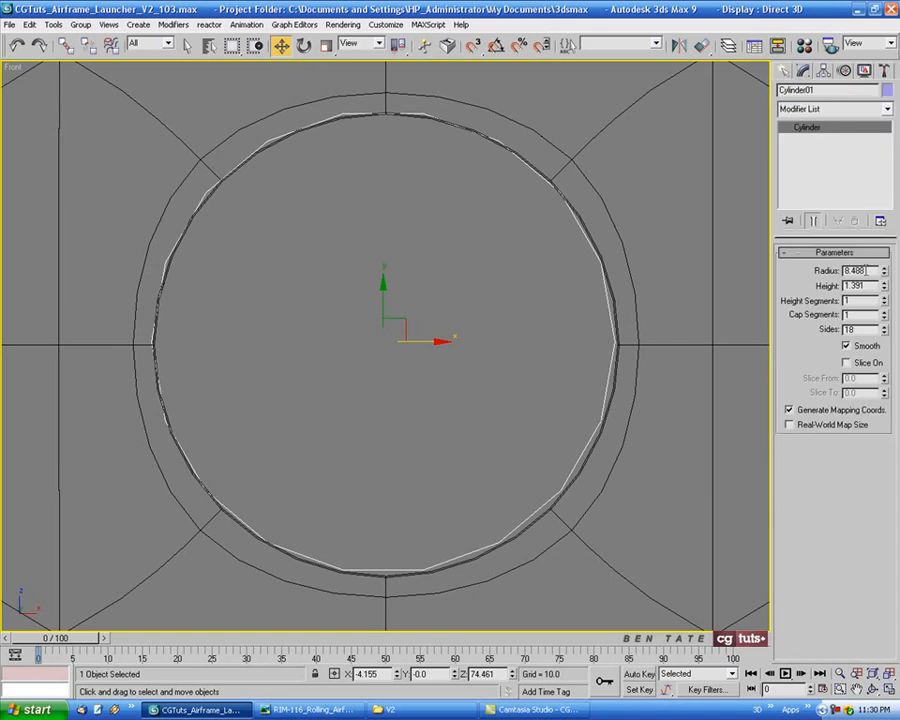
{"action": "left_click_drag", "start_coordinate": [869, 270], "coordinate": [828, 271]}
{"action": "type", "text": "8.4"}
{"action": "key", "text": "Return"}
{"action": "middle_click_drag", "start_coordinate": [527, 264], "coordinate": [505, 237]}
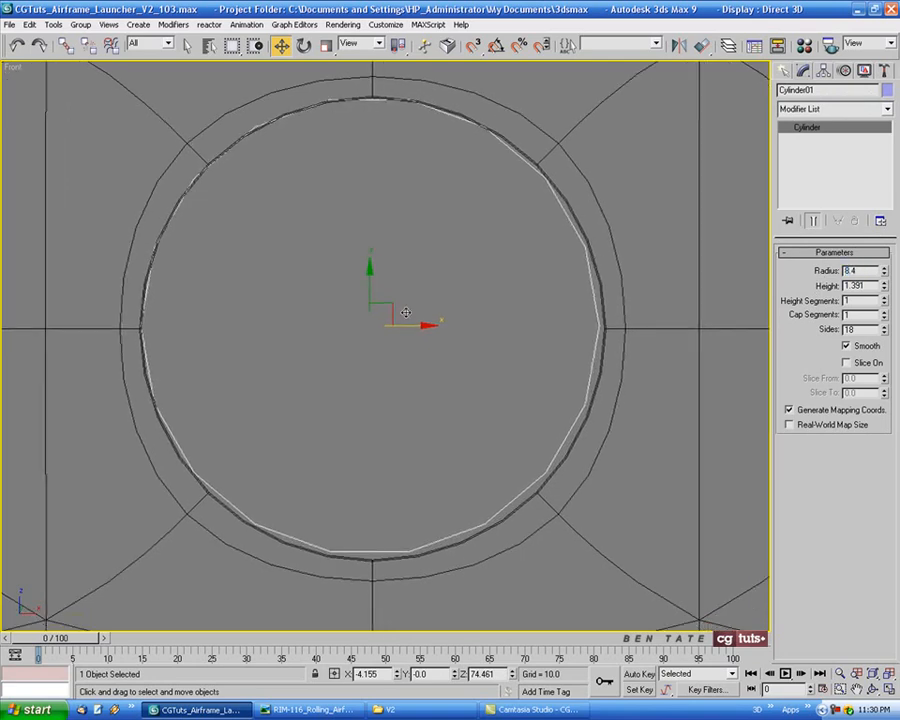
{"action": "left_click_drag", "start_coordinate": [400, 316], "coordinate": [397, 310]}
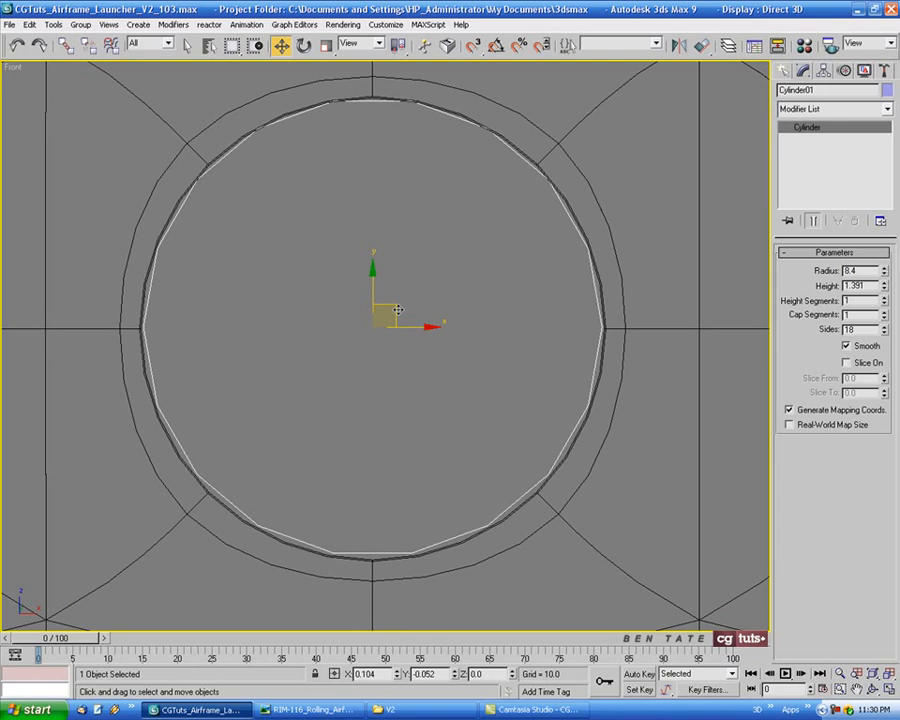
{"action": "left_click_drag", "start_coordinate": [397, 310], "coordinate": [410, 326]}
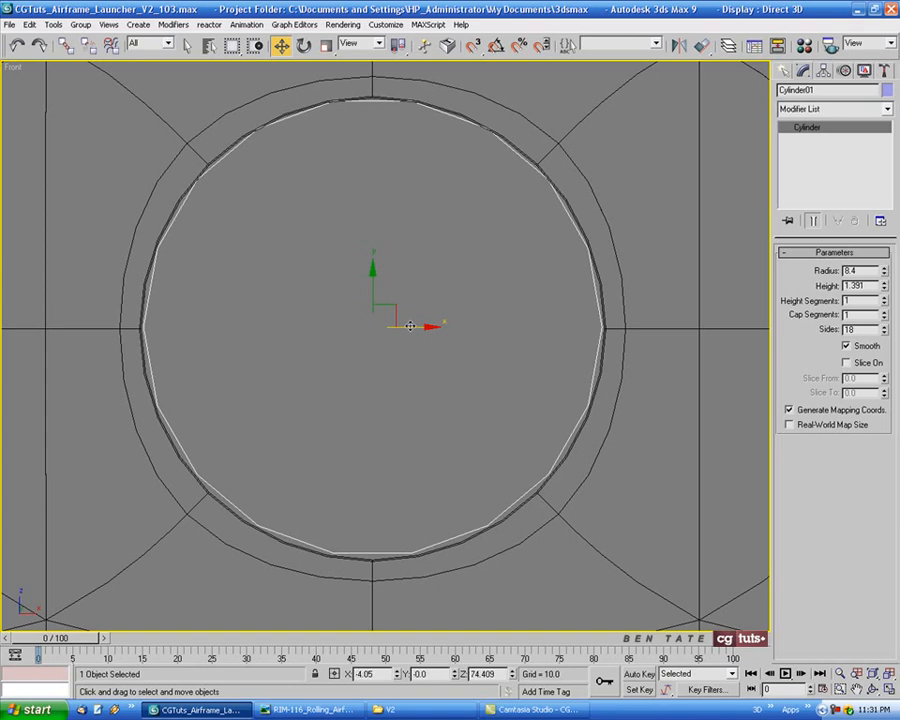
Set the cylinder's sides to 60 and its cap segments to 2
{"action": "left_click_drag", "start_coordinate": [865, 329], "coordinate": [815, 335]}
{"action": "type", "text": "60"}
{"action": "key", "text": "Return"}
{"action": "middle_click_drag", "start_coordinate": [679, 329], "coordinate": [643, 347]}
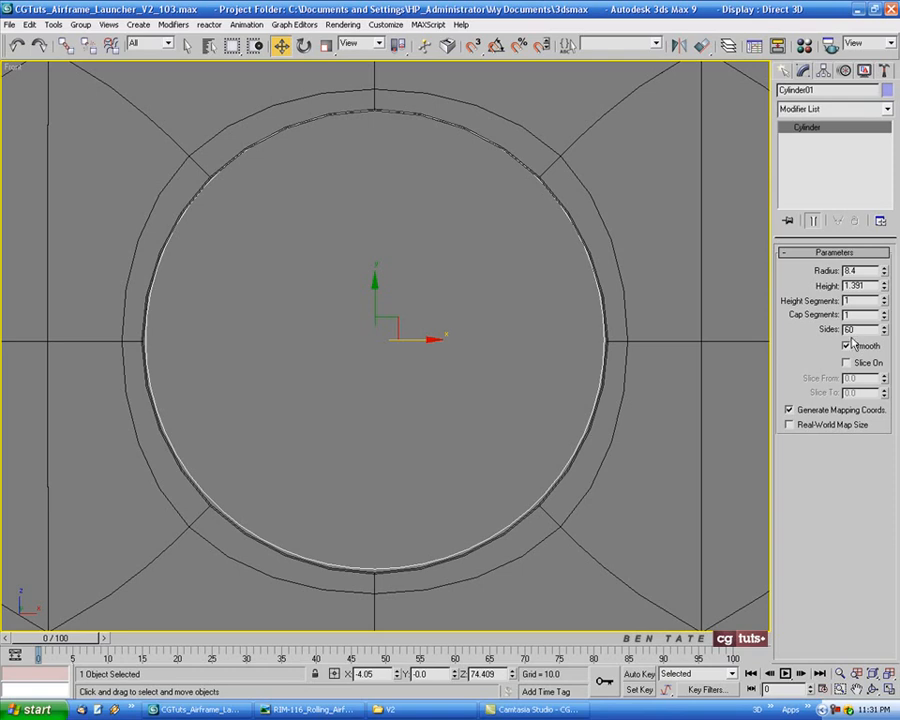
{"action": "left_click", "coordinate": [884, 311]}
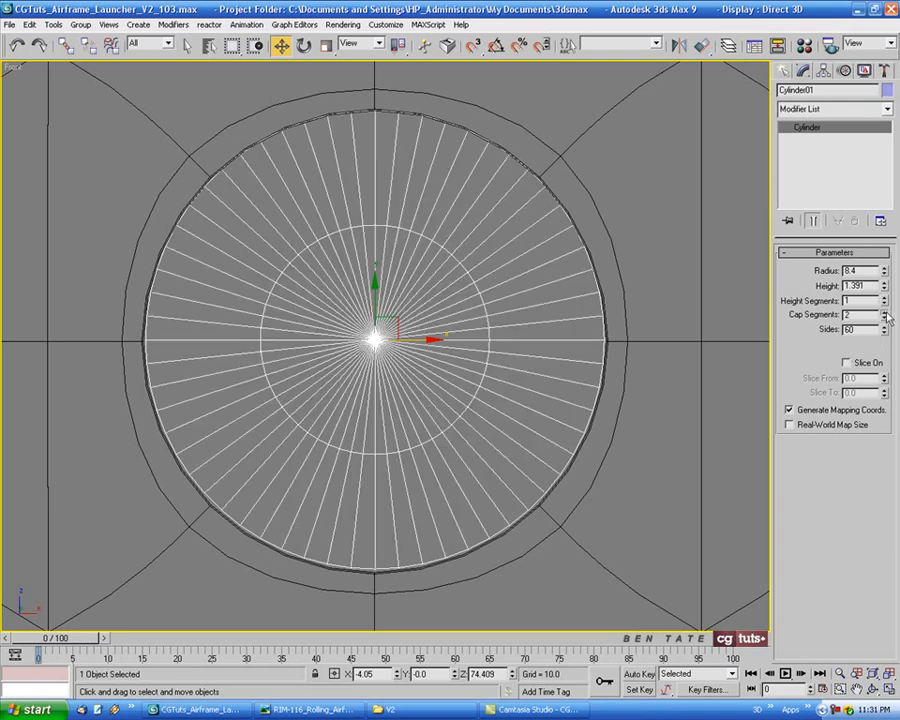
{"action": "middle_click_drag", "start_coordinate": [600, 357], "coordinate": [608, 360]}
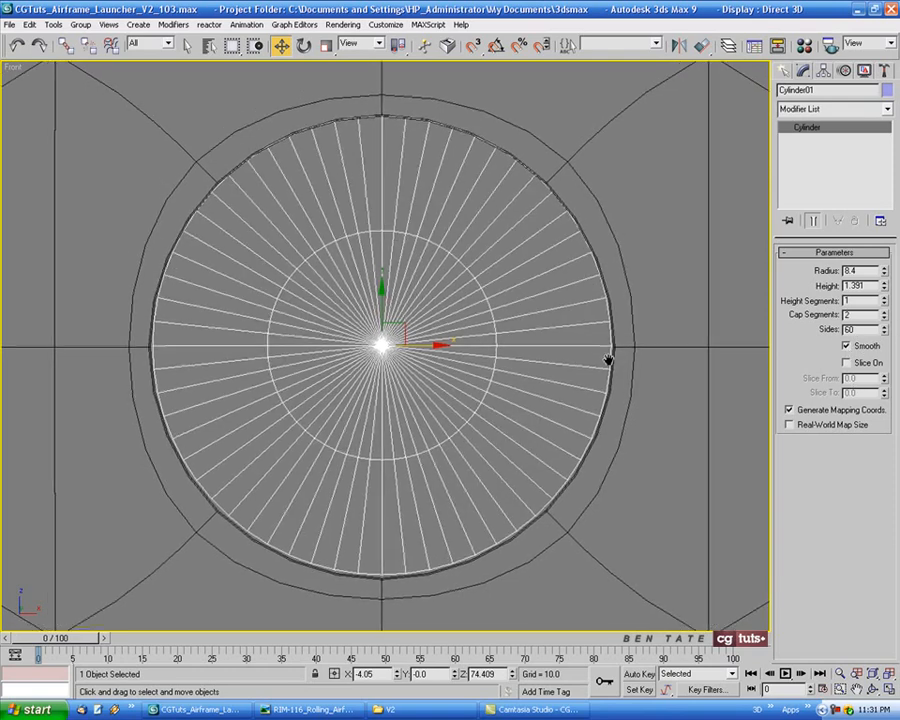
Move the cylinder in the Left view so it sits against the barrel end panel's surface
{"action": "key", "text": "alt+w"}
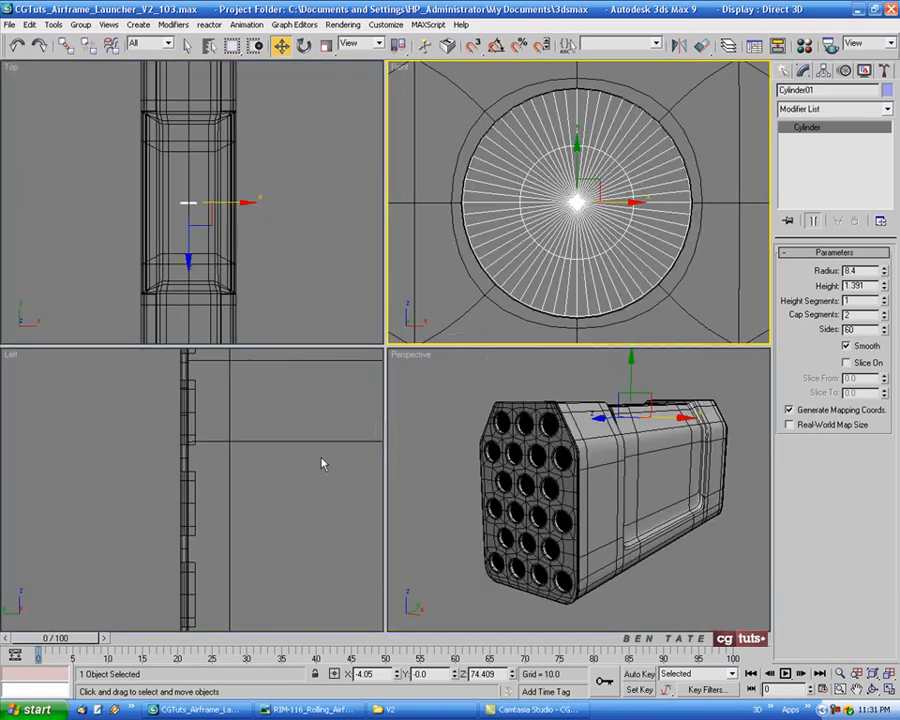
{"action": "right_click", "coordinate": [320, 459]}
{"action": "key", "text": "alt+w"}
{"action": "scroll", "coordinate": [392, 433], "scroll_direction": "down", "scroll_amount": 10}
{"action": "middle_click_drag", "start_coordinate": [561, 353], "coordinate": [212, 342]}
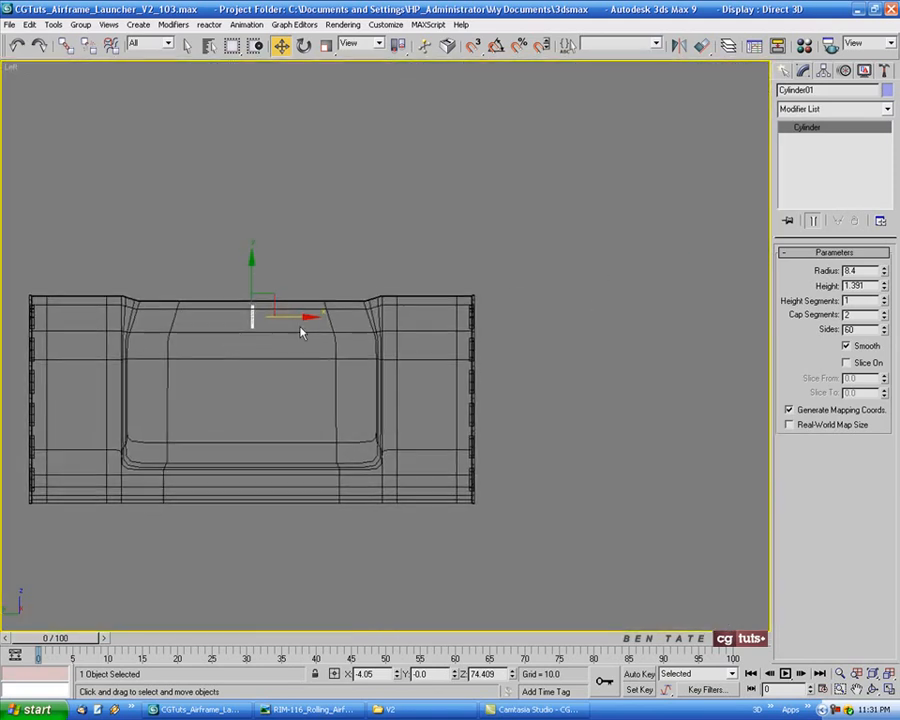
{"action": "left_click_drag", "start_coordinate": [297, 317], "coordinate": [510, 317]}
{"action": "scroll", "coordinate": [420, 314], "scroll_direction": "up", "scroll_amount": 5}
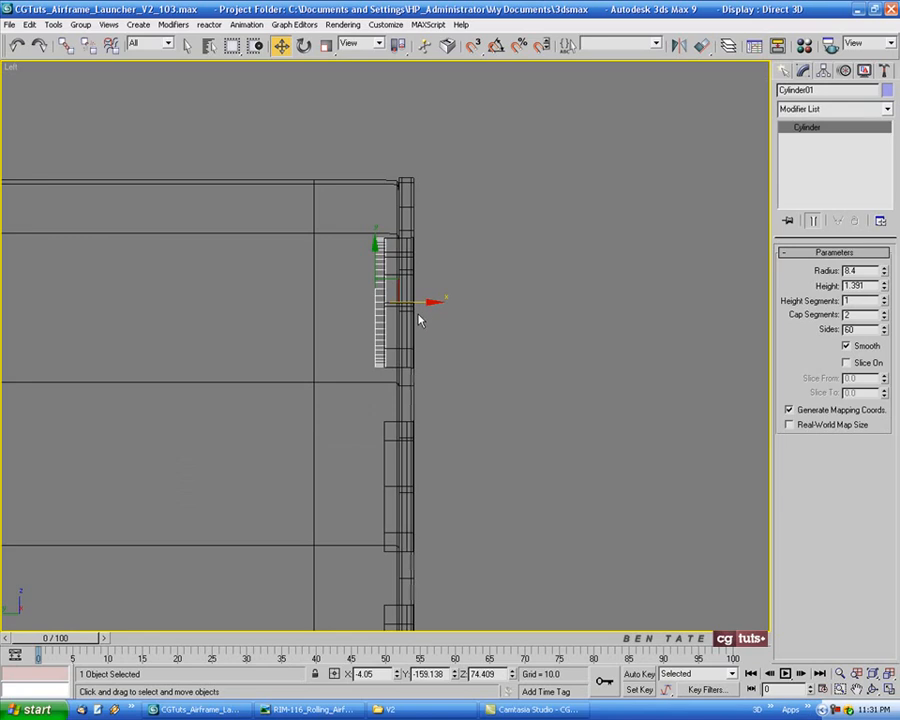
{"action": "left_click_drag", "start_coordinate": [359, 281], "coordinate": [429, 281]}
Inspect the cylinder's fit inside the hole in the perspective view
{"action": "key", "text": "alt+w"}
{"action": "right_click", "coordinate": [669, 489]}
{"action": "key", "text": "alt+w"}
{"action": "key", "text": "z"}
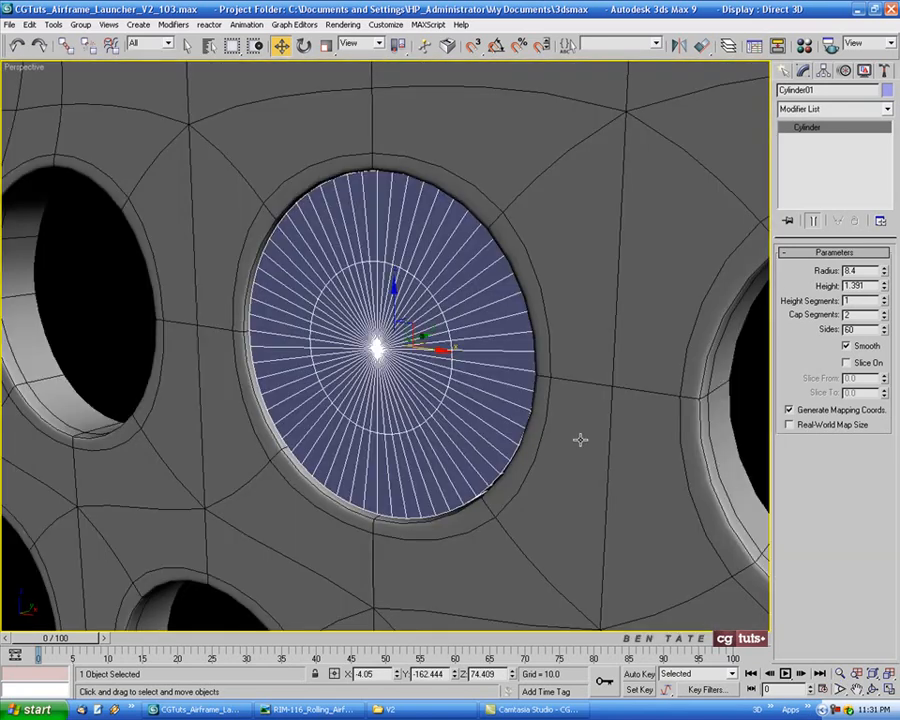
{"action": "middle_click_drag", "start_coordinate": [542, 418], "coordinate": [597, 443], "text": "alt"}
{"action": "scroll", "coordinate": [516, 438], "scroll_direction": "down", "scroll_amount": 5}
{"action": "key", "text": "z"}
{"action": "scroll", "coordinate": [504, 415], "scroll_direction": "up", "scroll_amount": 3}
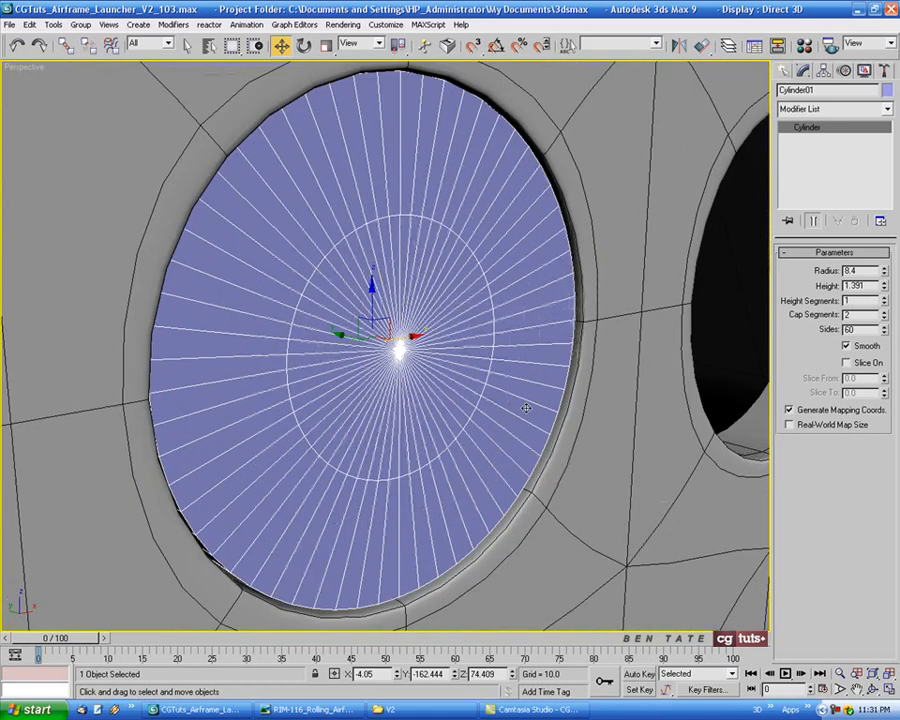
{"action": "middle_click_drag", "start_coordinate": [508, 413], "coordinate": [527, 399], "text": "alt"}
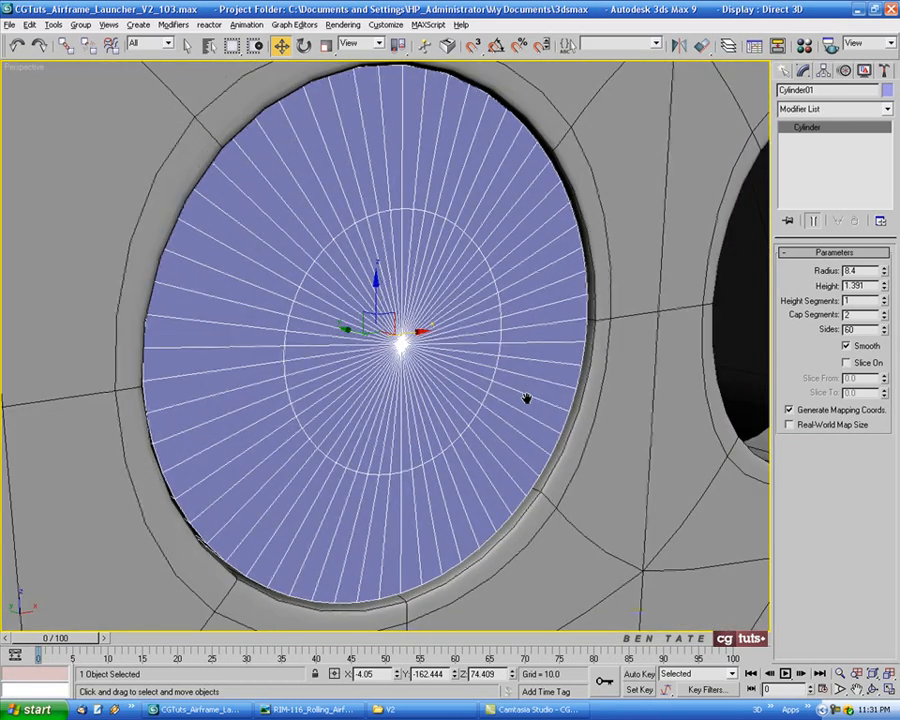
{"action": "scroll", "coordinate": [525, 397], "scroll_direction": "down", "scroll_amount": 4}
{"action": "right_click", "coordinate": [445, 309]}
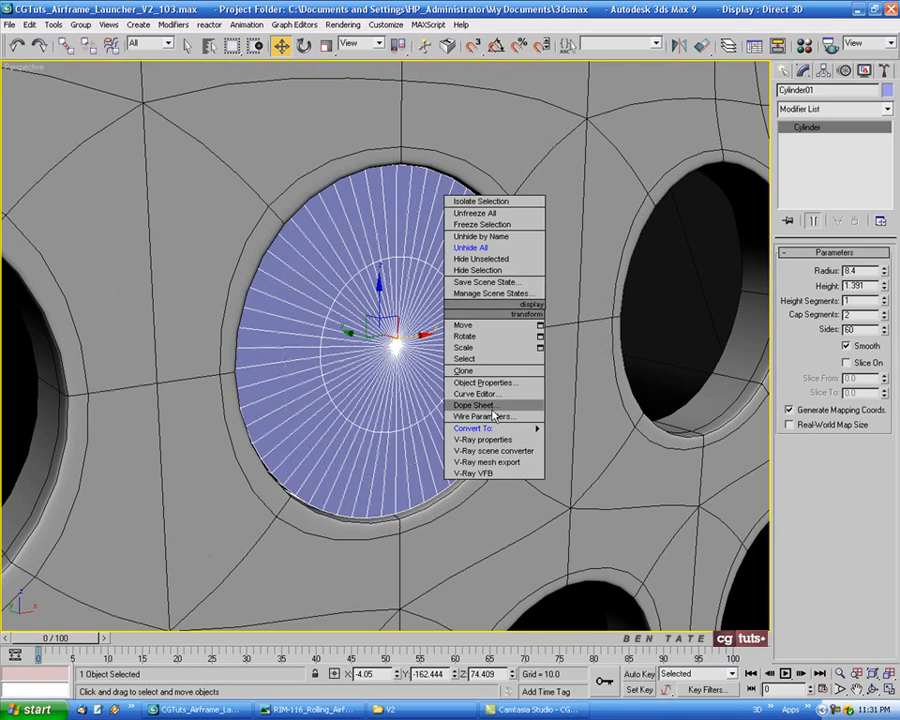
Convert the cylinder to Editable Poly and switch to polygon selection
{"action": "mouse_move", "coordinate": [498, 430]}
{"action": "left_click", "coordinate": [585, 439]}
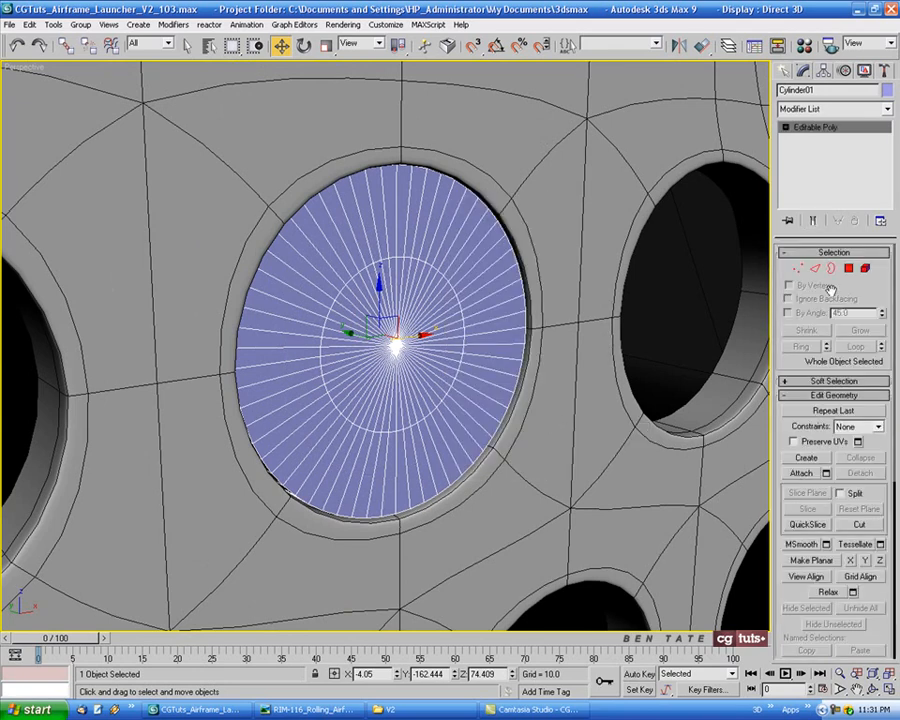
{"action": "left_click", "coordinate": [848, 270]}
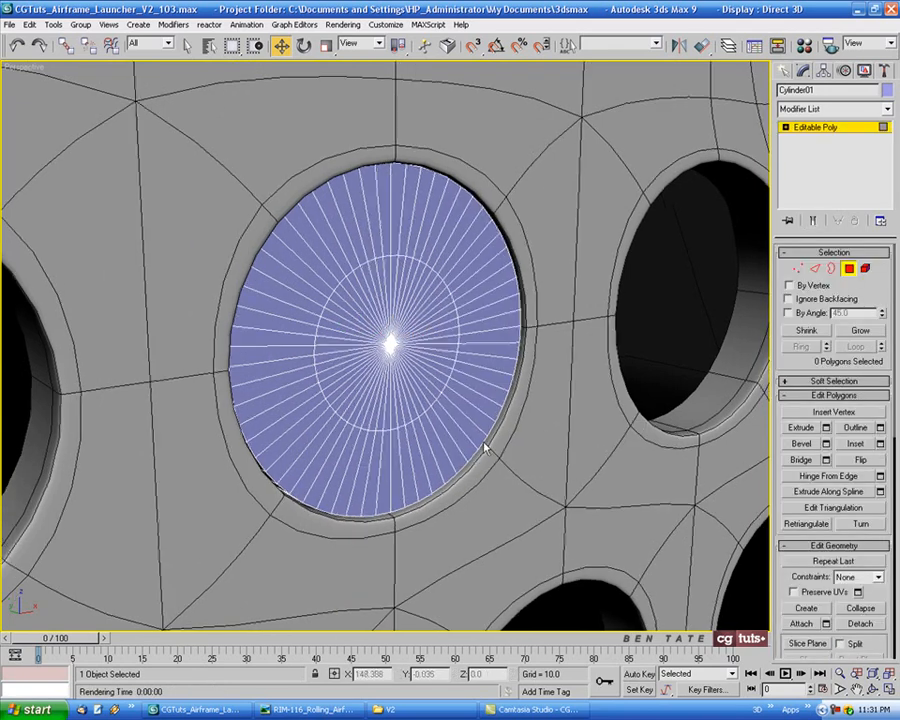
Try window-selecting the cylinder's polygons in the Left view and check them in wireframe, then deselect
{"action": "key", "text": "alt+w"}
{"action": "left_click", "coordinate": [319, 449]}
{"action": "key", "text": "alt+w"}
{"action": "middle_click_drag", "start_coordinate": [414, 418], "coordinate": [378, 457]}
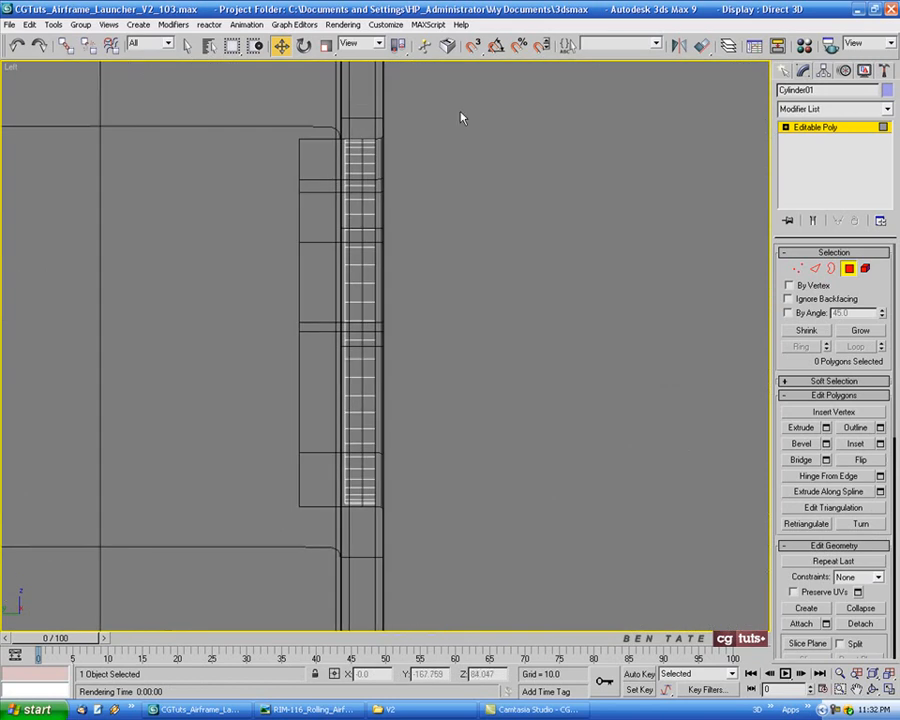
{"action": "left_click_drag", "start_coordinate": [478, 87], "coordinate": [258, 575]}
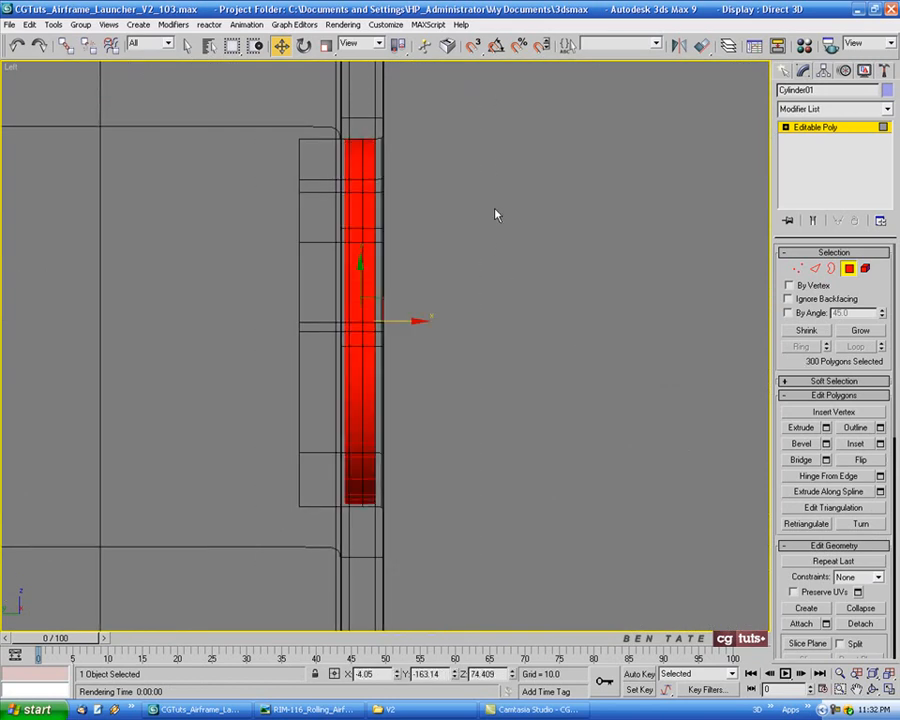
{"action": "left_click_drag", "start_coordinate": [442, 106], "coordinate": [368, 565]}
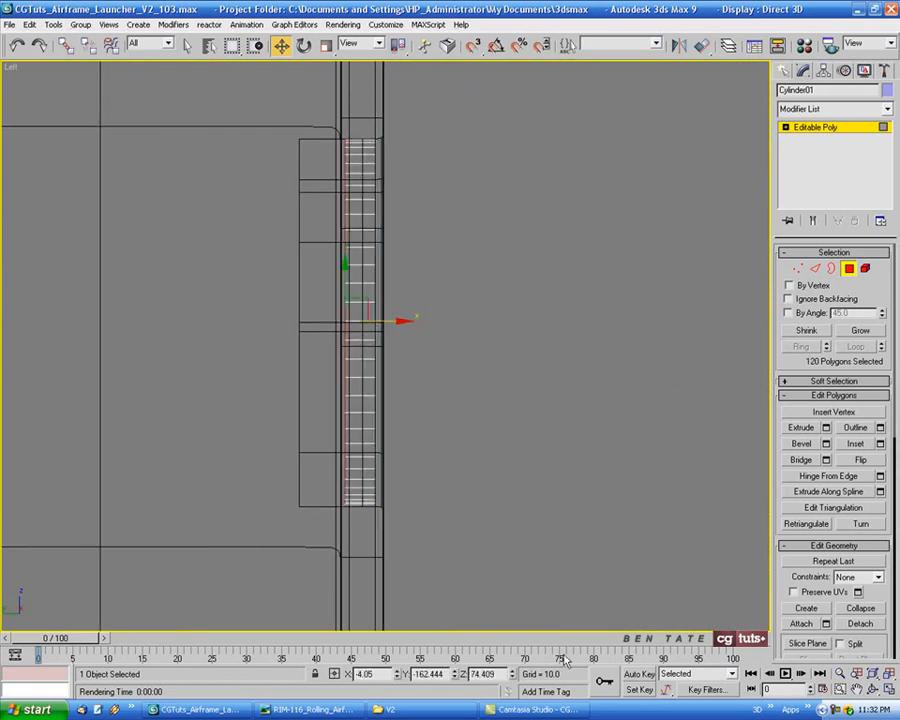
{"action": "key", "text": "alt+w"}
{"action": "right_click", "coordinate": [673, 519]}
{"action": "key", "text": "alt+w"}
{"action": "key", "text": "F3"}
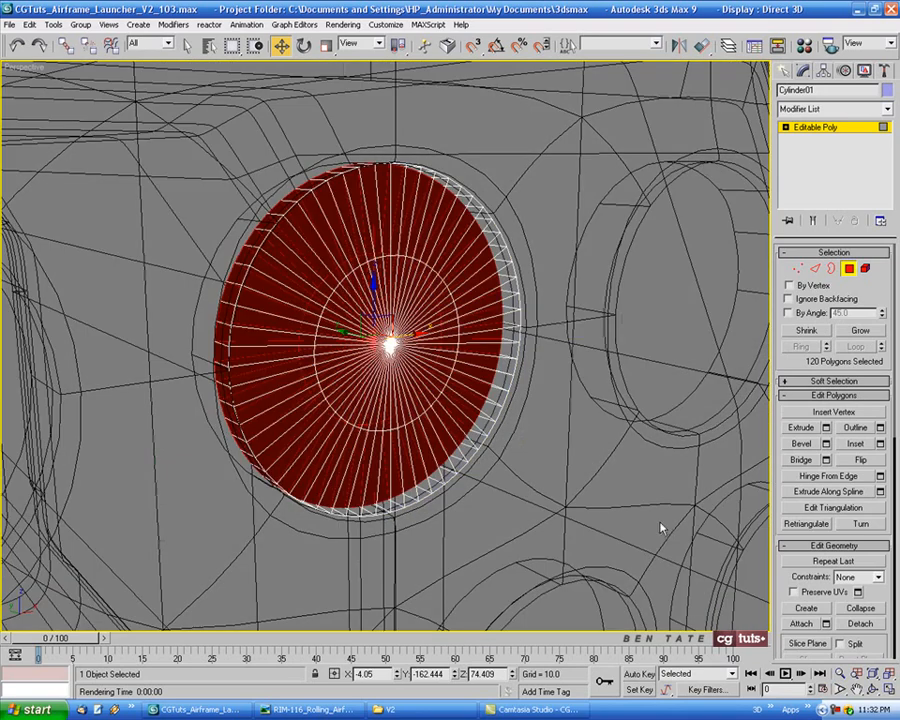
{"action": "key", "text": "F3"}
{"action": "mouse_move", "coordinate": [503, 503]}
{"action": "middle_mouse_down"}
{"action": "mouse_move", "coordinate": [526, 505]}
{"action": "mouse_move", "coordinate": [468, 458]}
{"action": "mouse_move", "coordinate": [406, 468]}
{"action": "mouse_move", "coordinate": [474, 454]}
{"action": "mouse_move", "coordinate": [470, 460]}
{"action": "middle_mouse_up"}
{"action": "left_click", "coordinate": [526, 505]}
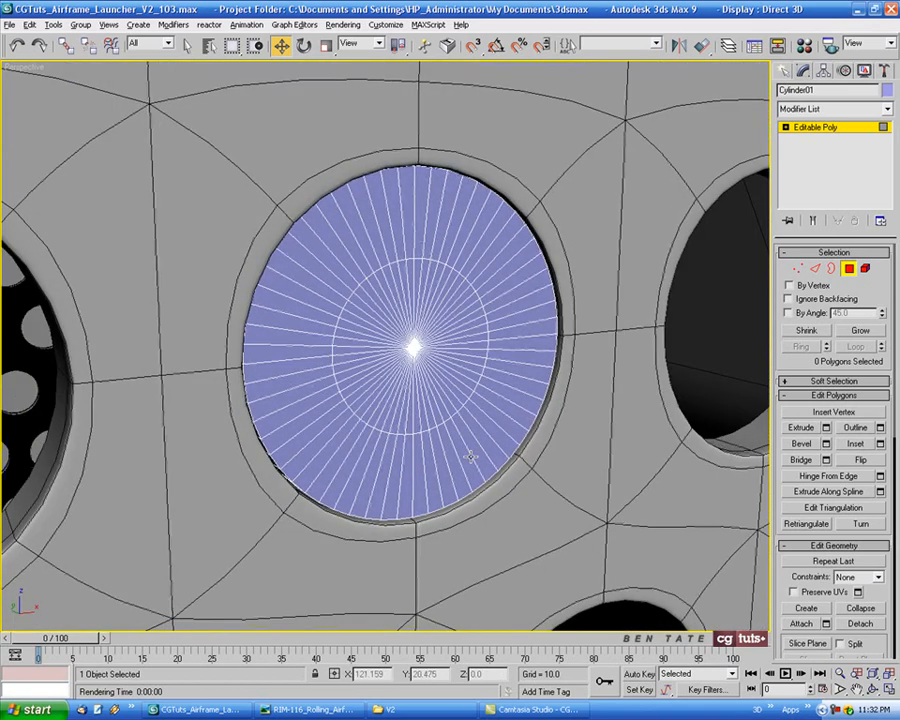
Select the inner edge loop of the cylinder's front face in the Front view and scale it outward
{"action": "key", "text": "alt+w"}
{"action": "right_click", "coordinate": [556, 300]}
{"action": "key", "text": "alt+w"}
{"action": "middle_click_drag", "start_coordinate": [552, 302], "coordinate": [508, 313]}
{"action": "left_click", "coordinate": [815, 268]}
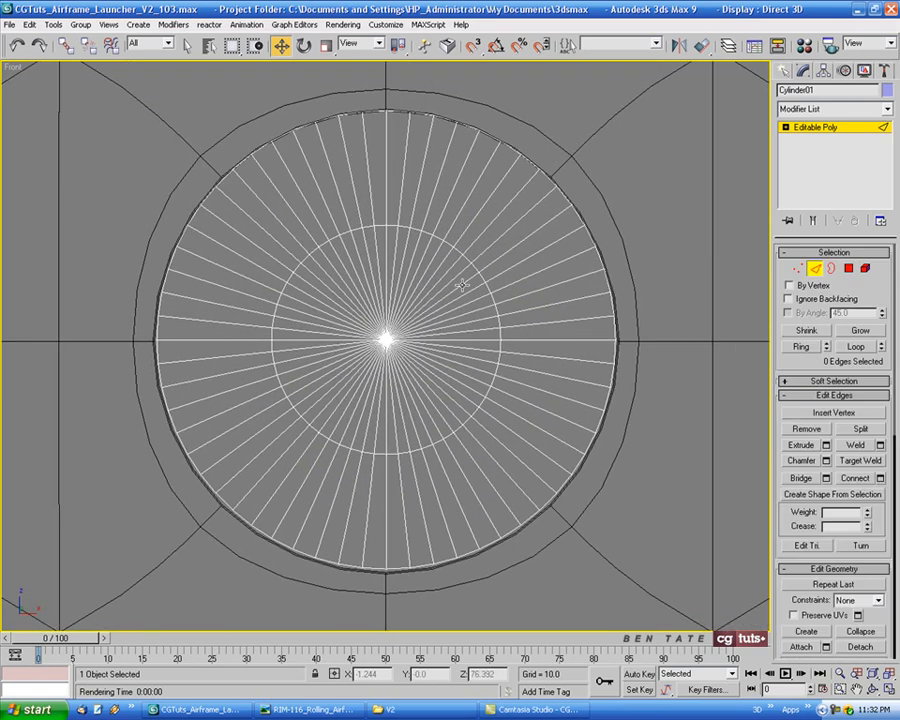
{"action": "left_click", "coordinate": [379, 228]}
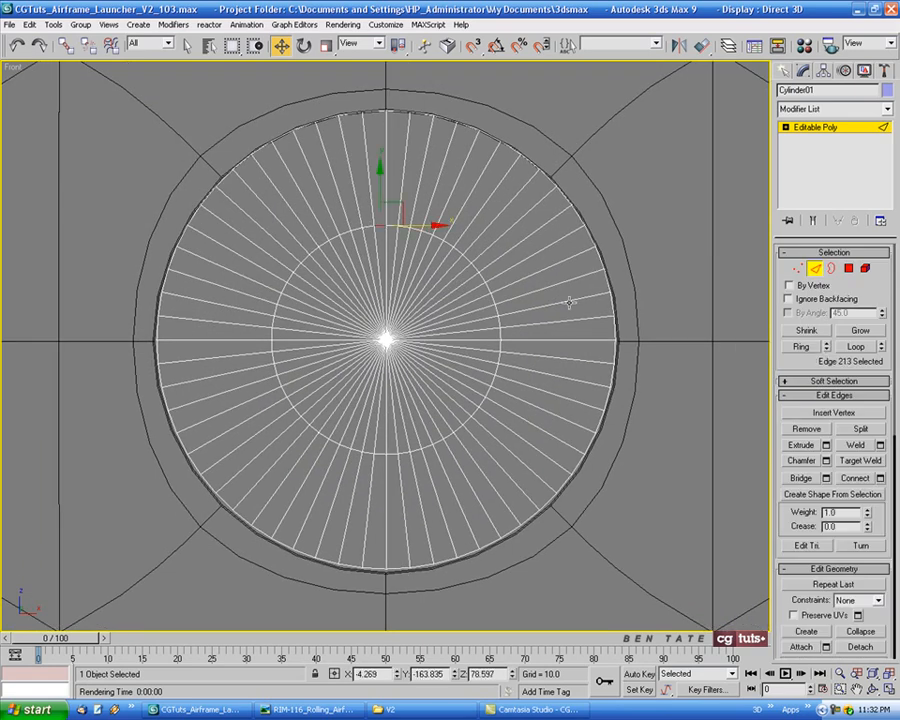
{"action": "left_click", "coordinate": [850, 348]}
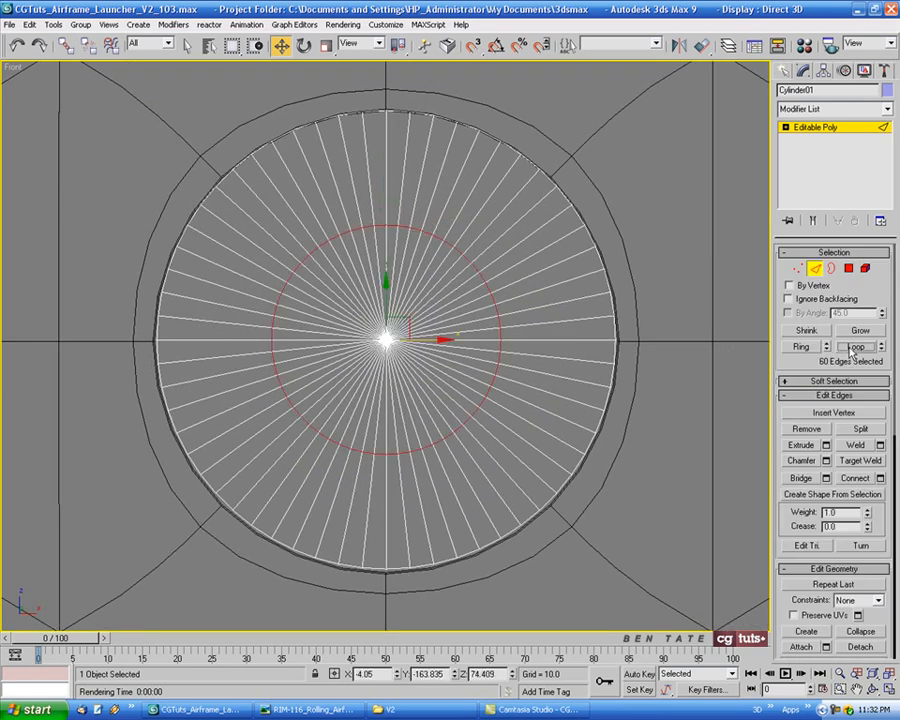
{"action": "left_click", "coordinate": [326, 45]}
{"action": "left_click_drag", "start_coordinate": [392, 321], "coordinate": [398, 272]}
Select the centre disc polygons inside that loop and extrude them inward by -1.8
{"action": "key", "text": "alt+w"}
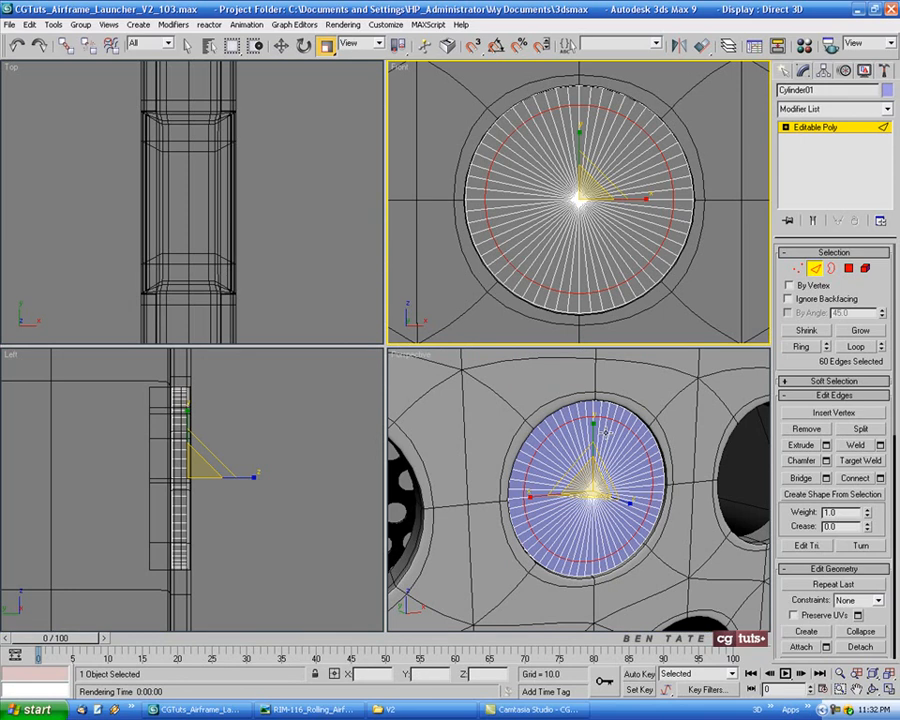
{"action": "left_click", "coordinate": [850, 271]}
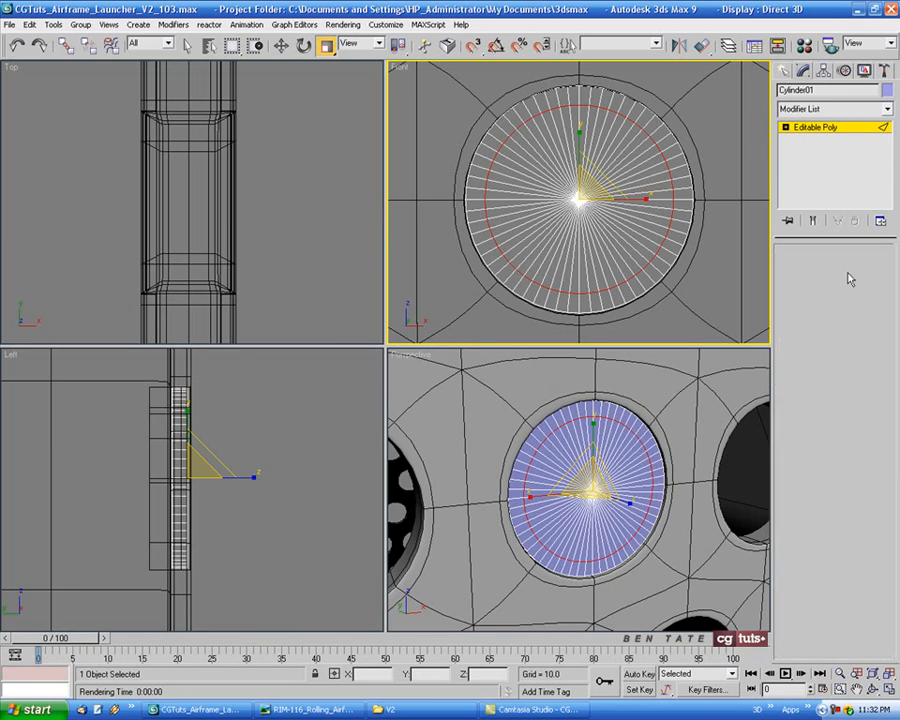
{"action": "left_click", "coordinate": [189, 49]}
{"action": "left_click_drag", "start_coordinate": [539, 173], "coordinate": [594, 210]}
{"action": "middle_click", "coordinate": [682, 484]}
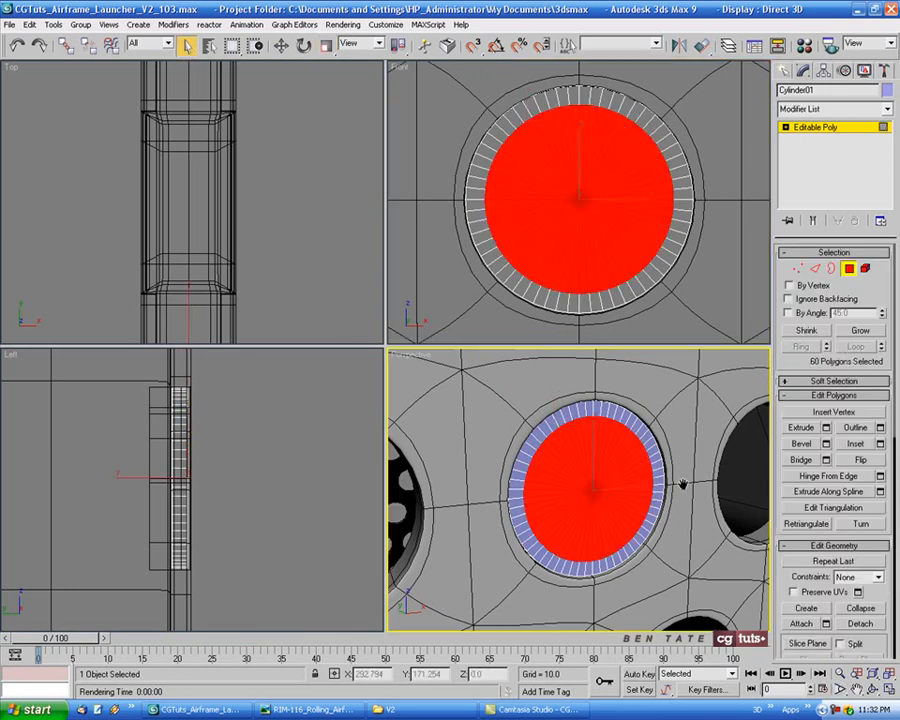
{"action": "key", "text": "alt+w"}
{"action": "middle_click_drag", "start_coordinate": [520, 395], "coordinate": [568, 408], "text": "alt"}
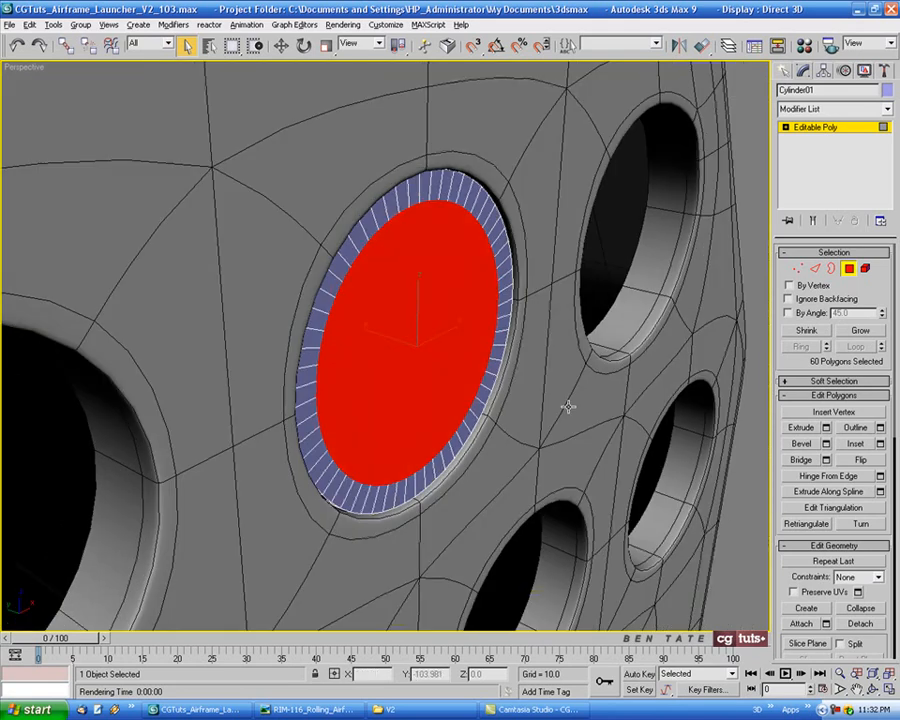
{"action": "left_click", "coordinate": [826, 428]}
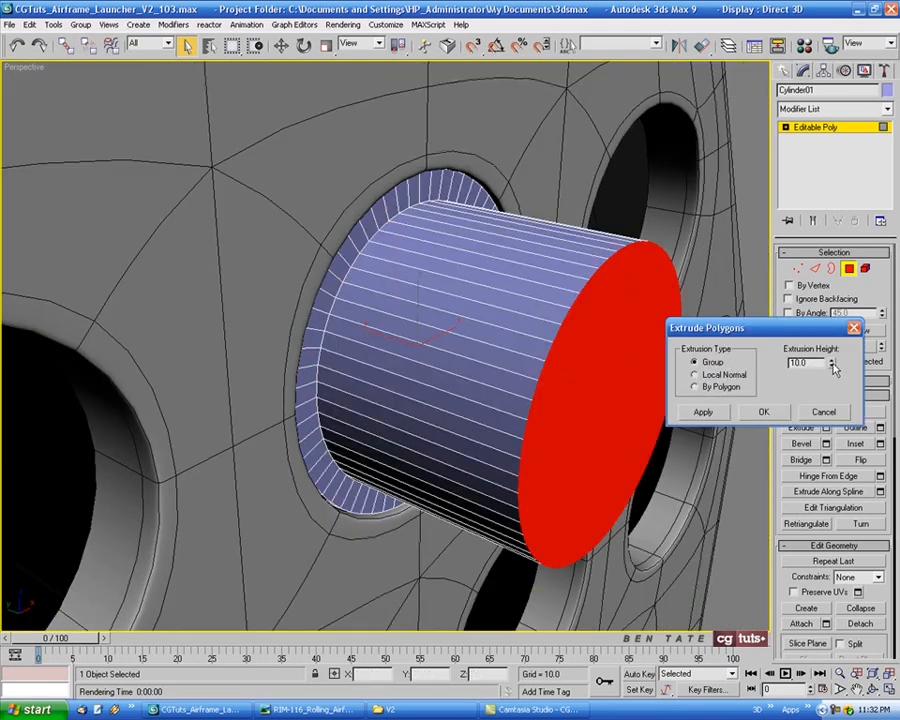
{"action": "left_click_drag", "start_coordinate": [834, 368], "coordinate": [822, 388]}
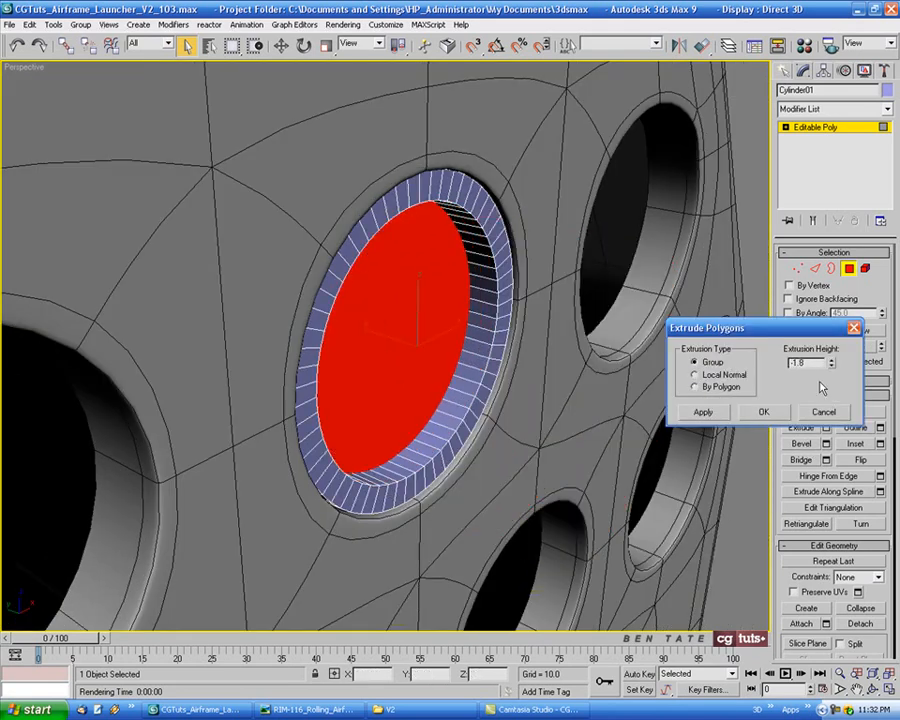
{"action": "double_click", "coordinate": [803, 365]}
{"action": "type", "text": "-"}
{"action": "key", "text": "Return"}
{"action": "middle_click_drag", "start_coordinate": [570, 404], "coordinate": [526, 303], "text": "alt"}
{"action": "left_click", "coordinate": [765, 410]}
Select the edge loop around the recessed disc's rim and chamfer it by 0.15
{"action": "scroll", "coordinate": [518, 317], "scroll_direction": "up", "scroll_amount": 2}
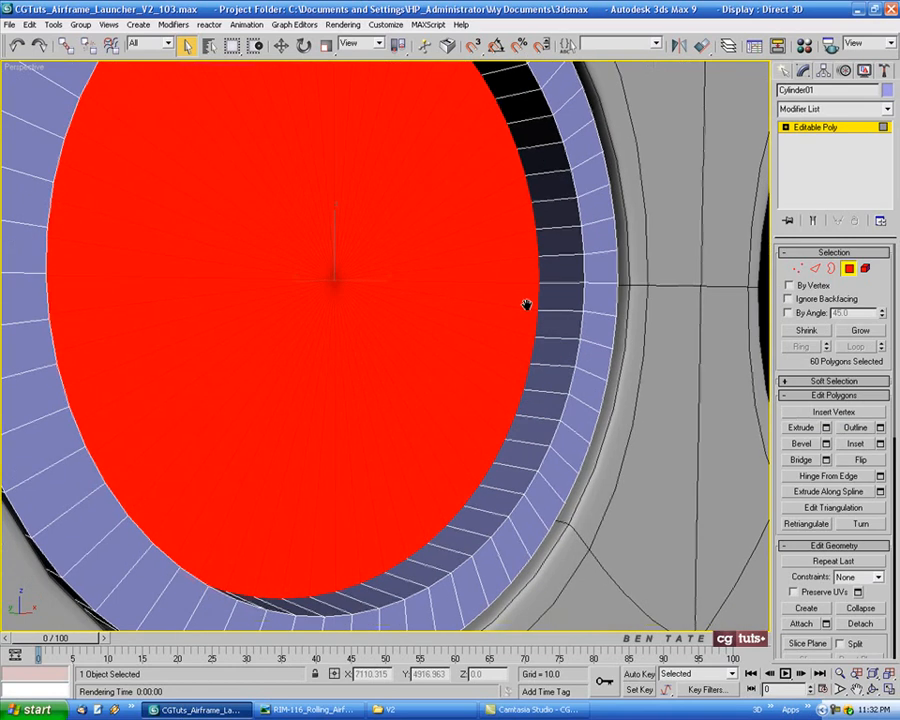
{"action": "scroll", "coordinate": [530, 301], "scroll_direction": "down", "scroll_amount": 1}
{"action": "middle_click_drag", "start_coordinate": [590, 295], "coordinate": [586, 323]}
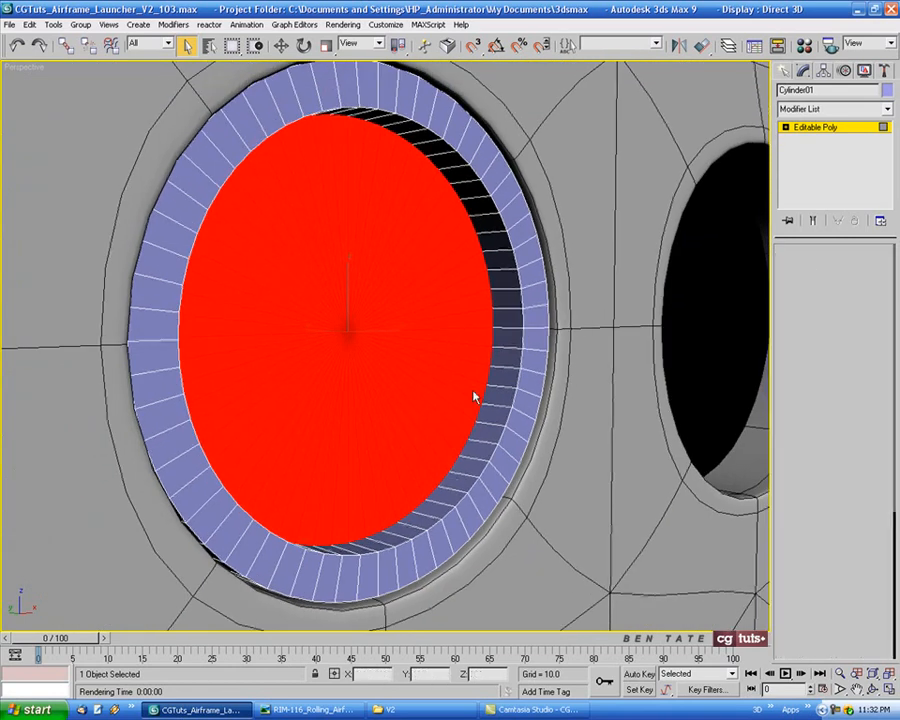
{"action": "key", "text": "2"}
{"action": "left_click", "coordinate": [491, 300]}
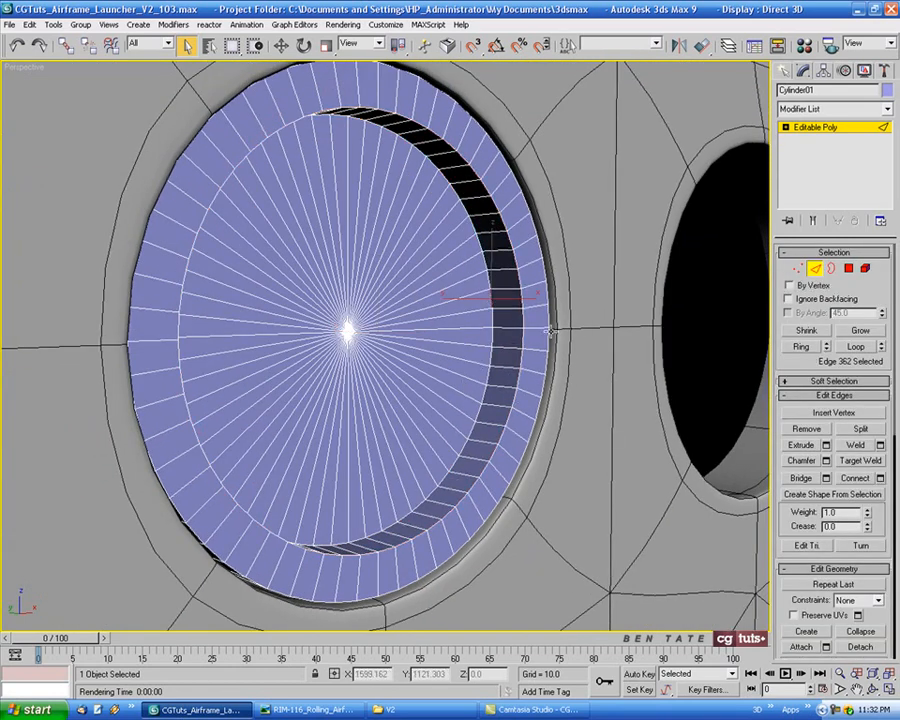
{"action": "left_click", "coordinate": [855, 347]}
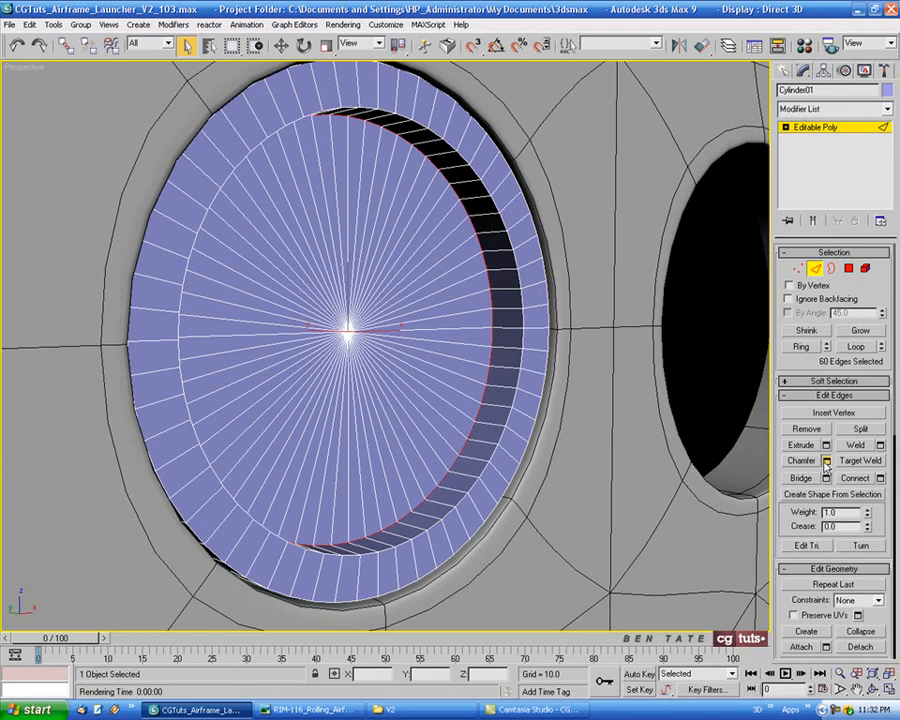
{"action": "left_click", "coordinate": [826, 460]}
{"action": "left_click_drag", "start_coordinate": [733, 362], "coordinate": [741, 418]}
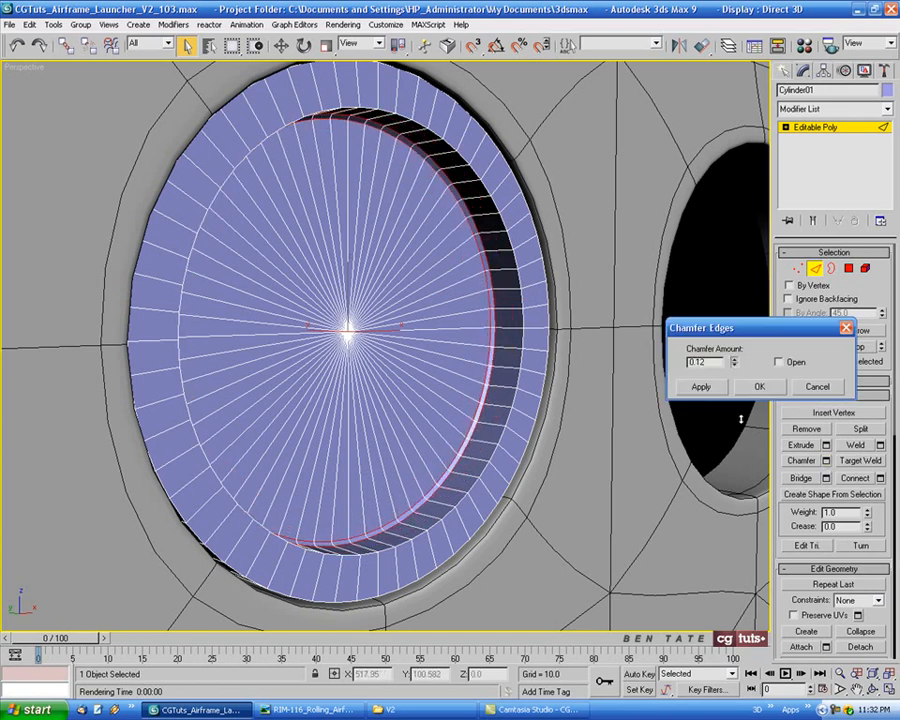
{"action": "left_click", "coordinate": [734, 359]}
{"action": "left_click", "coordinate": [734, 359]}
{"action": "left_click", "coordinate": [734, 359]}
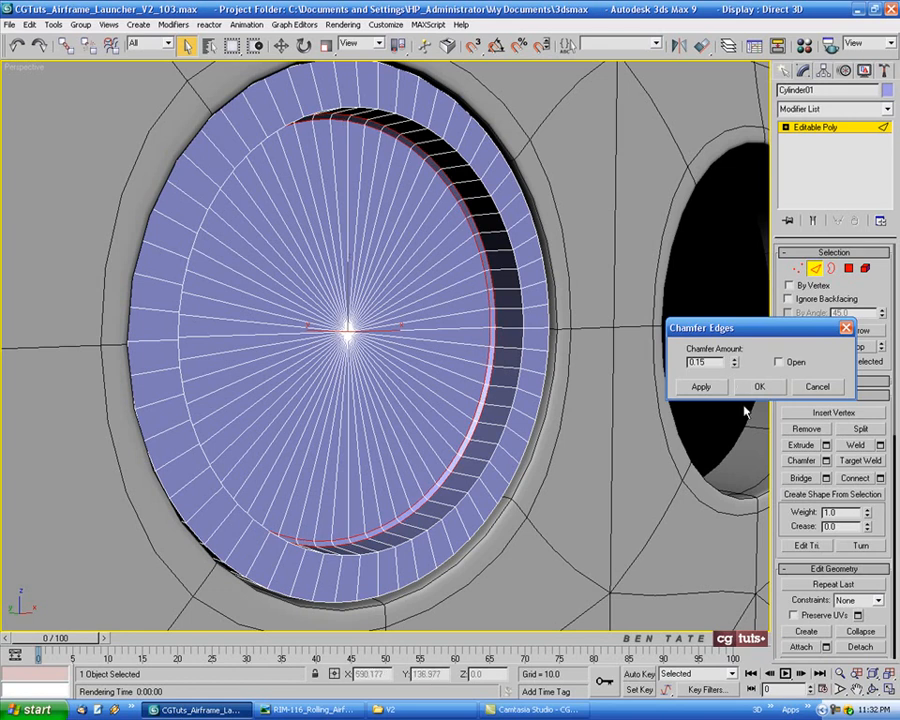
{"action": "left_click", "coordinate": [759, 388]}
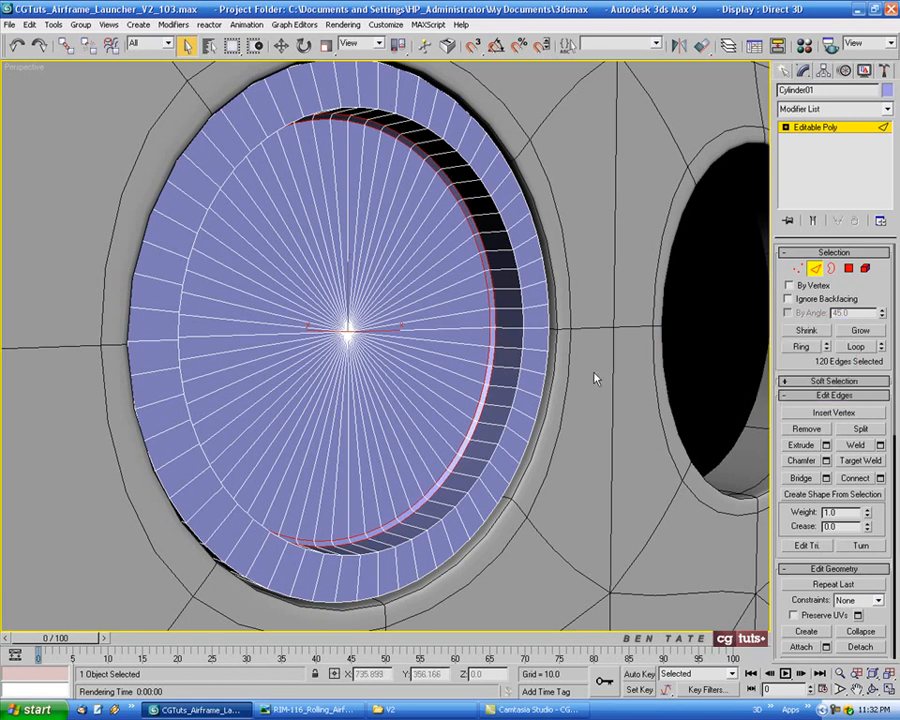
Select the outer rim edge loop of the cap and chamfer it by 0.08
{"action": "left_click", "coordinate": [523, 340]}
{"action": "left_click", "coordinate": [549, 339], "text": "ctrl"}
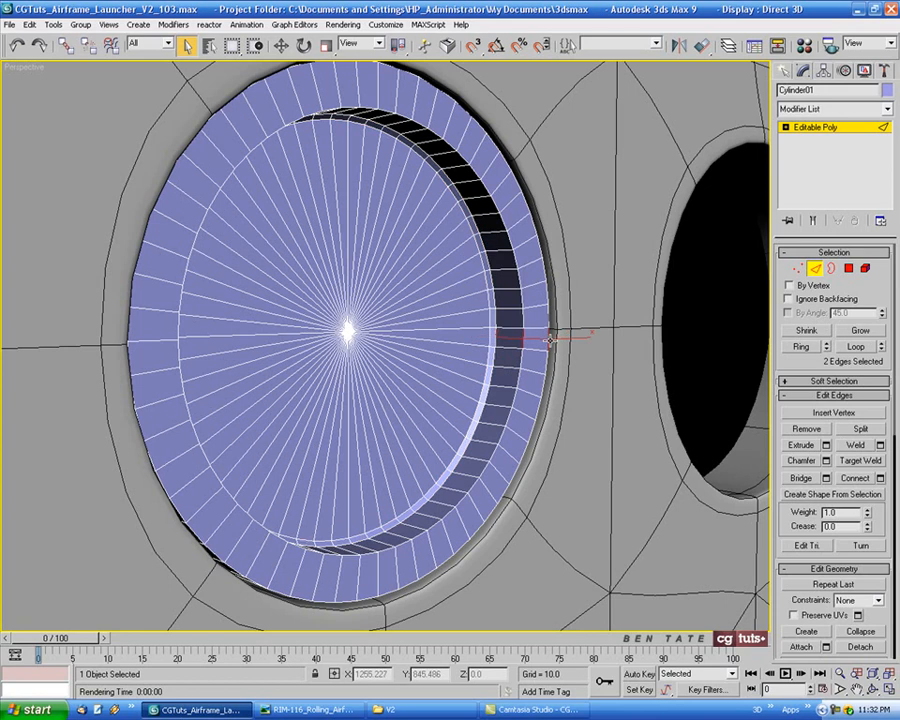
{"action": "left_click", "coordinate": [864, 352]}
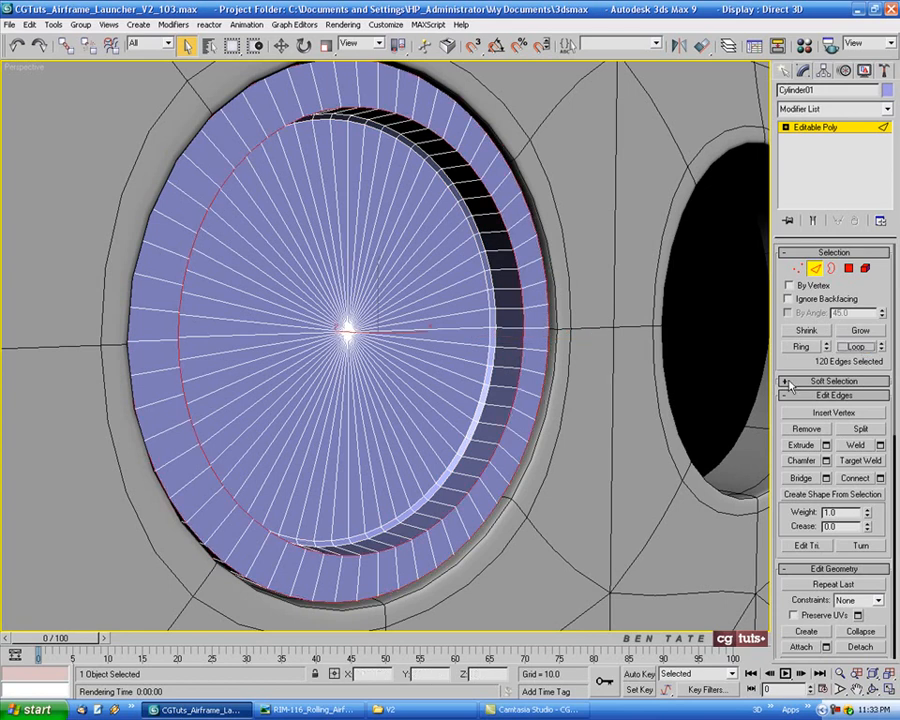
{"action": "left_click", "coordinate": [826, 461]}
{"action": "mouse_move", "coordinate": [735, 364]}
{"action": "left_mouse_down"}
{"action": "mouse_move", "coordinate": [736, 354]}
{"action": "mouse_move", "coordinate": [736, 363]}
{"action": "left_mouse_up"}
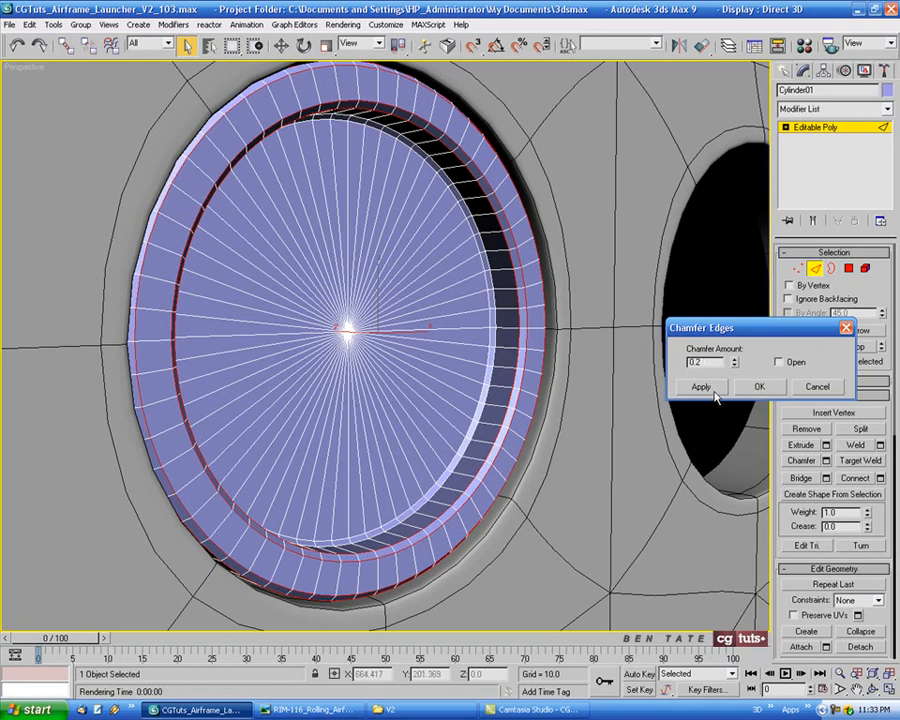
{"action": "left_click_drag", "start_coordinate": [735, 364], "coordinate": [736, 372]}
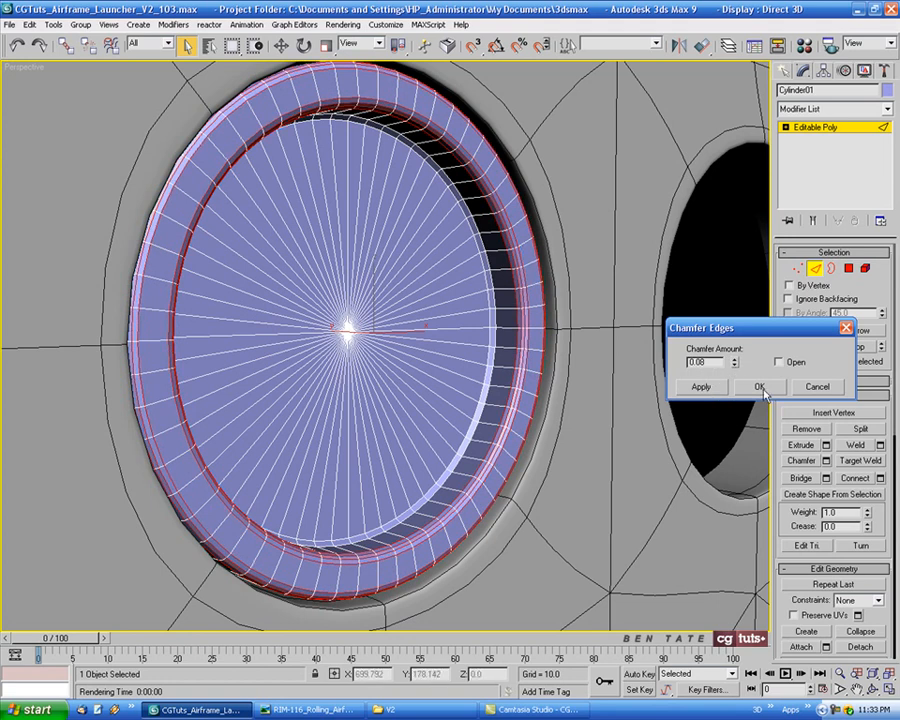
{"action": "left_click", "coordinate": [759, 386]}
Leave edge mode and add a Smooth modifier with Auto Smooth enabled
{"action": "middle_click_drag", "start_coordinate": [516, 414], "coordinate": [554, 402], "text": "alt"}
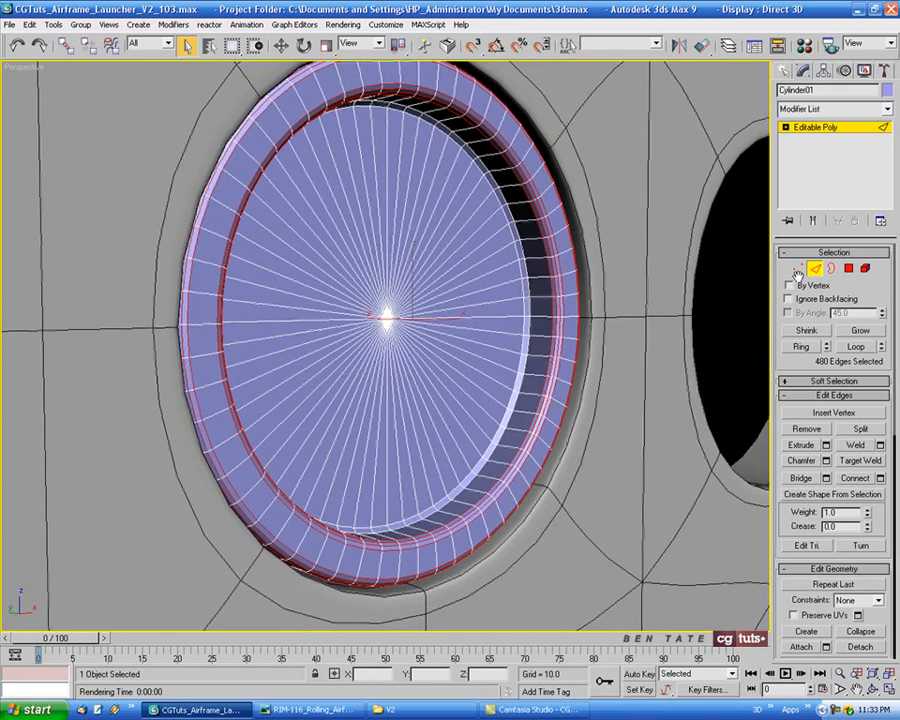
{"action": "left_click", "coordinate": [815, 272]}
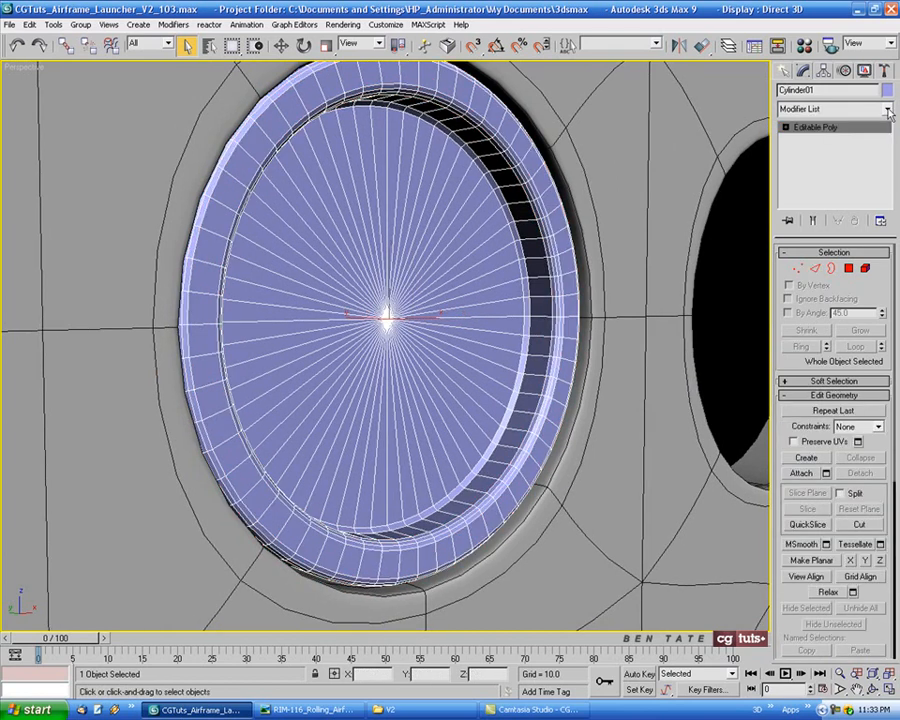
{"action": "left_click", "coordinate": [887, 108]}
{"action": "left_click_drag", "start_coordinate": [890, 150], "coordinate": [890, 420]}
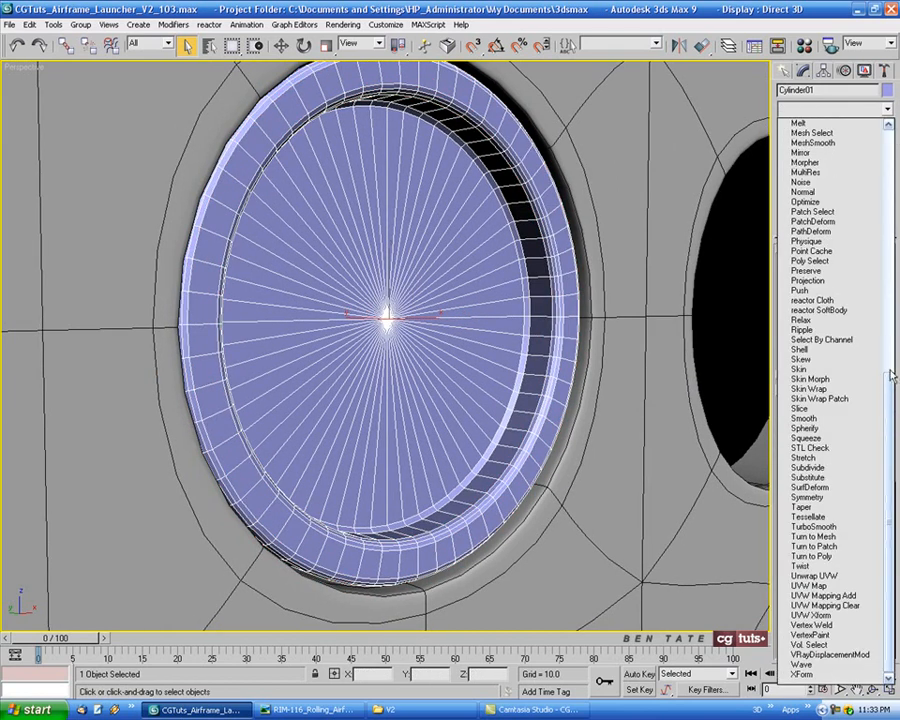
{"action": "left_click", "coordinate": [868, 418]}
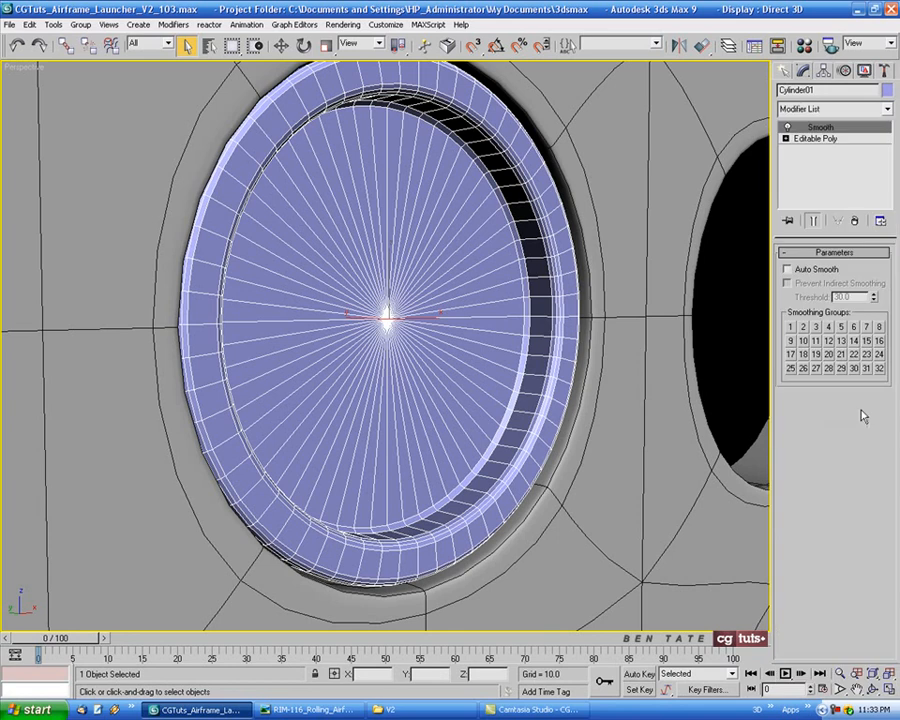
{"action": "left_click", "coordinate": [789, 272]}
Rename the cylinder as Barrel Cap01
{"action": "middle_click_drag", "start_coordinate": [616, 436], "coordinate": [594, 437], "text": "alt"}
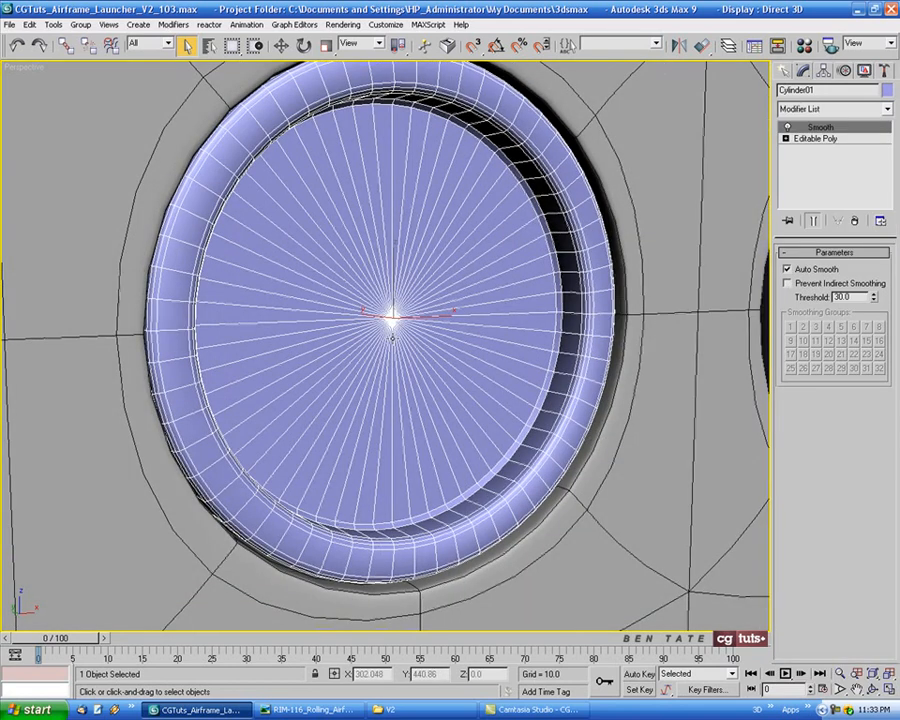
{"action": "middle_click_drag", "start_coordinate": [571, 343], "coordinate": [585, 354]}
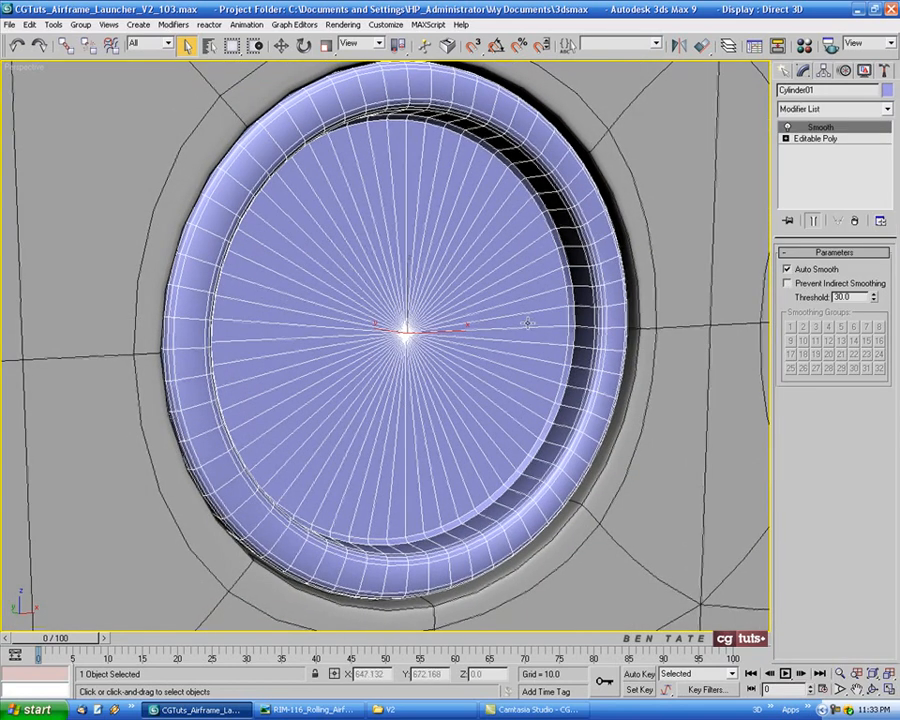
{"action": "middle_click_drag", "start_coordinate": [519, 318], "coordinate": [493, 323]}
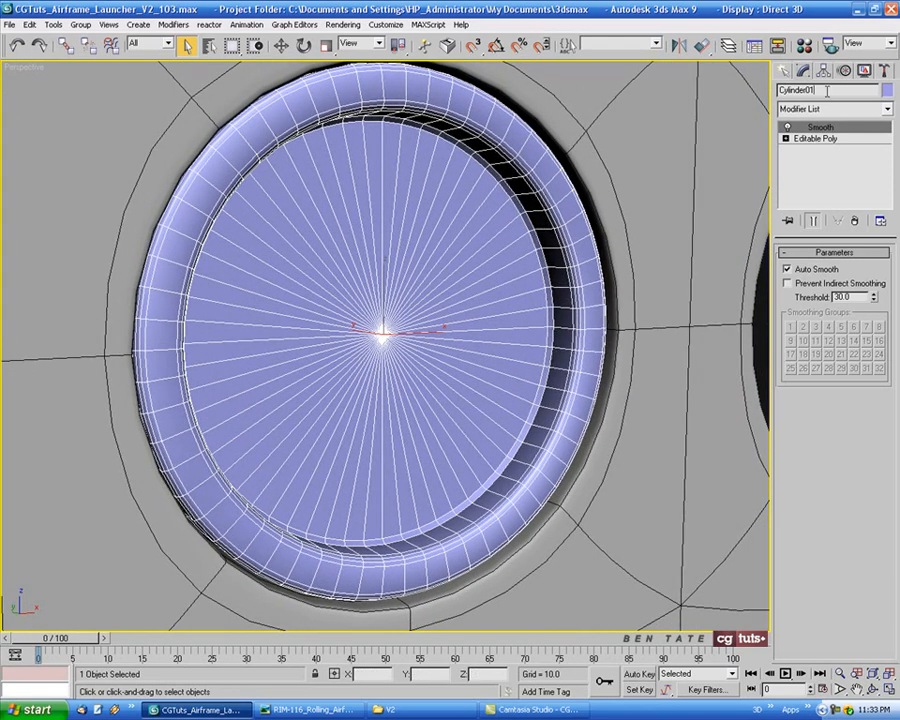
{"action": "left_click_drag", "start_coordinate": [828, 90], "coordinate": [753, 92]}
{"action": "type", "text": "Barrel Cap01"}
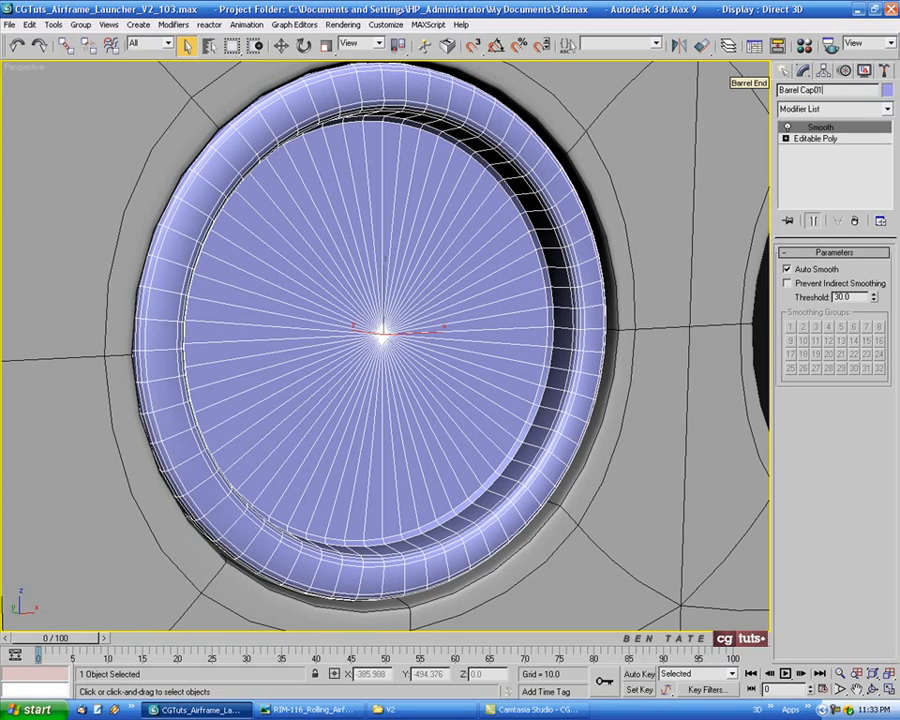
Set the barrel cap's object color to black
{"action": "scroll", "coordinate": [546, 377], "scroll_direction": "down", "scroll_amount": 4}
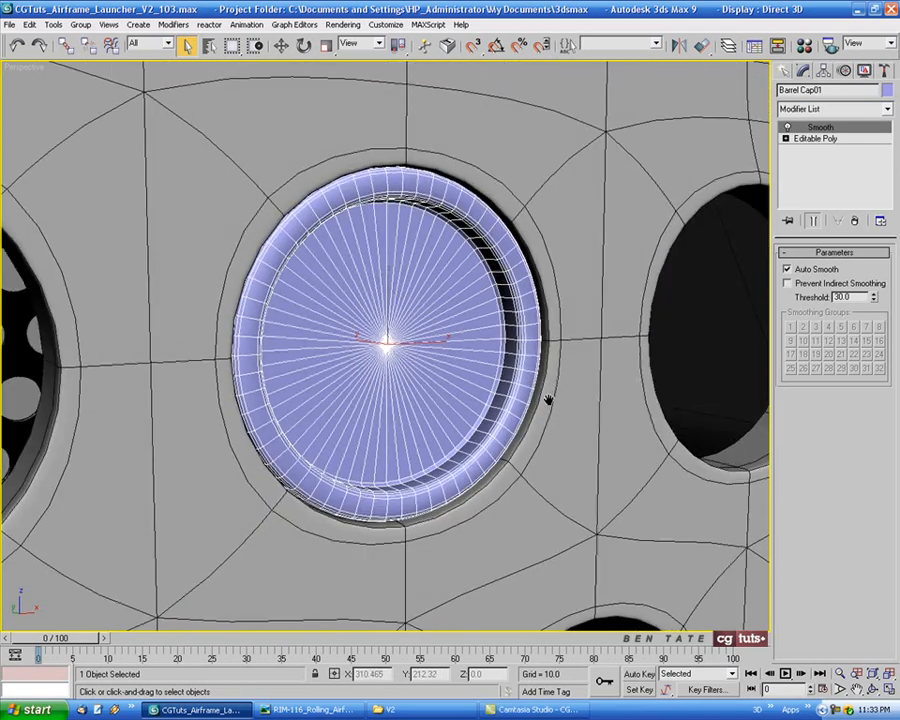
{"action": "middle_click_drag", "start_coordinate": [548, 400], "coordinate": [548, 415]}
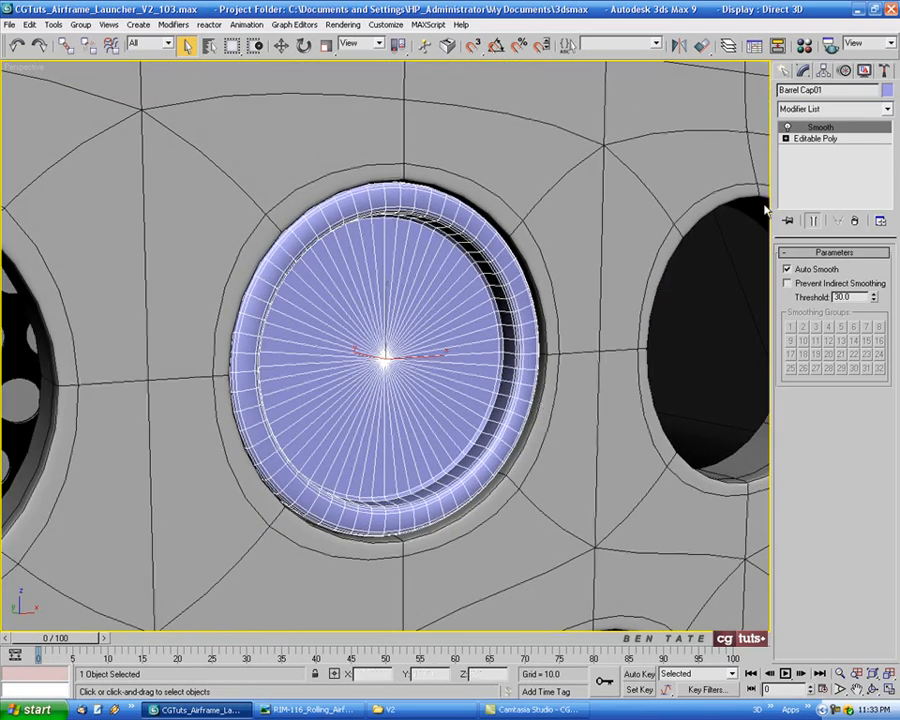
{"action": "left_click", "coordinate": [887, 90]}
{"action": "left_click", "coordinate": [556, 385]}
{"action": "left_click", "coordinate": [518, 431]}
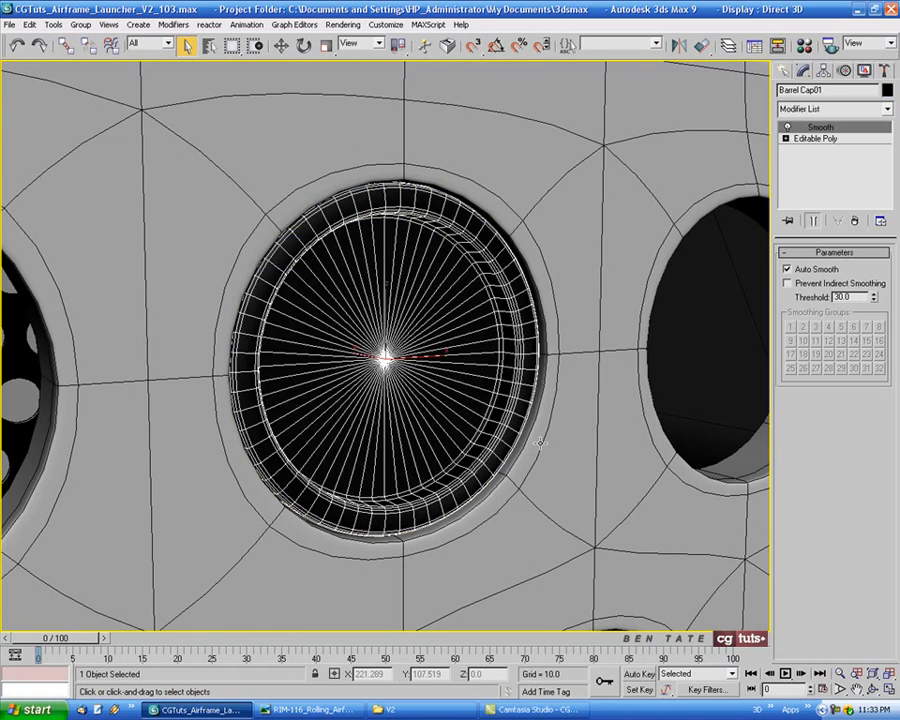
{"action": "key", "text": "m"}
{"action": "left_click", "coordinate": [96, 266]}
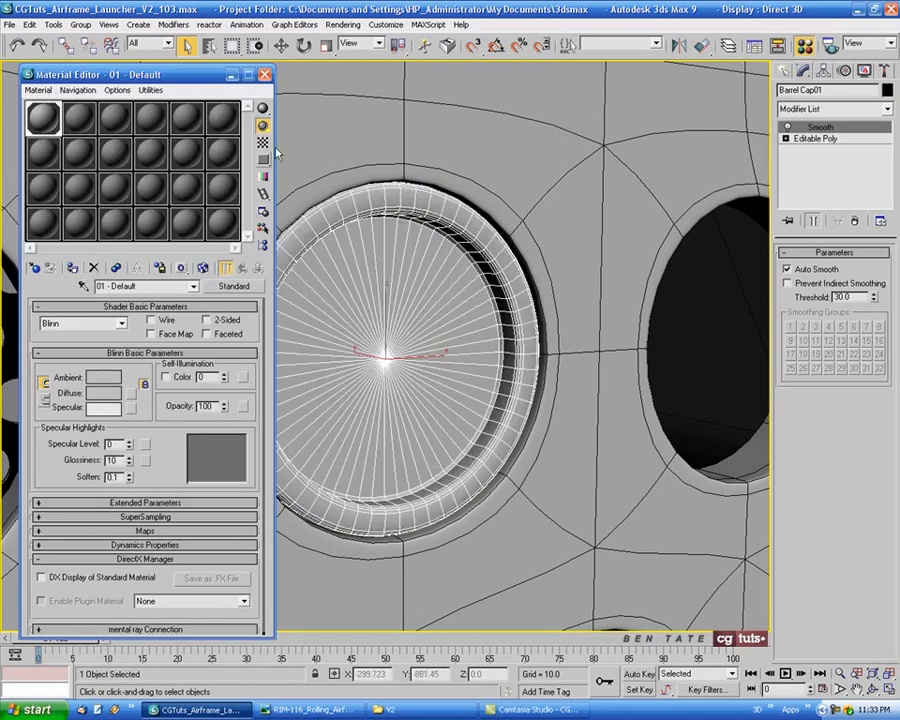
{"action": "left_click", "coordinate": [264, 73]}
Examine the launcher's honeycomb end panel closely in the reference photo
{"action": "left_click", "coordinate": [304, 710]}
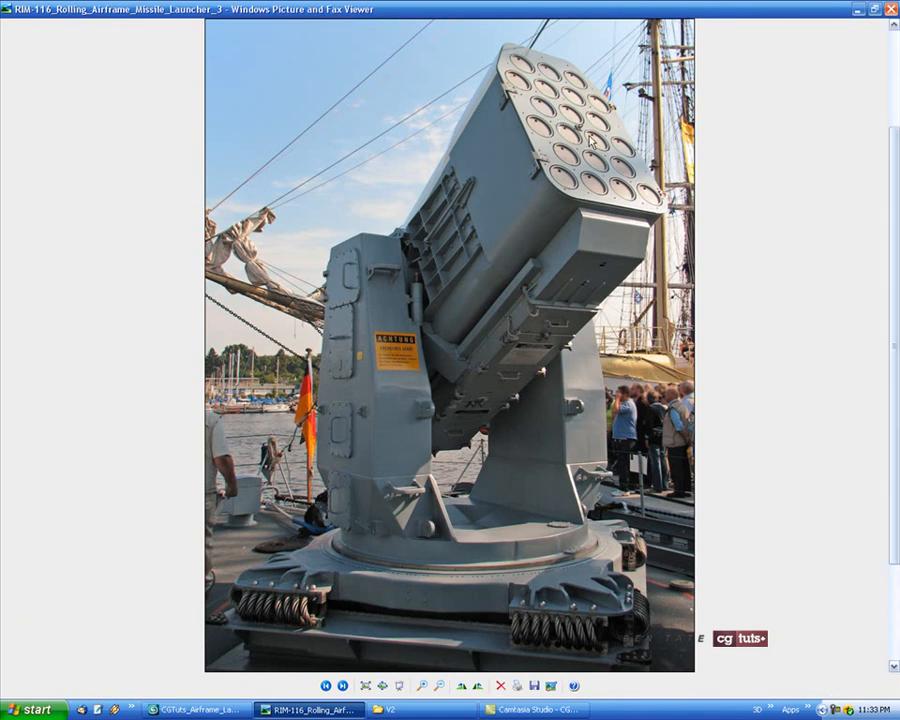
{"action": "scroll", "coordinate": [481, 320], "scroll_direction": "up", "scroll_amount": 2}
{"action": "scroll", "coordinate": [481, 320], "scroll_direction": "up", "scroll_amount": 3}
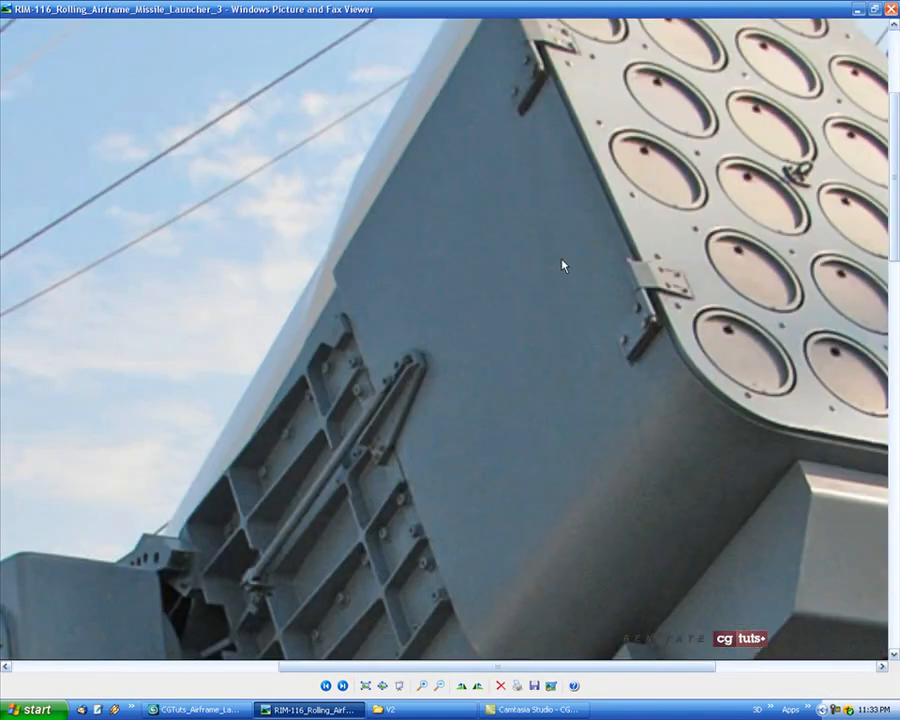
{"action": "left_click_drag", "start_coordinate": [561, 260], "coordinate": [236, 327]}
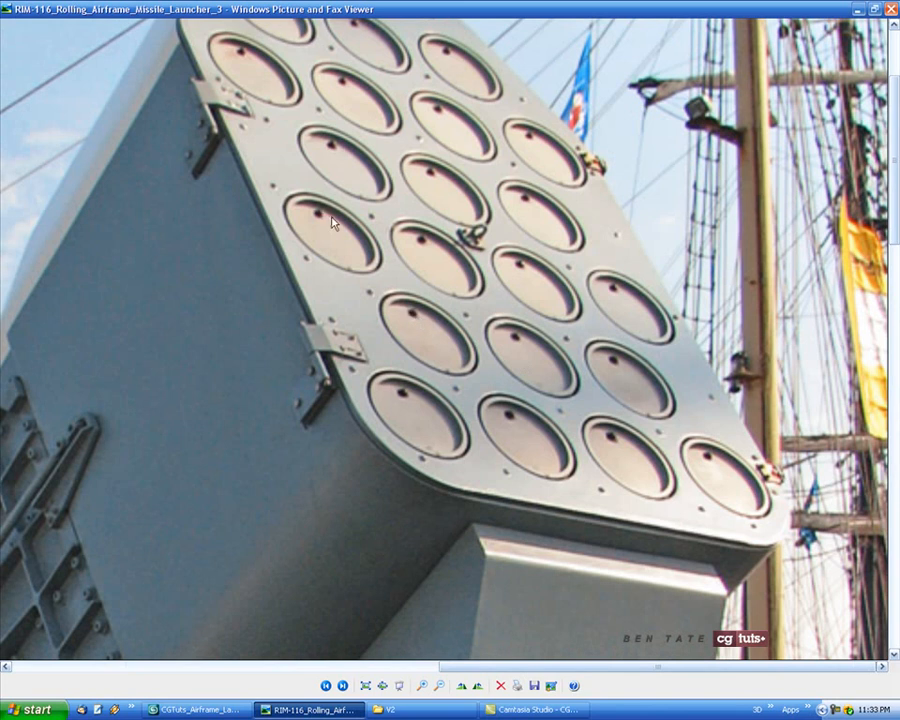
{"action": "key", "text": "alt+Tab"}
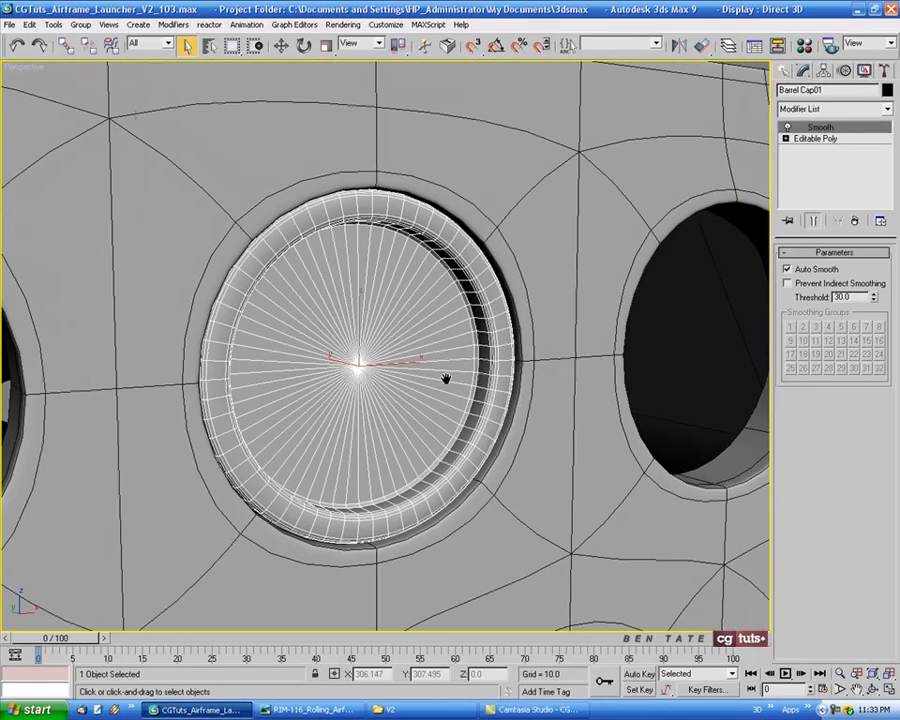
Create an OilTank in the front view near the top of the cap, about 0.83 radius, 2.7 height, 0.62 cap height
{"action": "middle_click_drag", "start_coordinate": [427, 384], "coordinate": [420, 386]}
{"action": "key", "text": "alt+w"}
{"action": "right_click", "coordinate": [599, 228]}
{"action": "key", "text": "alt+w"}
{"action": "middle_click_drag", "start_coordinate": [527, 258], "coordinate": [527, 275]}
{"action": "left_click", "coordinate": [787, 70]}
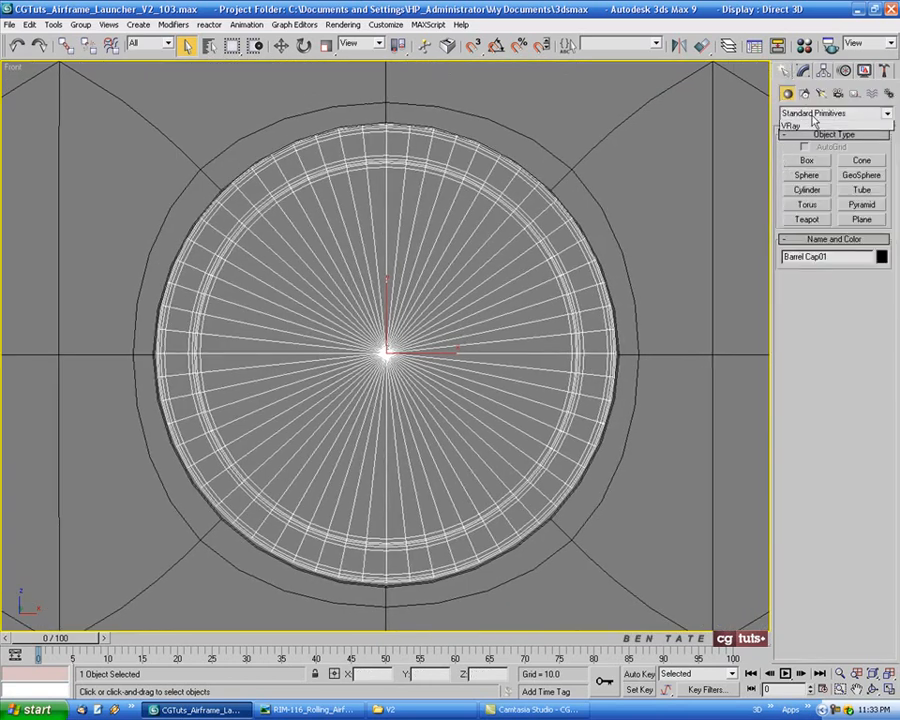
{"action": "left_click", "coordinate": [835, 113]}
{"action": "left_click", "coordinate": [814, 133]}
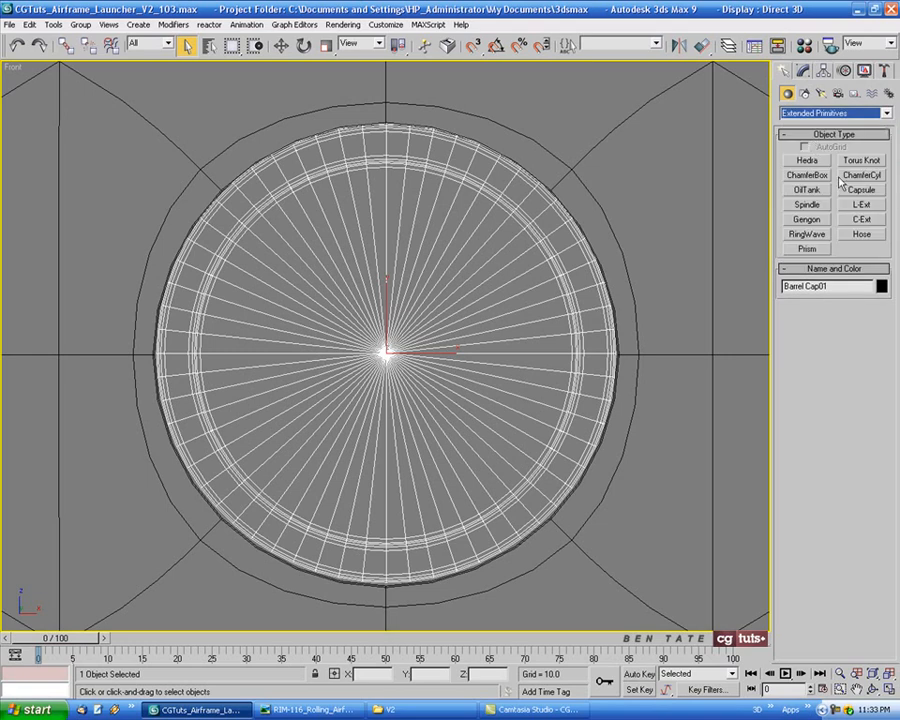
{"action": "left_click", "coordinate": [818, 192]}
{"action": "middle_click_drag", "start_coordinate": [500, 290], "coordinate": [483, 287]}
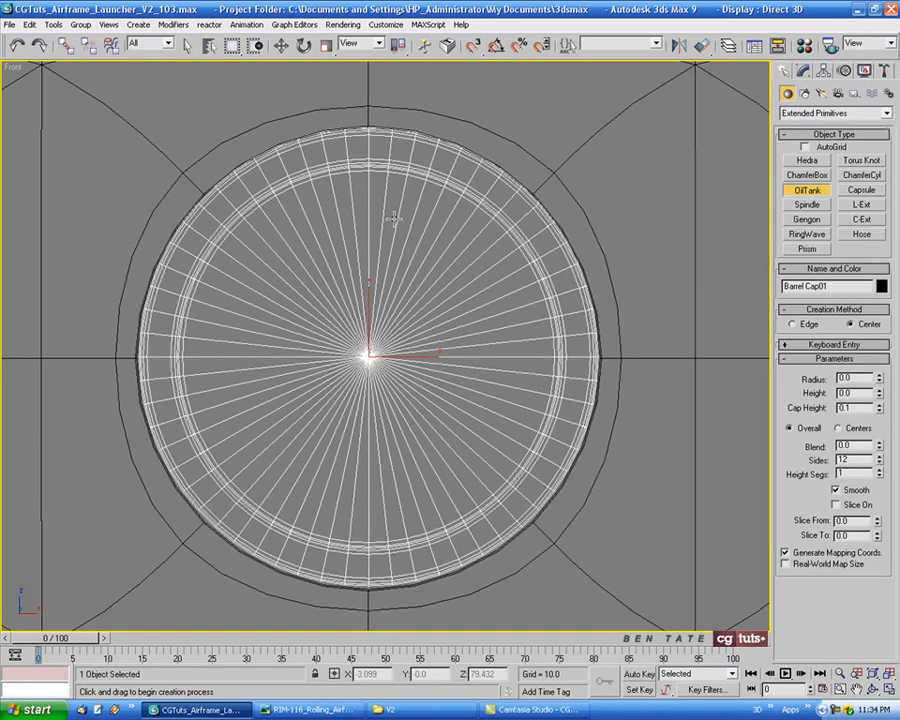
{"action": "left_click_drag", "start_coordinate": [369, 218], "coordinate": [369, 238]}
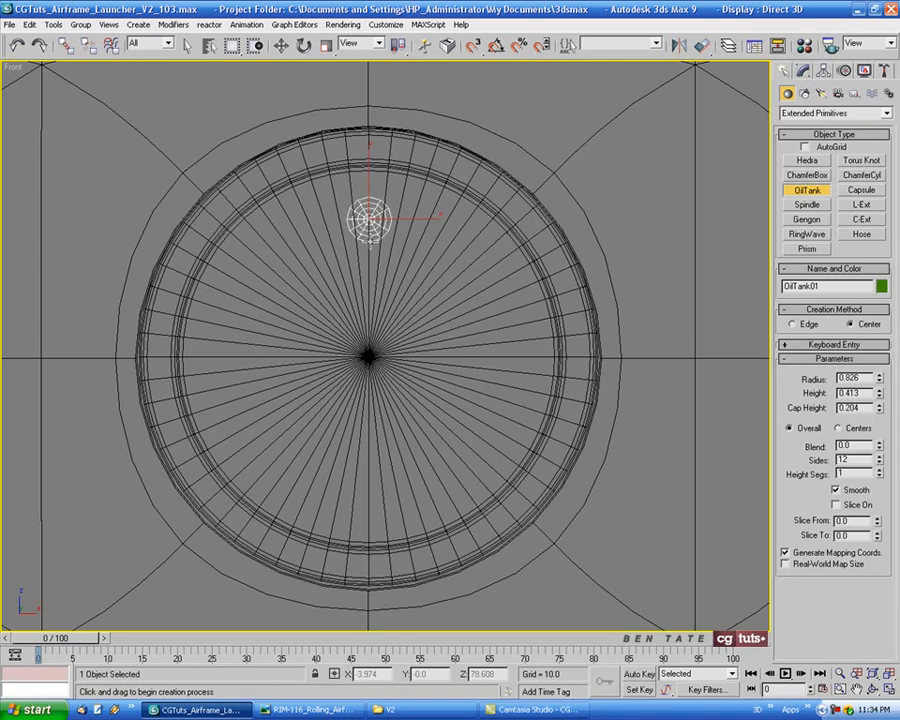
{"action": "left_click", "coordinate": [375, 179]}
{"action": "left_click", "coordinate": [376, 170]}
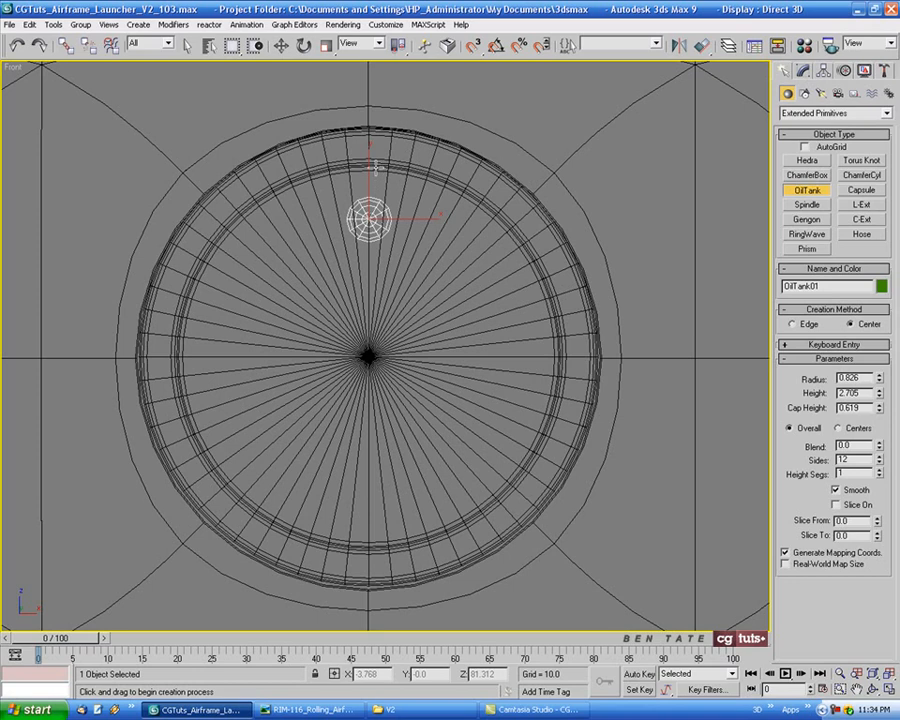
Move the OilTank in the left view so it sits against the face of the barrel cap
{"action": "left_click", "coordinate": [283, 46]}
{"action": "key", "text": "alt+w"}
{"action": "right_click", "coordinate": [261, 487]}
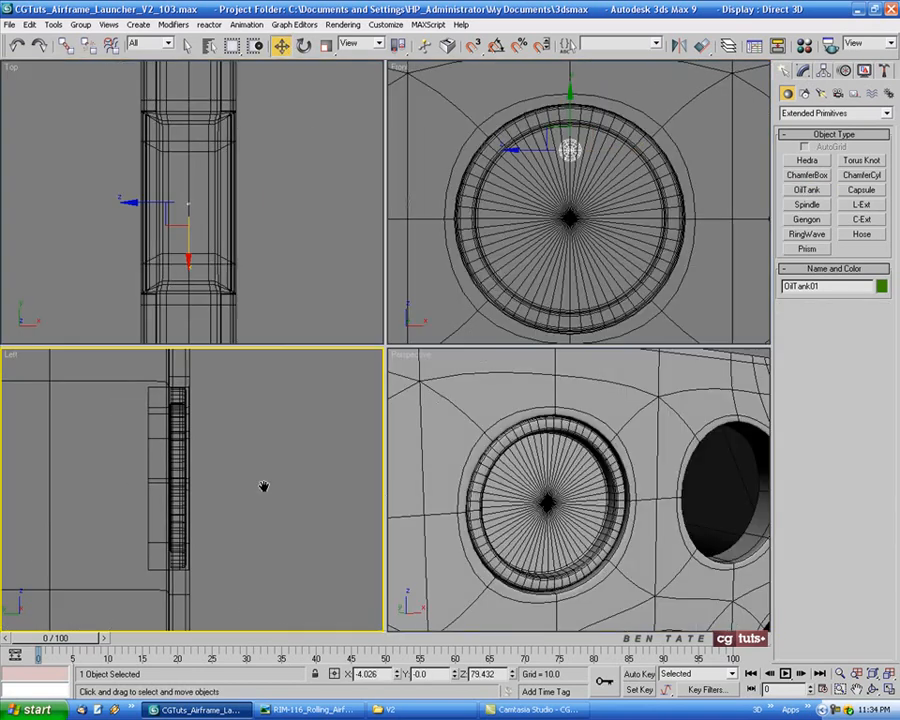
{"action": "key", "text": "alt+w"}
{"action": "scroll", "coordinate": [359, 452], "scroll_direction": "down", "scroll_amount": 10}
{"action": "middle_click_drag", "start_coordinate": [333, 444], "coordinate": [376, 416]}
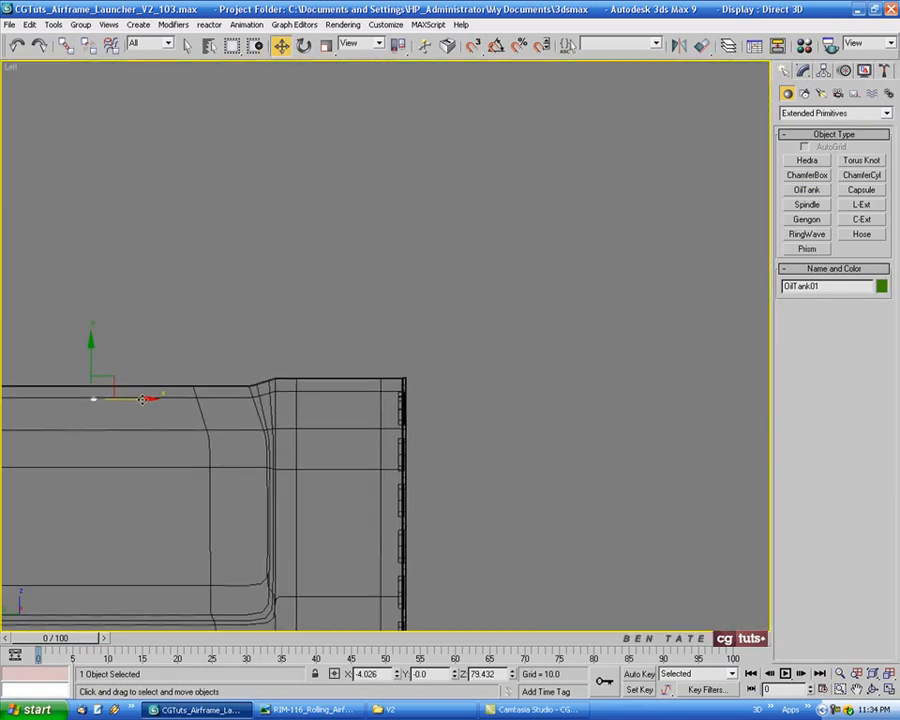
{"action": "left_click_drag", "start_coordinate": [141, 401], "coordinate": [446, 403]}
{"action": "scroll", "coordinate": [404, 400], "scroll_direction": "up", "scroll_amount": 12}
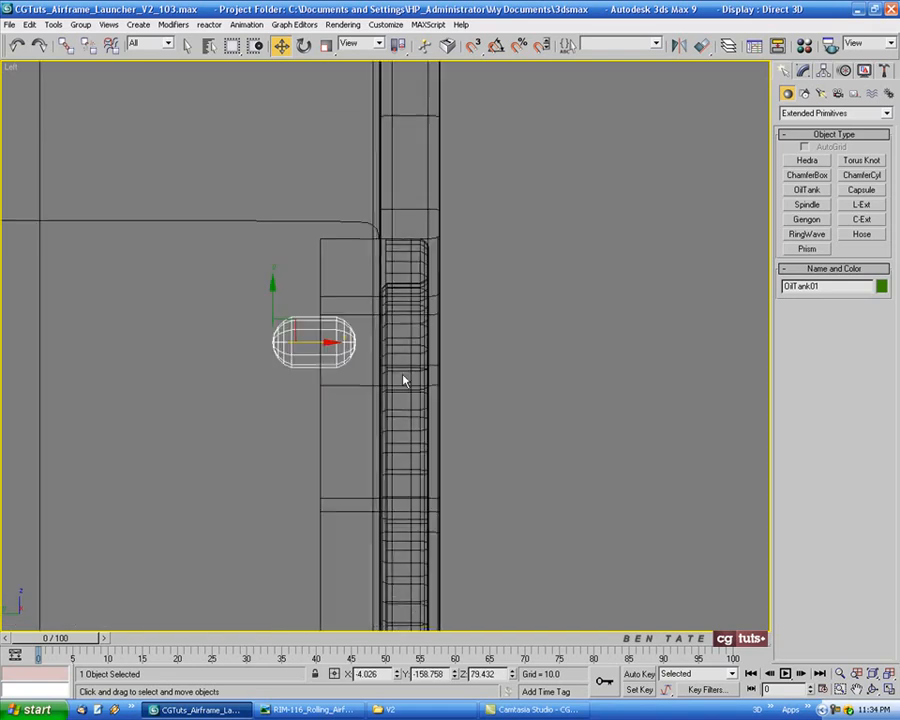
{"action": "middle_click_drag", "start_coordinate": [398, 356], "coordinate": [348, 377]}
{"action": "left_click_drag", "start_coordinate": [282, 366], "coordinate": [367, 364]}
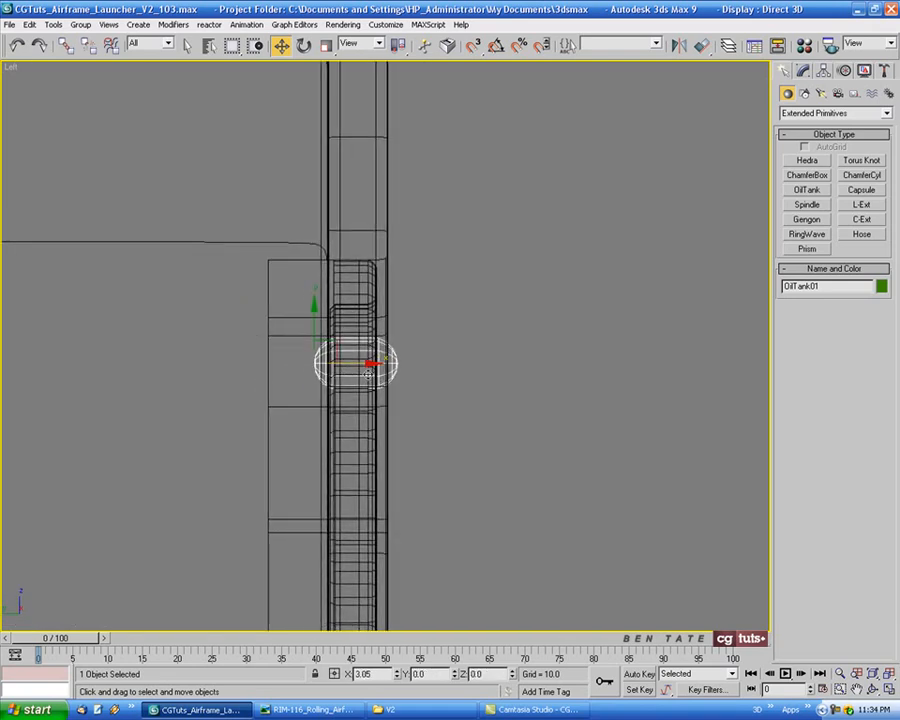
Set the OilTank's radius to 0.8 and reduce its height to about 2.68
{"action": "key", "text": "alt+w"}
{"action": "right_click", "coordinate": [631, 507]}
{"action": "key", "text": "alt+w"}
{"action": "middle_click_drag", "start_coordinate": [446, 333], "coordinate": [476, 358], "text": "alt"}
{"action": "scroll", "coordinate": [372, 297], "scroll_direction": "up", "scroll_amount": 6}
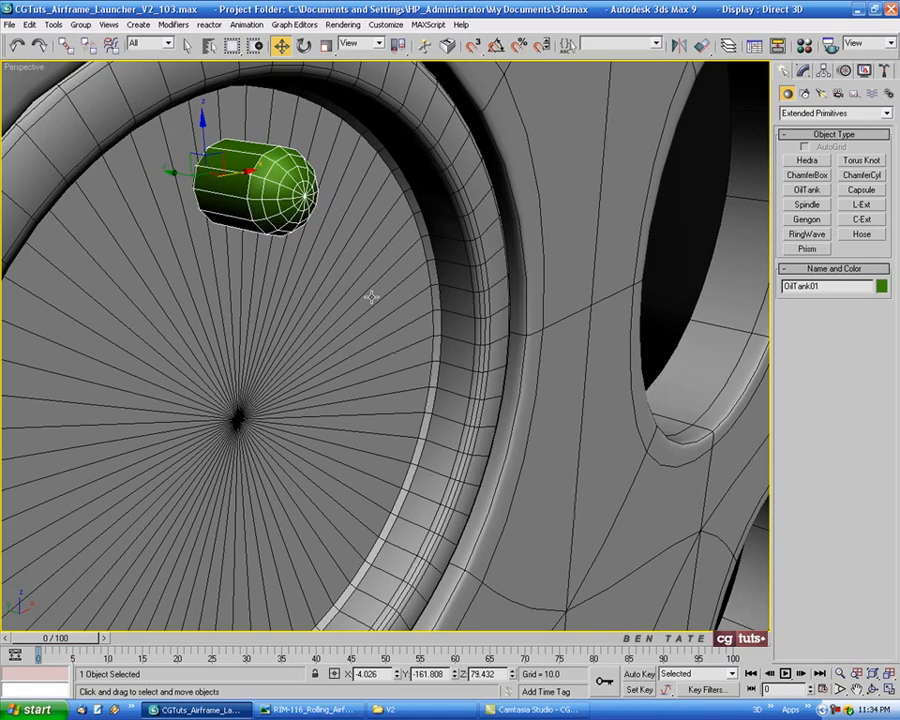
{"action": "middle_click_drag", "start_coordinate": [372, 297], "coordinate": [492, 433]}
{"action": "left_click_drag", "start_coordinate": [316, 320], "coordinate": [274, 302]}
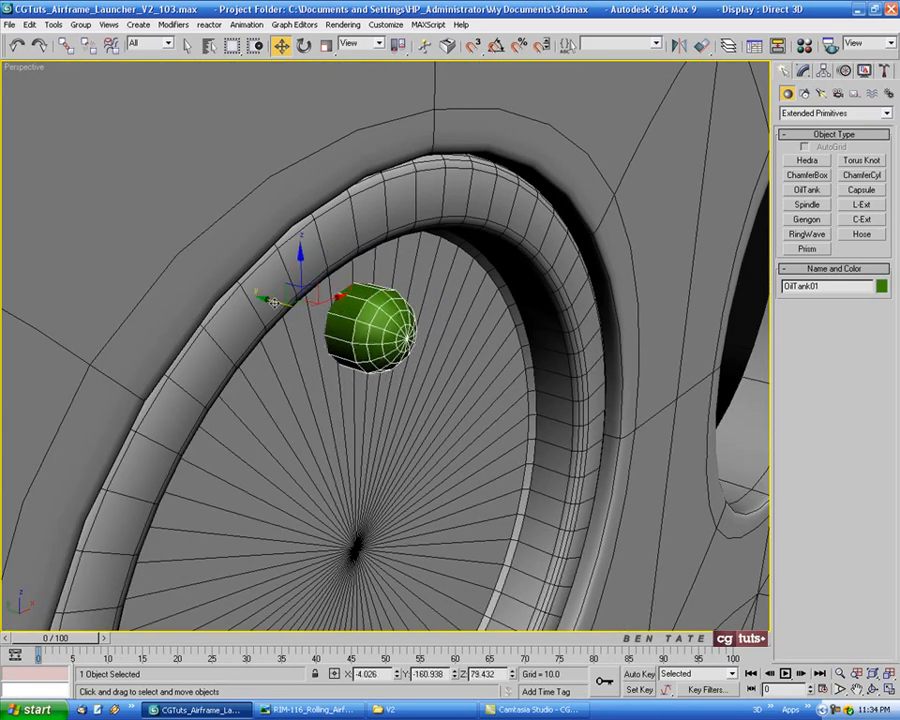
{"action": "mouse_move", "coordinate": [450, 453]}
{"action": "middle_mouse_down", "text": "alt"}
{"action": "mouse_move", "coordinate": [454, 376]}
{"action": "mouse_move", "coordinate": [404, 356]}
{"action": "mouse_move", "coordinate": [315, 390]}
{"action": "mouse_move", "coordinate": [309, 422]}
{"action": "mouse_move", "coordinate": [467, 450]}
{"action": "middle_mouse_up", "text": "alt"}
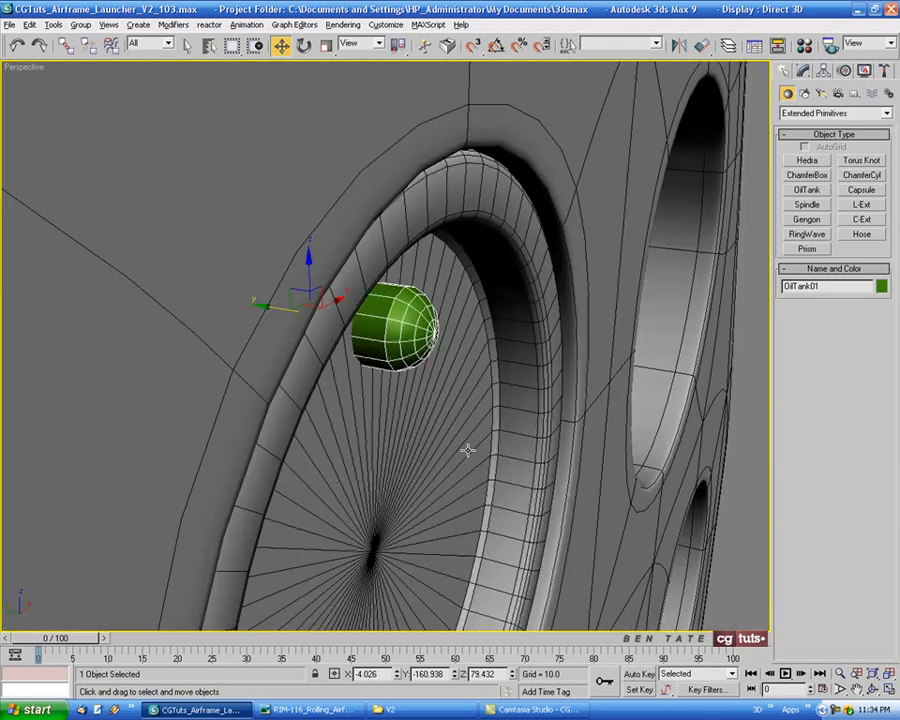
{"action": "left_click", "coordinate": [811, 72]}
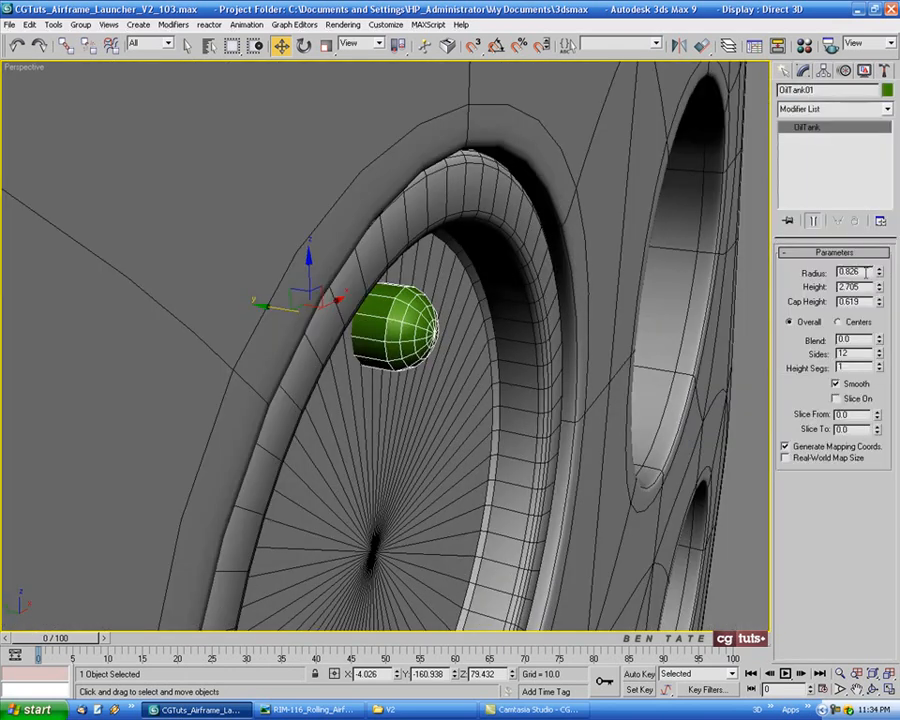
{"action": "left_click_drag", "start_coordinate": [865, 273], "coordinate": [803, 276]}
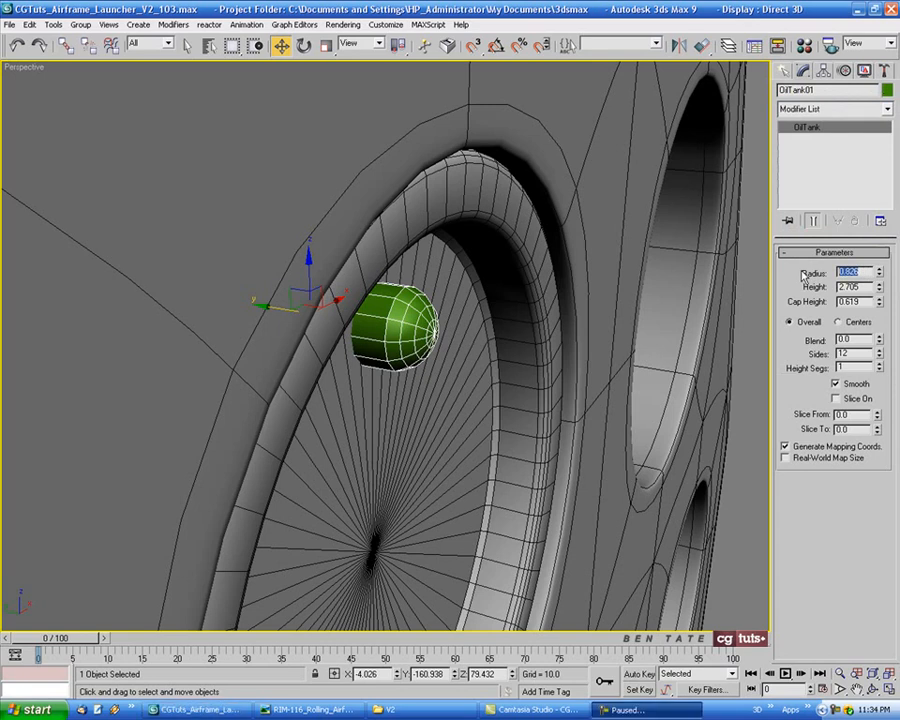
{"action": "type", "text": "1"}
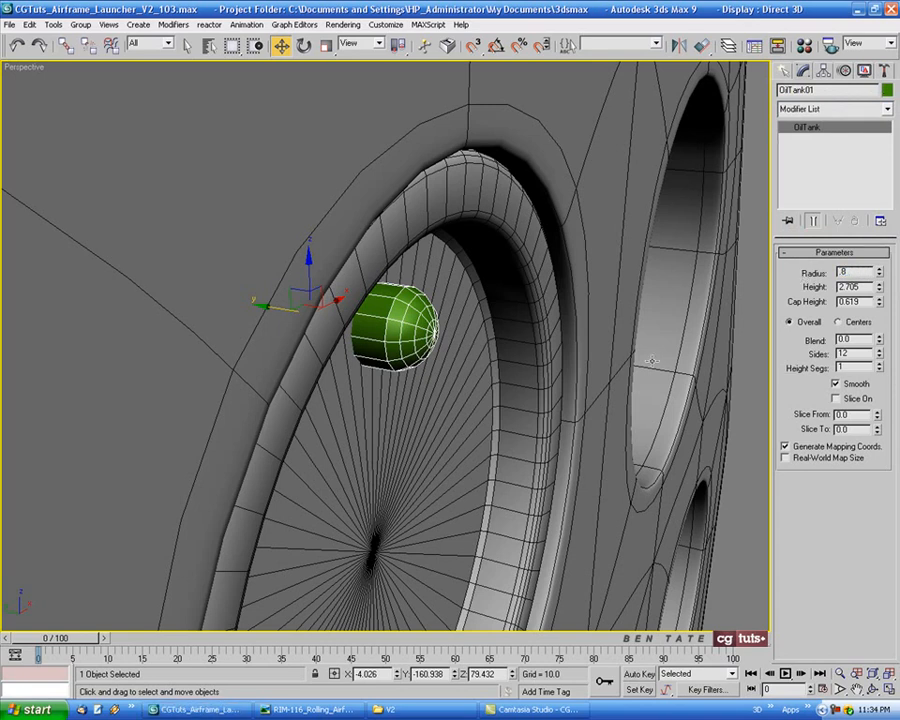
{"action": "middle_click_drag", "start_coordinate": [652, 360], "coordinate": [732, 350], "text": "alt"}
{"action": "left_click_drag", "start_coordinate": [879, 296], "coordinate": [881, 292]}
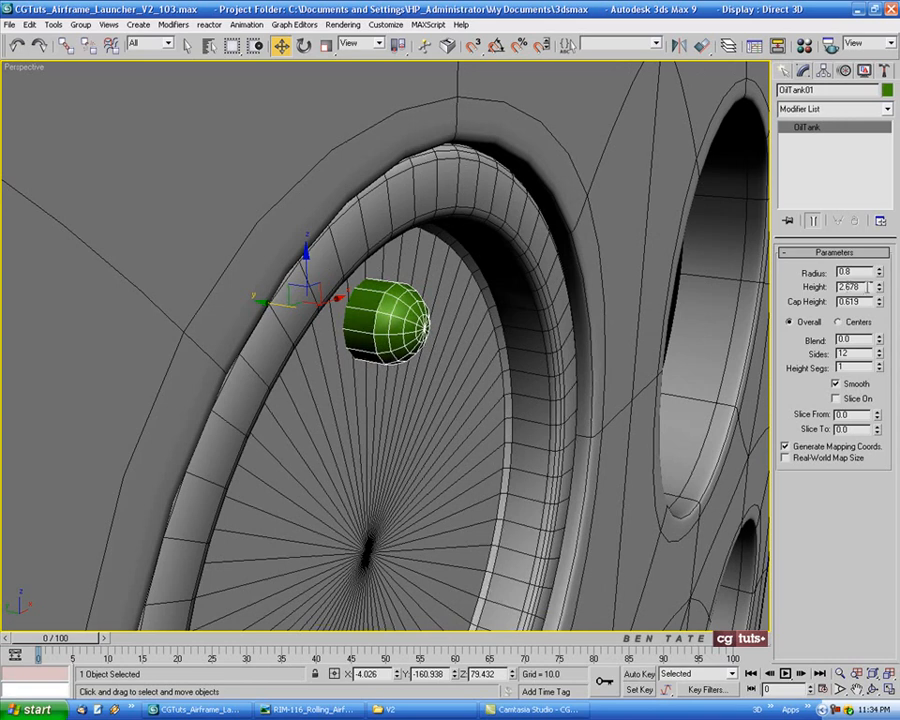
Set the OilTank's height to 2.5 and its cap height to 0.35
{"action": "double_click", "coordinate": [868, 286]}
{"action": "type", "text": "2.5"}
{"action": "key", "text": "Return"}
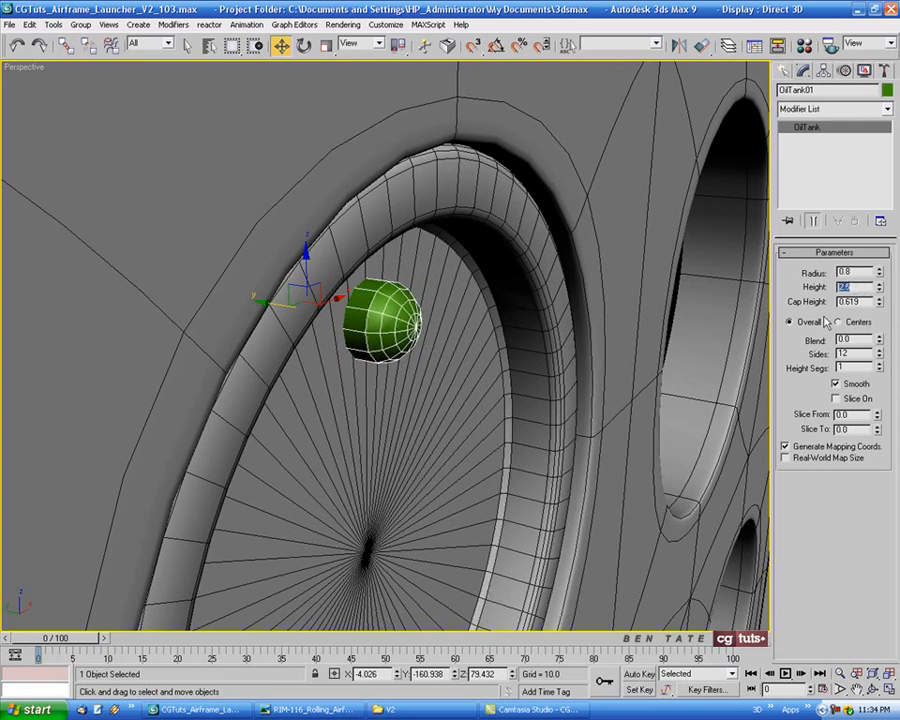
{"action": "left_click_drag", "start_coordinate": [880, 307], "coordinate": [876, 320]}
{"action": "key", "text": "alt+w"}
{"action": "middle_click", "coordinate": [229, 514]}
{"action": "key", "text": "alt+w"}
{"action": "middle_click_drag", "start_coordinate": [307, 325], "coordinate": [386, 321]}
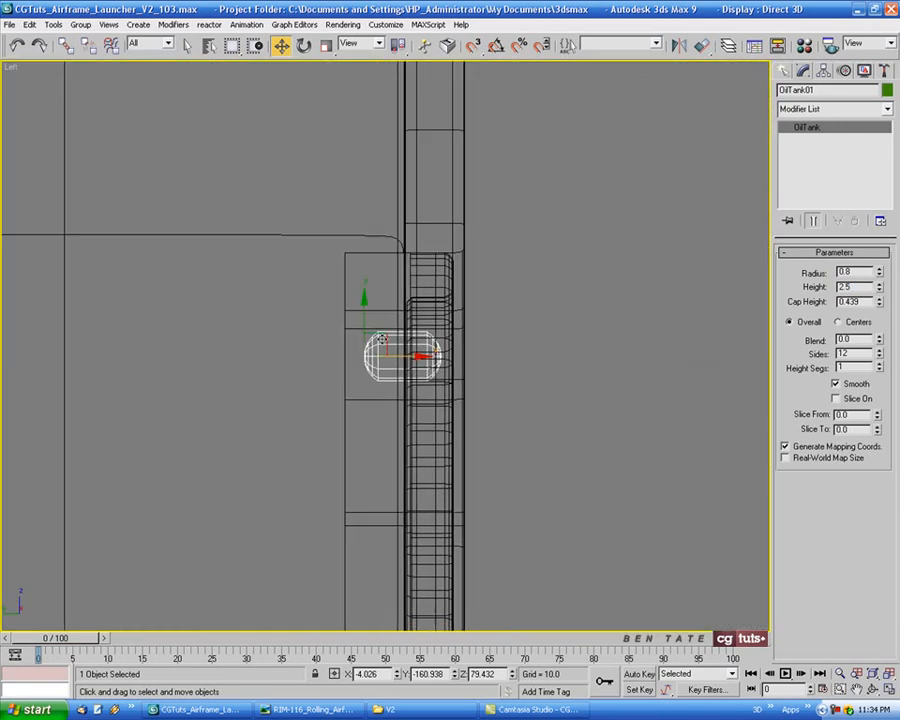
{"action": "scroll", "coordinate": [386, 321], "scroll_direction": "up", "scroll_amount": 3}
{"action": "left_click_drag", "start_coordinate": [878, 304], "coordinate": [878, 308]}
{"action": "type", "text": ".35"}
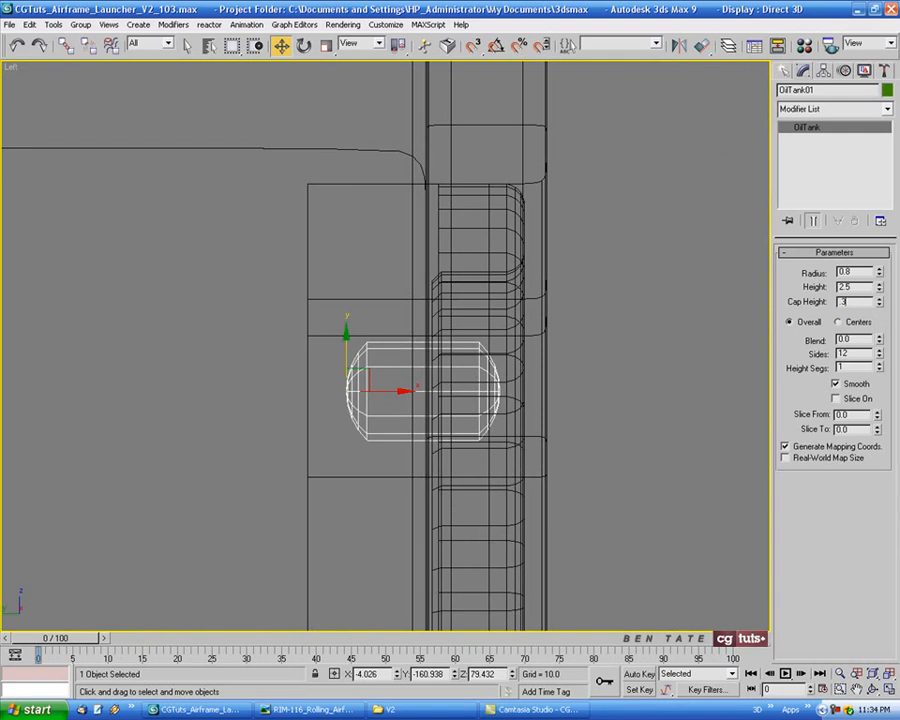
{"action": "key", "text": "Return"}
Set the OilTank's number of sides to 20
{"action": "middle_click_drag", "start_coordinate": [617, 373], "coordinate": [462, 346]}
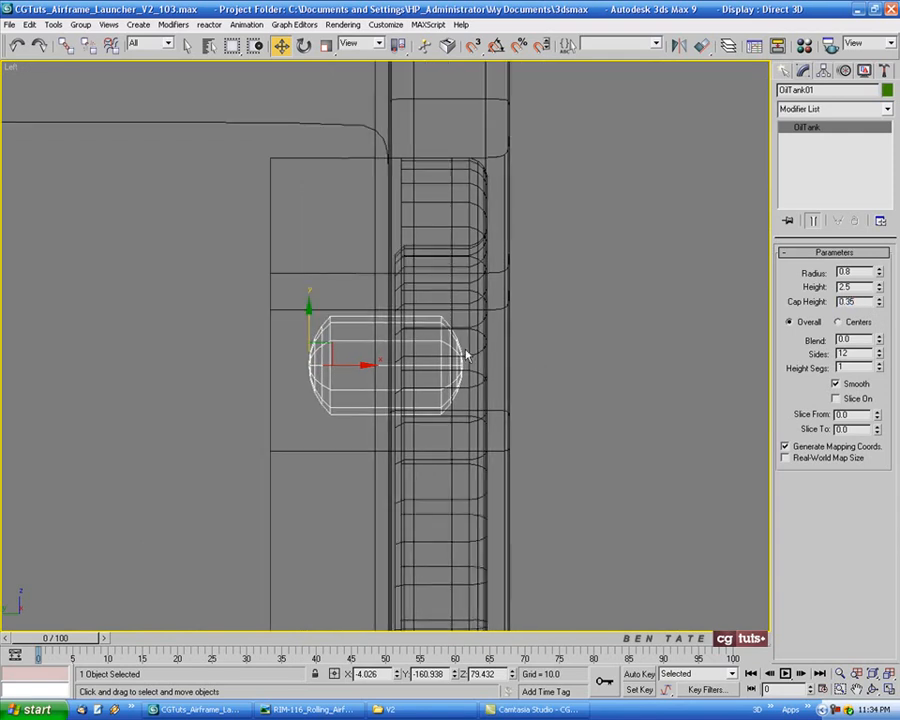
{"action": "right_click", "coordinate": [450, 340]}
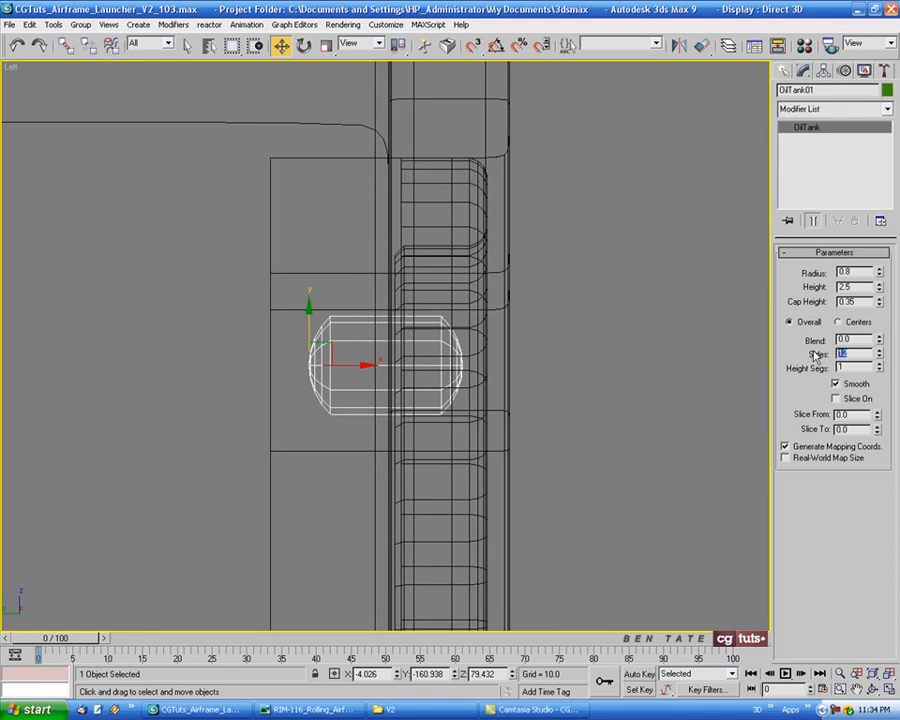
{"action": "type", "text": "20"}
{"action": "key", "text": "Return"}
Convert the OilTank to an Editable Poly
{"action": "scroll", "coordinate": [420, 386], "scroll_direction": "up", "scroll_amount": 2}
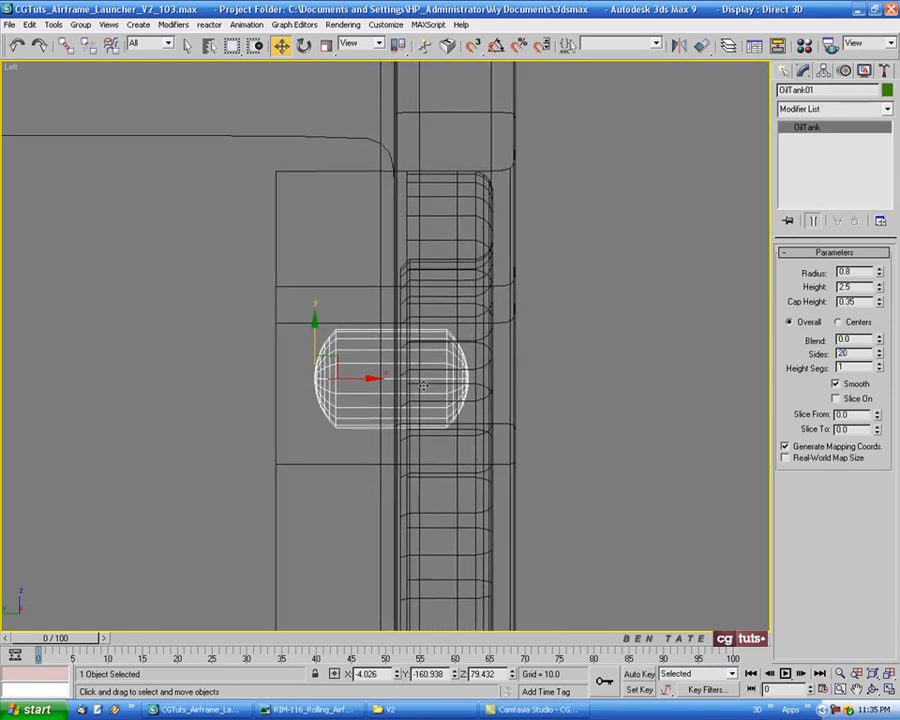
{"action": "right_click", "coordinate": [420, 386]}
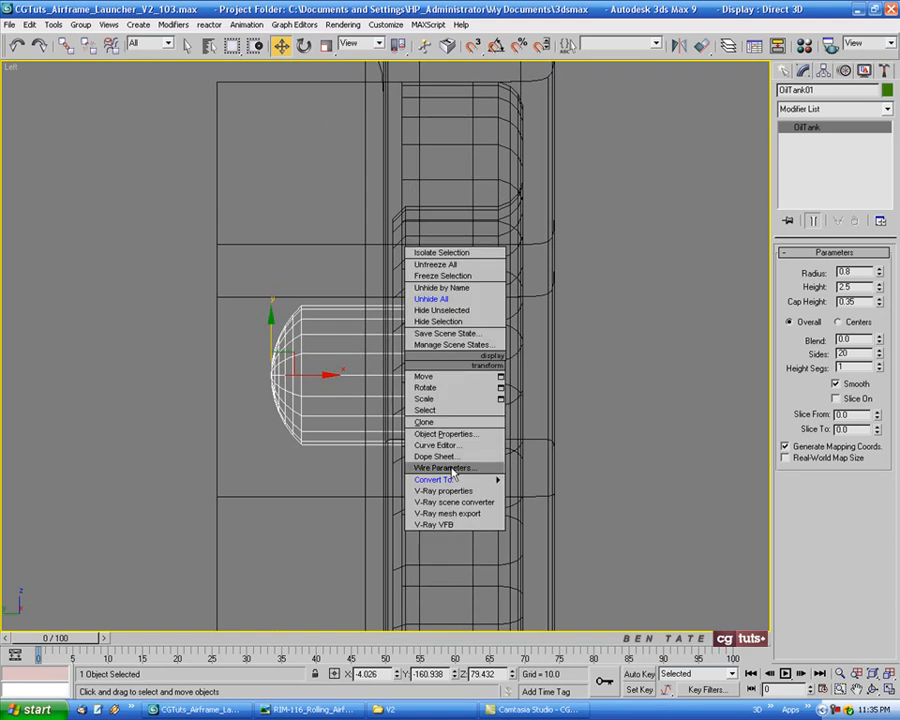
{"action": "mouse_move", "coordinate": [454, 530]}
{"action": "left_click", "coordinate": [550, 542]}
{"action": "middle_click_drag", "start_coordinate": [646, 372], "coordinate": [624, 369]}
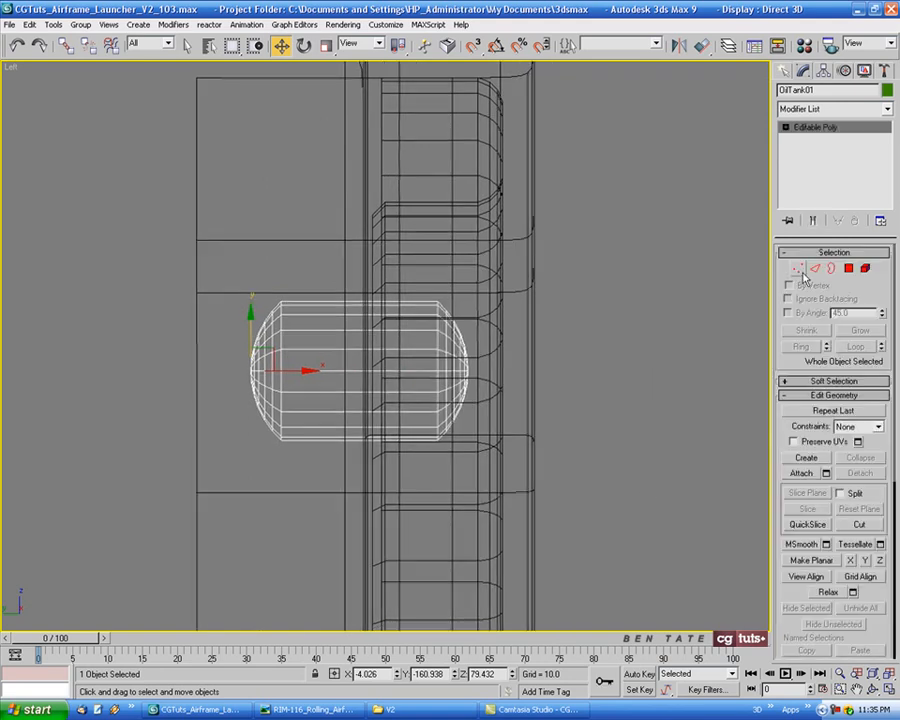
Delete the vertices of the OilTank's rear dome, keeping the rim vertices of the cylindrical body
{"action": "left_click", "coordinate": [797, 268]}
{"action": "left_click_drag", "start_coordinate": [218, 474], "coordinate": [278, 599]}
{"action": "middle_click_drag", "start_coordinate": [342, 507], "coordinate": [371, 519]}
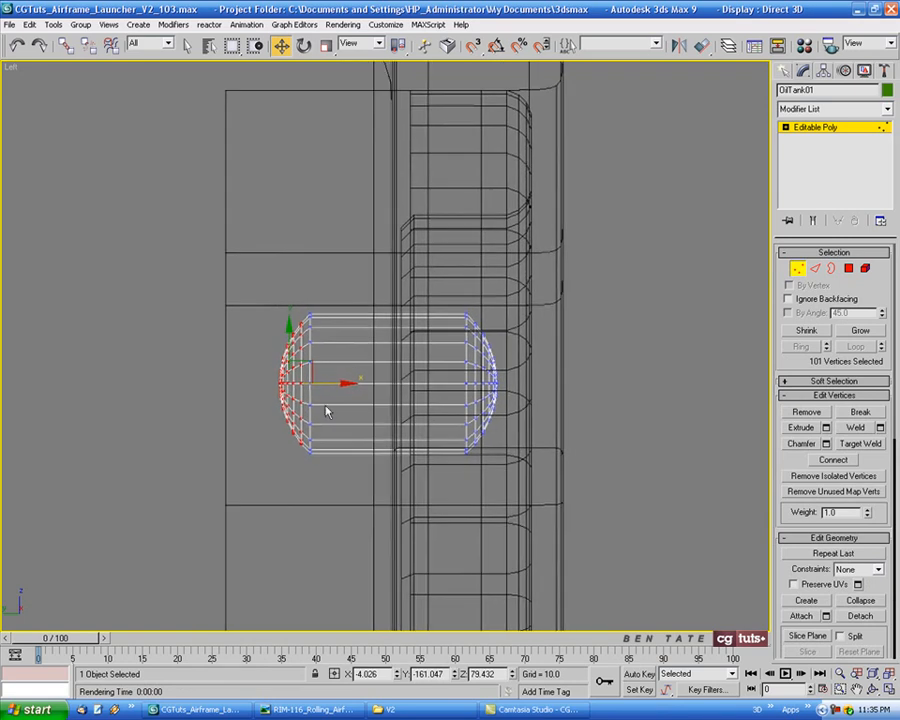
{"action": "key", "text": "Delete"}
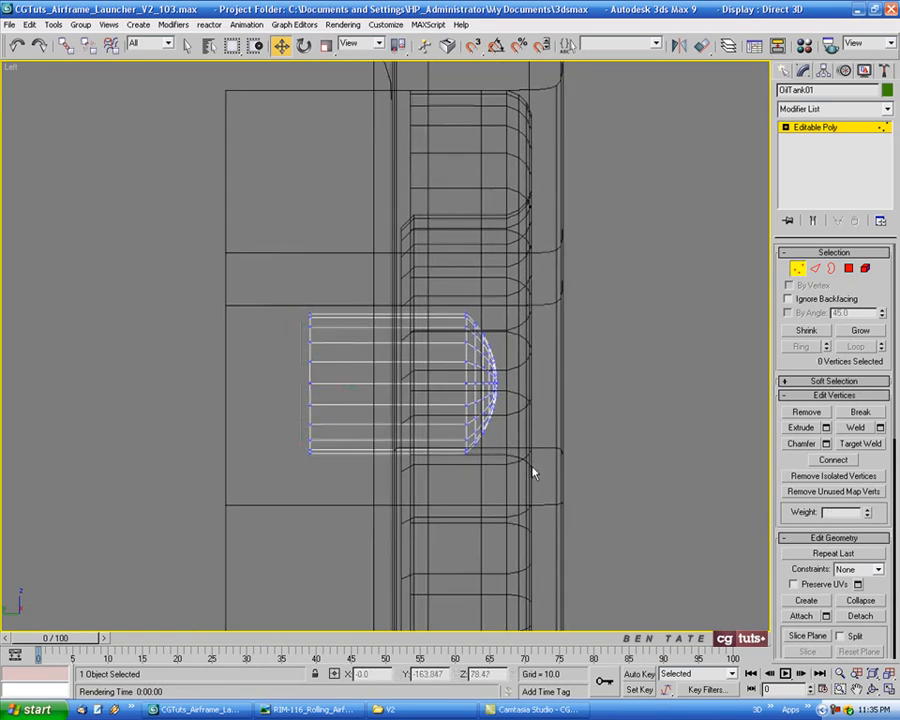
Shorten the OilTank's body by moving its open rear rim vertices forward to just behind the barrel cap's face
{"action": "left_click_drag", "start_coordinate": [273, 289], "coordinate": [362, 517]}
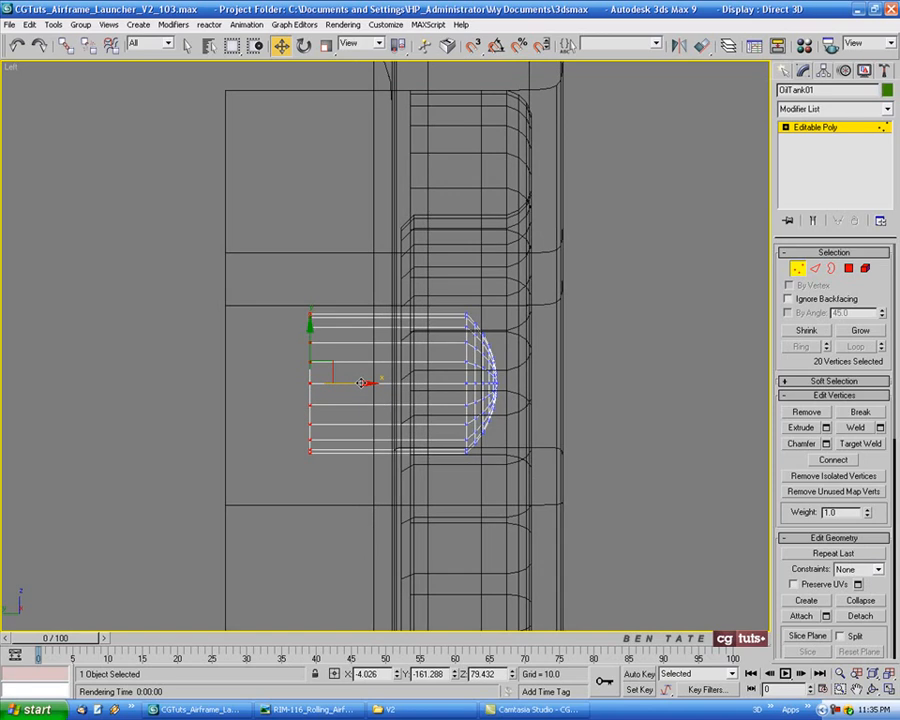
{"action": "left_click_drag", "start_coordinate": [363, 401], "coordinate": [435, 402]}
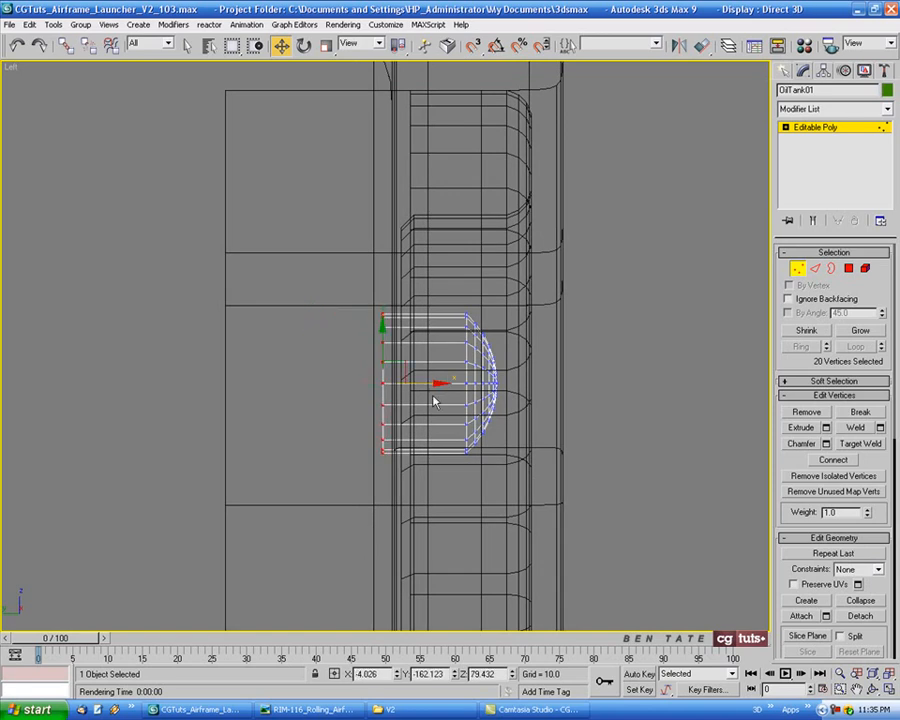
{"action": "left_click", "coordinate": [799, 271]}
Chamfer the edge loop where the OilTank's body meets its front dome by 0.02
{"action": "key", "text": "p"}
{"action": "key", "text": "z"}
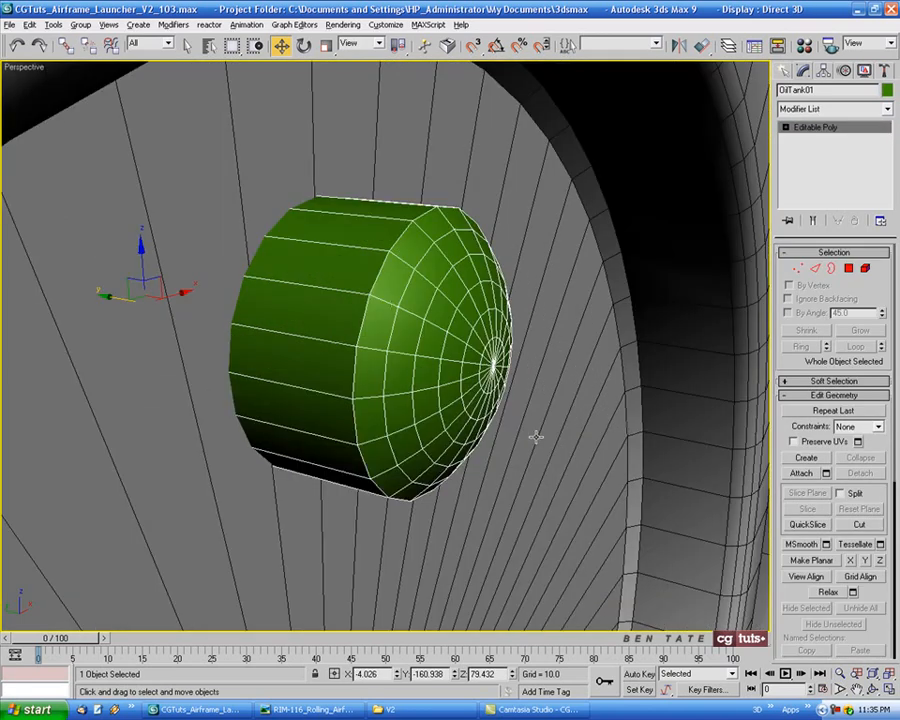
{"action": "middle_click_drag", "start_coordinate": [536, 436], "coordinate": [572, 194], "text": "alt"}
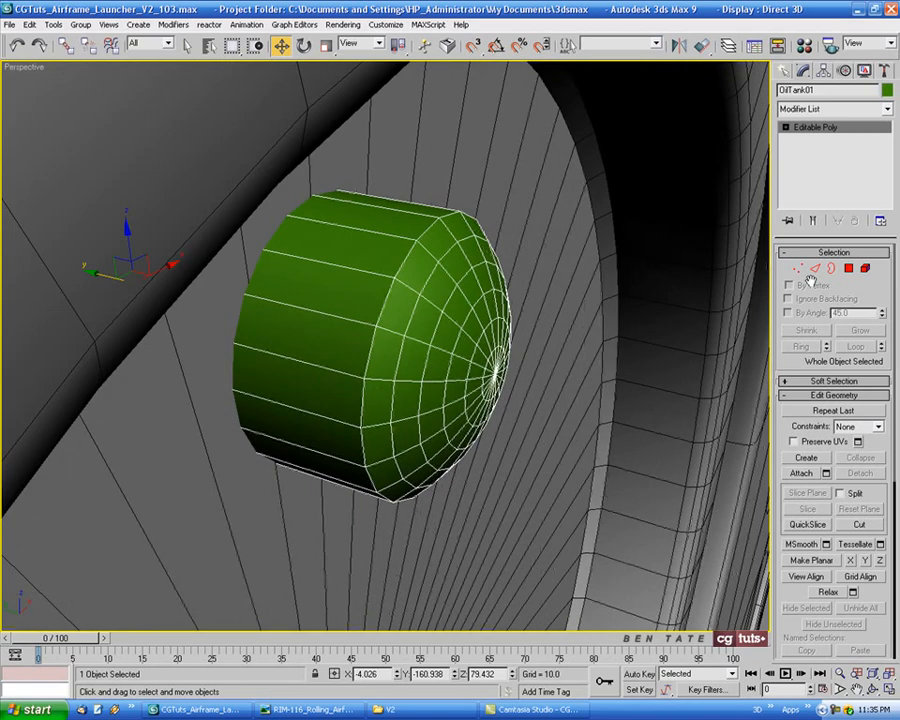
{"action": "key", "text": "2"}
{"action": "left_click", "coordinate": [390, 287]}
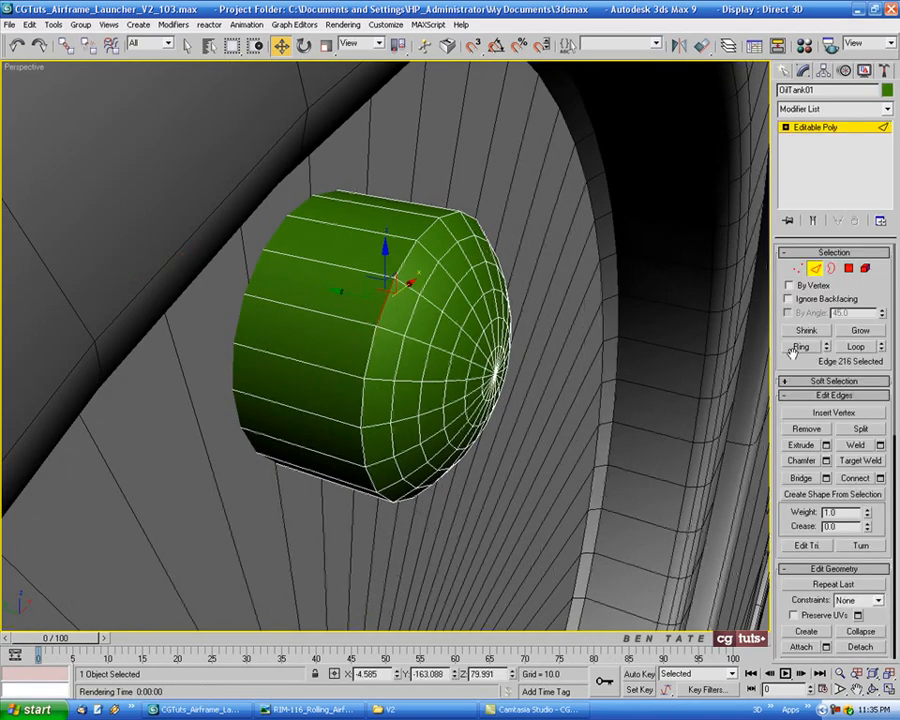
{"action": "left_click", "coordinate": [855, 349]}
{"action": "left_click", "coordinate": [826, 461]}
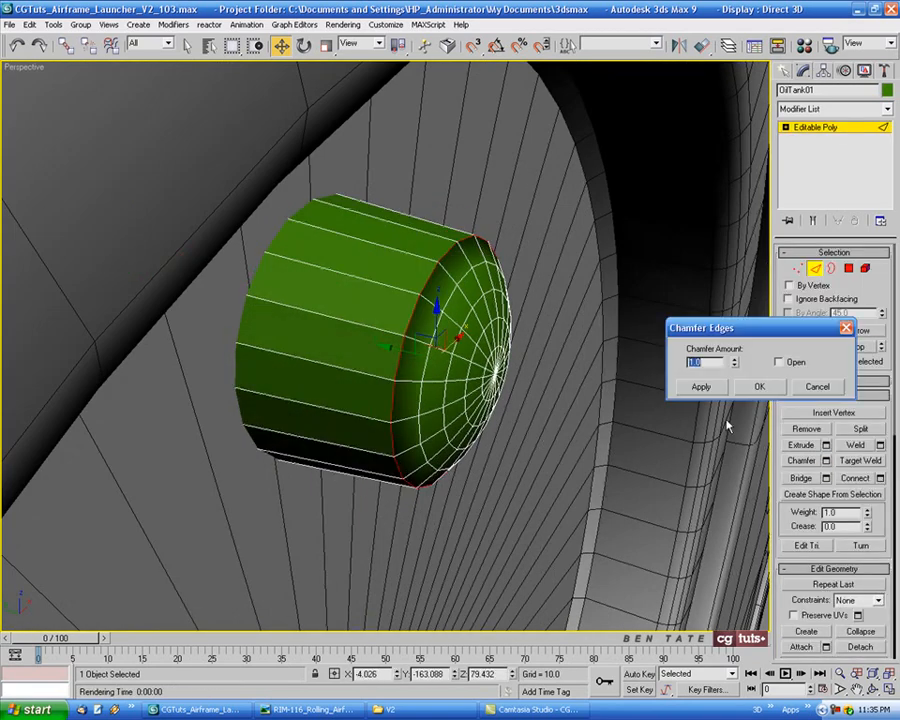
{"action": "left_click_drag", "start_coordinate": [735, 365], "coordinate": [731, 373]}
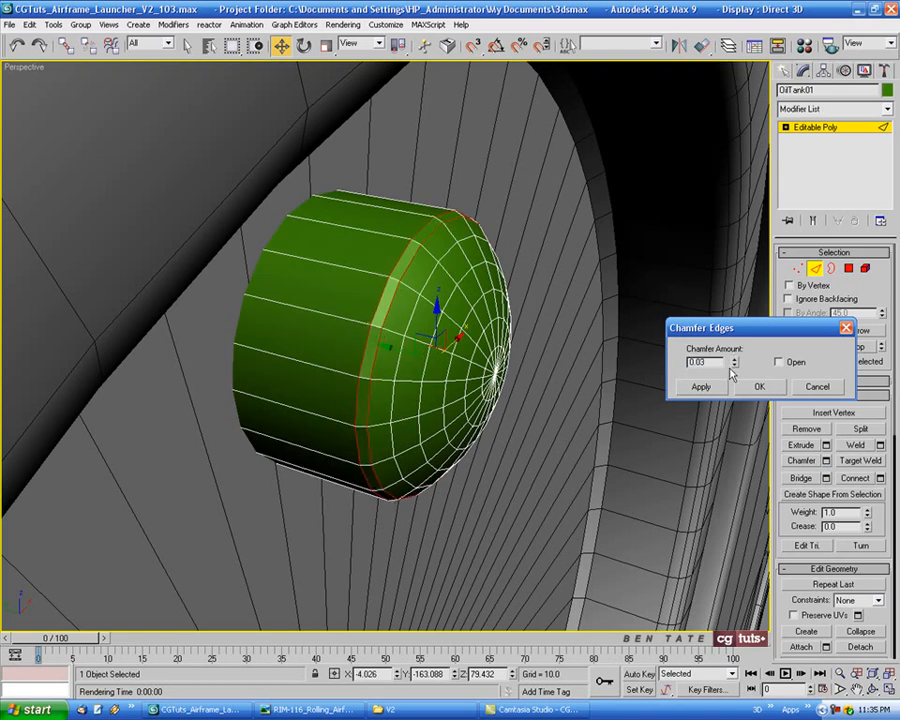
{"action": "left_click", "coordinate": [734, 367]}
{"action": "middle_click_drag", "start_coordinate": [588, 454], "coordinate": [506, 396], "text": "alt"}
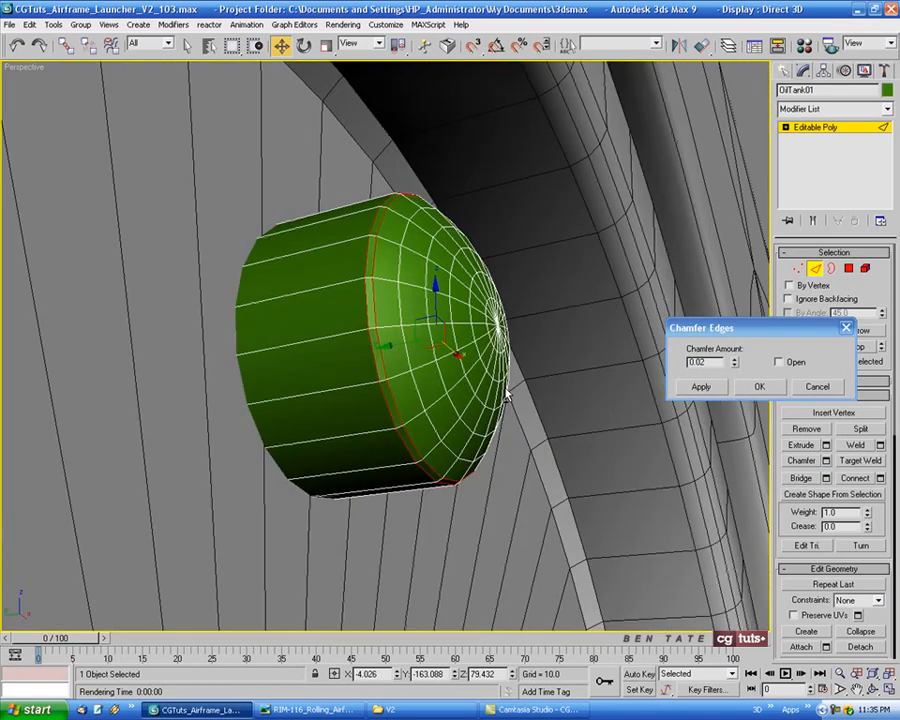
{"action": "left_click", "coordinate": [760, 388]}
{"action": "scroll", "coordinate": [524, 452], "scroll_direction": "down", "scroll_amount": 5}
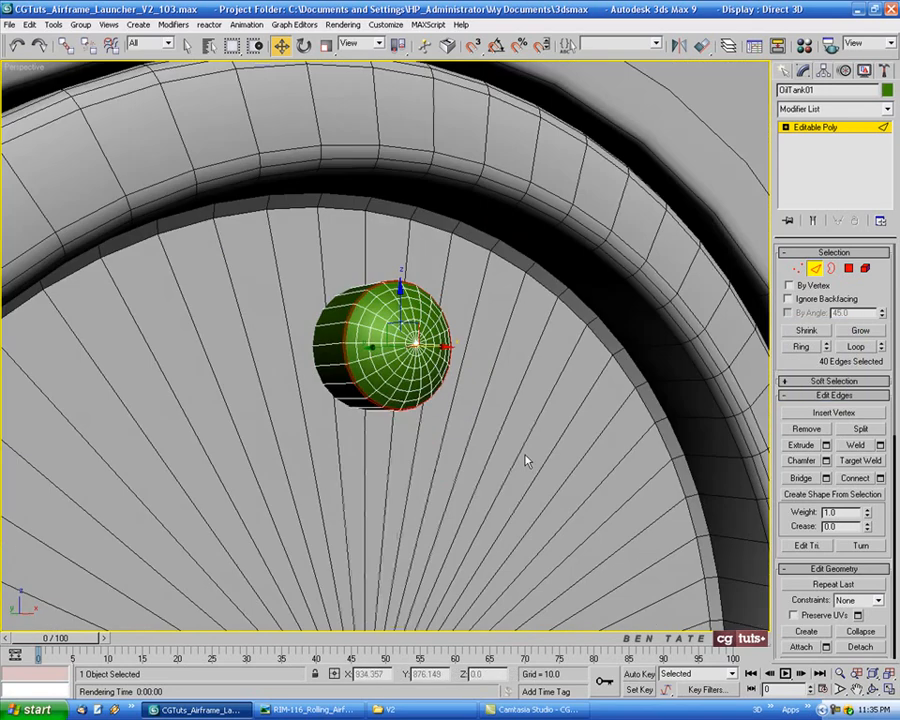
{"action": "middle_click_drag", "start_coordinate": [520, 447], "coordinate": [513, 441], "text": "alt"}
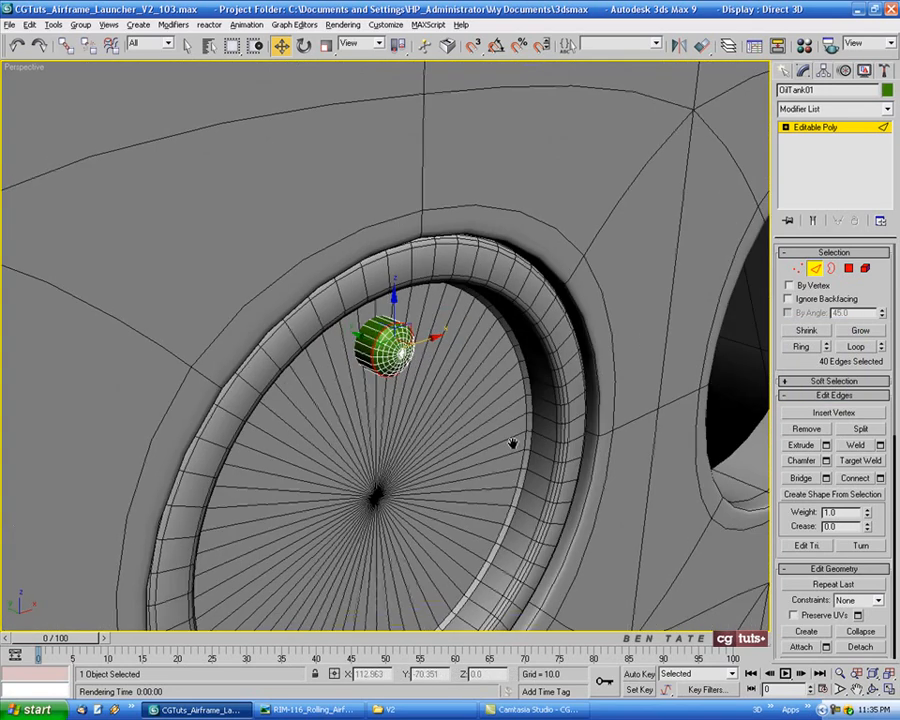
{"action": "left_click", "coordinate": [815, 272]}
Copy the barrel cap's name to the OilTank and rename it Barrel Cap Bolt01
{"action": "left_click", "coordinate": [270, 290]}
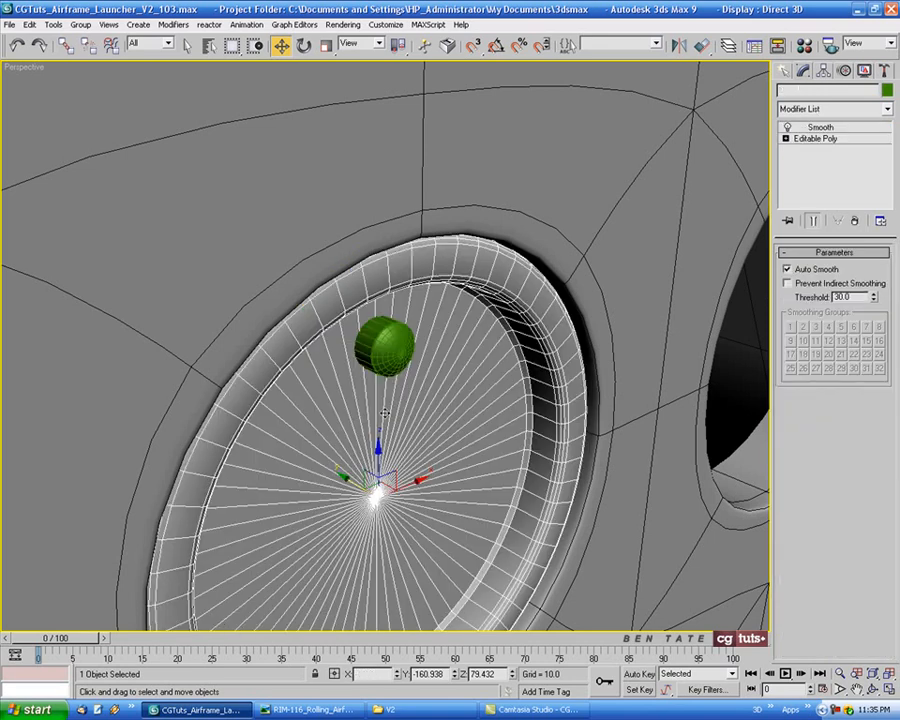
{"action": "left_click", "coordinate": [827, 90]}
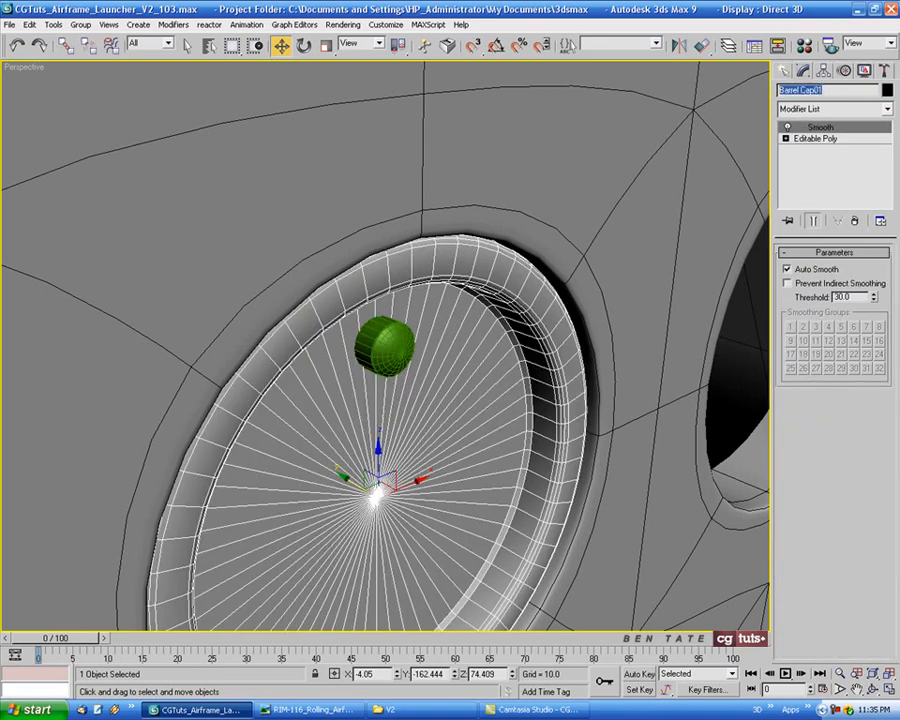
{"action": "right_click", "coordinate": [818, 94]}
{"action": "left_click", "coordinate": [832, 128]}
{"action": "left_click", "coordinate": [403, 345]}
{"action": "left_click", "coordinate": [400, 346]}
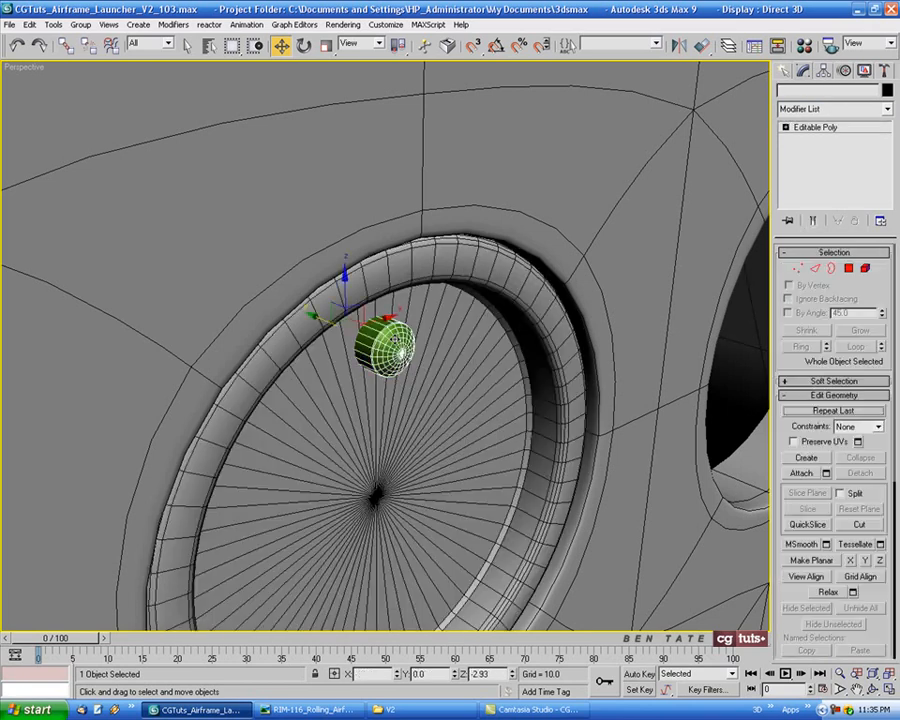
{"action": "left_click", "coordinate": [805, 90]}
{"action": "key", "text": "ctrl+v"}
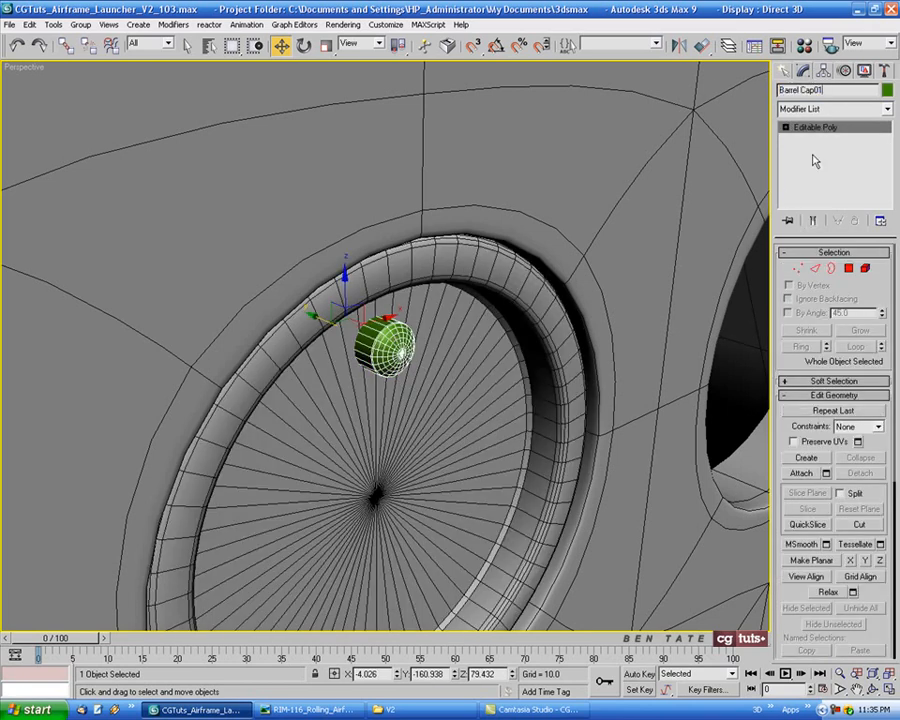
{"action": "left_click_drag", "start_coordinate": [814, 91], "coordinate": [819, 91]}
{"action": "type", "text": "Bolt"}
Change the bolt's object color to black and assign it the grey 01 - Default material
{"action": "middle_click_drag", "start_coordinate": [496, 350], "coordinate": [501, 316]}
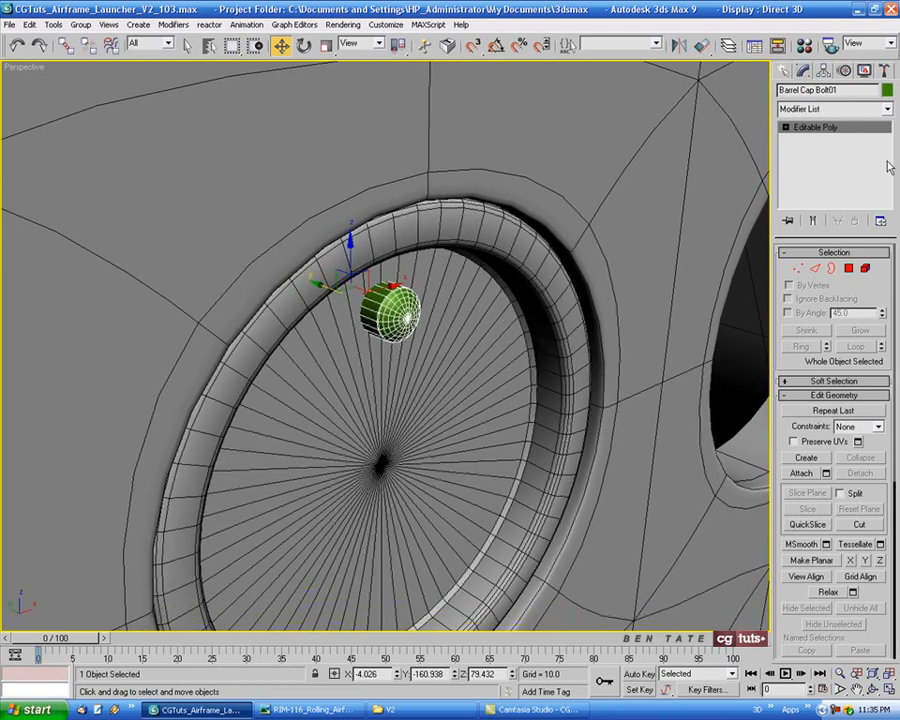
{"action": "left_click", "coordinate": [886, 90]}
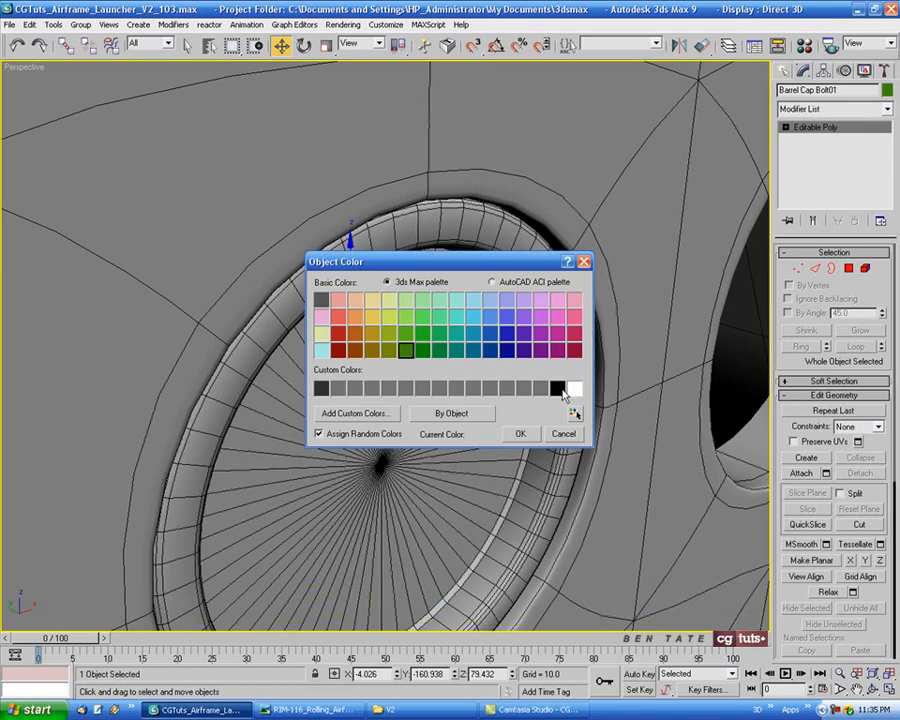
{"action": "left_click", "coordinate": [522, 435]}
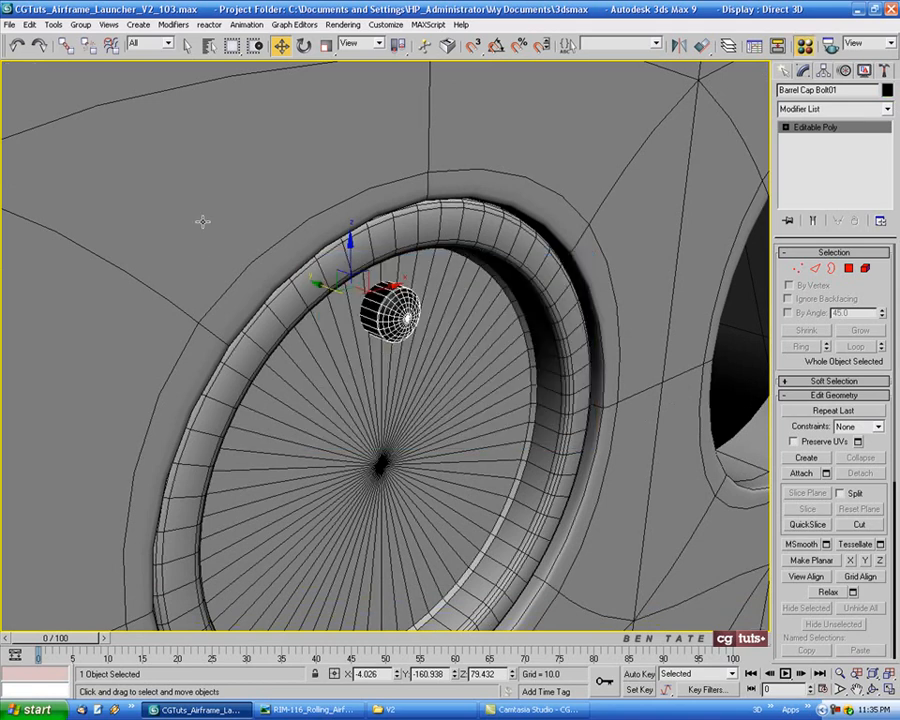
{"action": "key", "text": "m"}
{"action": "left_click", "coordinate": [72, 268]}
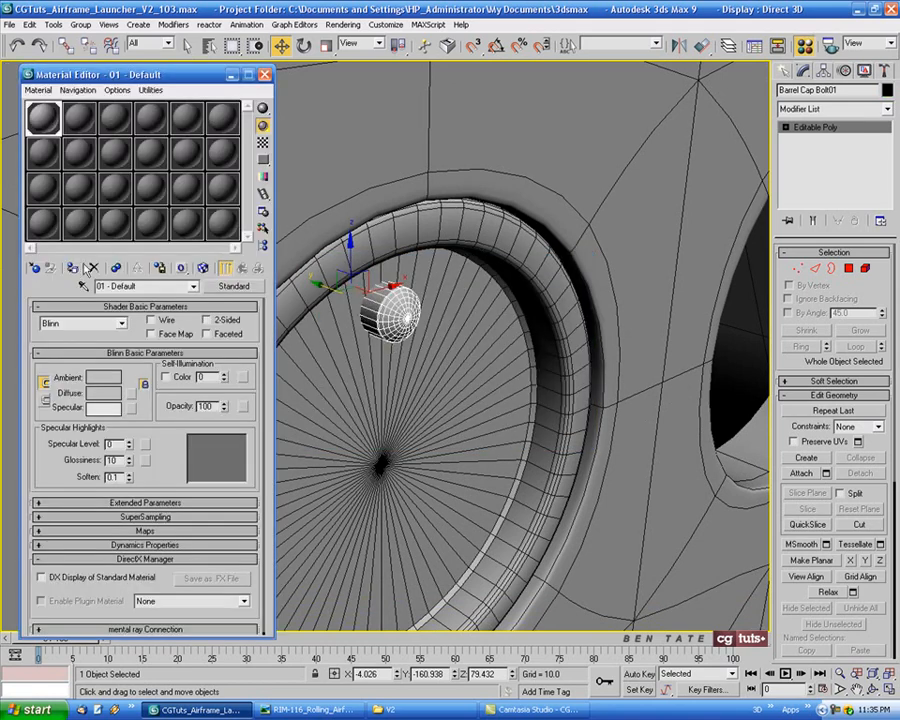
{"action": "left_click", "coordinate": [265, 75]}
Select the barrel cap together with its bolt and move both down about 0.08 in the front view to center them in the hole
{"action": "left_click", "coordinate": [397, 400], "text": "ctrl"}
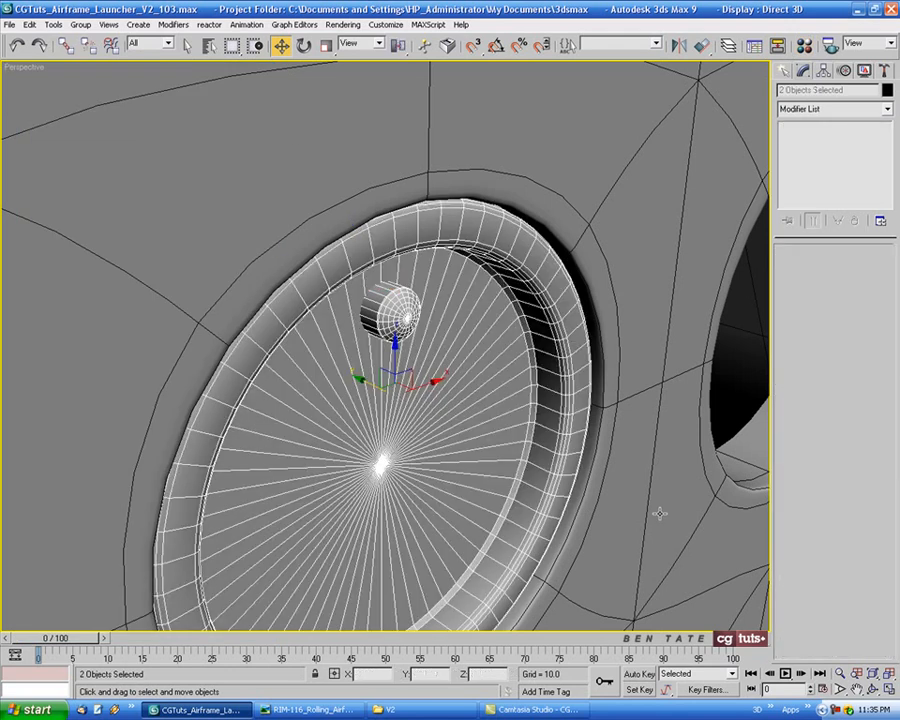
{"action": "middle_click_drag", "start_coordinate": [648, 476], "coordinate": [641, 427]}
{"action": "key", "text": "alt+w"}
{"action": "right_click", "coordinate": [627, 291]}
{"action": "key", "text": "alt+w"}
{"action": "scroll", "coordinate": [627, 291], "scroll_direction": "down", "scroll_amount": 3}
{"action": "middle_click_drag", "start_coordinate": [636, 295], "coordinate": [574, 310]}
{"action": "scroll", "coordinate": [560, 300], "scroll_direction": "up", "scroll_amount": 4}
{"action": "middle_click_drag", "start_coordinate": [497, 242], "coordinate": [407, 251]}
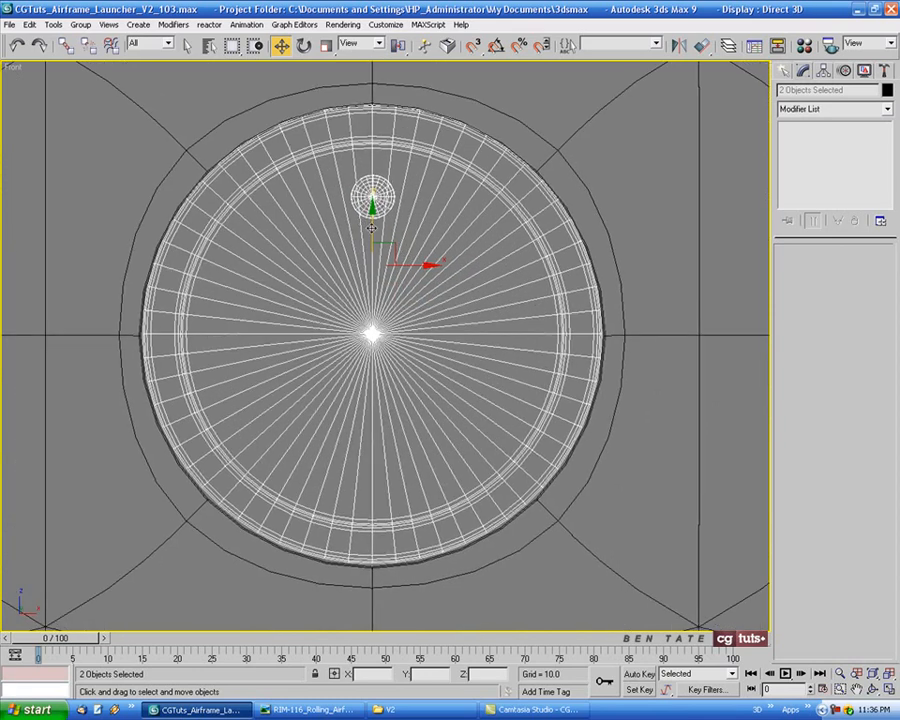
{"action": "left_click_drag", "start_coordinate": [371, 229], "coordinate": [371, 231]}
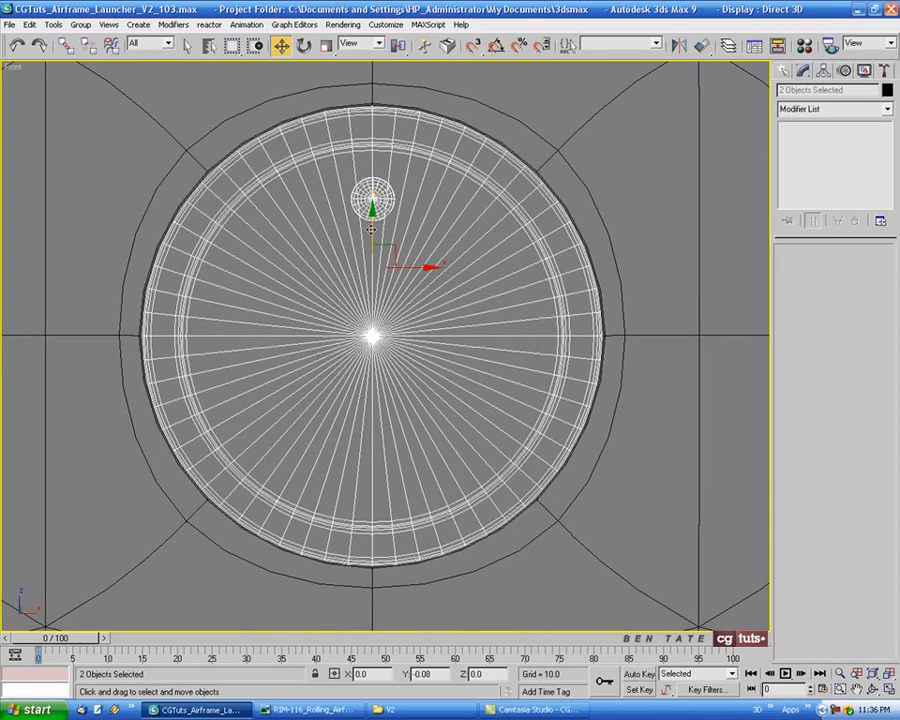
Clone the barrel cap and bolt as one copy into the neighboring hole to the left in the front view
{"action": "scroll", "coordinate": [371, 229], "scroll_direction": "down", "scroll_amount": 3}
{"action": "middle_click_drag", "start_coordinate": [342, 286], "coordinate": [589, 316]}
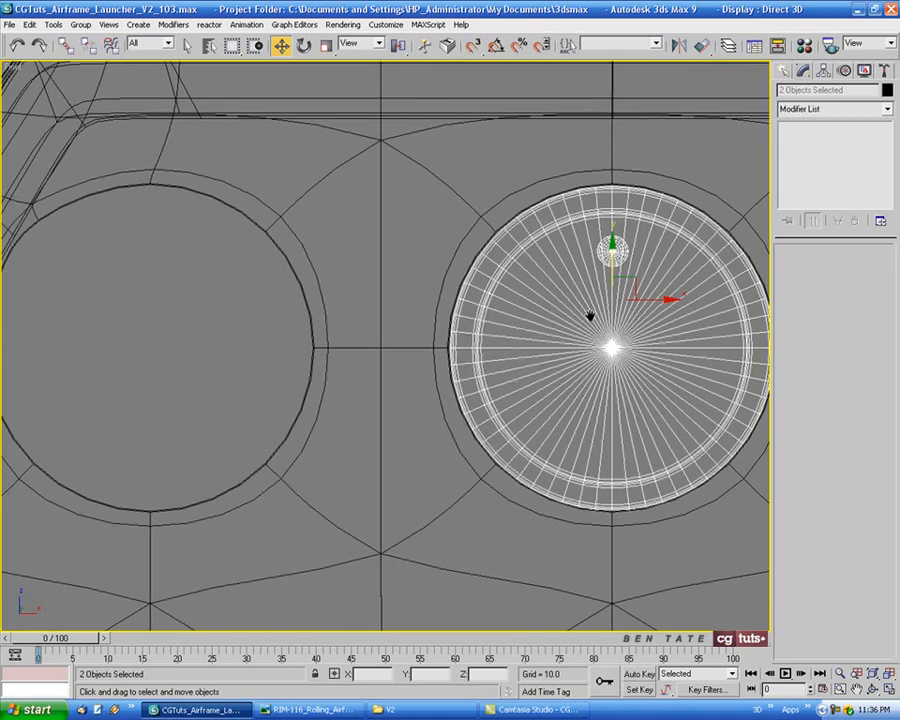
{"action": "left_click_drag", "start_coordinate": [661, 312], "coordinate": [200, 291], "text": "shift"}
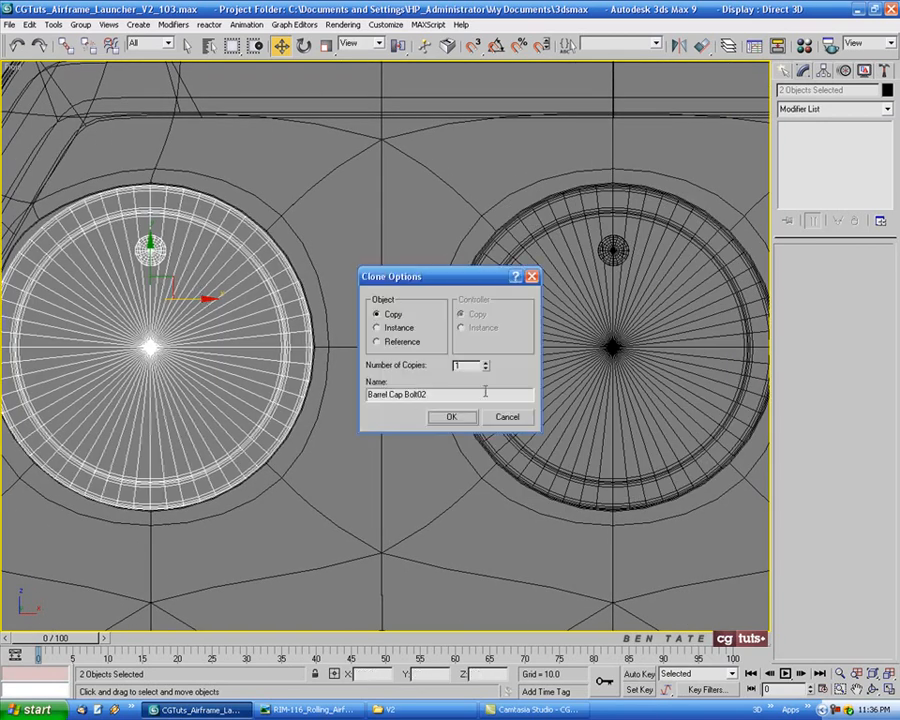
{"action": "left_click", "coordinate": [470, 420]}
Nudge the copied cap and bolt slightly left along X to center them in their hole
{"action": "scroll", "coordinate": [241, 381], "scroll_direction": "up", "scroll_amount": 4}
{"action": "mouse_move", "coordinate": [379, 314]}
{"action": "middle_mouse_down"}
{"action": "mouse_move", "coordinate": [444, 266]}
{"action": "mouse_move", "coordinate": [451, 302]}
{"action": "middle_mouse_up"}
{"action": "scroll", "coordinate": [452, 267], "scroll_direction": "down", "scroll_amount": 2}
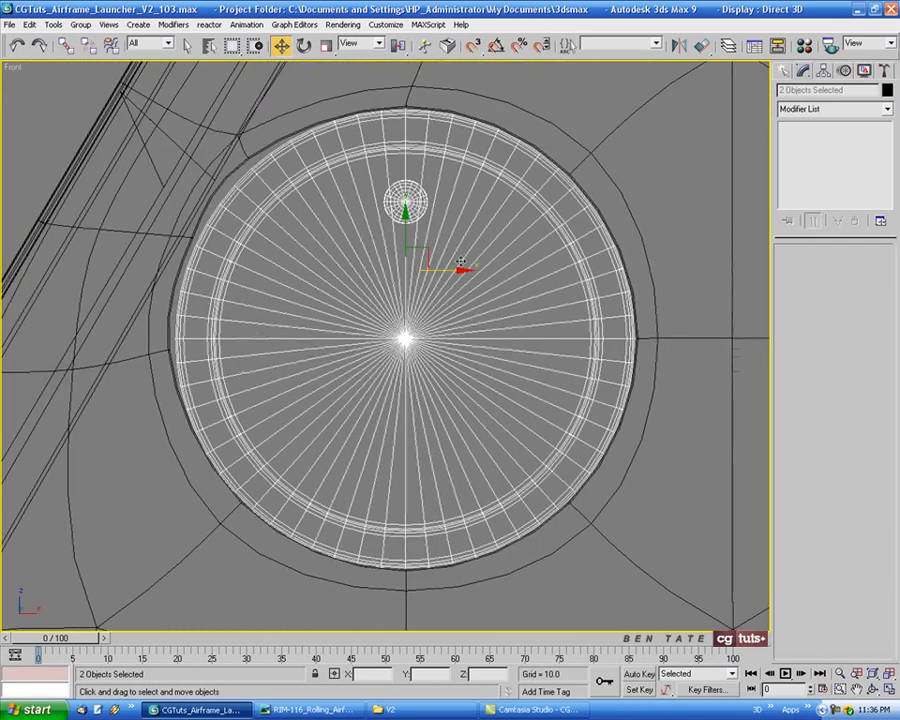
{"action": "left_click_drag", "start_coordinate": [457, 270], "coordinate": [456, 270]}
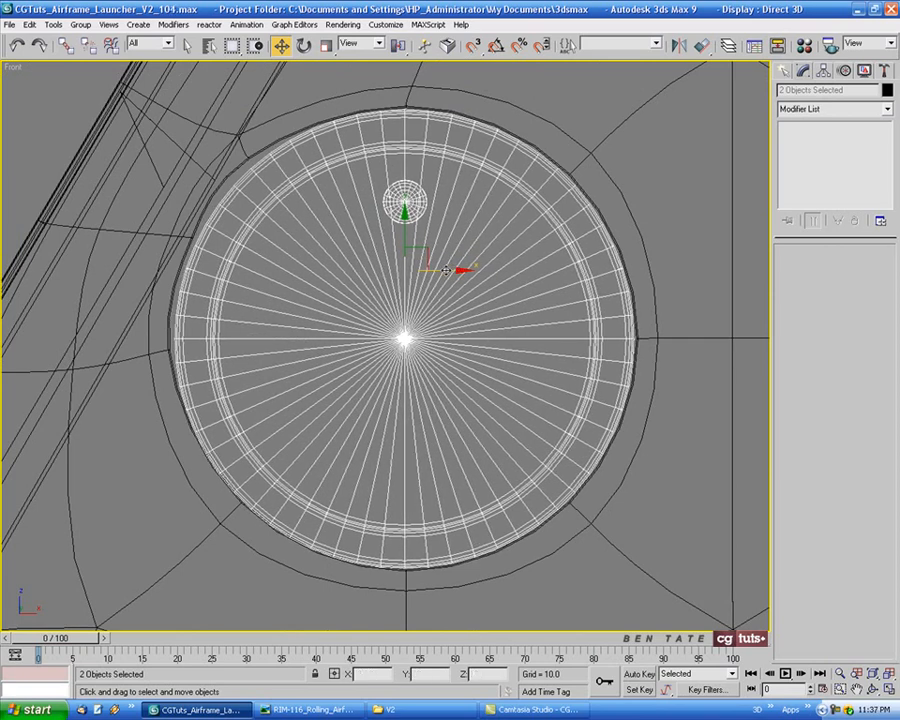
Finish centering the top row's left cap and bolt along X, and clone them as one copy into the row's right hole
{"action": "left_click_drag", "start_coordinate": [445, 270], "coordinate": [446, 270]}
{"action": "key", "text": "F3"}
{"action": "key", "text": "F3"}
{"action": "scroll", "coordinate": [240, 260], "scroll_direction": "down", "scroll_amount": 6}
{"action": "middle_click_drag", "start_coordinate": [222, 315], "coordinate": [209, 323]}
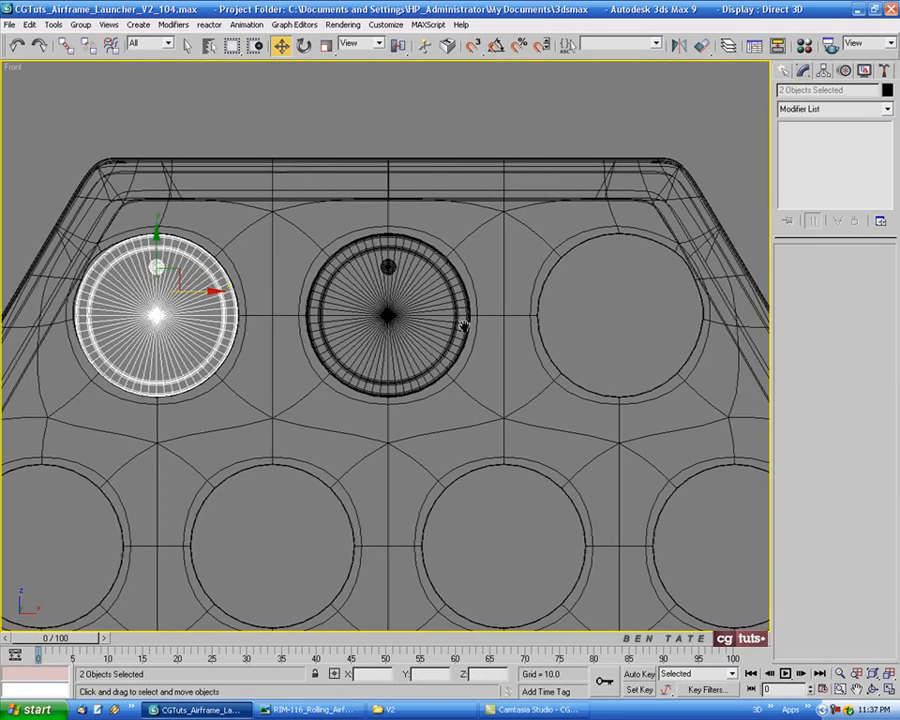
{"action": "middle_click_drag", "start_coordinate": [464, 326], "coordinate": [462, 326]}
{"action": "left_click_drag", "start_coordinate": [197, 292], "coordinate": [660, 292], "text": "shift"}
{"action": "left_click", "coordinate": [461, 416]}
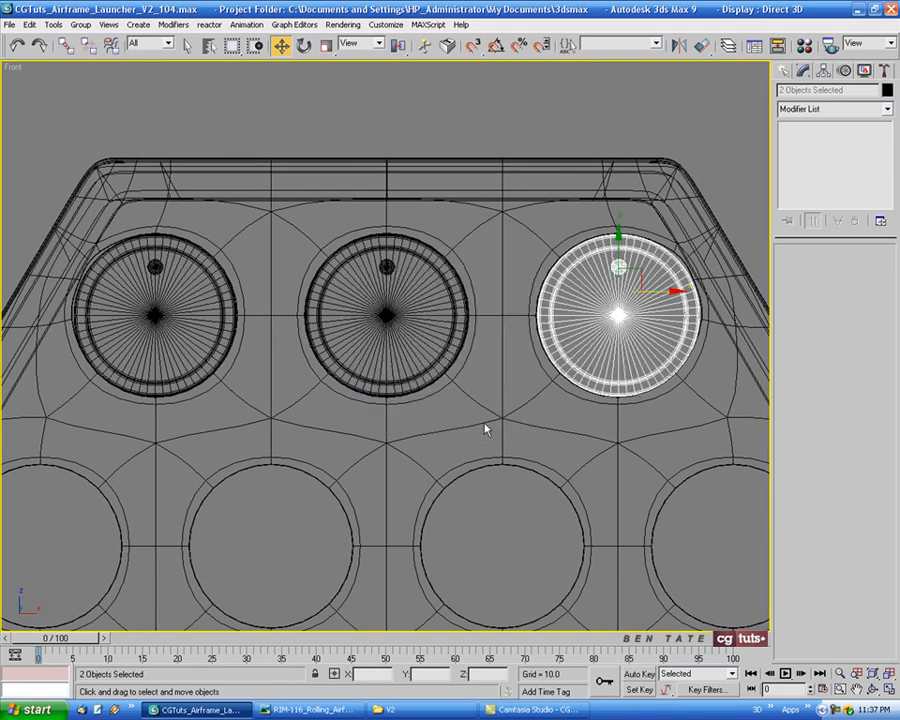
Nudge the right cap and bolt about -0.025 along X to center them in their hole
{"action": "middle_click_drag", "start_coordinate": [614, 387], "coordinate": [597, 388]}
{"action": "key", "text": "z"}
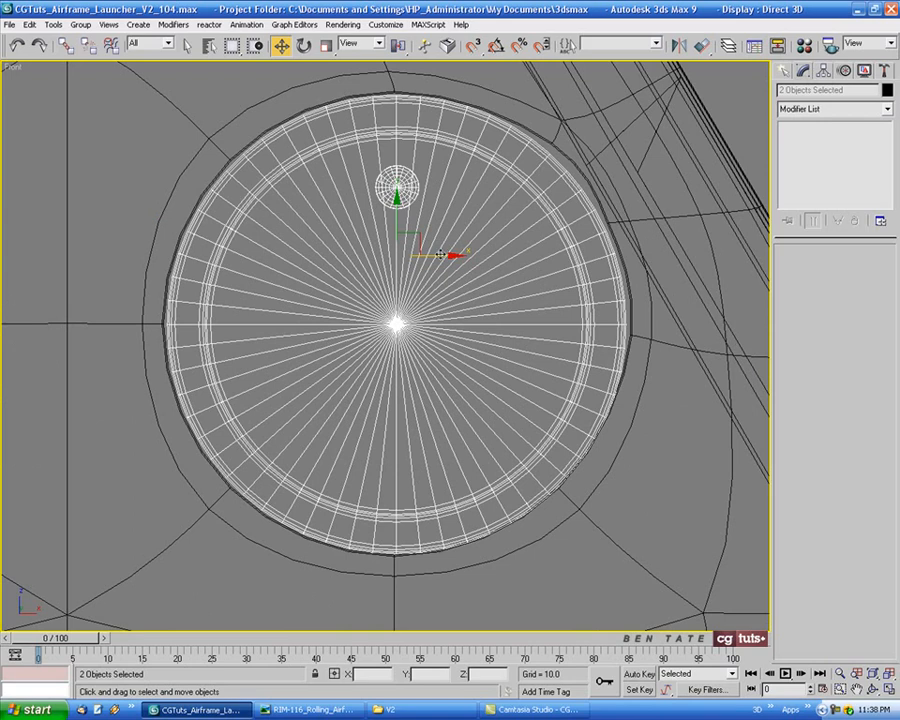
{"action": "left_click_drag", "start_coordinate": [449, 255], "coordinate": [439, 255]}
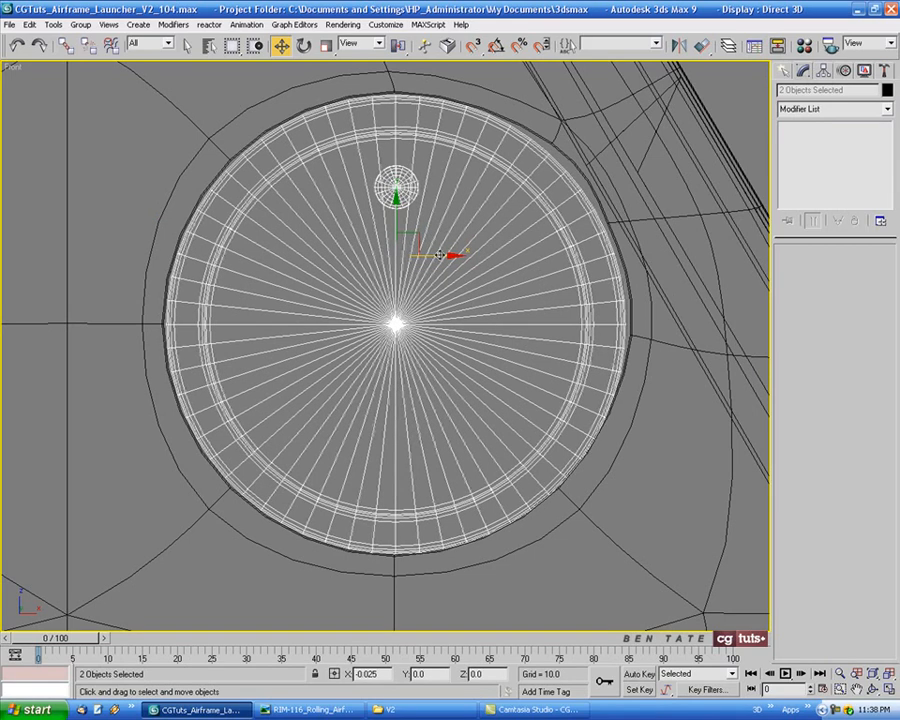
{"action": "scroll", "coordinate": [452, 365], "scroll_direction": "down", "scroll_amount": 5}
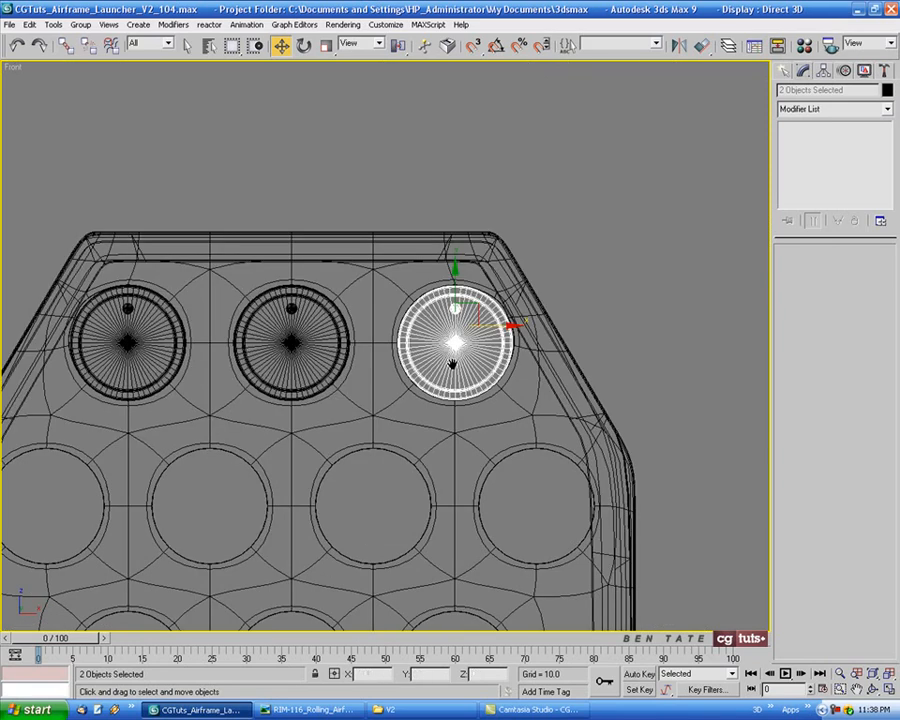
Select all three barrel caps with their bolts and clone them as one copy straight down to the second row's height
{"action": "scroll", "coordinate": [452, 365], "scroll_direction": "up", "scroll_amount": 4}
{"action": "middle_click_drag", "start_coordinate": [390, 336], "coordinate": [488, 327]}
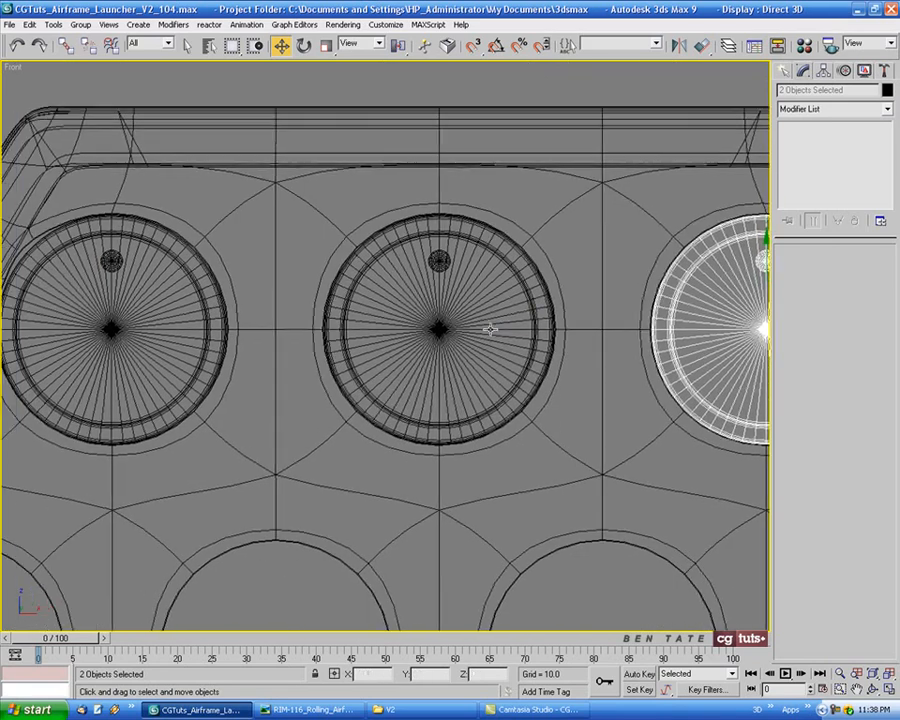
{"action": "key", "text": "h"}
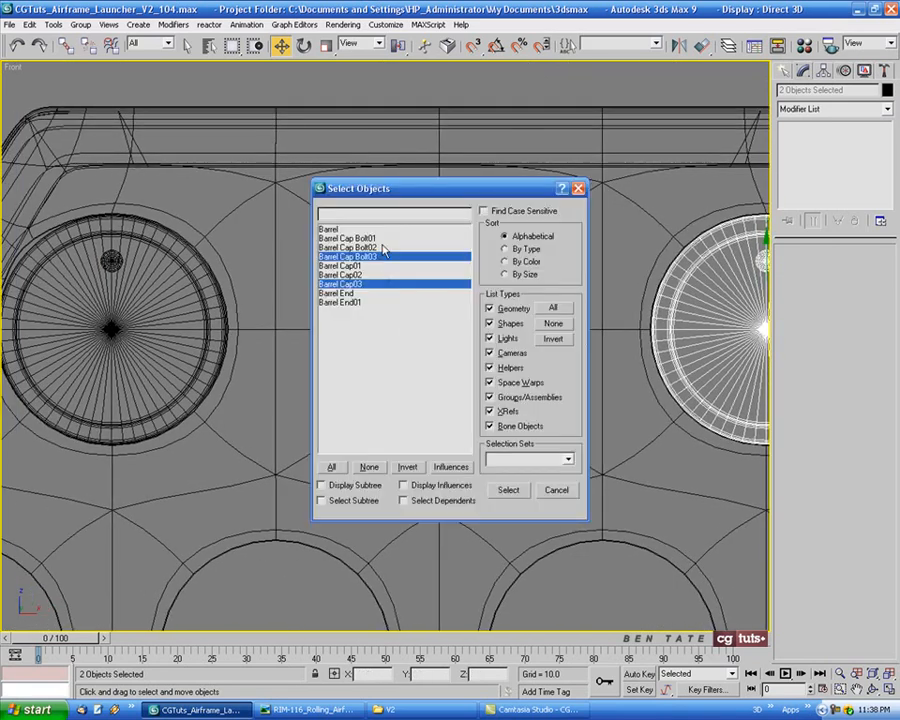
{"action": "left_click_drag", "start_coordinate": [350, 238], "coordinate": [383, 286]}
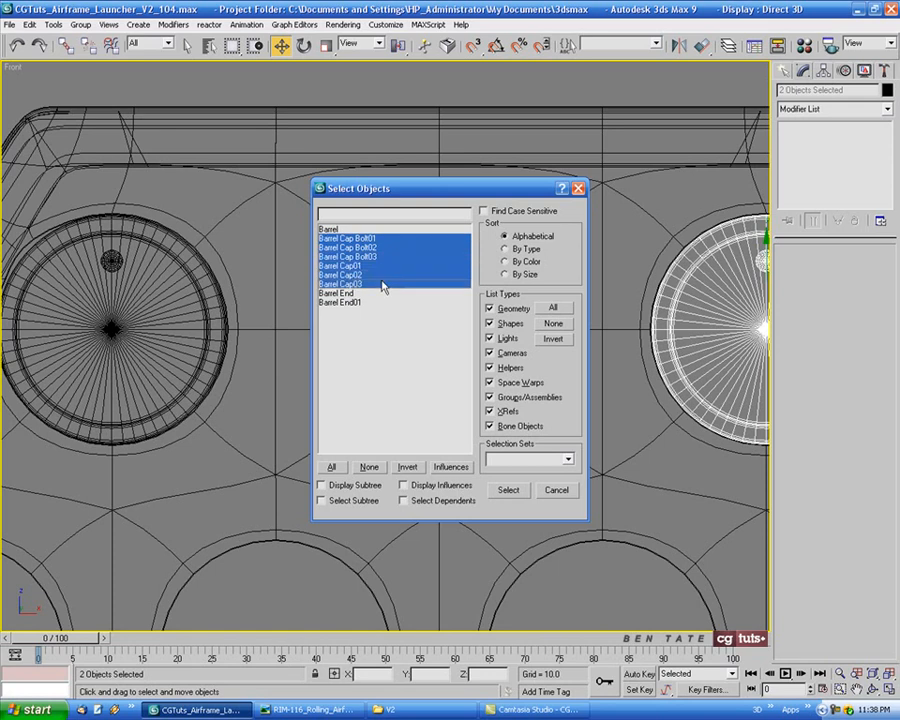
{"action": "left_click", "coordinate": [512, 490]}
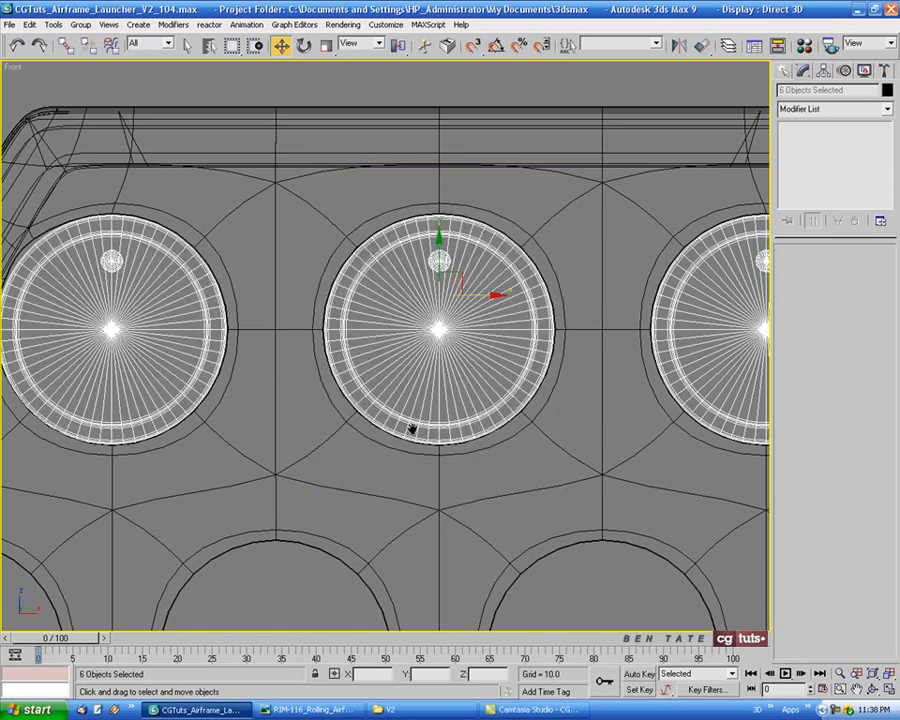
{"action": "key", "text": "z"}
{"action": "middle_click_drag", "start_coordinate": [440, 421], "coordinate": [429, 362]}
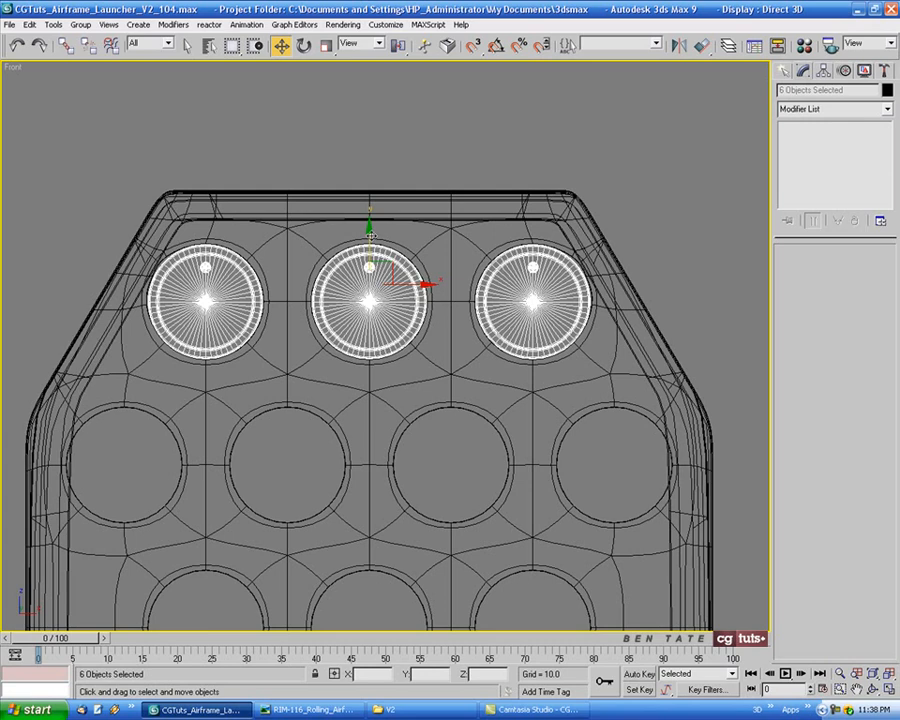
{"action": "left_click_drag", "start_coordinate": [370, 238], "coordinate": [370, 402], "text": "shift"}
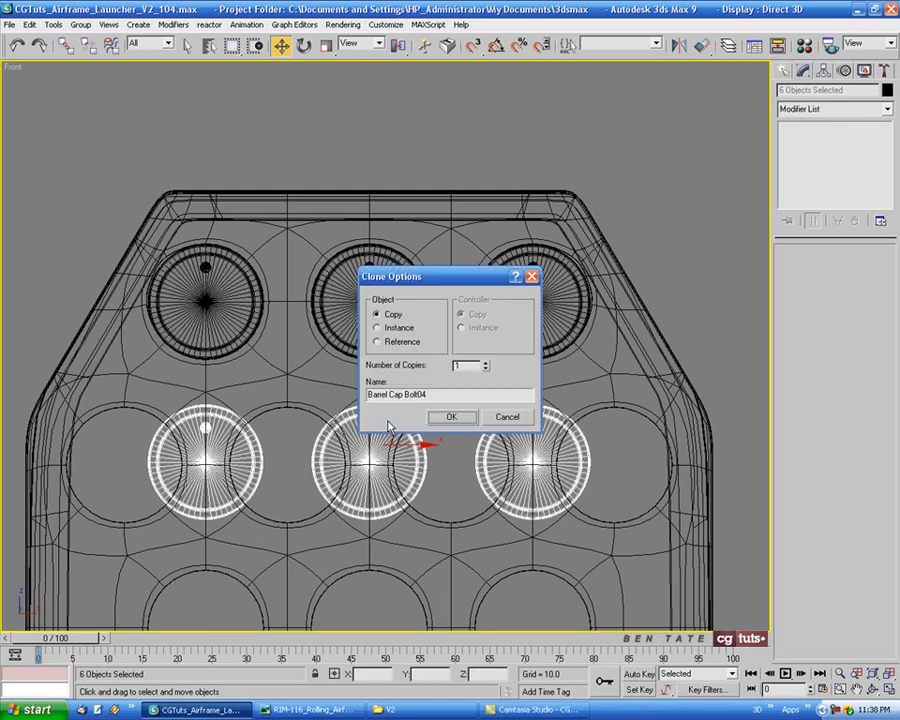
{"action": "left_click", "coordinate": [449, 420]}
Shift the copied row of caps and bolts sideways into the second row's first three holes and fine-tune its centering
{"action": "middle_click_drag", "start_coordinate": [395, 450], "coordinate": [462, 410]}
{"action": "left_click_drag", "start_coordinate": [483, 410], "coordinate": [408, 413]}
{"action": "scroll", "coordinate": [376, 419], "scroll_direction": "up", "scroll_amount": 6}
{"action": "middle_click_drag", "start_coordinate": [376, 419], "coordinate": [397, 352]}
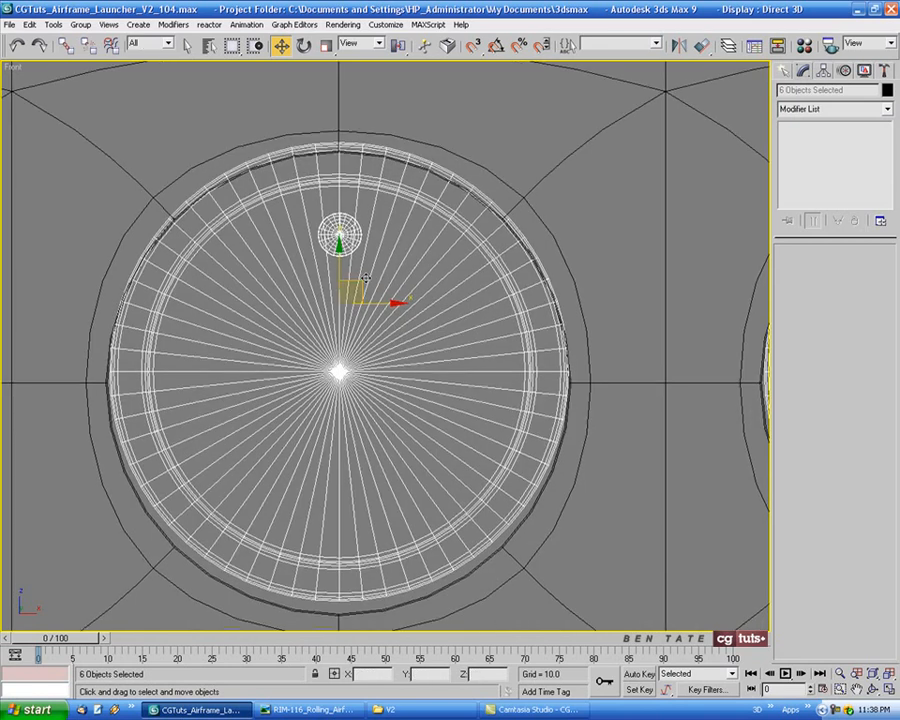
{"action": "left_click_drag", "start_coordinate": [360, 282], "coordinate": [361, 294]}
{"action": "middle_click_drag", "start_coordinate": [279, 392], "coordinate": [454, 377]}
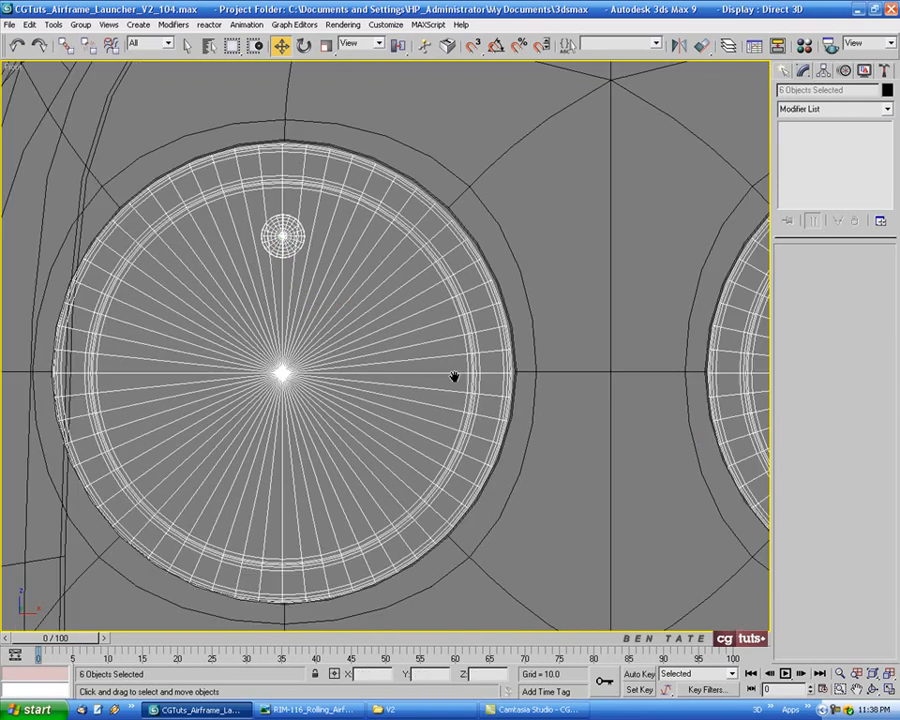
{"action": "middle_click_drag", "start_coordinate": [665, 389], "coordinate": [237, 370]}
{"action": "middle_click_drag", "start_coordinate": [721, 374], "coordinate": [273, 372]}
{"action": "middle_click_drag", "start_coordinate": [528, 356], "coordinate": [285, 362]}
{"action": "scroll", "coordinate": [285, 362], "scroll_direction": "down", "scroll_amount": 4}
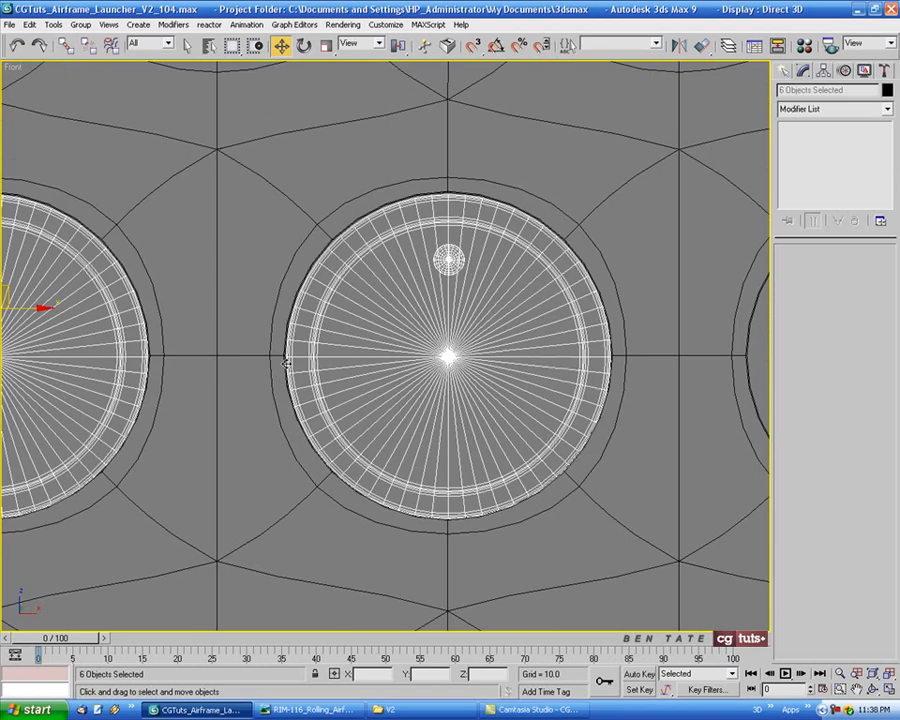
{"action": "mouse_move", "coordinate": [381, 358]}
{"action": "middle_mouse_down"}
{"action": "mouse_move", "coordinate": [261, 367]}
{"action": "mouse_move", "coordinate": [322, 366]}
{"action": "middle_mouse_up"}
{"action": "scroll", "coordinate": [395, 362], "scroll_direction": "down", "scroll_amount": 5}
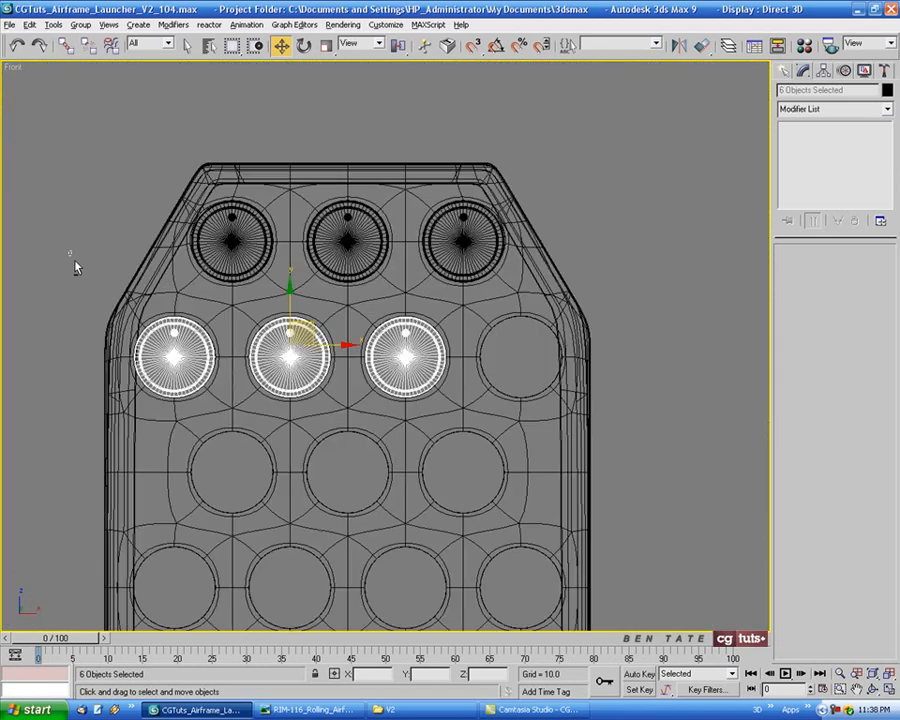
Keep only the second row's third cap and bolt selected and clone them as one copy into the row's empty fourth hole
{"action": "left_click_drag", "start_coordinate": [75, 262], "coordinate": [414, 464], "text": "alt"}
{"action": "middle_click_drag", "start_coordinate": [414, 464], "coordinate": [382, 438]}
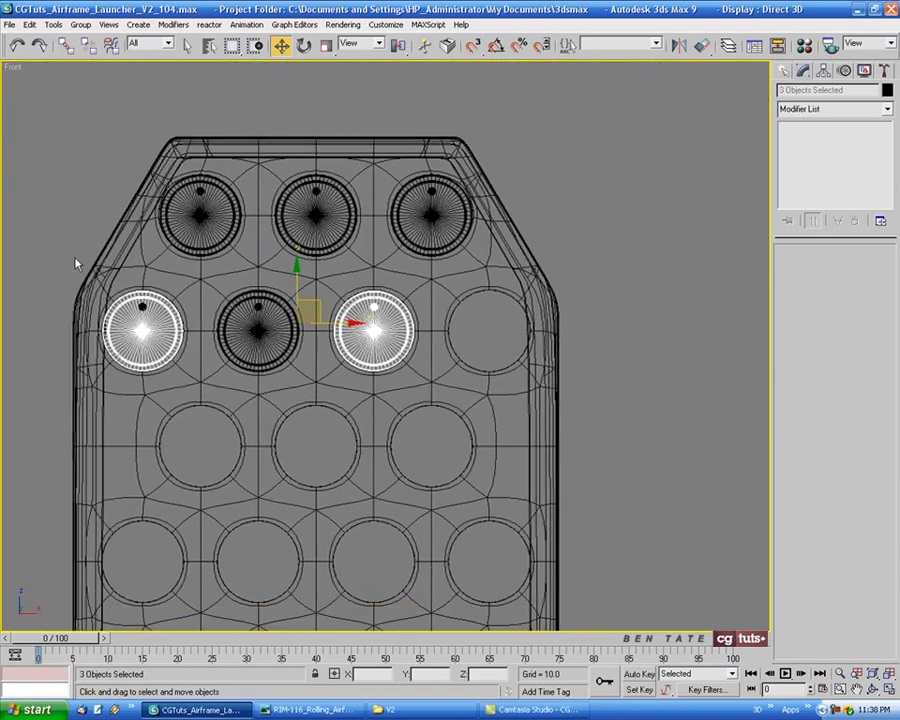
{"action": "left_click_drag", "start_coordinate": [42, 218], "coordinate": [211, 422], "text": "alt"}
{"action": "scroll", "coordinate": [352, 398], "scroll_direction": "up", "scroll_amount": 3}
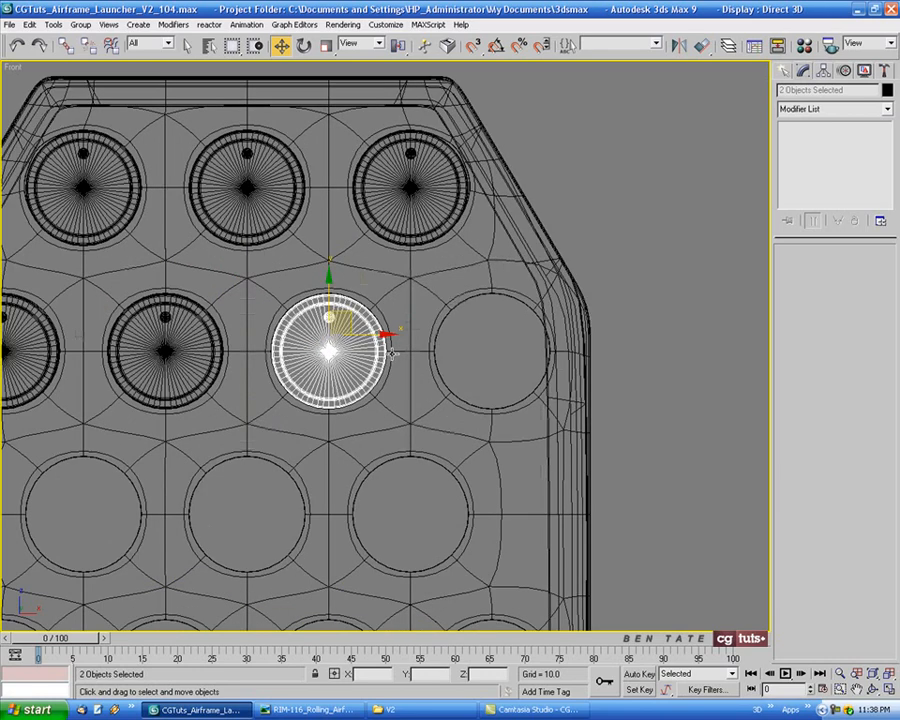
{"action": "scroll", "coordinate": [408, 362], "scroll_direction": "up", "scroll_amount": 3}
{"action": "middle_click_drag", "start_coordinate": [410, 366], "coordinate": [304, 366]}
{"action": "left_click_drag", "start_coordinate": [189, 310], "coordinate": [515, 312], "text": "shift"}
{"action": "left_click", "coordinate": [463, 413]}
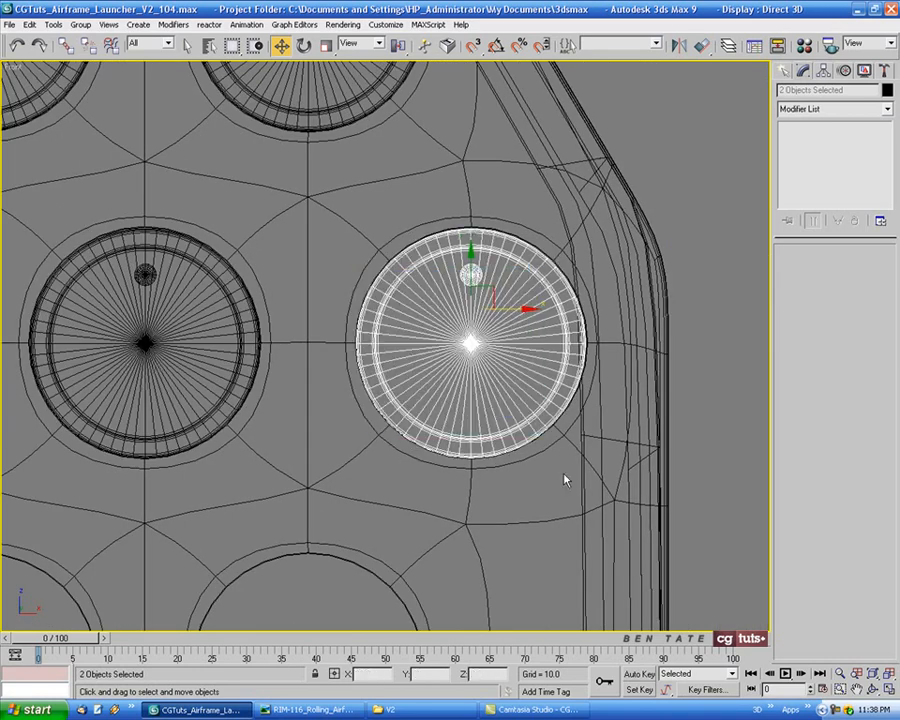
Nudge the second row's fourth cap and bolt slightly left along X to center them in their hole
{"action": "scroll", "coordinate": [447, 272], "scroll_direction": "up", "scroll_amount": 4}
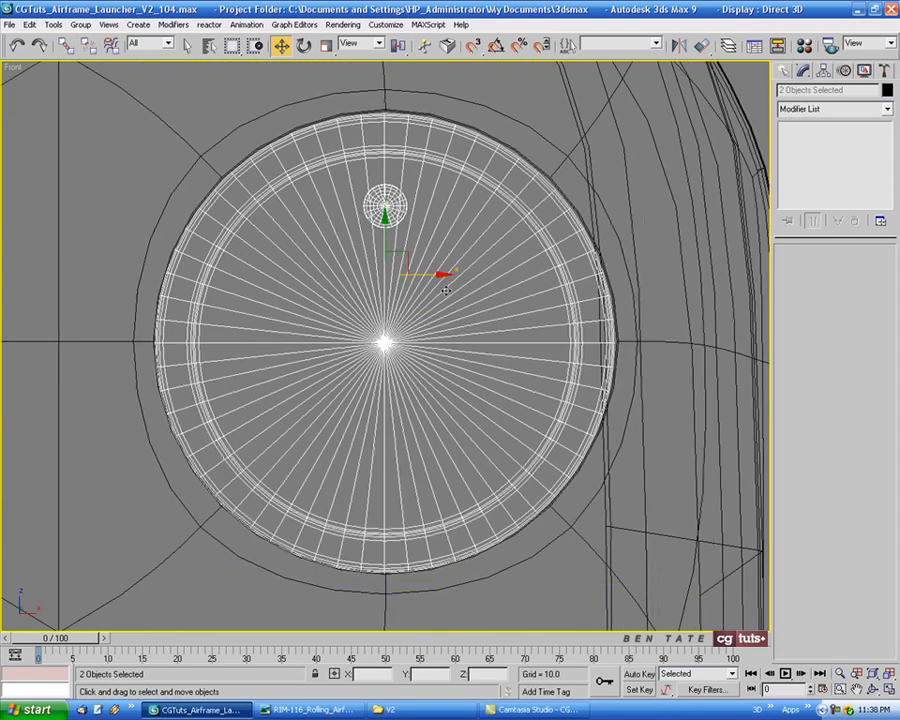
{"action": "mouse_move", "coordinate": [448, 272]}
{"action": "left_mouse_down"}
{"action": "mouse_move", "coordinate": [456, 273]}
{"action": "mouse_move", "coordinate": [436, 277]}
{"action": "left_mouse_up"}
{"action": "scroll", "coordinate": [428, 355], "scroll_direction": "down", "scroll_amount": 5}
{"action": "middle_click_drag", "start_coordinate": [429, 356], "coordinate": [474, 396]}
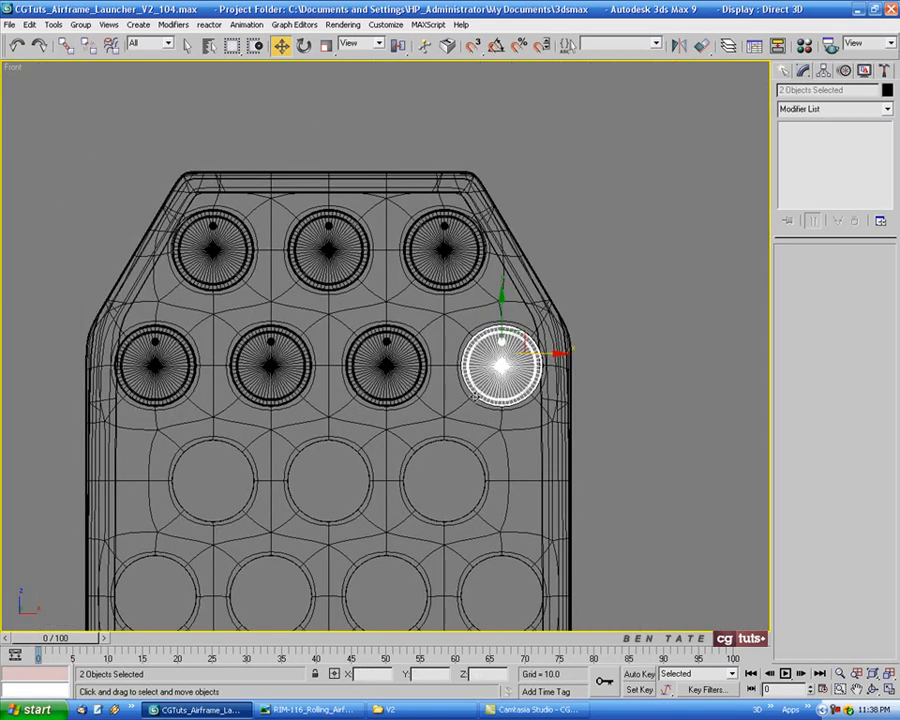
Select all seven barrel caps and their bolts and clone the two rows down over the remaining rows with 2 copies
{"action": "key", "text": "h"}
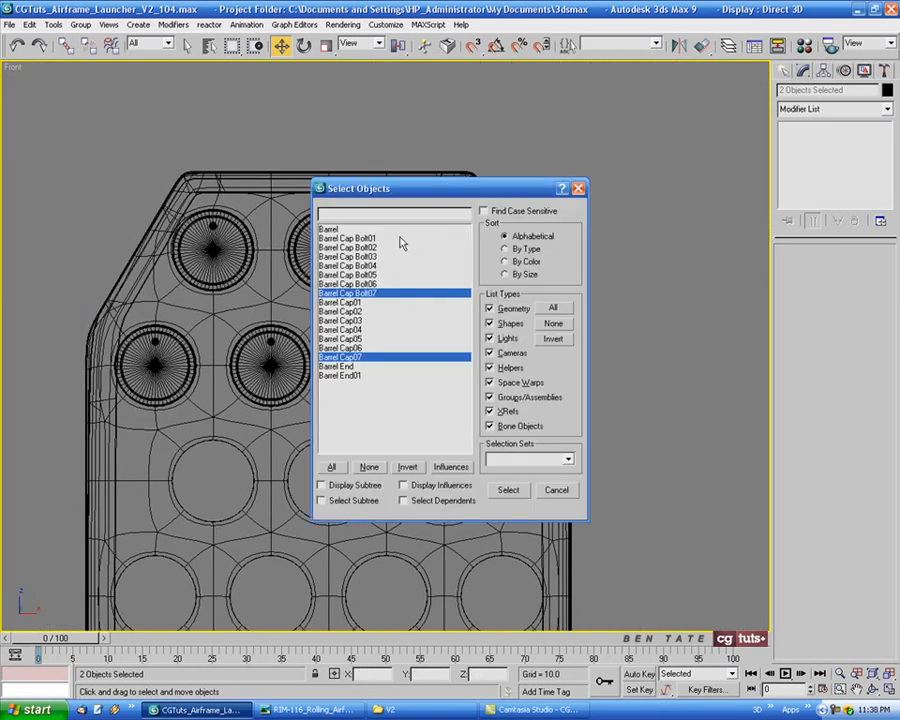
{"action": "left_click_drag", "start_coordinate": [402, 240], "coordinate": [382, 362]}
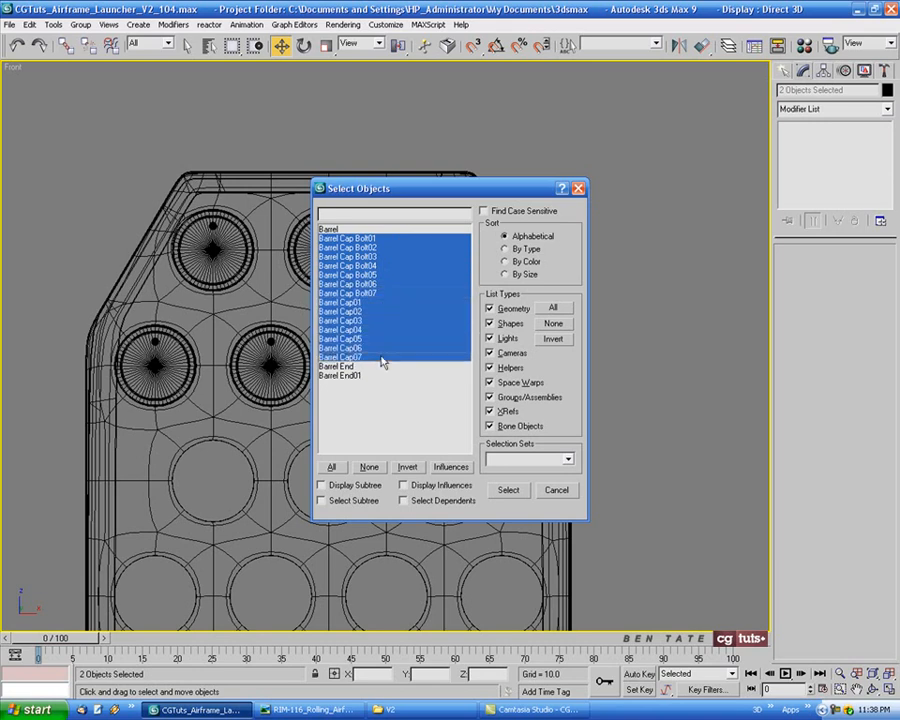
{"action": "left_click", "coordinate": [514, 492]}
{"action": "middle_click_drag", "start_coordinate": [399, 470], "coordinate": [428, 348]}
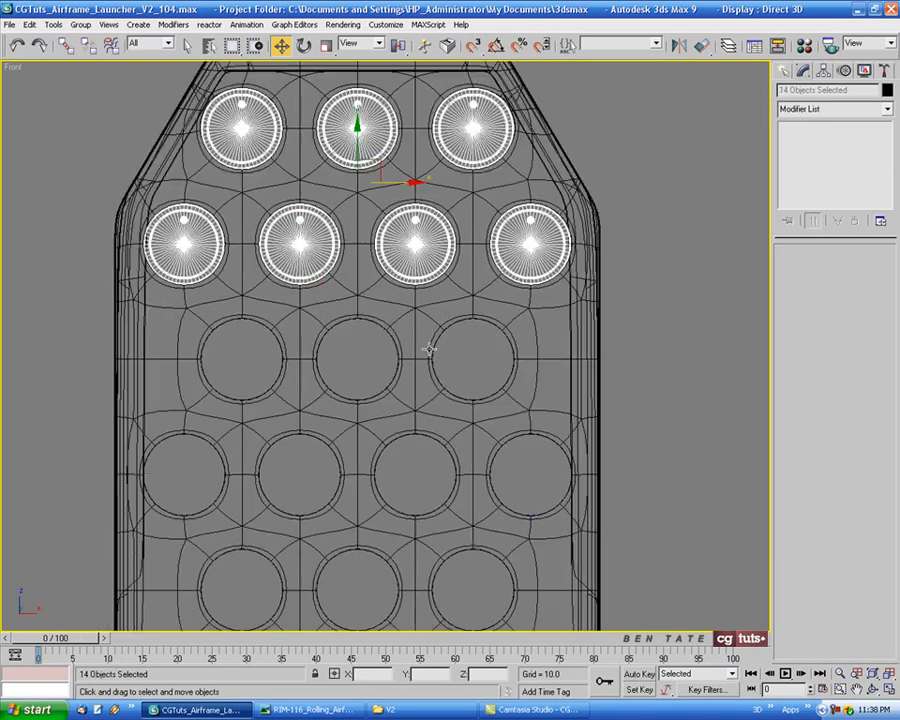
{"action": "scroll", "coordinate": [365, 267], "scroll_direction": "up", "scroll_amount": 2}
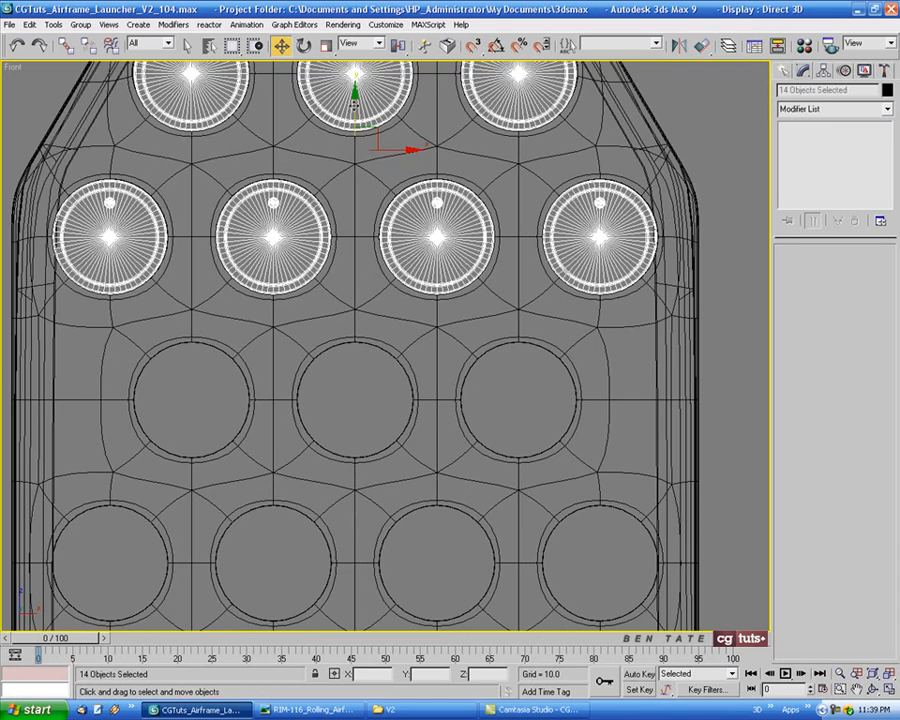
{"action": "mouse_move", "coordinate": [357, 95]}
{"action": "left_mouse_down"}
{"action": "mouse_move", "coordinate": [357, 448]}
{"action": "mouse_move", "coordinate": [360, 432]}
{"action": "left_mouse_up"}
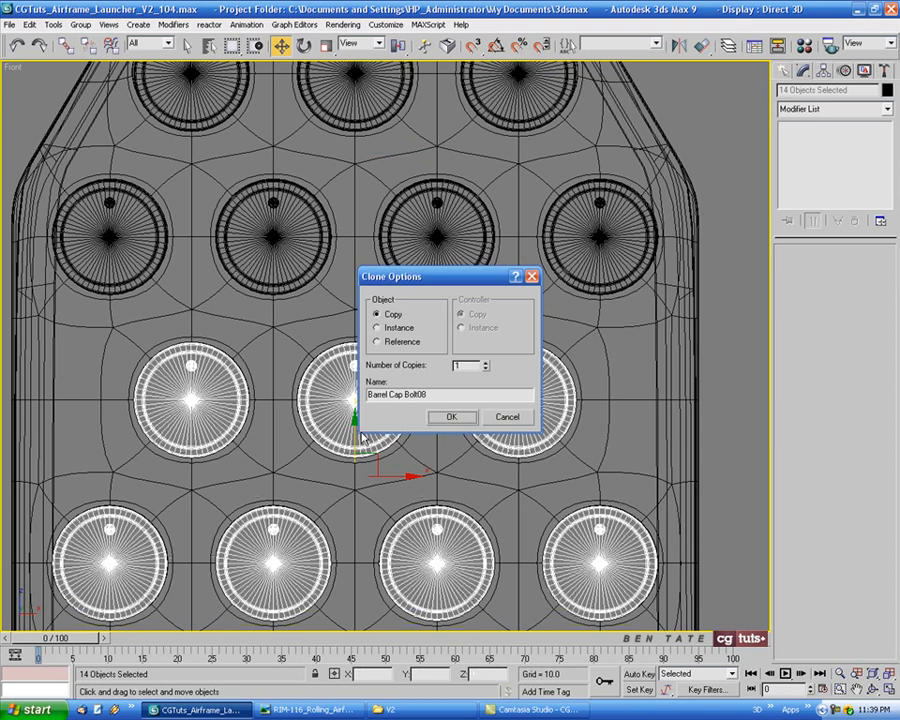
{"action": "left_click", "coordinate": [486, 363]}
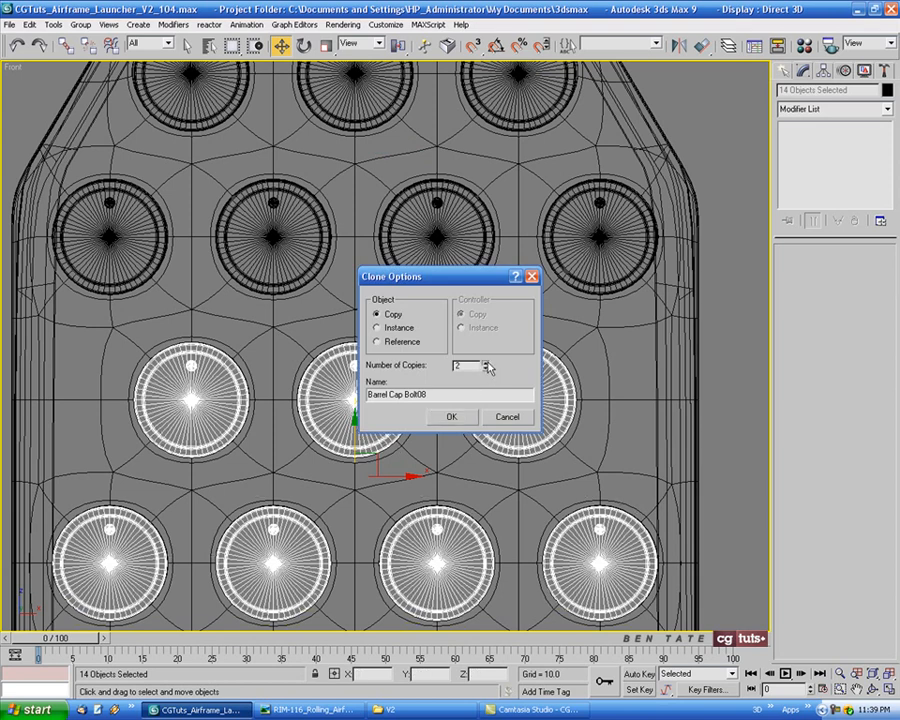
{"action": "left_click", "coordinate": [463, 417]}
Deselect everything and examine the filled barrel holes in the perspective view, especially the fit around the top-left cap
{"action": "middle_click_drag", "start_coordinate": [430, 456], "coordinate": [429, 290]}
{"action": "key", "text": "p"}
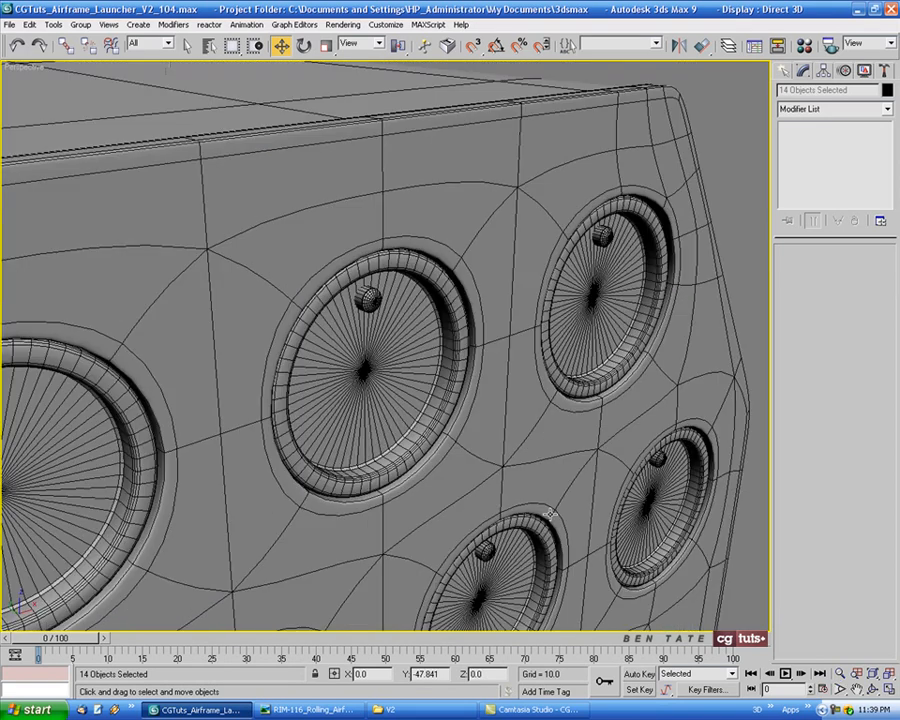
{"action": "key", "text": "z"}
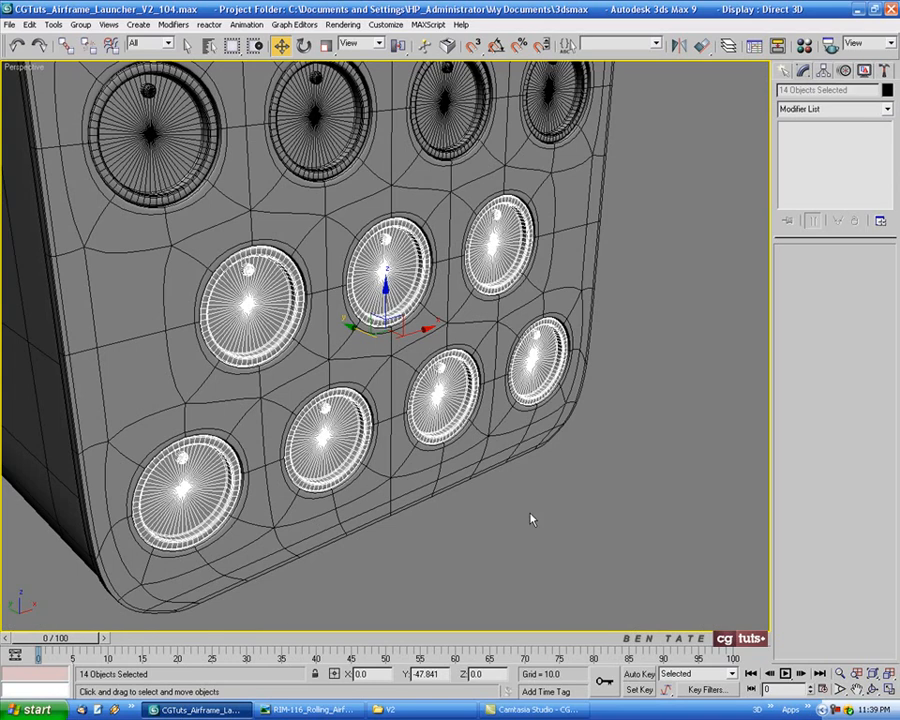
{"action": "left_click", "coordinate": [533, 519]}
{"action": "middle_click_drag", "start_coordinate": [559, 508], "coordinate": [524, 411], "text": "alt"}
{"action": "scroll", "coordinate": [448, 474], "scroll_direction": "up", "scroll_amount": 4}
{"action": "scroll", "coordinate": [495, 316], "scroll_direction": "down", "scroll_amount": 4}
{"action": "middle_click_drag", "start_coordinate": [170, 240], "coordinate": [402, 297]}
{"action": "scroll", "coordinate": [402, 297], "scroll_direction": "up", "scroll_amount": 8}
{"action": "scroll", "coordinate": [422, 281], "scroll_direction": "down", "scroll_amount": 6}
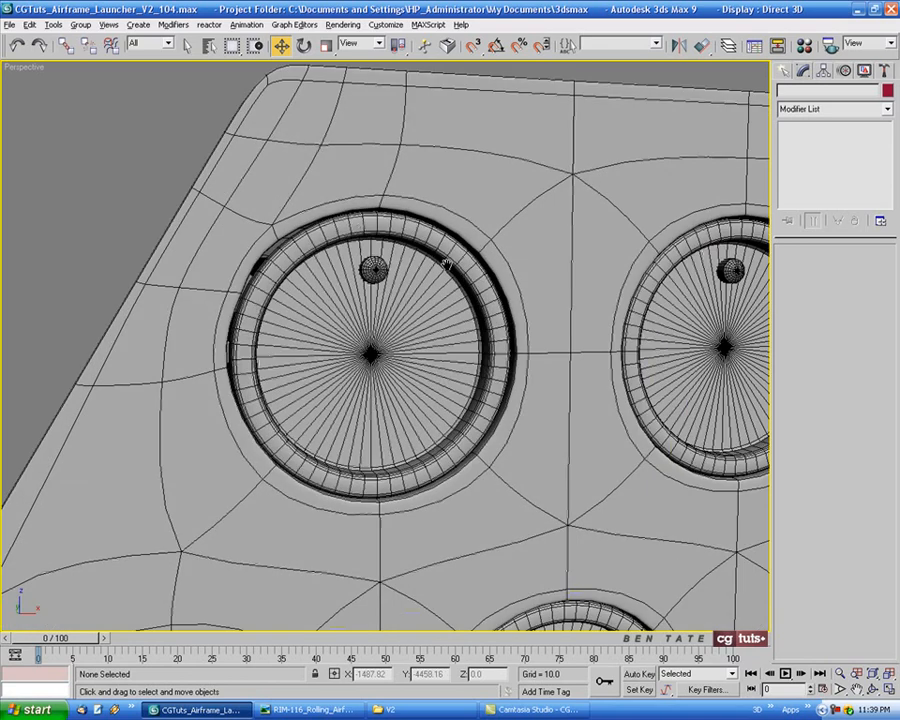
{"action": "middle_click_drag", "start_coordinate": [447, 263], "coordinate": [396, 257], "text": "alt"}
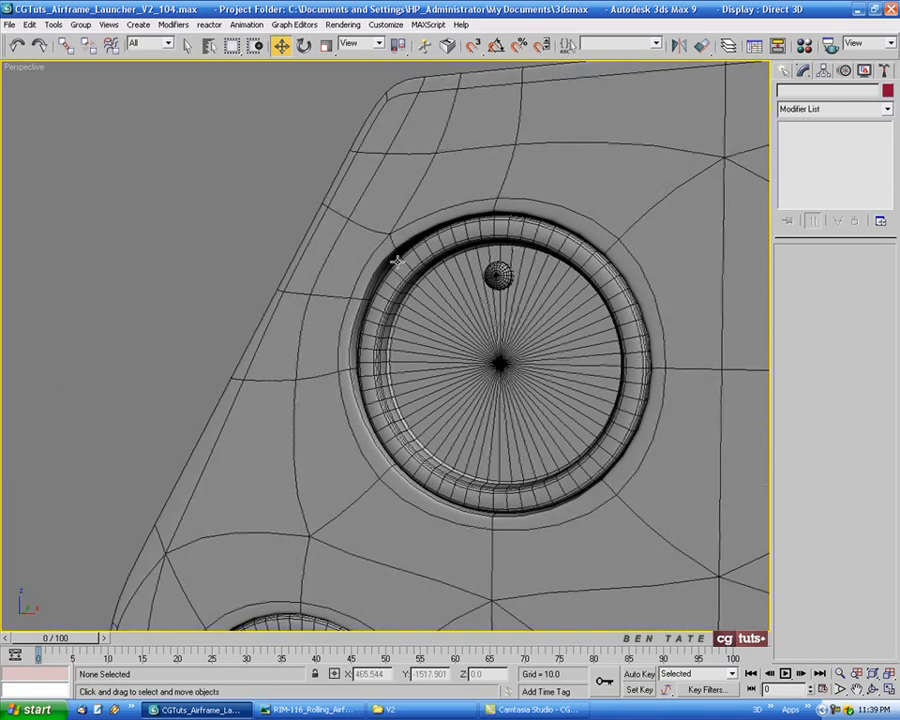
Select the front barrel end panel together with the top-left barrel cap and hide all unselected objects
{"action": "key", "text": "alt+w"}
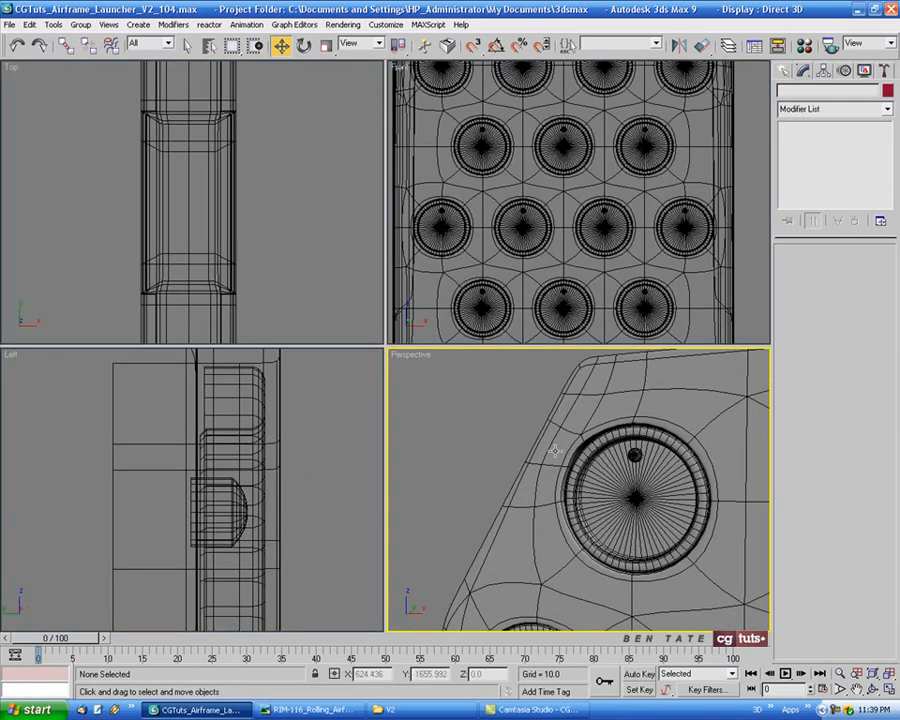
{"action": "left_click", "coordinate": [608, 468]}
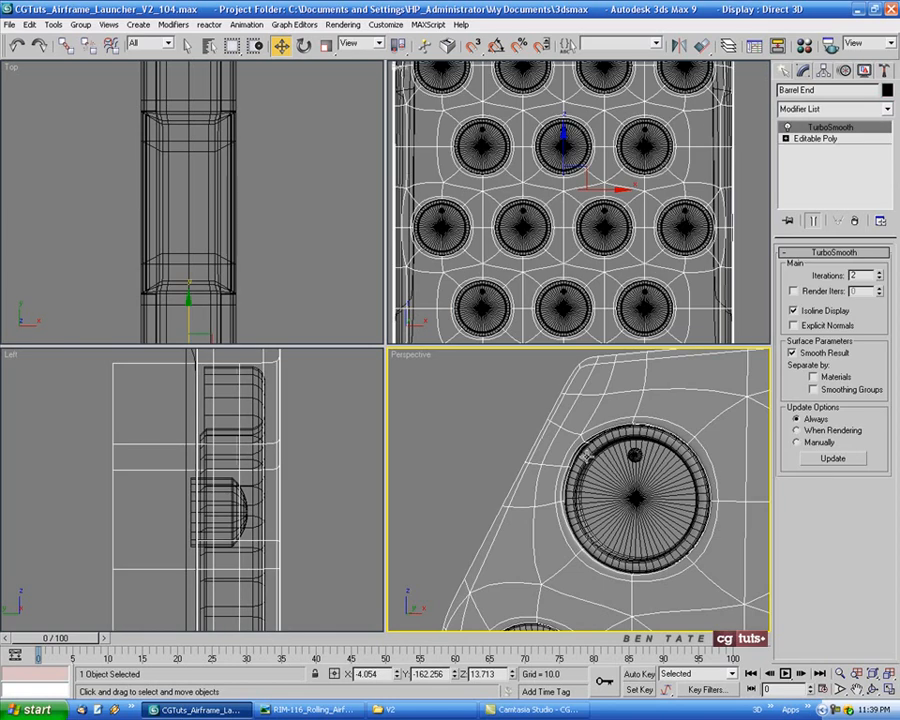
{"action": "left_click", "coordinate": [629, 548], "text": "ctrl"}
{"action": "right_click", "coordinate": [631, 524]}
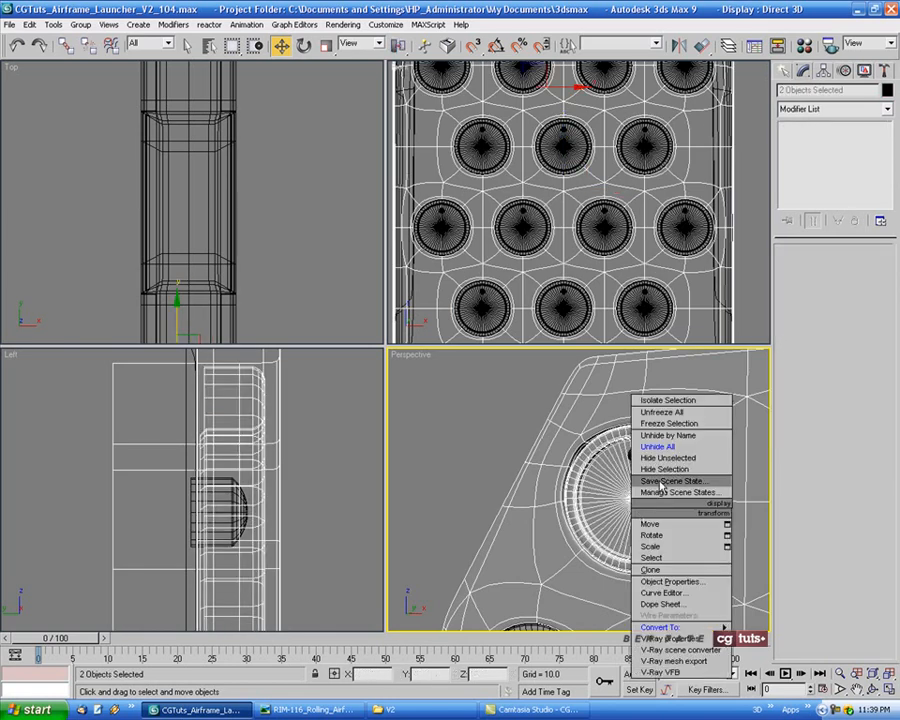
{"action": "left_click", "coordinate": [645, 453]}
Deselect everything and examine the top-left cap against its hole's edge in an enlarged front view
{"action": "middle_click", "coordinate": [592, 293]}
{"action": "middle_click_drag", "start_coordinate": [592, 293], "coordinate": [562, 340]}
{"action": "key", "text": "alt+w"}
{"action": "middle_click_drag", "start_coordinate": [276, 313], "coordinate": [337, 334]}
{"action": "left_click", "coordinate": [205, 215]}
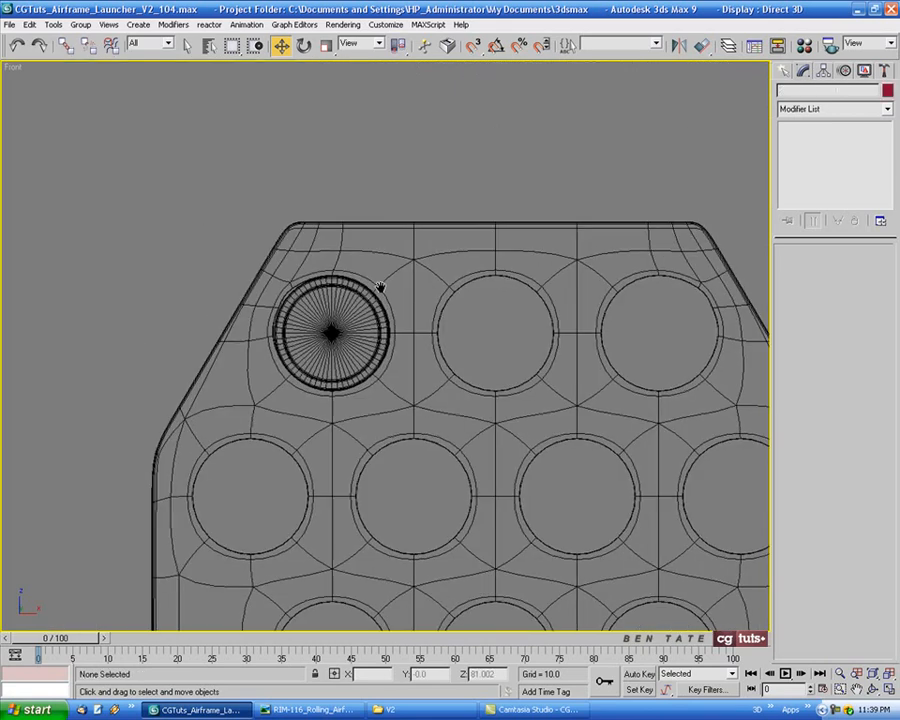
{"action": "scroll", "coordinate": [342, 282], "scroll_direction": "up", "scroll_amount": 6}
{"action": "scroll", "coordinate": [390, 190], "scroll_direction": "down", "scroll_amount": 3}
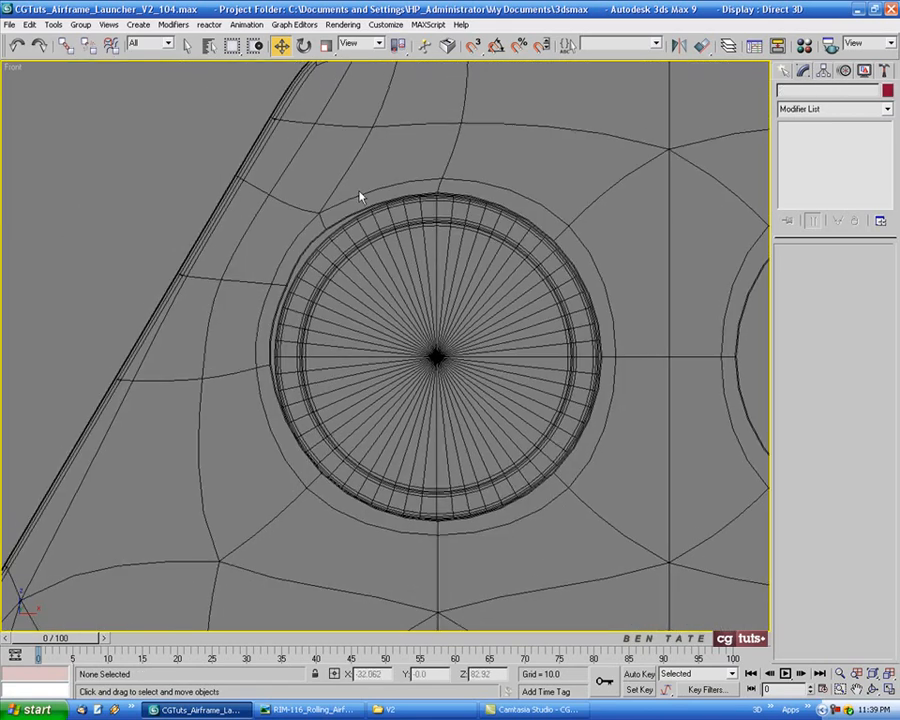
Select the barrel end panel and start editing its Editable Poly vertices with the TurboSmooth end result shown
{"action": "left_click", "coordinate": [532, 244]}
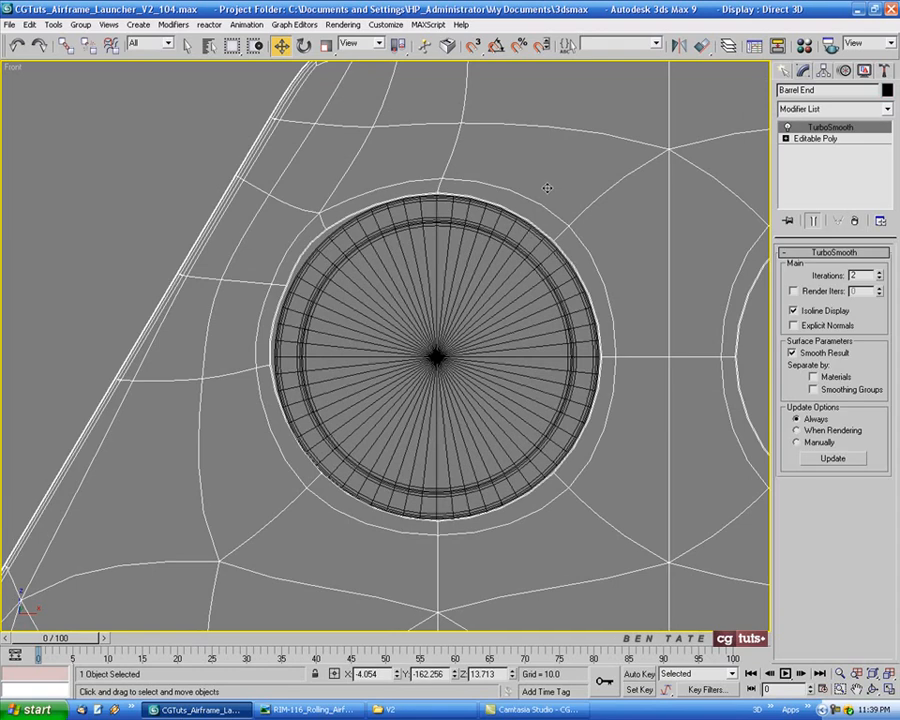
{"action": "middle_click_drag", "start_coordinate": [546, 187], "coordinate": [538, 195]}
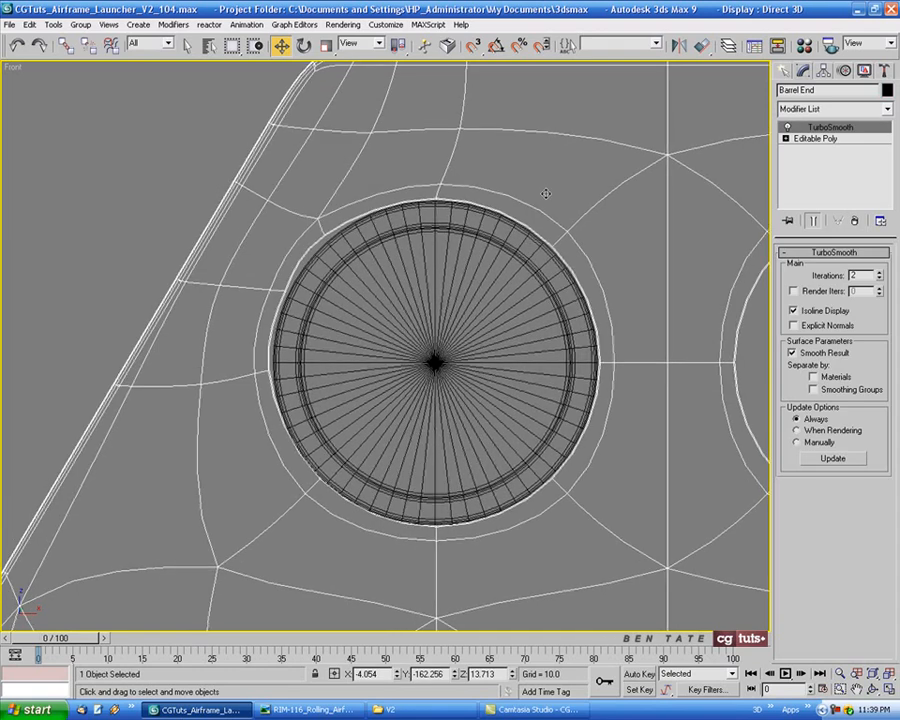
{"action": "left_click", "coordinate": [816, 139]}
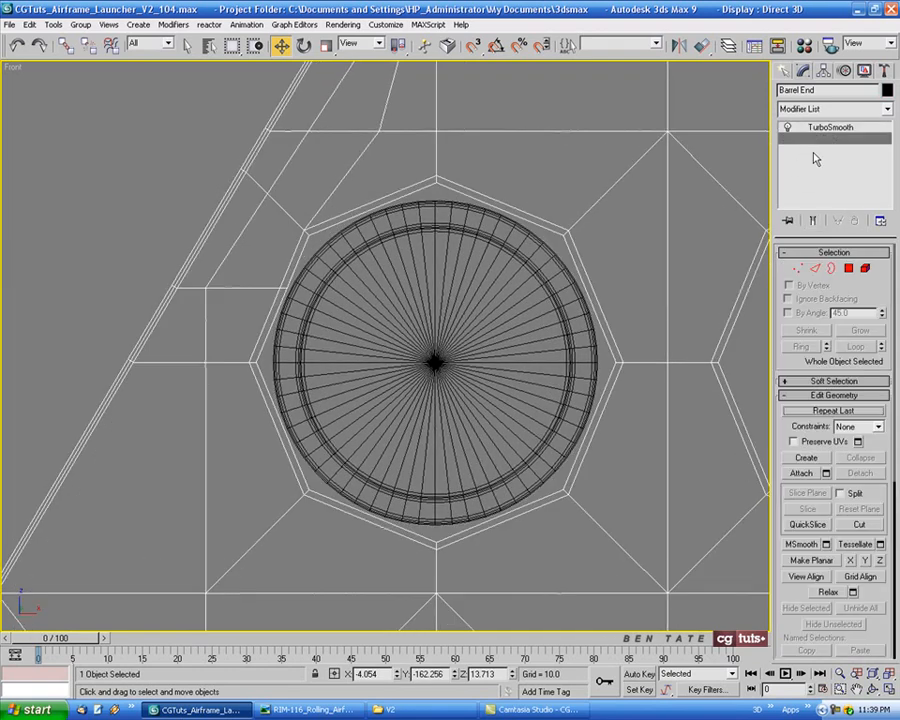
{"action": "left_click", "coordinate": [797, 268]}
{"action": "middle_click_drag", "start_coordinate": [523, 307], "coordinate": [516, 317]}
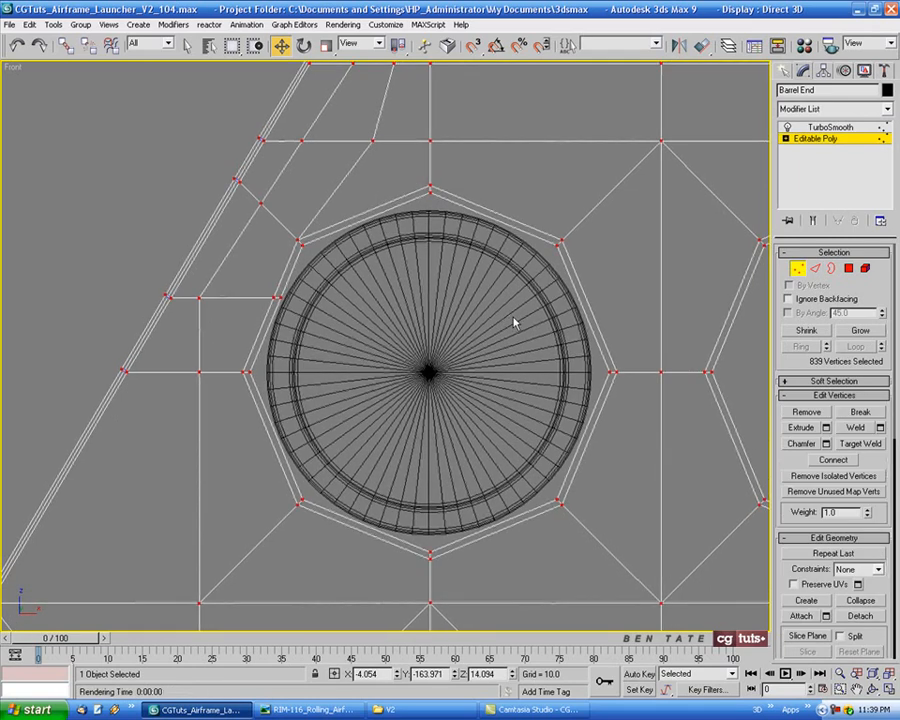
{"action": "left_click", "coordinate": [812, 220]}
{"action": "middle_click_drag", "start_coordinate": [301, 317], "coordinate": [303, 315]}
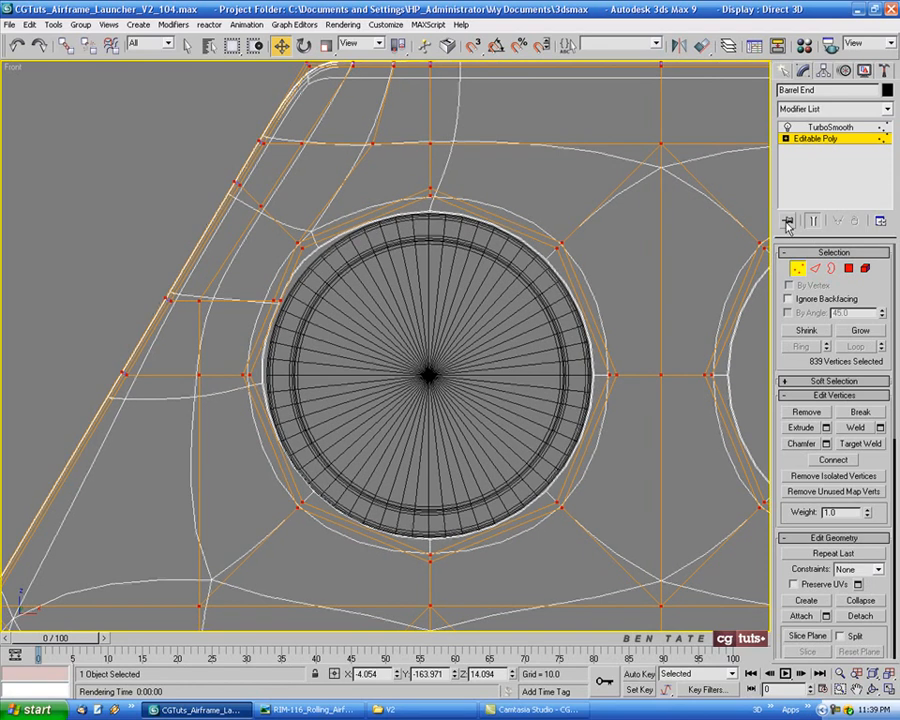
{"action": "left_click", "coordinate": [811, 222]}
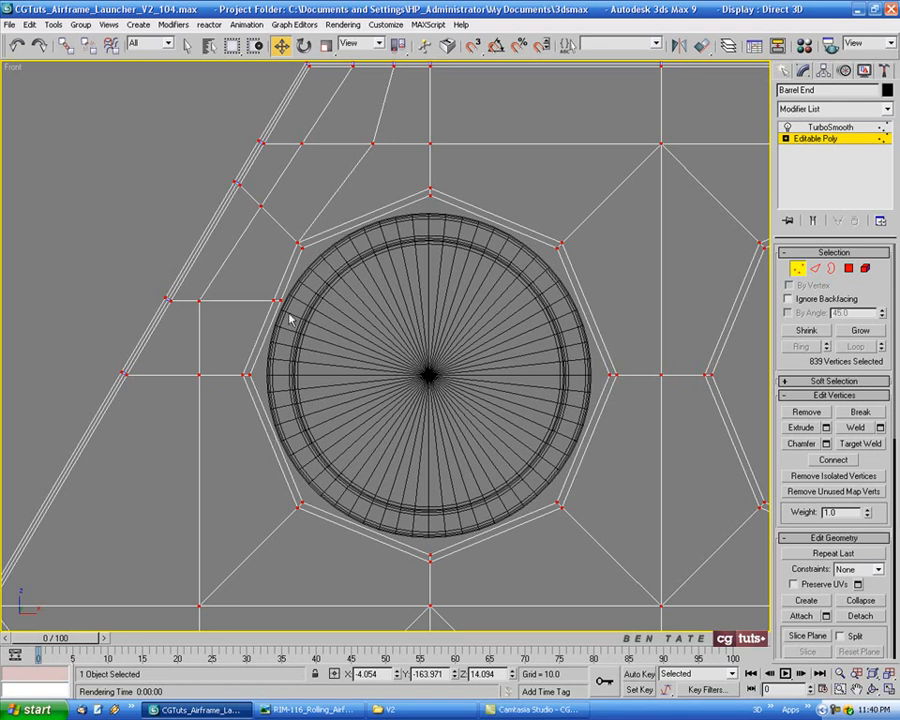
{"action": "middle_click_drag", "start_coordinate": [354, 357], "coordinate": [364, 369]}
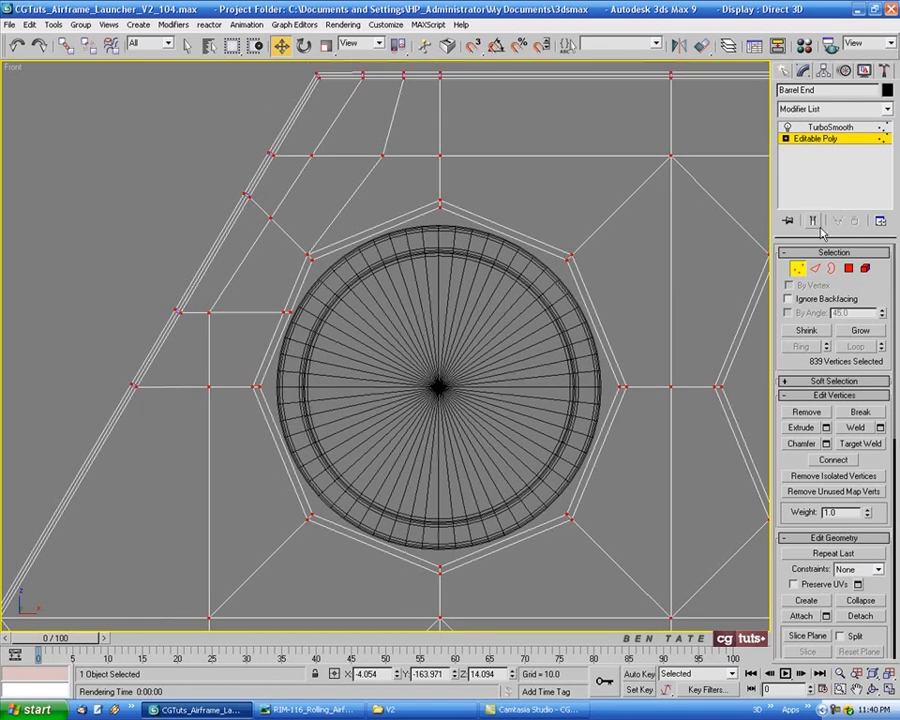
{"action": "left_click", "coordinate": [812, 221]}
Move the top-left hole's upper-left corner vertices inward toward the cap's rim and nudge the extra vertices below them slightly down
{"action": "scroll", "coordinate": [305, 265], "scroll_direction": "up", "scroll_amount": 8}
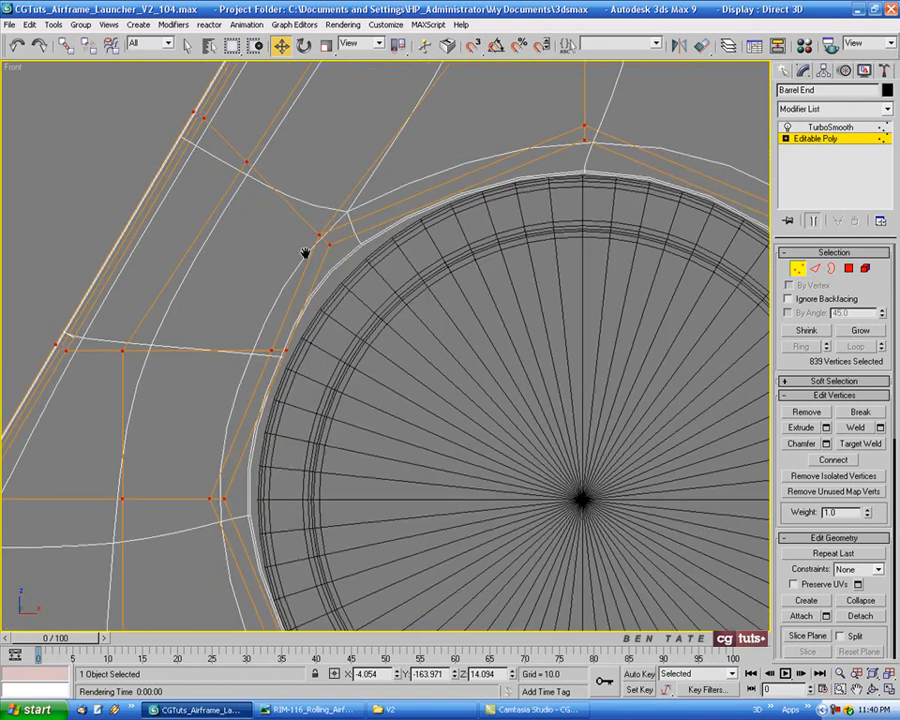
{"action": "left_click_drag", "start_coordinate": [298, 196], "coordinate": [372, 280]}
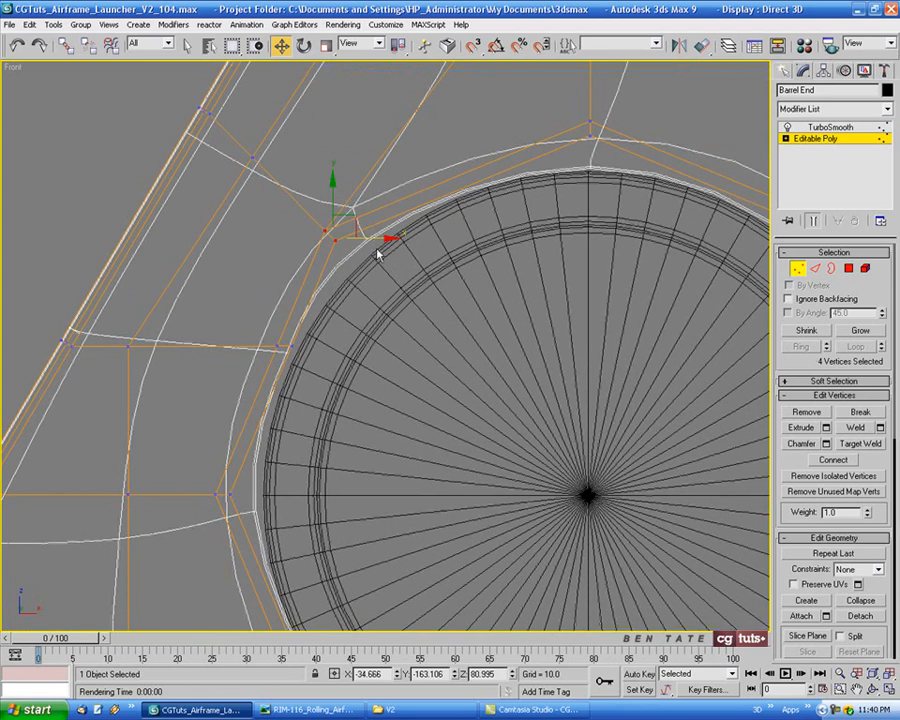
{"action": "left_click_drag", "start_coordinate": [359, 222], "coordinate": [385, 217]}
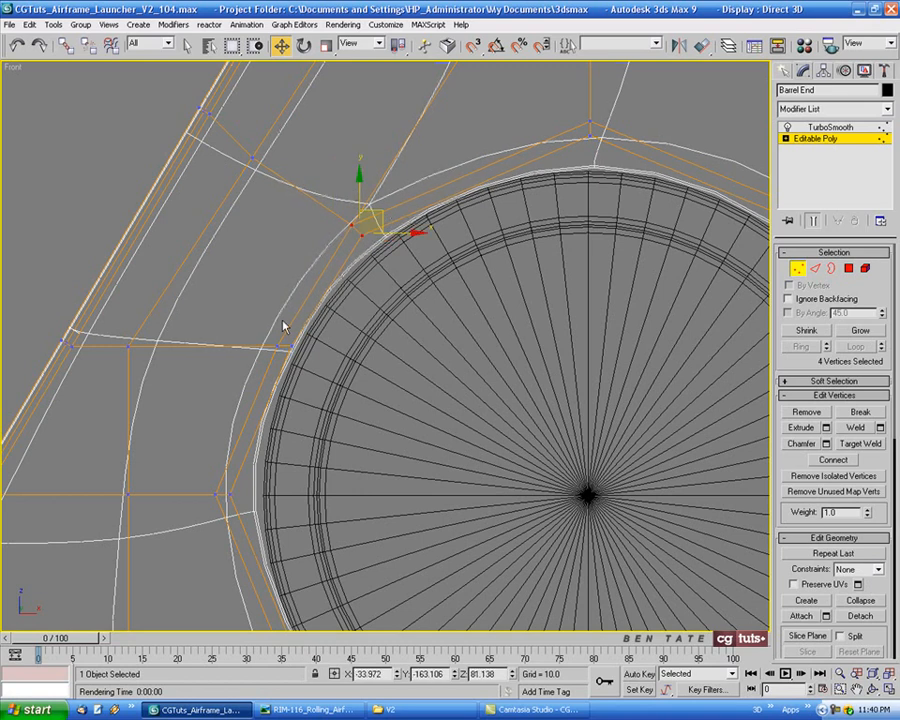
{"action": "left_click_drag", "start_coordinate": [263, 325], "coordinate": [318, 352]}
{"action": "left_click_drag", "start_coordinate": [311, 341], "coordinate": [311, 343]}
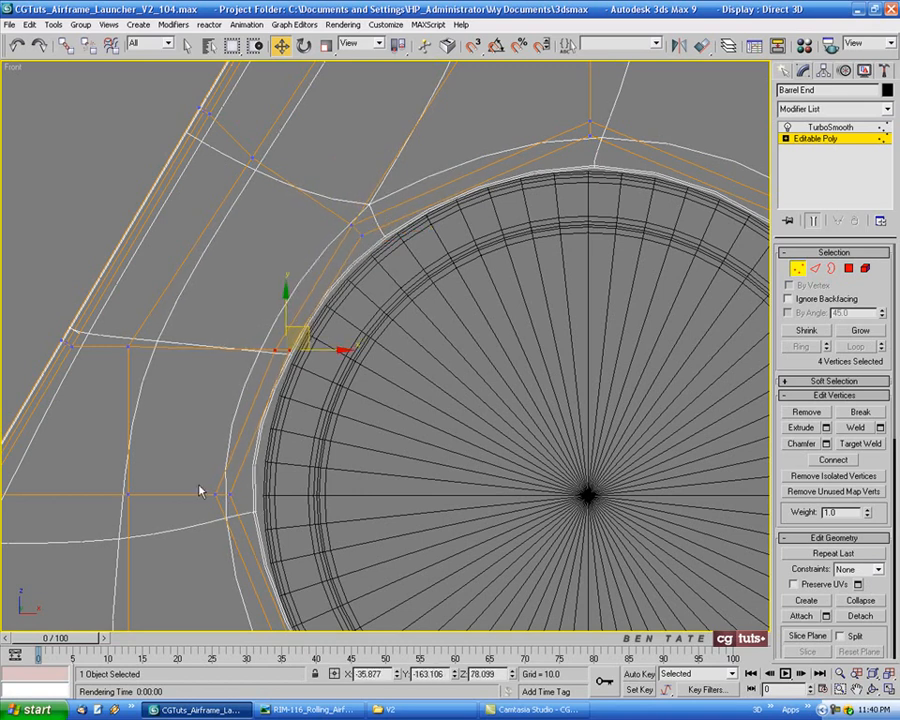
Move the hole's leftmost vertices inward and slightly down to follow the cap, and fine-tune the extra vertices above them
{"action": "left_click_drag", "start_coordinate": [197, 480], "coordinate": [275, 495]}
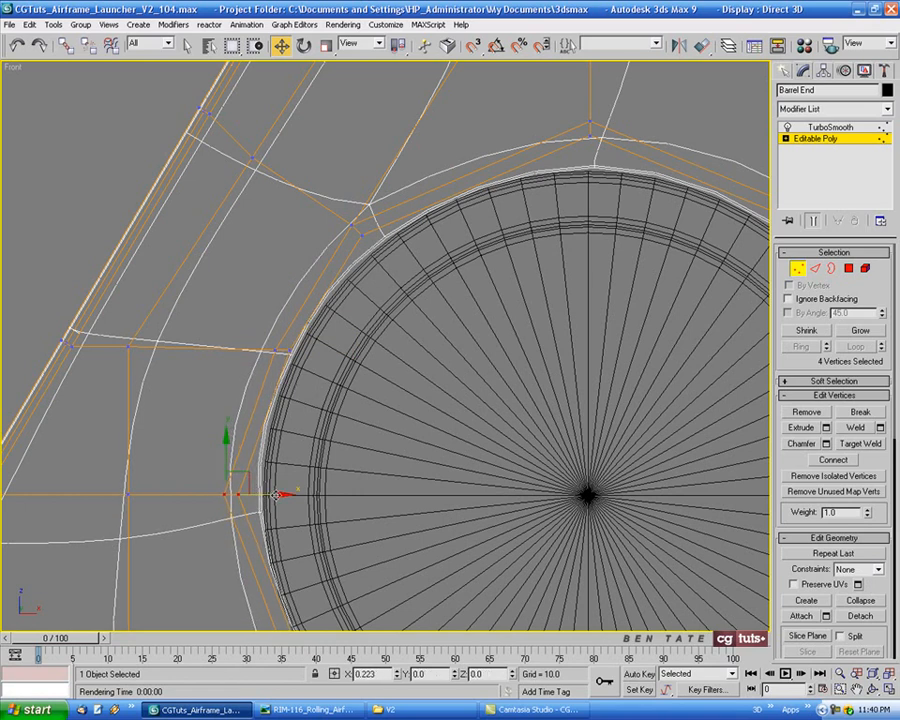
{"action": "middle_click_drag", "start_coordinate": [370, 494], "coordinate": [357, 408]}
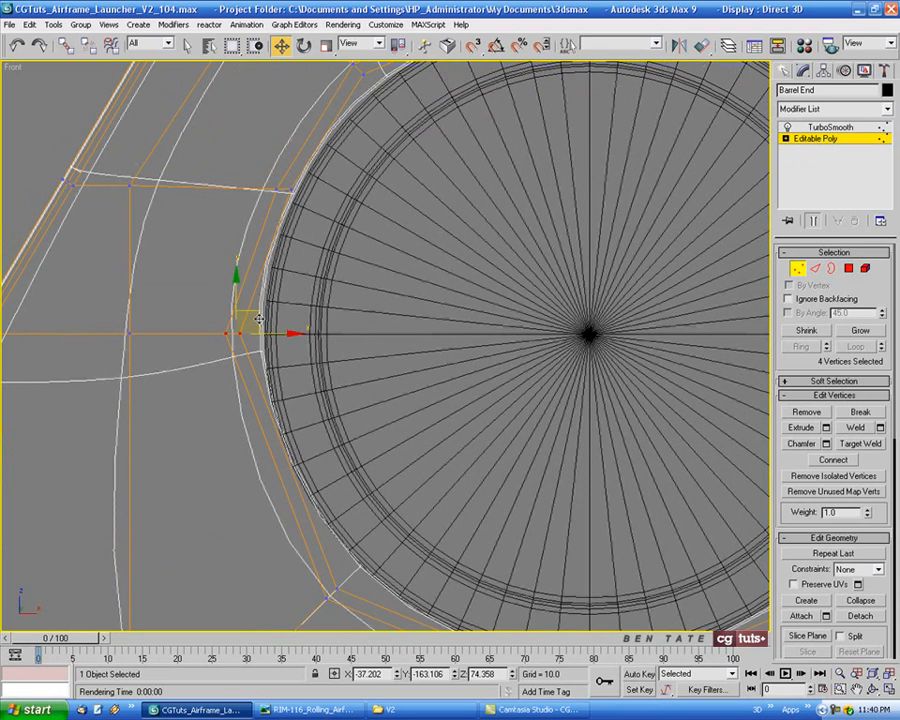
{"action": "left_click_drag", "start_coordinate": [258, 319], "coordinate": [261, 324]}
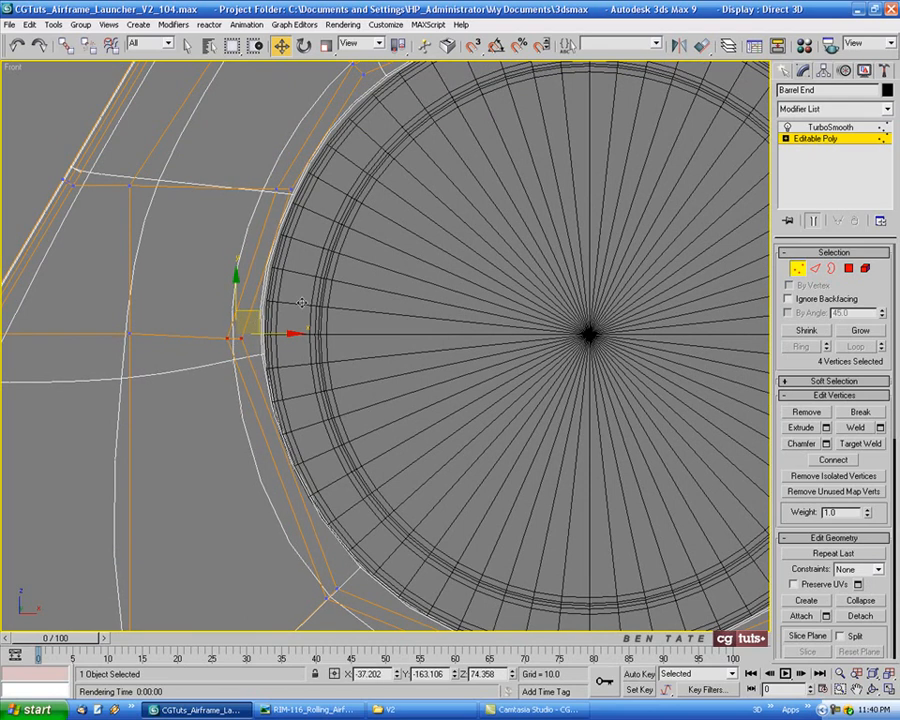
{"action": "middle_click_drag", "start_coordinate": [350, 283], "coordinate": [330, 424]}
{"action": "left_click_drag", "start_coordinate": [231, 286], "coordinate": [298, 357]}
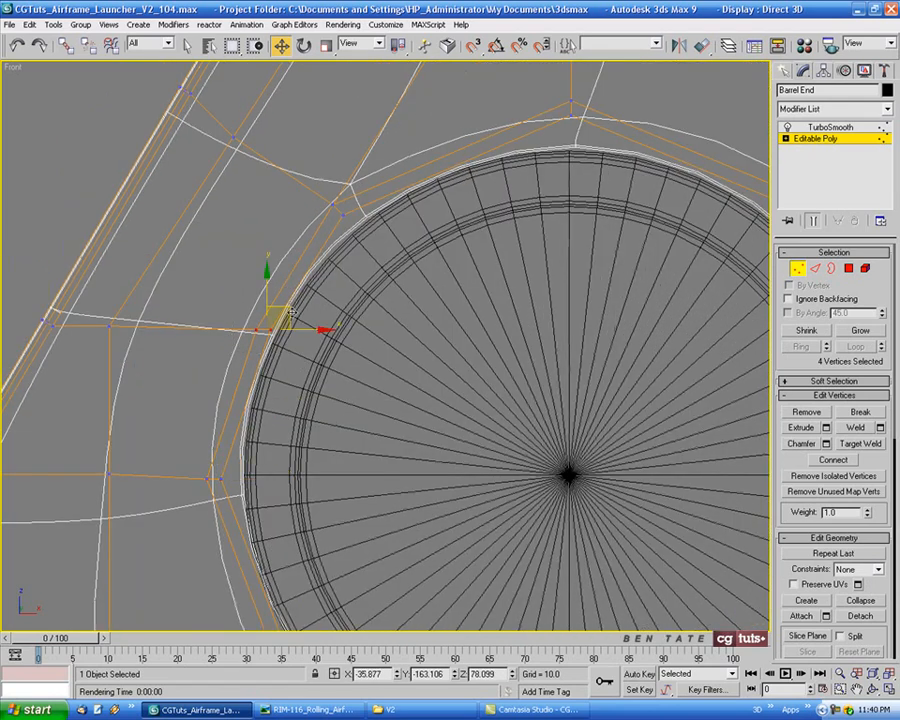
{"action": "left_click_drag", "start_coordinate": [297, 312], "coordinate": [296, 311]}
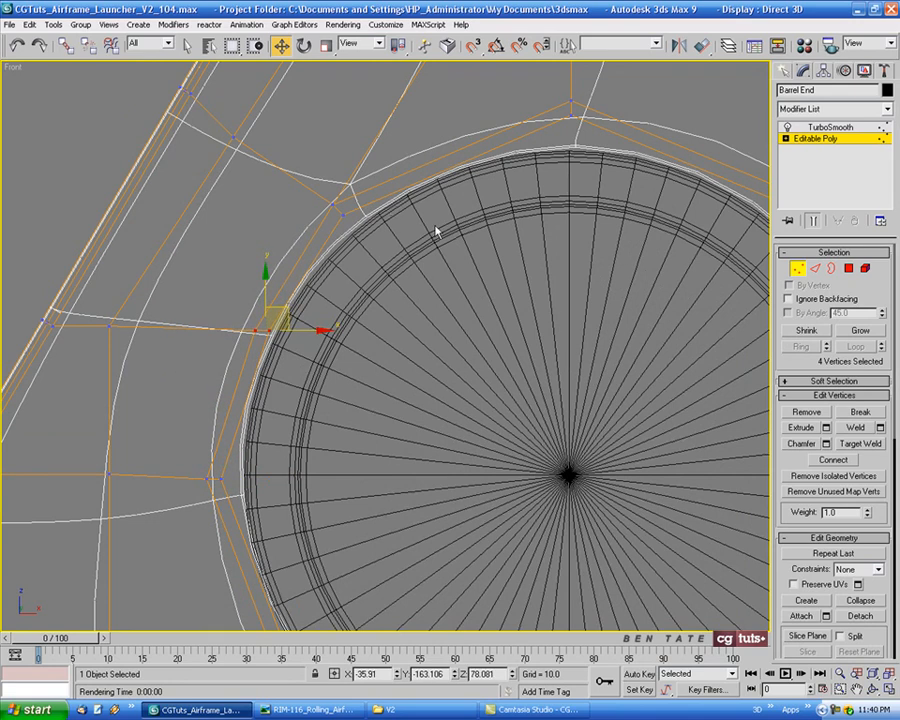
Switch the front view to shaded and nudge the hole's upper-left corner vertices slightly closer to the cap
{"action": "scroll", "coordinate": [436, 232], "scroll_direction": "down", "scroll_amount": 2}
{"action": "key", "text": "F3"}
{"action": "middle_click_drag", "start_coordinate": [466, 299], "coordinate": [428, 281]}
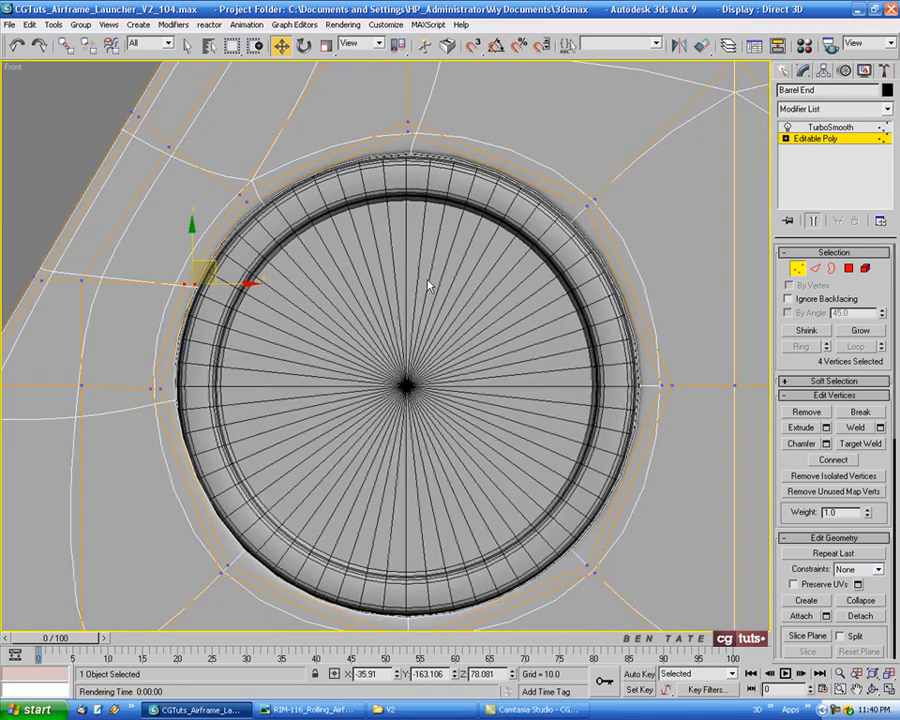
{"action": "left_click", "coordinate": [816, 139]}
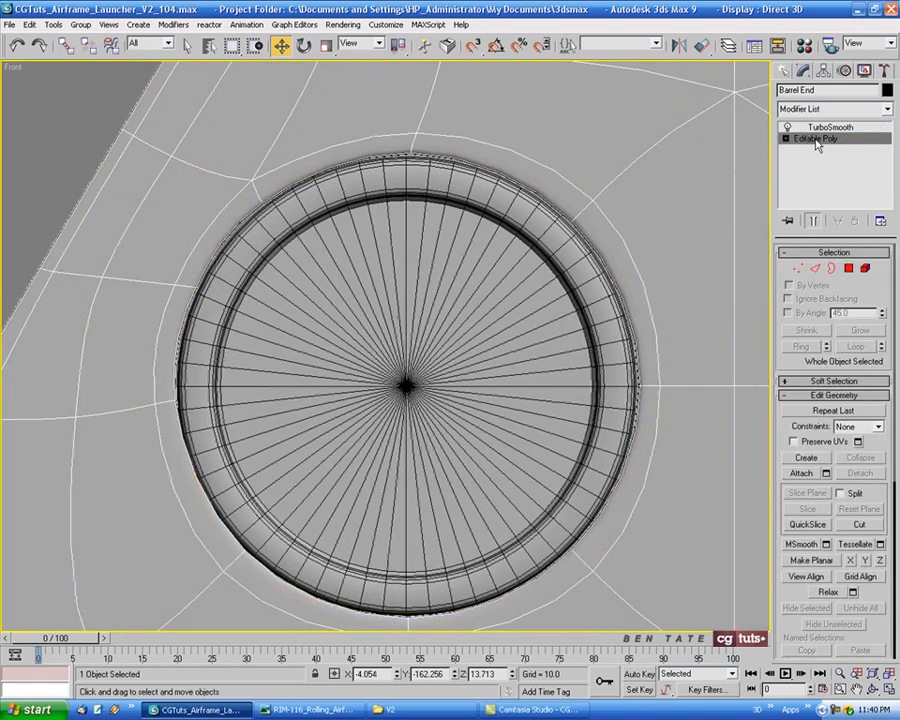
{"action": "key", "text": "1"}
{"action": "middle_click_drag", "start_coordinate": [388, 235], "coordinate": [404, 257]}
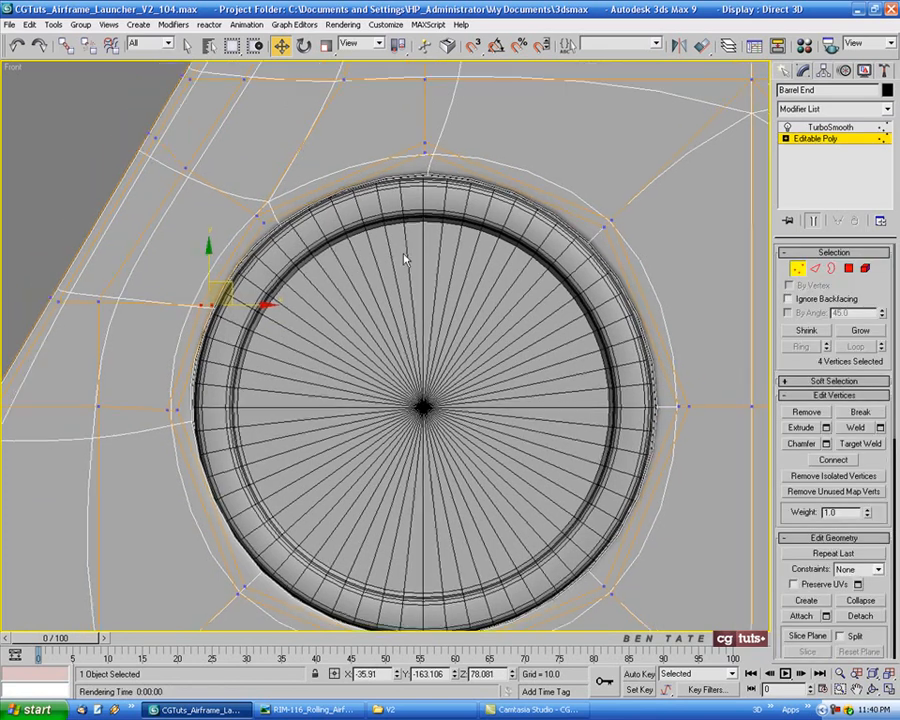
{"action": "scroll", "coordinate": [232, 200], "scroll_direction": "up", "scroll_amount": 2}
{"action": "left_click_drag", "start_coordinate": [249, 207], "coordinate": [299, 219]}
{"action": "middle_click_drag", "start_coordinate": [420, 340], "coordinate": [390, 265]}
Leave vertex editing and examine the reshaped hole edge around the cap in shaded and wireframe display
{"action": "scroll", "coordinate": [440, 306], "scroll_direction": "down", "scroll_amount": 2}
{"action": "middle_click_drag", "start_coordinate": [456, 318], "coordinate": [346, 277]}
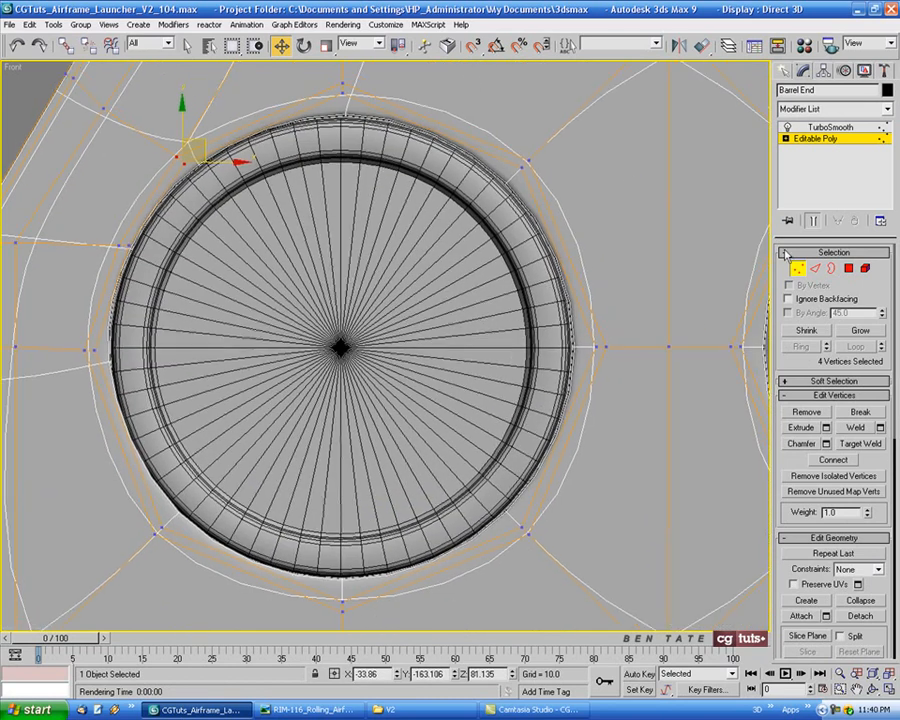
{"action": "left_click", "coordinate": [800, 270]}
{"action": "middle_click_drag", "start_coordinate": [380, 317], "coordinate": [499, 327]}
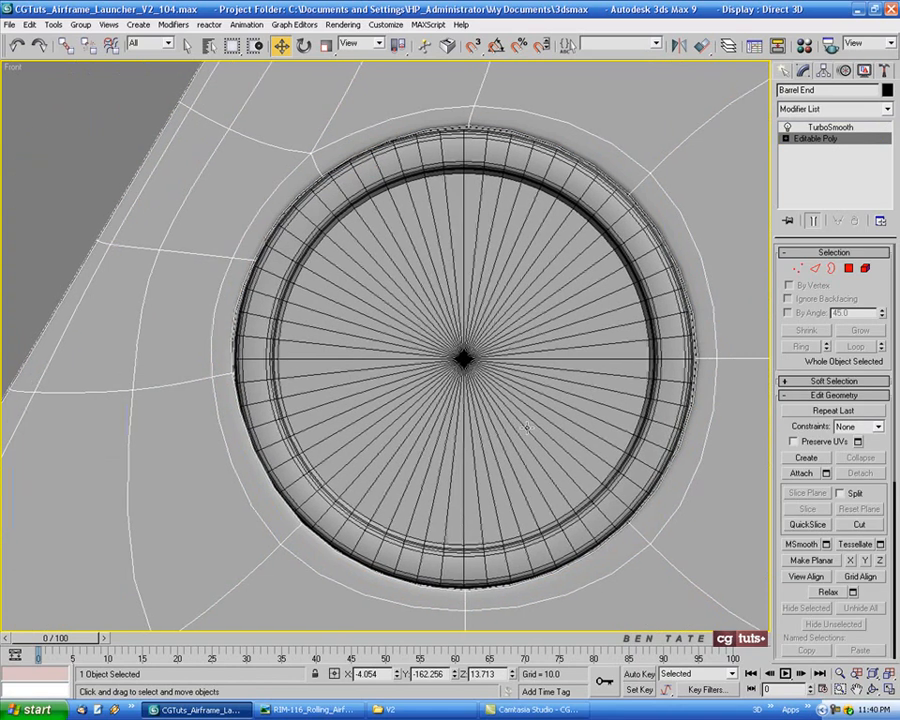
{"action": "key", "text": "F3"}
{"action": "middle_click_drag", "start_coordinate": [515, 404], "coordinate": [521, 440]}
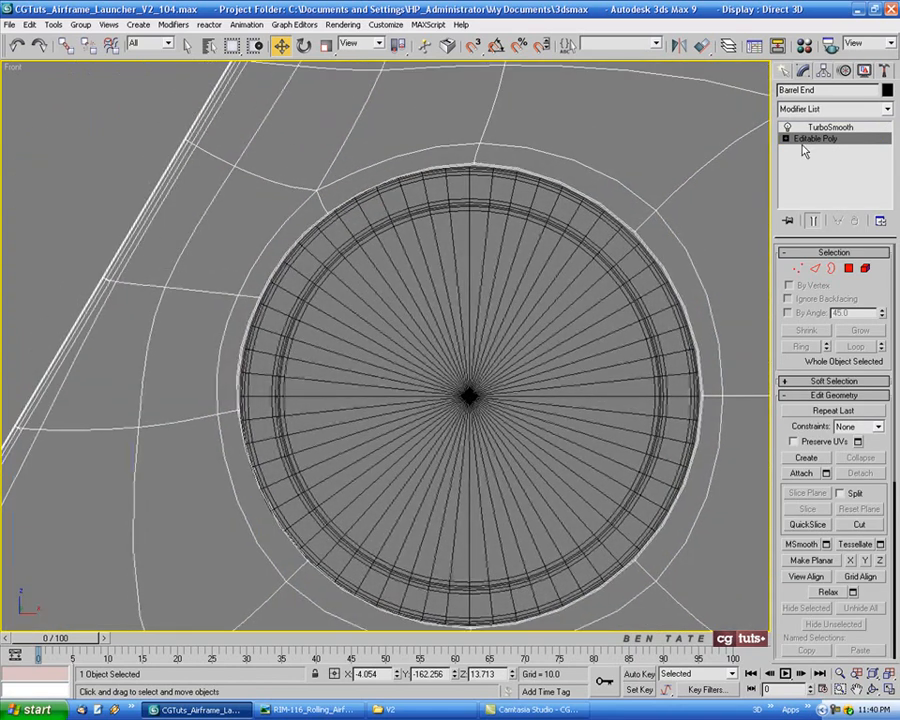
Toggle TurboSmooth off and back on to compare the panel's base mesh with the smoothed holes
{"action": "left_click", "coordinate": [788, 128]}
{"action": "middle_click_drag", "start_coordinate": [318, 396], "coordinate": [333, 400]}
{"action": "middle_click_drag", "start_coordinate": [448, 475], "coordinate": [427, 386]}
{"action": "scroll", "coordinate": [428, 386], "scroll_direction": "down", "scroll_amount": 3}
{"action": "middle_click_drag", "start_coordinate": [526, 390], "coordinate": [416, 266]}
{"action": "scroll", "coordinate": [416, 266], "scroll_direction": "down", "scroll_amount": 2}
{"action": "middle_click_drag", "start_coordinate": [465, 331], "coordinate": [425, 408]}
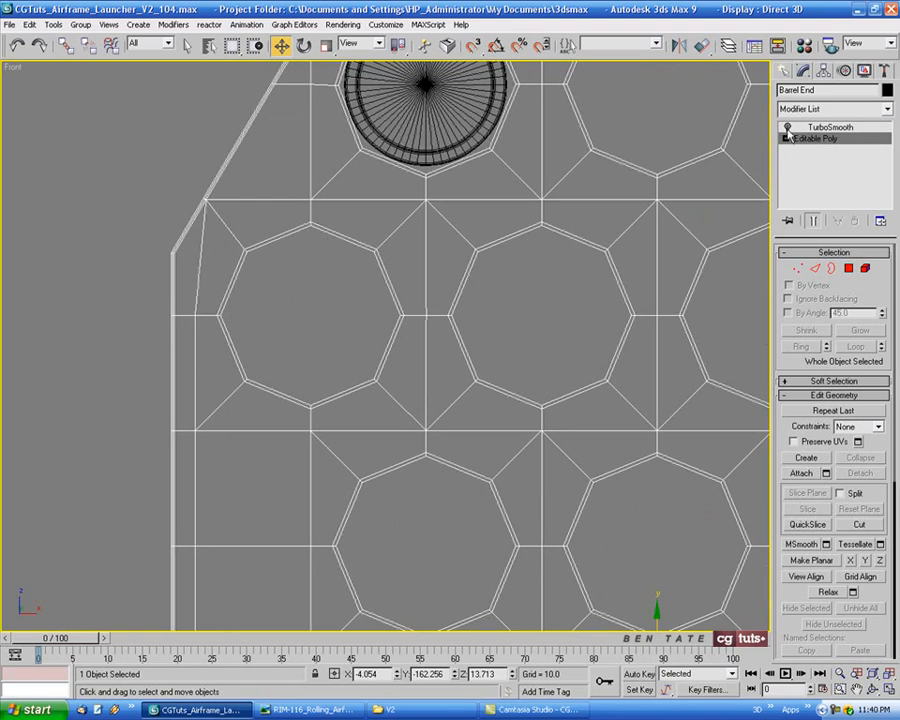
{"action": "left_click", "coordinate": [787, 128]}
{"action": "left_click", "coordinate": [808, 128]}
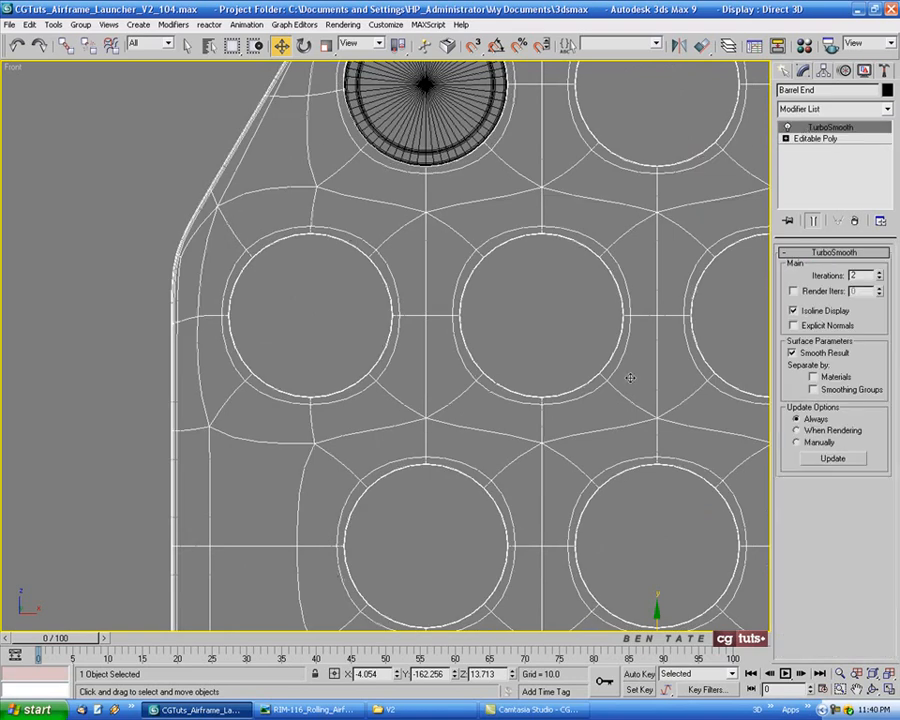
Delete the panel's TurboSmooth modifier and apply a fresh TurboSmooth
{"action": "middle_click_drag", "start_coordinate": [588, 265], "coordinate": [540, 145]}
{"action": "scroll", "coordinate": [526, 323], "scroll_direction": "down", "scroll_amount": 2}
{"action": "scroll", "coordinate": [510, 370], "scroll_direction": "down", "scroll_amount": 4}
{"action": "middle_click_drag", "start_coordinate": [501, 378], "coordinate": [422, 352]}
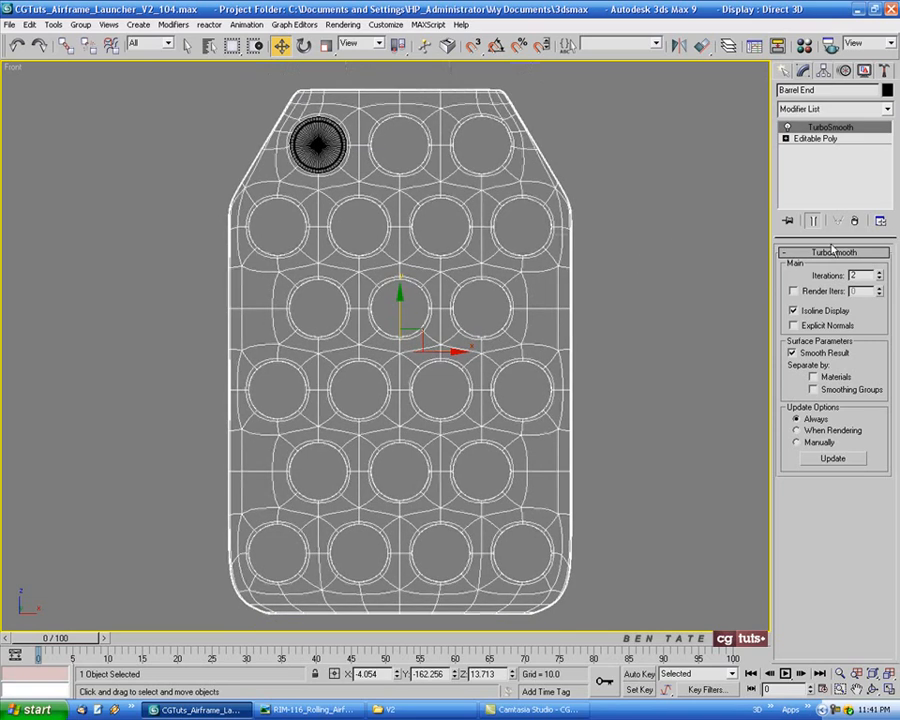
{"action": "left_click", "coordinate": [855, 221]}
{"action": "middle_click_drag", "start_coordinate": [592, 305], "coordinate": [562, 300]}
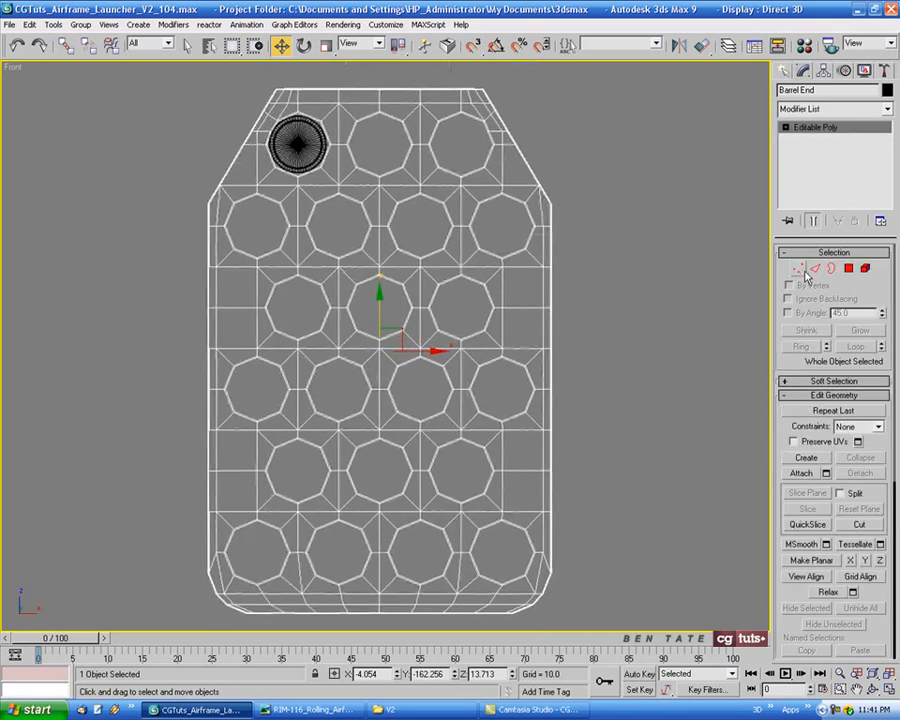
{"action": "left_click", "coordinate": [798, 268]}
{"action": "middle_click_drag", "start_coordinate": [625, 340], "coordinate": [606, 347]}
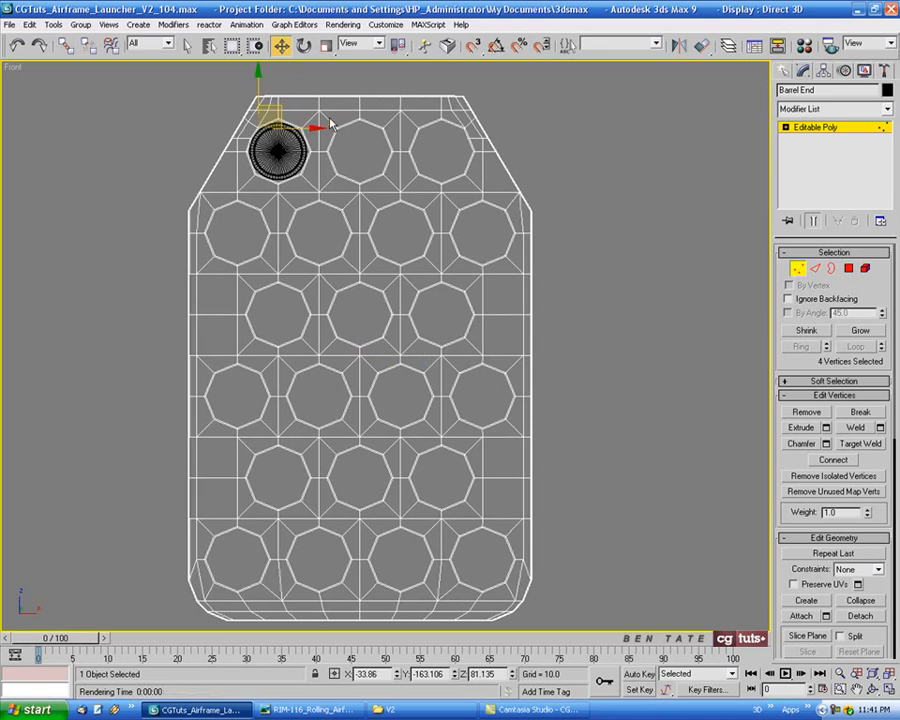
{"action": "left_click", "coordinate": [798, 268]}
{"action": "left_click", "coordinate": [886, 108]}
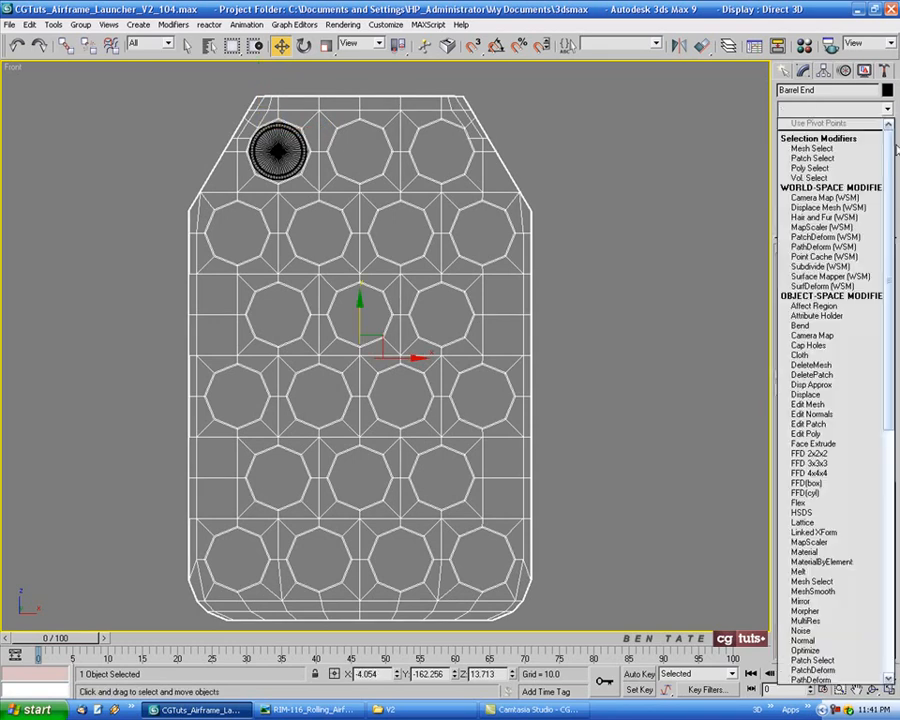
{"action": "scroll", "coordinate": [840, 400], "scroll_direction": "down", "scroll_amount": 15}
{"action": "left_click", "coordinate": [820, 514]}
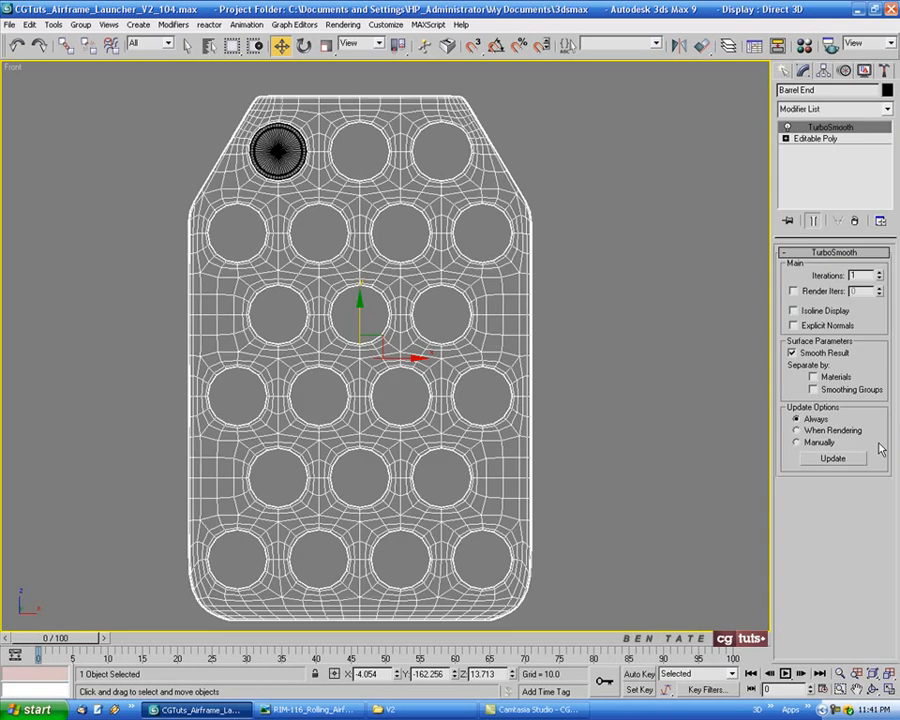
Select all vertices right of the panel's vertical centerline in the Editable Poly and delete them
{"action": "left_click", "coordinate": [810, 138]}
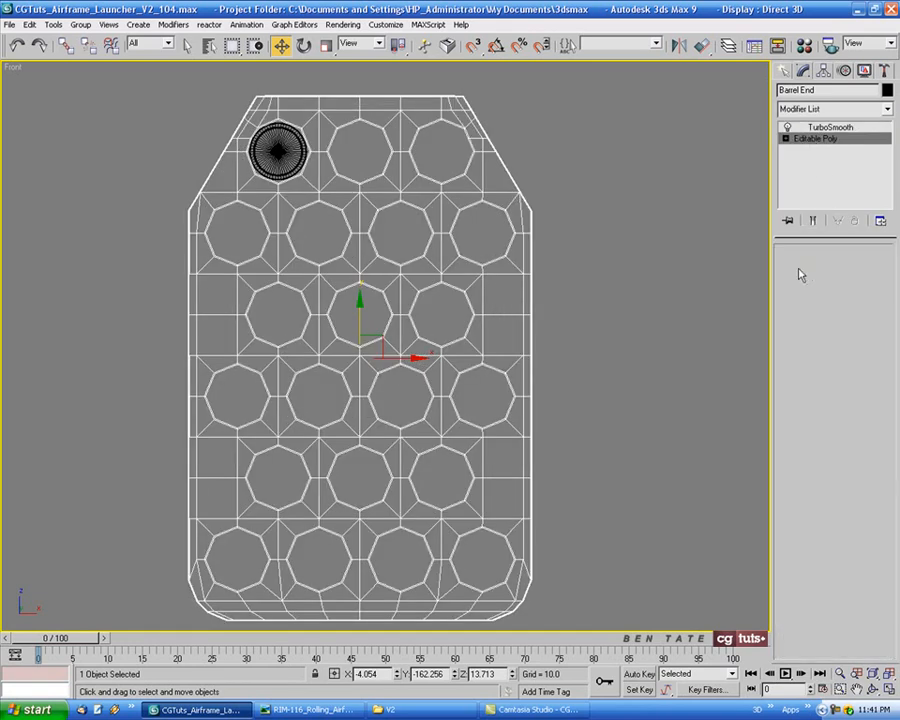
{"action": "left_click", "coordinate": [798, 268]}
{"action": "middle_click_drag", "start_coordinate": [669, 321], "coordinate": [661, 322]}
{"action": "mouse_move", "coordinate": [573, 412]}
{"action": "middle_mouse_down"}
{"action": "mouse_move", "coordinate": [508, 396]}
{"action": "mouse_move", "coordinate": [566, 406]}
{"action": "middle_mouse_up"}
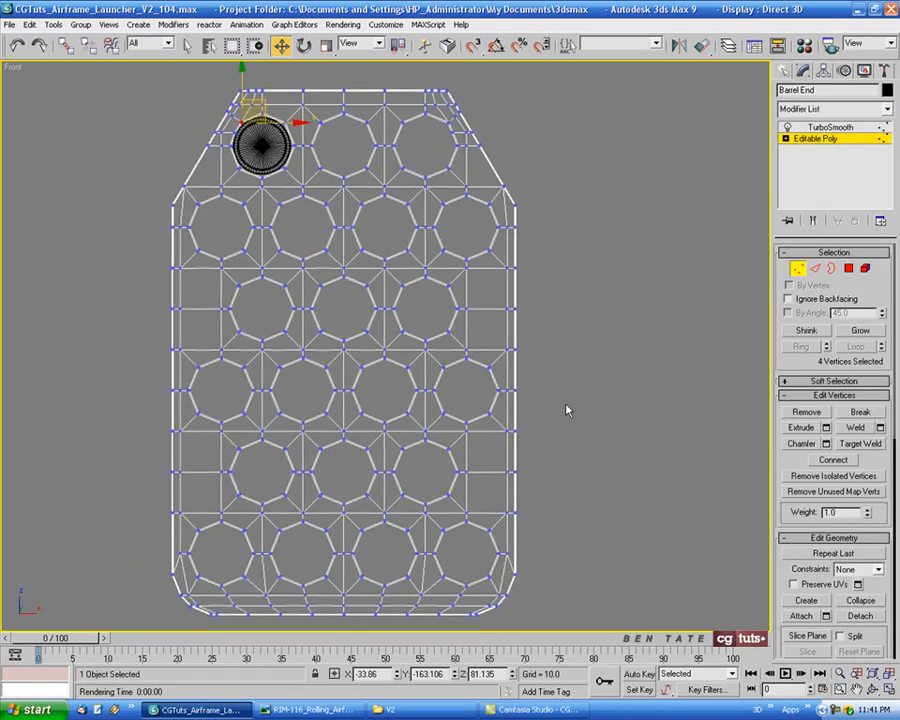
{"action": "scroll", "coordinate": [612, 363], "scroll_direction": "down", "scroll_amount": 3}
{"action": "left_click_drag", "start_coordinate": [649, 109], "coordinate": [432, 569]}
{"action": "scroll", "coordinate": [462, 426], "scroll_direction": "up", "scroll_amount": 5}
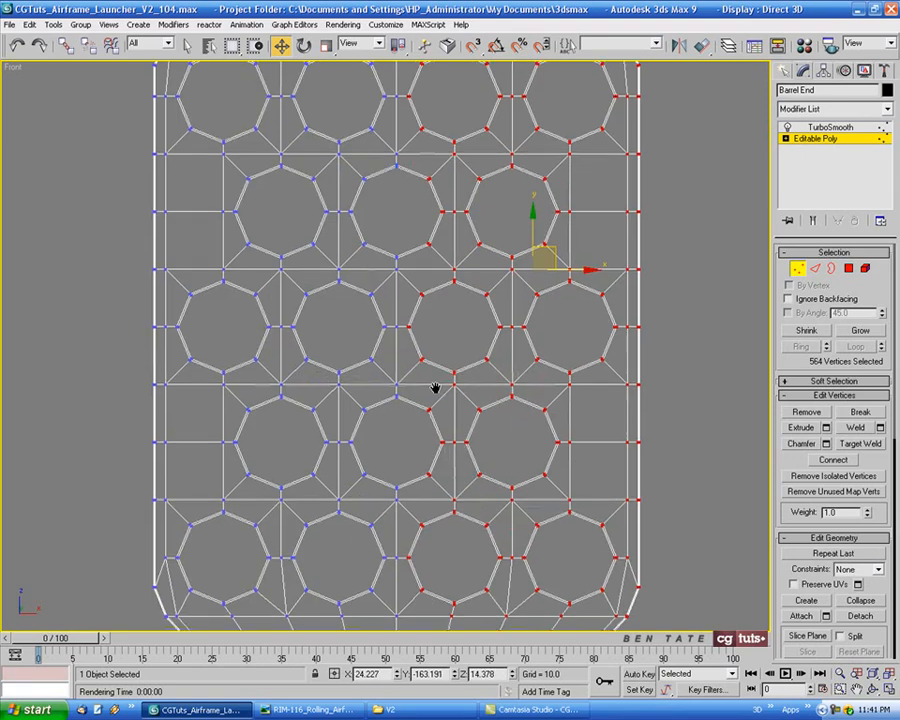
{"action": "middle_click_drag", "start_coordinate": [435, 388], "coordinate": [441, 368]}
{"action": "key", "text": "Delete"}
Leave vertex editing and mirror the half panel along X as a copy to complete the opposite side
{"action": "scroll", "coordinate": [530, 390], "scroll_direction": "down", "scroll_amount": 5}
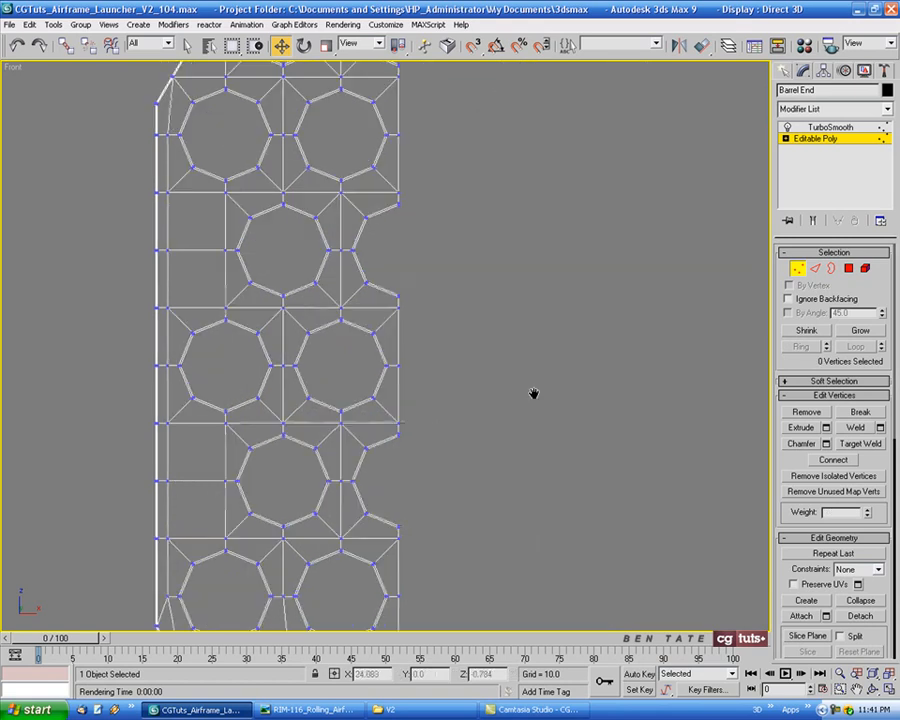
{"action": "left_click", "coordinate": [798, 270]}
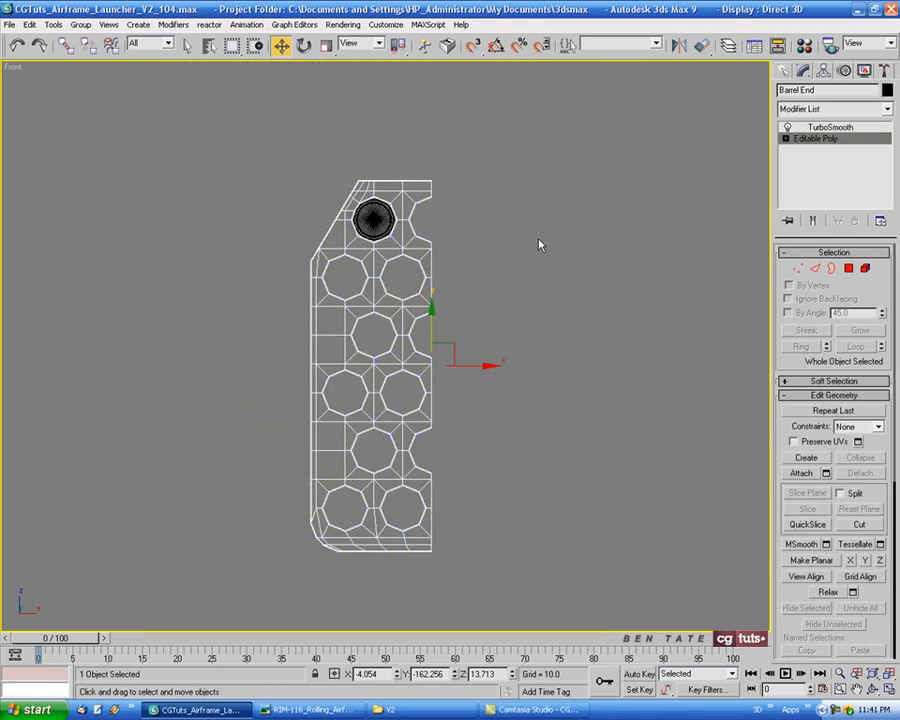
{"action": "middle_click_drag", "start_coordinate": [538, 243], "coordinate": [505, 245]}
{"action": "left_click", "coordinate": [679, 47]}
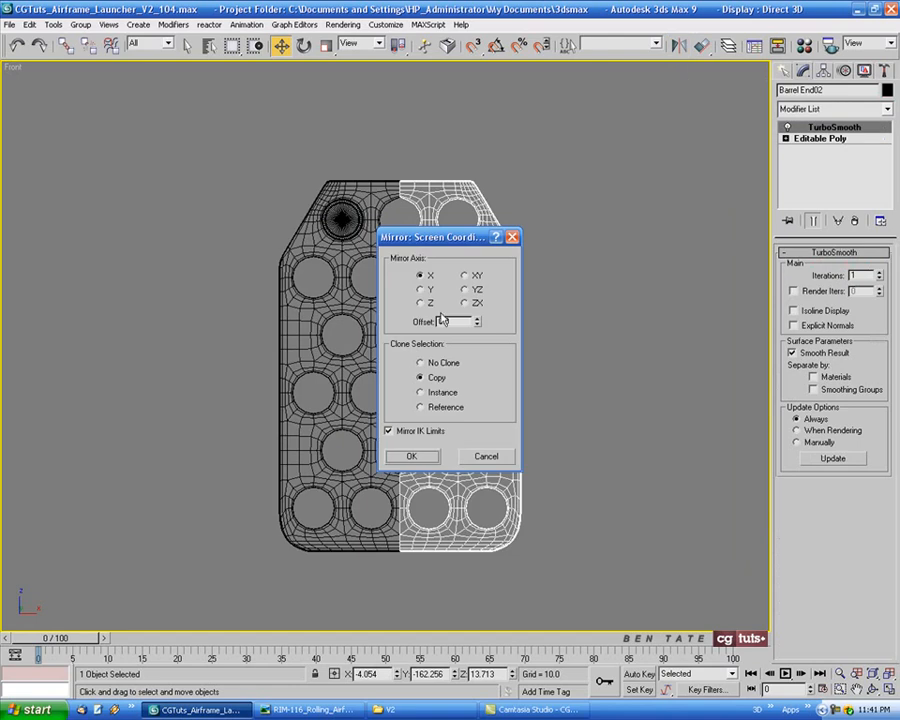
{"action": "left_click", "coordinate": [412, 456]}
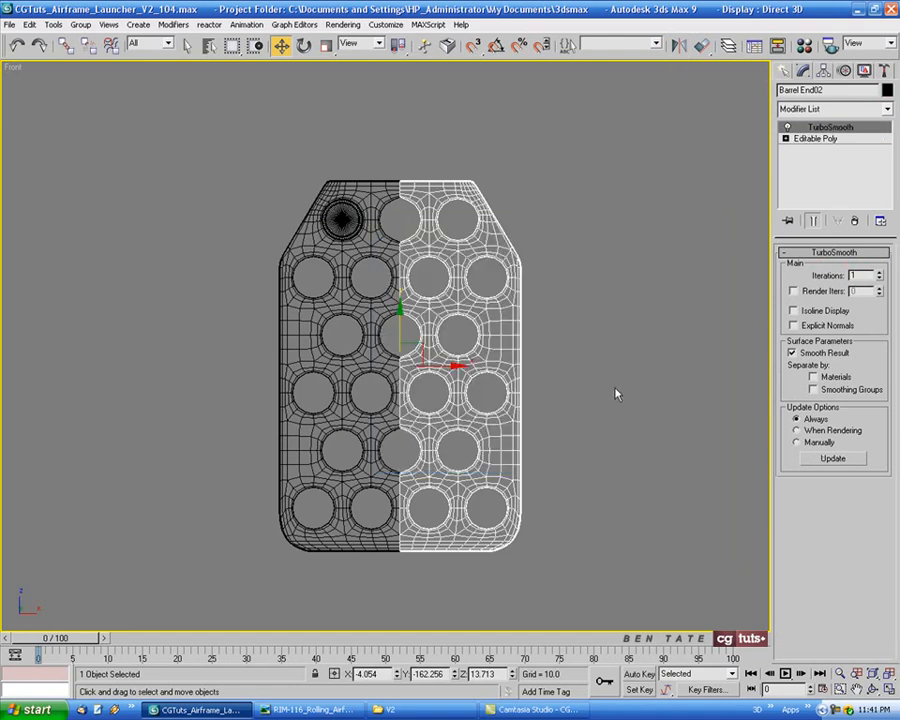
Delete the TurboSmooth modifier from both the mirrored half and the original half of the panel
{"action": "left_click", "coordinate": [857, 221]}
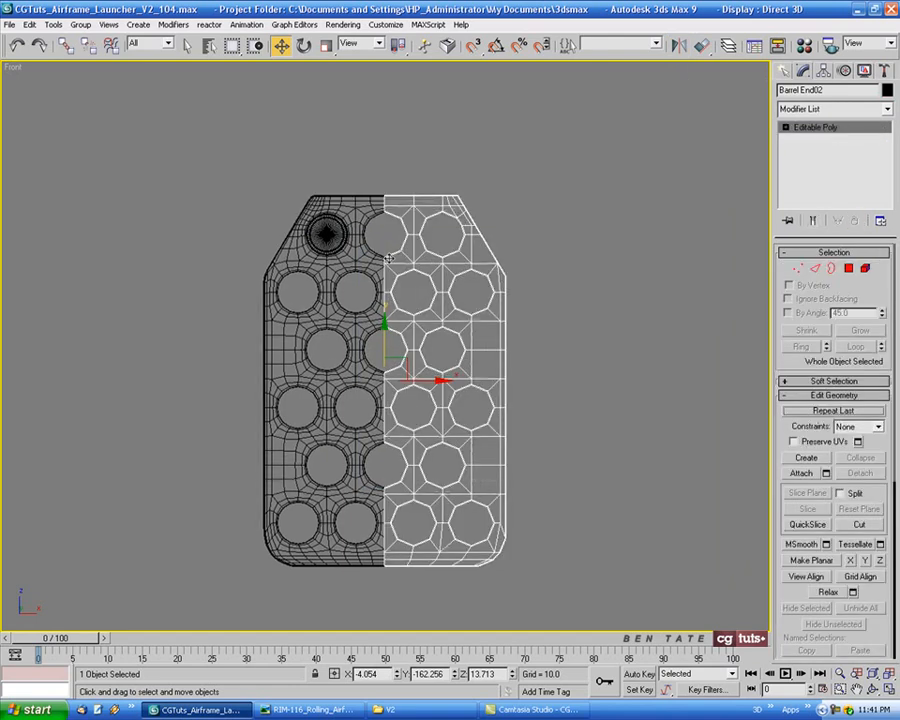
{"action": "left_click", "coordinate": [375, 256]}
{"action": "left_click", "coordinate": [855, 222]}
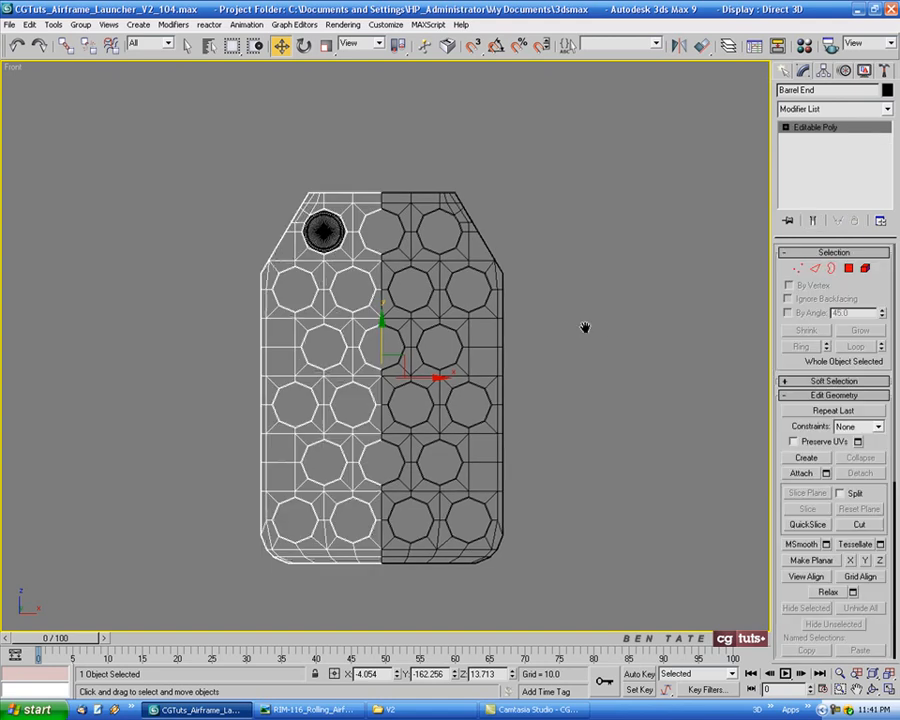
Attach the mirrored half to the original half of the panel as one Editable Poly
{"action": "middle_click_drag", "start_coordinate": [584, 328], "coordinate": [616, 288]}
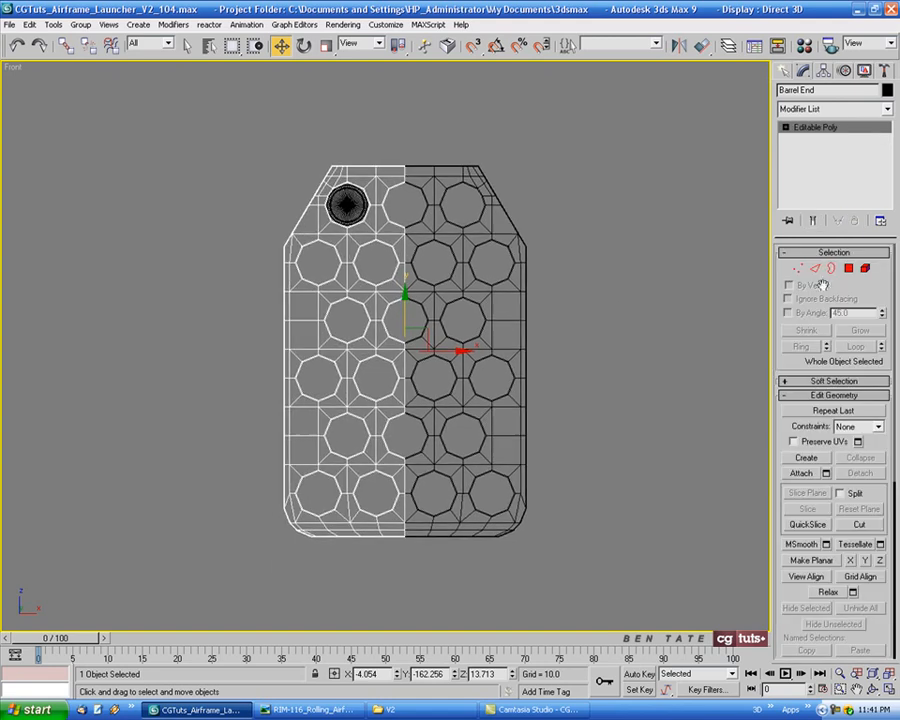
{"action": "left_click", "coordinate": [801, 474]}
{"action": "left_click", "coordinate": [496, 347]}
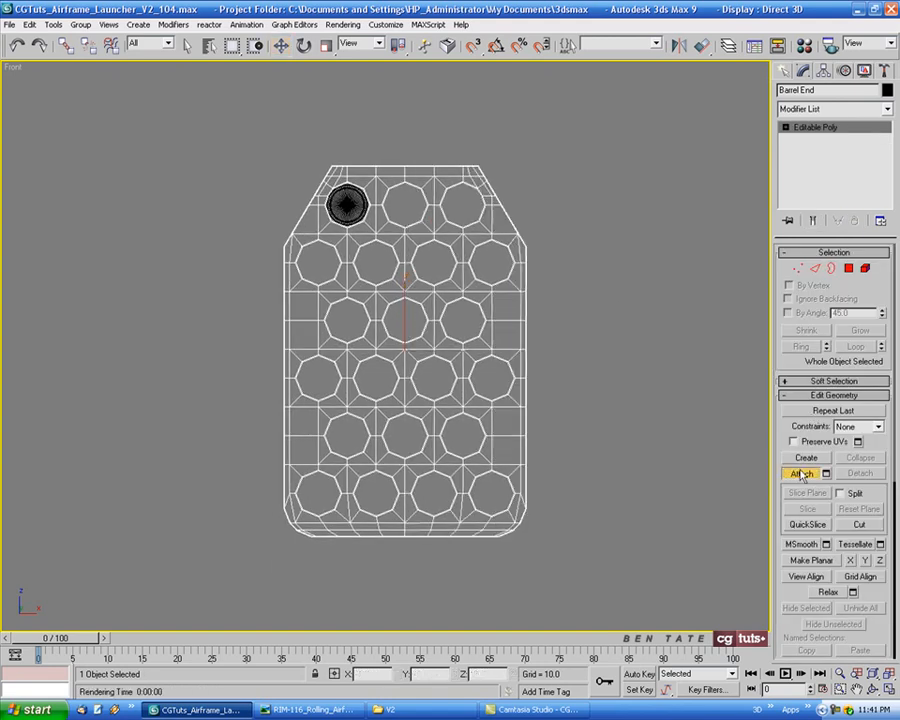
{"action": "key", "text": "w"}
Weld all of the panel's vertices with a threshold of 0.01 to close the center seam, and leave vertex editing
{"action": "left_click", "coordinate": [798, 269]}
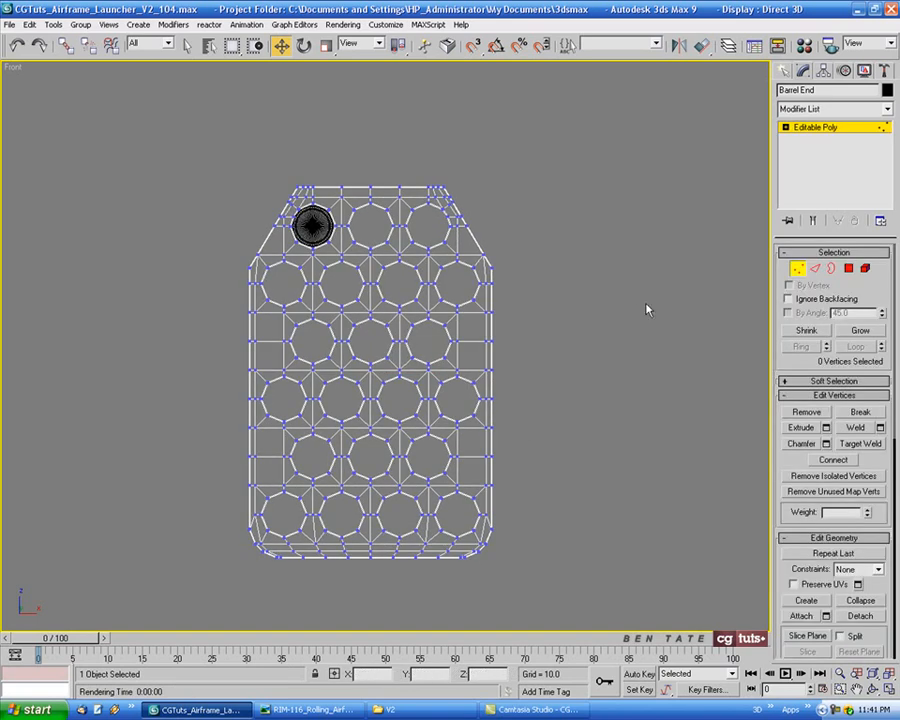
{"action": "key", "text": "ctrl+a"}
{"action": "scroll", "coordinate": [390, 255], "scroll_direction": "up", "scroll_amount": 5}
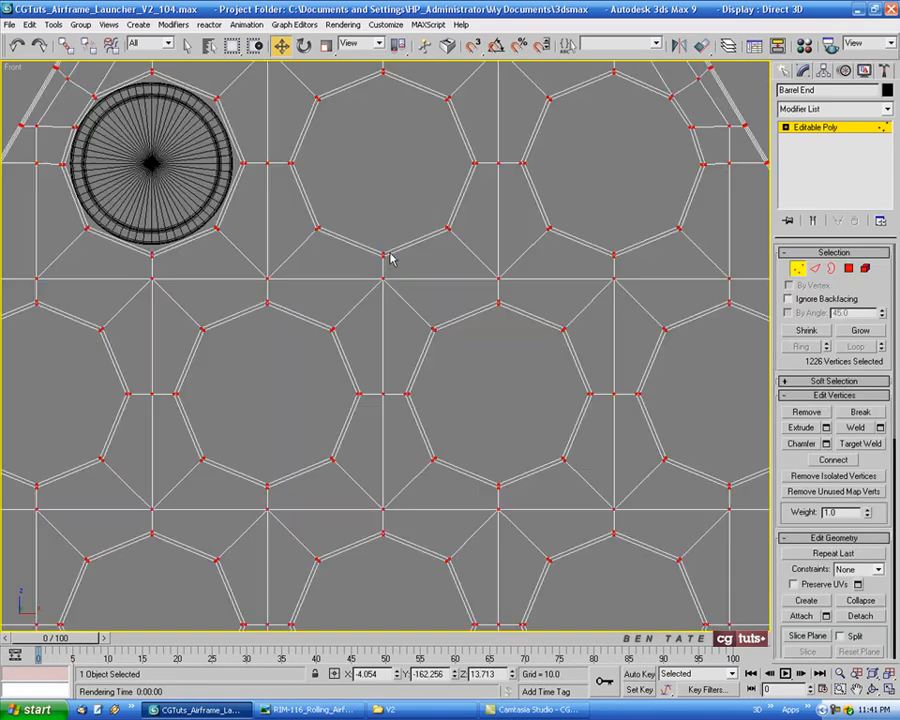
{"action": "scroll", "coordinate": [398, 284], "scroll_direction": "up", "scroll_amount": 2}
{"action": "left_click", "coordinate": [880, 428]}
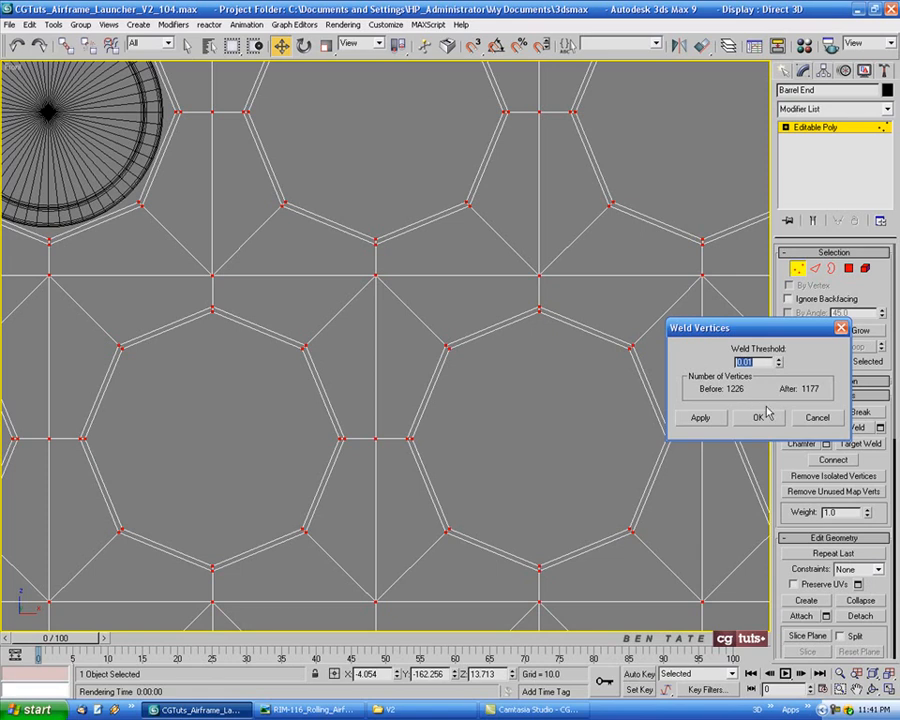
{"action": "left_click", "coordinate": [760, 417]}
{"action": "scroll", "coordinate": [645, 410], "scroll_direction": "down", "scroll_amount": 4}
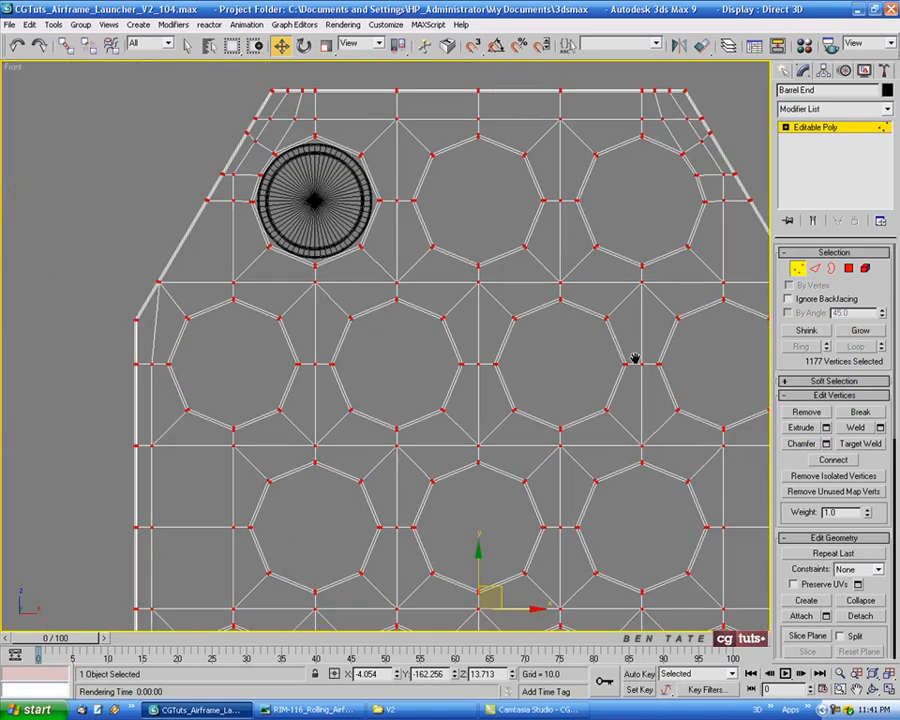
{"action": "middle_click_drag", "start_coordinate": [635, 360], "coordinate": [557, 267]}
{"action": "scroll", "coordinate": [549, 310], "scroll_direction": "down", "scroll_amount": 3}
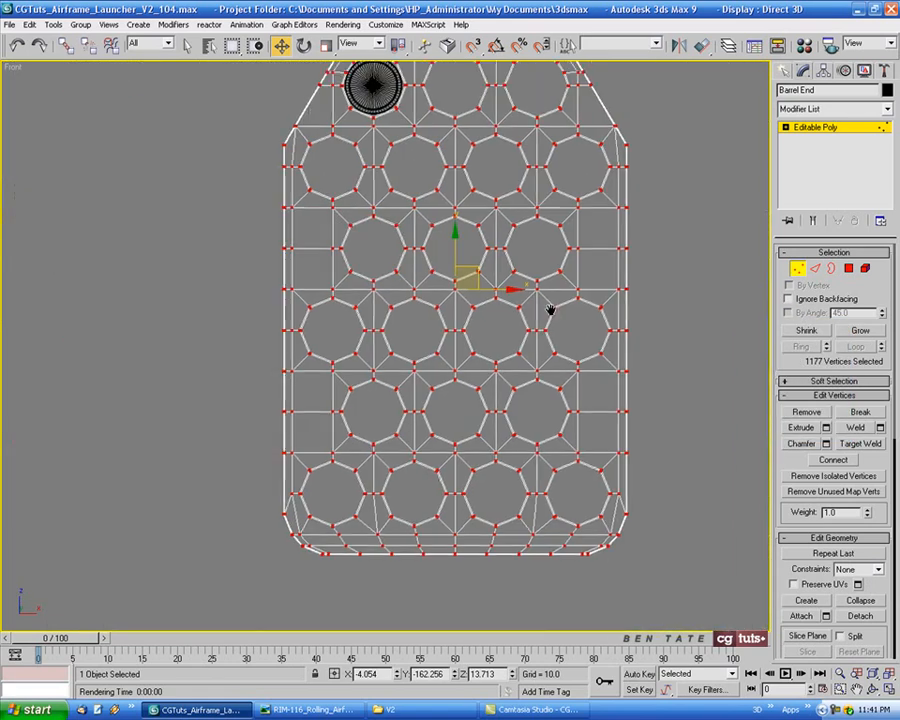
{"action": "middle_click_drag", "start_coordinate": [549, 310], "coordinate": [521, 355]}
{"action": "left_click", "coordinate": [797, 268]}
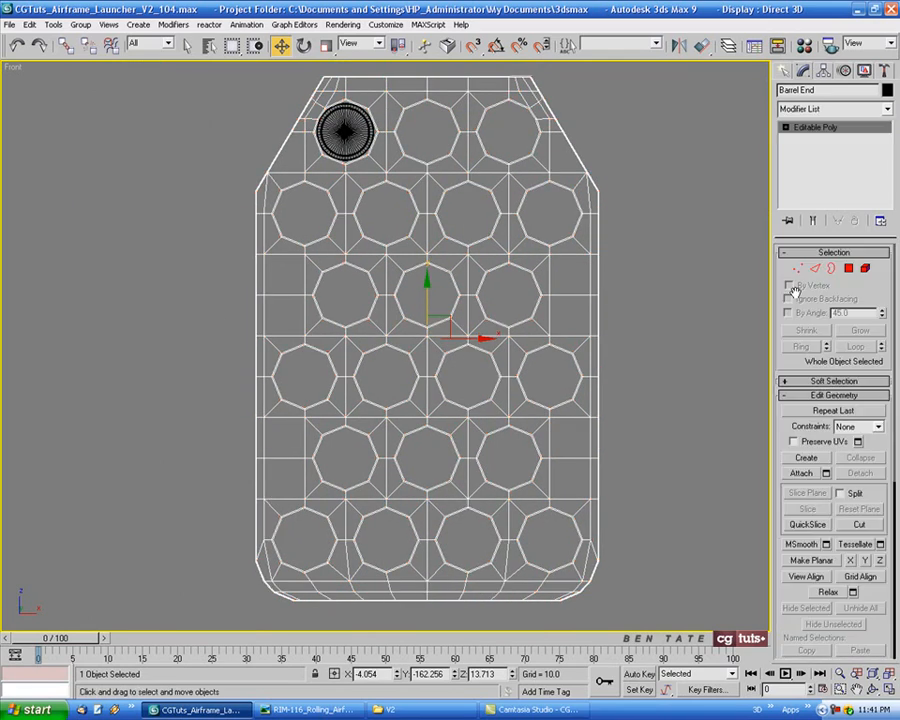
Apply TurboSmooth to the joined panel with 2 iterations and Isoline Display enabled
{"action": "left_click", "coordinate": [860, 115]}
{"action": "scroll", "coordinate": [882, 535], "scroll_direction": "down", "scroll_amount": 15}
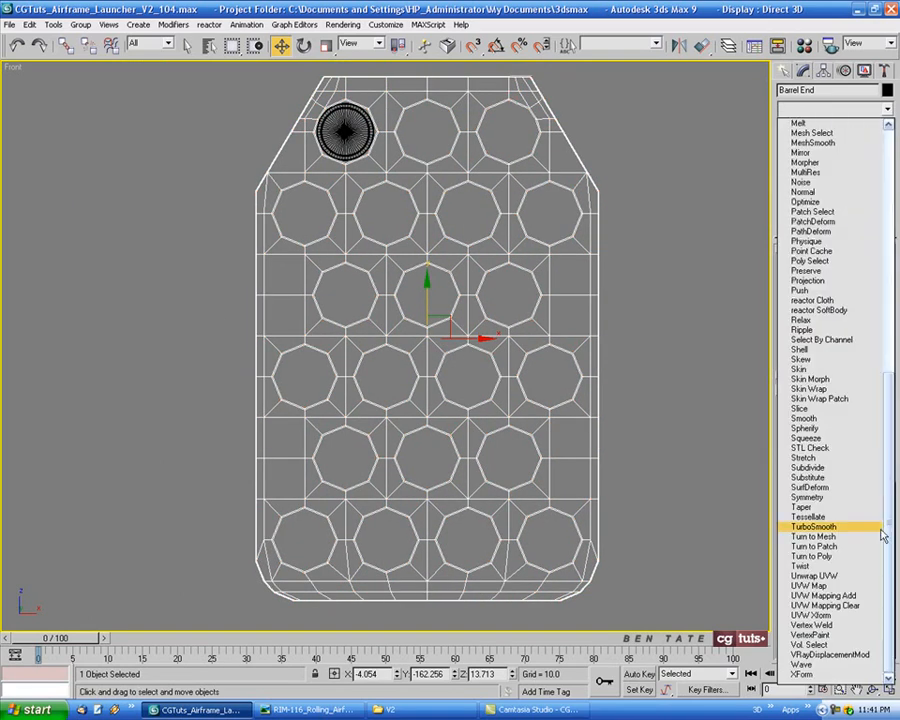
{"action": "left_click", "coordinate": [814, 526]}
{"action": "left_click", "coordinate": [880, 273]}
{"action": "left_click", "coordinate": [809, 312]}
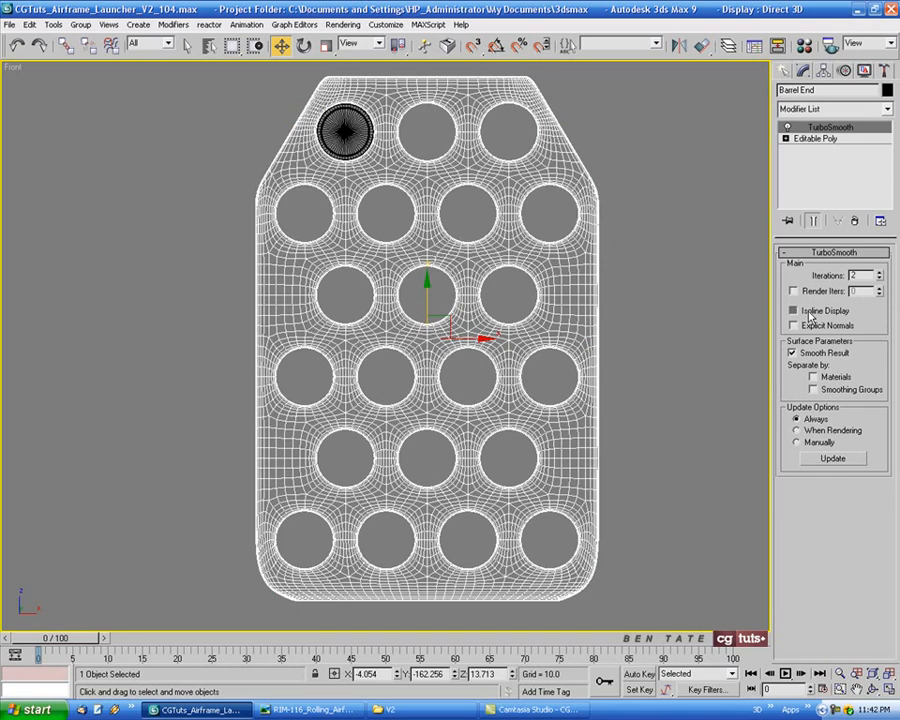
Examine the smoothed panel at an angle in the perspective view without edge display
{"action": "key", "text": "alt+w"}
{"action": "middle_click", "coordinate": [700, 448]}
{"action": "key", "text": "alt+w"}
{"action": "scroll", "coordinate": [686, 450], "scroll_direction": "down", "scroll_amount": 6}
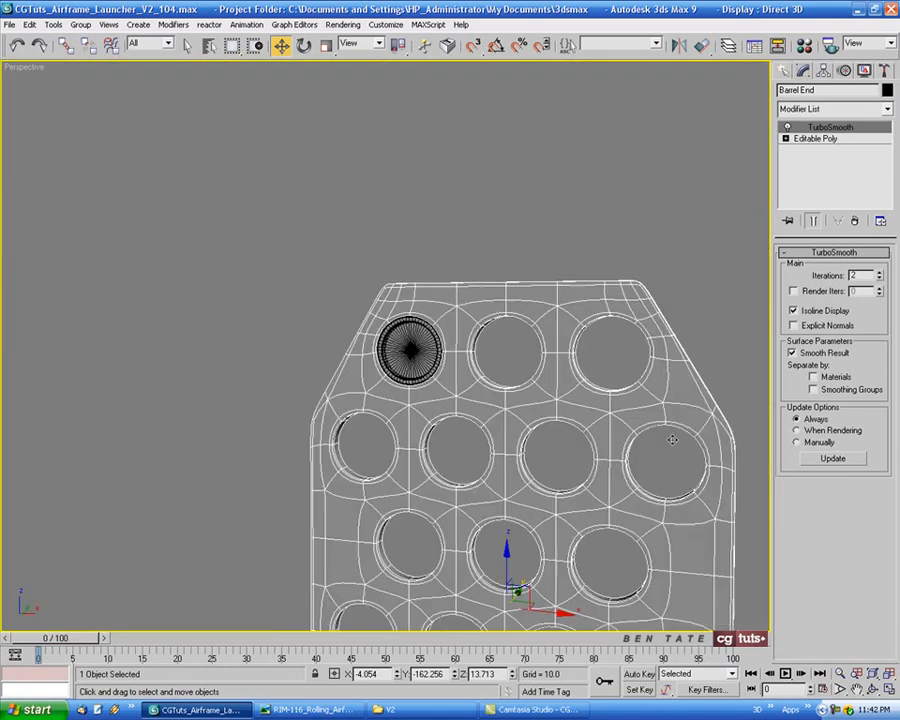
{"action": "key", "text": "ctrl+alt+z"}
{"action": "middle_click_drag", "start_coordinate": [655, 433], "coordinate": [635, 439], "text": "alt"}
{"action": "key", "text": "F4"}
{"action": "middle_click_drag", "start_coordinate": [594, 400], "coordinate": [617, 393], "text": "alt"}
Unhide all objects and show the whole launcher body with its edges in perspective
{"action": "right_click", "coordinate": [614, 391]}
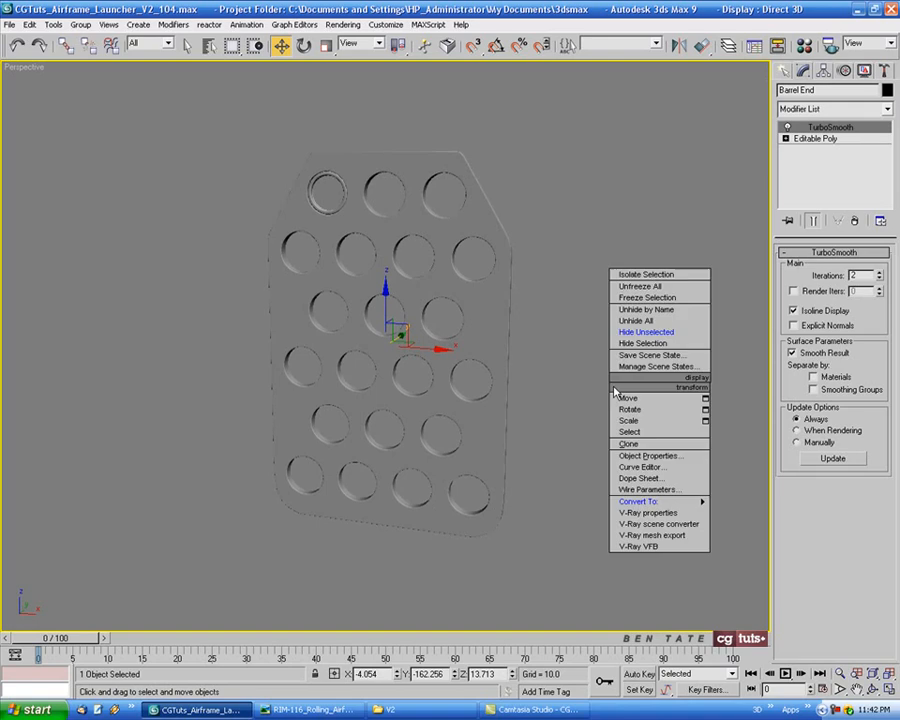
{"action": "left_click", "coordinate": [648, 331]}
{"action": "middle_click_drag", "start_coordinate": [633, 325], "coordinate": [580, 414], "text": "alt"}
{"action": "key", "text": "F4"}
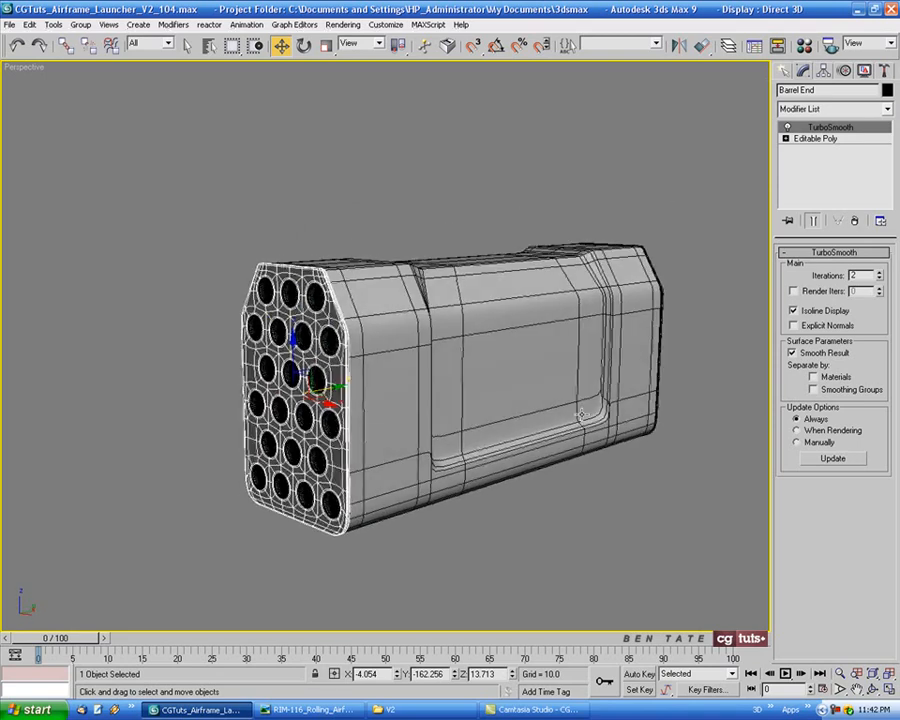
Delete the old end panel at the far end of the launcher body
{"action": "left_click", "coordinate": [661, 293]}
{"action": "middle_click_drag", "start_coordinate": [666, 404], "coordinate": [655, 405]}
{"action": "key", "text": "Delete"}
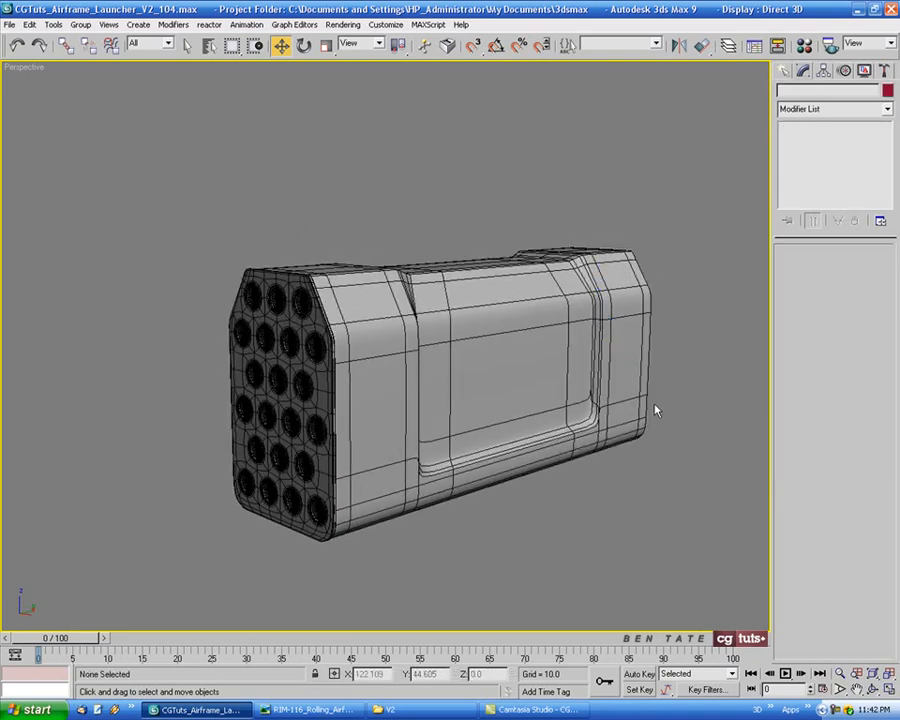
Mirror the finished barrel end panel along X as a copy in the side view
{"action": "left_click", "coordinate": [323, 340]}
{"action": "key", "text": "alt+w"}
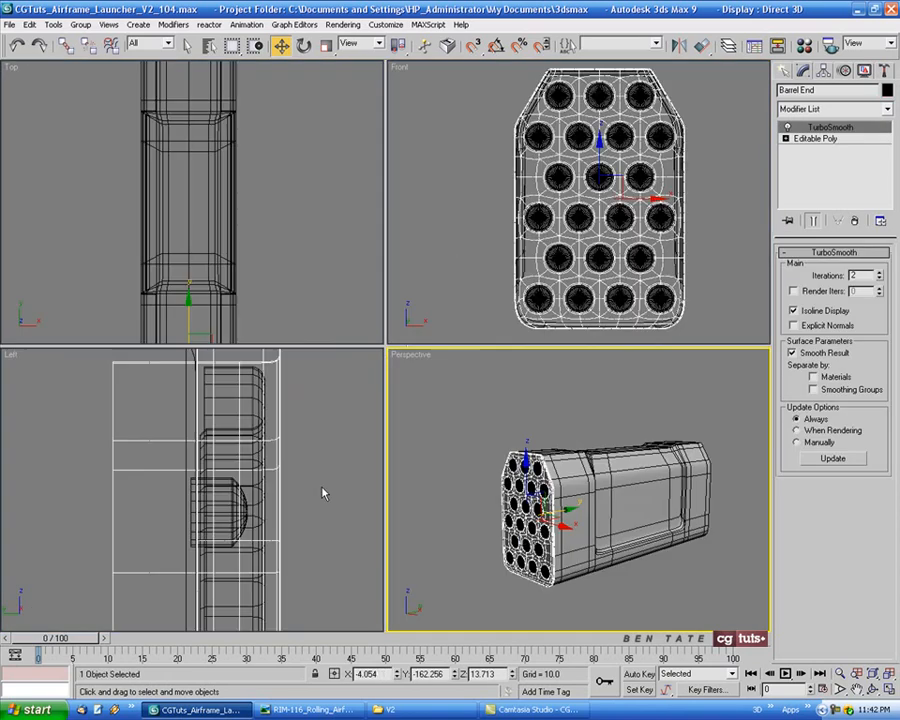
{"action": "right_click", "coordinate": [323, 489]}
{"action": "key", "text": "alt+w"}
{"action": "scroll", "coordinate": [376, 476], "scroll_direction": "down", "scroll_amount": 5}
{"action": "scroll", "coordinate": [378, 473], "scroll_direction": "down", "scroll_amount": 5}
{"action": "middle_click_drag", "start_coordinate": [378, 473], "coordinate": [600, 308]}
{"action": "left_click", "coordinate": [677, 46]}
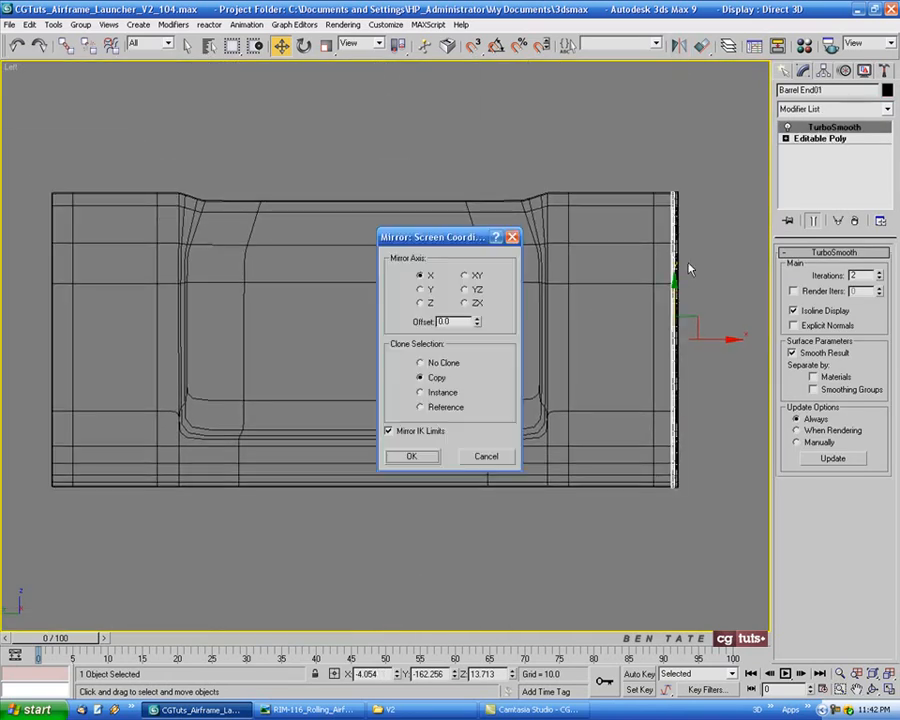
{"action": "left_click", "coordinate": [413, 455]}
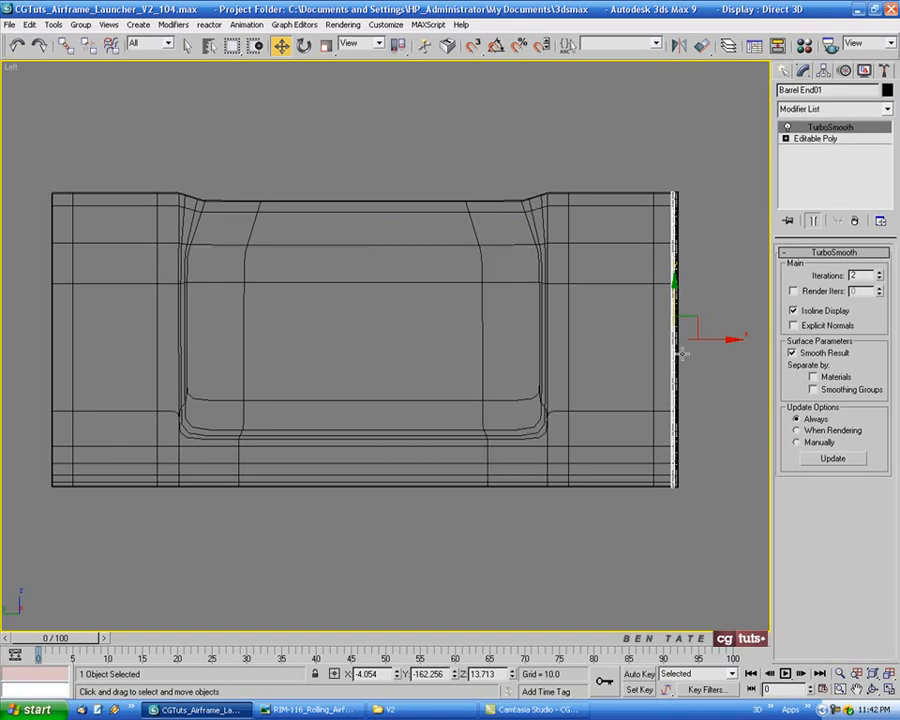
Move the mirrored panel to the opposite end of the launcher body, seating it at Y 162.257
{"action": "left_click_drag", "start_coordinate": [707, 342], "coordinate": [78, 337]}
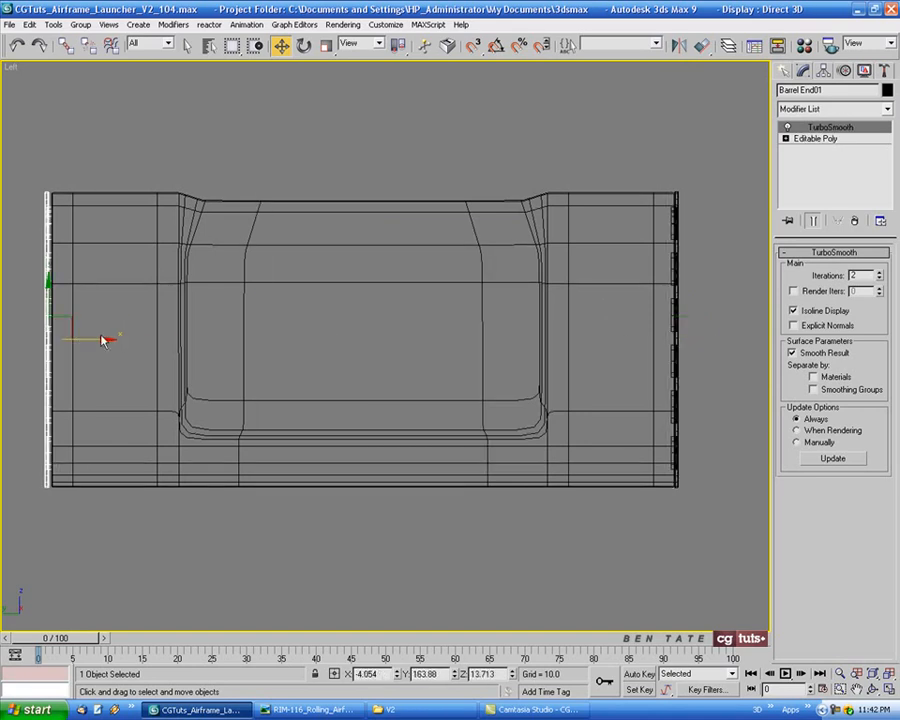
{"action": "middle_click_drag", "start_coordinate": [78, 337], "coordinate": [265, 338]}
{"action": "scroll", "coordinate": [265, 338], "scroll_direction": "up", "scroll_amount": 8}
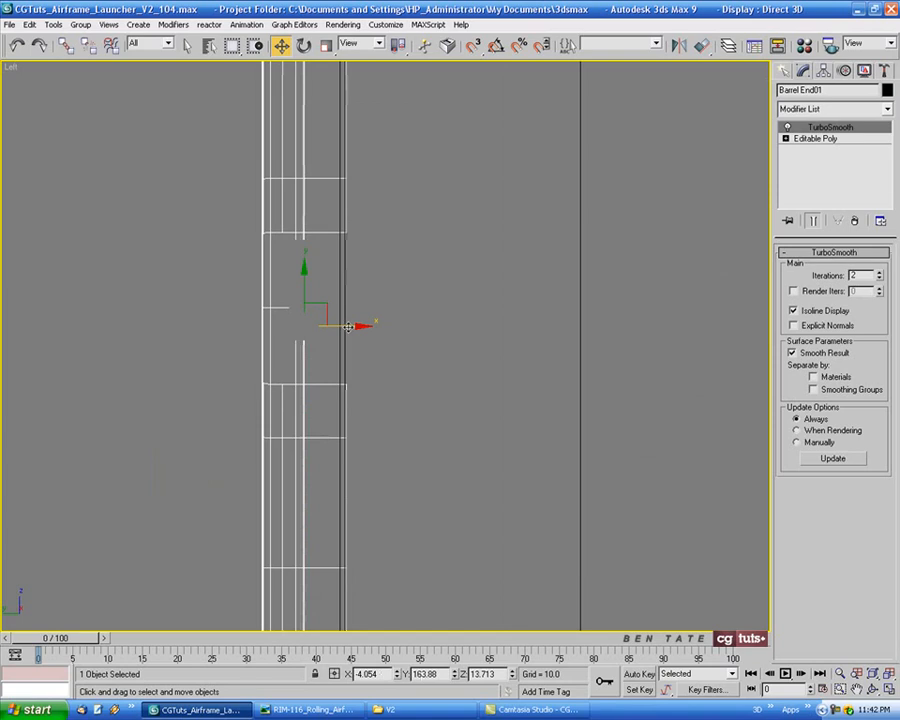
{"action": "left_click_drag", "start_coordinate": [347, 326], "coordinate": [382, 327]}
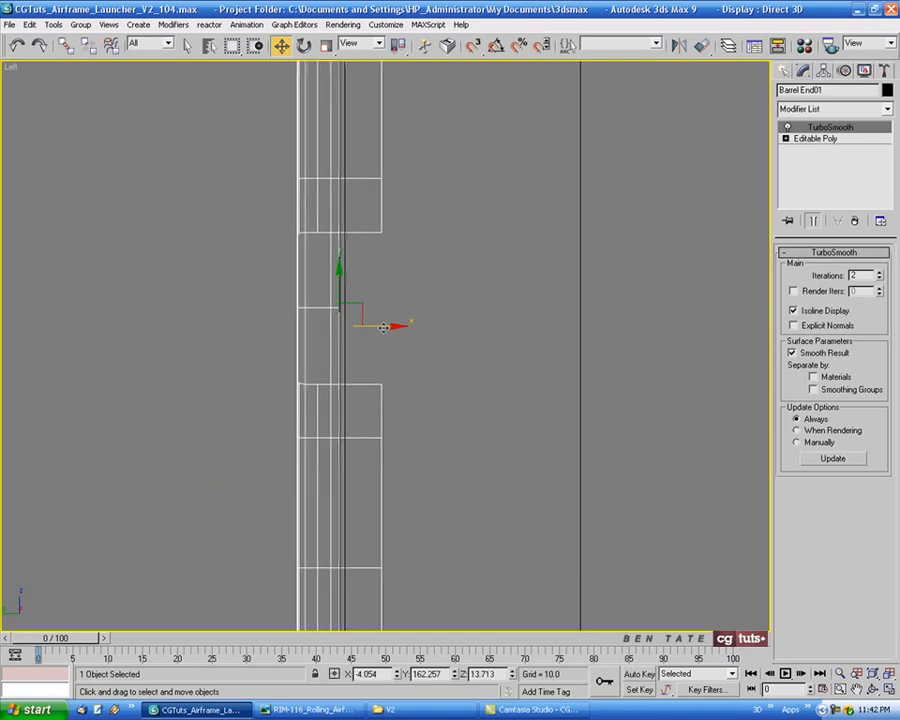
Deselect the panel and examine its fit on the launcher's far end in shaded perspective
{"action": "scroll", "coordinate": [400, 353], "scroll_direction": "down", "scroll_amount": 8}
{"action": "left_click", "coordinate": [466, 434]}
{"action": "key", "text": "alt+w"}
{"action": "middle_click_drag", "start_coordinate": [516, 423], "coordinate": [442, 372]}
{"action": "right_click", "coordinate": [559, 455]}
{"action": "key", "text": "alt+w"}
{"action": "key", "text": "F4"}
{"action": "scroll", "coordinate": [503, 435], "scroll_direction": "down", "scroll_amount": 5}
{"action": "scroll", "coordinate": [449, 344], "scroll_direction": "up", "scroll_amount": 5}
{"action": "scroll", "coordinate": [342, 270], "scroll_direction": "up", "scroll_amount": 5}
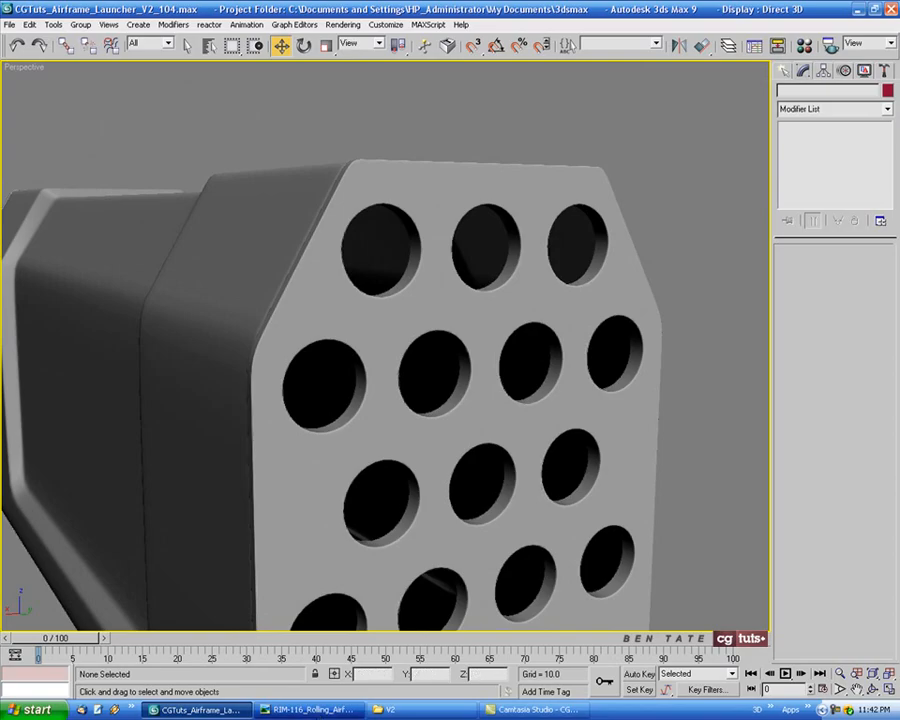
Switch to Windows Picture and Fax Viewer and browse the launcher reference photos for the design of its end covers
{"action": "key", "text": "alt+Tab"}
{"action": "left_click", "coordinate": [351, 691]}
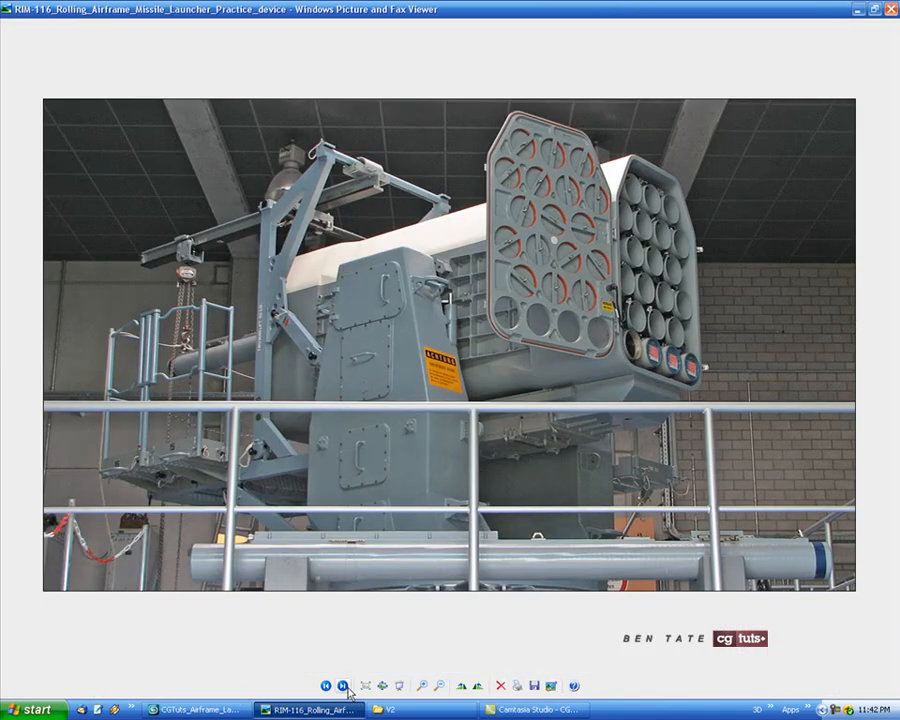
{"action": "left_click", "coordinate": [349, 691]}
{"action": "left_click", "coordinate": [346, 690]}
{"action": "left_click", "coordinate": [346, 690]}
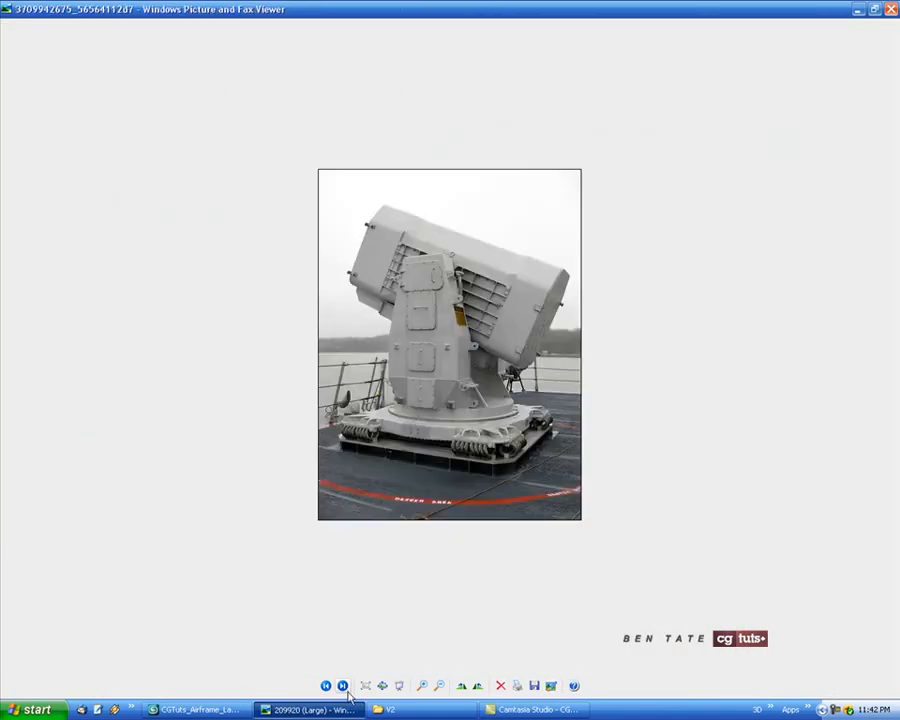
{"action": "left_click", "coordinate": [343, 687]}
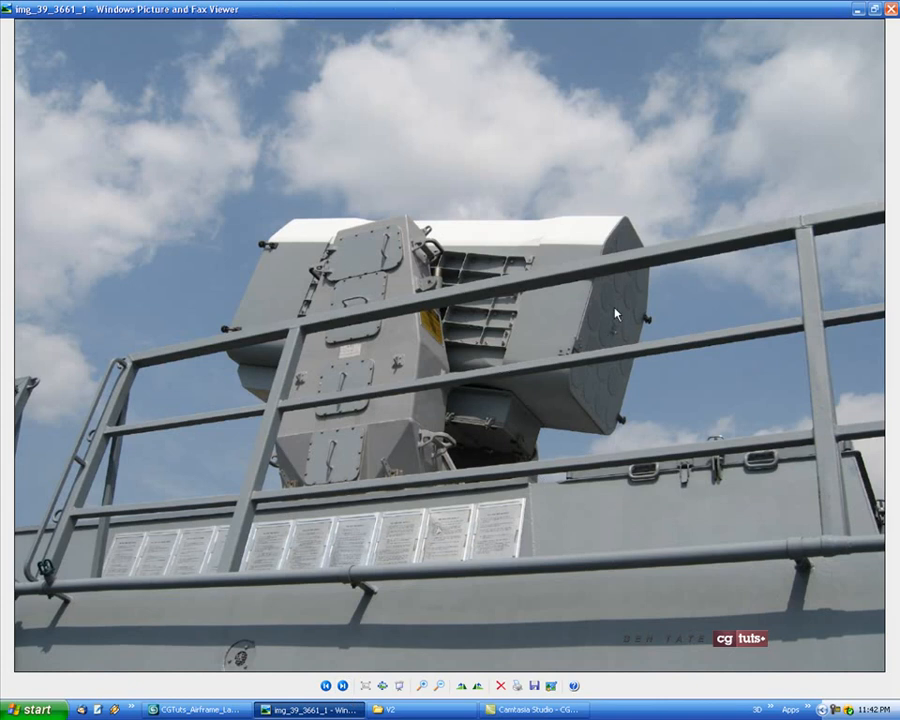
Switch back to 3ds Max and hide everything except the mirrored end panel
{"action": "left_click", "coordinate": [200, 709]}
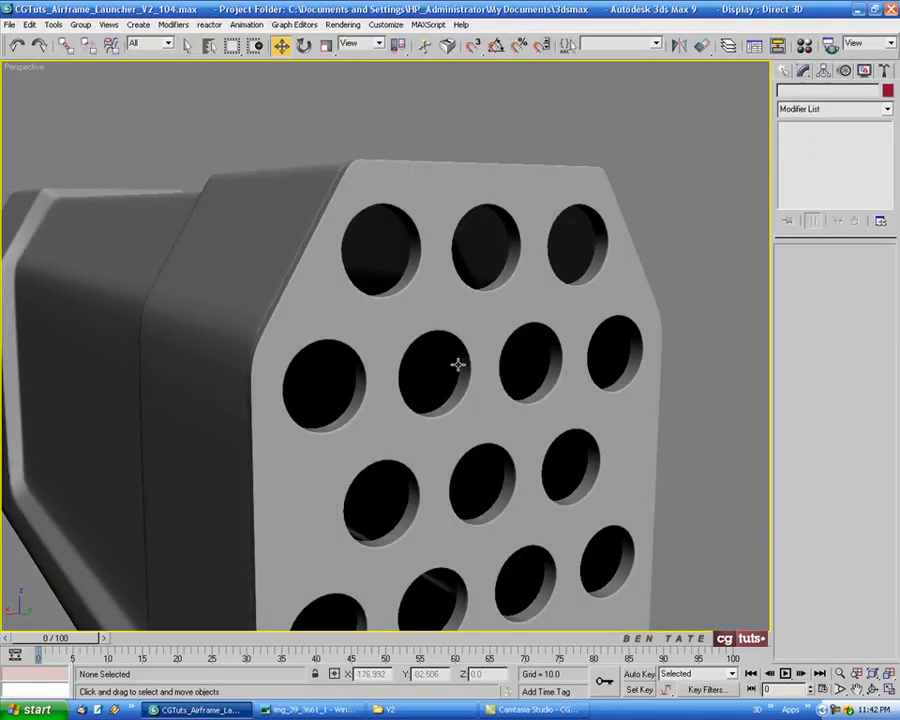
{"action": "middle_click_drag", "start_coordinate": [458, 364], "coordinate": [453, 363]}
{"action": "key", "text": "F4"}
{"action": "left_click", "coordinate": [506, 346]}
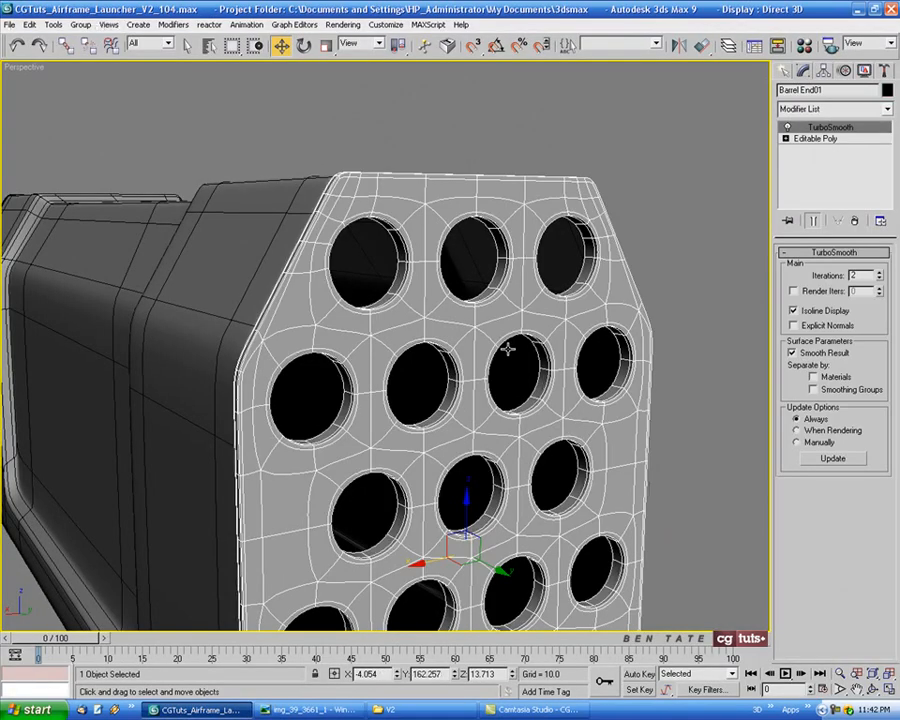
{"action": "right_click", "coordinate": [500, 378]}
{"action": "left_click", "coordinate": [540, 310]}
{"action": "key", "text": "ctrl+z"}
{"action": "right_click", "coordinate": [542, 293]}
{"action": "left_click", "coordinate": [576, 232]}
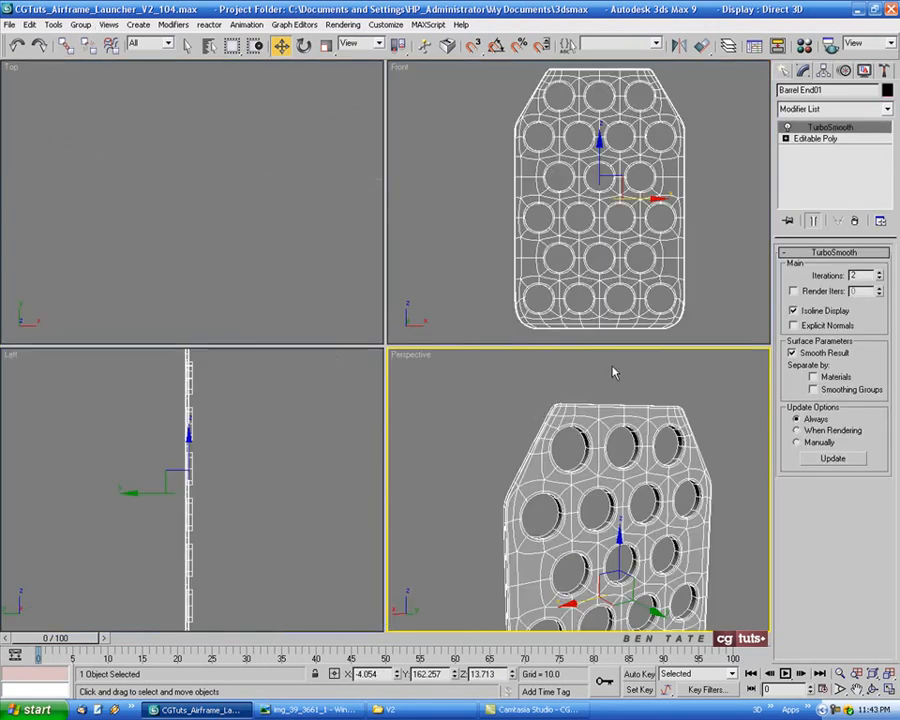
Create a standard cylinder over the top-row centre hole in the front view, about 8.86 in radius and 0.46 high
{"action": "right_click", "coordinate": [641, 255]}
{"action": "key", "text": "alt+w"}
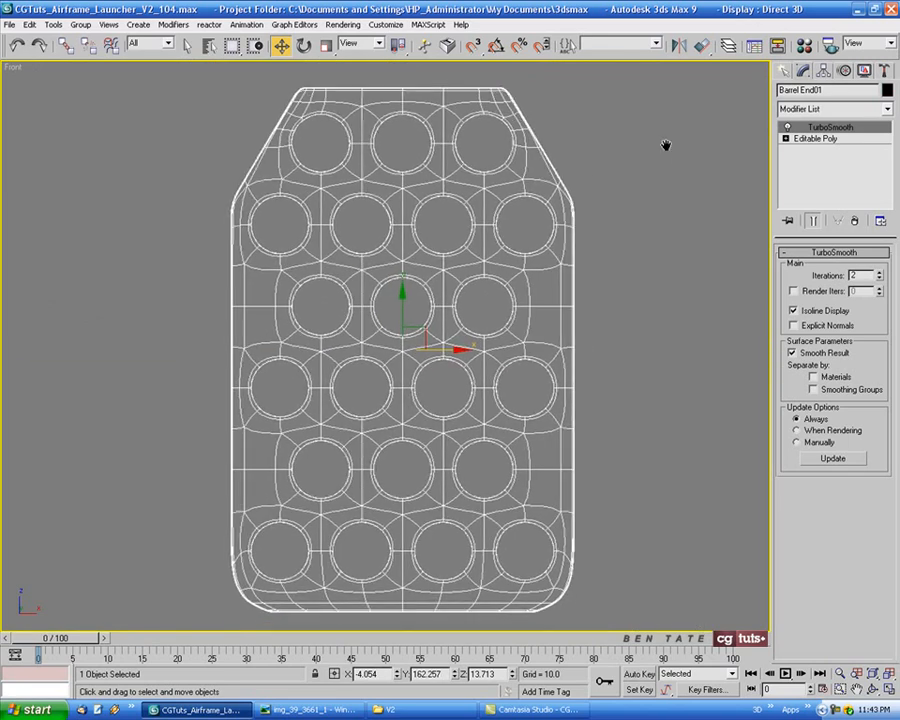
{"action": "scroll", "coordinate": [400, 135], "scroll_direction": "up", "scroll_amount": 5}
{"action": "scroll", "coordinate": [421, 208], "scroll_direction": "up", "scroll_amount": 2}
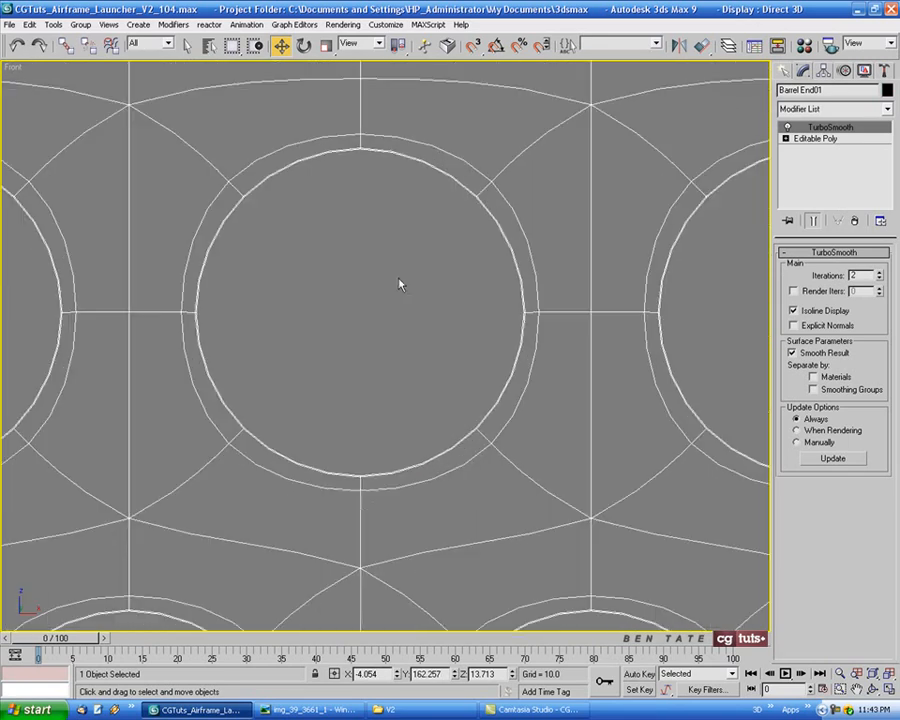
{"action": "scroll", "coordinate": [394, 234], "scroll_direction": "up", "scroll_amount": 2}
{"action": "middle_click_drag", "start_coordinate": [396, 217], "coordinate": [419, 217]}
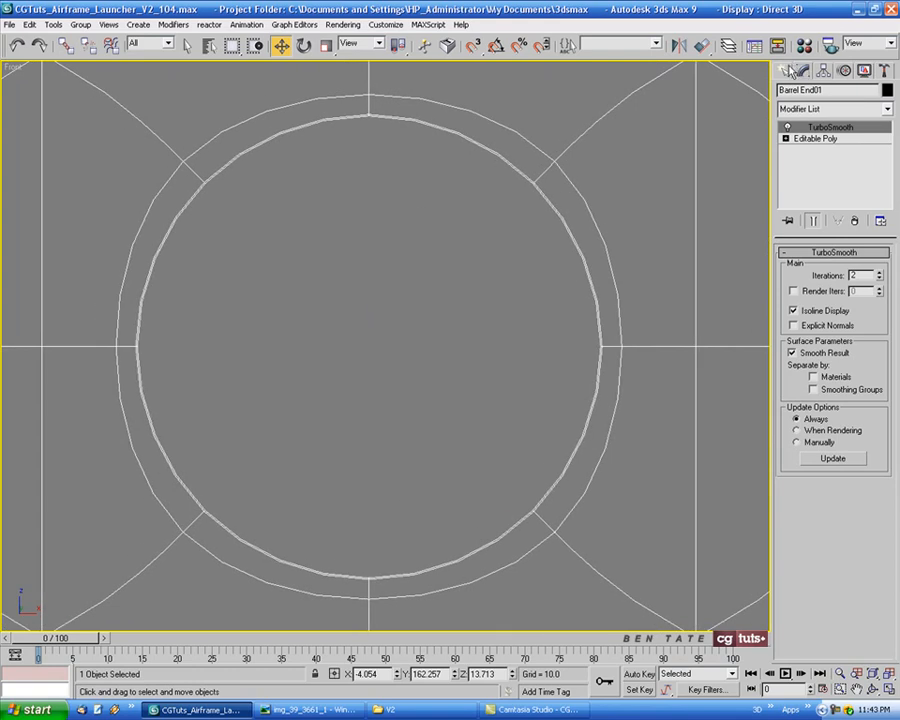
{"action": "left_click", "coordinate": [787, 69]}
{"action": "left_click", "coordinate": [812, 113]}
{"action": "left_click", "coordinate": [815, 124]}
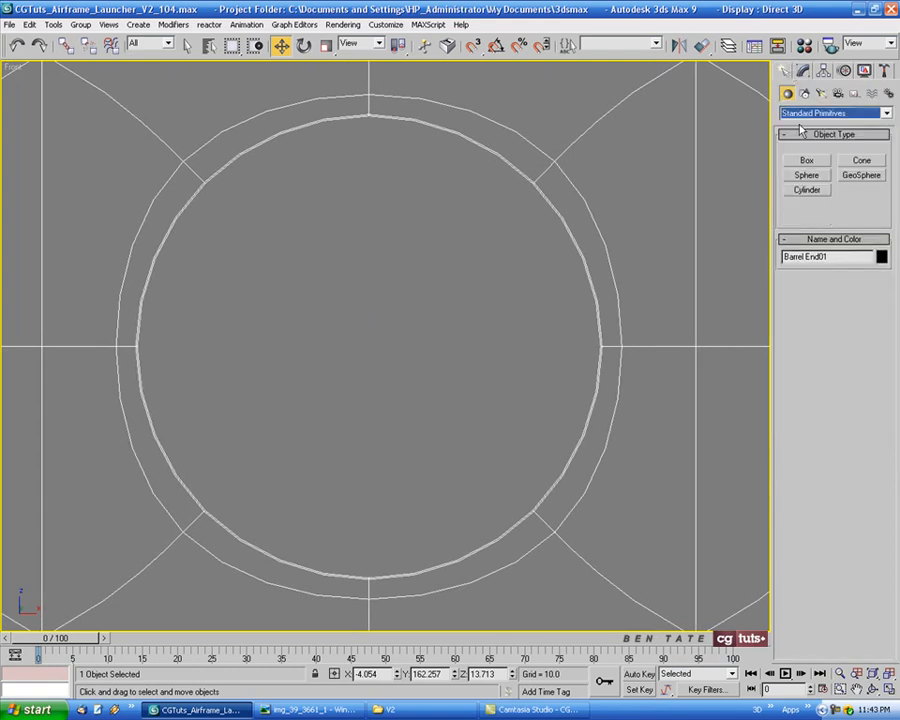
{"action": "left_click", "coordinate": [807, 189]}
{"action": "left_click_drag", "start_coordinate": [369, 341], "coordinate": [378, 582]}
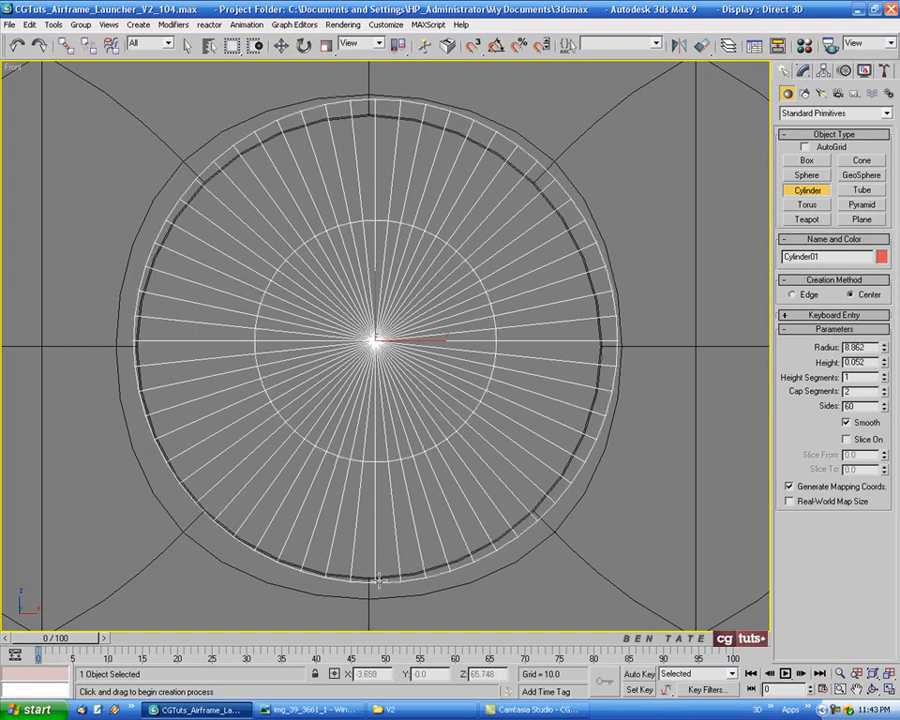
{"action": "middle_click_drag", "start_coordinate": [456, 463], "coordinate": [478, 450]}
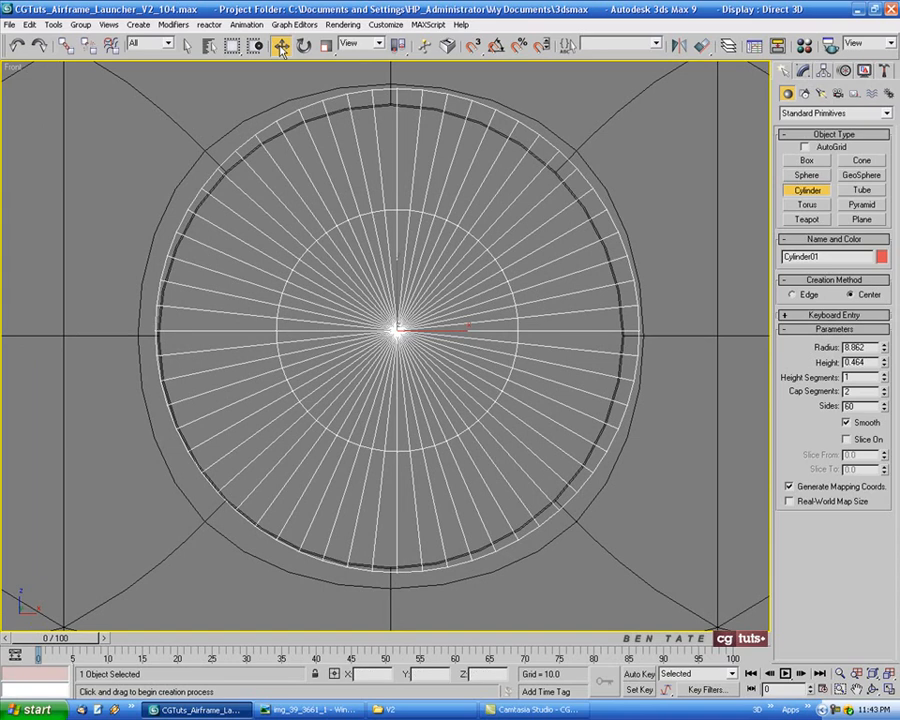
Centre the cylinder on the top-row middle hole at X -4.069, Z 74.326
{"action": "key", "text": "w"}
{"action": "left_click_drag", "start_coordinate": [415, 313], "coordinate": [409, 318]}
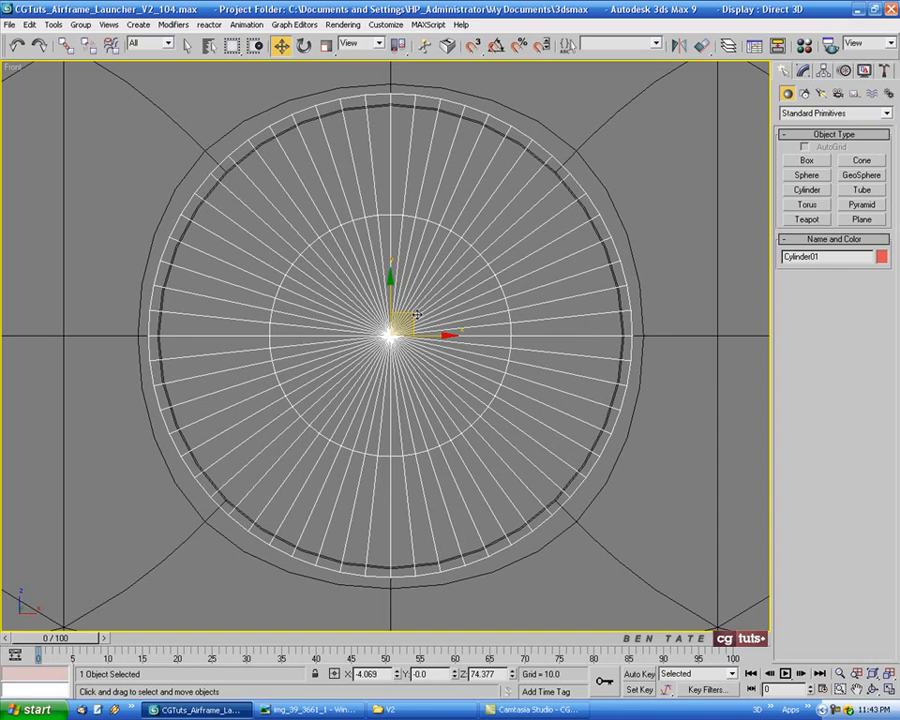
{"action": "left_click_drag", "start_coordinate": [411, 317], "coordinate": [412, 318]}
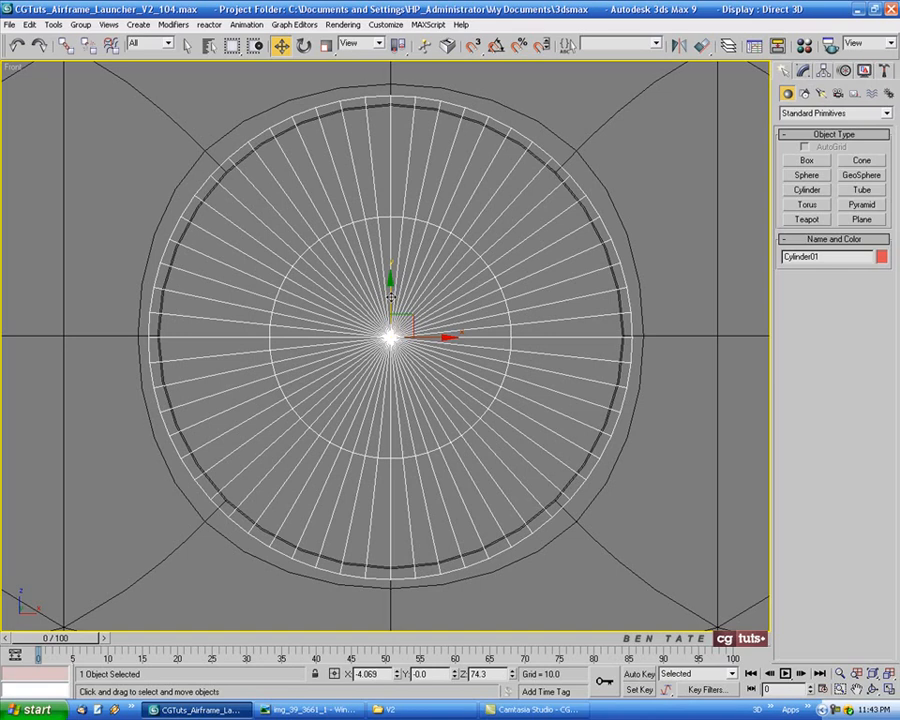
{"action": "left_click_drag", "start_coordinate": [390, 297], "coordinate": [406, 304]}
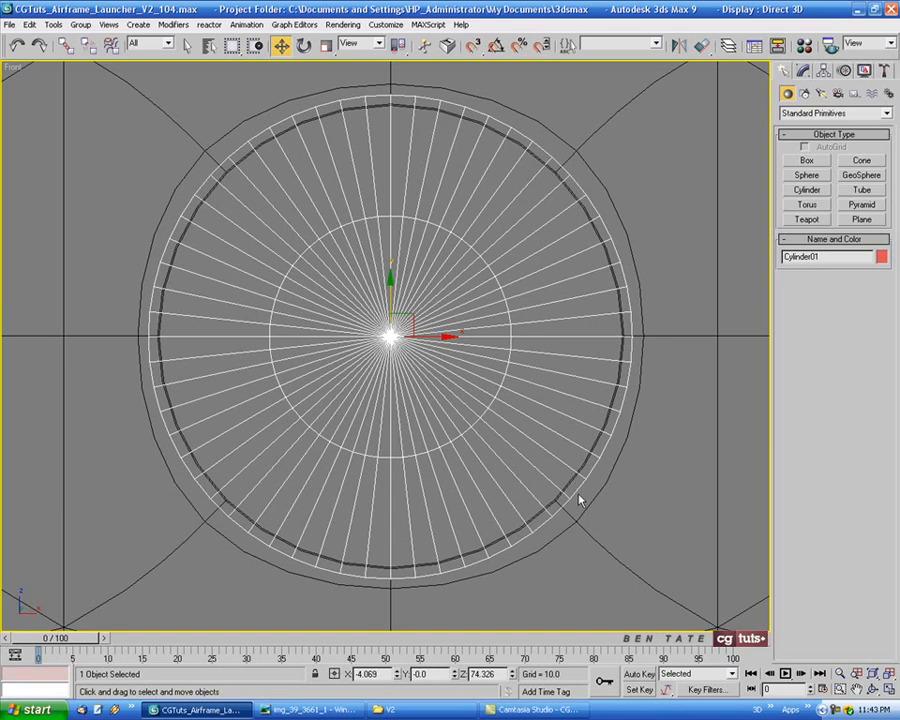
Unhide all objects in the side view to bring back the launcher body around the new cylinder
{"action": "key", "text": "alt+w"}
{"action": "right_click", "coordinate": [301, 466]}
{"action": "key", "text": "alt+w"}
{"action": "scroll", "coordinate": [483, 462], "scroll_direction": "down", "scroll_amount": 5}
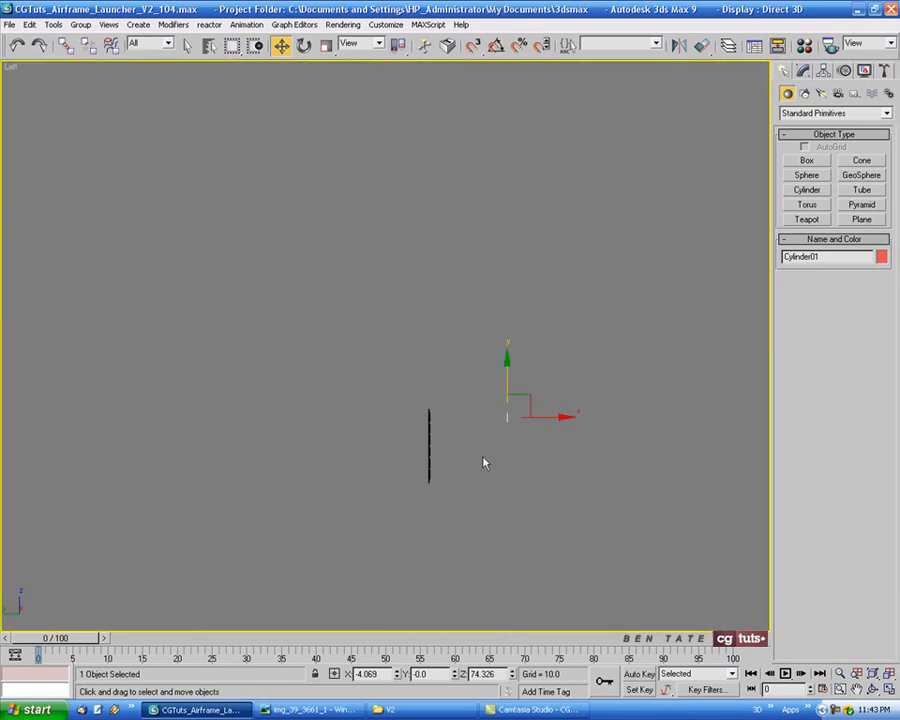
{"action": "middle_click_drag", "start_coordinate": [483, 462], "coordinate": [389, 434]}
{"action": "scroll", "coordinate": [440, 434], "scroll_direction": "up", "scroll_amount": 3}
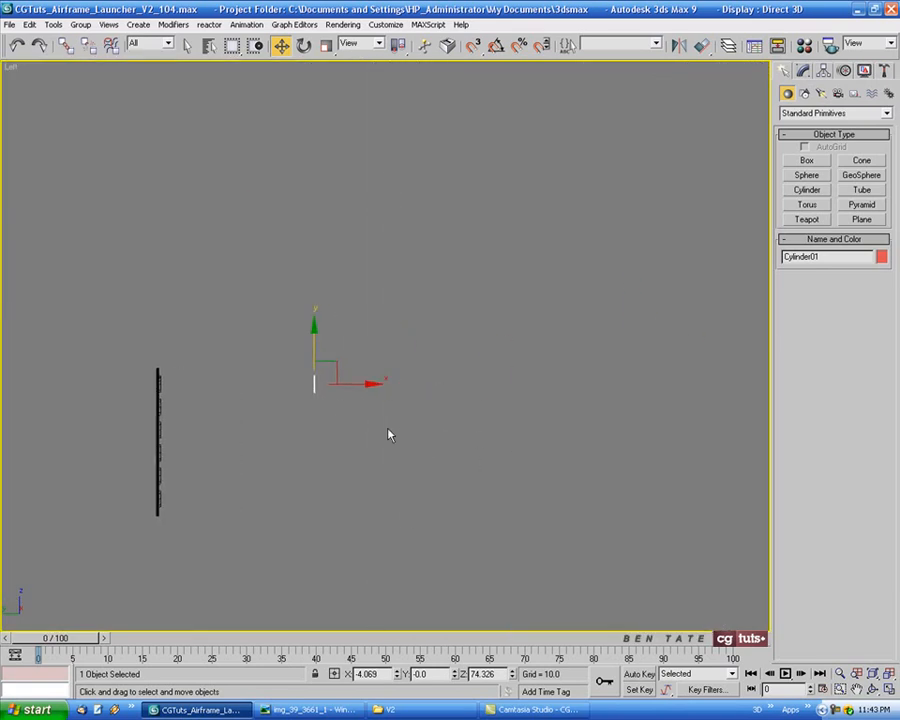
{"action": "right_click", "coordinate": [389, 434]}
{"action": "left_click", "coordinate": [430, 366]}
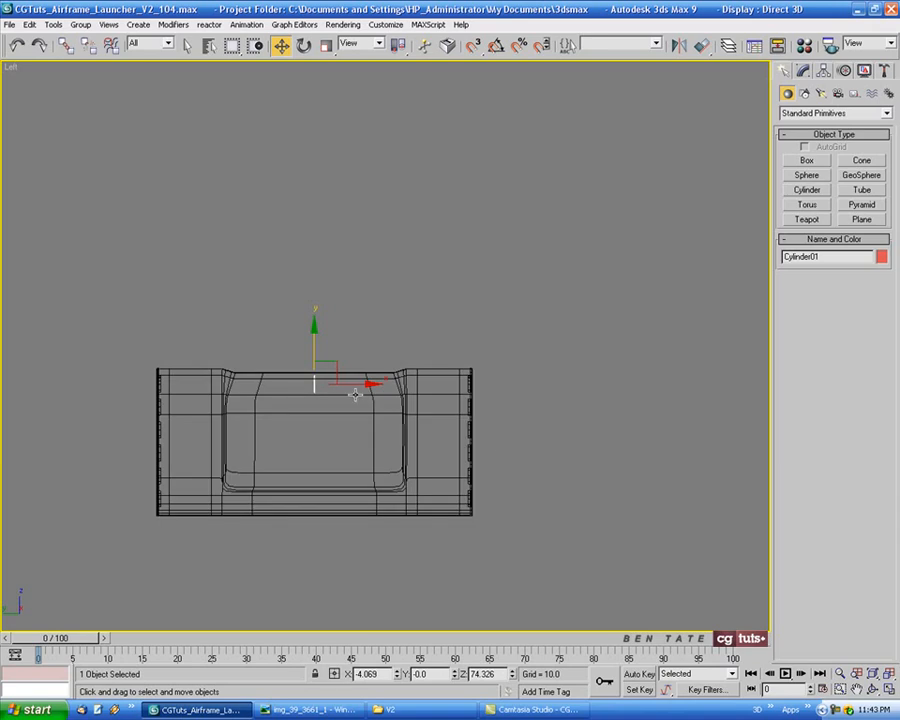
Move the cylinder along the launcher to just outside the mirrored end panel, at Y 166.214
{"action": "left_click_drag", "start_coordinate": [355, 395], "coordinate": [195, 393]}
{"action": "key", "text": "alt+w"}
{"action": "right_click", "coordinate": [637, 508]}
{"action": "key", "text": "alt+w"}
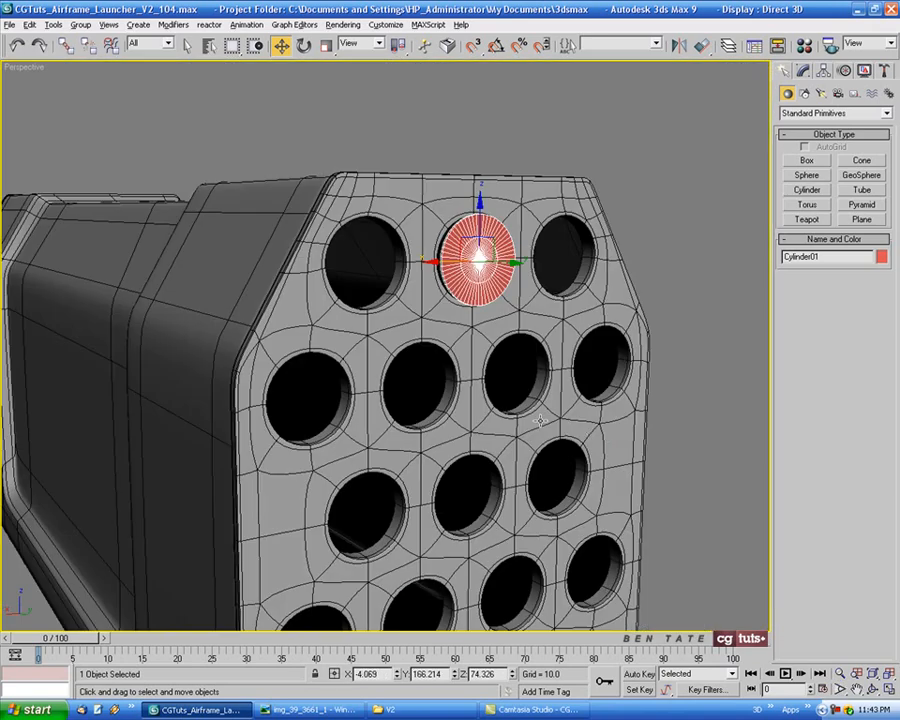
{"action": "key", "text": "z"}
{"action": "middle_click_drag", "start_coordinate": [541, 425], "coordinate": [478, 399], "text": "alt"}
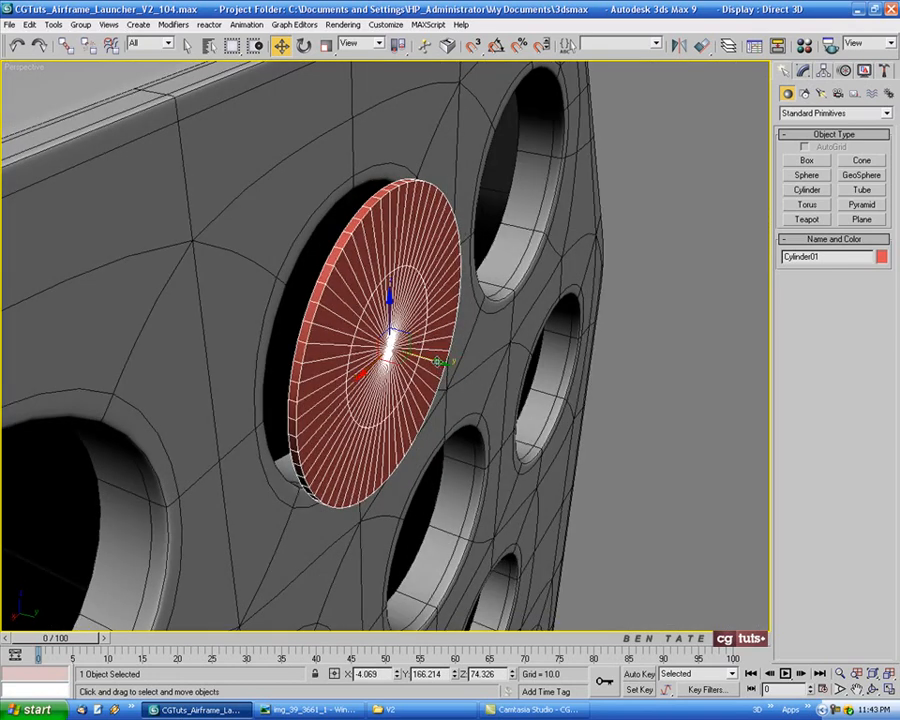
Seat the cylinder against the end panel's hole at Y 164.655, checking its fit from the side and in perspective
{"action": "left_click_drag", "start_coordinate": [441, 369], "coordinate": [412, 363]}
{"action": "middle_click_drag", "start_coordinate": [412, 363], "coordinate": [425, 382], "text": "alt"}
{"action": "key", "text": "alt+w"}
{"action": "middle_click", "coordinate": [222, 473]}
{"action": "key", "text": "alt+w"}
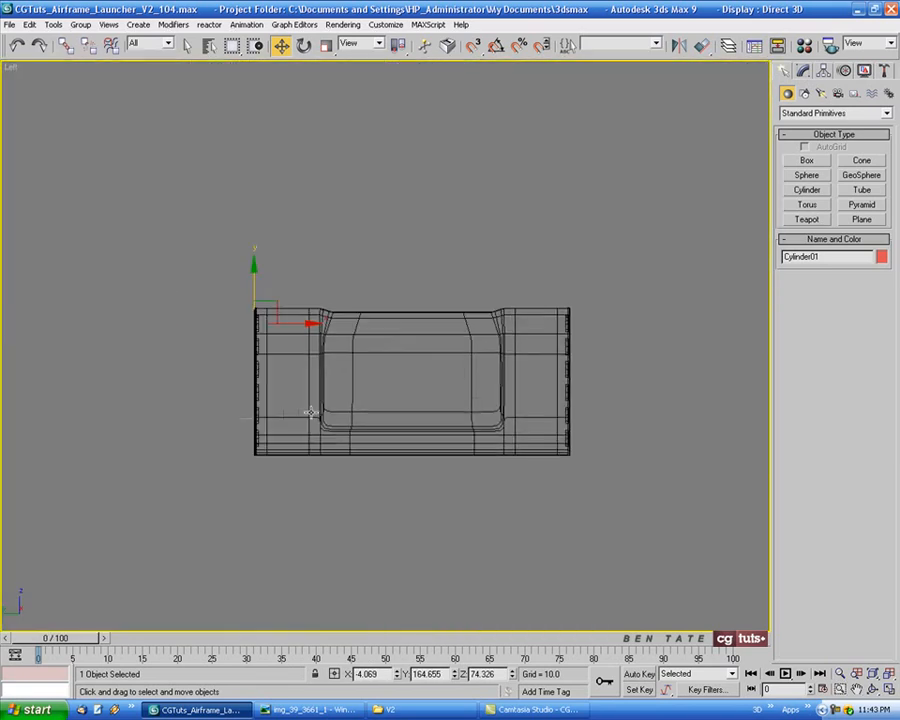
{"action": "scroll", "coordinate": [361, 361], "scroll_direction": "up", "scroll_amount": 8}
{"action": "key", "text": "alt+w"}
{"action": "middle_click", "coordinate": [647, 500]}
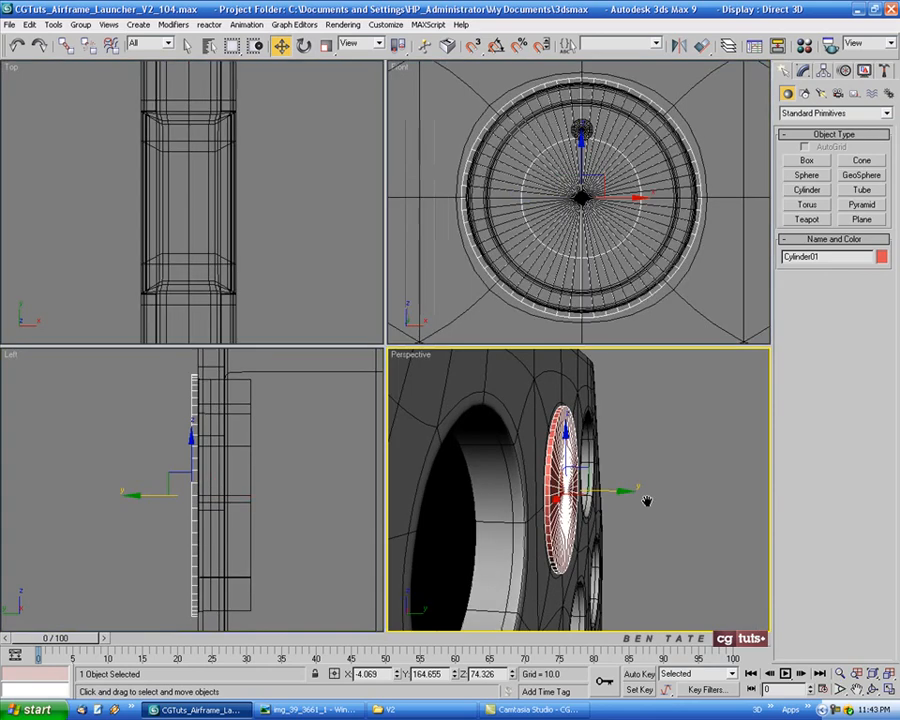
{"action": "key", "text": "alt+w"}
{"action": "middle_click_drag", "start_coordinate": [627, 481], "coordinate": [520, 484], "text": "alt"}
Set the cylinder's radius to 8.8, height to 0.6 and cap segments to 1
{"action": "left_click", "coordinate": [803, 71]}
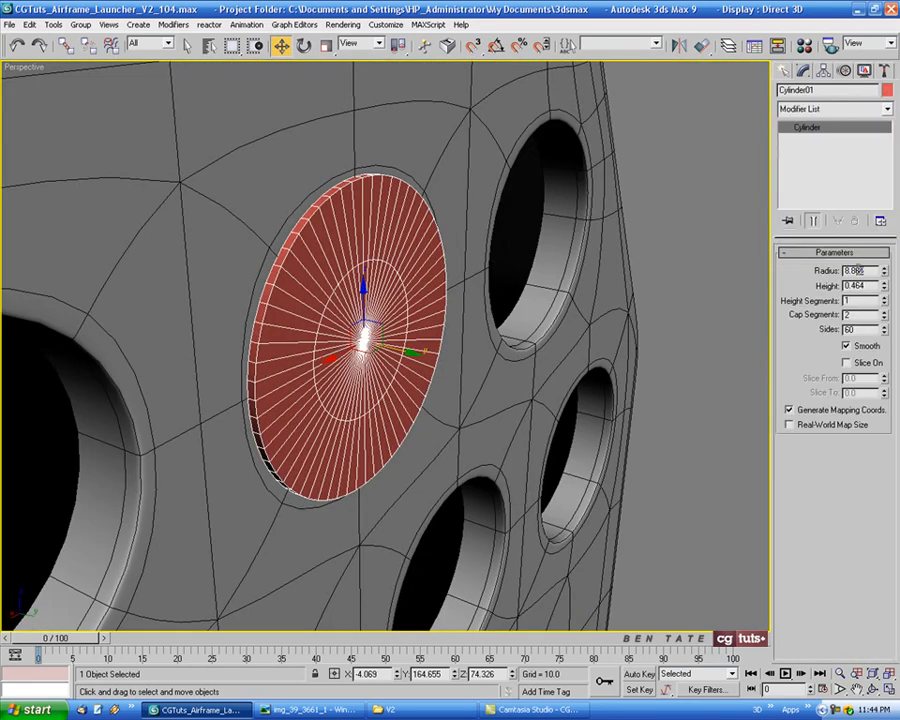
{"action": "type", "text": "8"}
{"action": "type", "text": "1"}
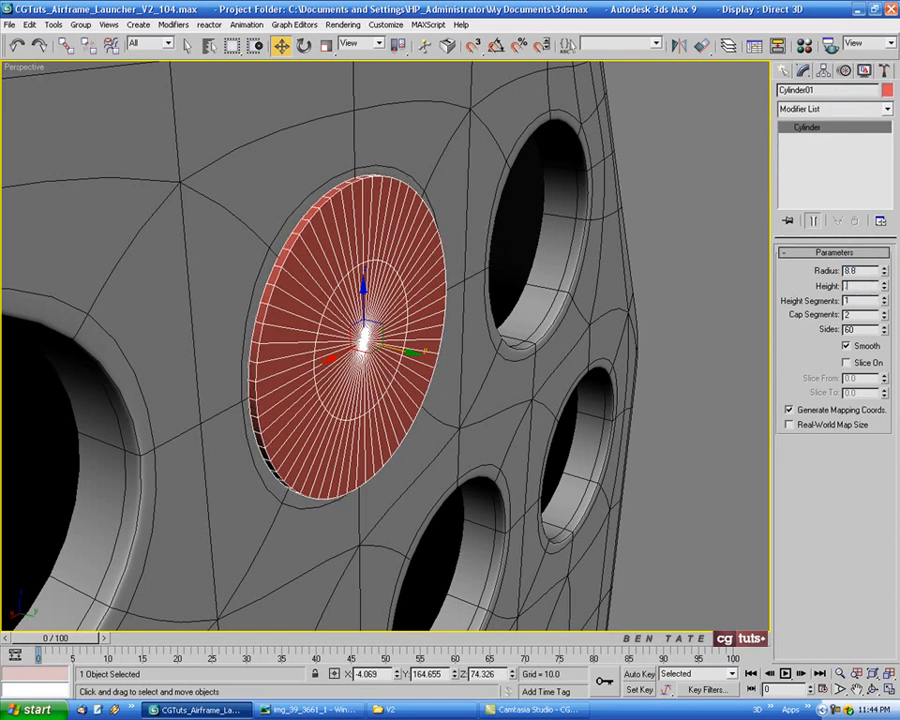
{"action": "key", "text": "Return"}
{"action": "middle_click_drag", "start_coordinate": [513, 315], "coordinate": [483, 332], "text": "alt"}
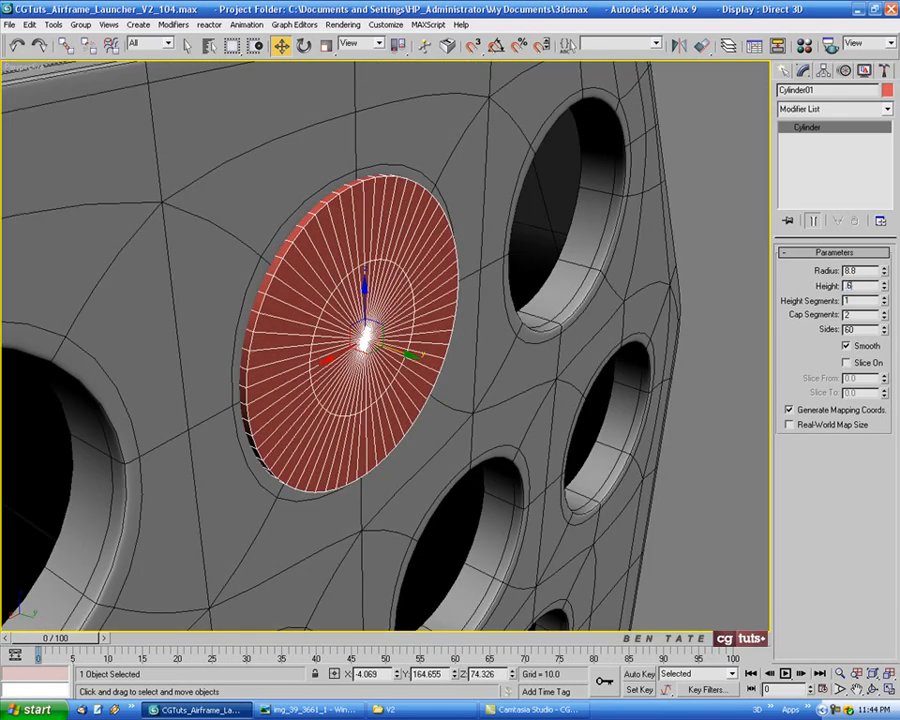
{"action": "middle_click_drag", "start_coordinate": [518, 320], "coordinate": [417, 292], "text": "alt"}
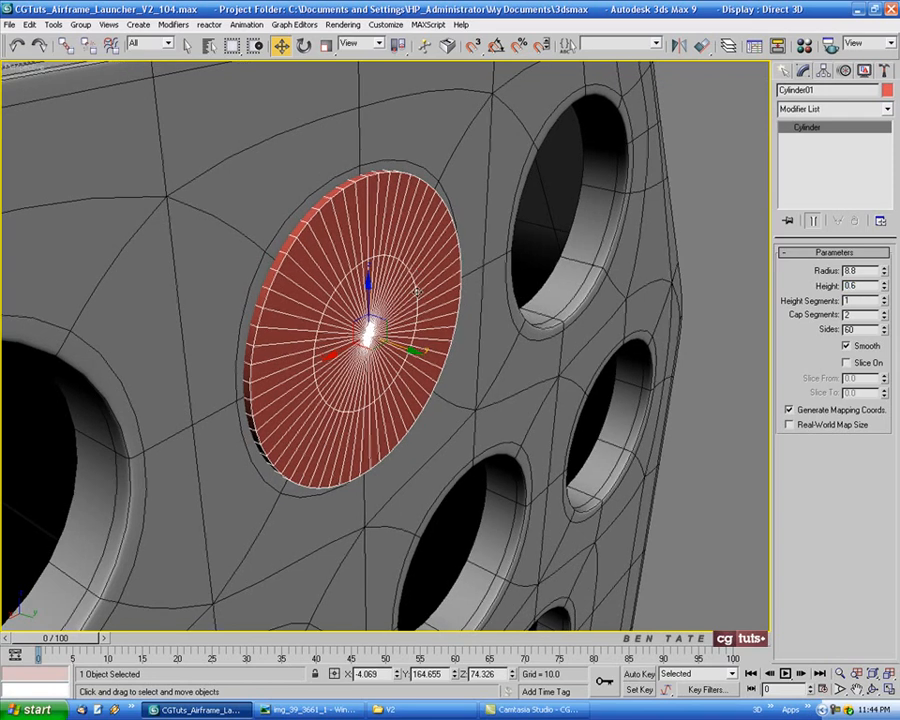
{"action": "left_click", "coordinate": [884, 319]}
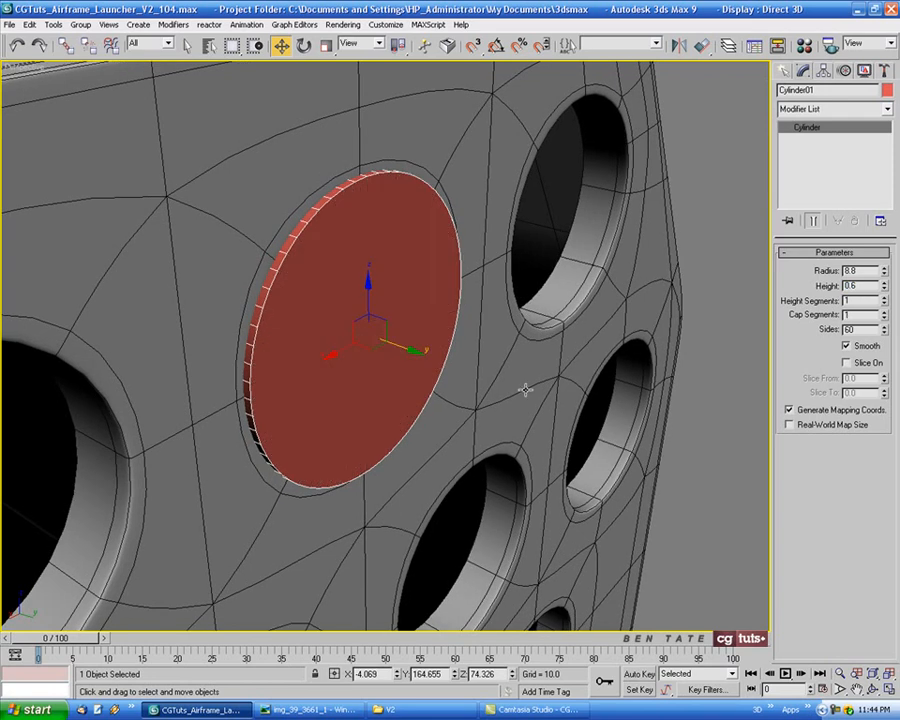
Convert the cylinder to an Editable Poly and enter polygon-level editing
{"action": "middle_click_drag", "start_coordinate": [526, 388], "coordinate": [385, 303], "text": "alt"}
{"action": "right_click", "coordinate": [385, 303]}
{"action": "mouse_move", "coordinate": [447, 424]}
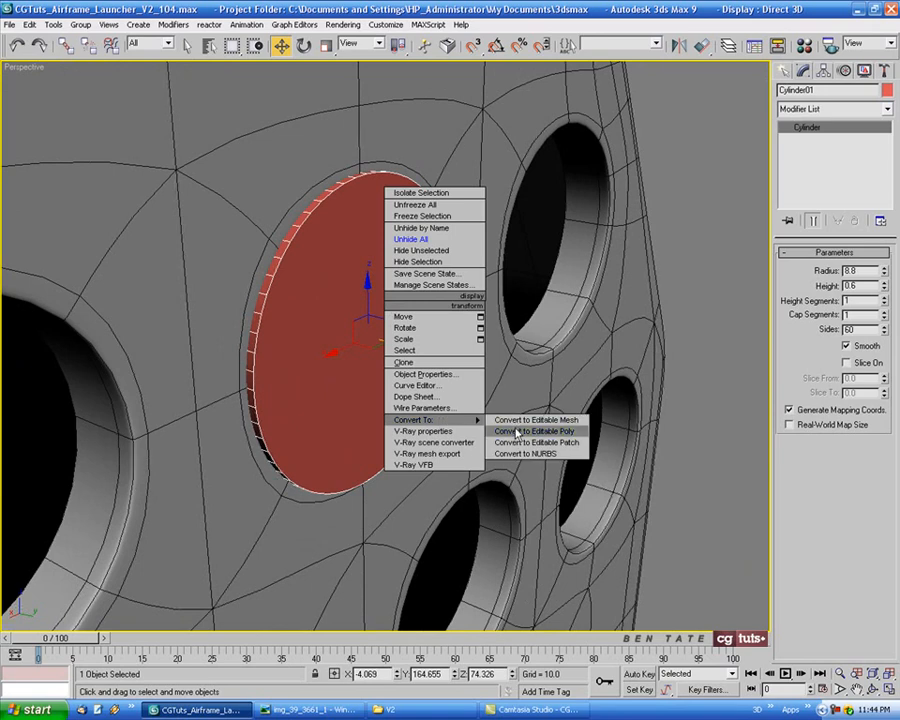
{"action": "left_click", "coordinate": [520, 431]}
{"action": "middle_click_drag", "start_coordinate": [567, 382], "coordinate": [597, 370], "text": "alt"}
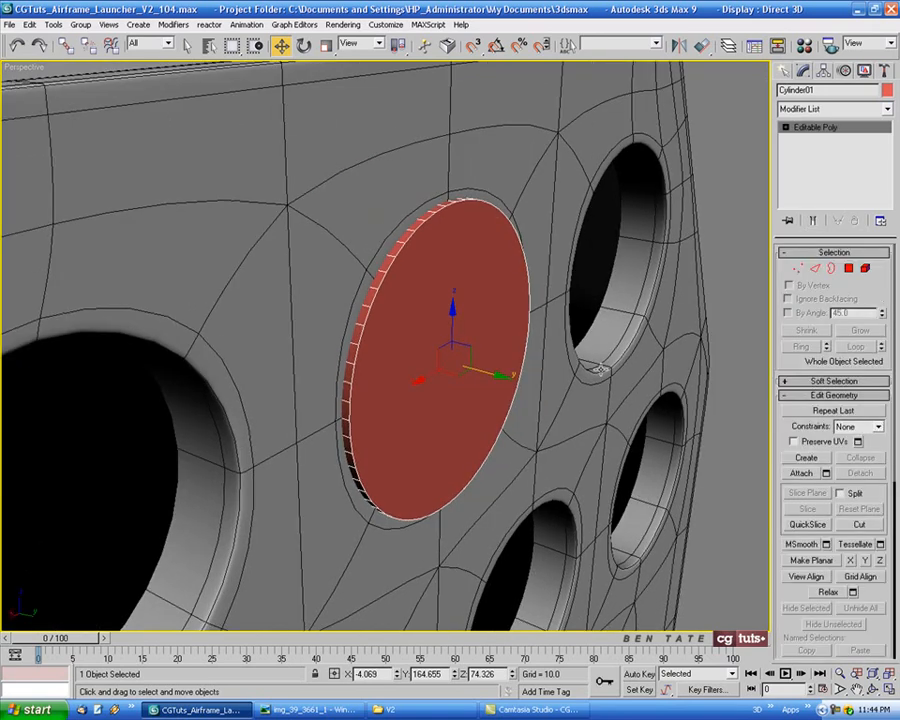
{"action": "left_click", "coordinate": [849, 269]}
{"action": "key", "text": "alt+w"}
{"action": "left_click", "coordinate": [282, 474]}
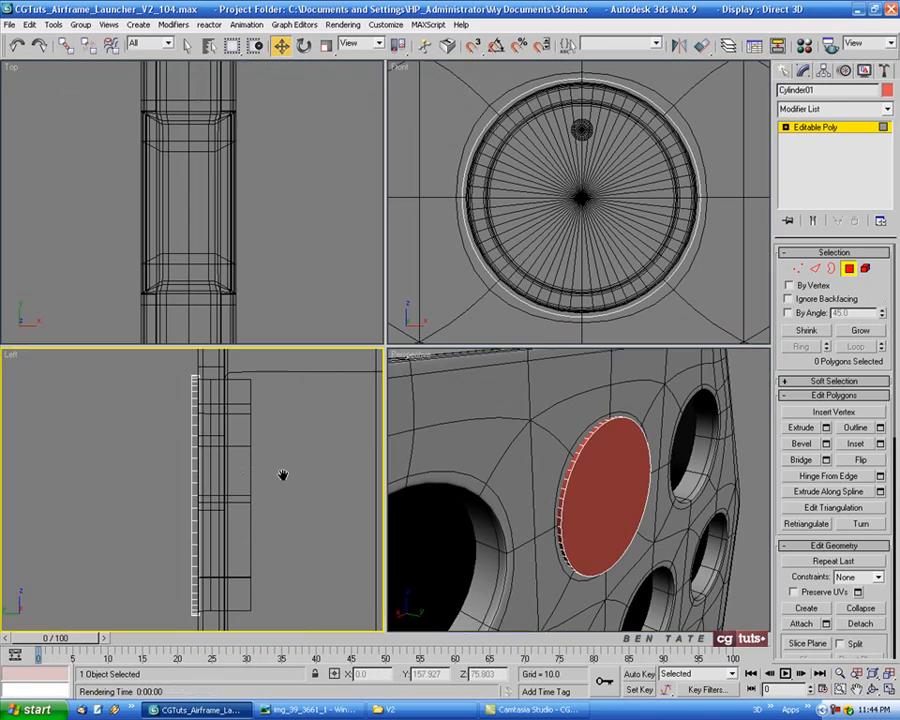
{"action": "left_click_drag", "start_coordinate": [167, 376], "coordinate": [254, 628]}
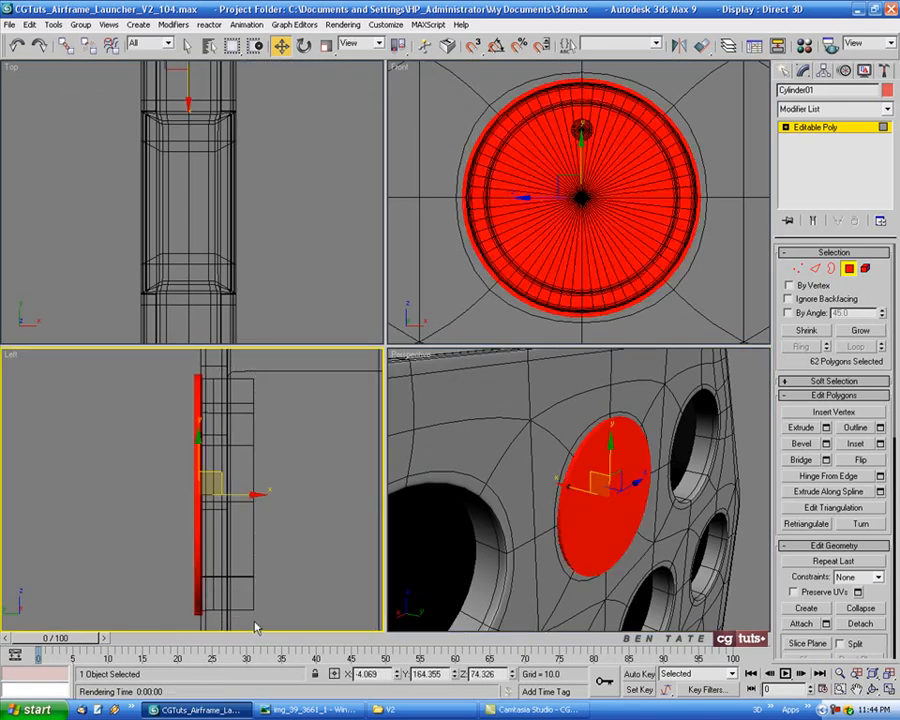
{"action": "left_click_drag", "start_coordinate": [146, 358], "coordinate": [200, 645]}
{"action": "key", "text": "alt+w"}
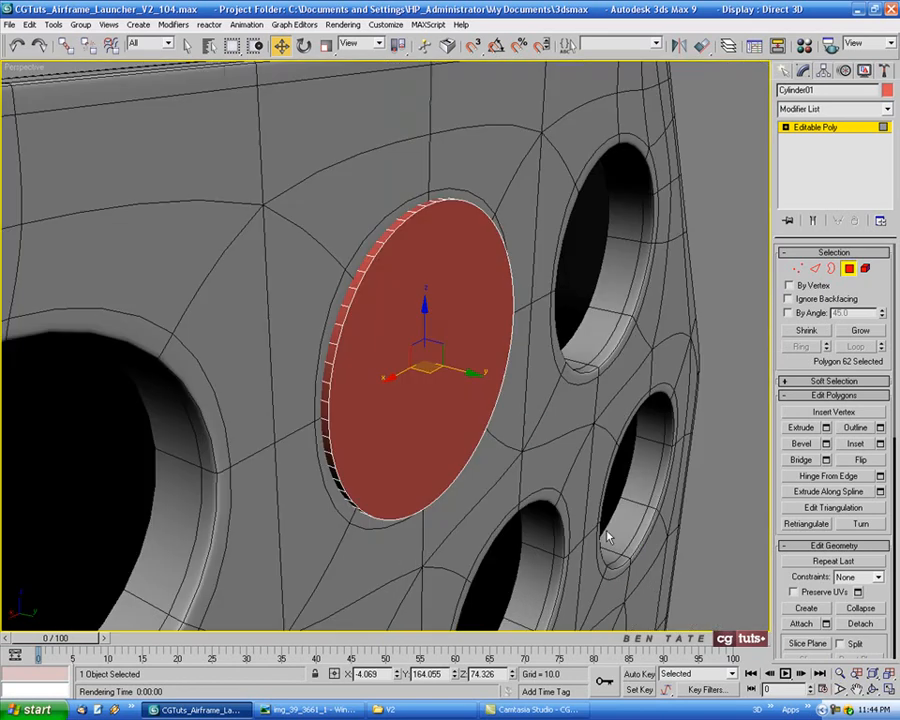
{"action": "key", "text": "F3"}
{"action": "key", "text": "F3"}
{"action": "left_click", "coordinate": [560, 505]}
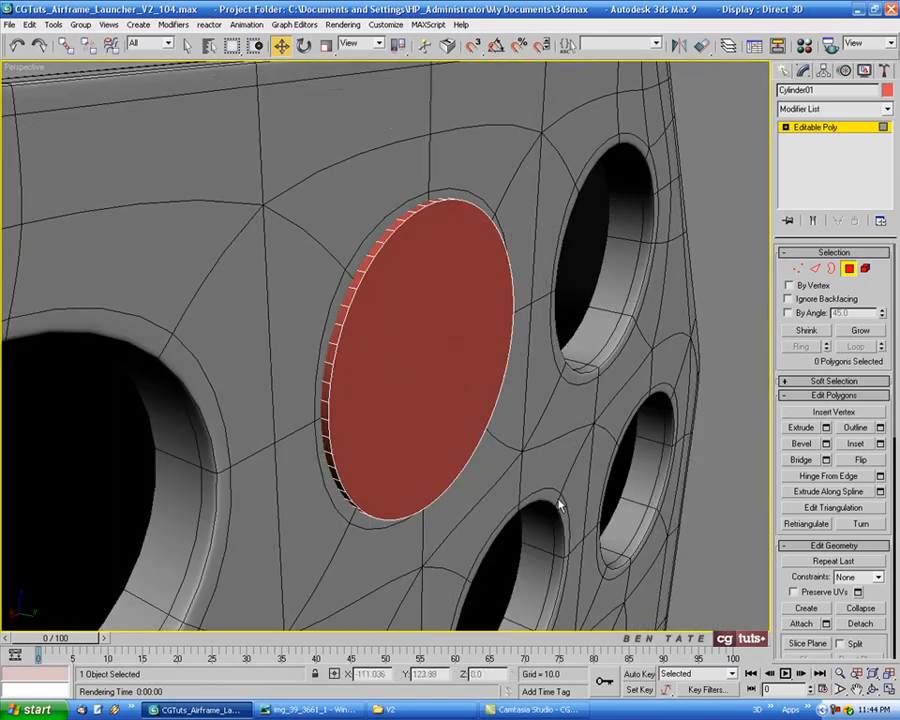
Select the disc's outer cap polygon and convert the selection to its rim edges
{"action": "left_click", "coordinate": [466, 301]}
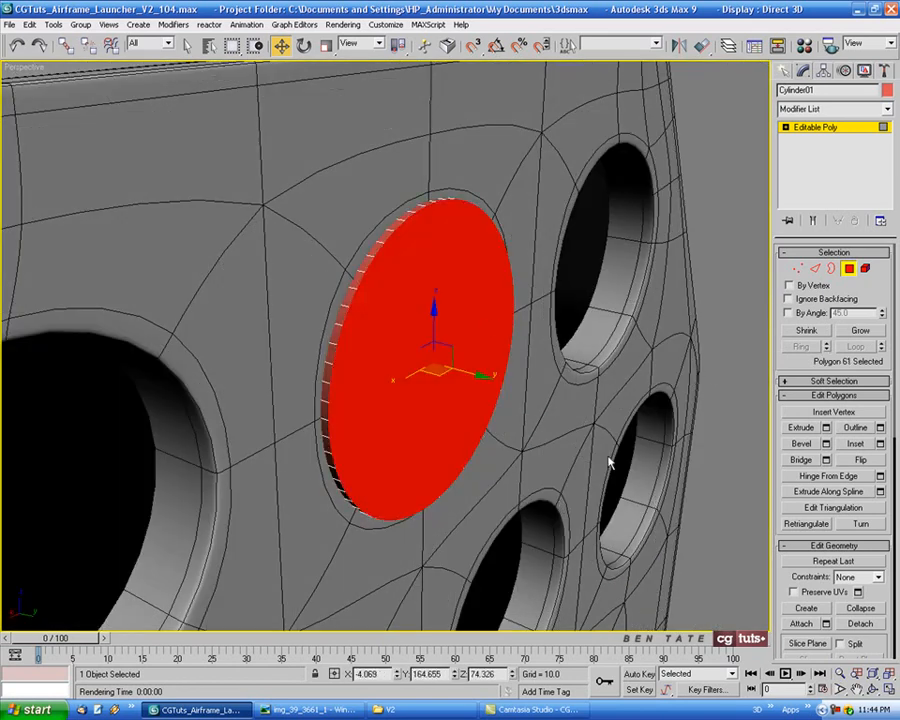
{"action": "middle_click_drag", "start_coordinate": [608, 457], "coordinate": [585, 452], "text": "alt"}
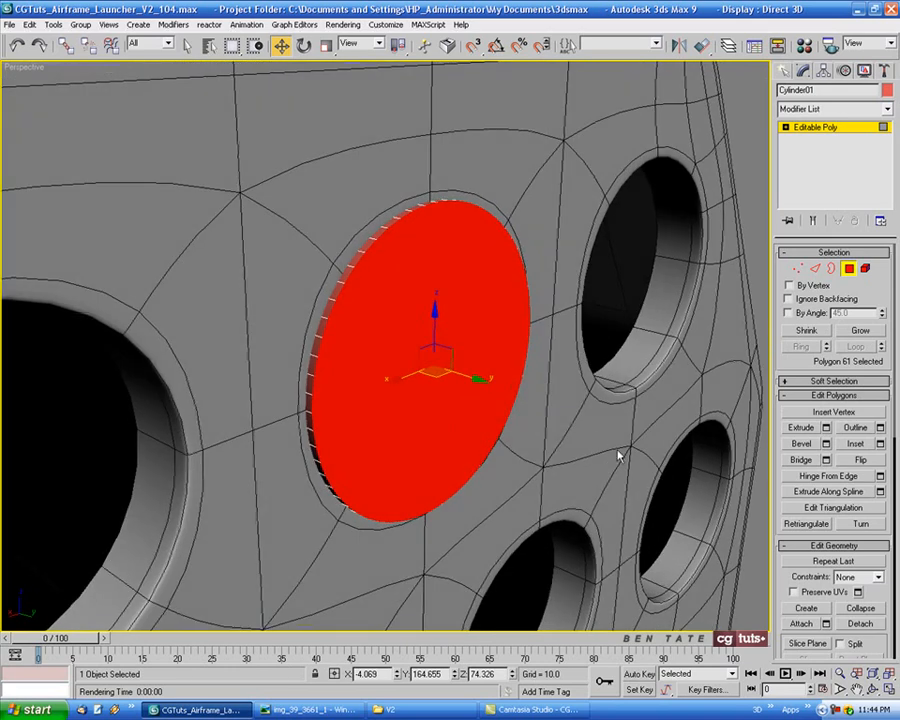
{"action": "left_click", "coordinate": [815, 270], "text": "ctrl"}
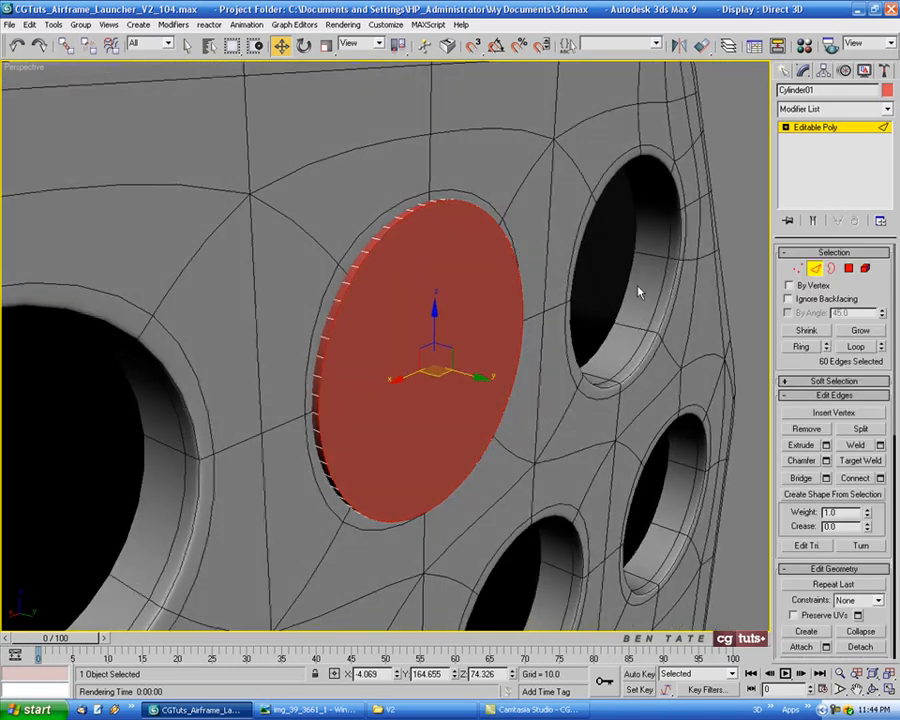
Change the disc's object colour to blue from the 3ds Max palette
{"action": "left_click", "coordinate": [887, 90]}
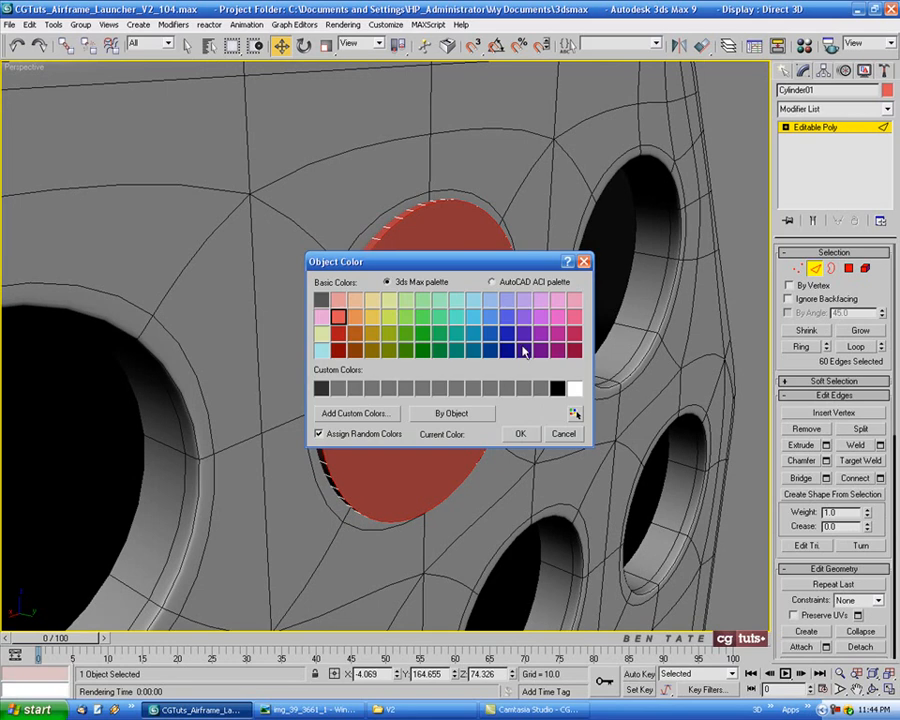
{"action": "left_click", "coordinate": [508, 318]}
{"action": "left_click", "coordinate": [520, 433]}
Chamfer the outer rim edges of the disc by 0.12 and leave edge-level editing
{"action": "middle_click_drag", "start_coordinate": [526, 436], "coordinate": [367, 229], "text": "alt"}
{"action": "left_click", "coordinate": [826, 461]}
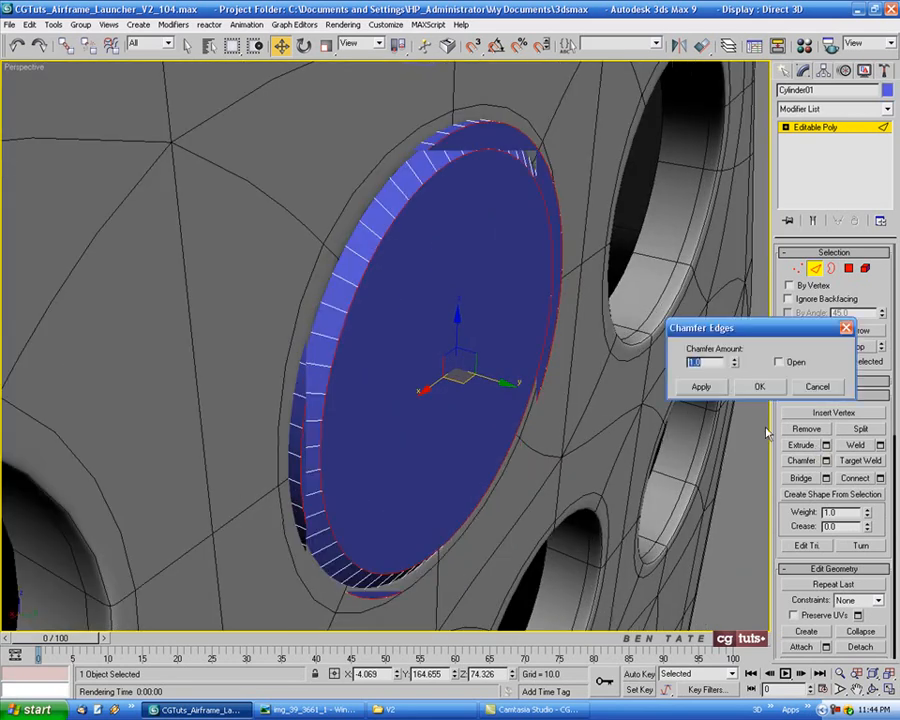
{"action": "type", "text": "0.12"}
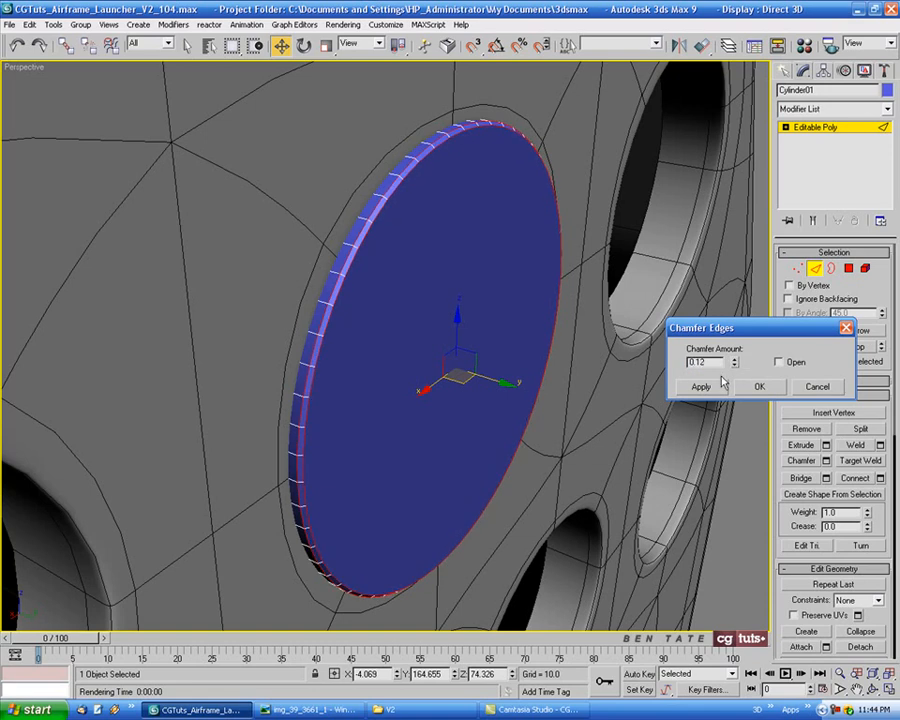
{"action": "left_click", "coordinate": [759, 387]}
{"action": "middle_click_drag", "start_coordinate": [688, 416], "coordinate": [570, 401], "text": "alt"}
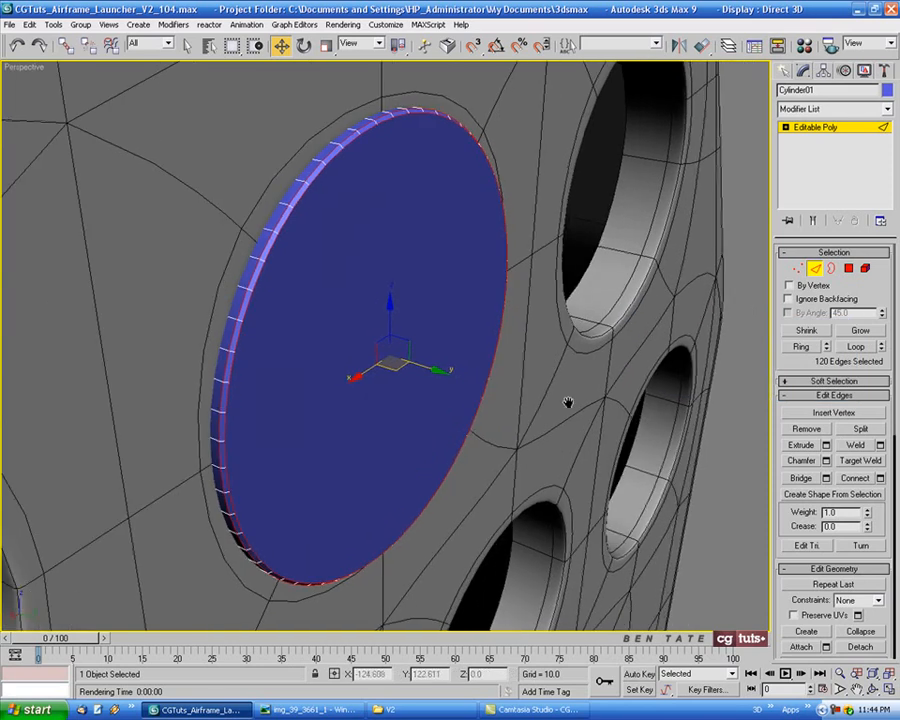
{"action": "left_click", "coordinate": [815, 268]}
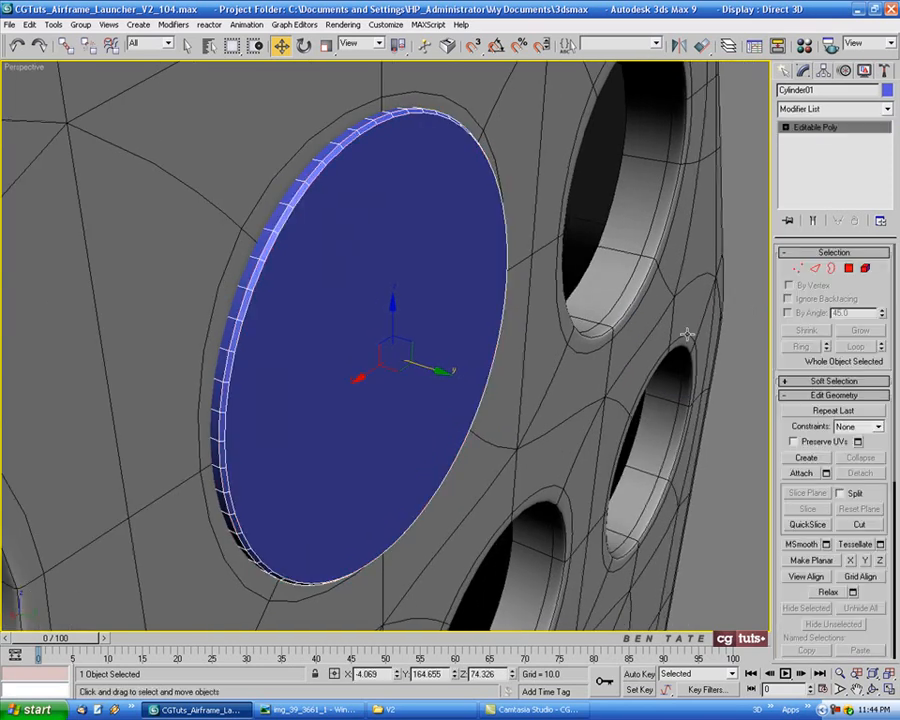
Rename the disc object as Barrel End Back Cap01
{"action": "middle_click_drag", "start_coordinate": [673, 337], "coordinate": [659, 340]}
{"action": "left_click", "coordinate": [819, 88]}
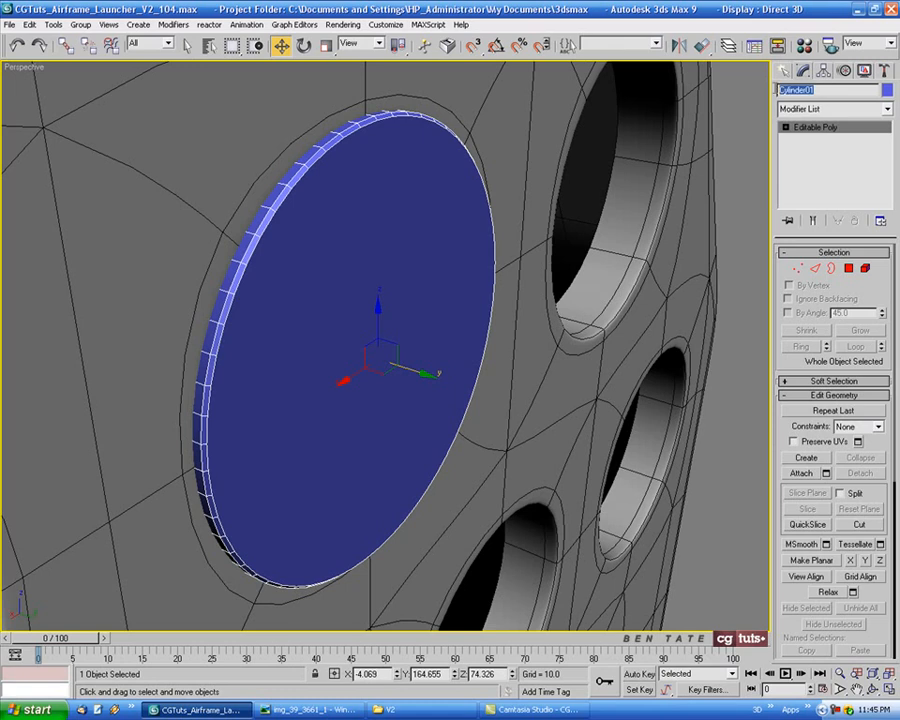
{"action": "type", "text": "Barrel End Back Cap"}
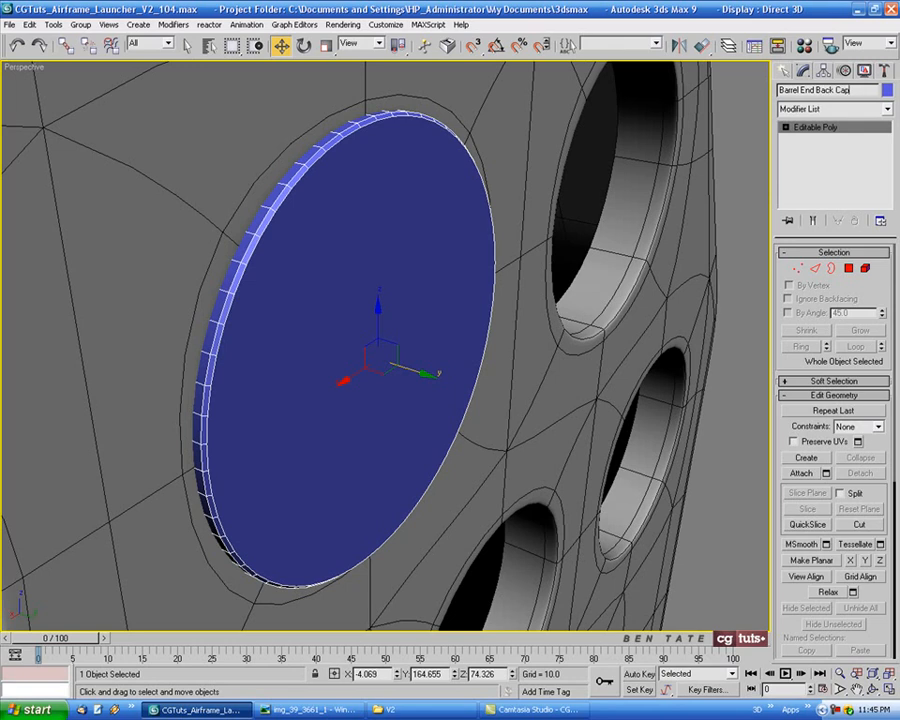
Change the cap's object colour to black and assign the 01 - Default material to it
{"action": "middle_click_drag", "start_coordinate": [443, 111], "coordinate": [447, 99], "text": "alt"}
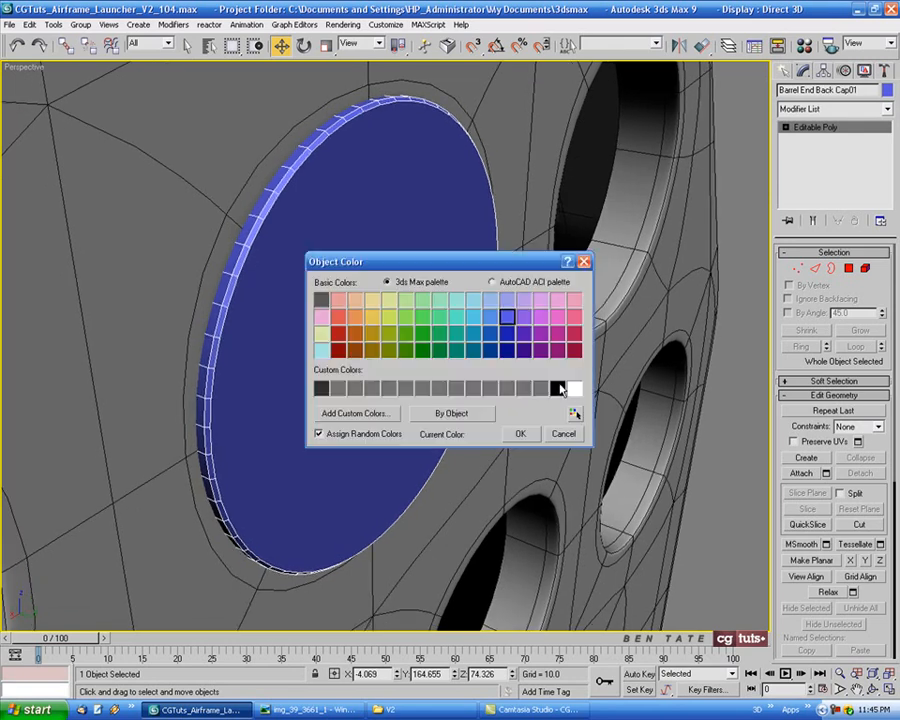
{"action": "left_click", "coordinate": [557, 389]}
{"action": "left_click", "coordinate": [520, 433]}
{"action": "key", "text": "m"}
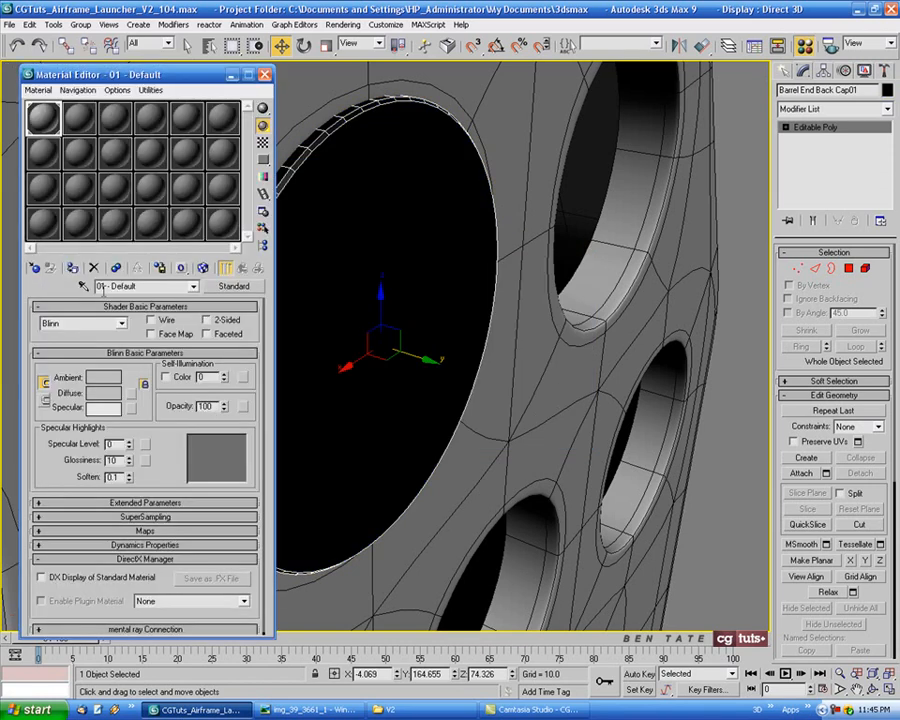
{"action": "left_click", "coordinate": [73, 268]}
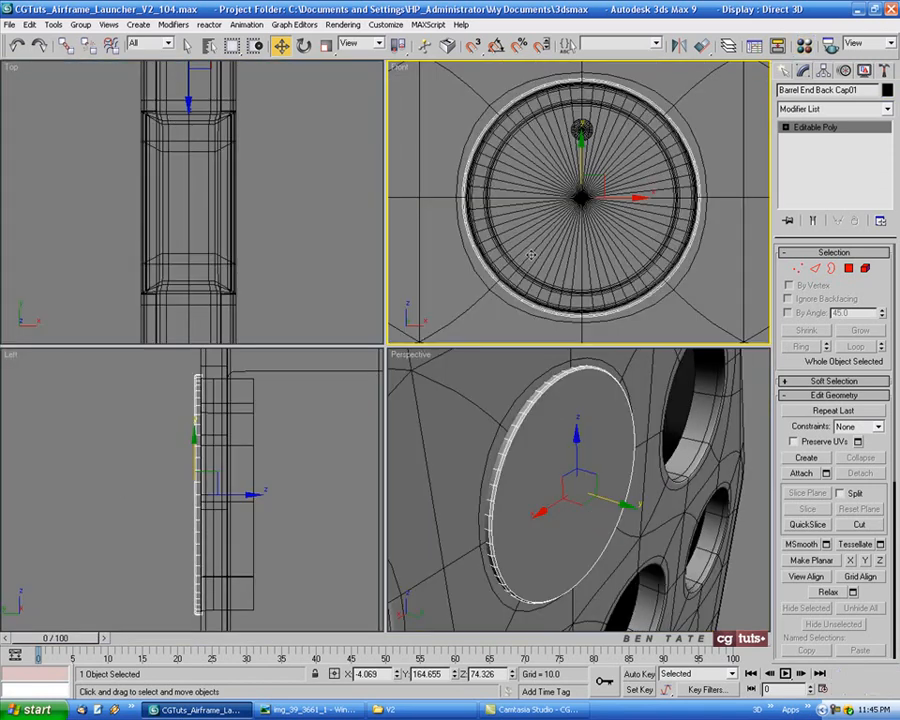
Select the far-end barrel panel together with the cap and hide all other objects
{"action": "key", "text": "alt+w"}
{"action": "scroll", "coordinate": [515, 311], "scroll_direction": "down", "scroll_amount": 5}
{"action": "middle_click_drag", "start_coordinate": [580, 318], "coordinate": [462, 273]}
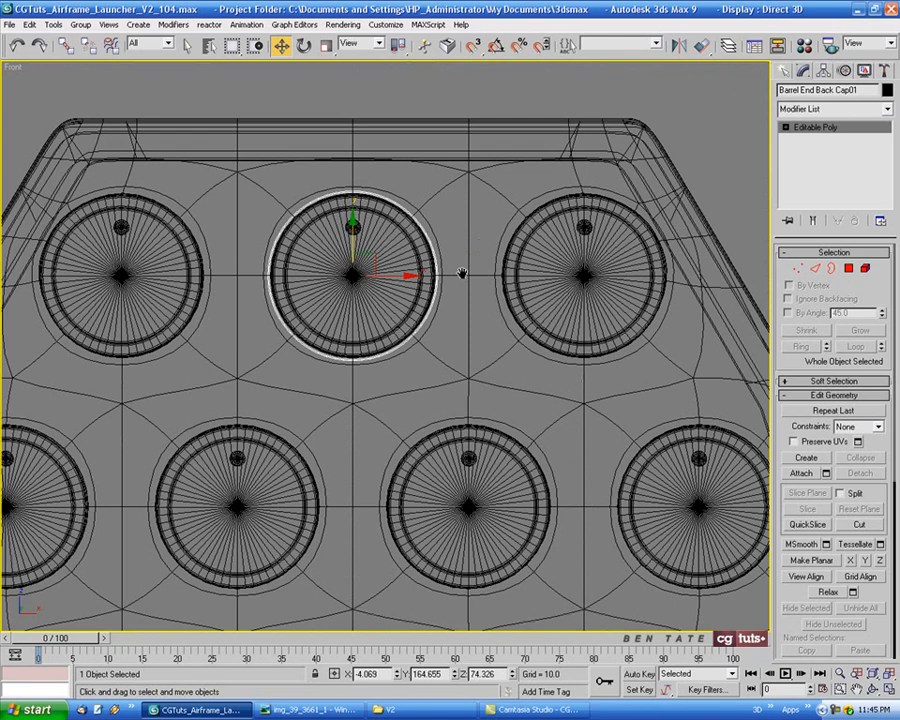
{"action": "key", "text": "alt+w"}
{"action": "right_click", "coordinate": [364, 418]}
{"action": "key", "text": "alt+w"}
{"action": "middle_click_drag", "start_coordinate": [394, 415], "coordinate": [367, 412]}
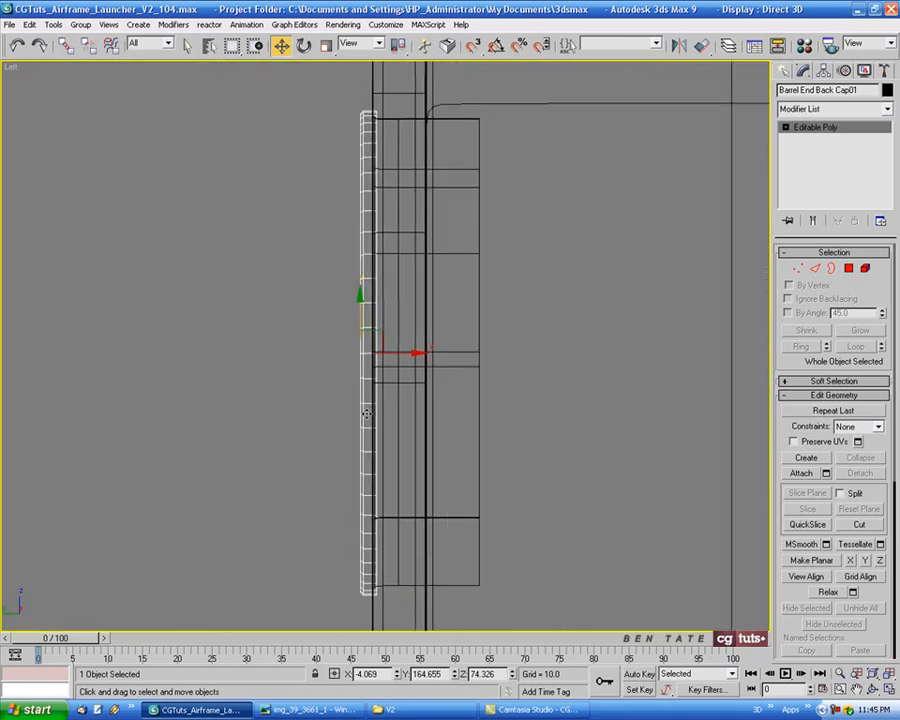
{"action": "scroll", "coordinate": [370, 409], "scroll_direction": "down", "scroll_amount": 1}
{"action": "scroll", "coordinate": [402, 295], "scroll_direction": "down", "scroll_amount": 2}
{"action": "left_click", "coordinate": [393, 198], "text": "ctrl"}
{"action": "middle_click_drag", "start_coordinate": [434, 334], "coordinate": [408, 330]}
{"action": "scroll", "coordinate": [411, 332], "scroll_direction": "down", "scroll_amount": 2}
{"action": "key", "text": "alt+w"}
{"action": "right_click", "coordinate": [656, 475]}
{"action": "key", "text": "alt+w"}
{"action": "right_click", "coordinate": [588, 416]}
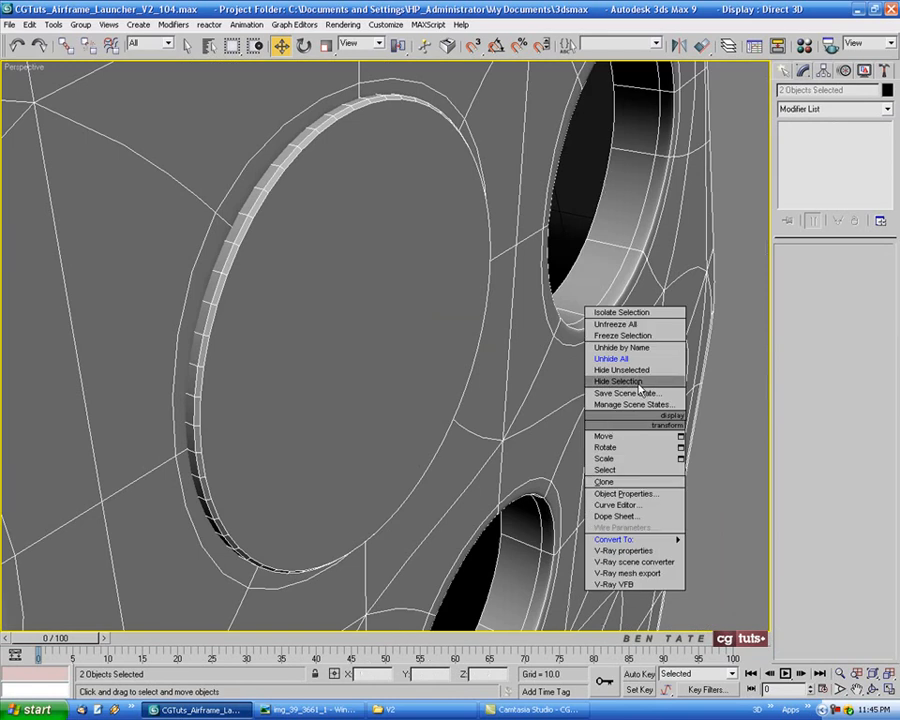
{"action": "left_click", "coordinate": [629, 378]}
Select only Barrel End Back Cap01 and copy it over the left hole of the panel's top row in the Front view
{"action": "key", "text": "alt+w"}
{"action": "right_click", "coordinate": [629, 270]}
{"action": "key", "text": "alt+w"}
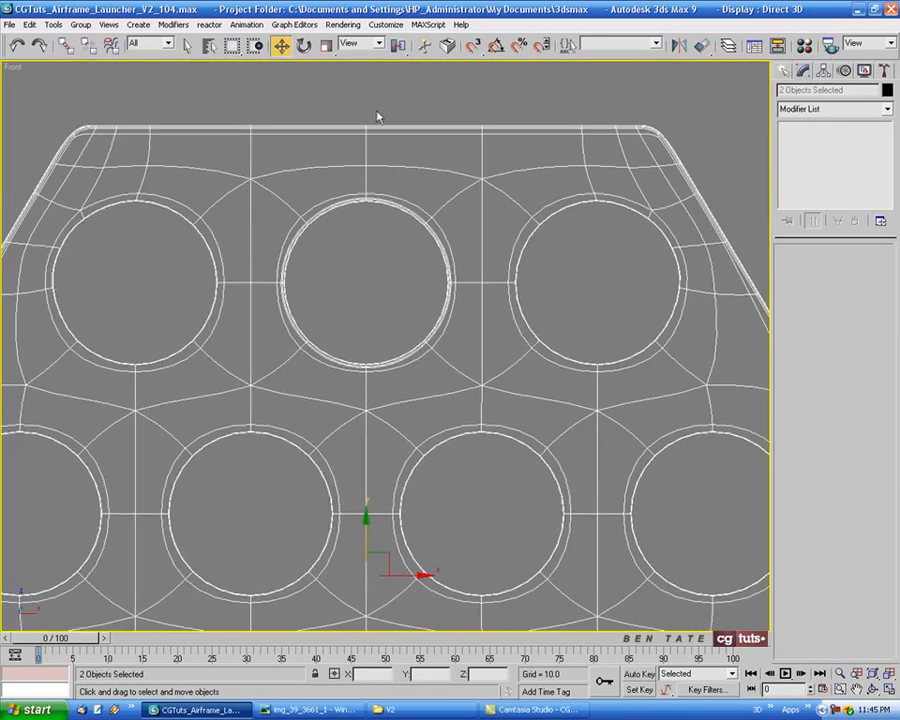
{"action": "middle_click_drag", "start_coordinate": [373, 120], "coordinate": [410, 152]}
{"action": "key", "text": "h"}
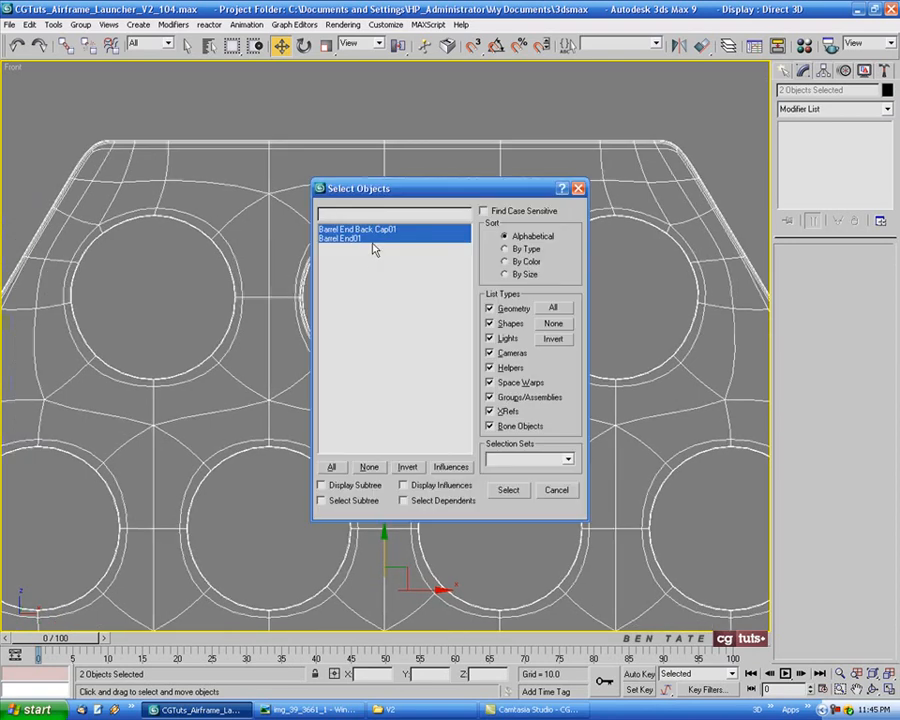
{"action": "double_click", "coordinate": [372, 233]}
{"action": "scroll", "coordinate": [376, 296], "scroll_direction": "up", "scroll_amount": 5}
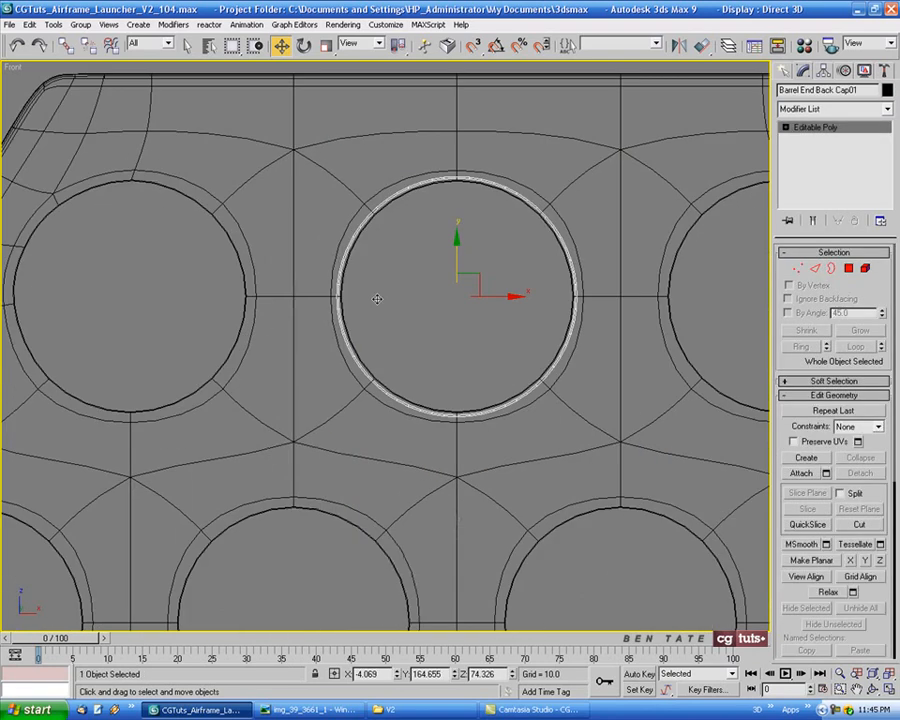
{"action": "middle_click_drag", "start_coordinate": [368, 301], "coordinate": [614, 314]}
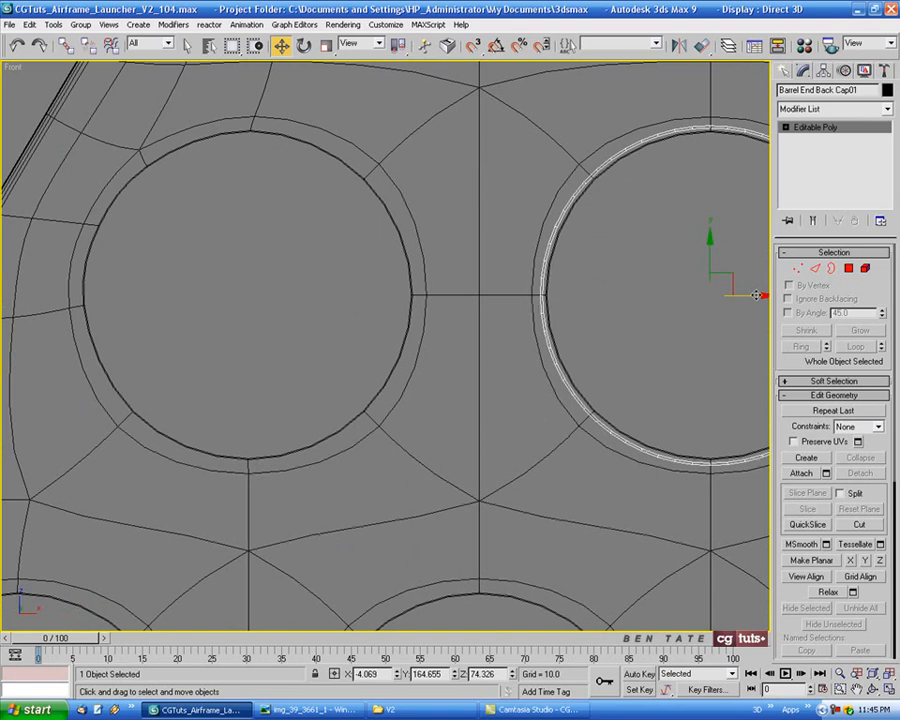
{"action": "left_click", "coordinate": [295, 298]}
{"action": "left_click_drag", "start_coordinate": [294, 299], "coordinate": [290, 301]}
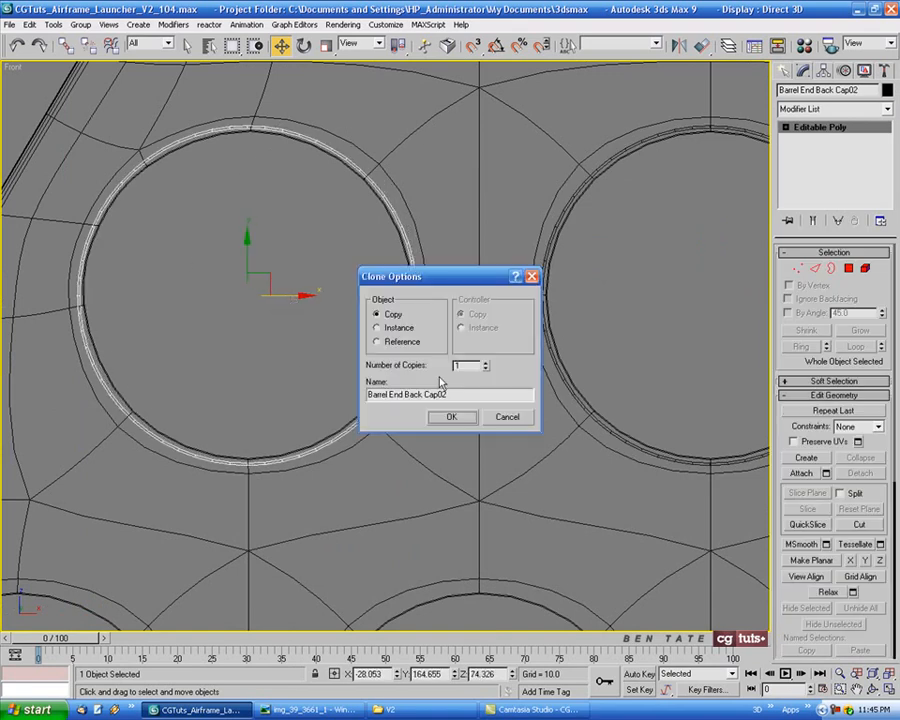
{"action": "left_click", "coordinate": [451, 421]}
Copy the left cap over the right hole of the top row and nudge it into alignment with the hole
{"action": "scroll", "coordinate": [655, 303], "scroll_direction": "down", "scroll_amount": 3}
{"action": "middle_click_drag", "start_coordinate": [655, 303], "coordinate": [391, 298]}
{"action": "left_click_drag", "start_coordinate": [204, 296], "coordinate": [667, 297], "text": "shift"}
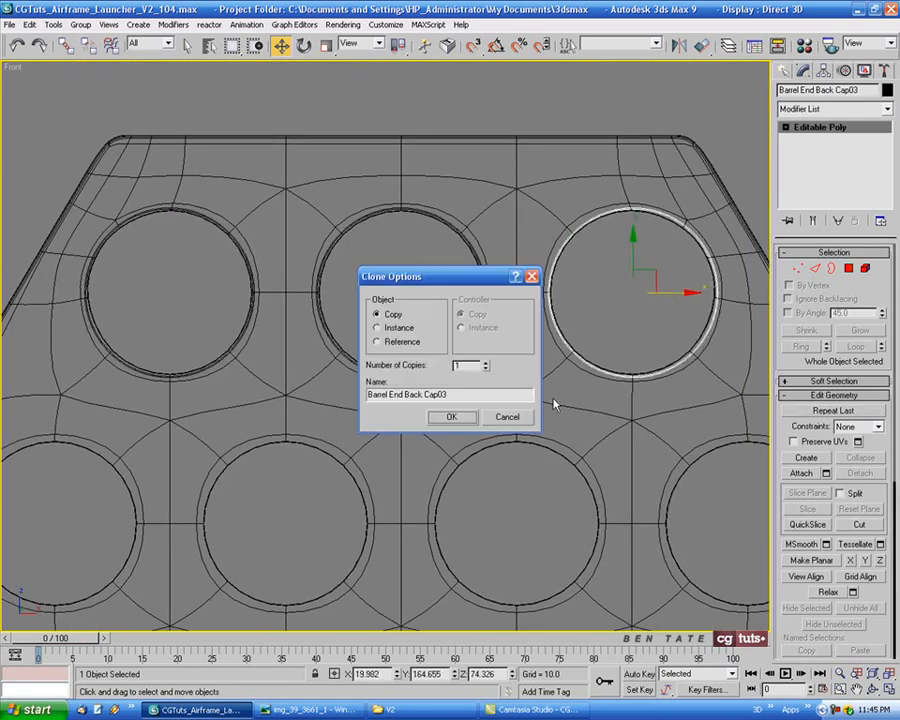
{"action": "left_click", "coordinate": [463, 421]}
{"action": "middle_click_drag", "start_coordinate": [692, 360], "coordinate": [550, 361]}
{"action": "scroll", "coordinate": [539, 293], "scroll_direction": "up", "scroll_amount": 3}
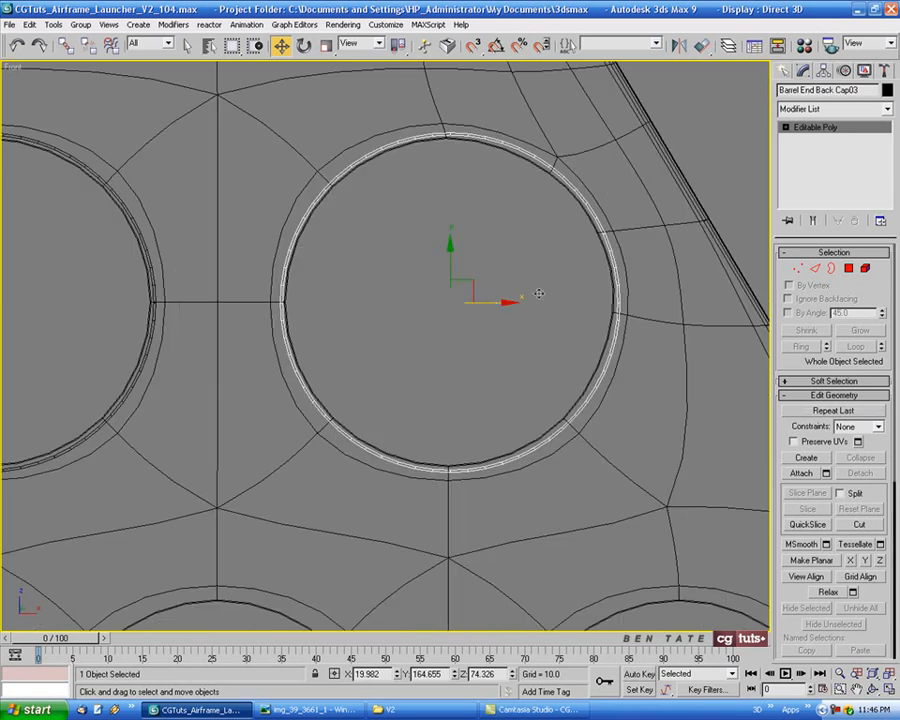
{"action": "left_click_drag", "start_coordinate": [495, 303], "coordinate": [494, 304]}
{"action": "scroll", "coordinate": [494, 304], "scroll_direction": "down", "scroll_amount": 4}
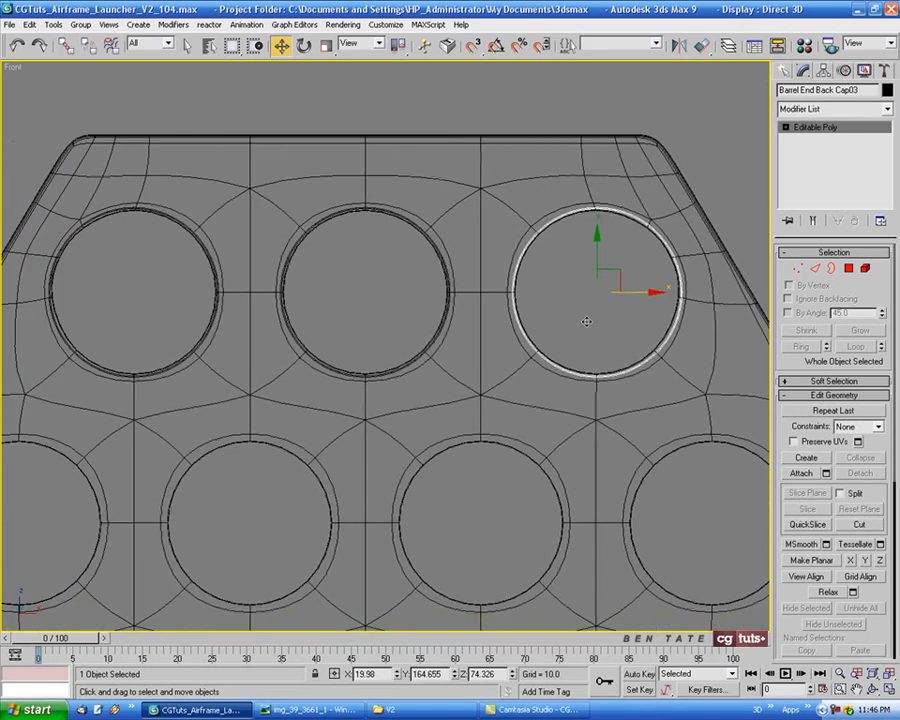
Select the three top-row caps and copy them straight down to the height of the second row
{"action": "left_click", "coordinate": [403, 230], "text": "shift"}
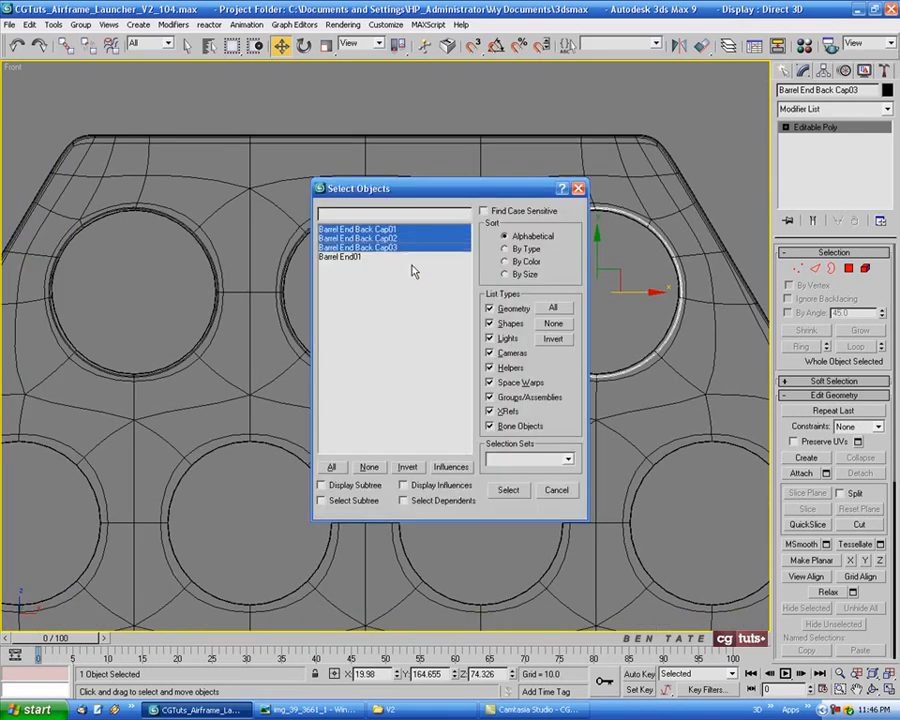
{"action": "left_click", "coordinate": [508, 489]}
{"action": "middle_click_drag", "start_coordinate": [310, 355], "coordinate": [352, 288]}
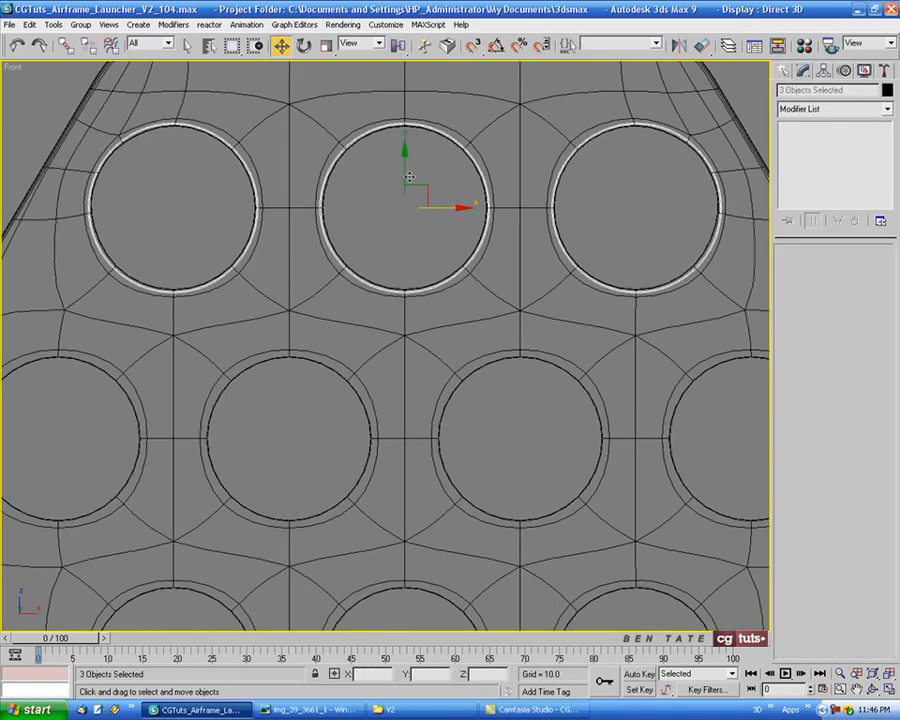
{"action": "left_click_drag", "start_coordinate": [405, 162], "coordinate": [406, 396]}
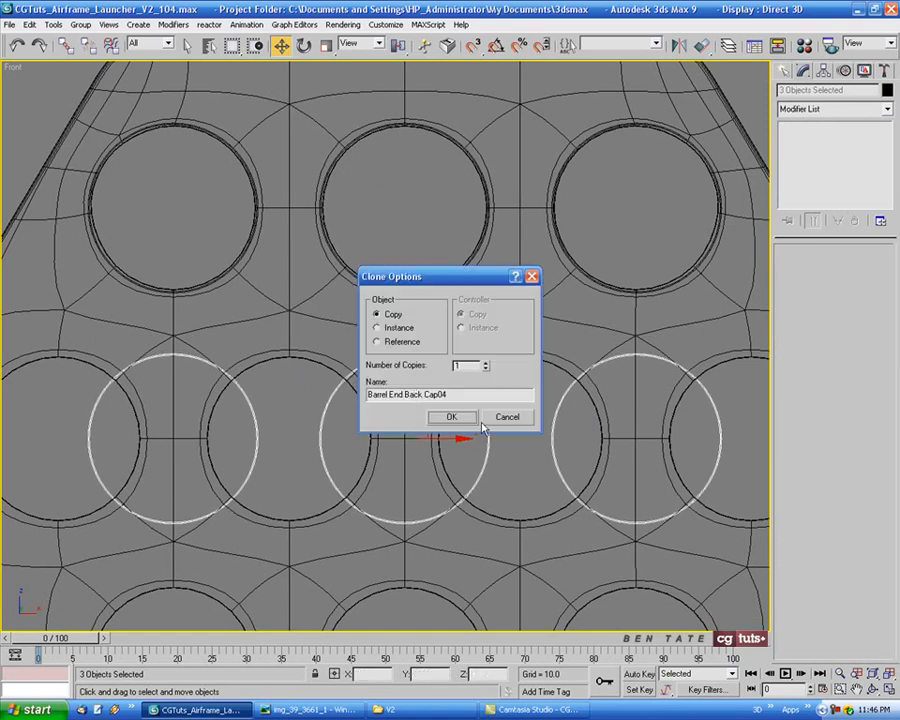
{"action": "left_click", "coordinate": [455, 418]}
Shift the three copied caps sideways and centre them on the second row's first three holes
{"action": "left_click_drag", "start_coordinate": [430, 437], "coordinate": [336, 440]}
{"action": "scroll", "coordinate": [300, 420], "scroll_direction": "up", "scroll_amount": 6}
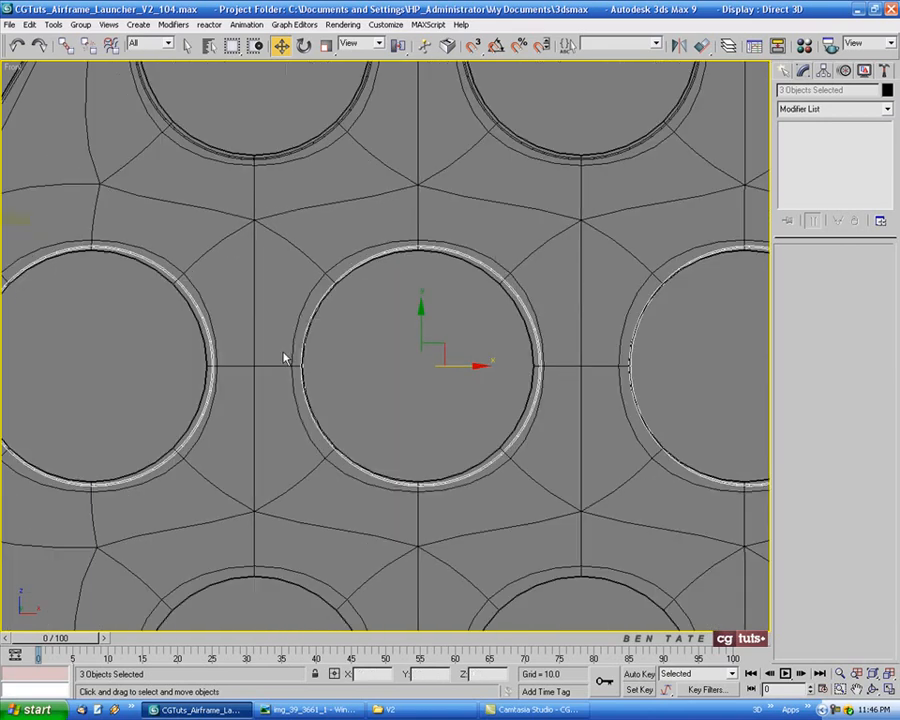
{"action": "middle_click_drag", "start_coordinate": [455, 374], "coordinate": [396, 368]}
{"action": "left_click_drag", "start_coordinate": [413, 358], "coordinate": [408, 357]}
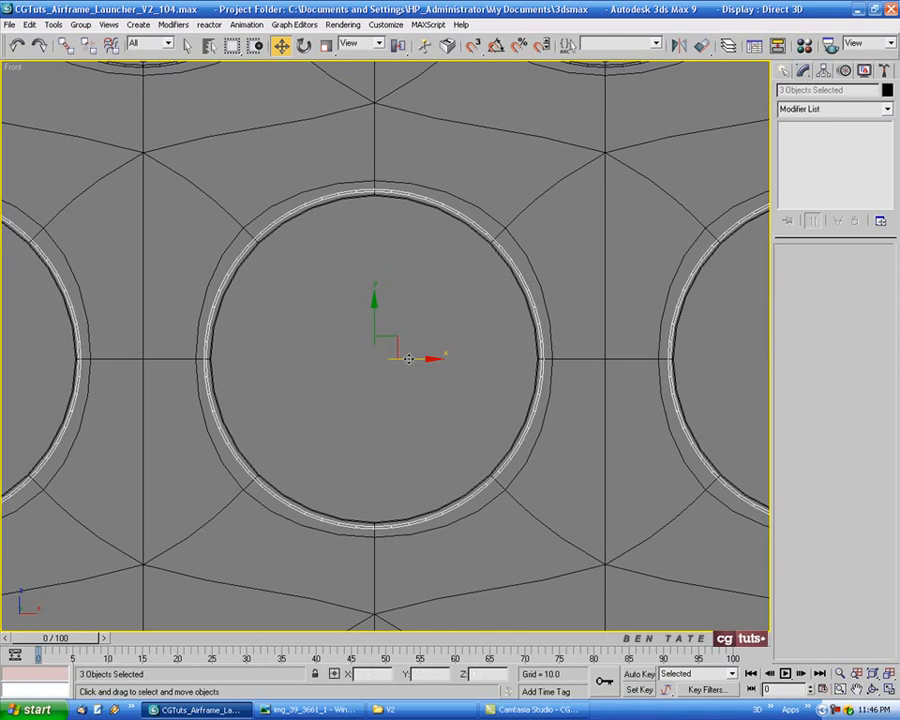
Copy the second row's third cap over the row's fourth hole and fine-tune its alignment
{"action": "scroll", "coordinate": [423, 360], "scroll_direction": "down", "scroll_amount": 5}
{"action": "scroll", "coordinate": [423, 360], "scroll_direction": "down", "scroll_amount": 2}
{"action": "middle_click_drag", "start_coordinate": [350, 360], "coordinate": [410, 358]}
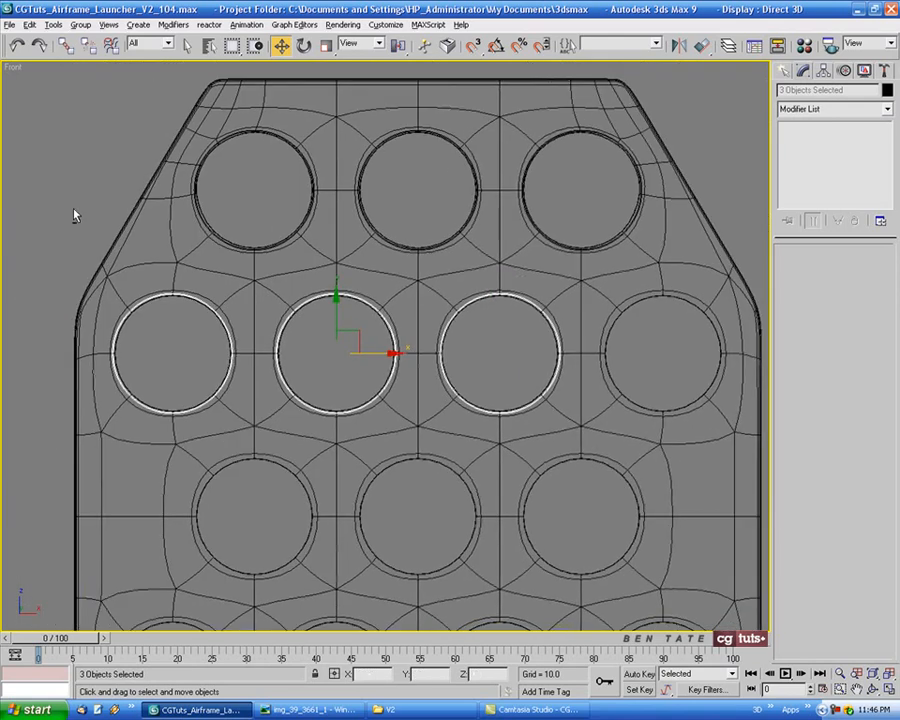
{"action": "left_click_drag", "start_coordinate": [68, 210], "coordinate": [342, 424]}
{"action": "middle_click_drag", "start_coordinate": [500, 414], "coordinate": [278, 399]}
{"action": "scroll", "coordinate": [341, 344], "scroll_direction": "up", "scroll_amount": 5}
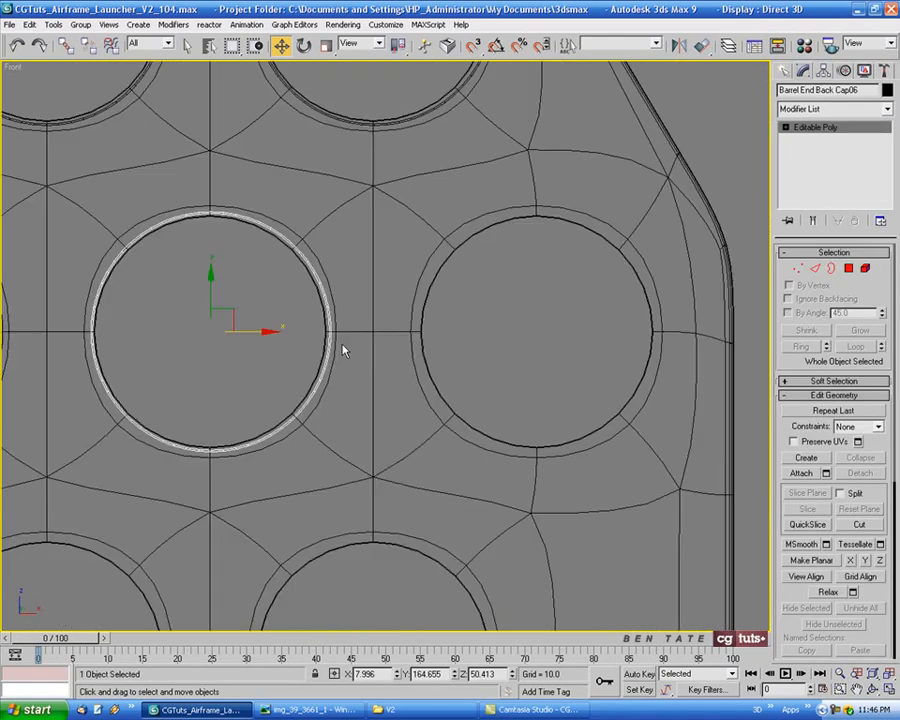
{"action": "middle_click_drag", "start_coordinate": [383, 347], "coordinate": [319, 357]}
{"action": "mouse_move", "coordinate": [200, 340]}
{"action": "left_mouse_down", "text": "shift"}
{"action": "mouse_move", "coordinate": [524, 342]}
{"action": "mouse_move", "coordinate": [523, 354]}
{"action": "left_mouse_up", "text": "shift"}
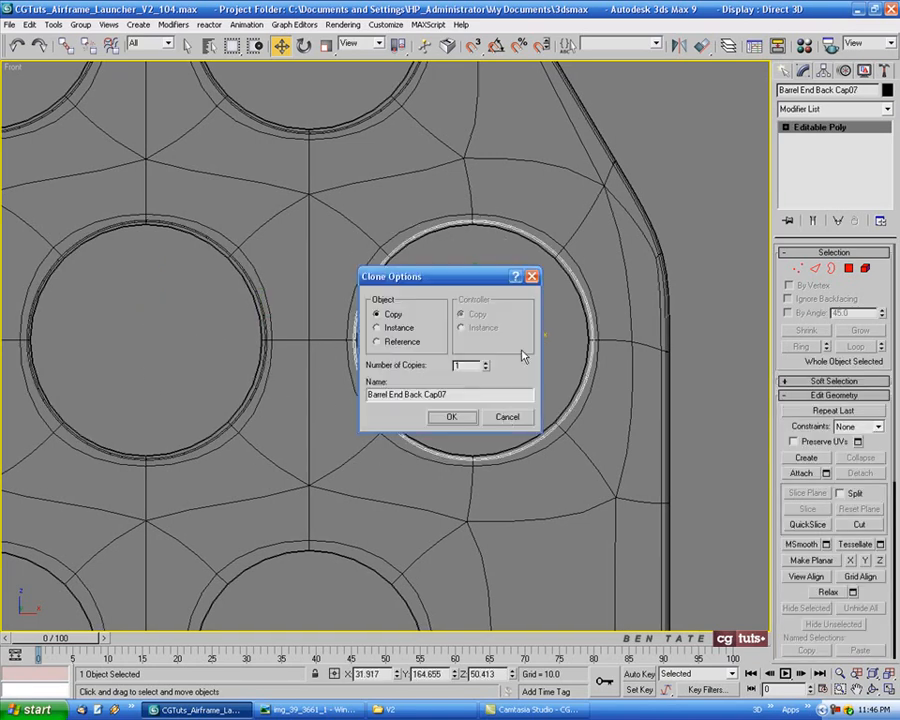
{"action": "left_click", "coordinate": [471, 415]}
{"action": "scroll", "coordinate": [546, 378], "scroll_direction": "up", "scroll_amount": 3}
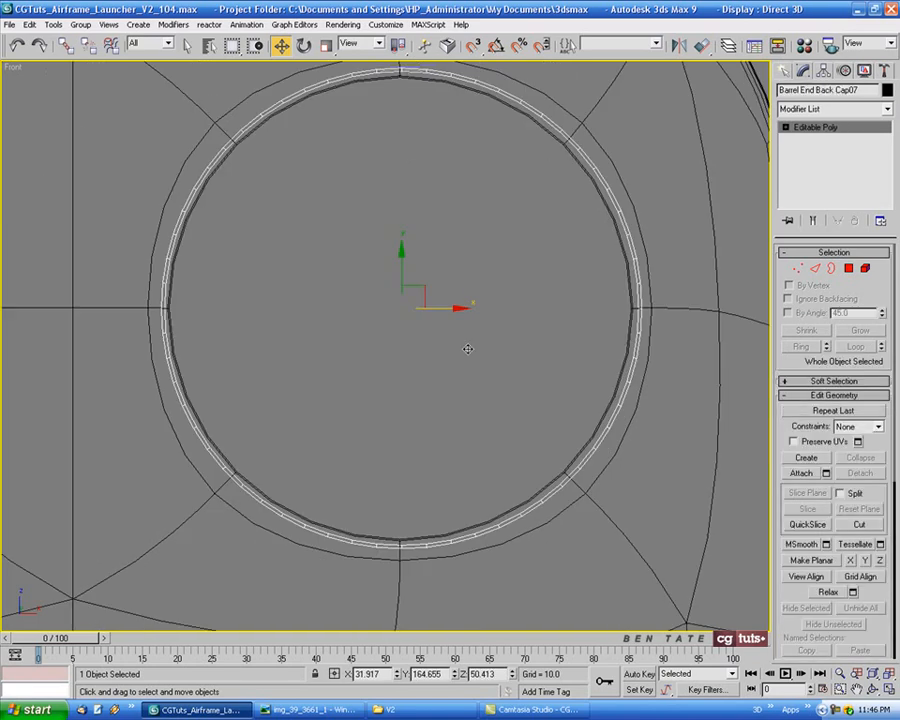
{"action": "middle_click_drag", "start_coordinate": [451, 328], "coordinate": [451, 349]}
{"action": "left_click_drag", "start_coordinate": [446, 333], "coordinate": [444, 333]}
Select Barrel End Back Cap01 to Cap07 and copy them downward twice to cover the four lower rows of holes
{"action": "scroll", "coordinate": [444, 333], "scroll_direction": "down", "scroll_amount": 9}
{"action": "middle_click_drag", "start_coordinate": [295, 274], "coordinate": [378, 250]}
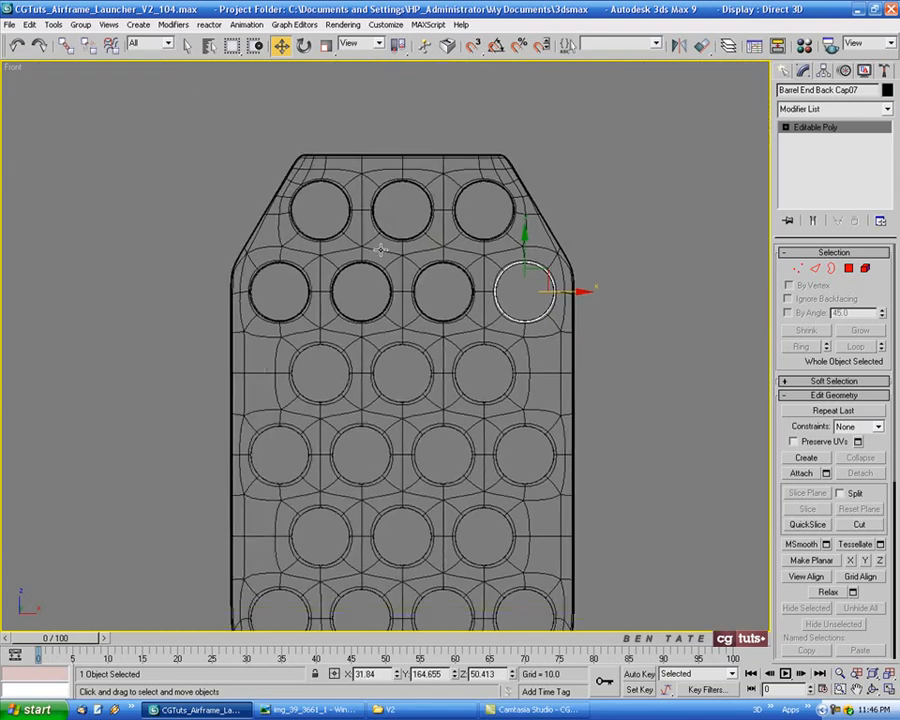
{"action": "key", "text": "h"}
{"action": "left_click_drag", "start_coordinate": [393, 230], "coordinate": [408, 289]}
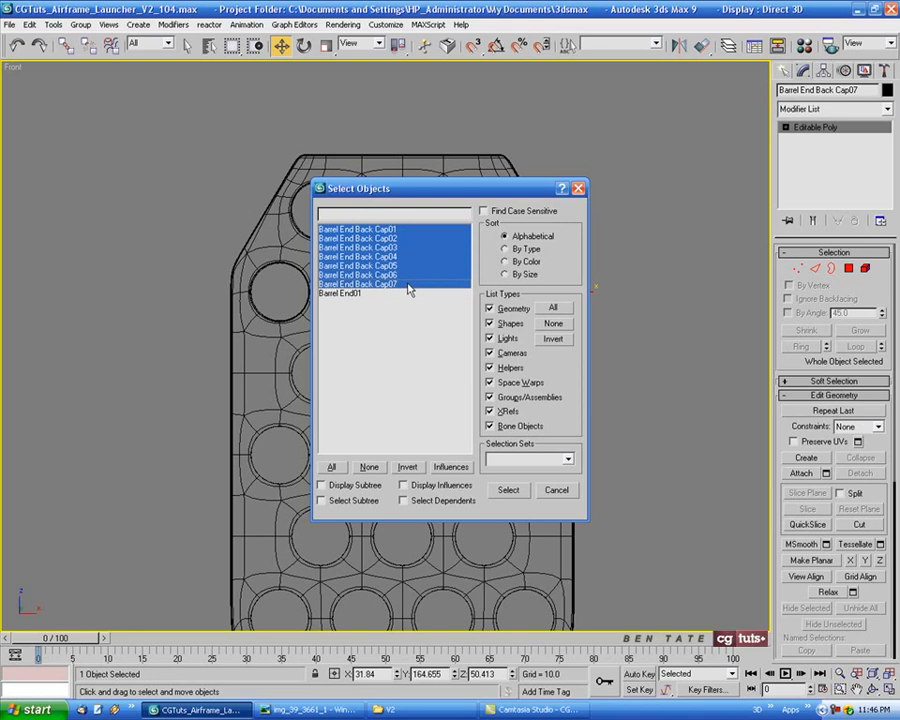
{"action": "left_click", "coordinate": [508, 489]}
{"action": "scroll", "coordinate": [388, 238], "scroll_direction": "up", "scroll_amount": 6}
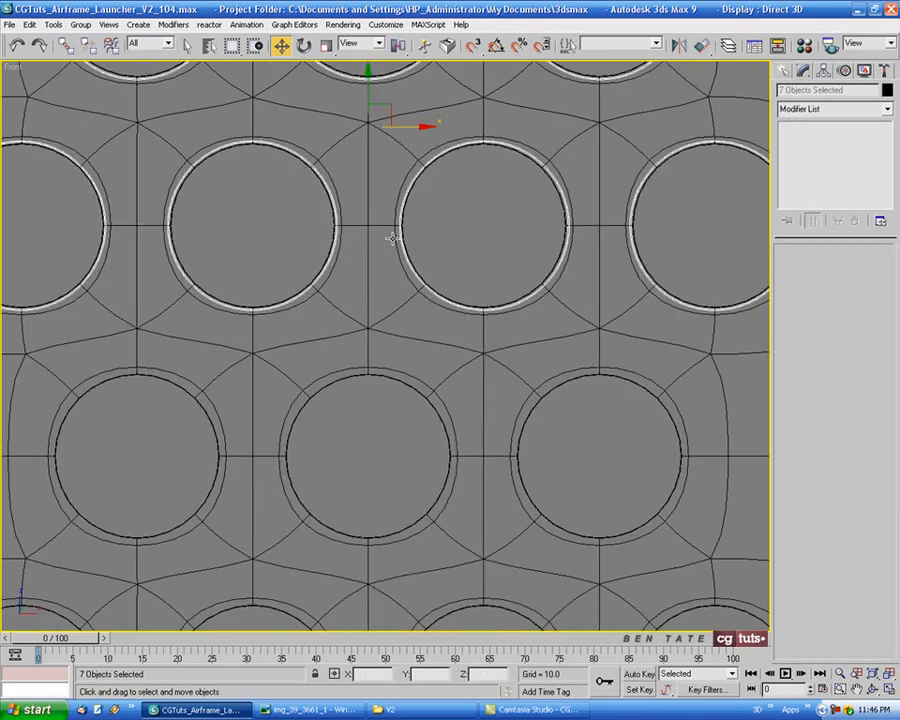
{"action": "middle_click_drag", "start_coordinate": [390, 236], "coordinate": [436, 239]}
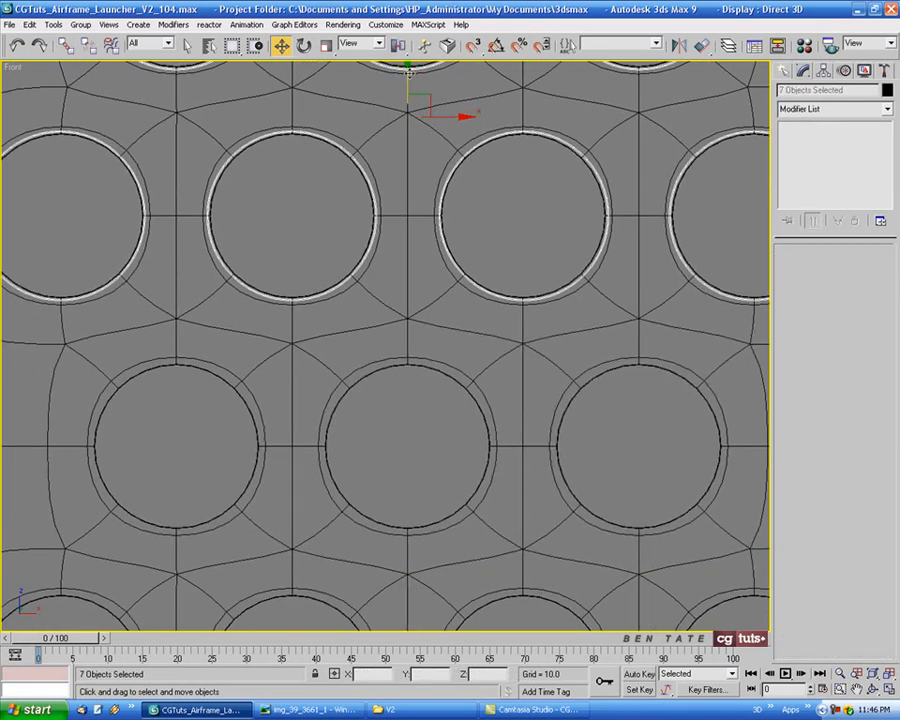
{"action": "left_click_drag", "start_coordinate": [408, 73], "coordinate": [408, 535]}
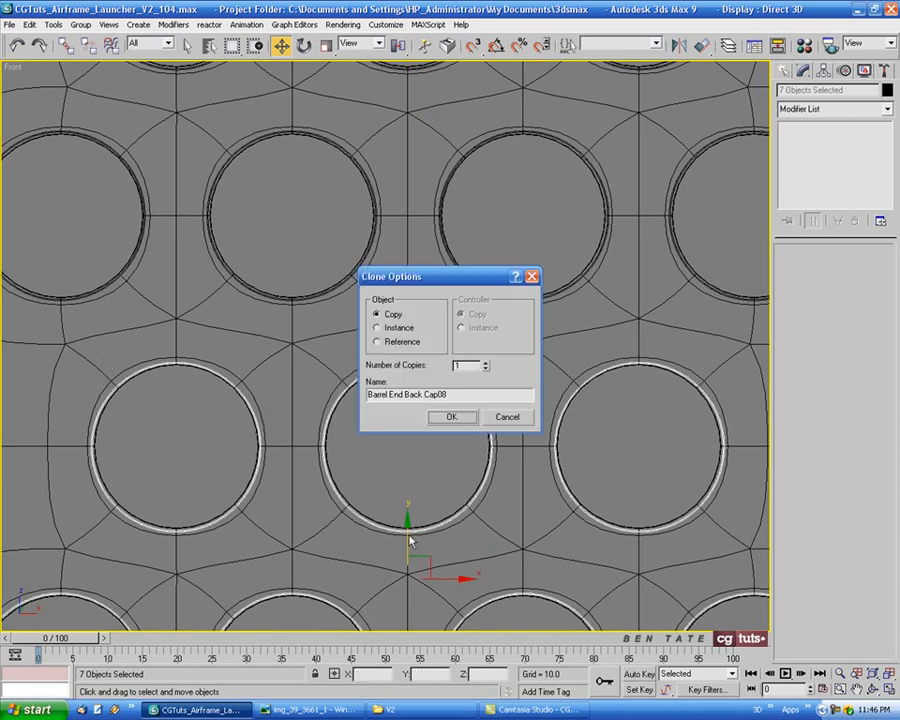
{"action": "left_click", "coordinate": [462, 419]}
Show the capped panel shaded in the Perspective view, clear the selection, unhide all launcher parts and save the scene
{"action": "scroll", "coordinate": [505, 462], "scroll_direction": "down", "scroll_amount": 5}
{"action": "middle_click_drag", "start_coordinate": [500, 452], "coordinate": [482, 362]}
{"action": "key", "text": "alt+w"}
{"action": "right_click", "coordinate": [629, 556]}
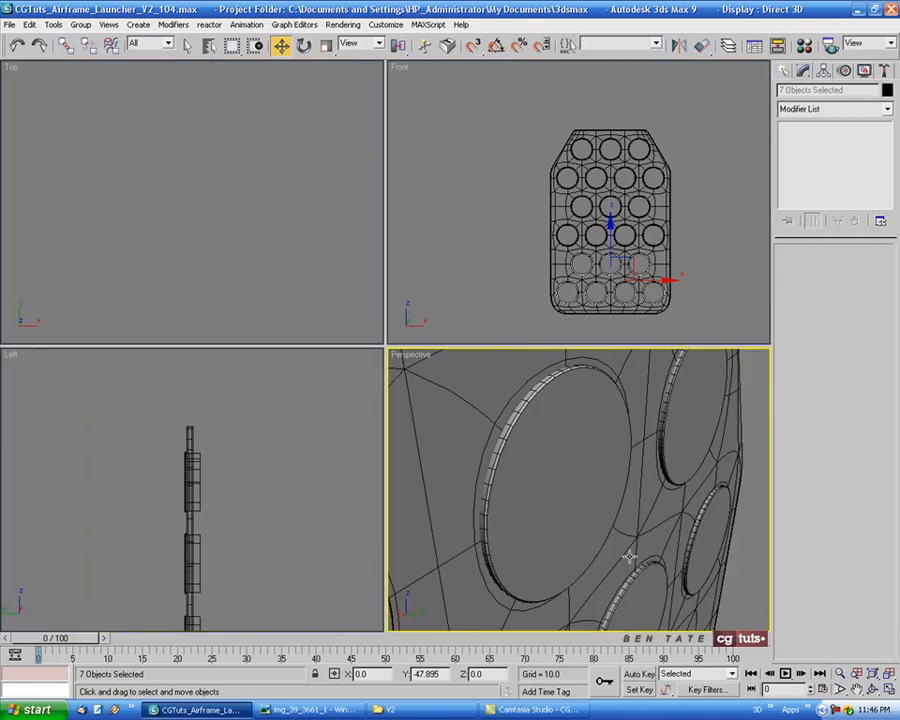
{"action": "key", "text": "alt+w"}
{"action": "key", "text": "z"}
{"action": "left_click", "coordinate": [545, 469]}
{"action": "mouse_move", "coordinate": [545, 470]}
{"action": "middle_mouse_down", "text": "alt"}
{"action": "mouse_move", "coordinate": [540, 440]}
{"action": "mouse_move", "coordinate": [558, 524]}
{"action": "mouse_move", "coordinate": [520, 422]}
{"action": "mouse_move", "coordinate": [488, 422]}
{"action": "mouse_move", "coordinate": [480, 401]}
{"action": "mouse_move", "coordinate": [506, 402]}
{"action": "mouse_move", "coordinate": [552, 486]}
{"action": "mouse_move", "coordinate": [554, 509]}
{"action": "mouse_move", "coordinate": [547, 491]}
{"action": "middle_mouse_up", "text": "alt"}
{"action": "key", "text": "F3"}
{"action": "key", "text": "F4"}
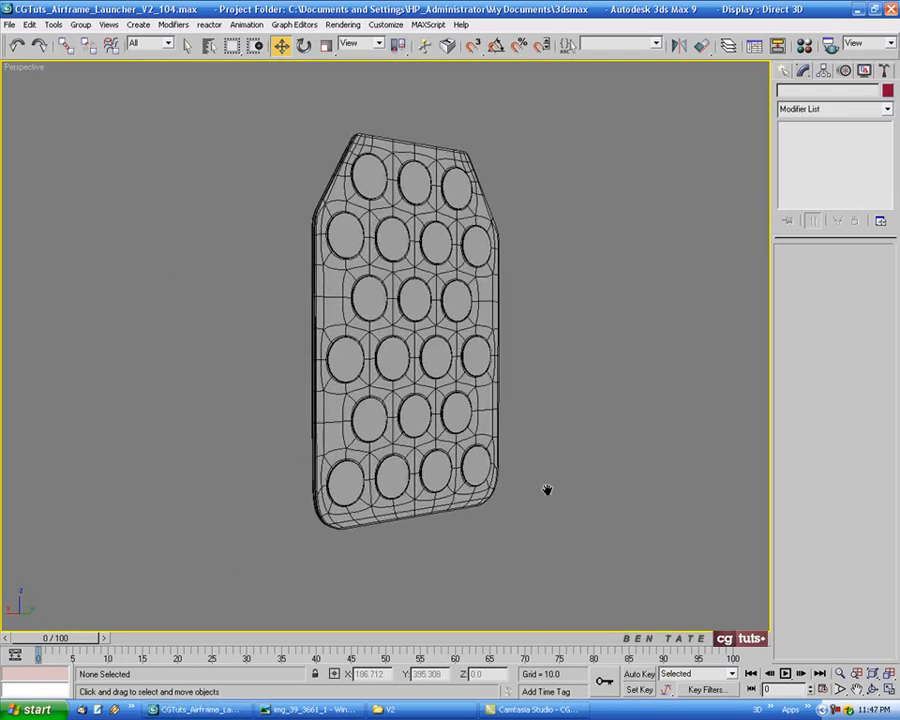
{"action": "right_click", "coordinate": [546, 483]}
{"action": "left_click", "coordinate": [574, 421]}
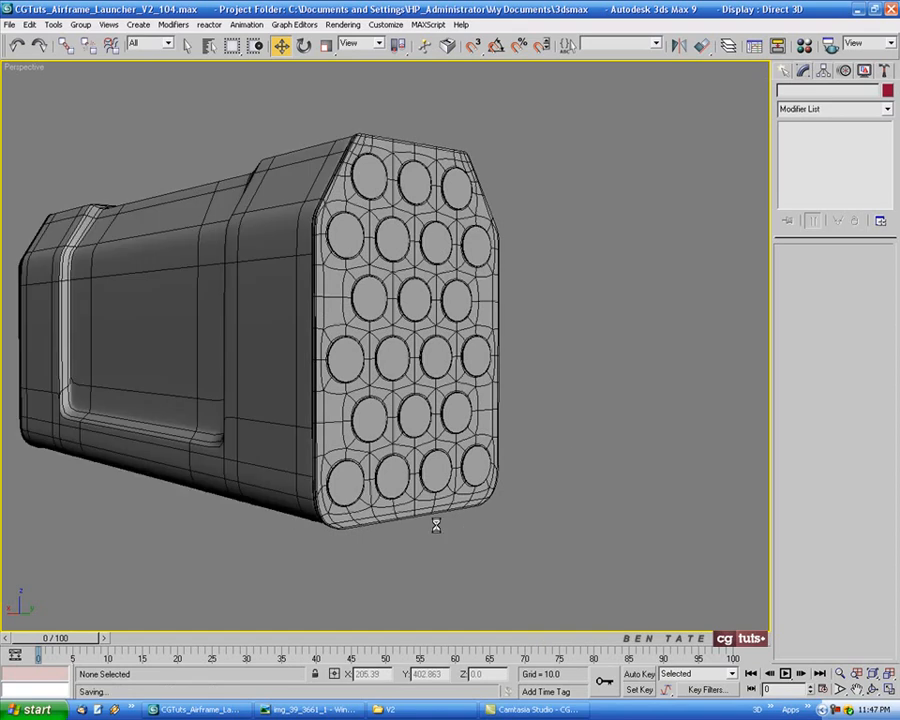
Examine the whole launcher without edged faces and compare it with the reference photo img_39_3661_1
{"action": "mouse_move", "coordinate": [411, 503]}
{"action": "middle_mouse_down", "text": "alt"}
{"action": "mouse_move", "coordinate": [527, 501]}
{"action": "mouse_move", "coordinate": [414, 532]}
{"action": "mouse_move", "coordinate": [291, 494]}
{"action": "mouse_move", "coordinate": [470, 508]}
{"action": "mouse_move", "coordinate": [653, 442]}
{"action": "mouse_move", "coordinate": [685, 416]}
{"action": "mouse_move", "coordinate": [727, 460]}
{"action": "mouse_move", "coordinate": [576, 440]}
{"action": "mouse_move", "coordinate": [468, 478]}
{"action": "mouse_move", "coordinate": [469, 497]}
{"action": "mouse_move", "coordinate": [482, 472]}
{"action": "middle_mouse_up", "text": "alt"}
{"action": "scroll", "coordinate": [504, 503], "scroll_direction": "down", "scroll_amount": 3}
{"action": "key", "text": "z"}
{"action": "scroll", "coordinate": [508, 474], "scroll_direction": "up", "scroll_amount": 2}
{"action": "key", "text": "F4"}
{"action": "left_click", "coordinate": [318, 709]}
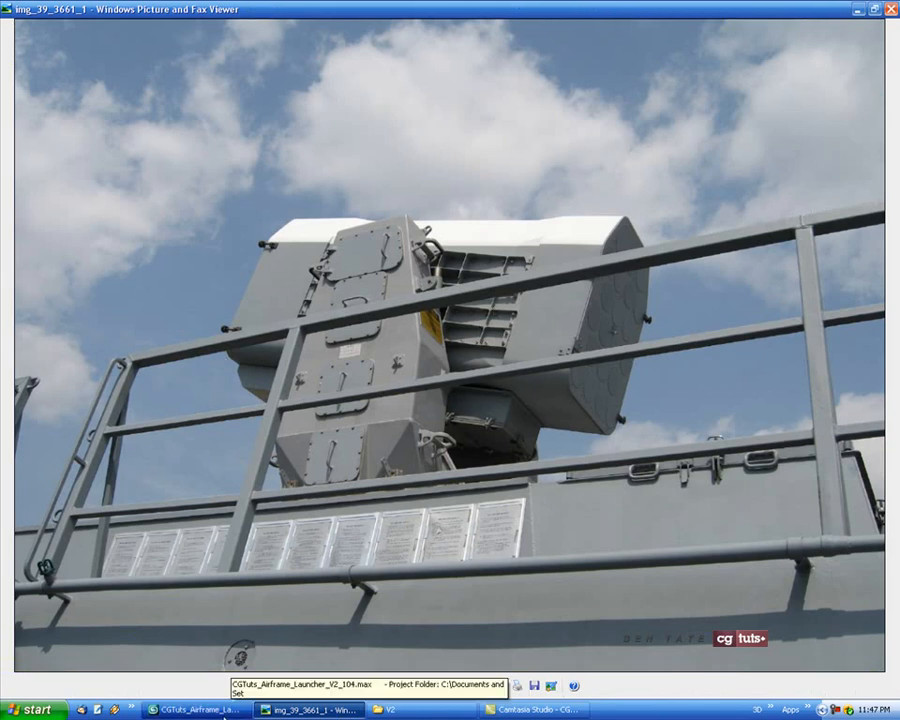
{"action": "left_click", "coordinate": [195, 709]}
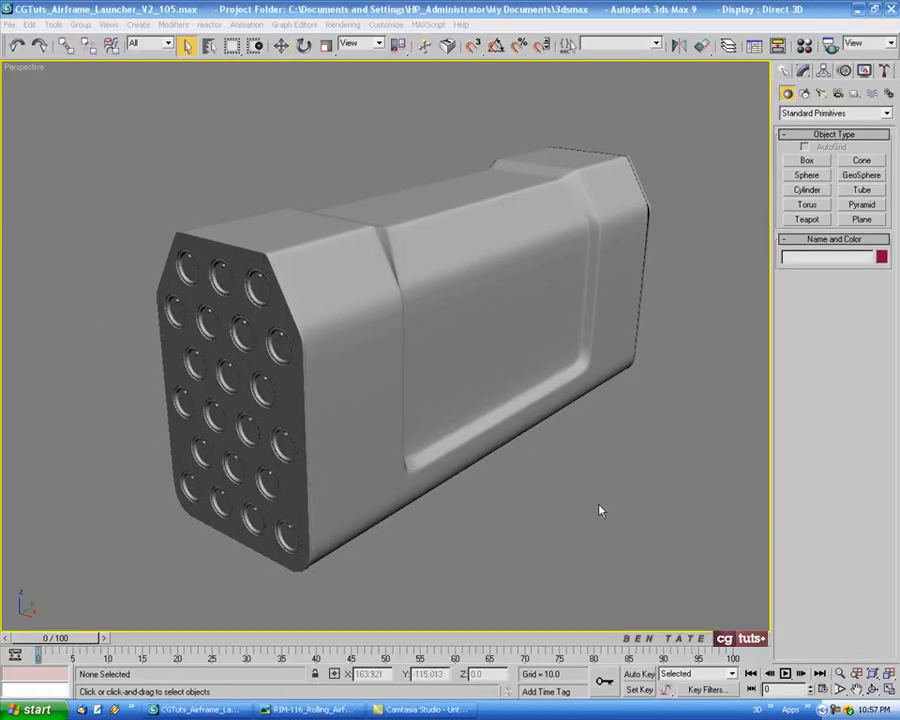
Examine the launcher's recessed side in the Left view and compare it with the reference photo RIM-116_Rolling_Airframe_Missile_Launcher_2
{"action": "middle_click_drag", "start_coordinate": [579, 503], "coordinate": [693, 494], "text": "alt"}
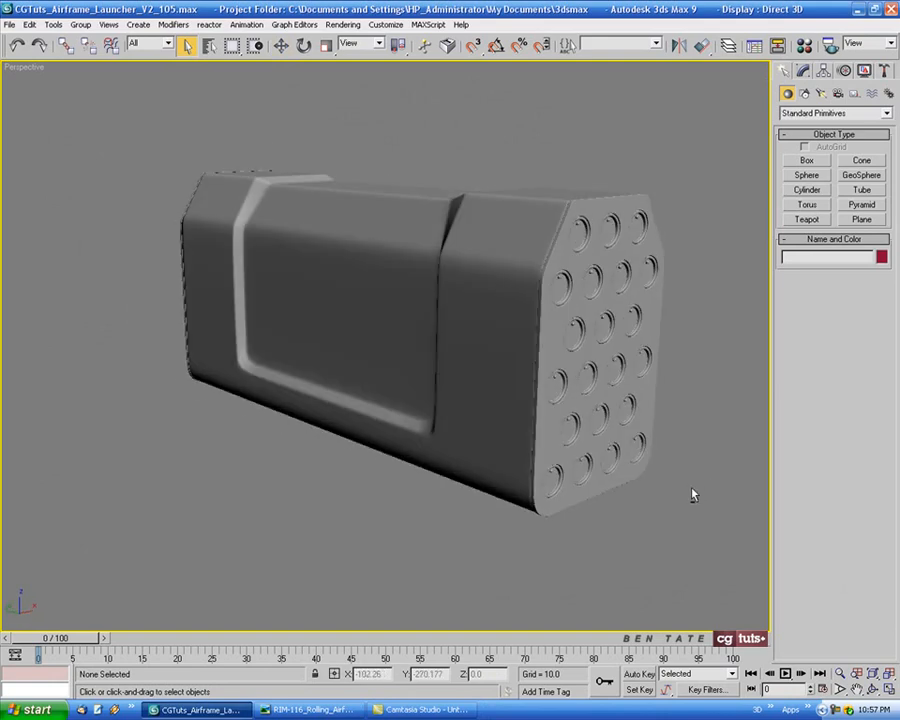
{"action": "key", "text": "alt+w"}
{"action": "left_click", "coordinate": [255, 477]}
{"action": "key", "text": "alt+w"}
{"action": "scroll", "coordinate": [290, 459], "scroll_direction": "down", "scroll_amount": 5}
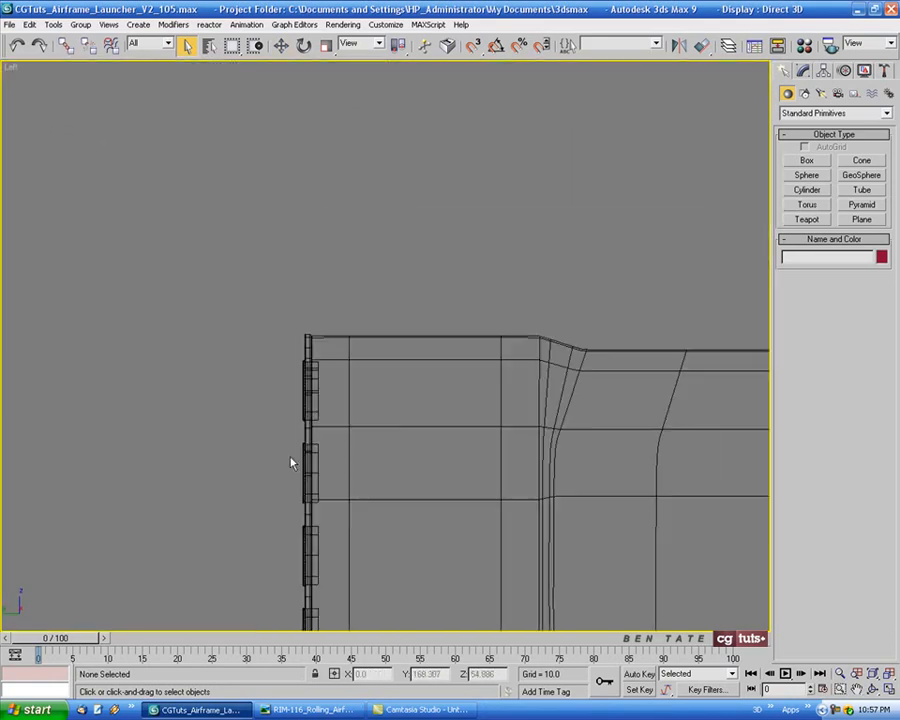
{"action": "middle_click_drag", "start_coordinate": [489, 468], "coordinate": [307, 365]}
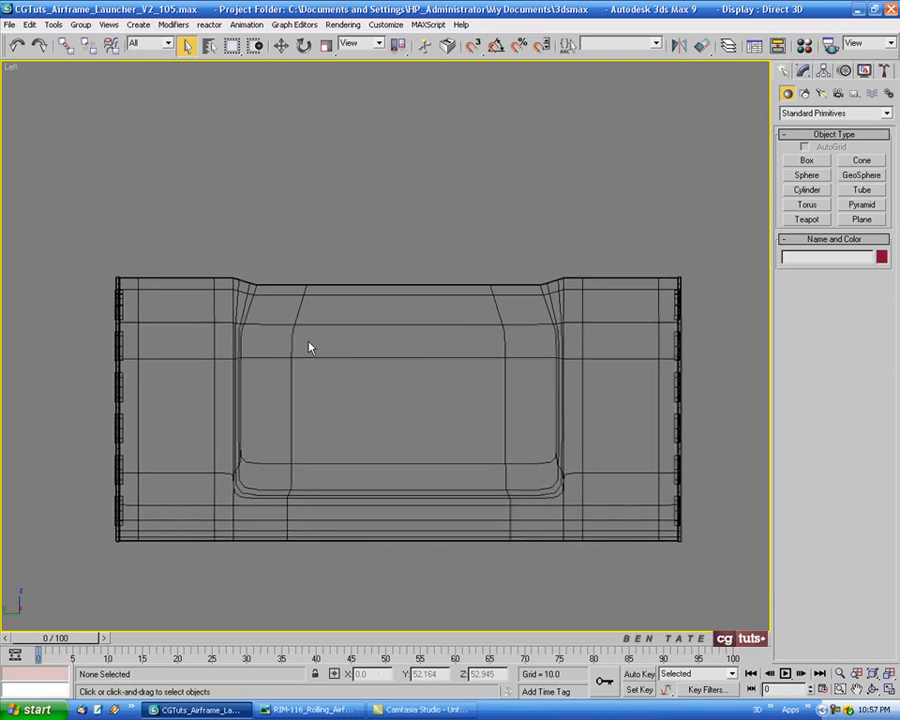
{"action": "left_click", "coordinate": [315, 709]}
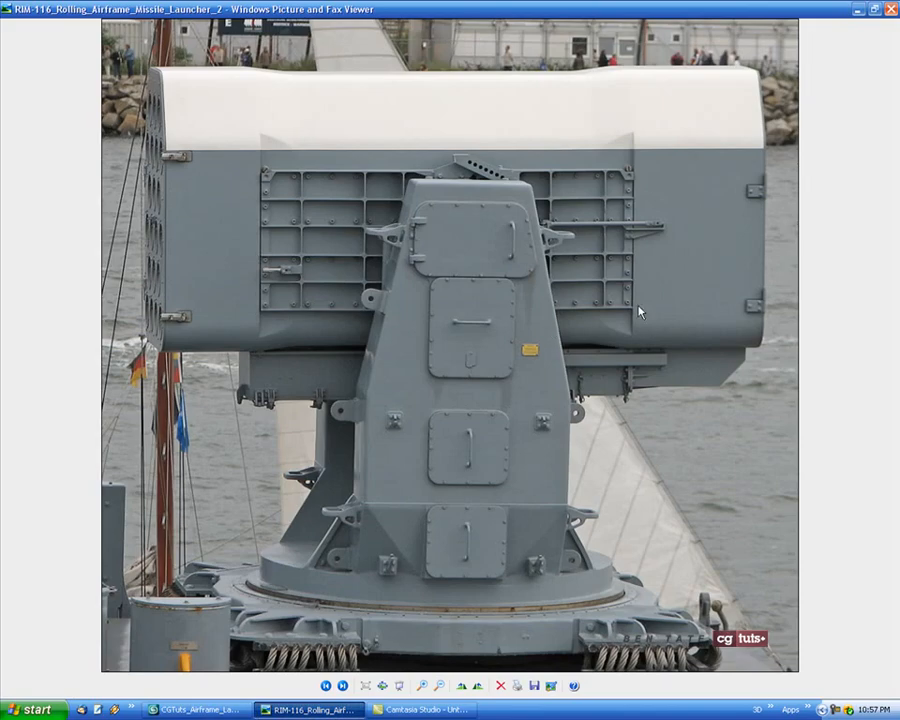
{"action": "left_click", "coordinate": [195, 709]}
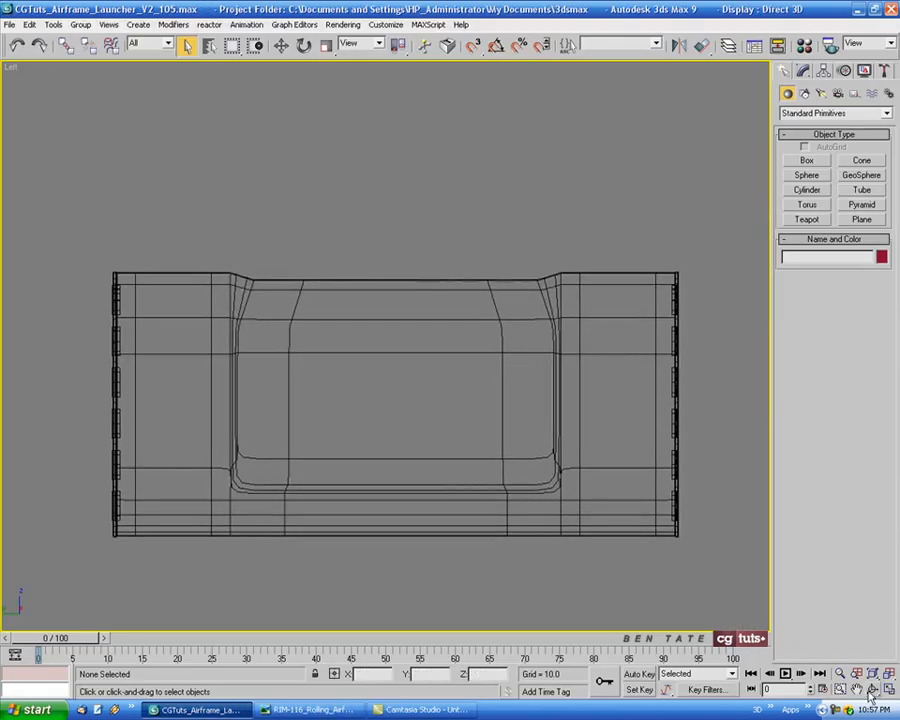
Draw a plane over the launcher's side recess in the Left view and set its length to 80 and width to 190
{"action": "key", "text": "alt+z"}
{"action": "left_click_drag", "start_coordinate": [424, 418], "coordinate": [418, 338]}
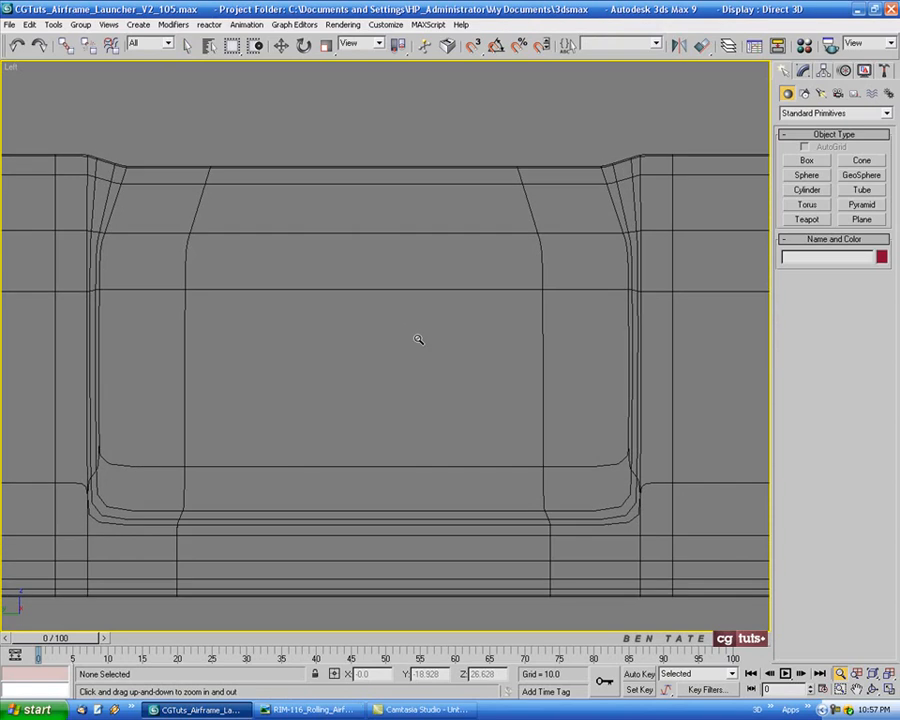
{"action": "left_click", "coordinate": [861, 219]}
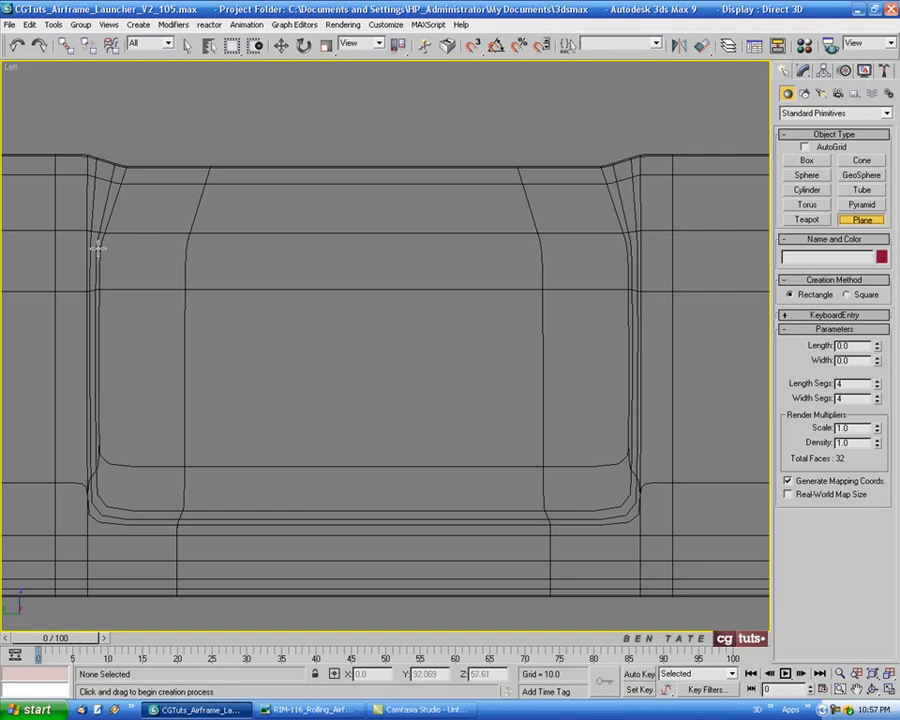
{"action": "left_click_drag", "start_coordinate": [100, 248], "coordinate": [632, 492]}
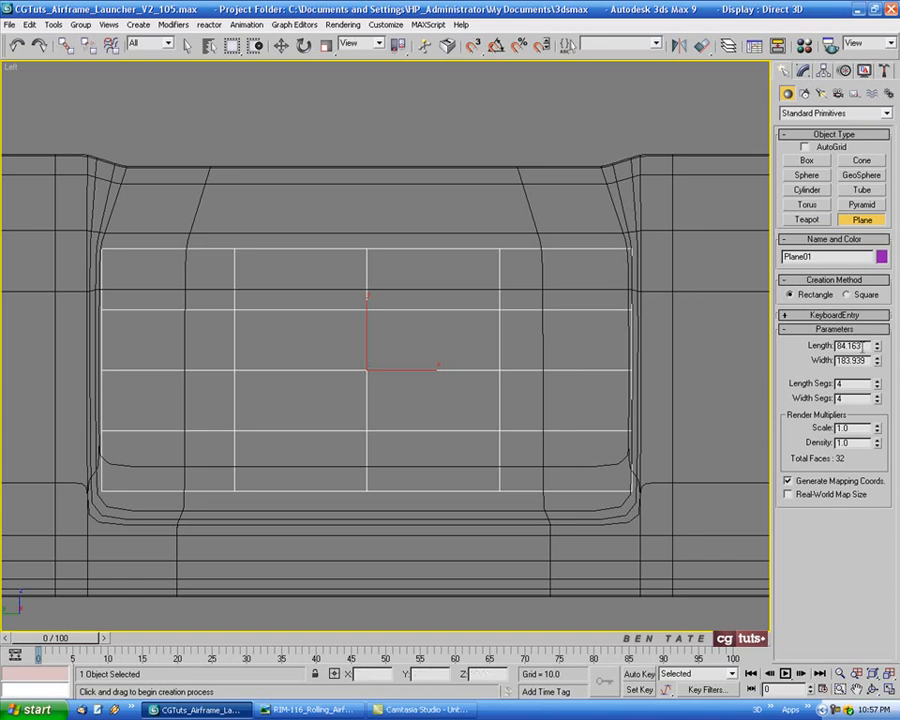
{"action": "left_click_drag", "start_coordinate": [866, 346], "coordinate": [805, 347]}
{"action": "type", "text": "80"}
{"action": "key", "text": "Tab"}
{"action": "type", "text": "1"}
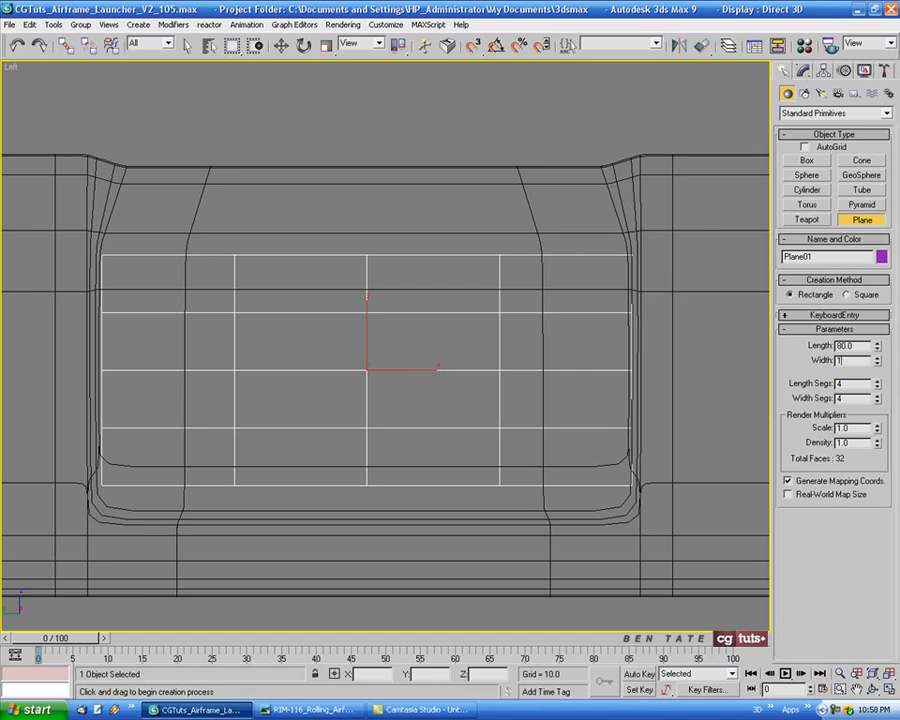
{"action": "type", "text": "90"}
{"action": "key", "text": "Return"}
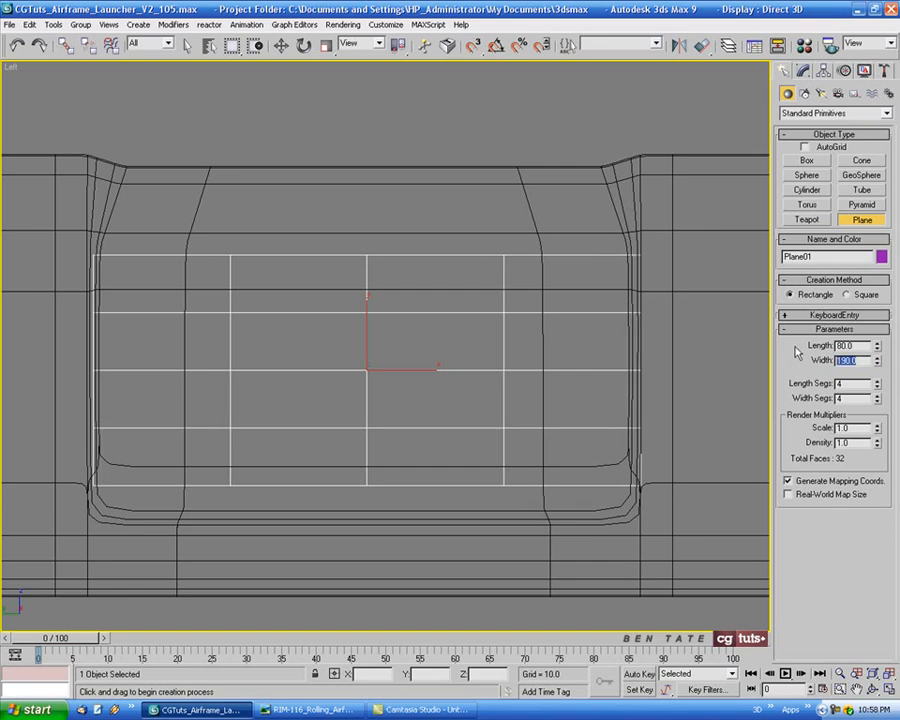
Centre the plane lengthwise on the launcher by setting its absolute world X and Y positions to 0
{"action": "middle_click_drag", "start_coordinate": [480, 346], "coordinate": [506, 346]}
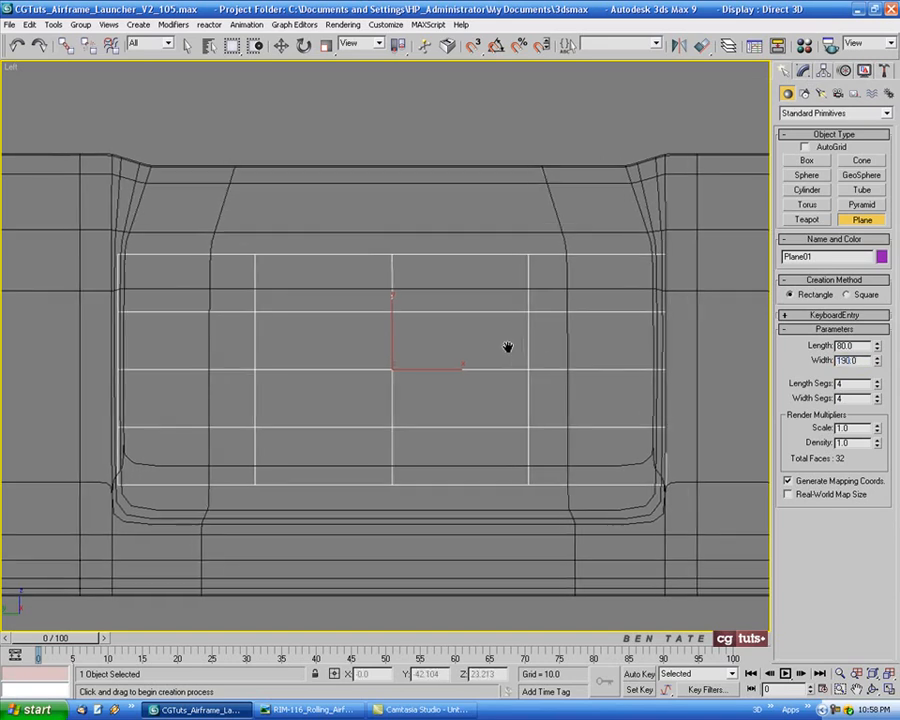
{"action": "left_click", "coordinate": [282, 46]}
{"action": "right_click", "coordinate": [282, 46]}
{"action": "right_click", "coordinate": [687, 373]}
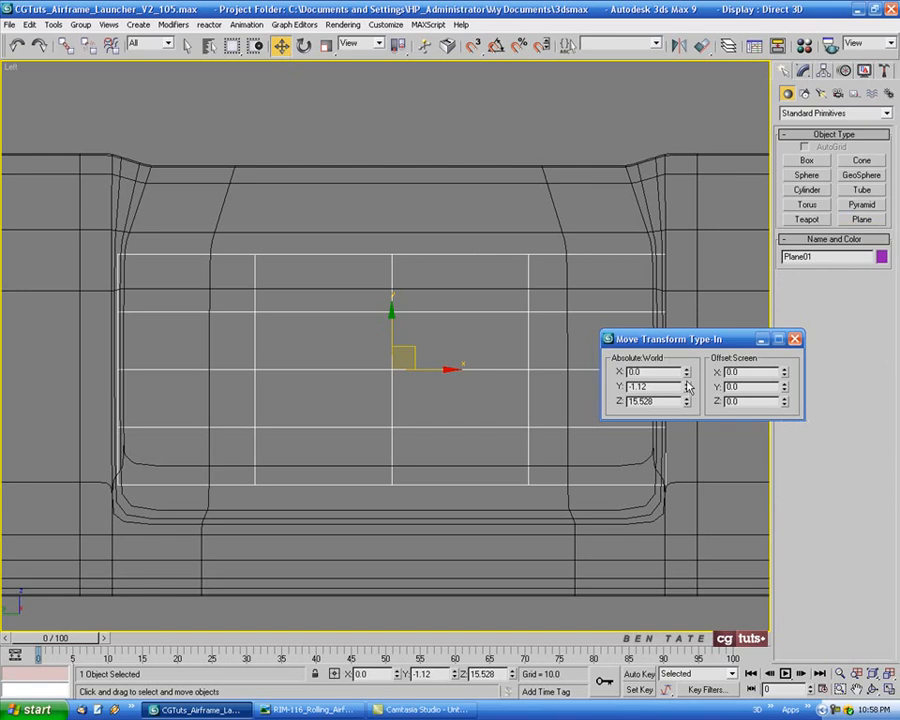
{"action": "right_click", "coordinate": [687, 387]}
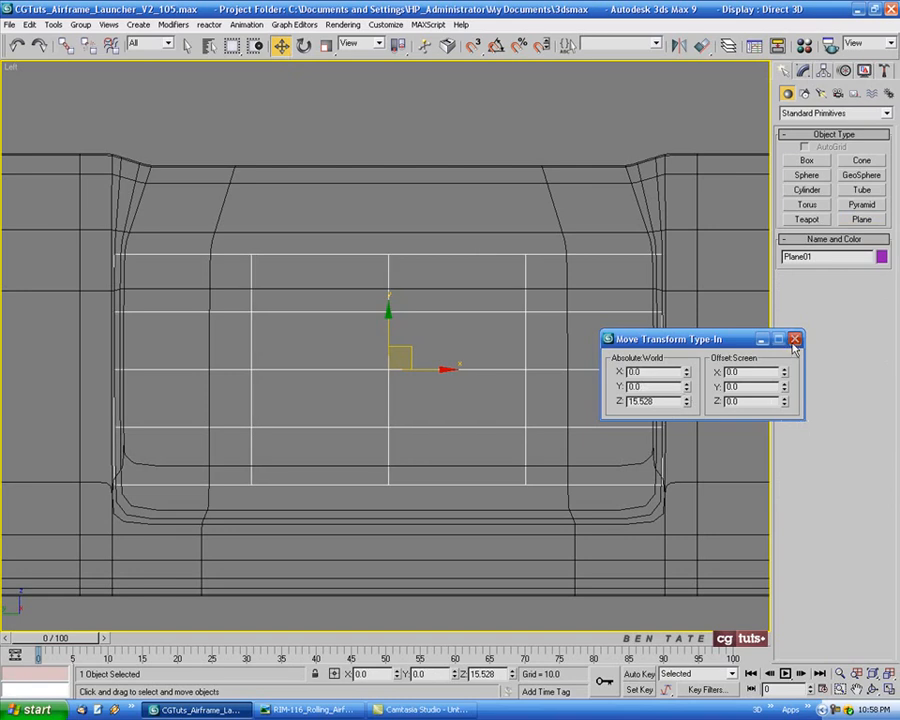
{"action": "left_click", "coordinate": [794, 339]}
Reduce the plane to 1 length segment and 1 width segment
{"action": "middle_click_drag", "start_coordinate": [492, 303], "coordinate": [477, 300]}
{"action": "left_click", "coordinate": [802, 70]}
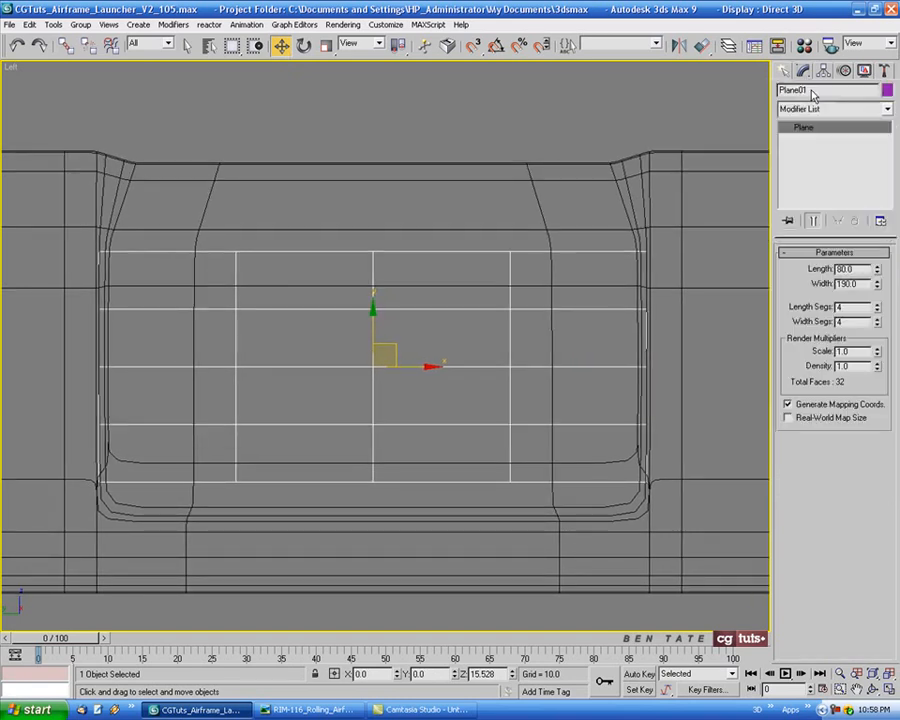
{"action": "right_click", "coordinate": [876, 306]}
{"action": "right_click", "coordinate": [876, 321]}
{"action": "mouse_move", "coordinate": [494, 354]}
{"action": "middle_mouse_down"}
{"action": "mouse_move", "coordinate": [535, 354]}
{"action": "mouse_move", "coordinate": [510, 354]}
{"action": "middle_mouse_up"}
{"action": "scroll", "coordinate": [462, 420], "scroll_direction": "down", "scroll_amount": 1}
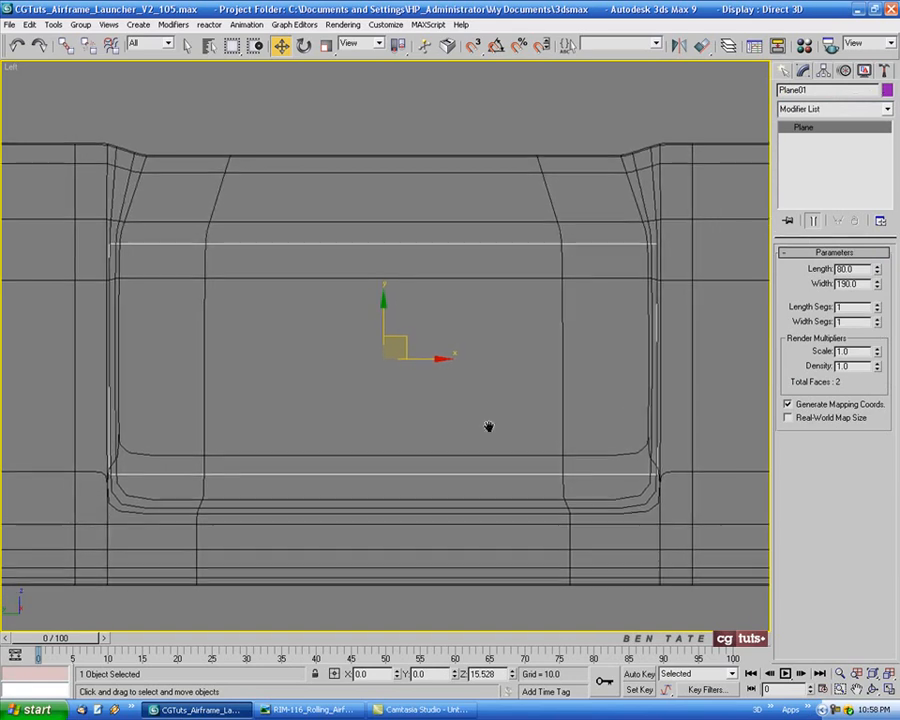
Move the plane along X to just outside the launcher's recessed side, at about X -56.8
{"action": "key", "text": "alt+w"}
{"action": "middle_click_drag", "start_coordinate": [307, 468], "coordinate": [305, 468]}
{"action": "middle_click_drag", "start_coordinate": [309, 206], "coordinate": [311, 215]}
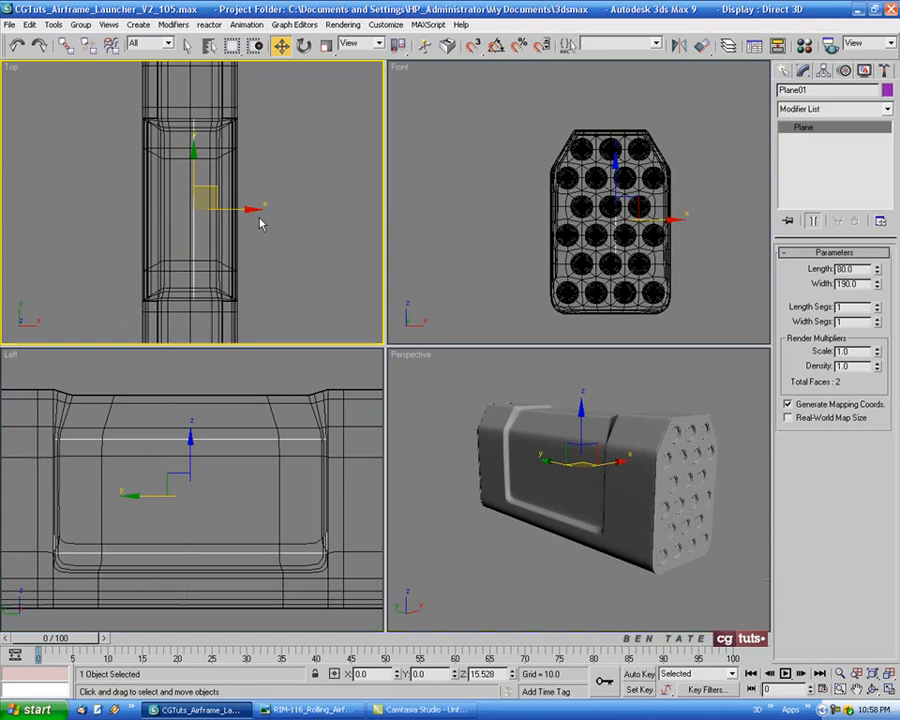
{"action": "left_click_drag", "start_coordinate": [241, 209], "coordinate": [186, 214]}
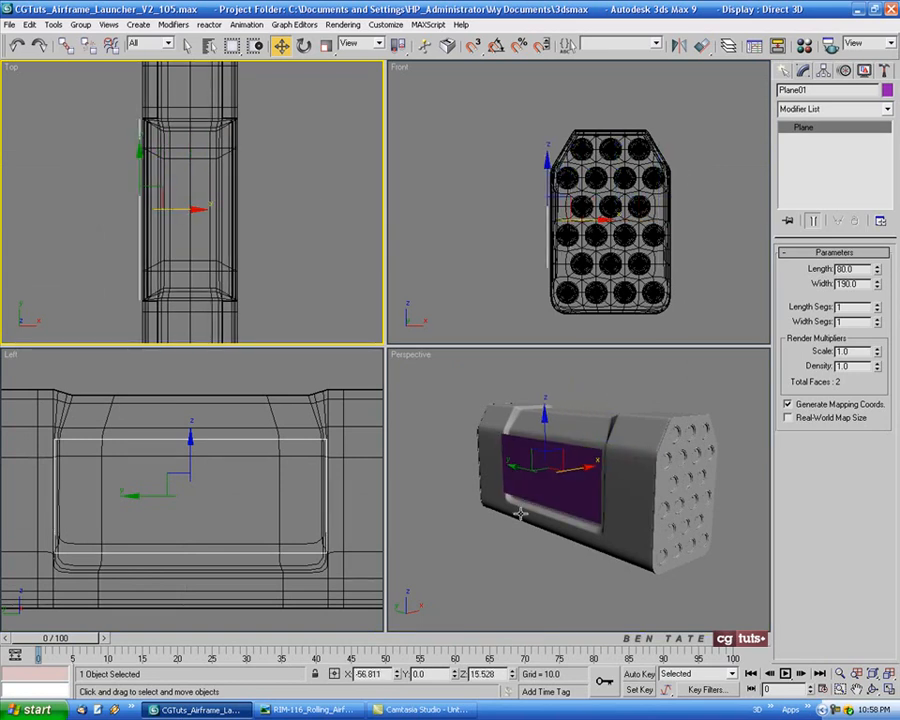
{"action": "middle_click", "coordinate": [573, 537]}
{"action": "key", "text": "alt+w"}
{"action": "middle_click_drag", "start_coordinate": [573, 537], "coordinate": [480, 406], "text": "alt"}
{"action": "scroll", "coordinate": [480, 406], "scroll_direction": "up", "scroll_amount": 3}
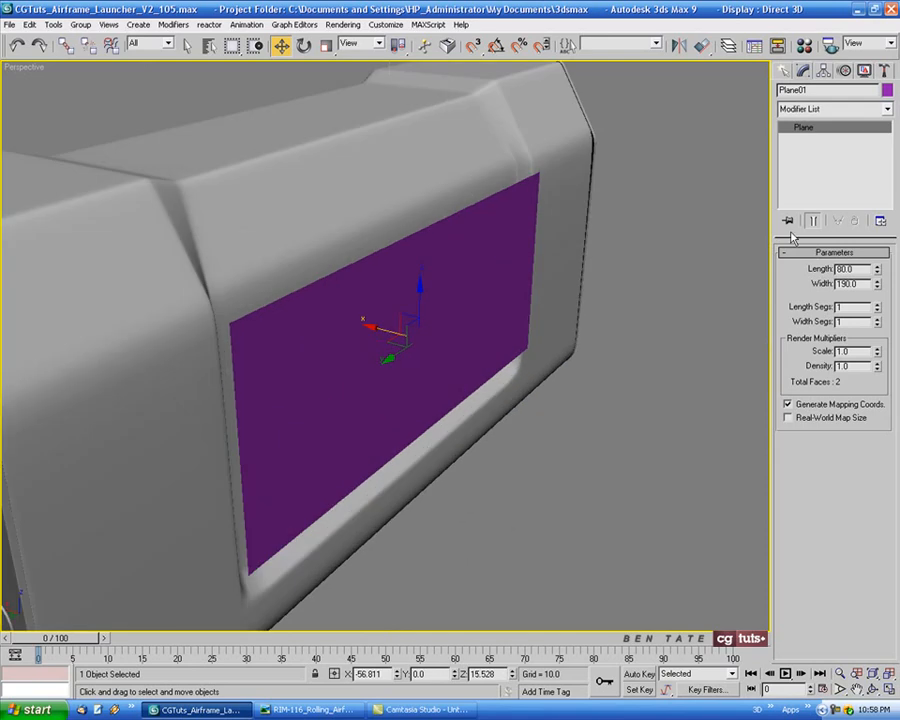
Save the scene and change the plane's object color to blue
{"action": "key", "text": "ctrl+s"}
{"action": "left_click", "coordinate": [888, 91]}
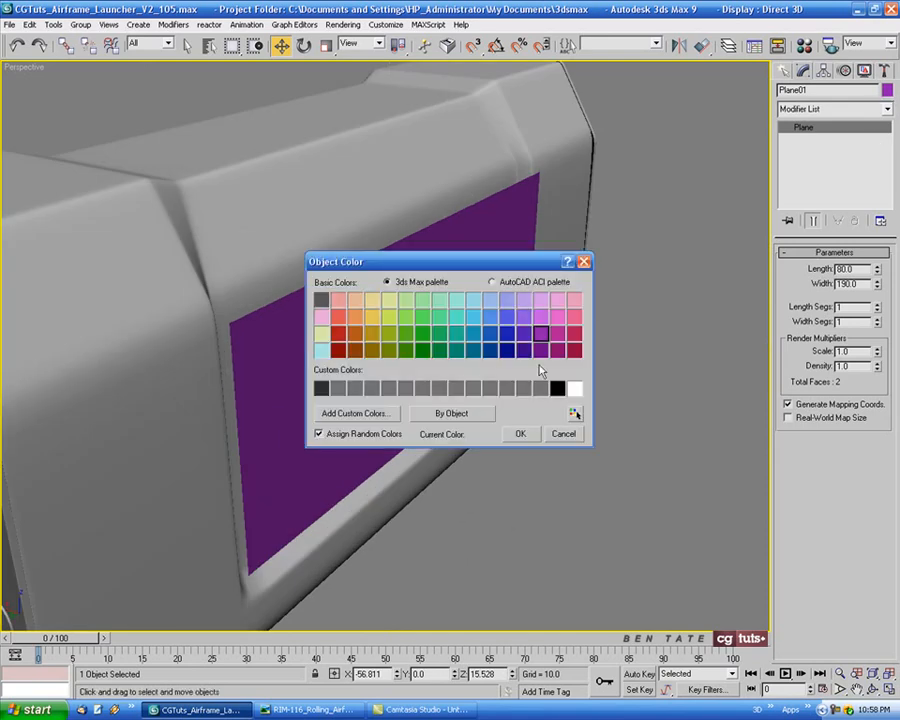
{"action": "left_click", "coordinate": [507, 318]}
{"action": "left_click", "coordinate": [520, 433]}
{"action": "scroll", "coordinate": [602, 444], "scroll_direction": "up", "scroll_amount": 2}
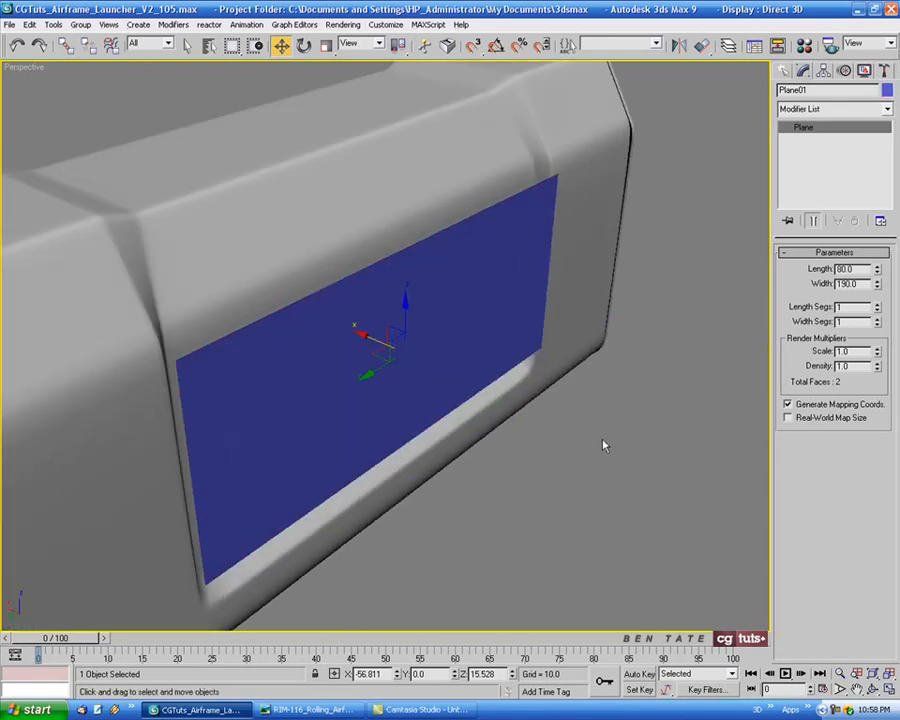
Show edged faces and move the plane inward along X into the side recess, to about X -49.3
{"action": "key", "text": "F4"}
{"action": "middle_click_drag", "start_coordinate": [602, 444], "coordinate": [460, 385], "text": "alt"}
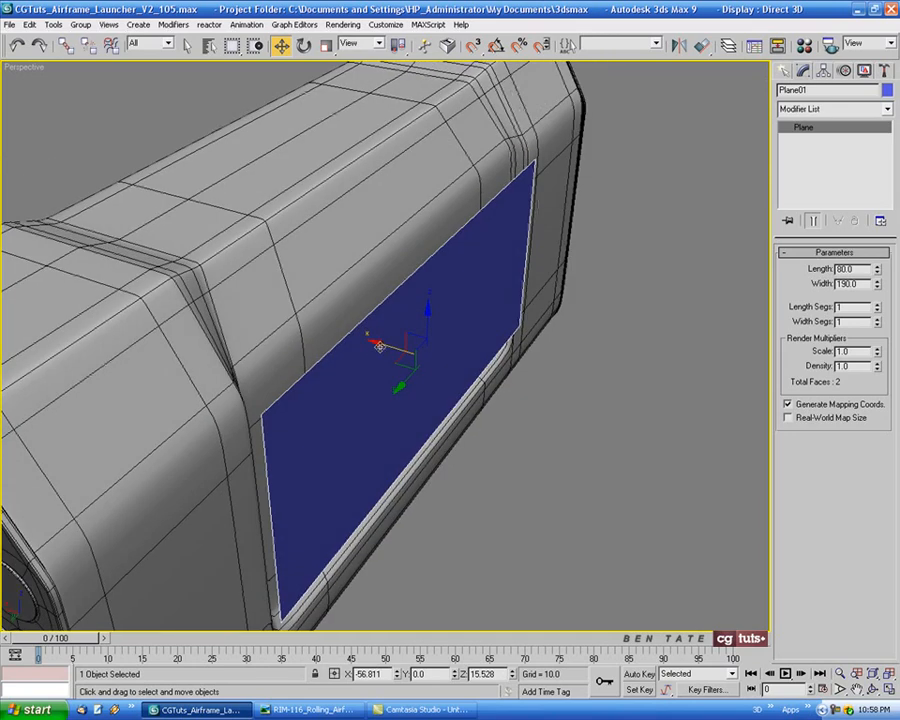
{"action": "left_click_drag", "start_coordinate": [380, 347], "coordinate": [362, 350]}
Convert the plane to an Editable Poly in the maximized Left view
{"action": "key", "text": "alt+w"}
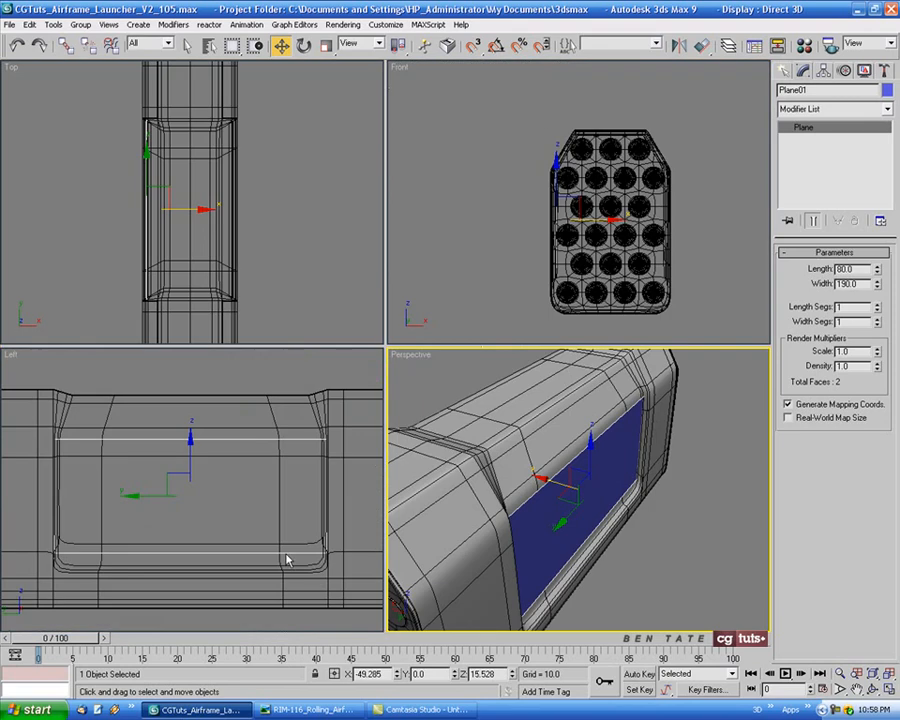
{"action": "right_click", "coordinate": [286, 556]}
{"action": "key", "text": "alt+w"}
{"action": "mouse_move", "coordinate": [454, 463]}
{"action": "middle_mouse_down"}
{"action": "mouse_move", "coordinate": [450, 432]}
{"action": "mouse_move", "coordinate": [448, 441]}
{"action": "middle_mouse_up"}
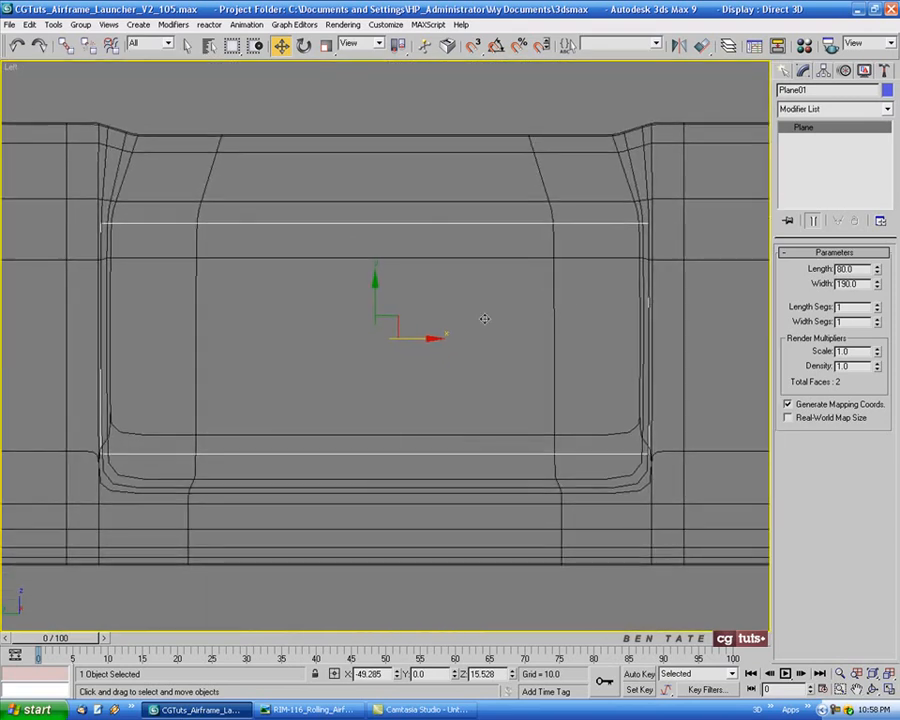
{"action": "right_click", "coordinate": [481, 316]}
{"action": "mouse_move", "coordinate": [530, 434]}
{"action": "left_click", "coordinate": [625, 445]}
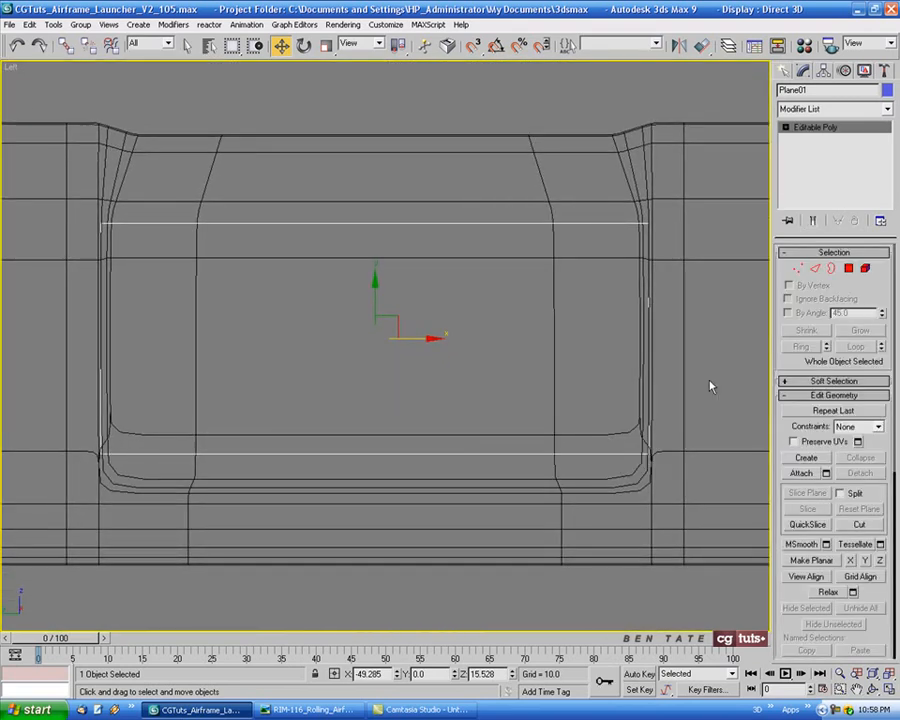
Connect the plane's upper and lower edges with 1 segment to divide it down the middle
{"action": "left_click", "coordinate": [815, 268]}
{"action": "left_click_drag", "start_coordinate": [372, 165], "coordinate": [498, 548]}
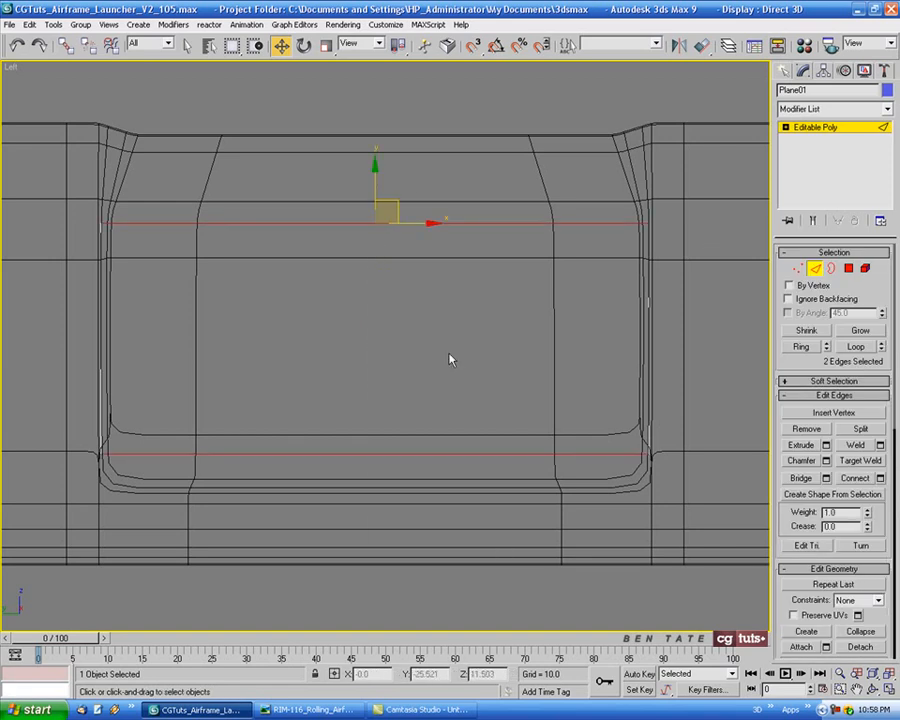
{"action": "left_click", "coordinate": [880, 478]}
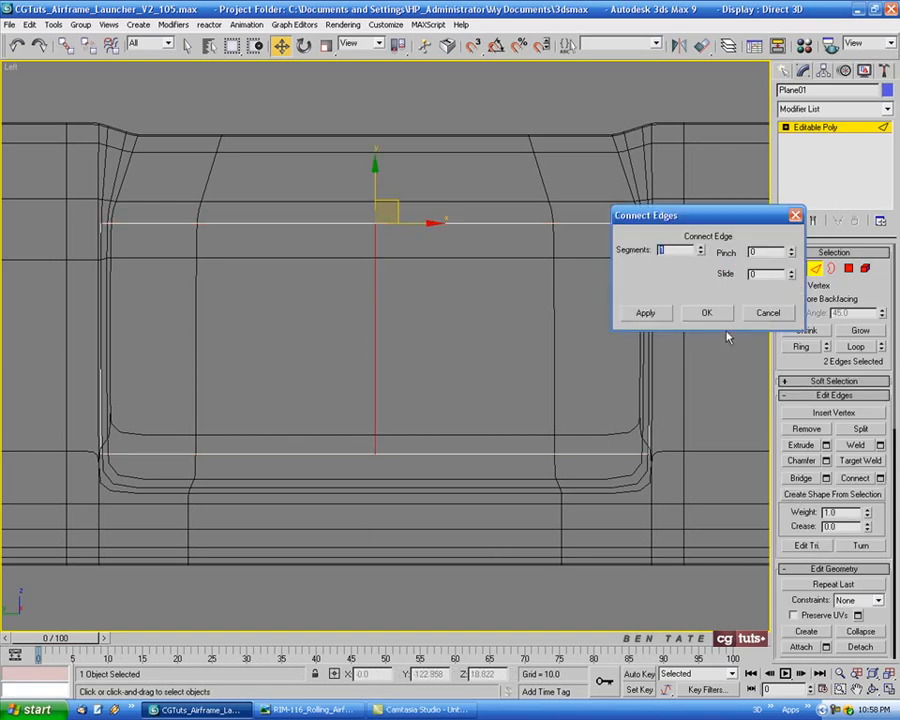
{"action": "left_click", "coordinate": [706, 313]}
Delete the two end vertices on the plane's negative-Y side to leave only half of the plane
{"action": "middle_click_drag", "start_coordinate": [626, 358], "coordinate": [647, 337]}
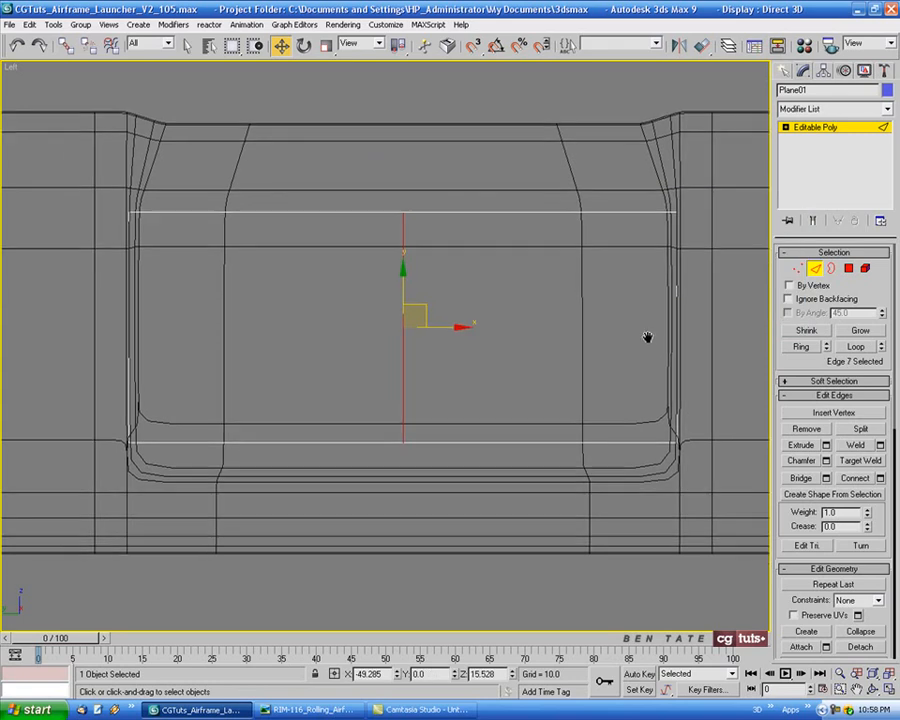
{"action": "left_click", "coordinate": [795, 270]}
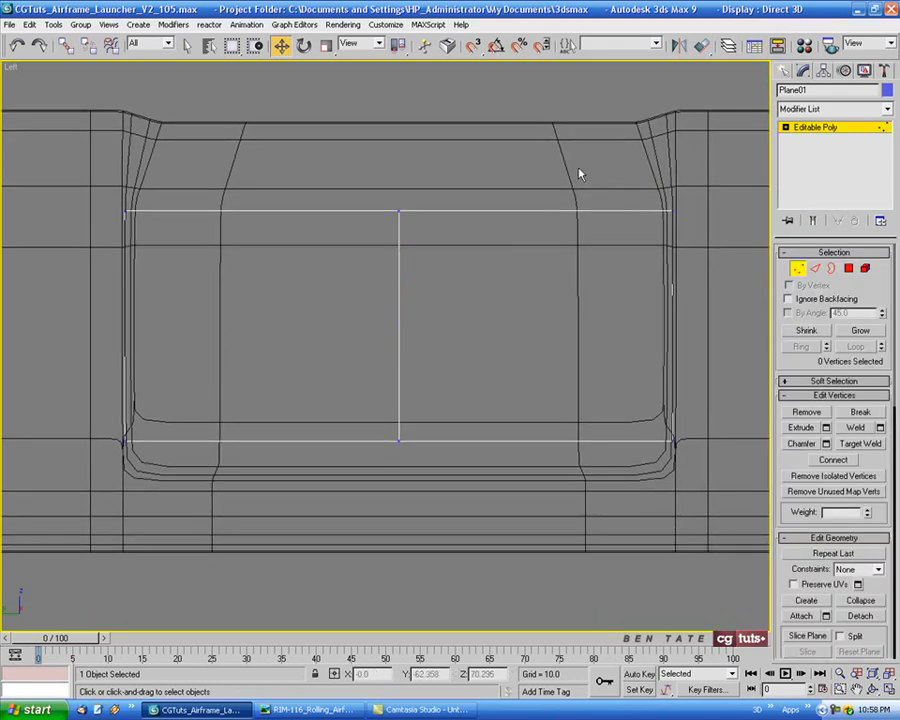
{"action": "left_click_drag", "start_coordinate": [578, 170], "coordinate": [713, 445]}
{"action": "middle_click_drag", "start_coordinate": [696, 390], "coordinate": [681, 396]}
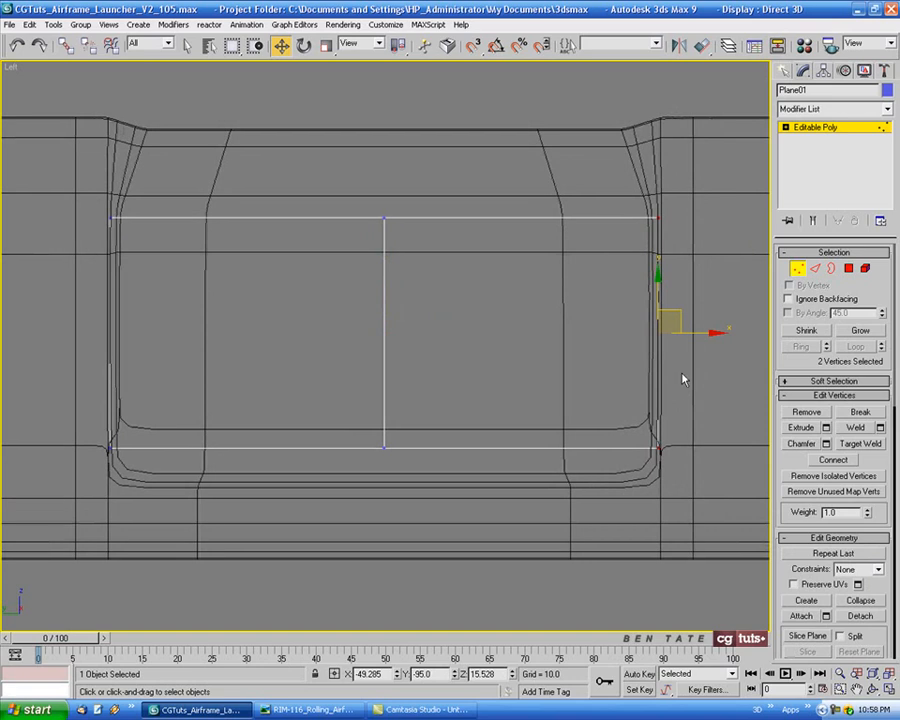
{"action": "key", "text": "Delete"}
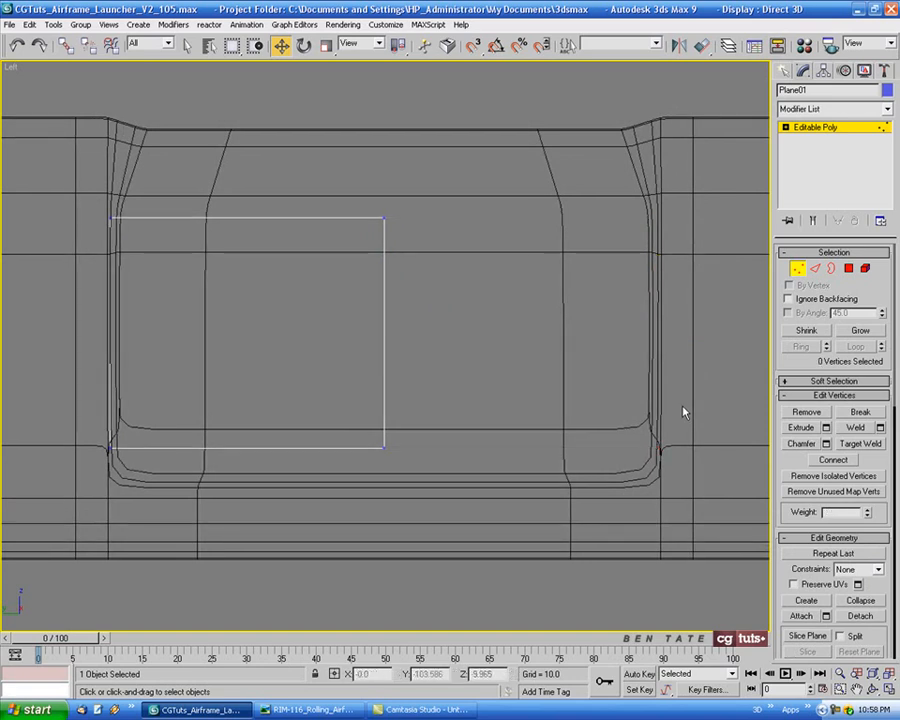
Select the remaining half plane's upper and lower edges and check the panel grid in the reference photo
{"action": "middle_click_drag", "start_coordinate": [487, 325], "coordinate": [557, 327]}
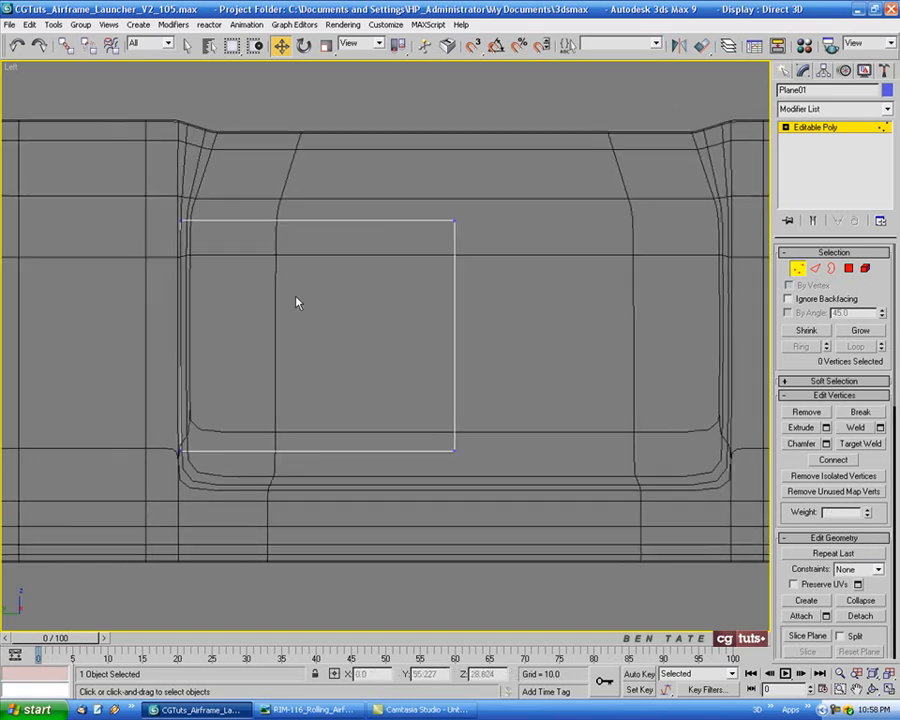
{"action": "scroll", "coordinate": [298, 299], "scroll_direction": "up", "scroll_amount": 2}
{"action": "middle_click_drag", "start_coordinate": [317, 299], "coordinate": [367, 274]}
{"action": "middle_click_drag", "start_coordinate": [456, 301], "coordinate": [438, 308]}
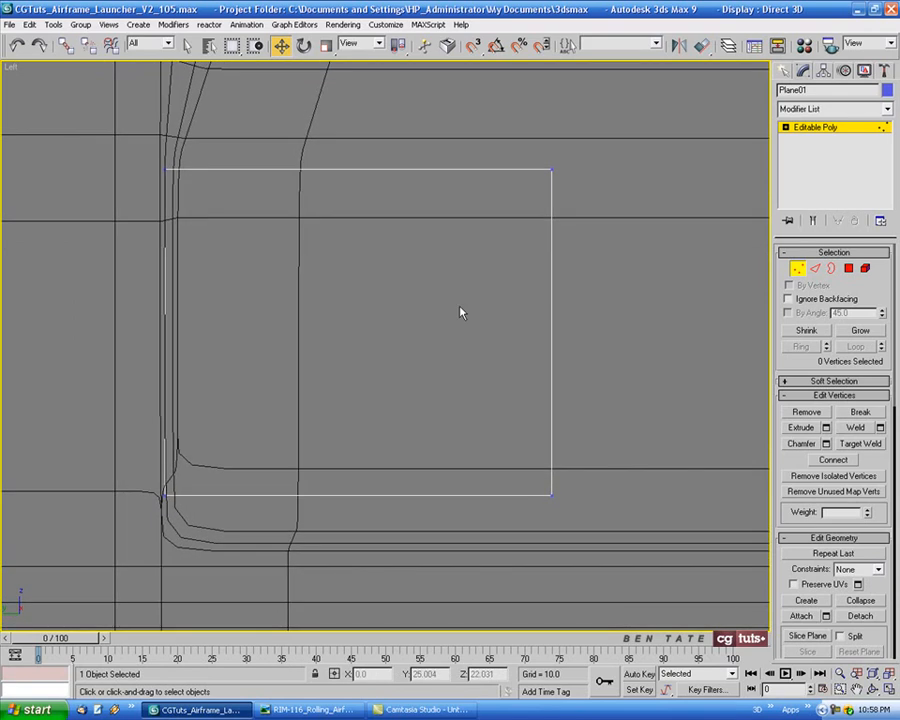
{"action": "left_click", "coordinate": [798, 270]}
{"action": "left_click", "coordinate": [814, 271]}
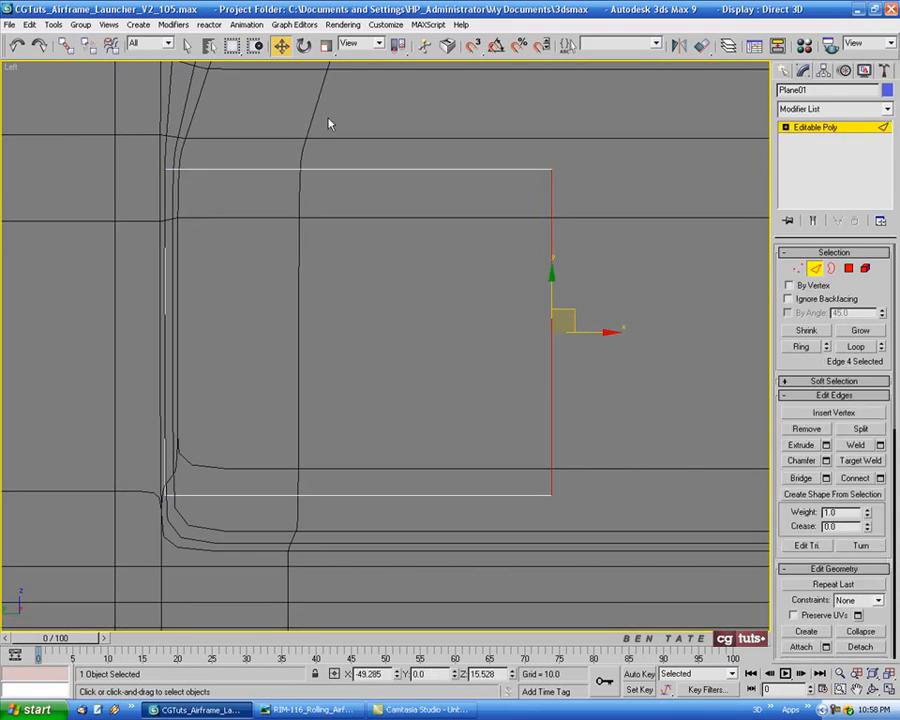
{"action": "left_click_drag", "start_coordinate": [329, 121], "coordinate": [447, 570]}
{"action": "key", "text": "alt+Tab"}
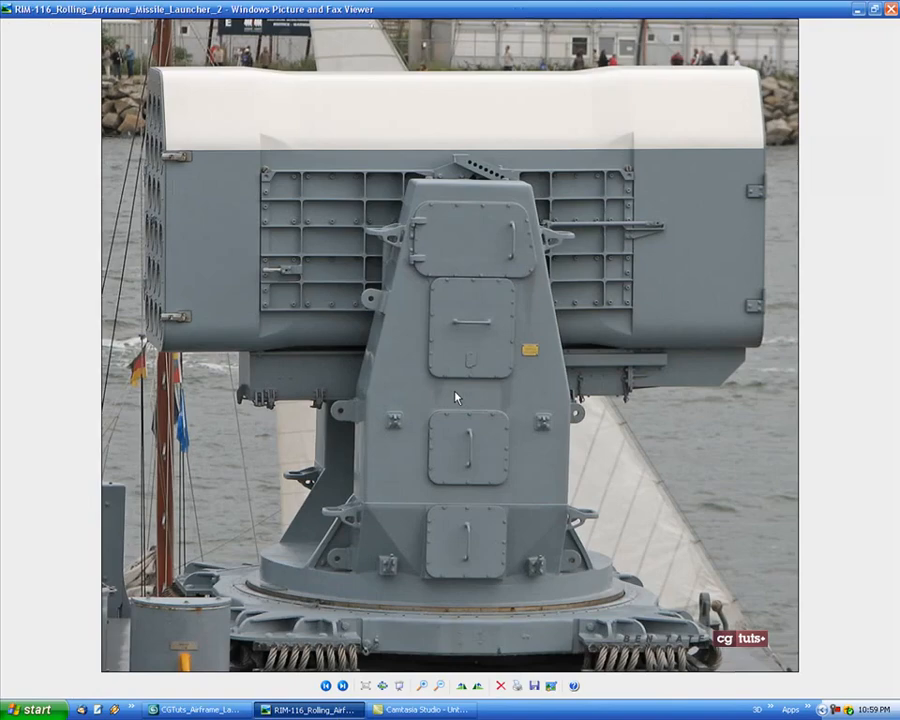
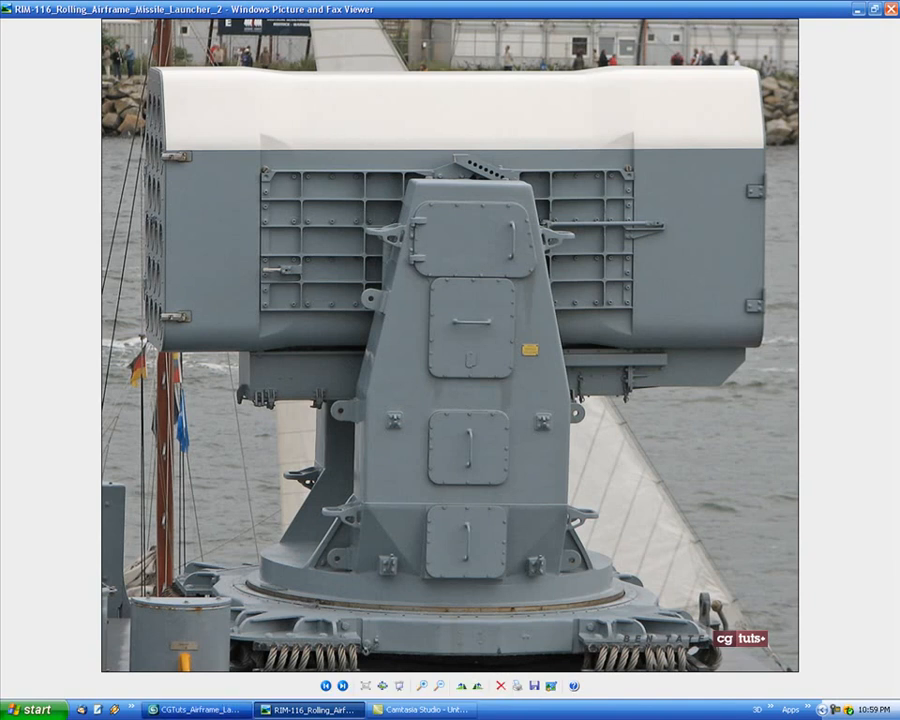
Connect the plane's upper and lower edges and move the new vertical edge toward the positive-Y end, at Y 75.269
{"action": "key", "text": "alt+Tab"}
{"action": "left_click", "coordinate": [862, 478]}
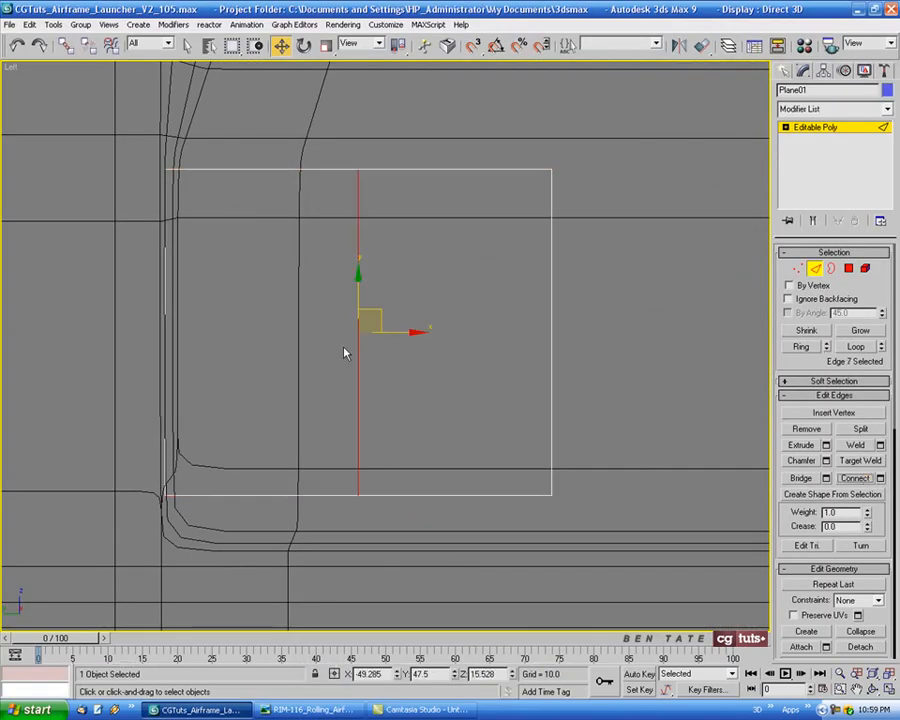
{"action": "left_click_drag", "start_coordinate": [404, 345], "coordinate": [280, 333]}
{"action": "key", "text": "alt+w"}
{"action": "middle_click_drag", "start_coordinate": [556, 474], "coordinate": [562, 408], "text": "alt"}
{"action": "key", "text": "alt+w"}
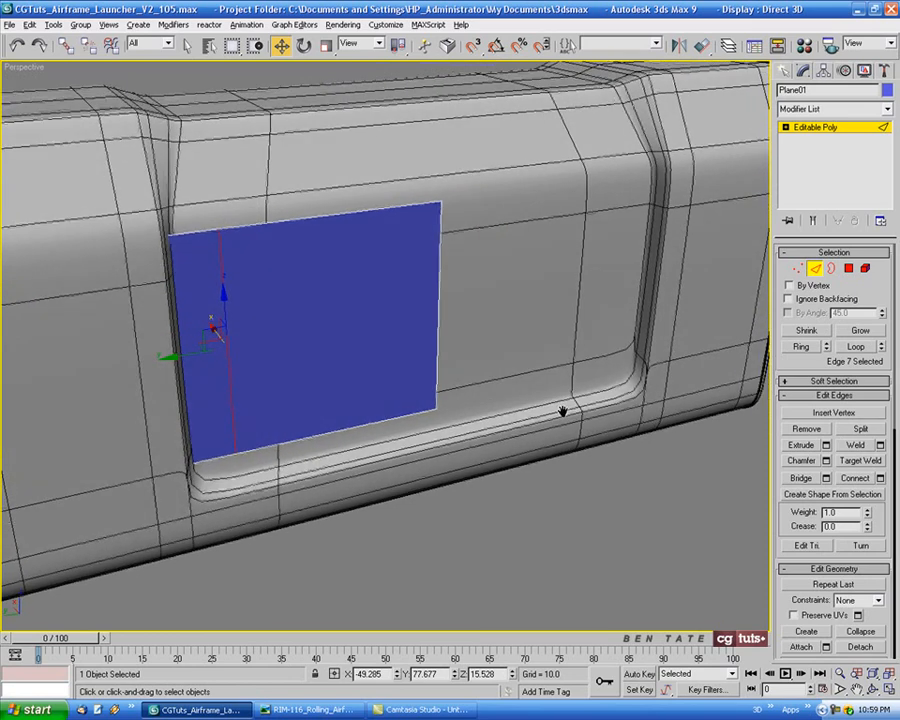
{"action": "key", "text": "alt+Tab"}
{"action": "key", "text": "alt+Tab"}
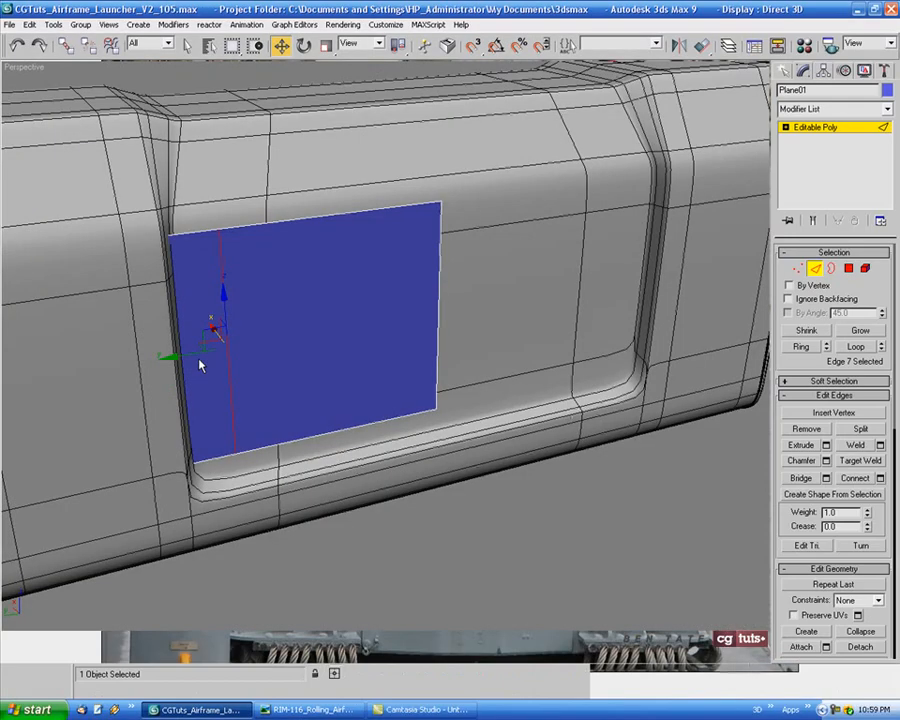
{"action": "left_click_drag", "start_coordinate": [195, 355], "coordinate": [200, 352]}
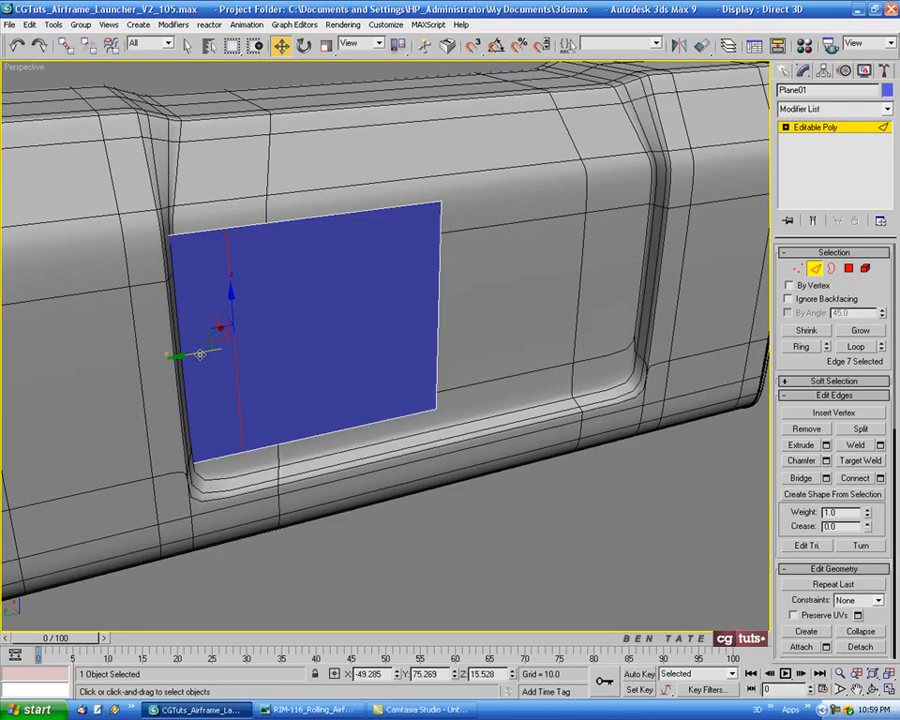
Connect the upper and lower edges of the plane's wider section with 1 segment in the Left view
{"action": "key", "text": "alt+w"}
{"action": "key", "text": "alt+w"}
{"action": "scroll", "coordinate": [450, 433], "scroll_direction": "down", "scroll_amount": 3}
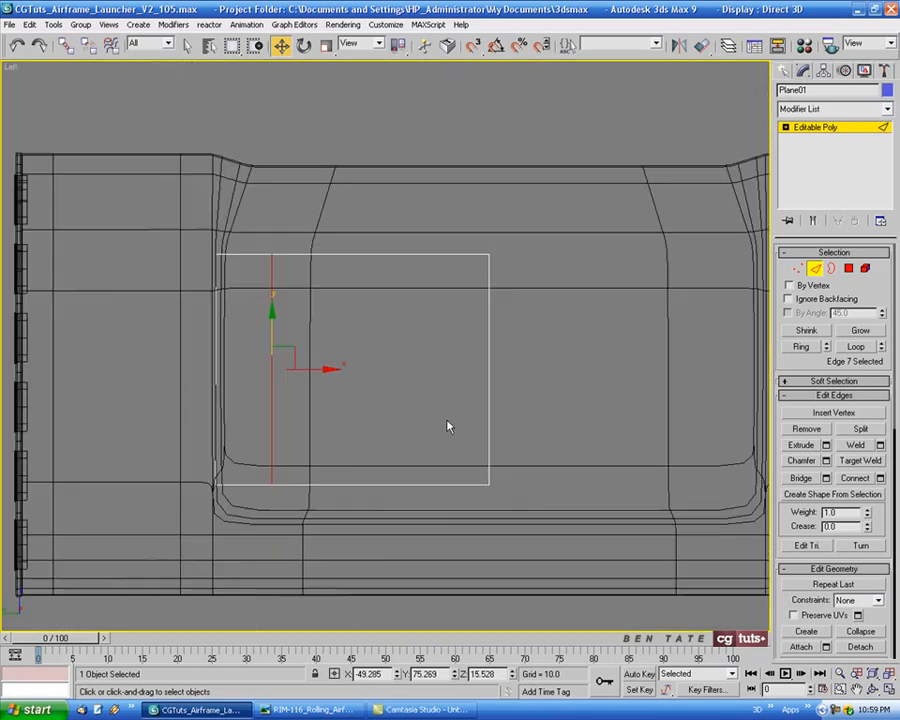
{"action": "middle_click_drag", "start_coordinate": [446, 422], "coordinate": [467, 413]}
{"action": "left_click_drag", "start_coordinate": [406, 307], "coordinate": [440, 544]}
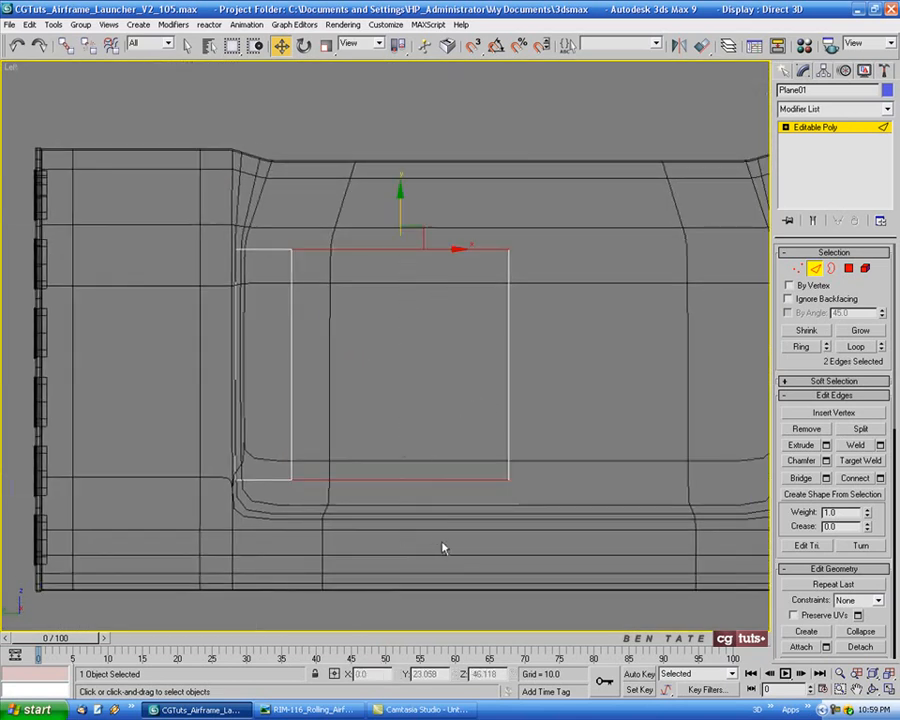
{"action": "middle_click_drag", "start_coordinate": [606, 458], "coordinate": [586, 464]}
{"action": "left_click", "coordinate": [881, 479]}
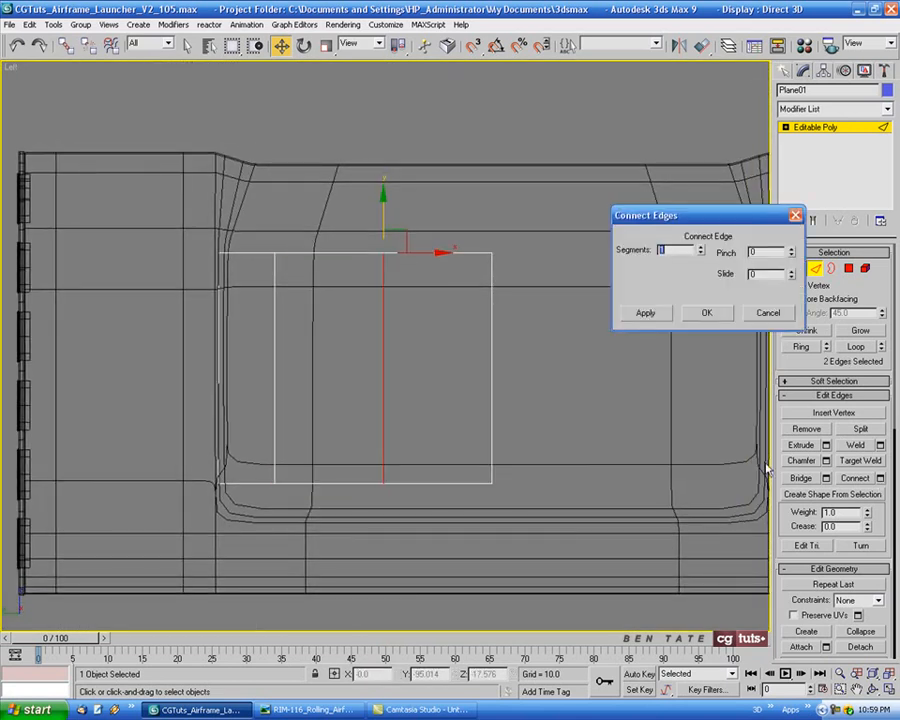
{"action": "left_click", "coordinate": [714, 315]}
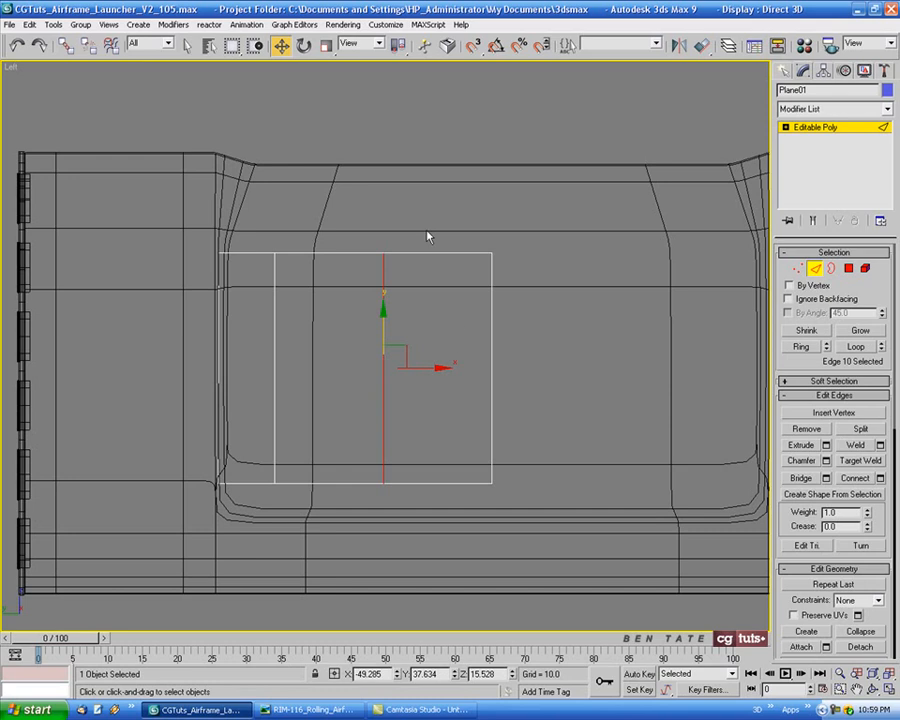
Connect the upper and lower edges of the section nearest the plane's negative-Y end to split it in half
{"action": "left_click_drag", "start_coordinate": [433, 238], "coordinate": [441, 553]}
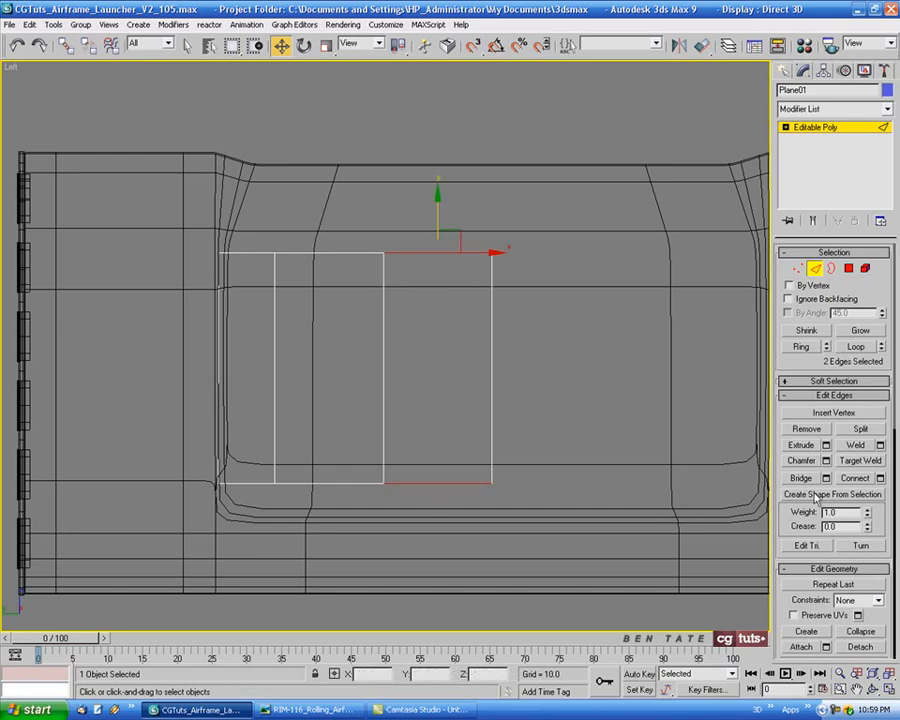
{"action": "left_click", "coordinate": [854, 479]}
{"action": "middle_click_drag", "start_coordinate": [573, 500], "coordinate": [589, 494]}
{"action": "scroll", "coordinate": [527, 434], "scroll_direction": "up", "scroll_amount": 2}
{"action": "key", "text": "alt+w"}
{"action": "middle_click", "coordinate": [609, 518]}
{"action": "key", "text": "alt+w"}
{"action": "mouse_move", "coordinate": [532, 455]}
{"action": "middle_mouse_down", "text": "alt"}
{"action": "mouse_move", "coordinate": [494, 430]}
{"action": "mouse_move", "coordinate": [531, 441]}
{"action": "middle_mouse_up", "text": "alt"}
{"action": "key", "text": "alt+w"}
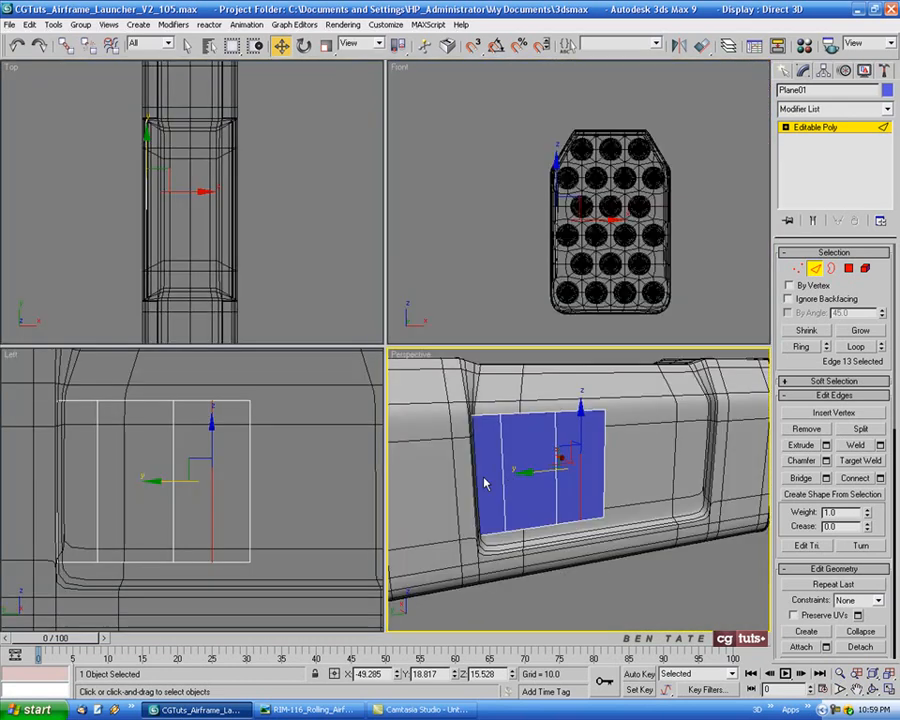
Connect all the plane's vertical edges with 4 segments to add horizontal divisions across the panel
{"action": "middle_click", "coordinate": [313, 494]}
{"action": "key", "text": "alt+w"}
{"action": "left_click_drag", "start_coordinate": [60, 250], "coordinate": [618, 376]}
{"action": "left_click", "coordinate": [880, 478]}
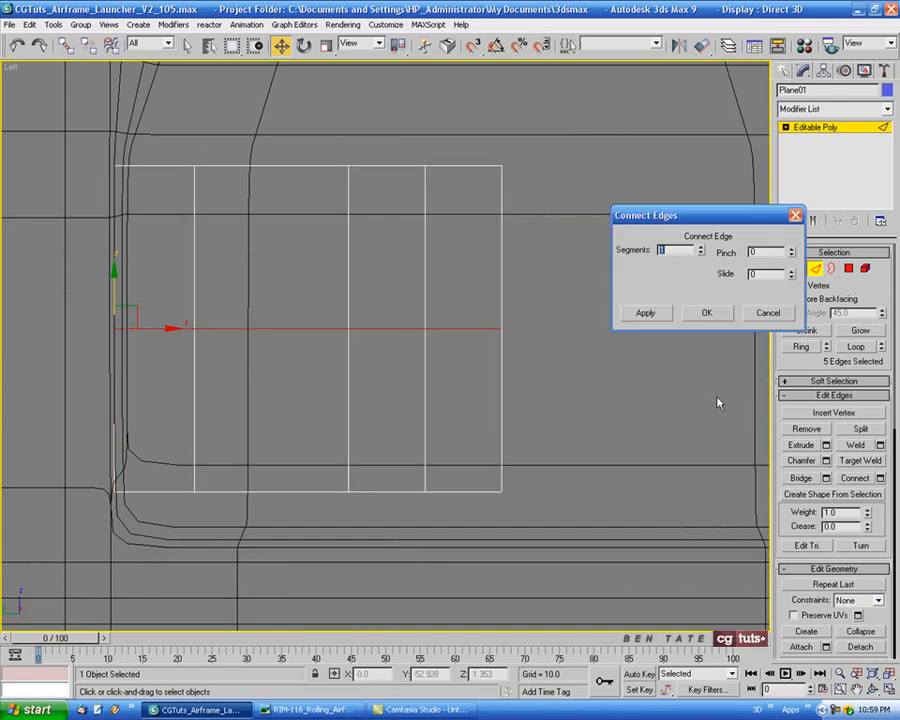
{"action": "left_click", "coordinate": [701, 249]}
{"action": "left_click", "coordinate": [701, 249]}
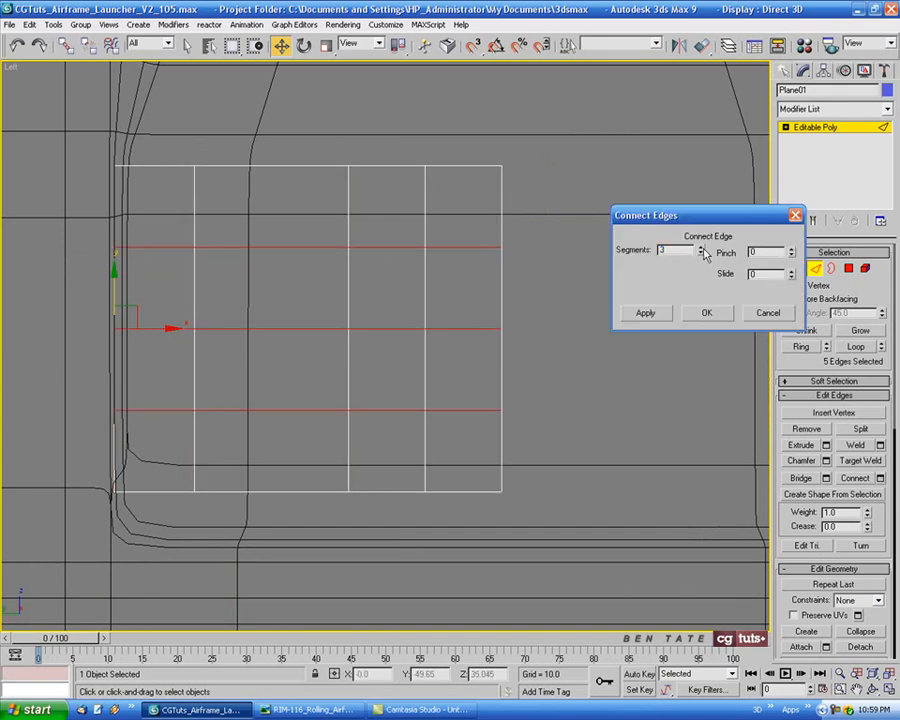
{"action": "left_click", "coordinate": [701, 249]}
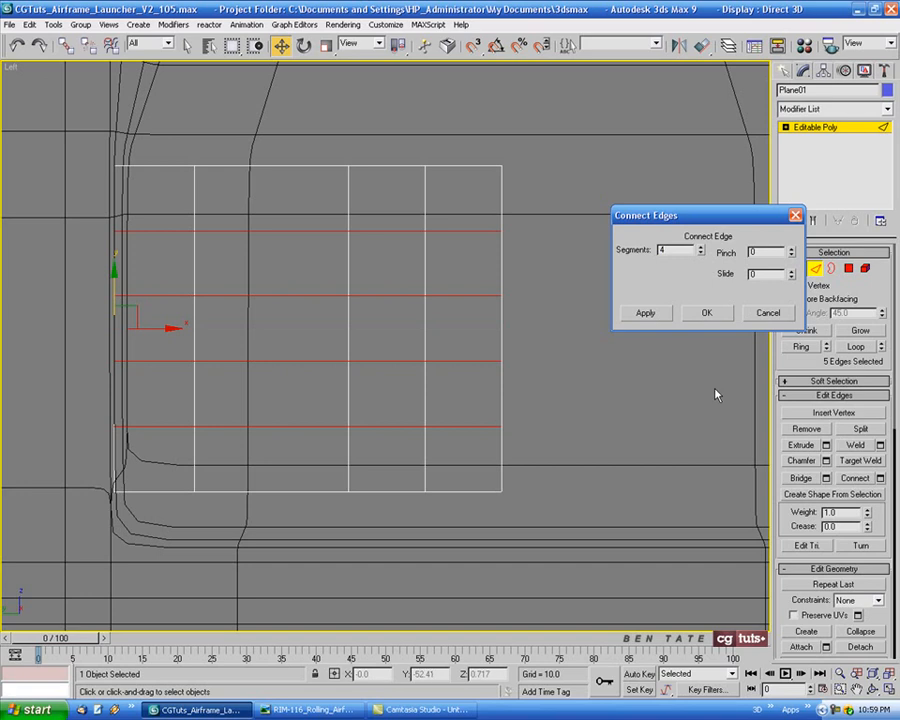
{"action": "left_click", "coordinate": [705, 316]}
Select all the panel's grid edges except its two vertical end borders, and check the selection in Perspective
{"action": "middle_click_drag", "start_coordinate": [538, 316], "coordinate": [633, 326]}
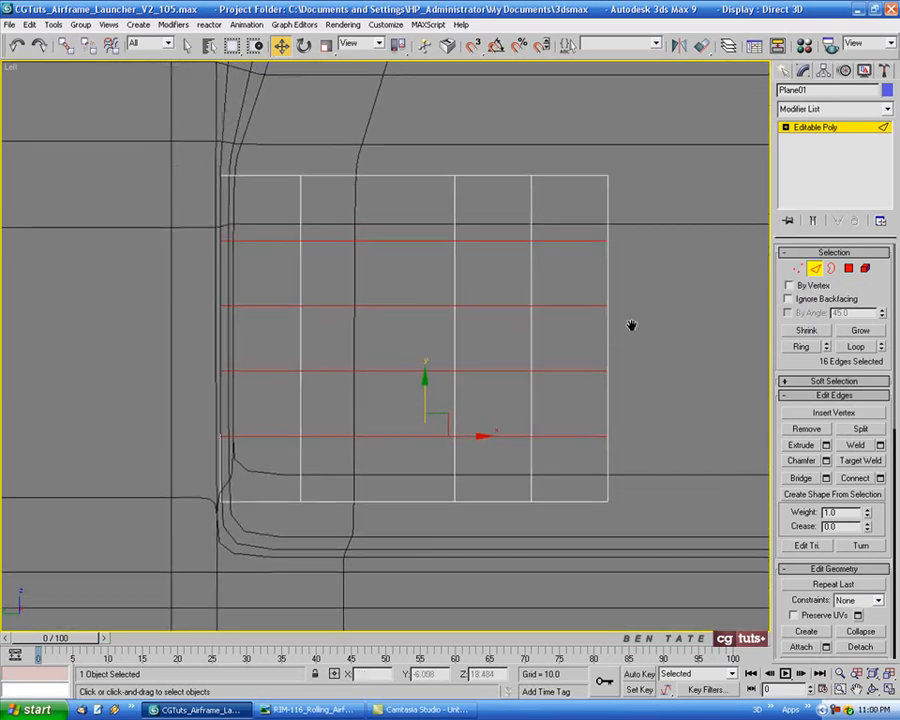
{"action": "left_click_drag", "start_coordinate": [161, 119], "coordinate": [260, 84]}
{"action": "left_click_drag", "start_coordinate": [253, 141], "coordinate": [582, 575]}
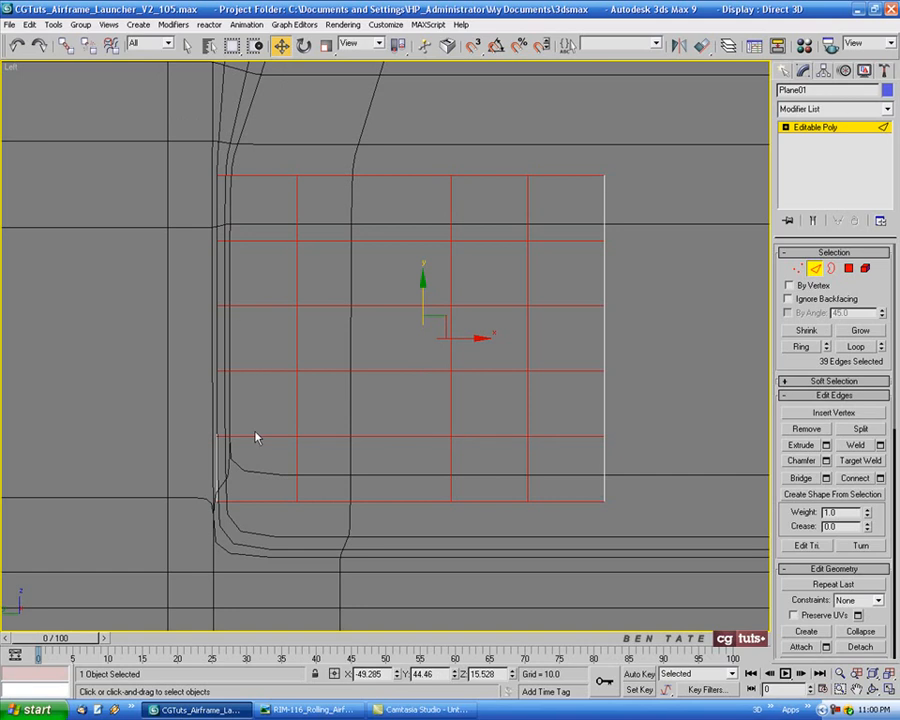
{"action": "key", "text": "alt+w"}
{"action": "right_click", "coordinate": [441, 440]}
{"action": "key", "text": "alt+w"}
{"action": "mouse_move", "coordinate": [408, 386]}
{"action": "middle_mouse_down", "text": "alt"}
{"action": "mouse_move", "coordinate": [424, 395]}
{"action": "mouse_move", "coordinate": [416, 394]}
{"action": "middle_mouse_up", "text": "alt"}
{"action": "key", "text": "F3"}
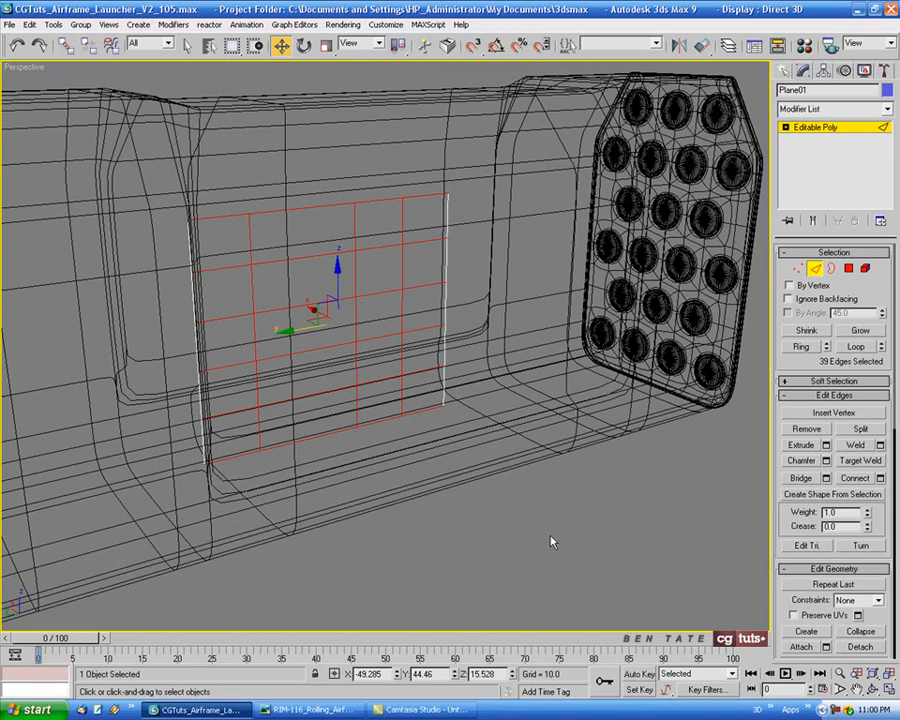
{"action": "key", "text": "F3"}
{"action": "key", "text": "alt+w"}
{"action": "right_click", "coordinate": [358, 414]}
{"action": "key", "text": "alt+w"}
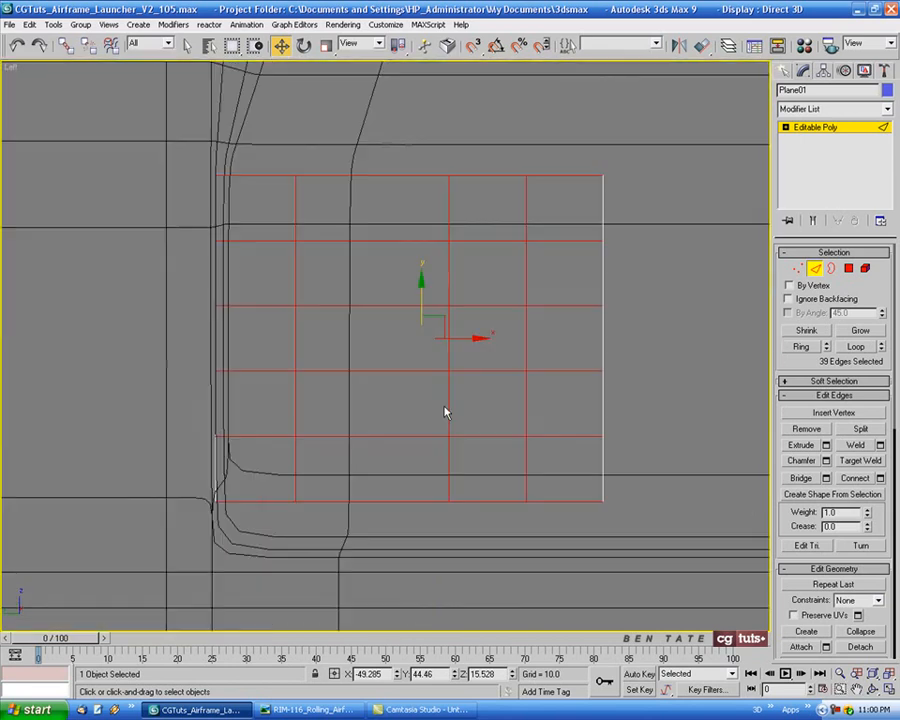
Chamfer the selected grid edges by about 0.7 to form thin rib strips
{"action": "middle_click_drag", "start_coordinate": [445, 413], "coordinate": [454, 425]}
{"action": "left_click", "coordinate": [826, 461]}
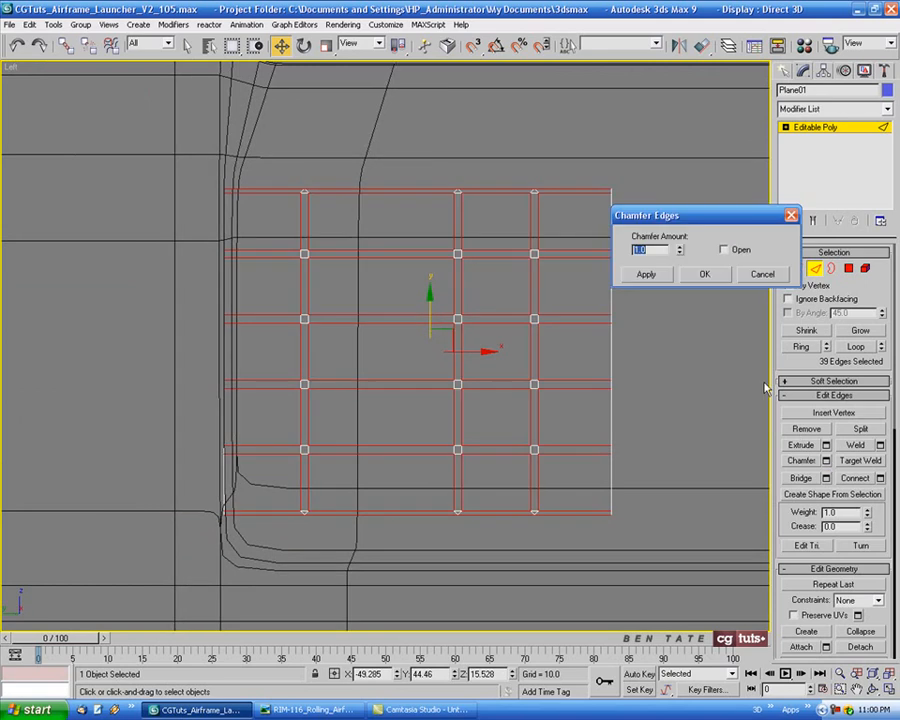
{"action": "middle_click_drag", "start_coordinate": [658, 453], "coordinate": [655, 453]}
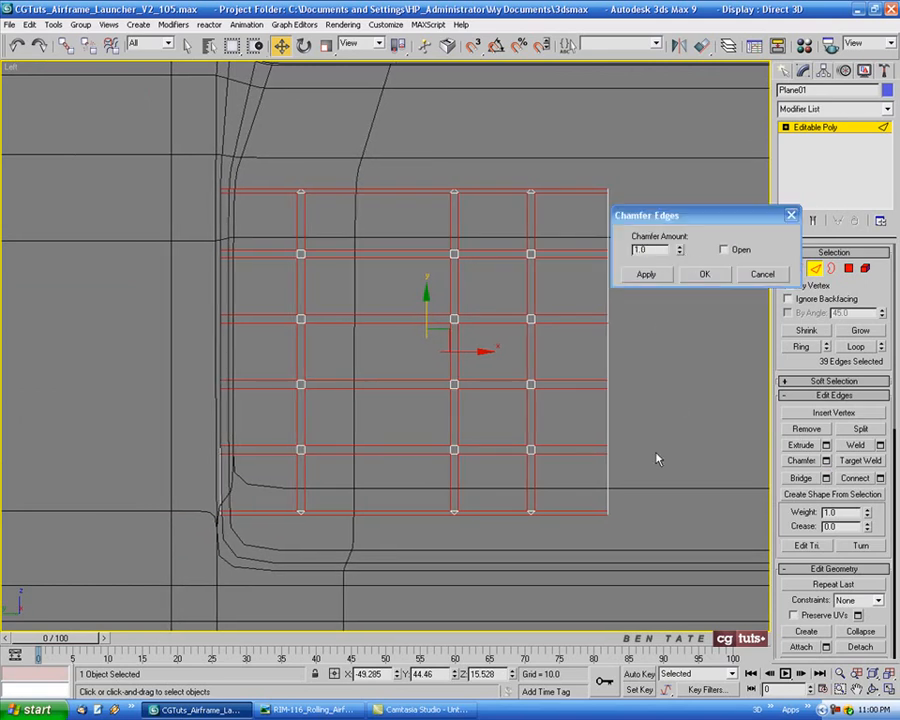
{"action": "key", "text": "alt+w"}
{"action": "right_click", "coordinate": [674, 515]}
{"action": "key", "text": "alt+w"}
{"action": "middle_click_drag", "start_coordinate": [674, 515], "coordinate": [604, 392], "text": "alt"}
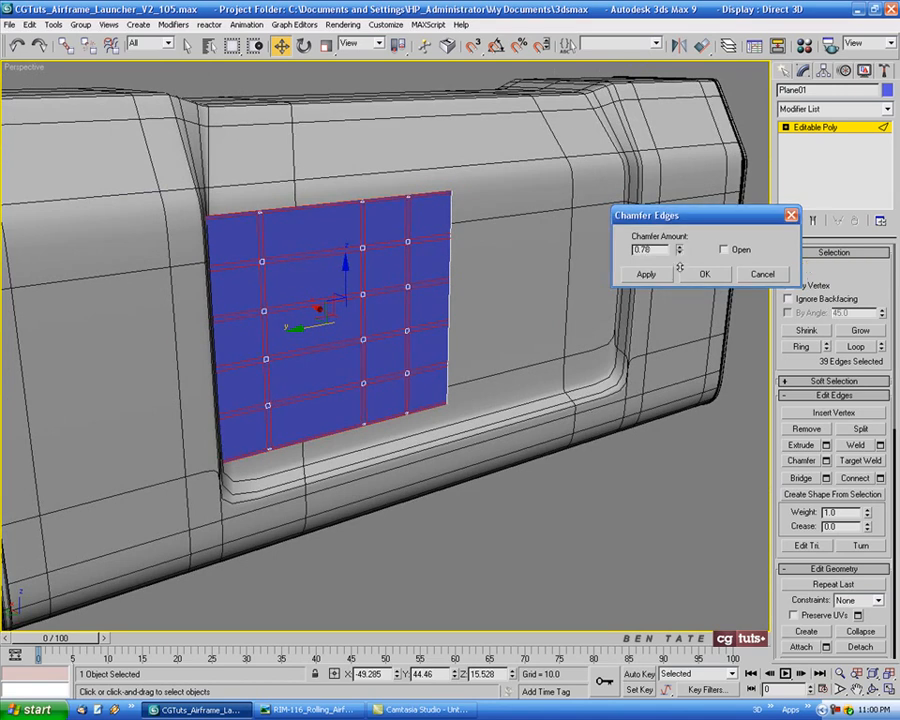
{"action": "left_click_drag", "start_coordinate": [680, 256], "coordinate": [680, 272]}
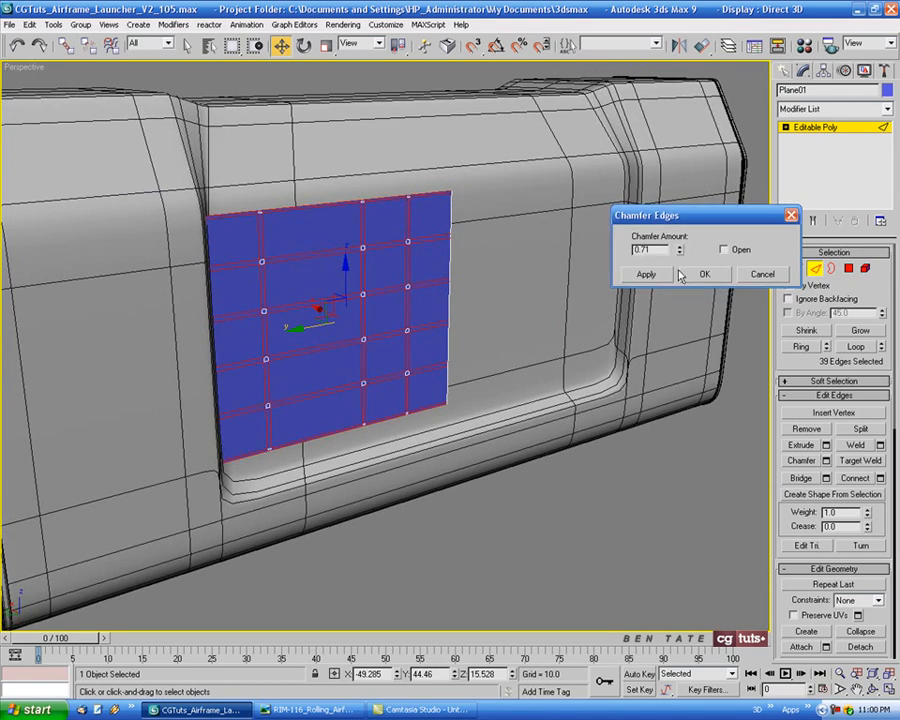
{"action": "key", "text": "BackSpace"}
{"action": "left_click", "coordinate": [688, 275]}
Compare the rib layout with the reference photo and isolate the plane in the Left view
{"action": "middle_click_drag", "start_coordinate": [518, 206], "coordinate": [512, 261], "text": "alt"}
{"action": "key", "text": "alt+w"}
{"action": "key", "text": "alt+w"}
{"action": "scroll", "coordinate": [364, 420], "scroll_direction": "up", "scroll_amount": 10}
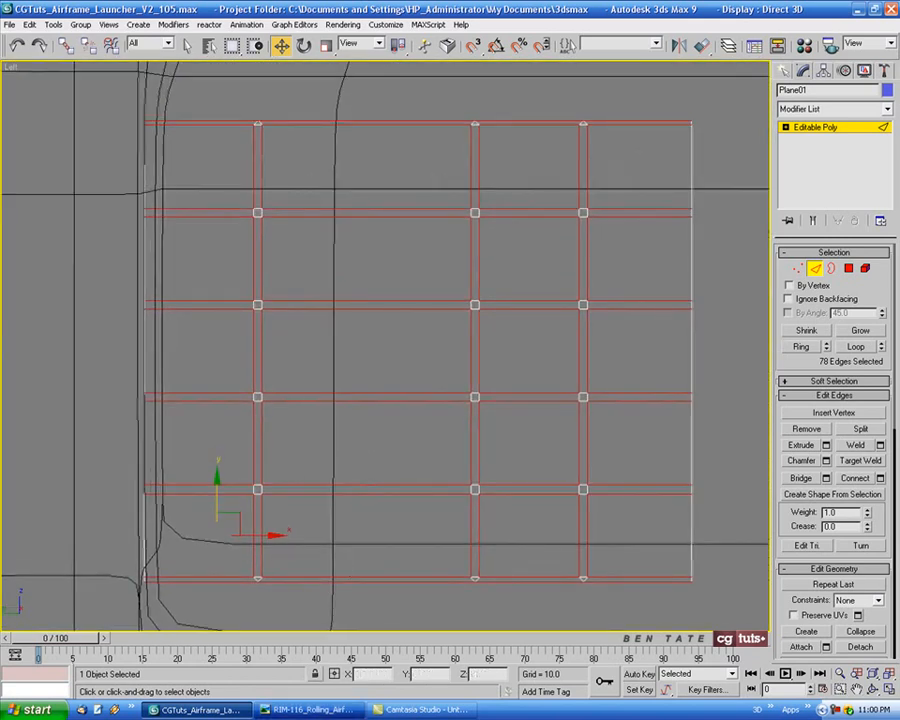
{"action": "left_click", "coordinate": [312, 709]}
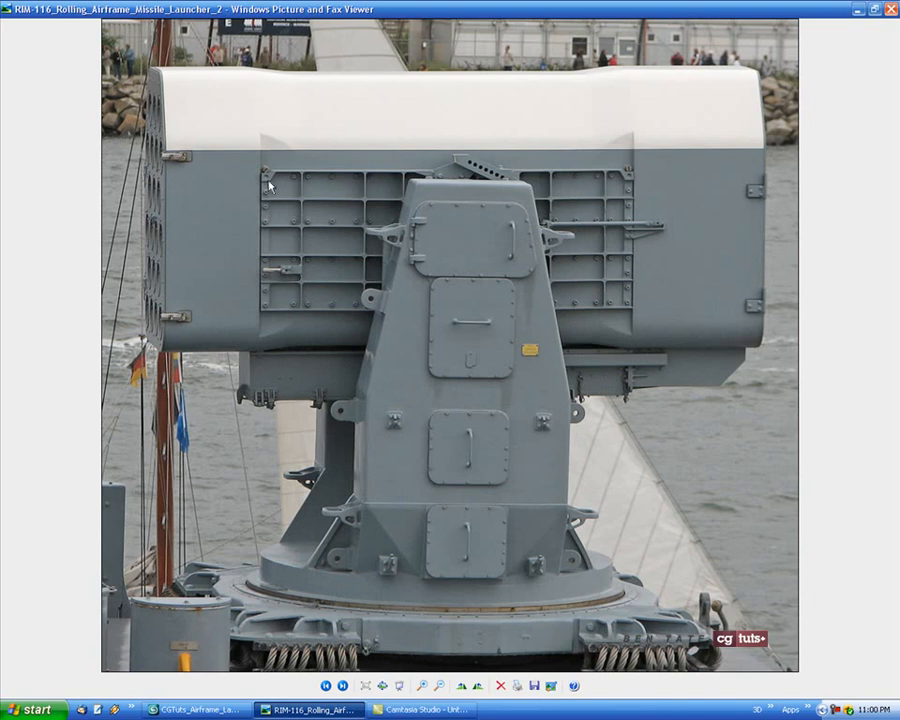
{"action": "left_click", "coordinate": [200, 709]}
{"action": "middle_click_drag", "start_coordinate": [366, 378], "coordinate": [386, 444]}
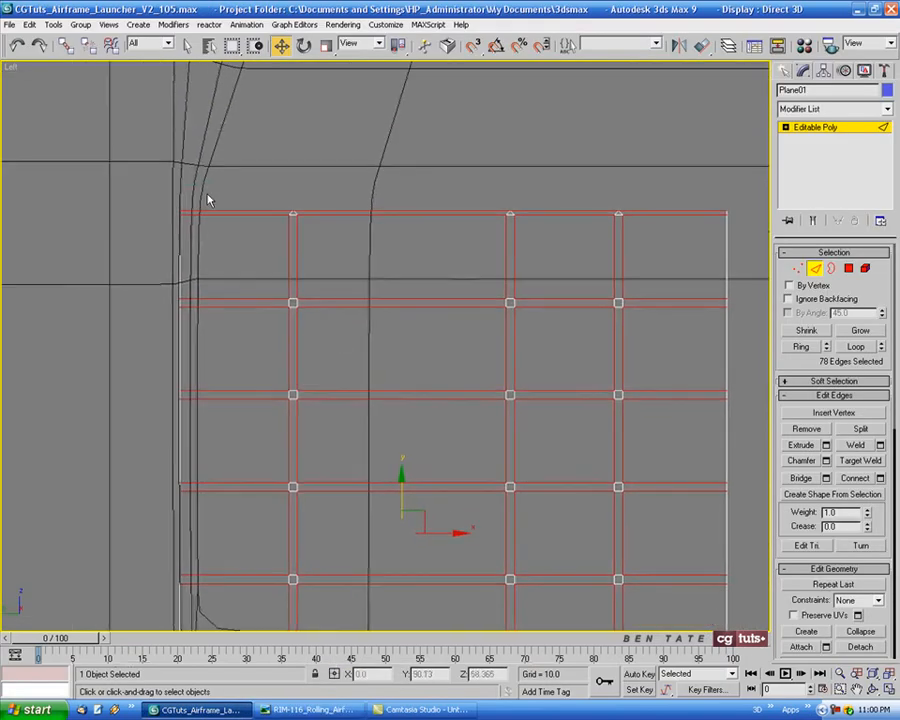
{"action": "scroll", "coordinate": [315, 203], "scroll_direction": "down", "scroll_amount": 4}
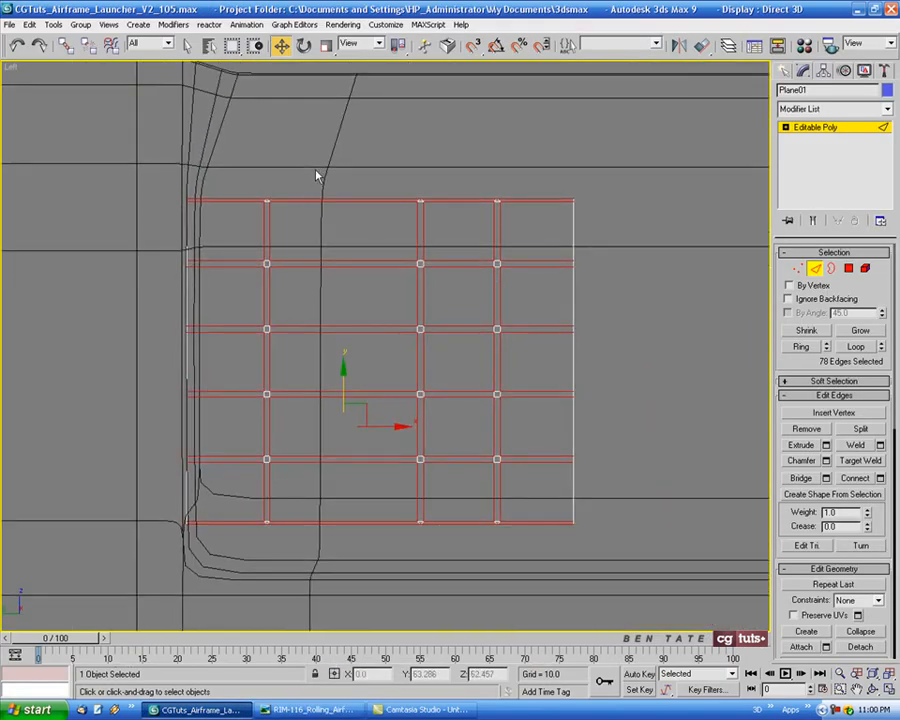
{"action": "right_click", "coordinate": [318, 189]}
{"action": "left_click", "coordinate": [348, 135]}
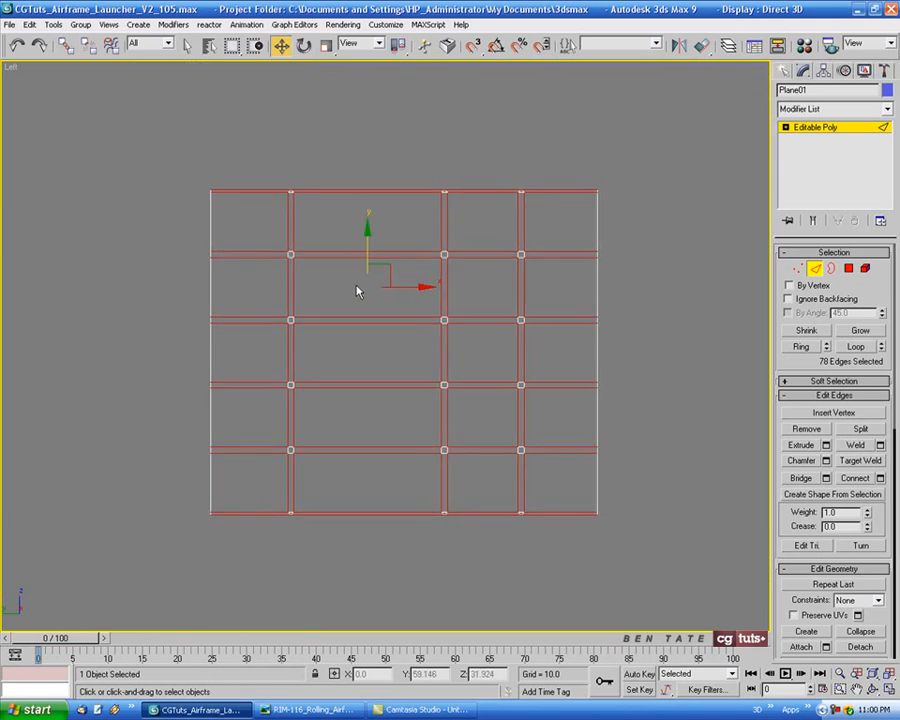
Cut a gusset outline in the upper positive-Y corner cell, running from the end border diagonally up to the top border
{"action": "middle_click_drag", "start_coordinate": [284, 218], "coordinate": [298, 259]}
{"action": "scroll", "coordinate": [276, 213], "scroll_direction": "up", "scroll_amount": 5}
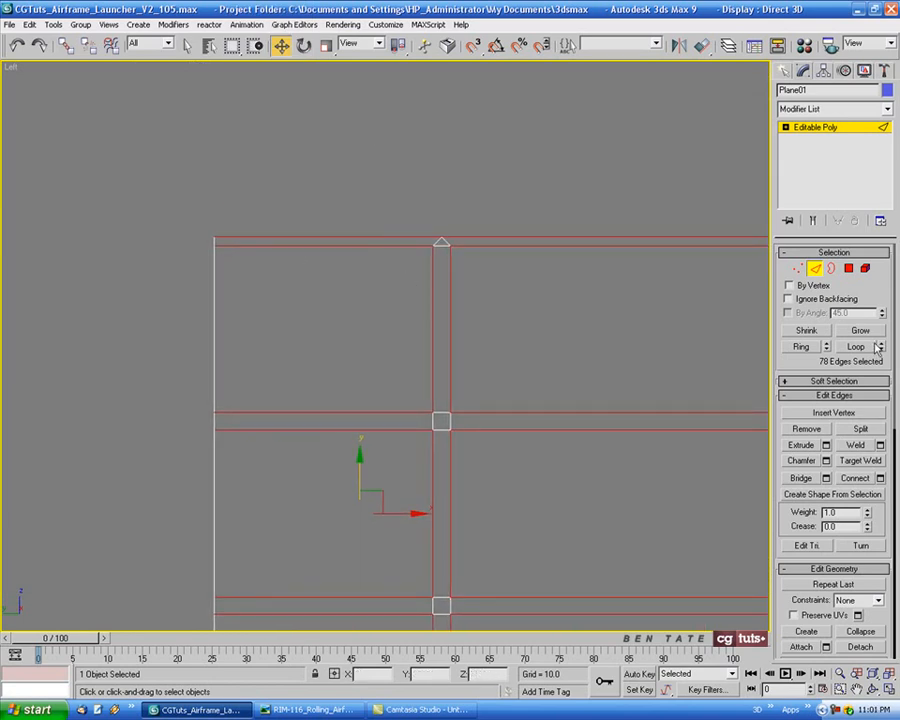
{"action": "left_click", "coordinate": [816, 270]}
{"action": "middle_click_drag", "start_coordinate": [494, 277], "coordinate": [432, 236]}
{"action": "left_click", "coordinate": [355, 700]}
{"action": "left_click", "coordinate": [355, 700]}
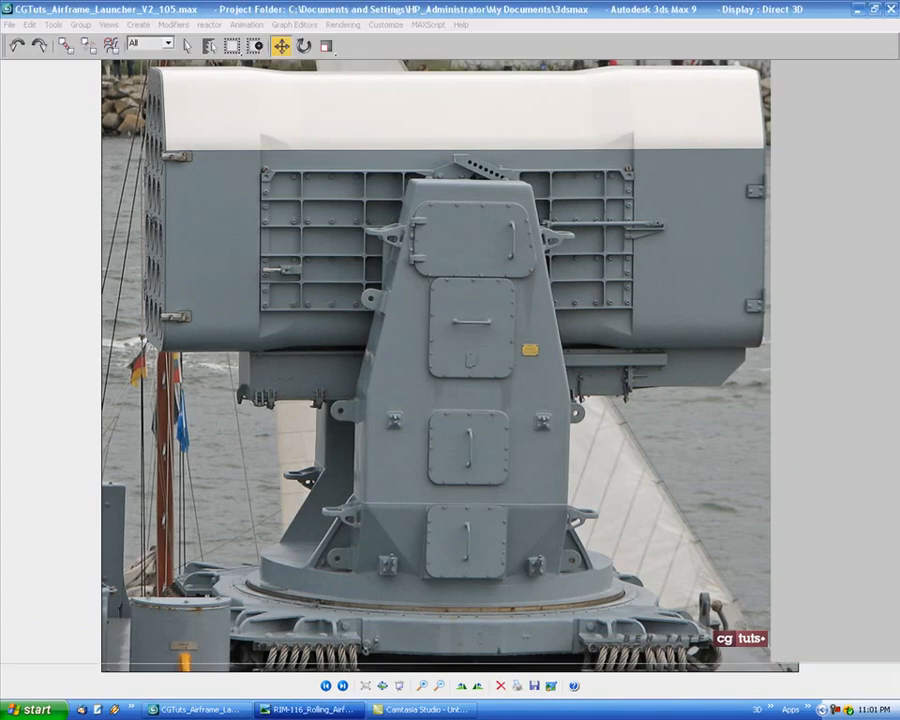
{"action": "left_click", "coordinate": [860, 525]}
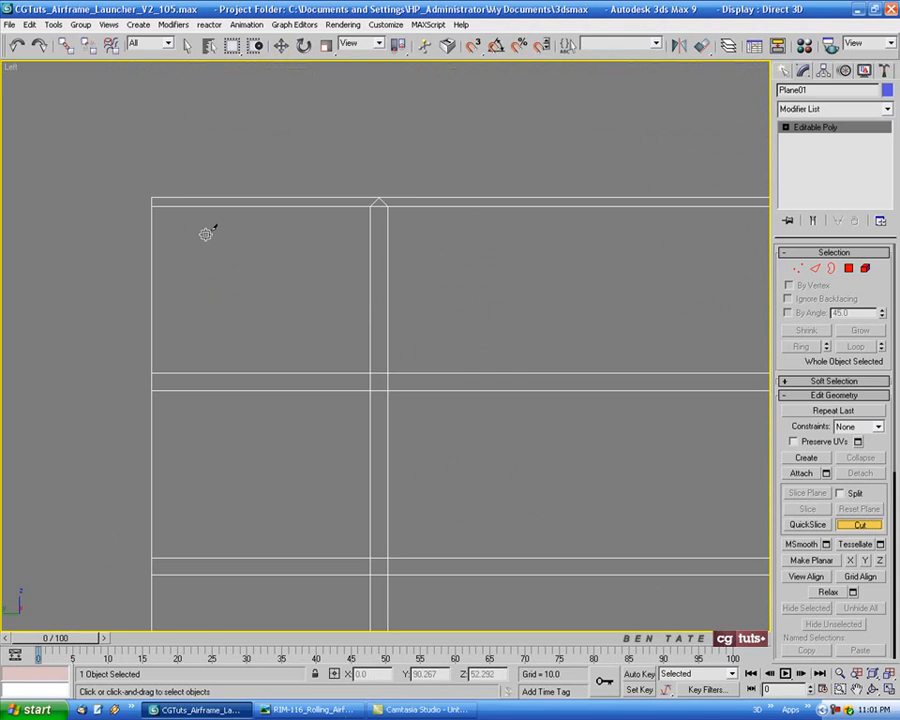
{"action": "left_click", "coordinate": [152, 243]}
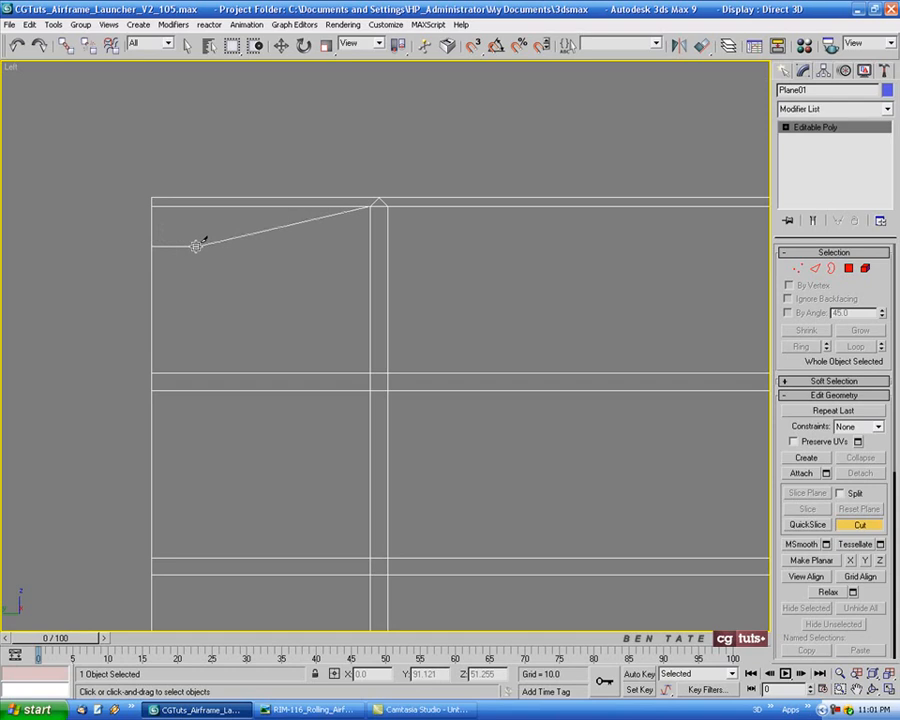
{"action": "left_click", "coordinate": [200, 246]}
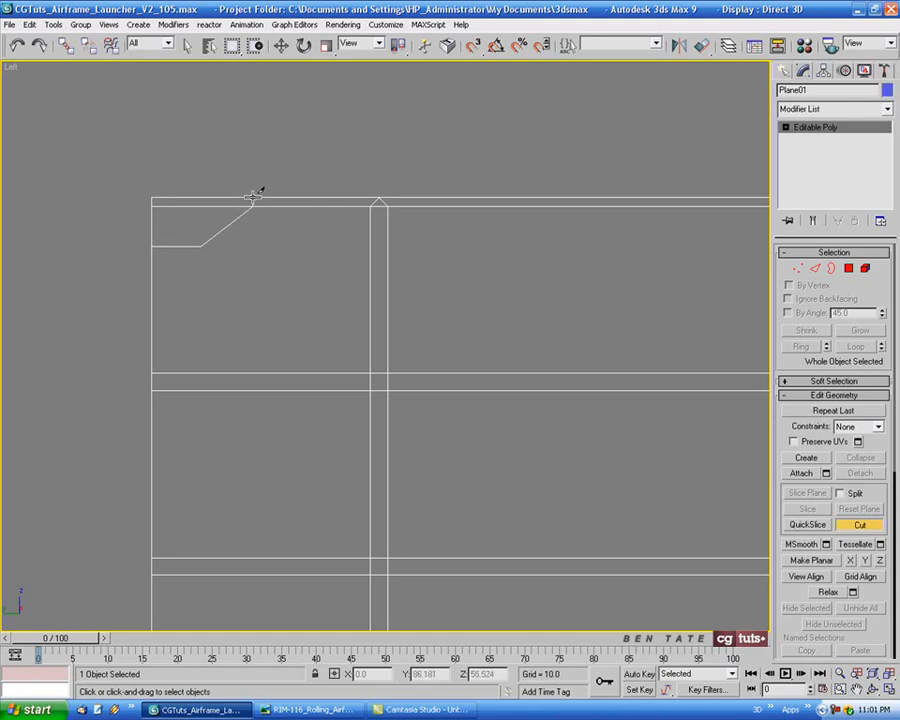
{"action": "left_click", "coordinate": [254, 196]}
{"action": "mouse_move", "coordinate": [308, 266]}
{"action": "middle_mouse_down"}
{"action": "mouse_move", "coordinate": [328, 280]}
{"action": "mouse_move", "coordinate": [322, 273]}
{"action": "middle_mouse_up"}
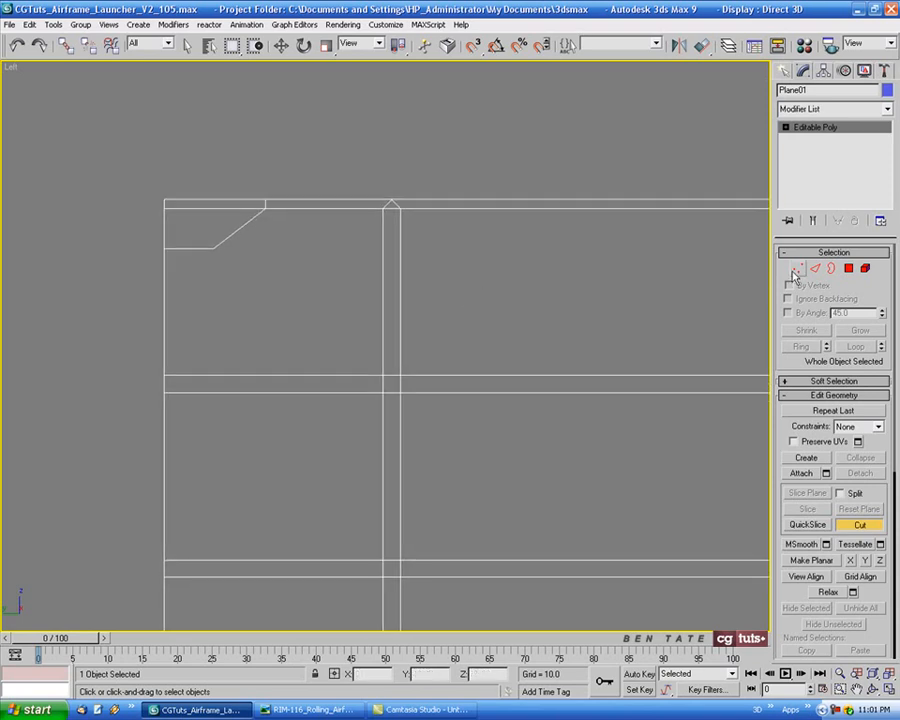
Connect the gusset's inner corner vertex to the diagonally opposite corner vertex of the same cell
{"action": "key", "text": "1"}
{"action": "left_click_drag", "start_coordinate": [200, 240], "coordinate": [400, 358]}
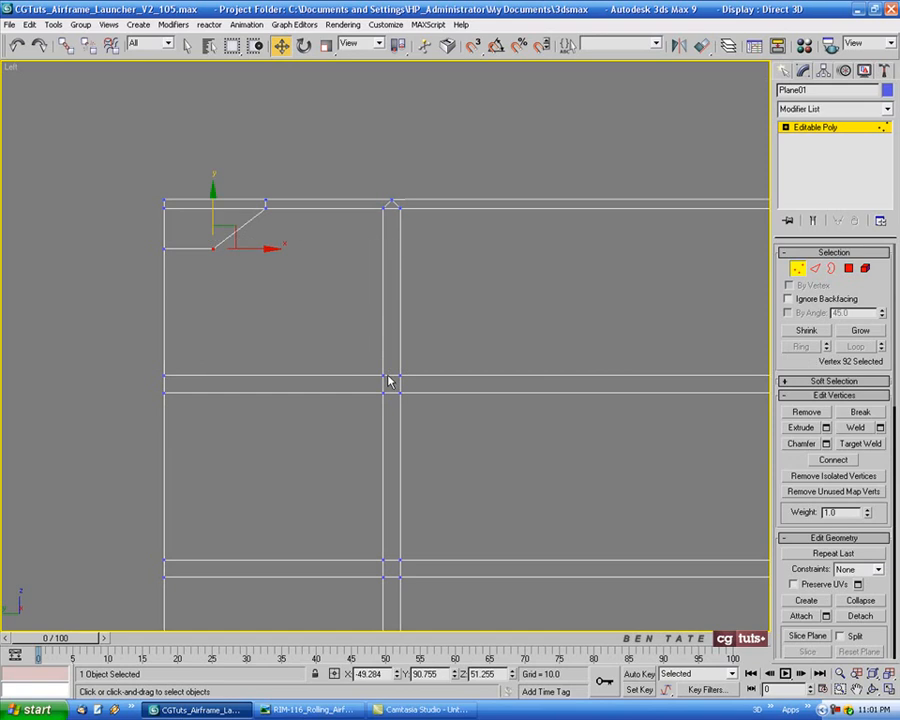
{"action": "left_click", "coordinate": [390, 377], "text": "ctrl"}
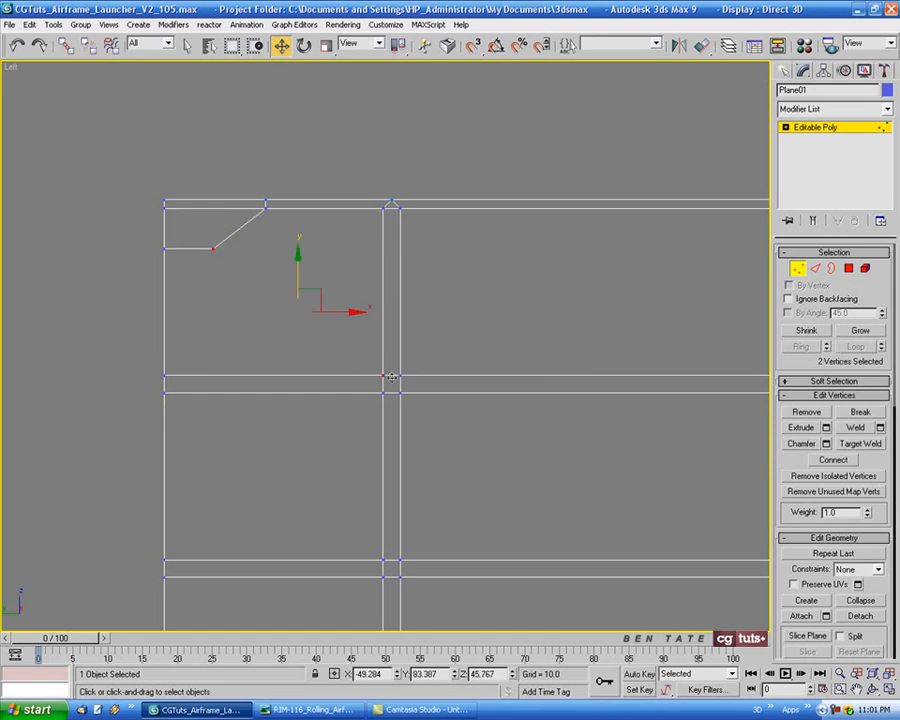
{"action": "key", "text": "ctrl+shift+e"}
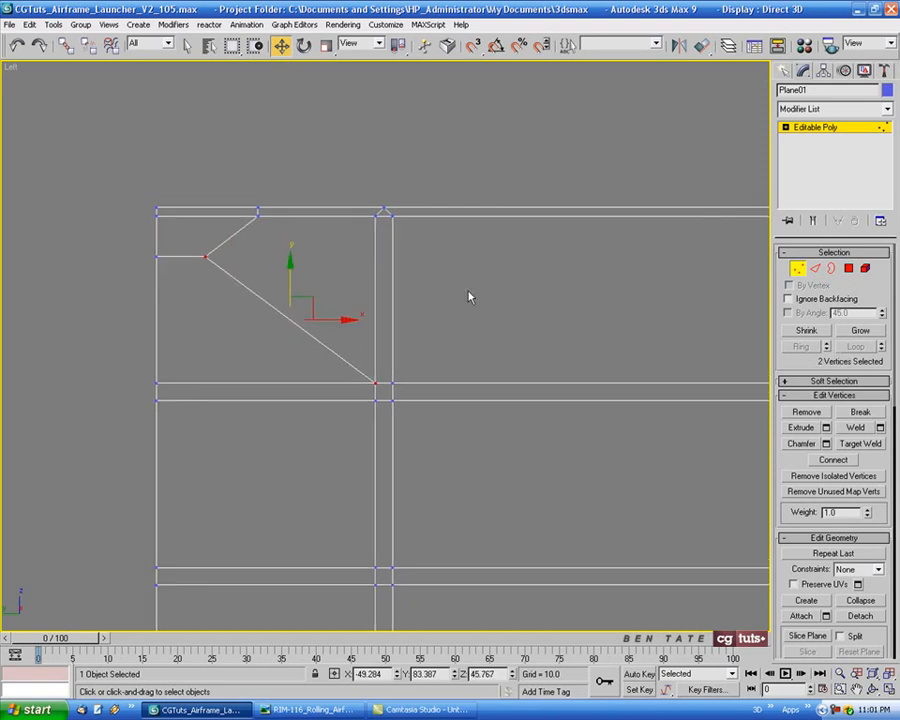
Inspect the new gusset diagonal in the Perspective view and frame the whole grid plane in the Left view
{"action": "key", "text": "p"}
{"action": "key", "text": "z"}
{"action": "mouse_move", "coordinate": [539, 438]}
{"action": "middle_mouse_down", "text": "alt"}
{"action": "mouse_move", "coordinate": [536, 358]}
{"action": "mouse_move", "coordinate": [472, 358]}
{"action": "middle_mouse_up", "text": "alt"}
{"action": "scroll", "coordinate": [509, 363], "scroll_direction": "down", "scroll_amount": 5}
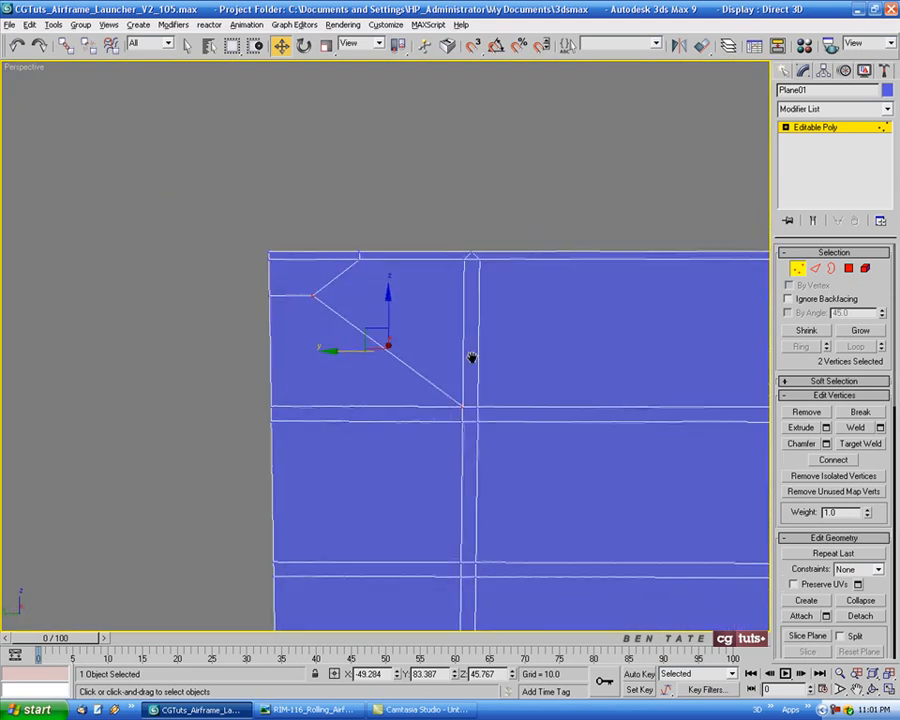
{"action": "key", "text": "alt+w"}
{"action": "right_click", "coordinate": [285, 492]}
{"action": "key", "text": "alt+w"}
{"action": "middle_click_drag", "start_coordinate": [388, 428], "coordinate": [347, 425]}
{"action": "scroll", "coordinate": [364, 423], "scroll_direction": "down", "scroll_amount": 5}
{"action": "middle_click_drag", "start_coordinate": [454, 380], "coordinate": [368, 291]}
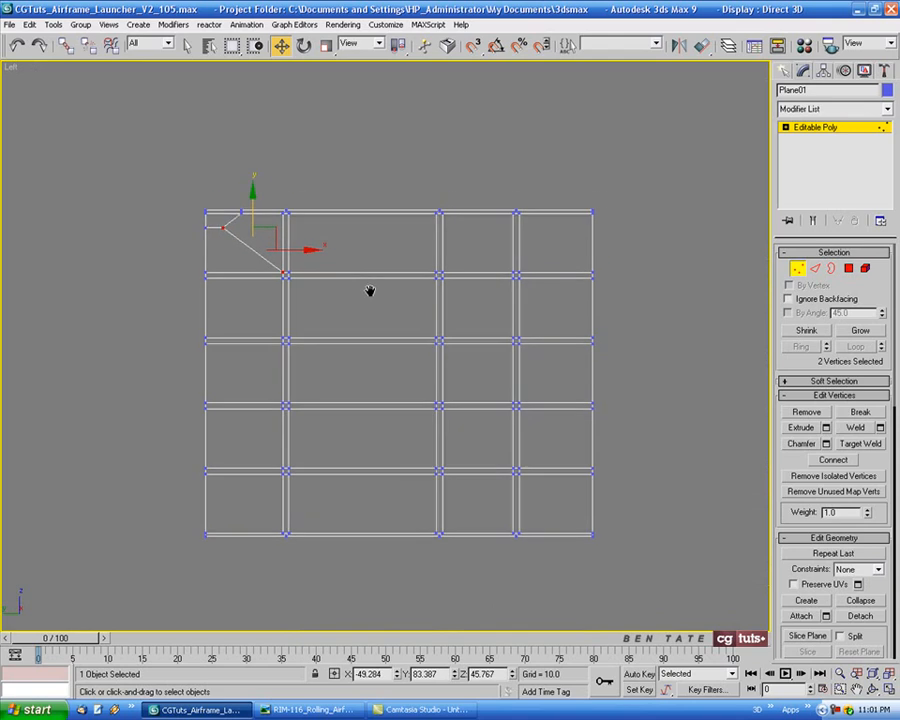
Select all polygons of the grid plane in the Left view
{"action": "left_click", "coordinate": [848, 269]}
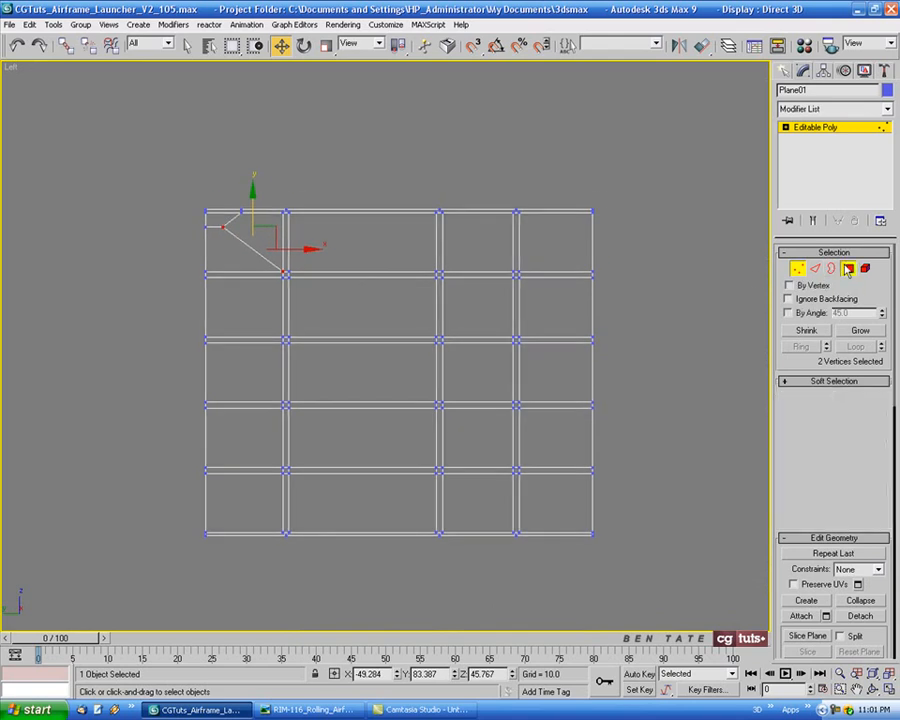
{"action": "left_click", "coordinate": [187, 47]}
{"action": "left_click_drag", "start_coordinate": [137, 121], "coordinate": [752, 592]}
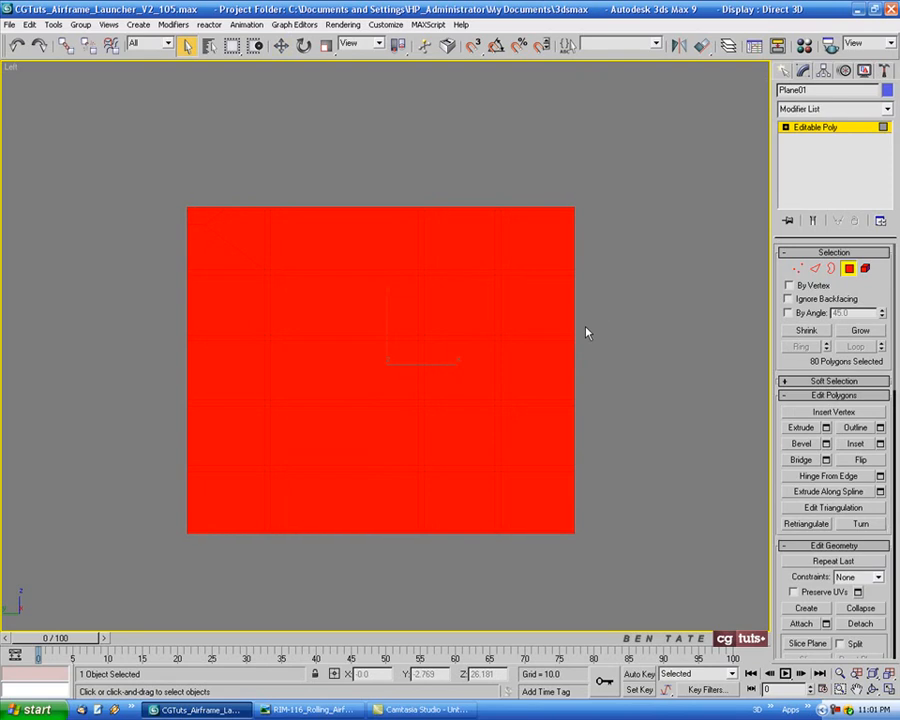
Deselect every cell polygon between the ribs, keeping only the rib strips and the corner gusset selected
{"action": "left_click", "coordinate": [231, 241], "text": "alt"}
{"action": "left_click", "coordinate": [305, 241], "text": "alt"}
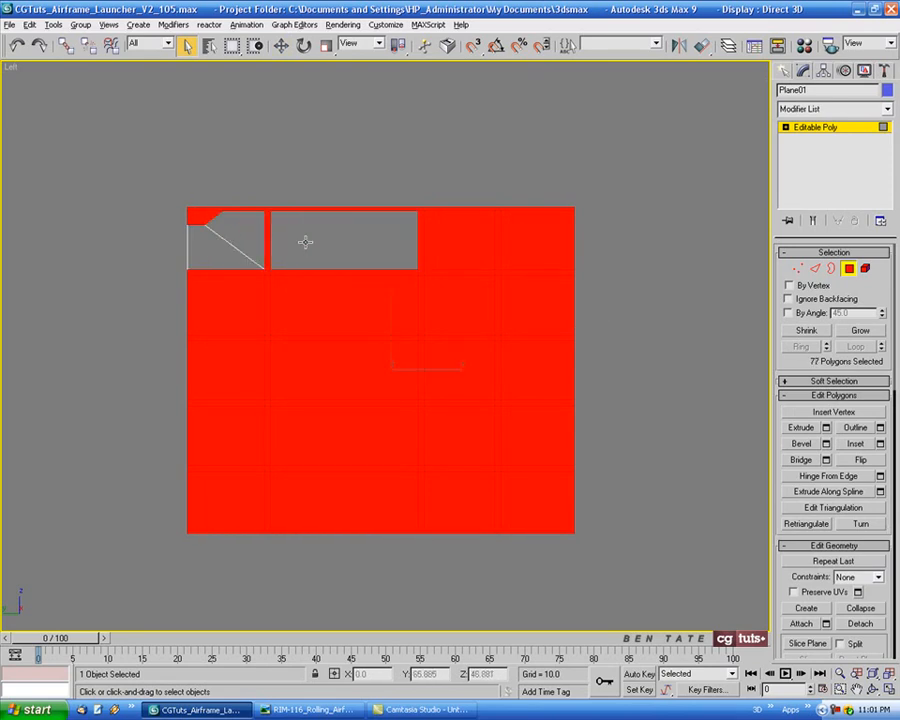
{"action": "left_click", "coordinate": [457, 249], "text": "alt"}
{"action": "left_click", "coordinate": [535, 243], "text": "alt"}
{"action": "left_click", "coordinate": [528, 290], "text": "alt"}
{"action": "left_click", "coordinate": [452, 304], "text": "alt"}
{"action": "left_click", "coordinate": [340, 302], "text": "alt"}
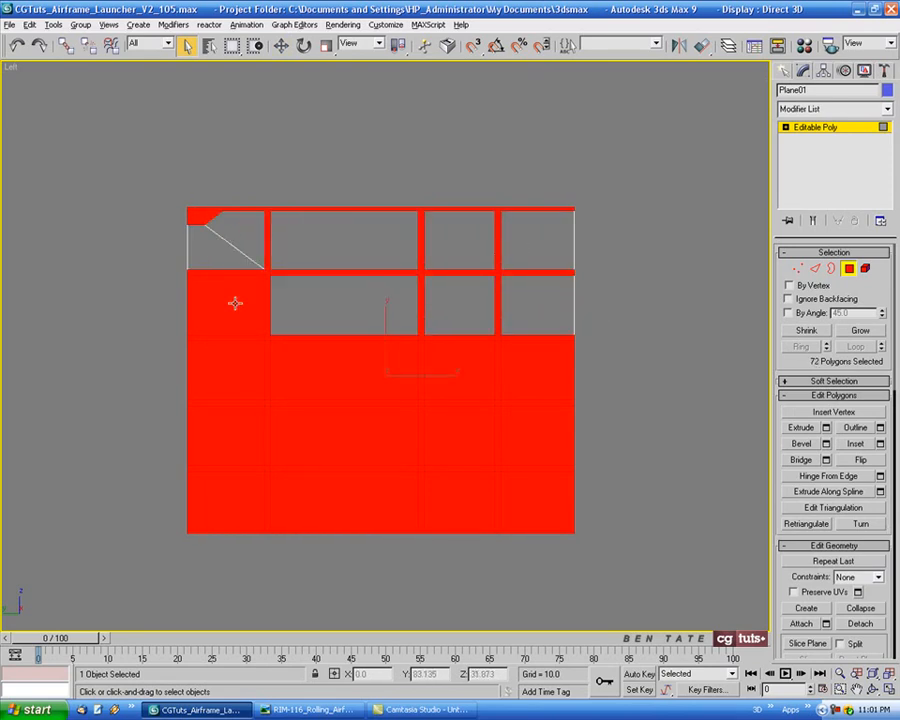
{"action": "left_click", "coordinate": [235, 301], "text": "alt"}
{"action": "left_click", "coordinate": [235, 352], "text": "alt"}
{"action": "left_click", "coordinate": [340, 365], "text": "alt"}
{"action": "left_click", "coordinate": [462, 366], "text": "alt"}
{"action": "left_click", "coordinate": [538, 385], "text": "alt"}
{"action": "left_click", "coordinate": [535, 435], "text": "alt"}
{"action": "left_click", "coordinate": [446, 437], "text": "alt"}
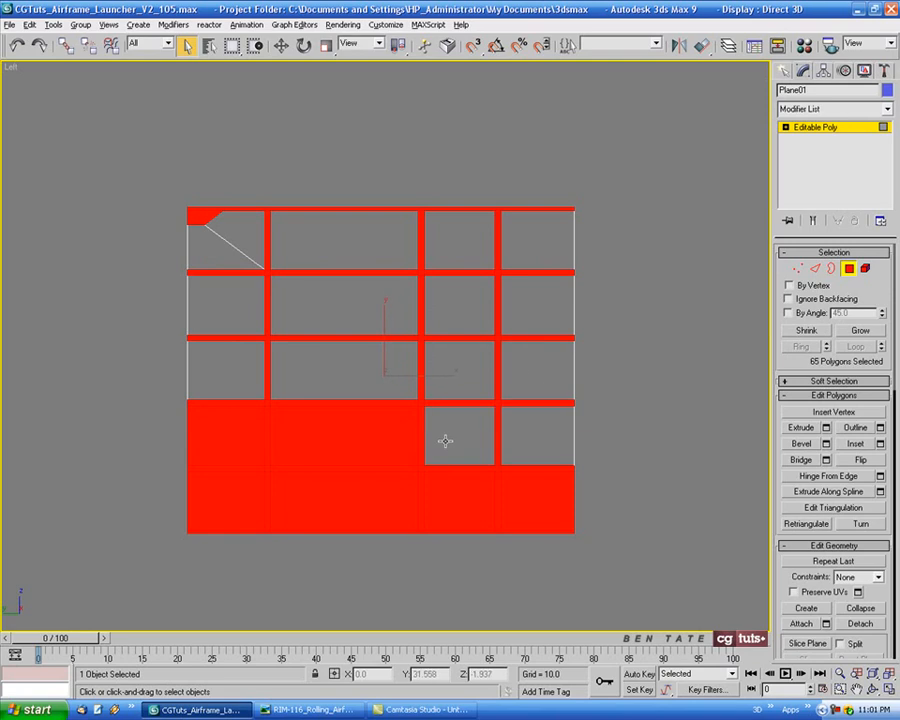
{"action": "left_click", "coordinate": [340, 435], "text": "alt"}
{"action": "left_click", "coordinate": [340, 497], "text": "alt"}
{"action": "left_click", "coordinate": [228, 497], "text": "alt"}
{"action": "left_click", "coordinate": [236, 440], "text": "alt"}
{"action": "left_click", "coordinate": [490, 514], "text": "alt"}
{"action": "left_click", "coordinate": [534, 507], "text": "alt"}
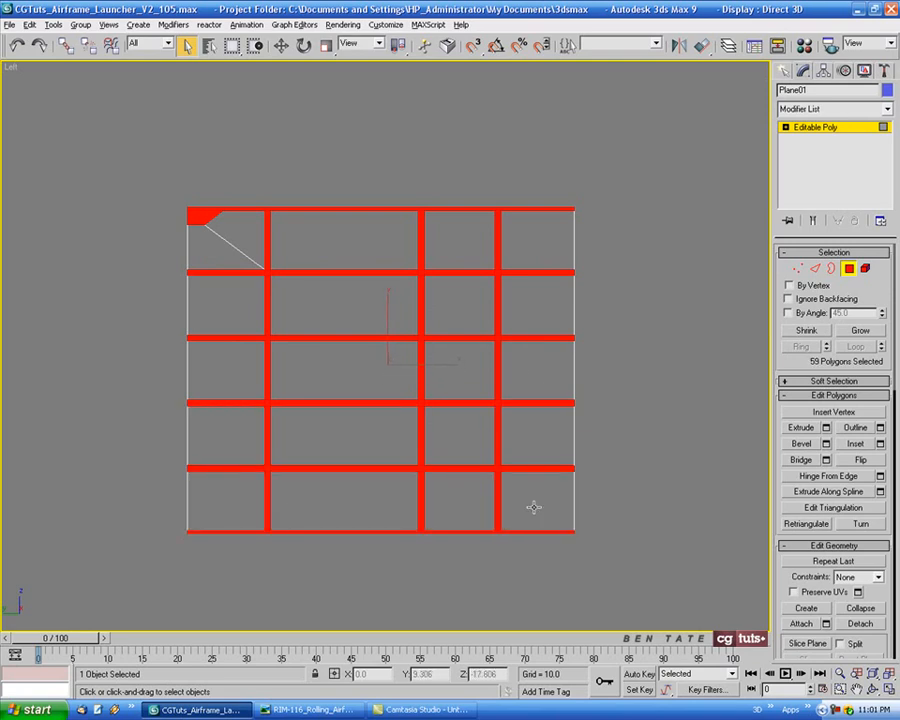
Start a Group extrusion of the selected rib and gusset polygons and unhide all the other launcher objects
{"action": "middle_click_drag", "start_coordinate": [495, 307], "coordinate": [476, 302]}
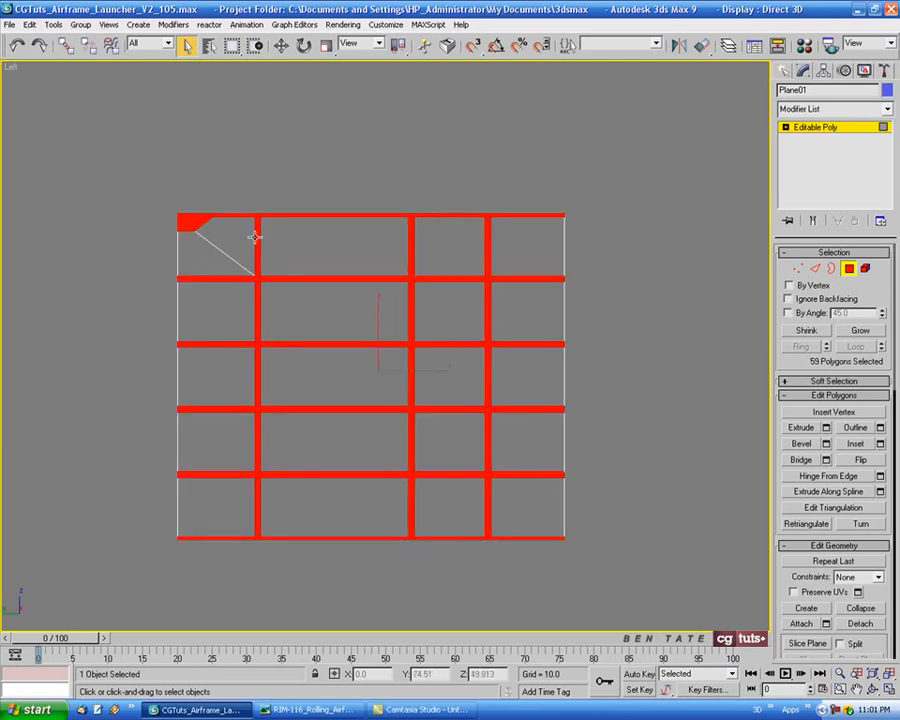
{"action": "key", "text": "alt+w"}
{"action": "middle_click", "coordinate": [577, 486]}
{"action": "key", "text": "alt+w"}
{"action": "middle_click_drag", "start_coordinate": [601, 492], "coordinate": [546, 472]}
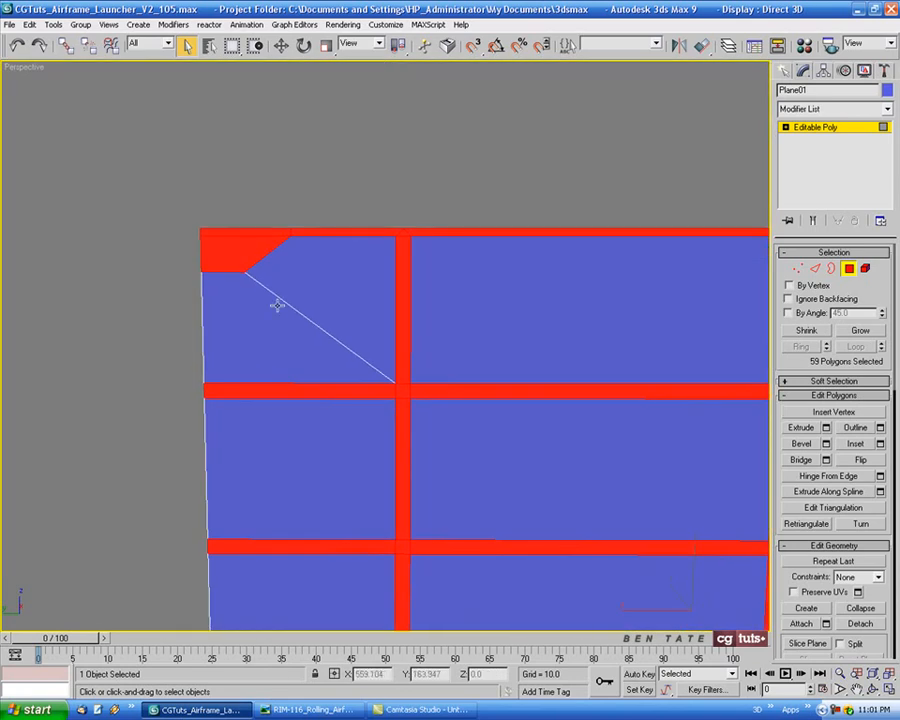
{"action": "scroll", "coordinate": [403, 370], "scroll_direction": "down", "scroll_amount": 5}
{"action": "middle_click_drag", "start_coordinate": [372, 372], "coordinate": [505, 347], "text": "alt"}
{"action": "scroll", "coordinate": [460, 378], "scroll_direction": "up", "scroll_amount": 3}
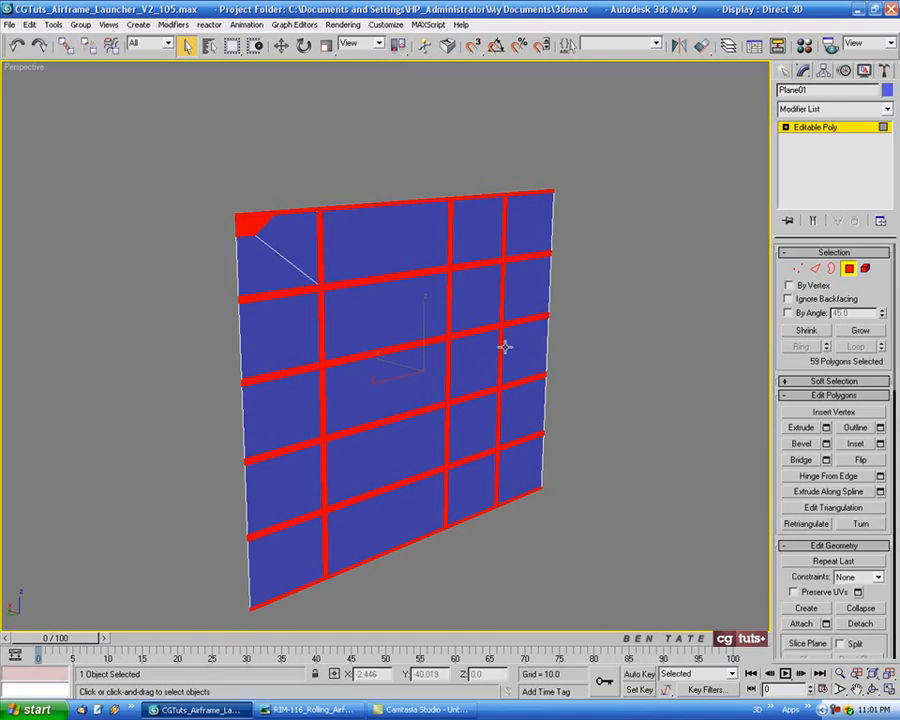
{"action": "left_click", "coordinate": [826, 427]}
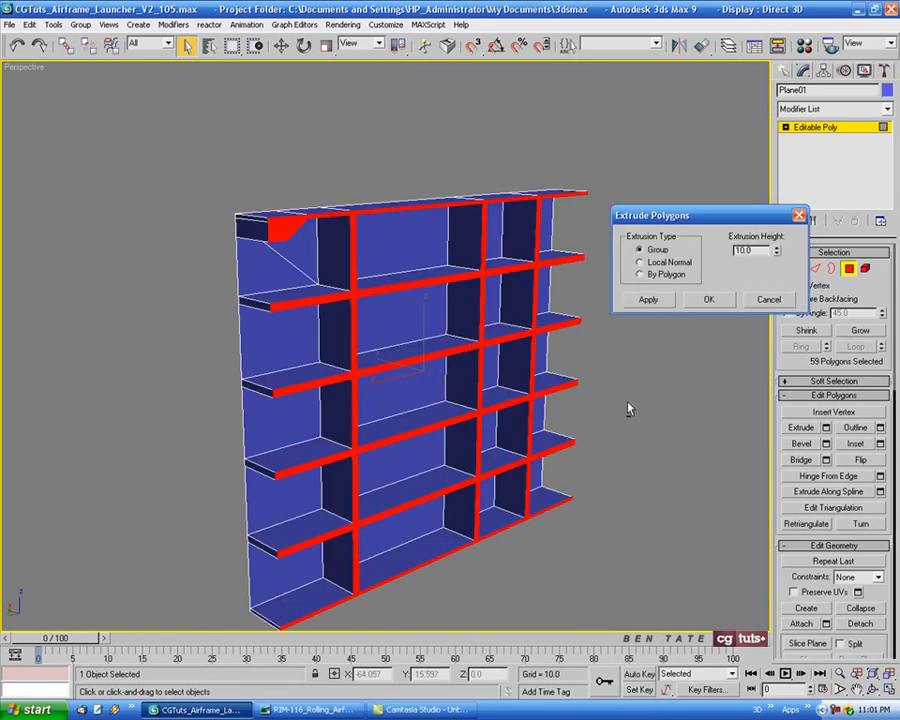
{"action": "middle_click_drag", "start_coordinate": [628, 408], "coordinate": [585, 432], "text": "alt"}
{"action": "right_click", "coordinate": [585, 432]}
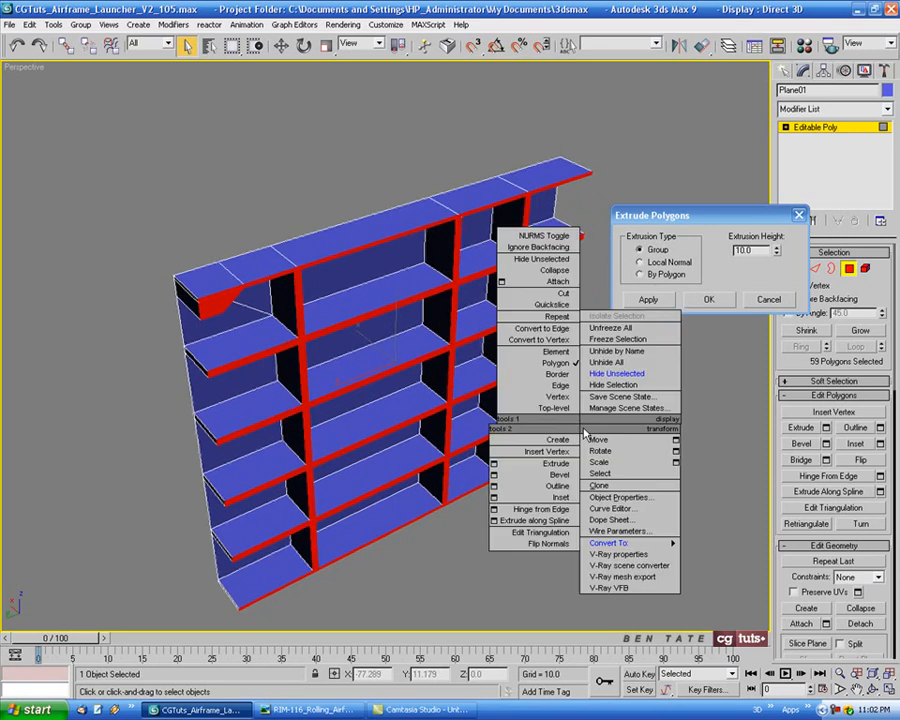
{"action": "left_click", "coordinate": [605, 362]}
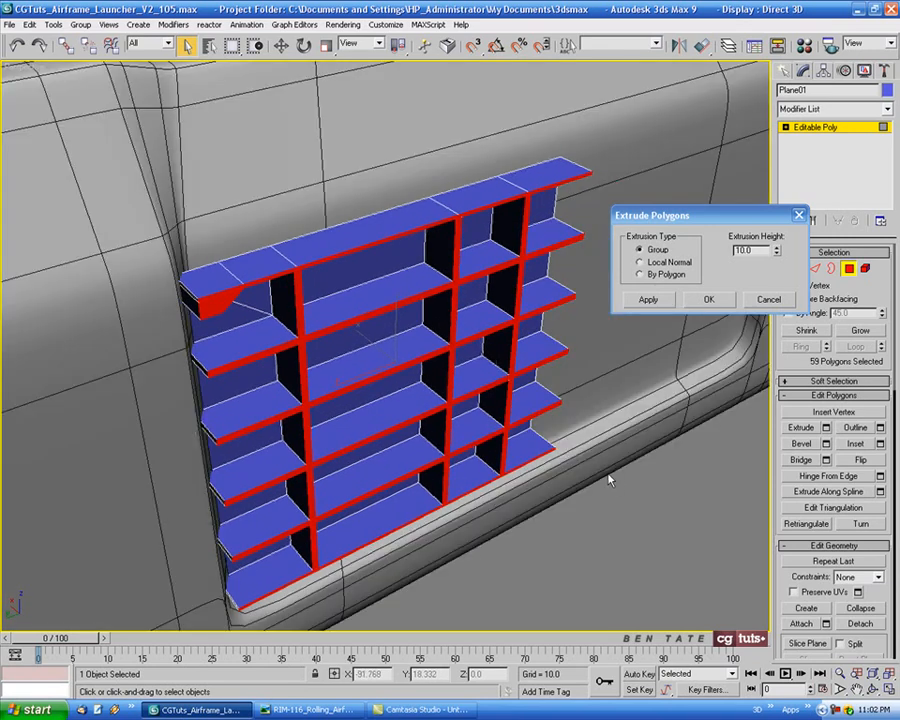
Set the extrusion height of the ribs and gusset to 4.0 and accept the extrusion
{"action": "middle_click_drag", "start_coordinate": [610, 481], "coordinate": [580, 468], "text": "alt"}
{"action": "left_click_drag", "start_coordinate": [778, 256], "coordinate": [776, 292]}
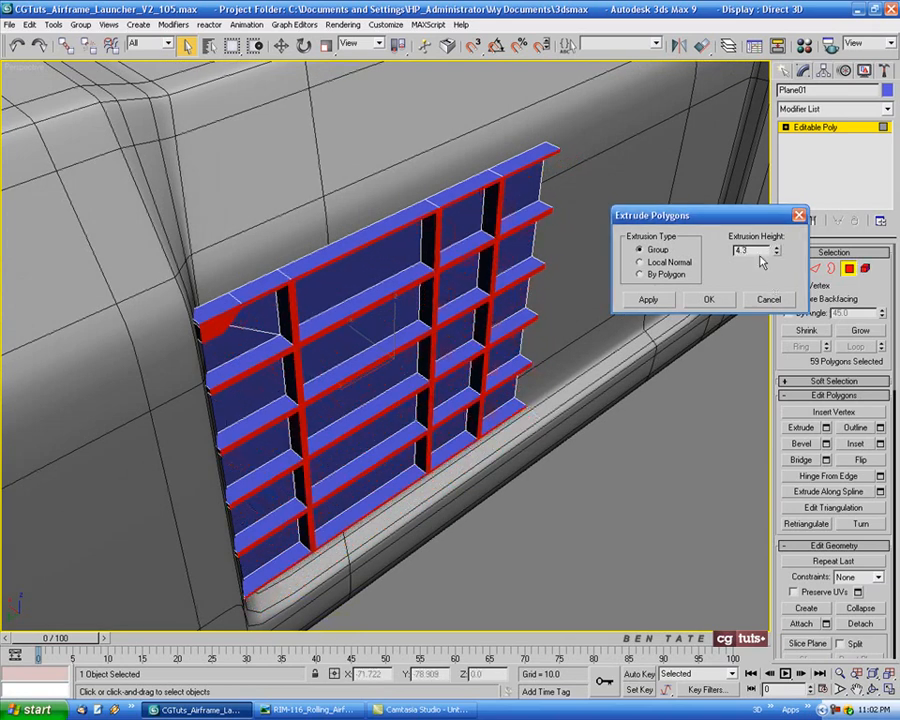
{"action": "key", "text": "Return"}
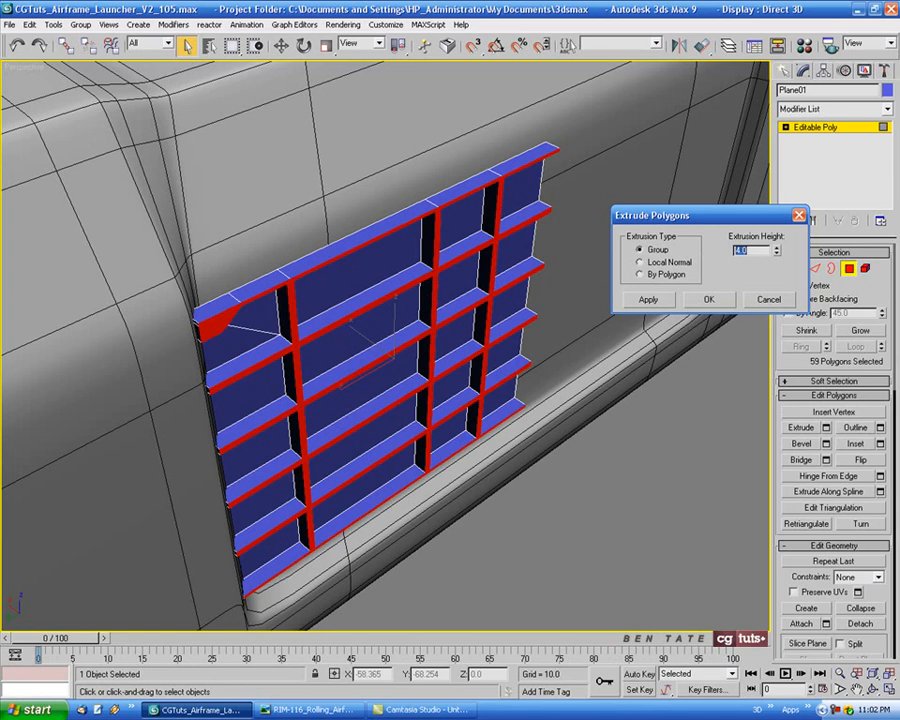
{"action": "left_click", "coordinate": [708, 299]}
Select all cell polygons between the ribs in the Left view, including both parts of the gusset cell, and delete them
{"action": "middle_click_drag", "start_coordinate": [626, 326], "coordinate": [609, 281], "text": "alt"}
{"action": "key", "text": "alt+w"}
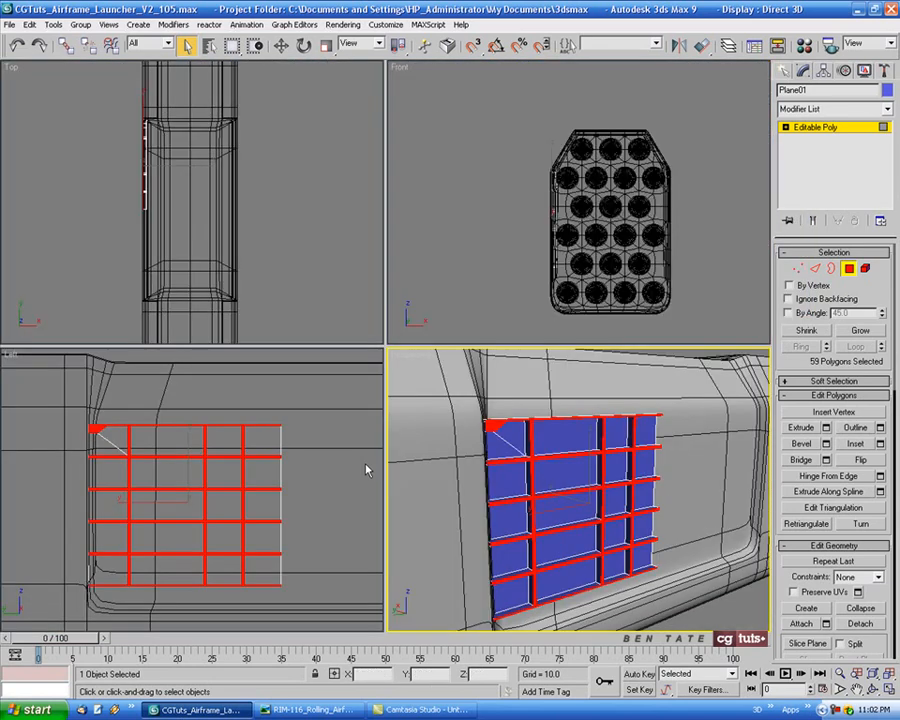
{"action": "key", "text": "alt+w"}
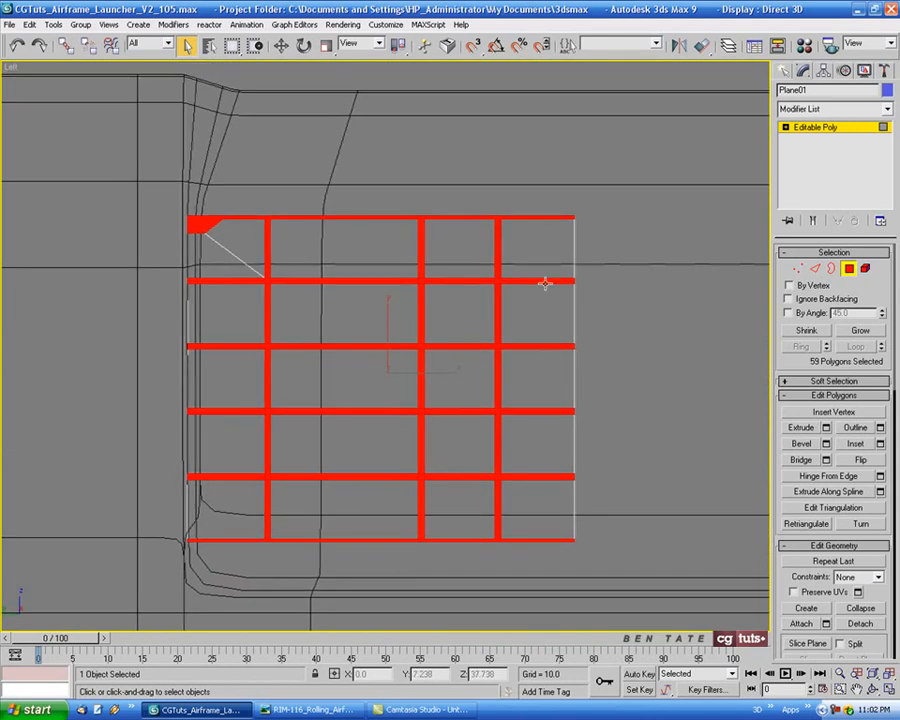
{"action": "left_click", "coordinate": [538, 258]}
{"action": "left_click", "coordinate": [458, 250], "text": "ctrl"}
{"action": "left_click", "coordinate": [340, 250], "text": "ctrl"}
{"action": "left_click", "coordinate": [225, 250], "text": "ctrl"}
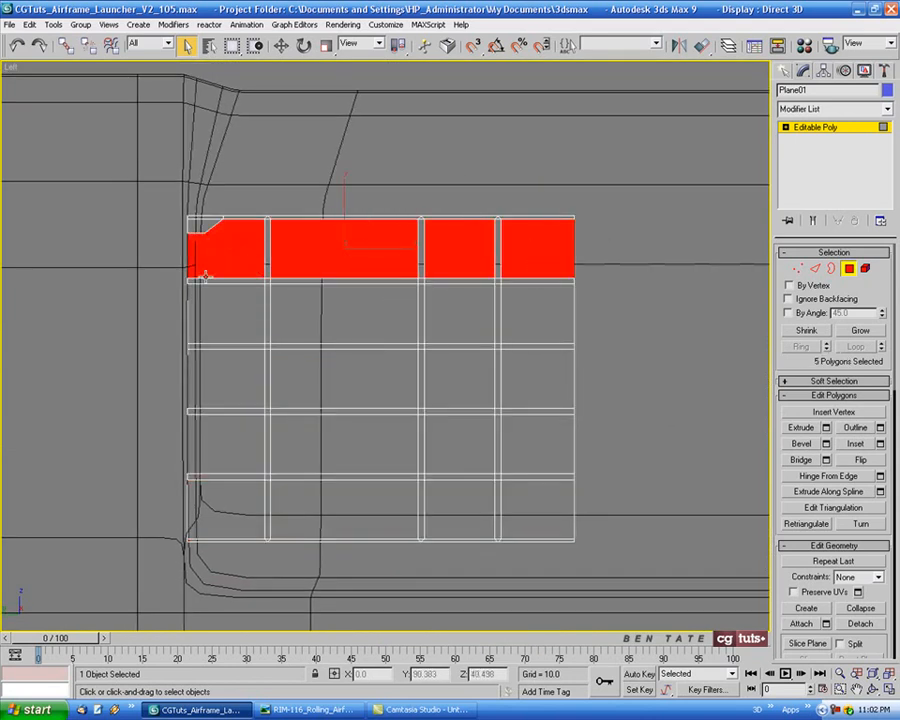
{"action": "left_click", "coordinate": [225, 312], "text": "ctrl"}
{"action": "left_click", "coordinate": [328, 316], "text": "ctrl"}
{"action": "left_click", "coordinate": [458, 314], "text": "ctrl"}
{"action": "left_click", "coordinate": [535, 314], "text": "ctrl"}
{"action": "left_click", "coordinate": [535, 378], "text": "ctrl"}
{"action": "left_click", "coordinate": [458, 378], "text": "ctrl"}
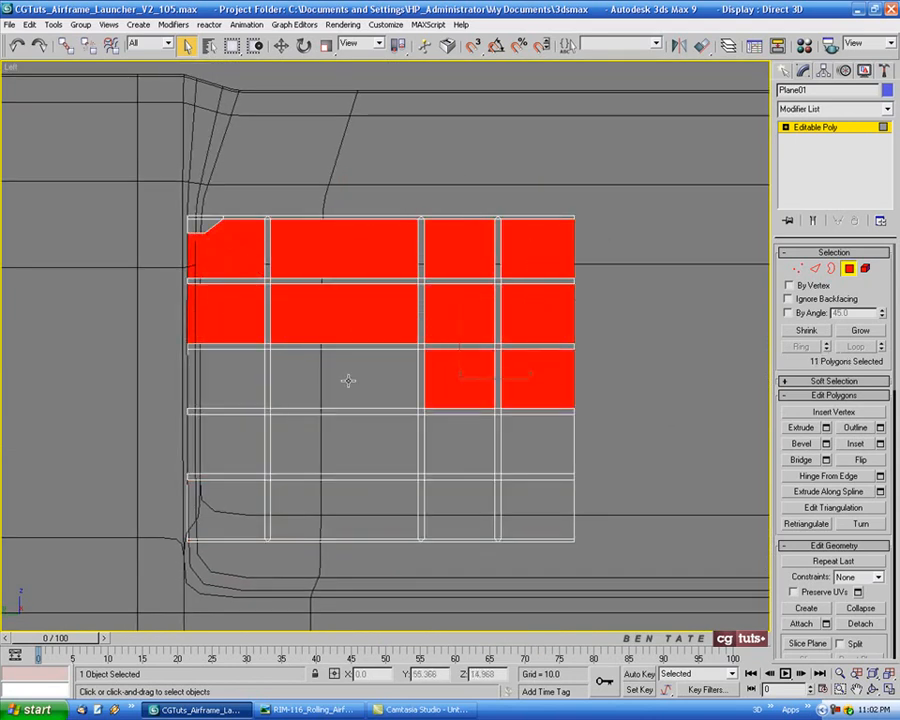
{"action": "left_click", "coordinate": [340, 378], "text": "ctrl"}
{"action": "left_click", "coordinate": [222, 380], "text": "ctrl"}
{"action": "left_click", "coordinate": [225, 440], "text": "ctrl"}
{"action": "left_click", "coordinate": [327, 438], "text": "ctrl"}
{"action": "left_click", "coordinate": [474, 440], "text": "ctrl"}
{"action": "left_click", "coordinate": [537, 440], "text": "ctrl"}
{"action": "left_click", "coordinate": [538, 488], "text": "ctrl"}
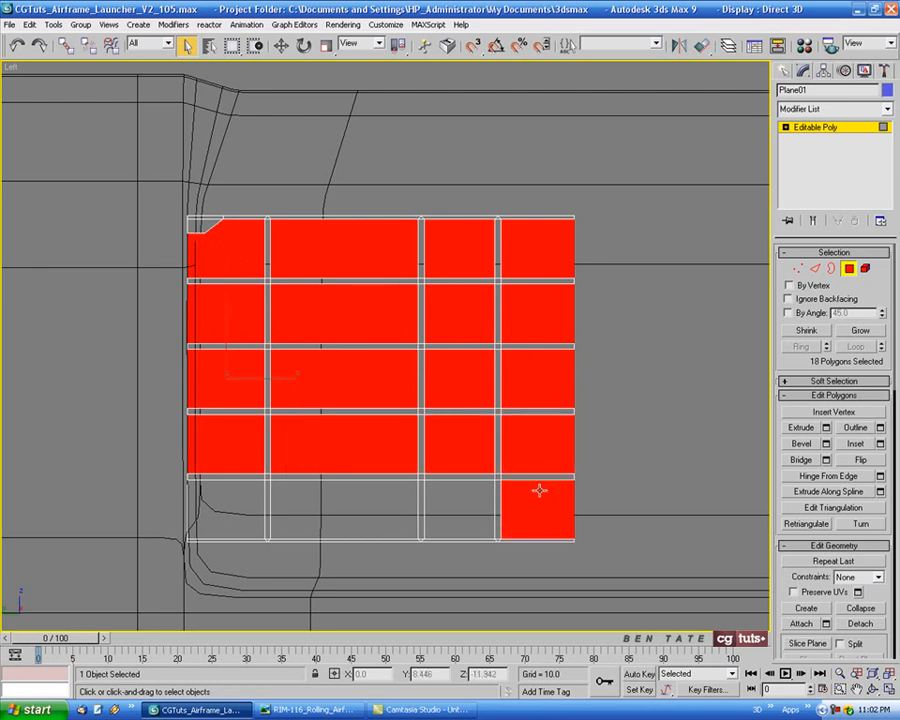
{"action": "left_click", "coordinate": [460, 506], "text": "ctrl"}
{"action": "left_click", "coordinate": [345, 508], "text": "ctrl"}
{"action": "left_click", "coordinate": [262, 508], "text": "ctrl"}
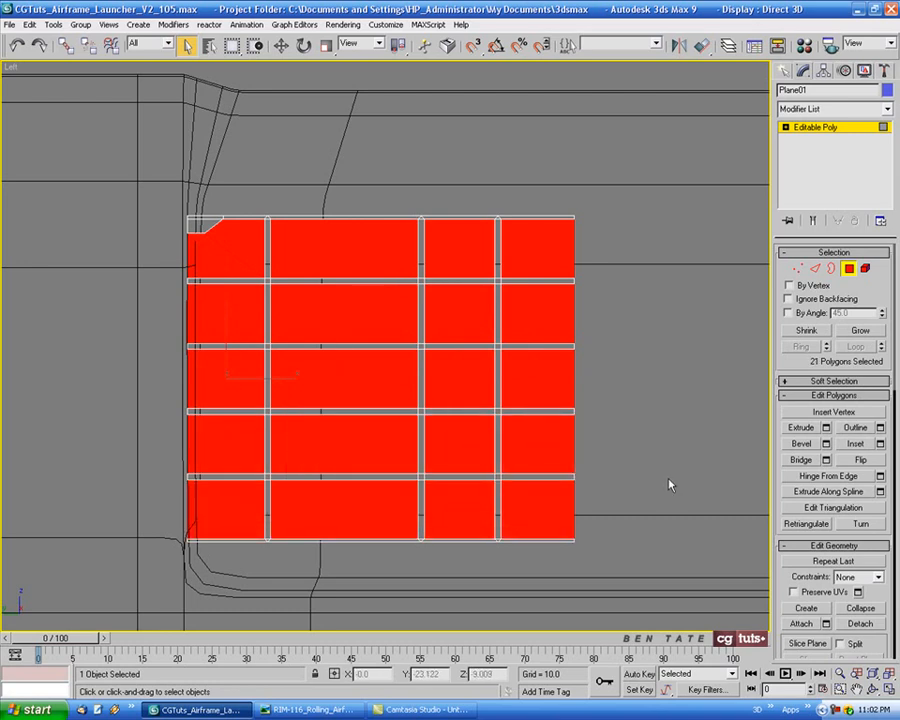
{"action": "key", "text": "Delete"}
{"action": "key", "text": "alt+w"}
{"action": "right_click", "coordinate": [590, 464]}
{"action": "key", "text": "alt+w"}
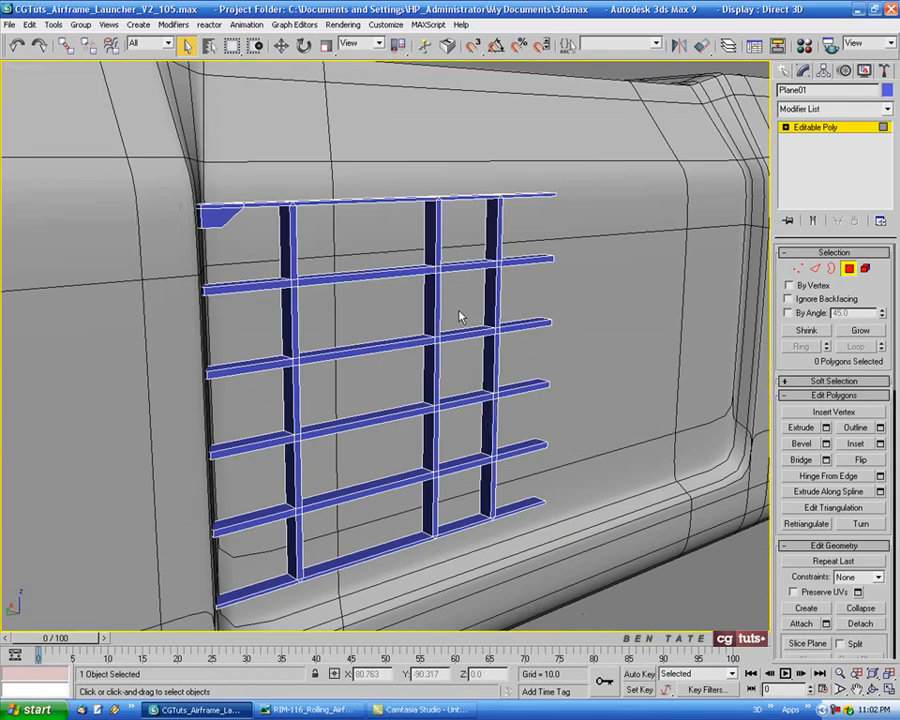
{"action": "middle_click_drag", "start_coordinate": [590, 464], "coordinate": [536, 467], "text": "alt"}
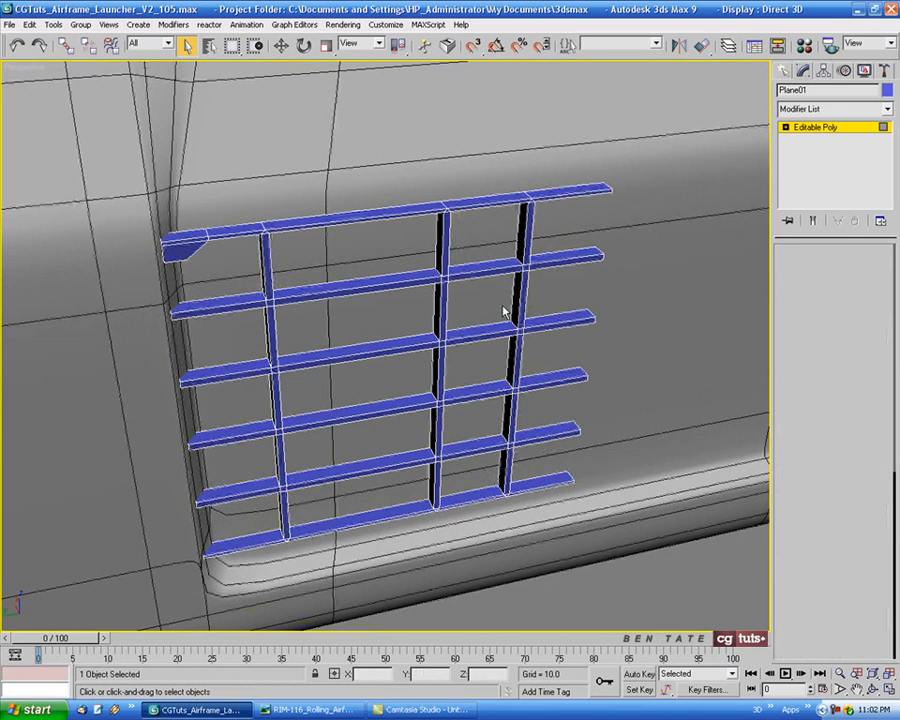
Select the grid's outer-face vertices in the Top view, from the vertical rib nearest the gusset to the far rib ends, excluding the gusset end
{"action": "key", "text": "1"}
{"action": "key", "text": "alt+w"}
{"action": "right_click", "coordinate": [245, 227]}
{"action": "key", "text": "alt+w"}
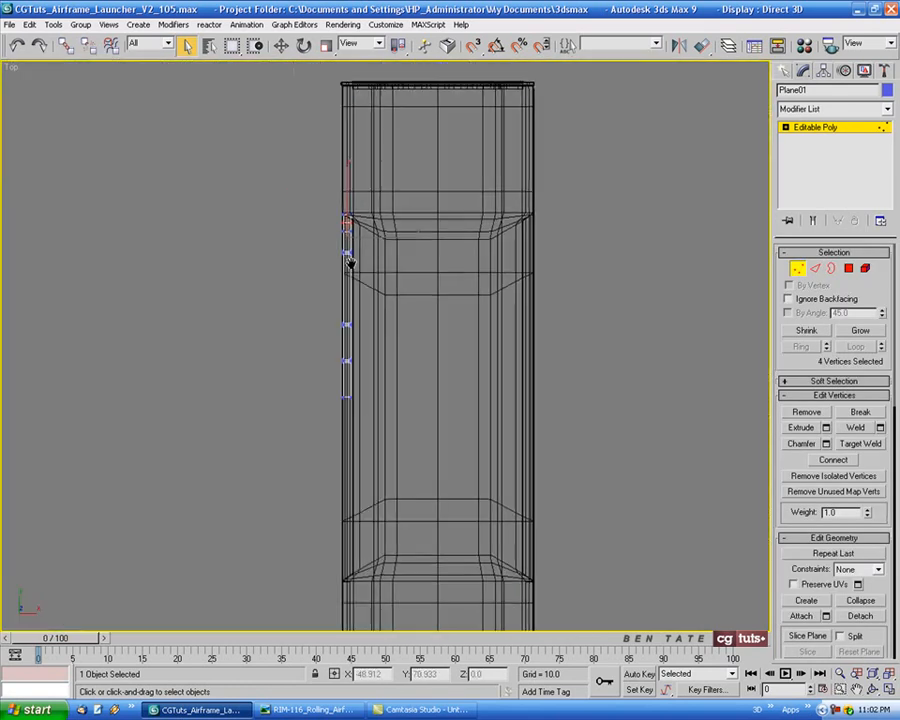
{"action": "scroll", "coordinate": [375, 307], "scroll_direction": "up", "scroll_amount": 5}
{"action": "middle_click_drag", "start_coordinate": [375, 307], "coordinate": [430, 290]}
{"action": "middle_click_drag", "start_coordinate": [507, 160], "coordinate": [488, 167]}
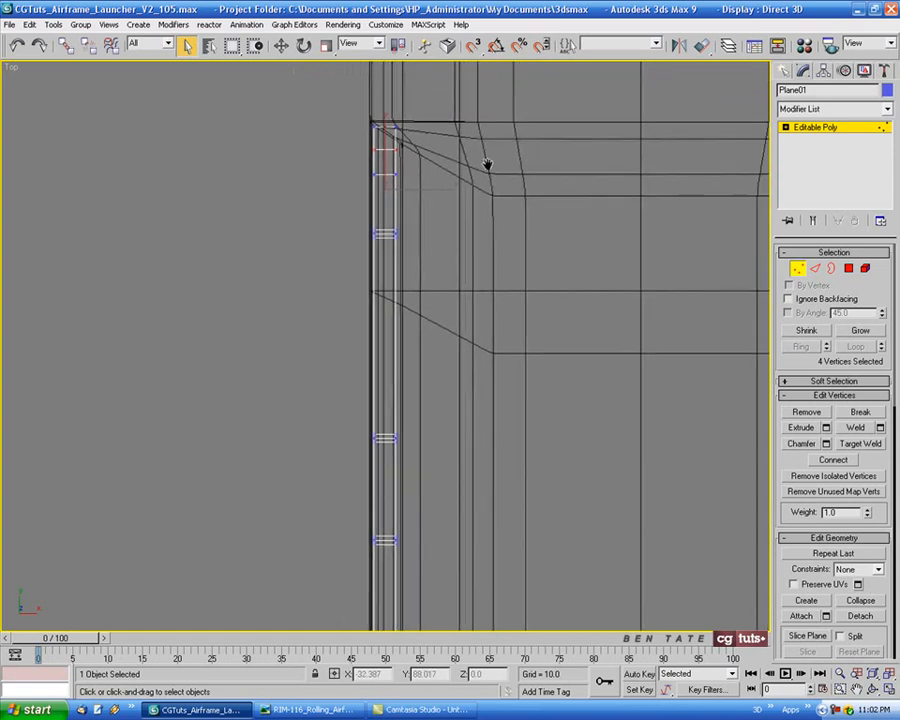
{"action": "key", "text": "alt+w"}
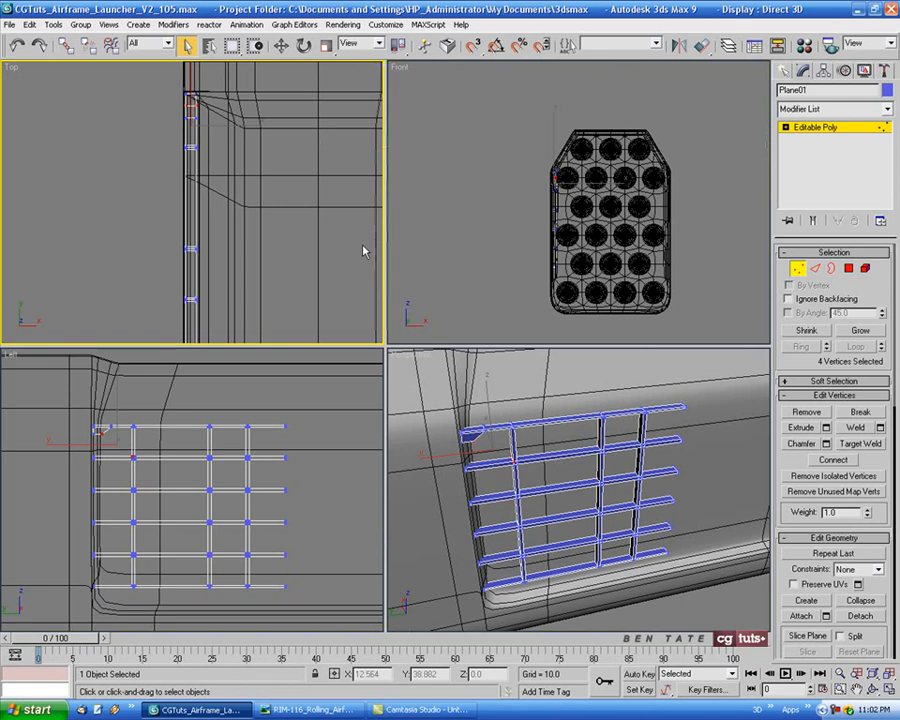
{"action": "key", "text": "alt+w"}
{"action": "middle_click_drag", "start_coordinate": [440, 262], "coordinate": [409, 261]}
{"action": "middle_click_drag", "start_coordinate": [280, 222], "coordinate": [320, 222]}
{"action": "scroll", "coordinate": [302, 152], "scroll_direction": "down", "scroll_amount": 2}
{"action": "left_click_drag", "start_coordinate": [321, 215], "coordinate": [350, 470]}
Check the vertex selection in the Perspective view and move the selected vertices outward along X to about -54.55
{"action": "key", "text": "alt+w"}
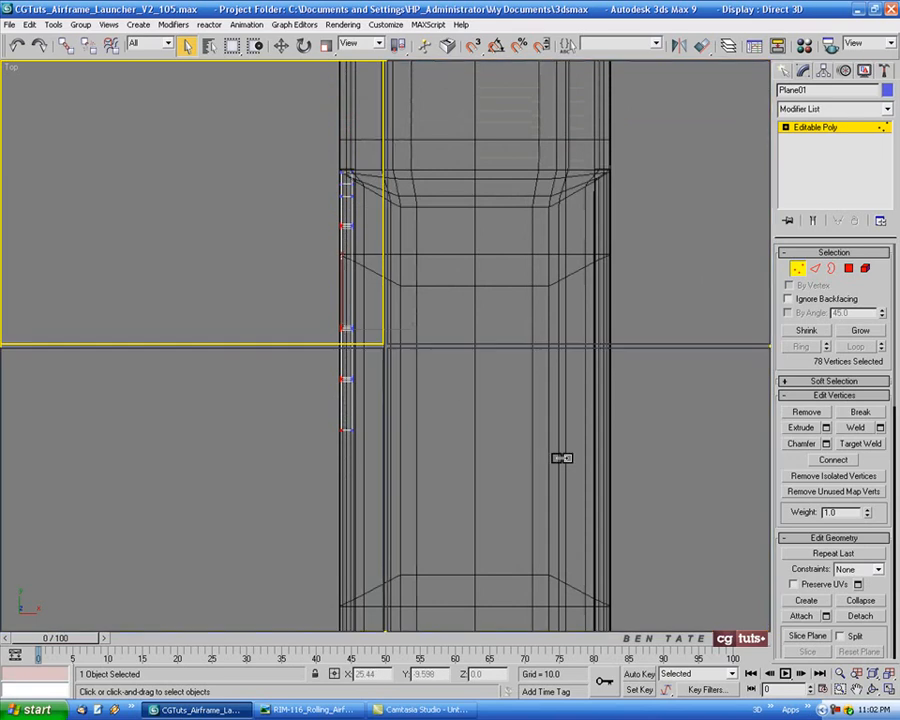
{"action": "right_click", "coordinate": [569, 472]}
{"action": "key", "text": "alt+w"}
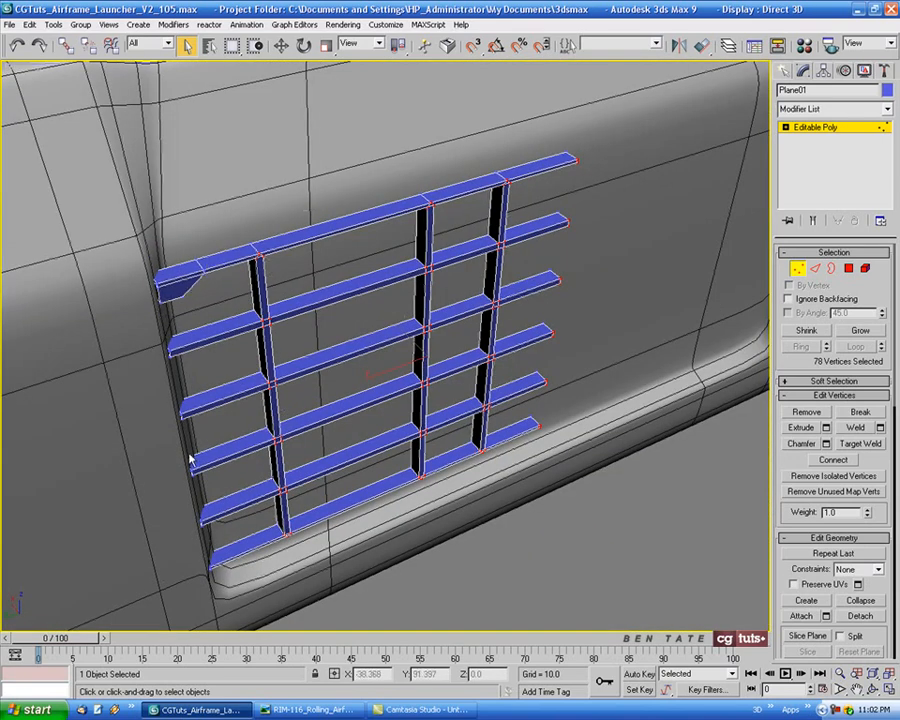
{"action": "key", "text": "F3"}
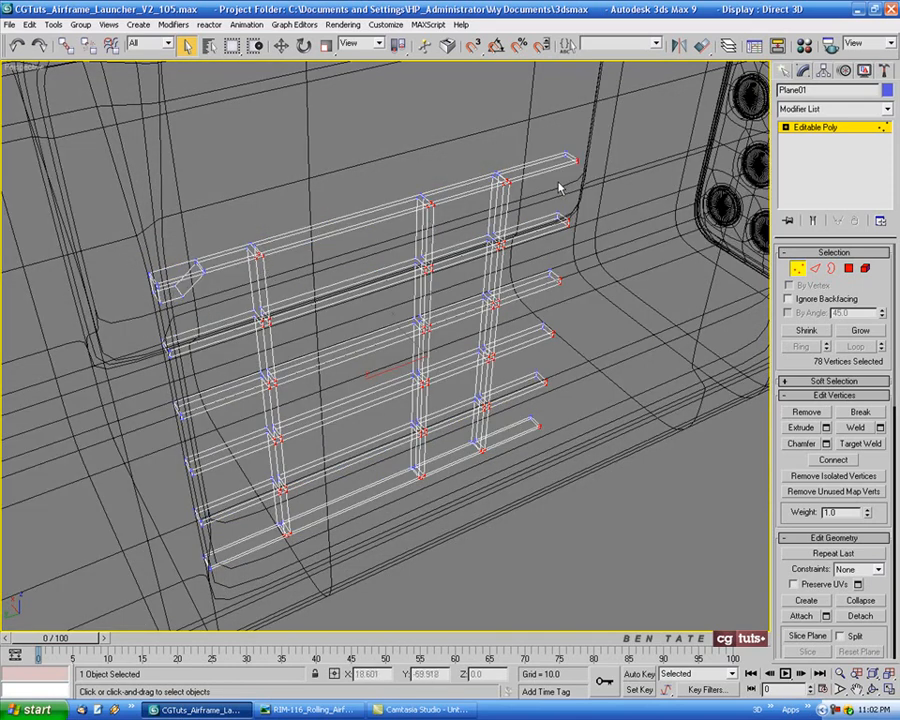
{"action": "key", "text": "F3"}
{"action": "key", "text": "alt+w"}
{"action": "right_click", "coordinate": [197, 227]}
{"action": "key", "text": "alt+w"}
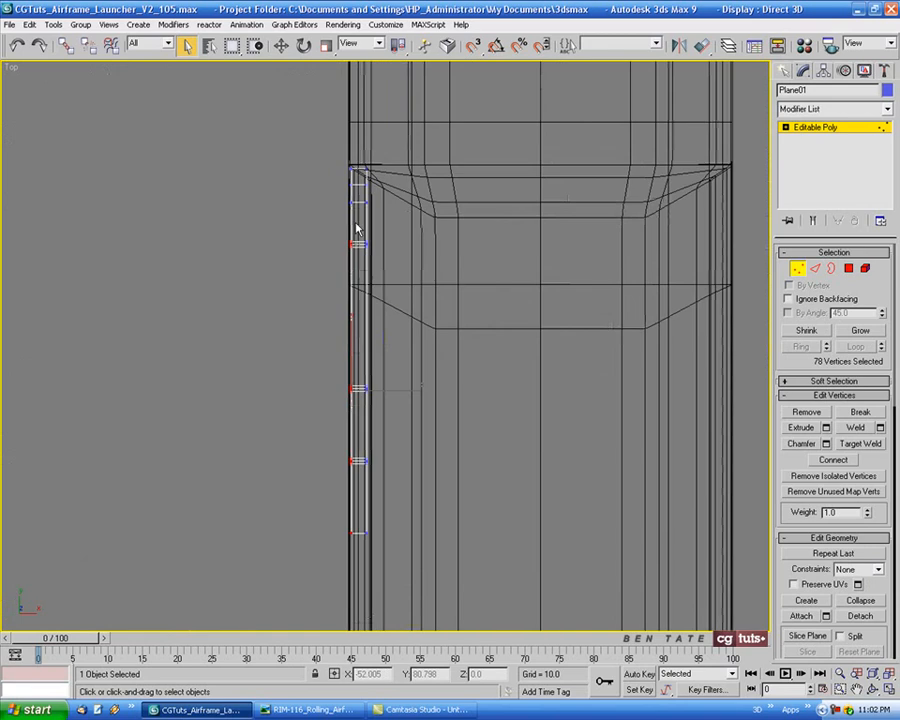
{"action": "middle_click_drag", "start_coordinate": [365, 236], "coordinate": [348, 226]}
{"action": "left_click", "coordinate": [281, 46]}
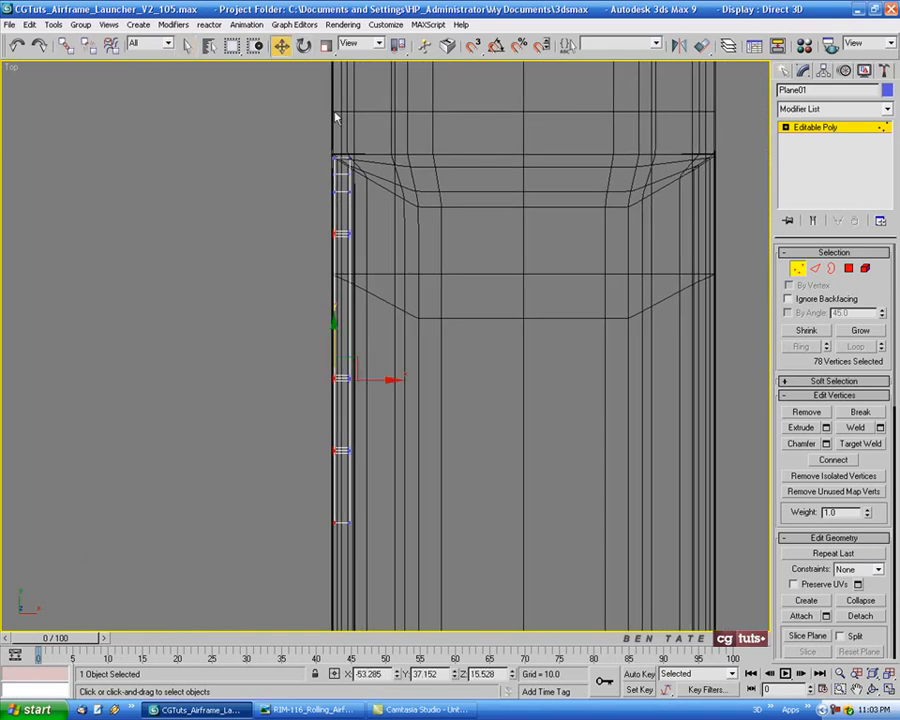
{"action": "middle_click_drag", "start_coordinate": [400, 187], "coordinate": [401, 207]}
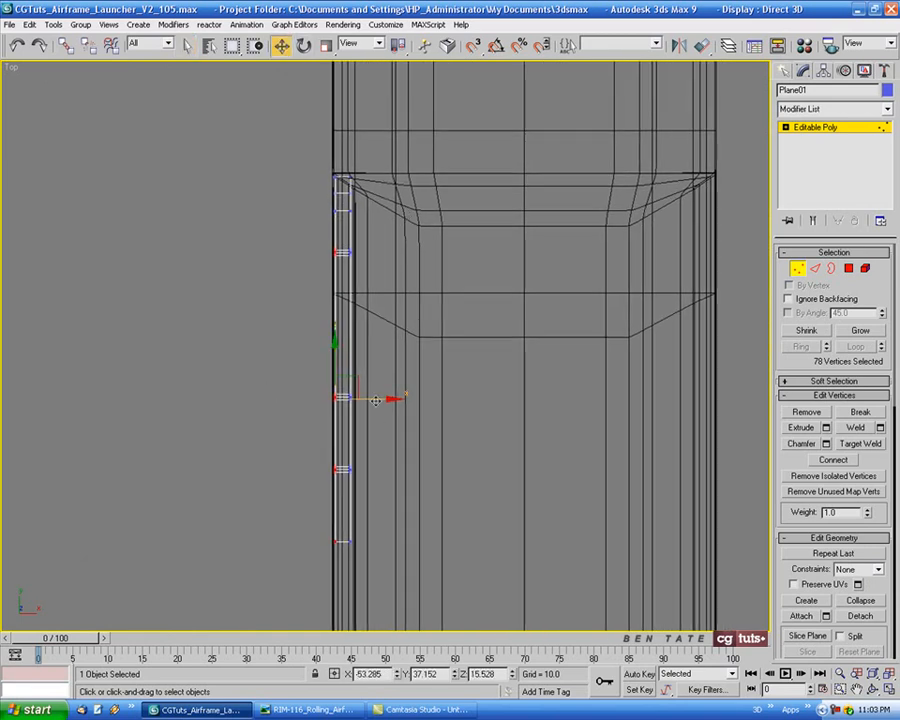
{"action": "left_click_drag", "start_coordinate": [376, 399], "coordinate": [370, 399]}
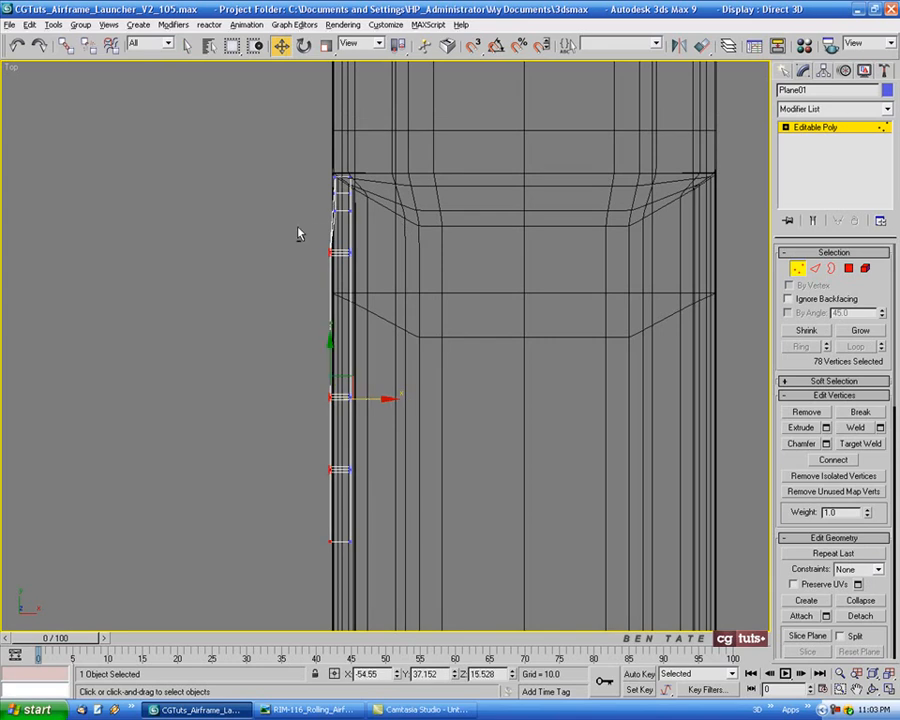
Move the outer vertices of the last two vertical ribs and far ends to X -55.978, and the final rib and ends to -56.875
{"action": "left_click_drag", "start_coordinate": [363, 272], "coordinate": [363, 272], "text": "alt"}
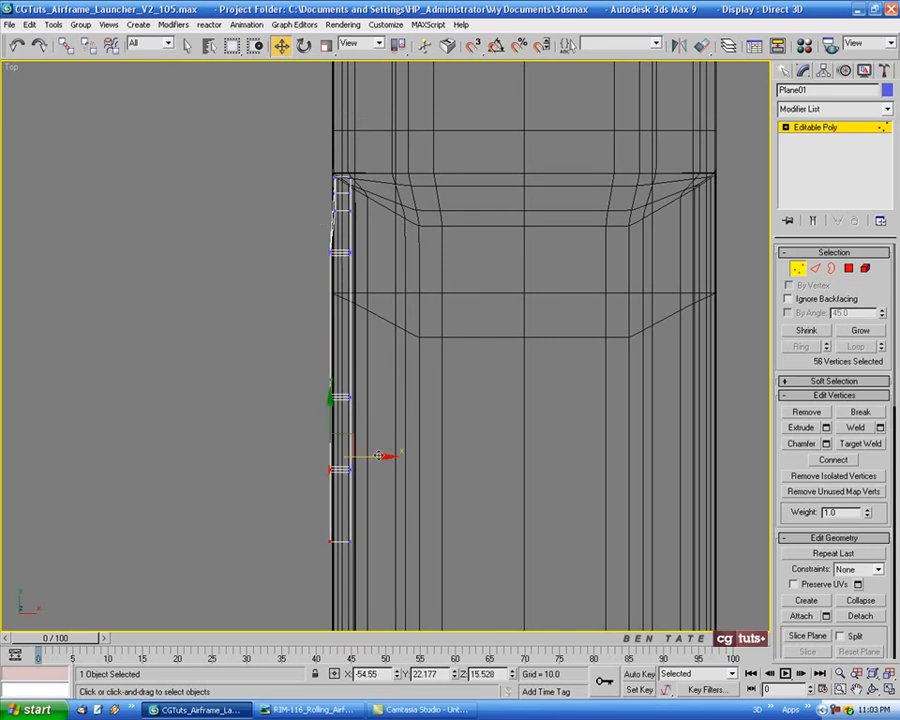
{"action": "left_click_drag", "start_coordinate": [378, 456], "coordinate": [370, 456]}
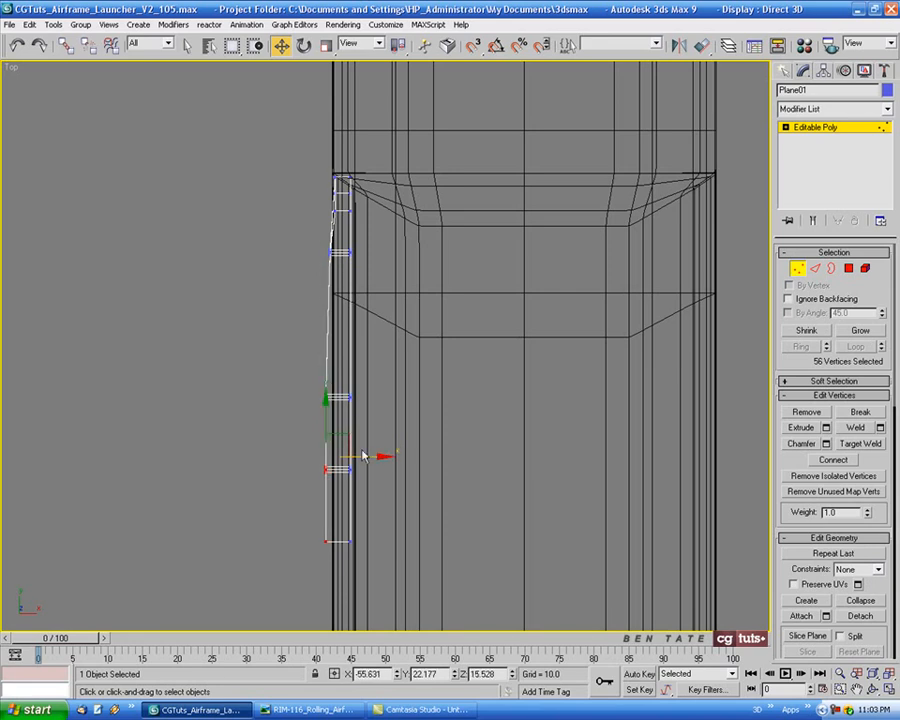
{"action": "left_click_drag", "start_coordinate": [359, 456], "coordinate": [343, 431]}
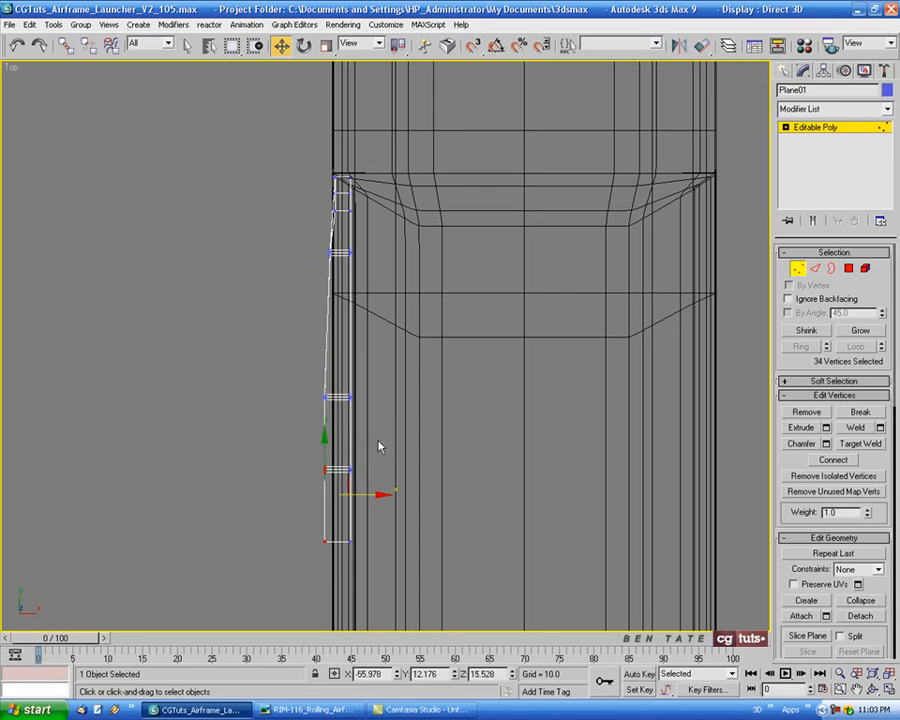
{"action": "left_click_drag", "start_coordinate": [364, 494], "coordinate": [363, 496]}
{"action": "key", "text": "alt+w"}
{"action": "right_click", "coordinate": [585, 526]}
{"action": "key", "text": "alt+w"}
{"action": "middle_click_drag", "start_coordinate": [585, 526], "coordinate": [416, 496], "text": "alt"}
{"action": "key", "text": "alt+w"}
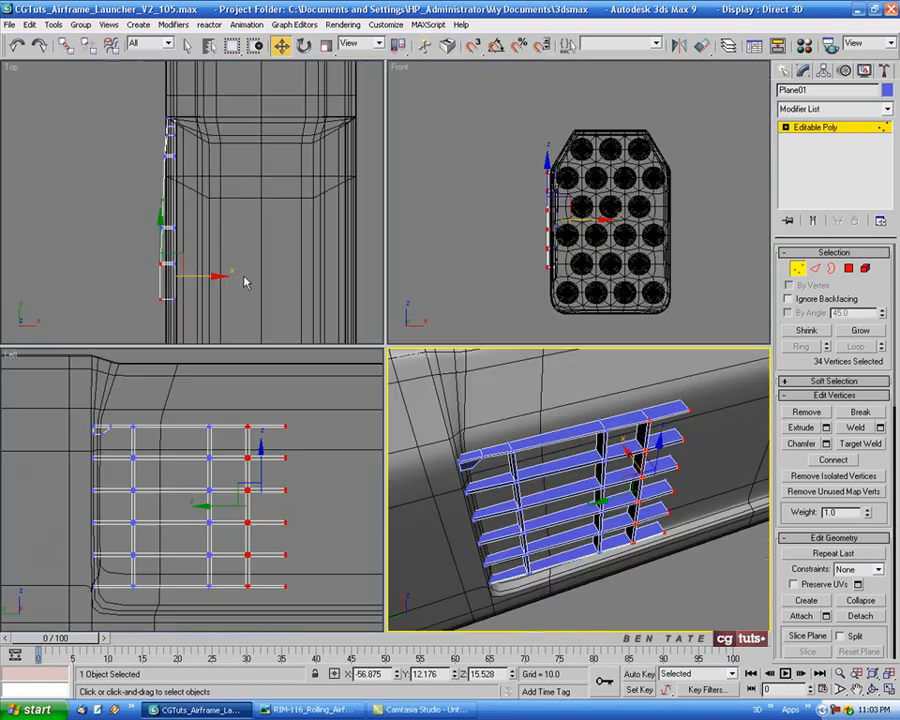
Select the outer-face vertices of the vertical rib nearest the gusset in the Top view and move them inward along X to smooth the bulge
{"action": "middle_click", "coordinate": [245, 281]}
{"action": "key", "text": "alt+w"}
{"action": "scroll", "coordinate": [406, 262], "scroll_direction": "up", "scroll_amount": 2}
{"action": "middle_click_drag", "start_coordinate": [406, 264], "coordinate": [416, 201]}
{"action": "scroll", "coordinate": [416, 201], "scroll_direction": "down", "scroll_amount": 2}
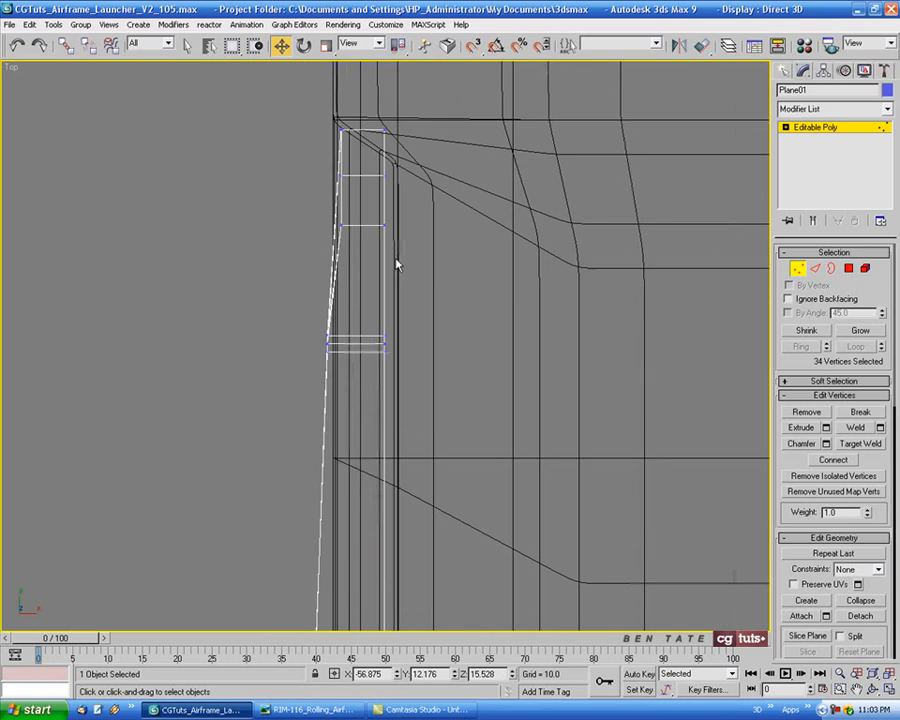
{"action": "left_click_drag", "start_coordinate": [311, 312], "coordinate": [368, 346]}
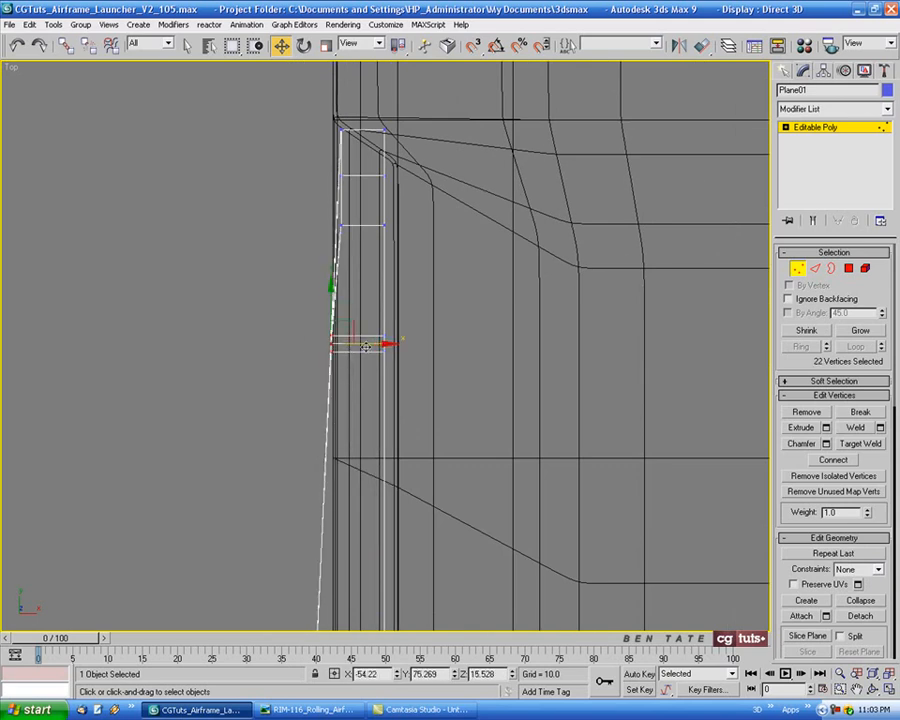
{"action": "scroll", "coordinate": [436, 394], "scroll_direction": "down", "scroll_amount": 2}
{"action": "middle_click_drag", "start_coordinate": [436, 394], "coordinate": [440, 244]}
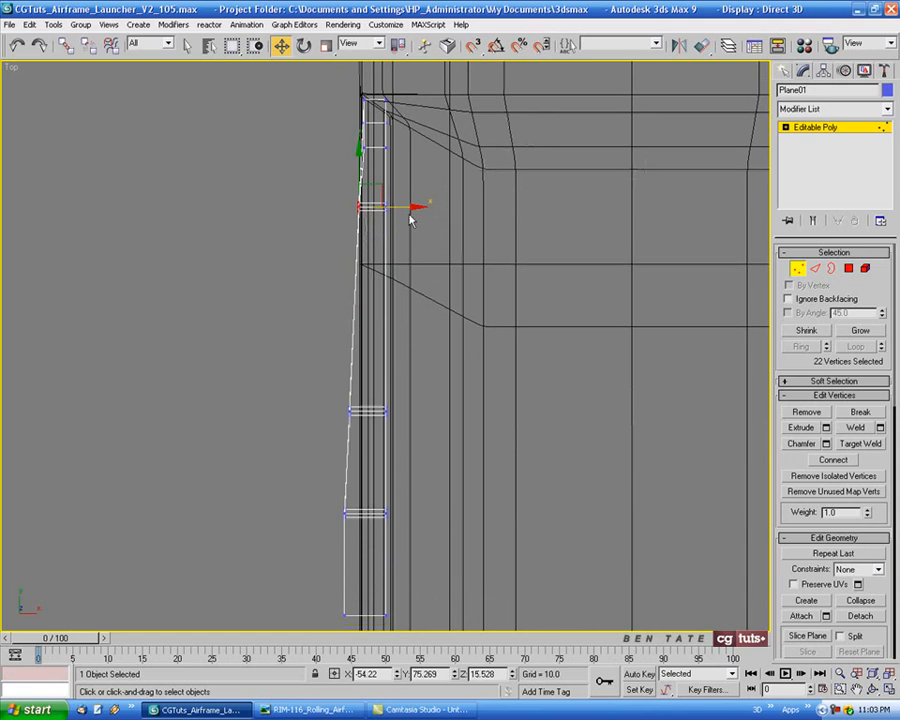
{"action": "left_click_drag", "start_coordinate": [400, 208], "coordinate": [401, 208]}
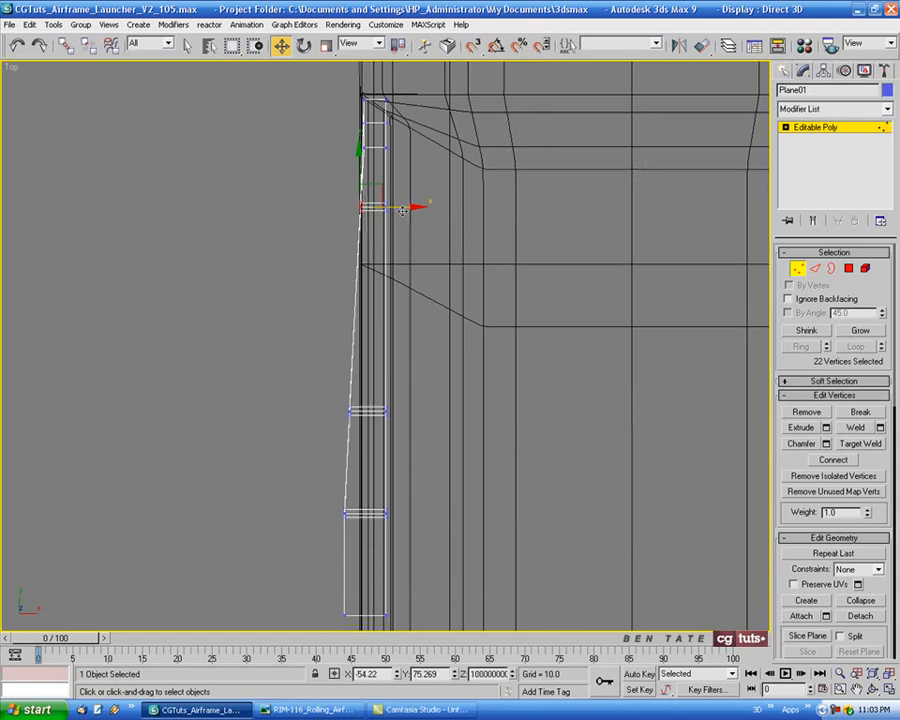
Select the six end-cap polygons at the far ends of the horizontal ribs with Ignore Backfacing enabled and delete them
{"action": "key", "text": "alt+w"}
{"action": "right_click", "coordinate": [529, 448]}
{"action": "key", "text": "alt+w"}
{"action": "middle_click_drag", "start_coordinate": [530, 446], "coordinate": [380, 352], "text": "alt"}
{"action": "left_click", "coordinate": [850, 270]}
{"action": "middle_click_drag", "start_coordinate": [543, 335], "coordinate": [501, 348]}
{"action": "left_click", "coordinate": [788, 300]}
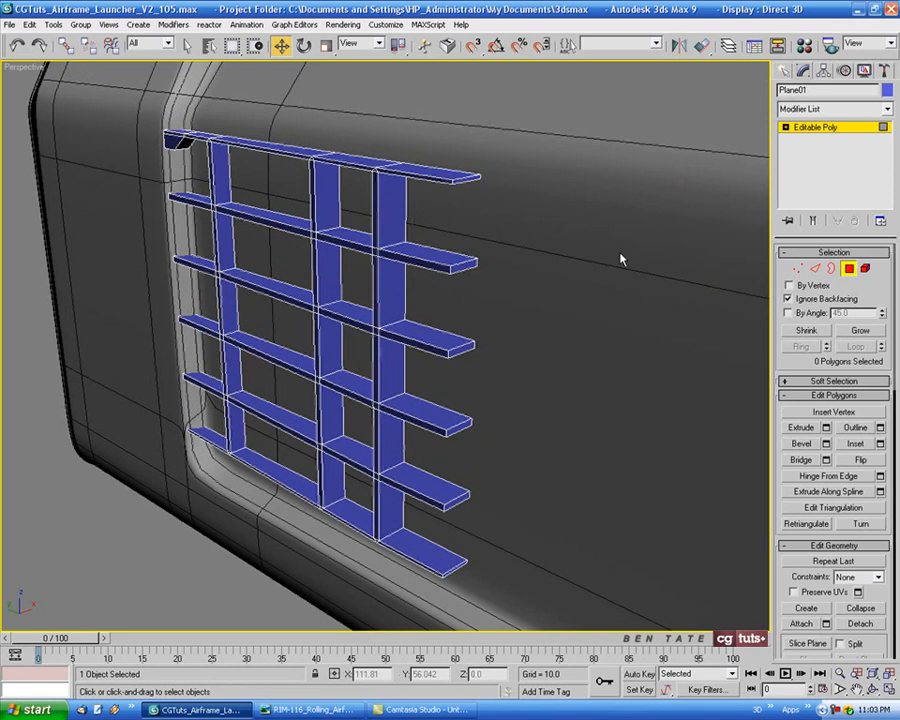
{"action": "left_click", "coordinate": [462, 180]}
{"action": "left_click", "coordinate": [462, 265], "text": "ctrl"}
{"action": "left_click", "coordinate": [462, 347], "text": "ctrl"}
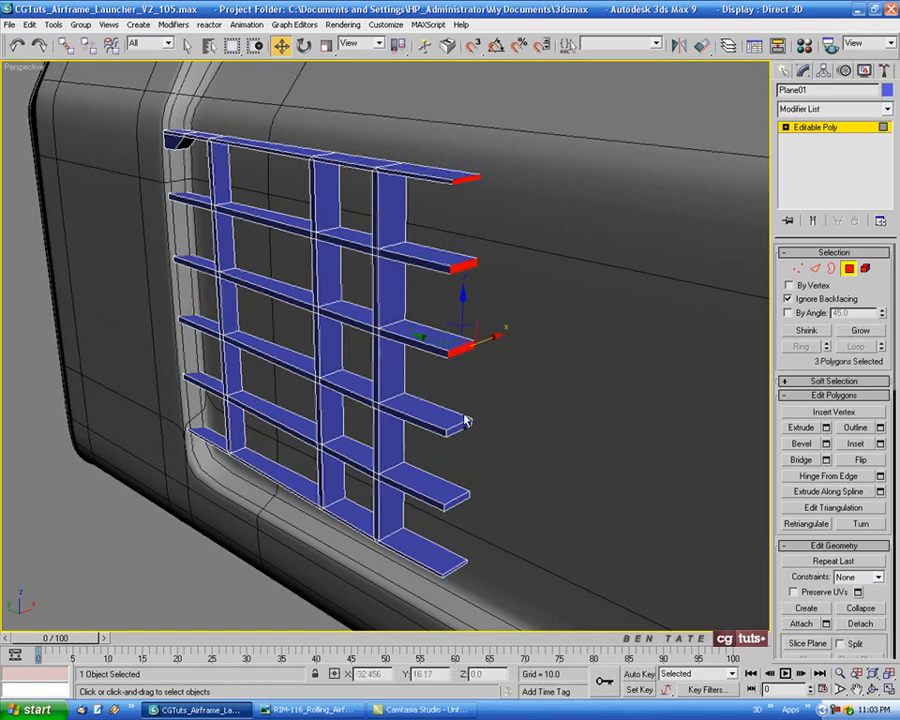
{"action": "left_click", "coordinate": [459, 426], "text": "ctrl"}
{"action": "left_click", "coordinate": [455, 500], "text": "ctrl"}
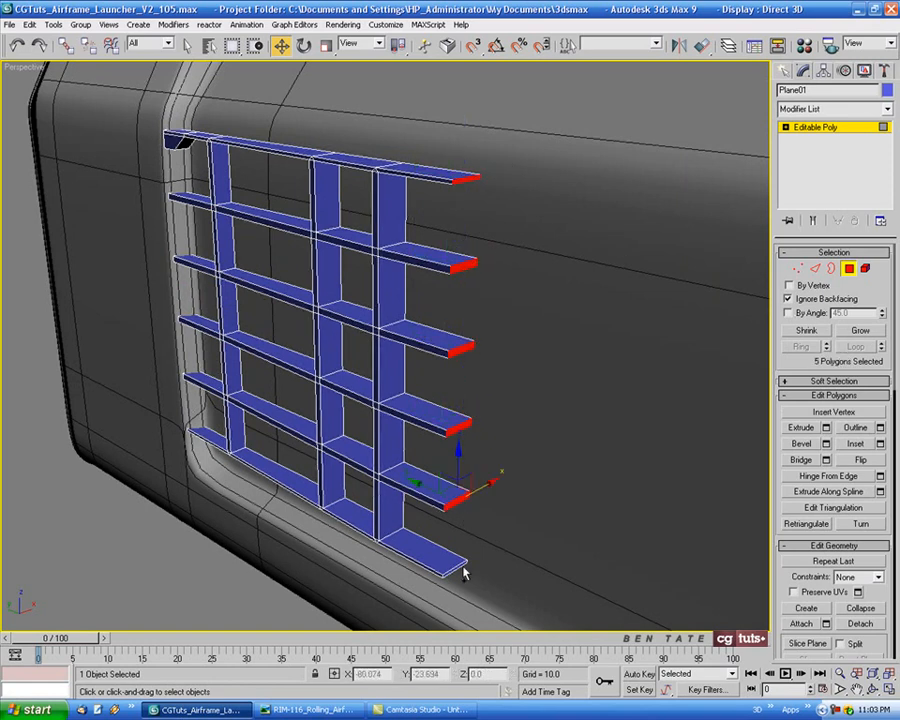
{"action": "left_click", "coordinate": [455, 568], "text": "ctrl"}
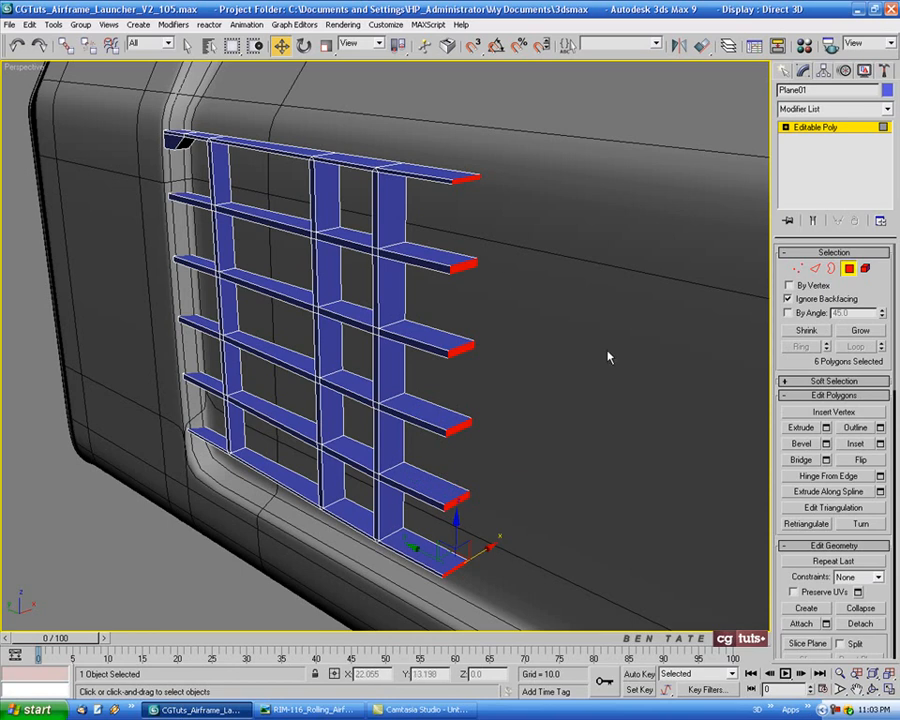
{"action": "key", "text": "Delete"}
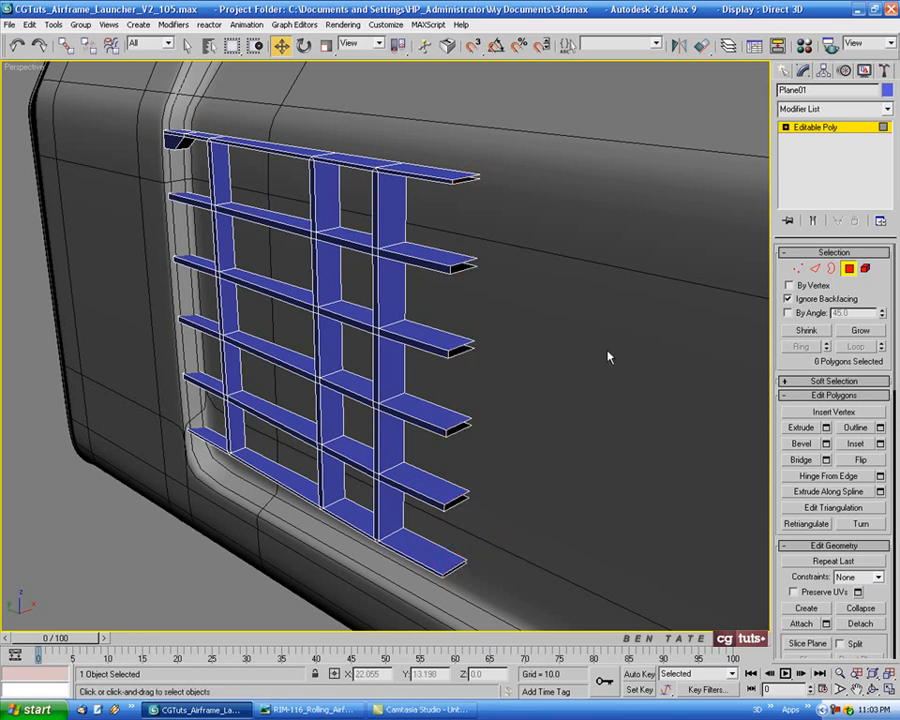
Mirror the half grid along X in the Left view as a Copy with an offset of 0.0
{"action": "left_click", "coordinate": [849, 270]}
{"action": "middle_click_drag", "start_coordinate": [590, 446], "coordinate": [560, 453]}
{"action": "key", "text": "alt+w"}
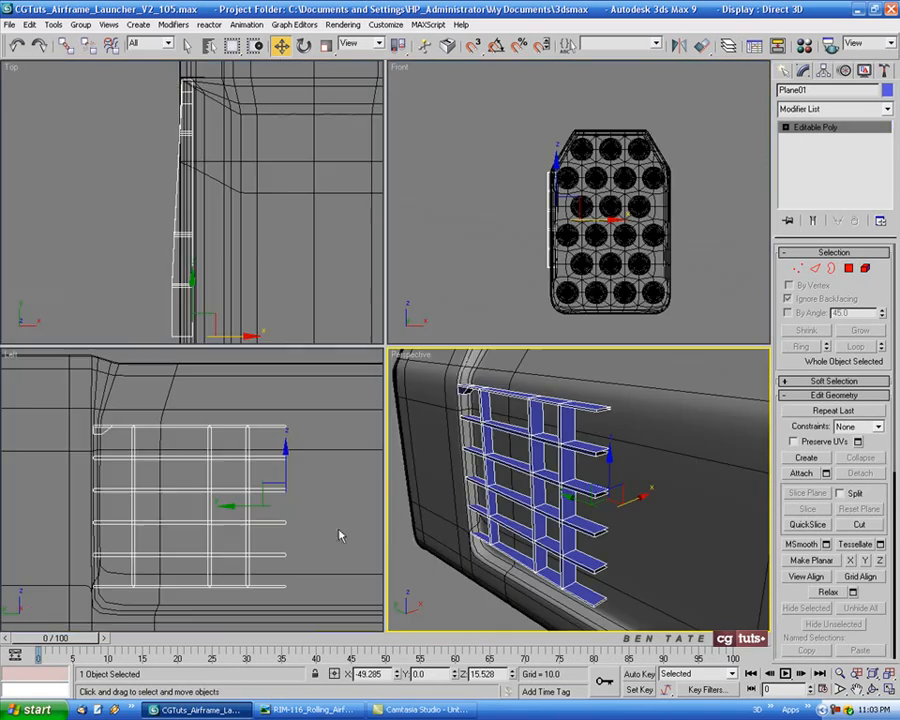
{"action": "right_click", "coordinate": [341, 530]}
{"action": "key", "text": "alt+w"}
{"action": "scroll", "coordinate": [415, 455], "scroll_direction": "down", "scroll_amount": 2}
{"action": "middle_click_drag", "start_coordinate": [494, 444], "coordinate": [389, 434]}
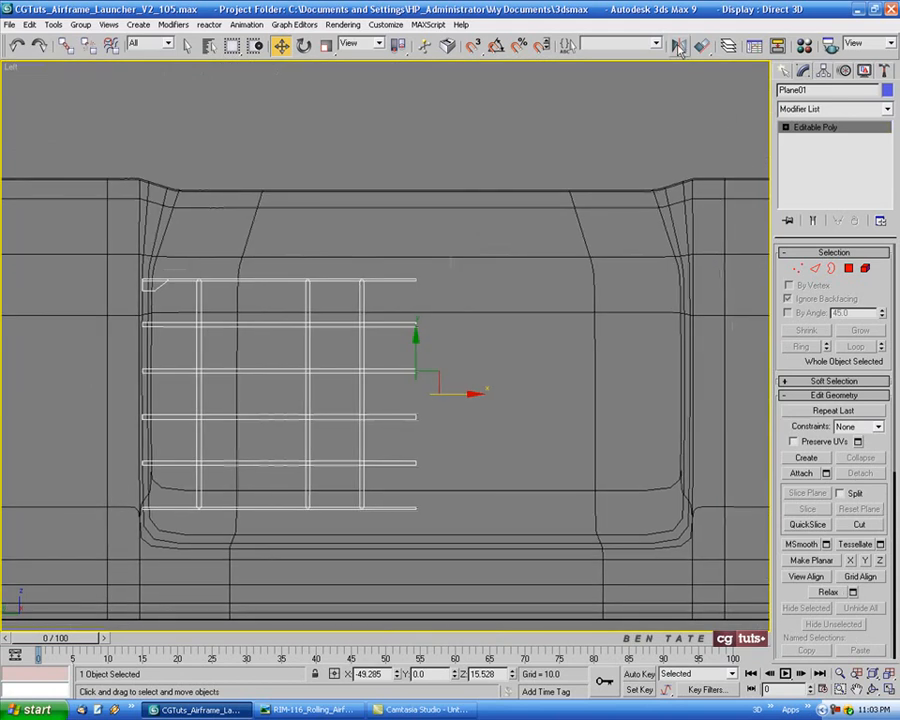
{"action": "left_click", "coordinate": [678, 46]}
{"action": "left_click", "coordinate": [421, 377]}
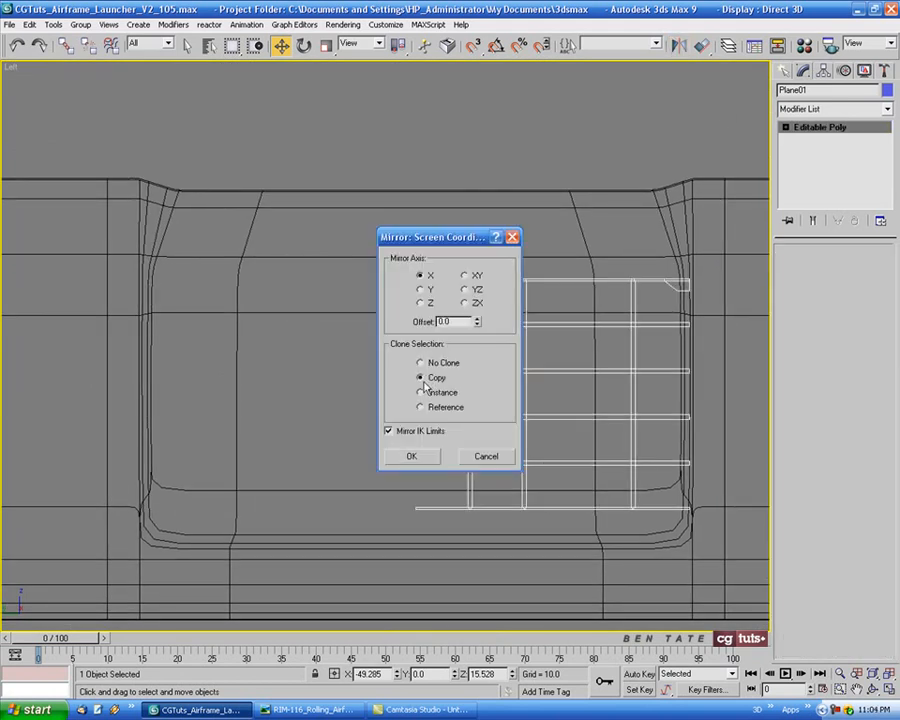
{"action": "left_click", "coordinate": [428, 458]}
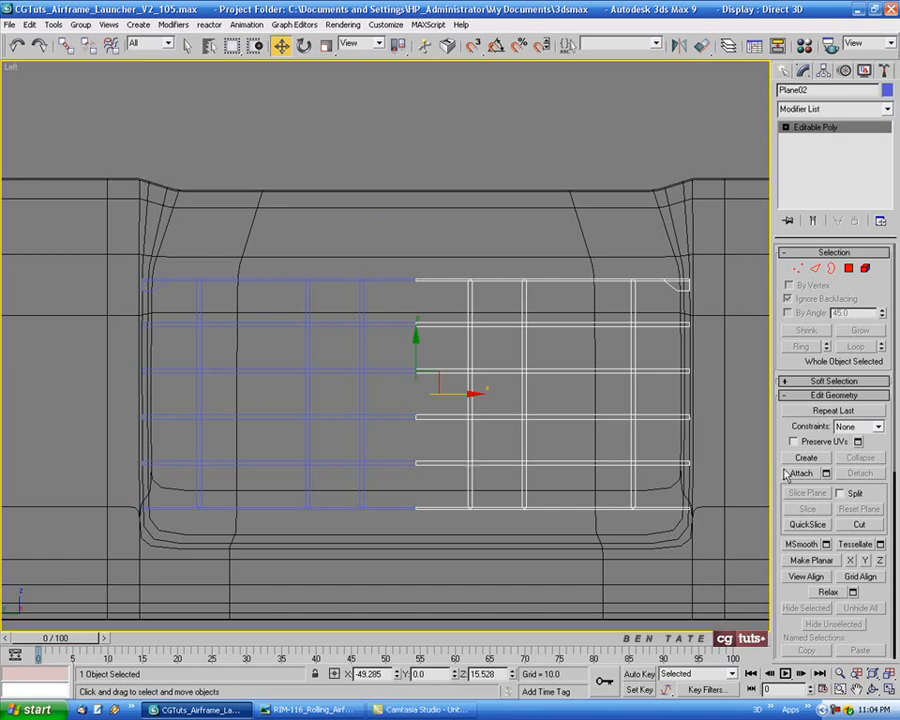
Attach the original half grid to its mirrored copy so both form one editable poly
{"action": "left_click", "coordinate": [794, 472]}
{"action": "left_click", "coordinate": [383, 374]}
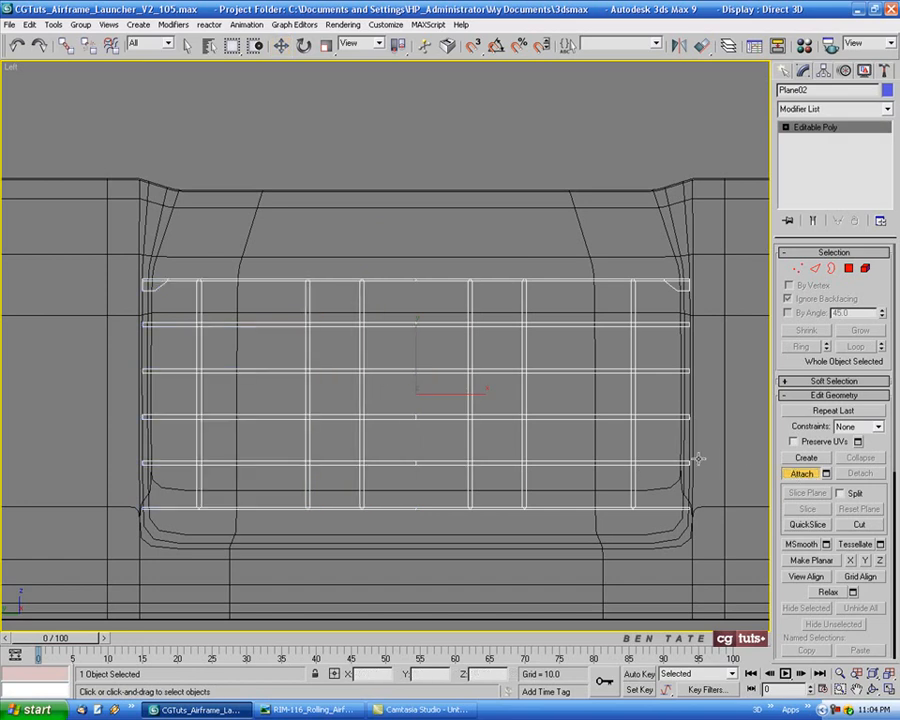
{"action": "left_click", "coordinate": [796, 476]}
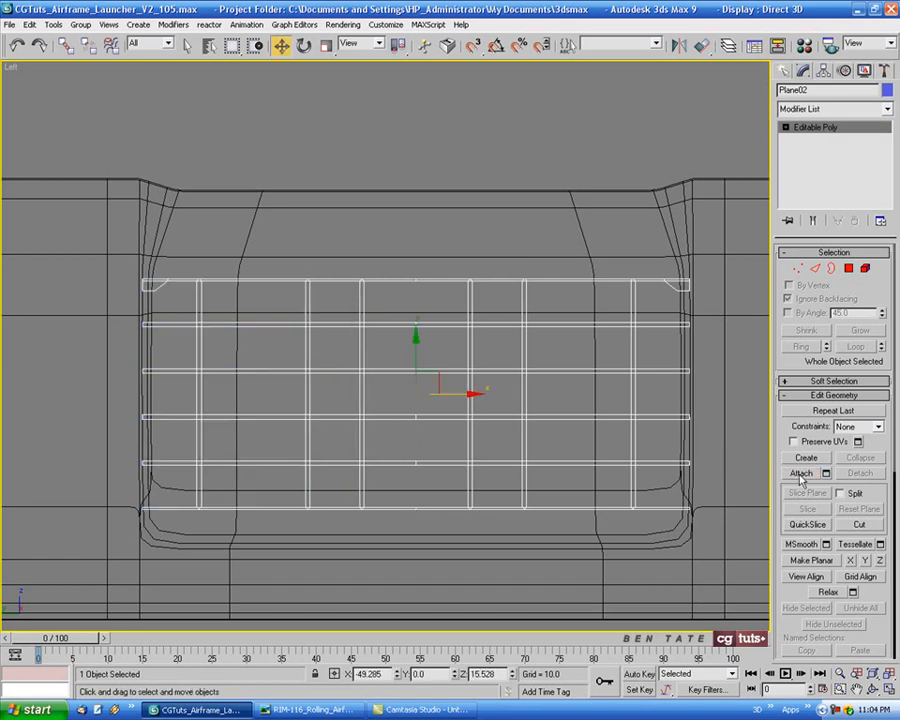
Select the vertices along the grid's center seam and weld them with a threshold of 0.1
{"action": "left_click", "coordinate": [797, 277]}
{"action": "left_click_drag", "start_coordinate": [442, 486], "coordinate": [441, 484]}
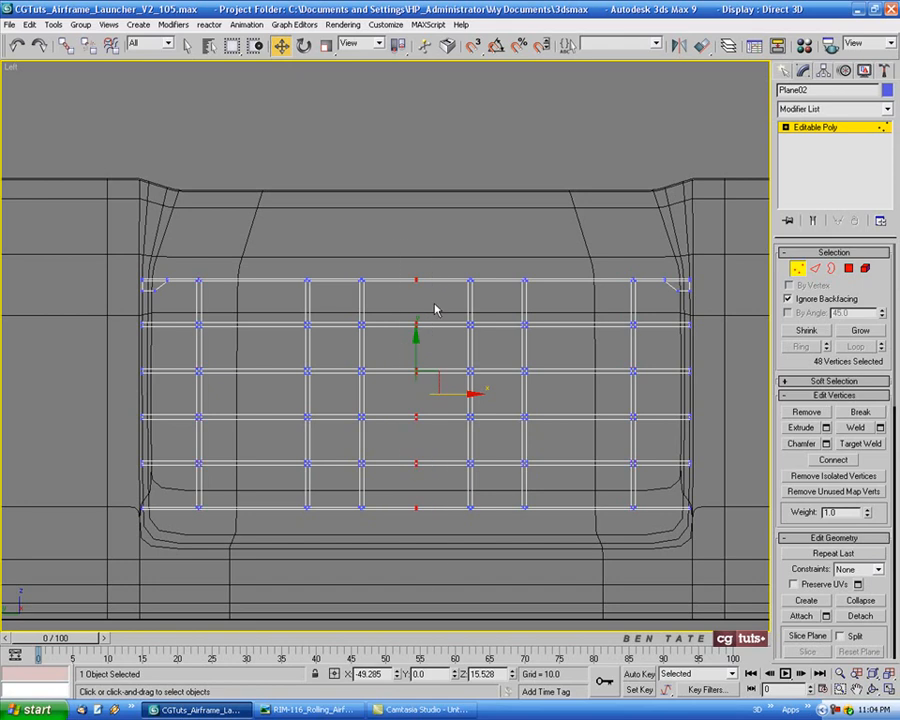
{"action": "middle_click_drag", "start_coordinate": [487, 453], "coordinate": [462, 454]}
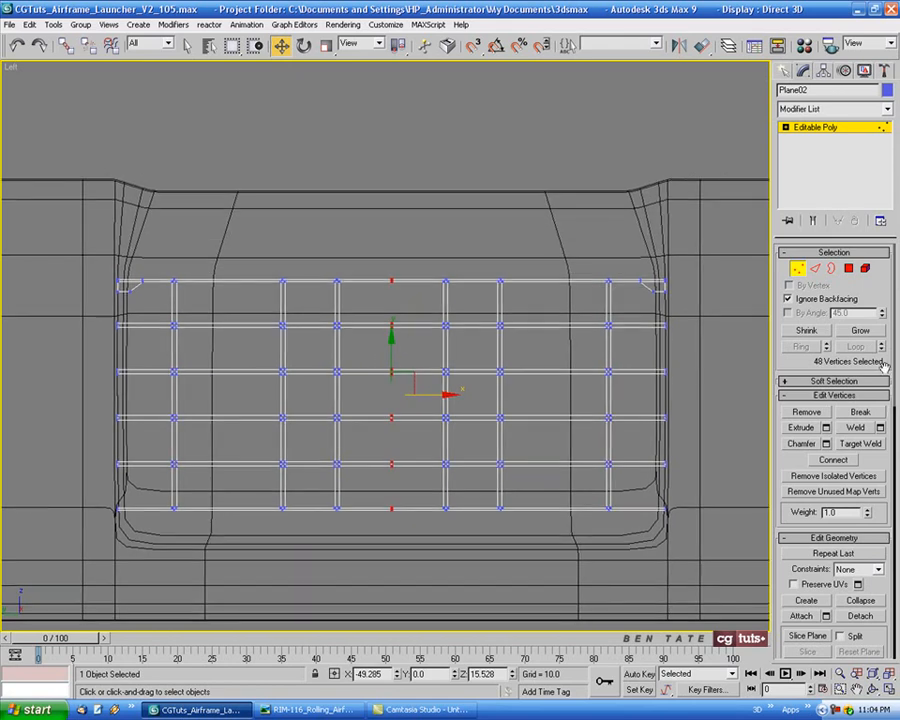
{"action": "left_click", "coordinate": [880, 428]}
{"action": "left_click", "coordinate": [698, 309]}
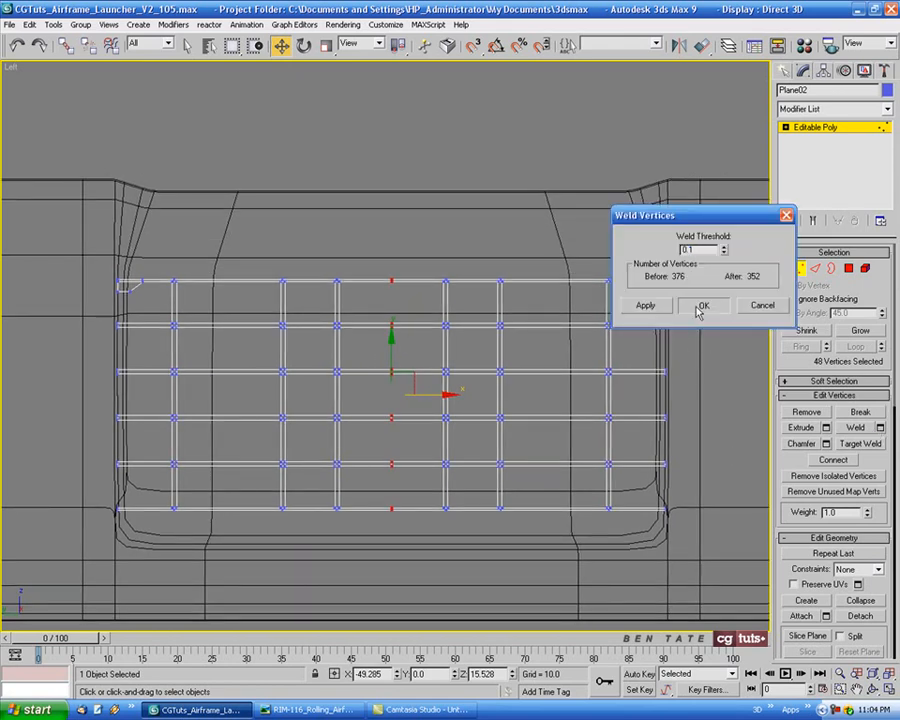
{"action": "middle_click_drag", "start_coordinate": [655, 302], "coordinate": [643, 302]}
{"action": "left_click", "coordinate": [802, 272]}
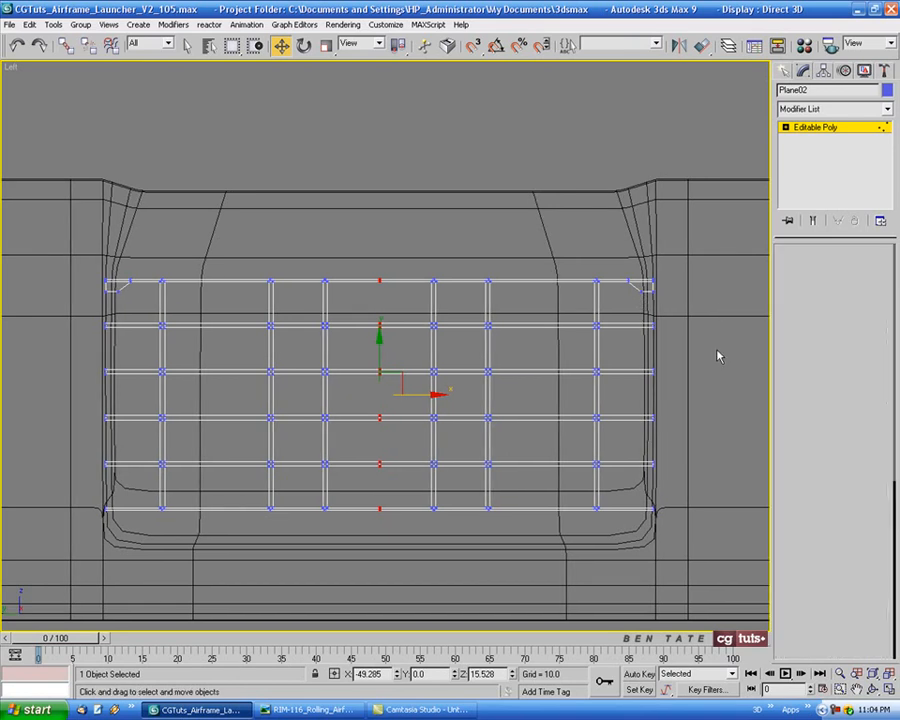
Select the center seam edge on top of all six horizontal ribs, extend the selection to full loops and remove those edges
{"action": "key", "text": "p"}
{"action": "mouse_move", "coordinate": [568, 400]}
{"action": "middle_mouse_down", "text": "alt"}
{"action": "mouse_move", "coordinate": [495, 344]}
{"action": "mouse_move", "coordinate": [614, 266]}
{"action": "mouse_move", "coordinate": [452, 302]}
{"action": "middle_mouse_up", "text": "alt"}
{"action": "scroll", "coordinate": [505, 354], "scroll_direction": "up", "scroll_amount": 2}
{"action": "left_click_drag", "start_coordinate": [452, 302], "coordinate": [451, 304]}
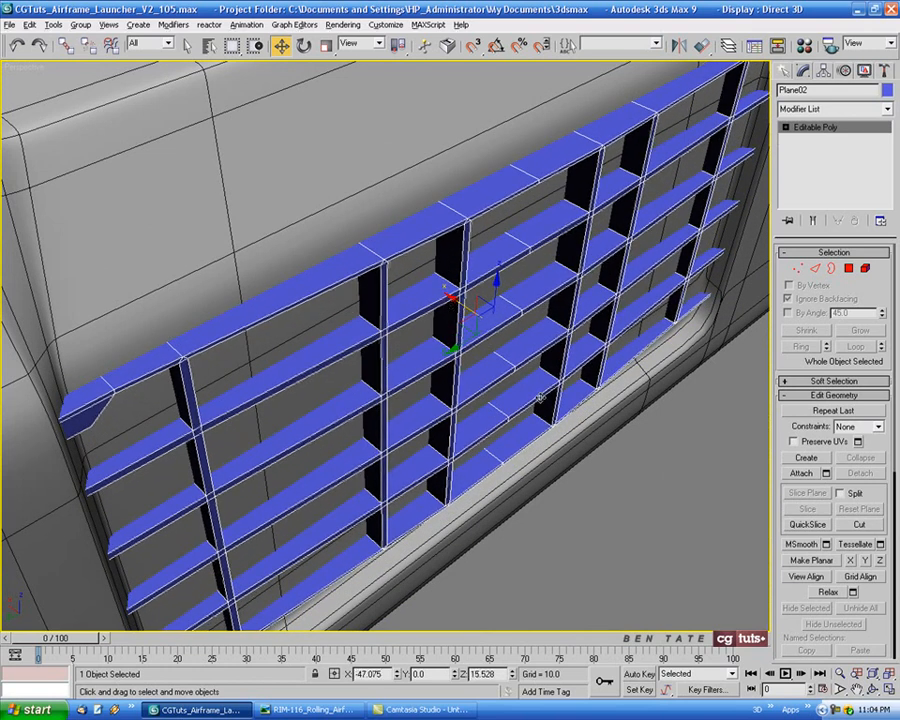
{"action": "mouse_move", "coordinate": [540, 398]}
{"action": "middle_mouse_down", "text": "alt"}
{"action": "mouse_move", "coordinate": [580, 376]}
{"action": "mouse_move", "coordinate": [512, 378]}
{"action": "mouse_move", "coordinate": [532, 404]}
{"action": "middle_mouse_up", "text": "alt"}
{"action": "scroll", "coordinate": [564, 354], "scroll_direction": "up", "scroll_amount": 3}
{"action": "middle_click_drag", "start_coordinate": [564, 354], "coordinate": [476, 394]}
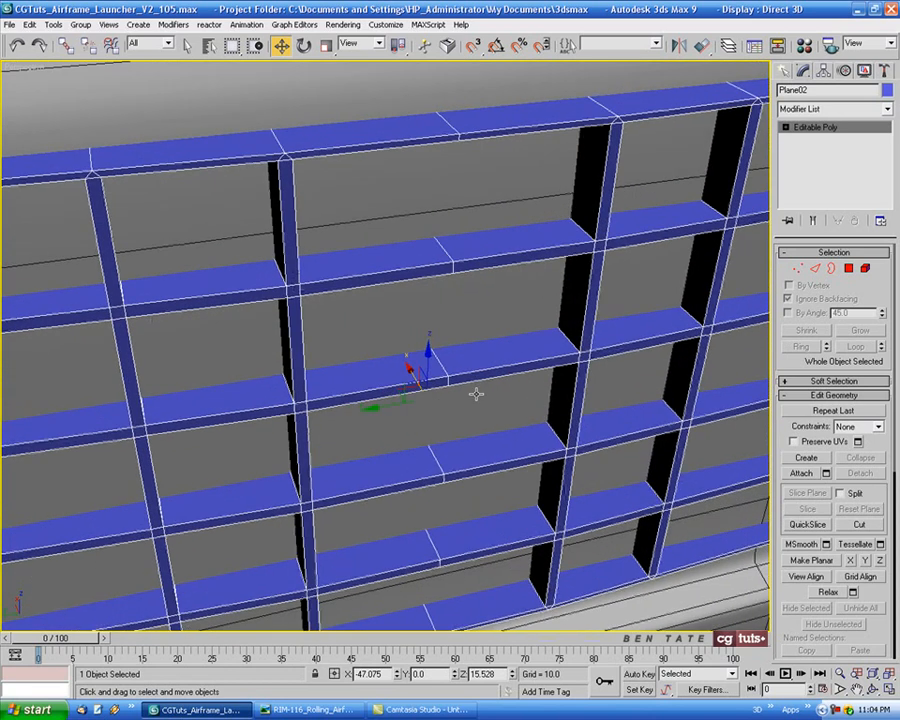
{"action": "left_click", "coordinate": [815, 268]}
{"action": "left_click", "coordinate": [452, 136]}
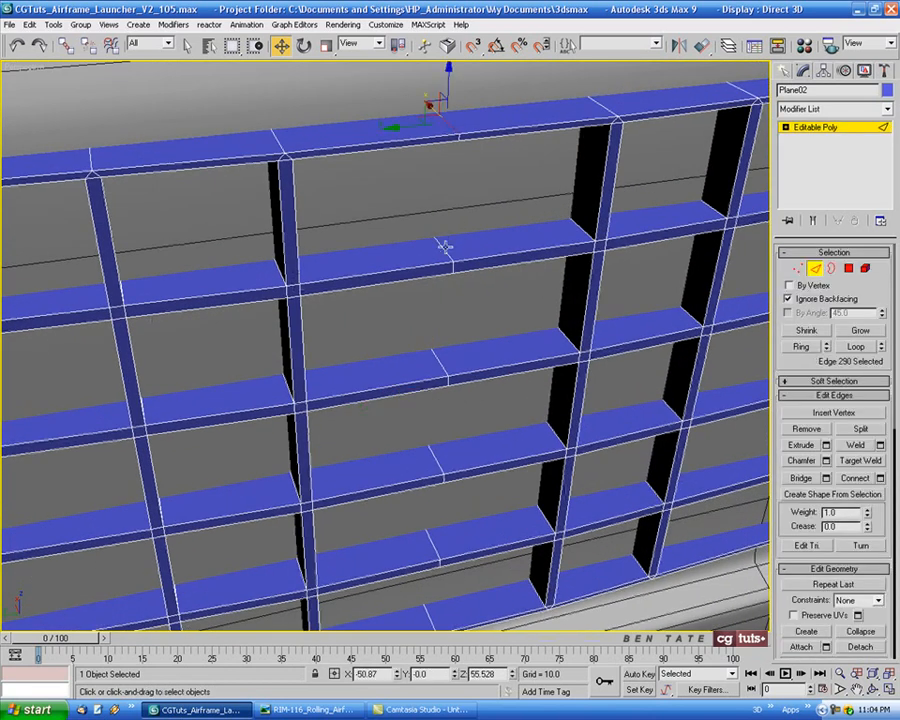
{"action": "left_click", "coordinate": [440, 368], "text": "ctrl"}
{"action": "left_click", "coordinate": [441, 461], "text": "ctrl"}
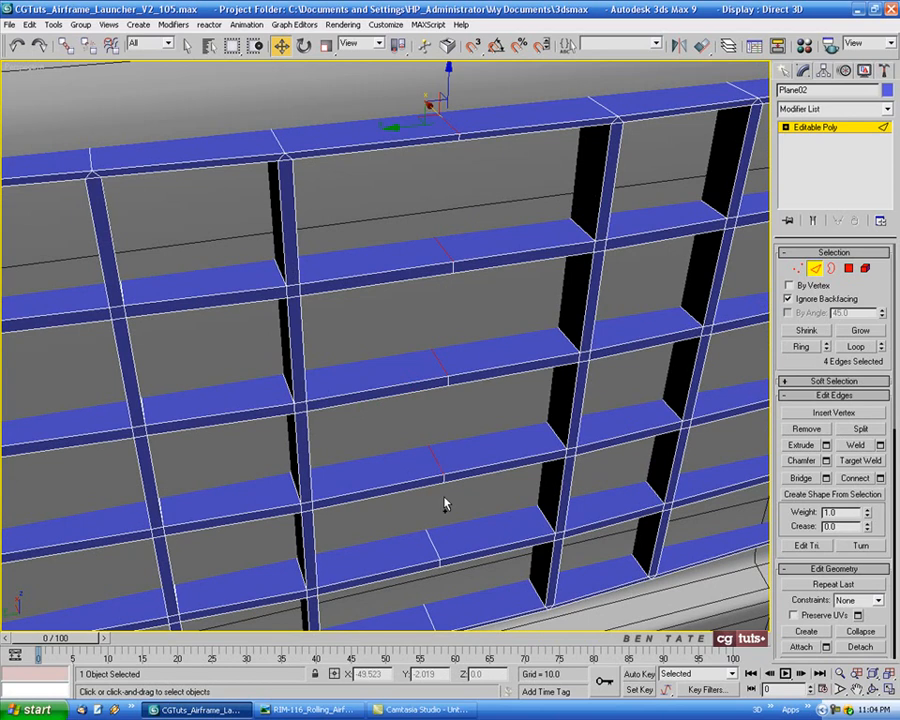
{"action": "left_click", "coordinate": [438, 542], "text": "ctrl"}
{"action": "middle_click_drag", "start_coordinate": [497, 452], "coordinate": [507, 333]}
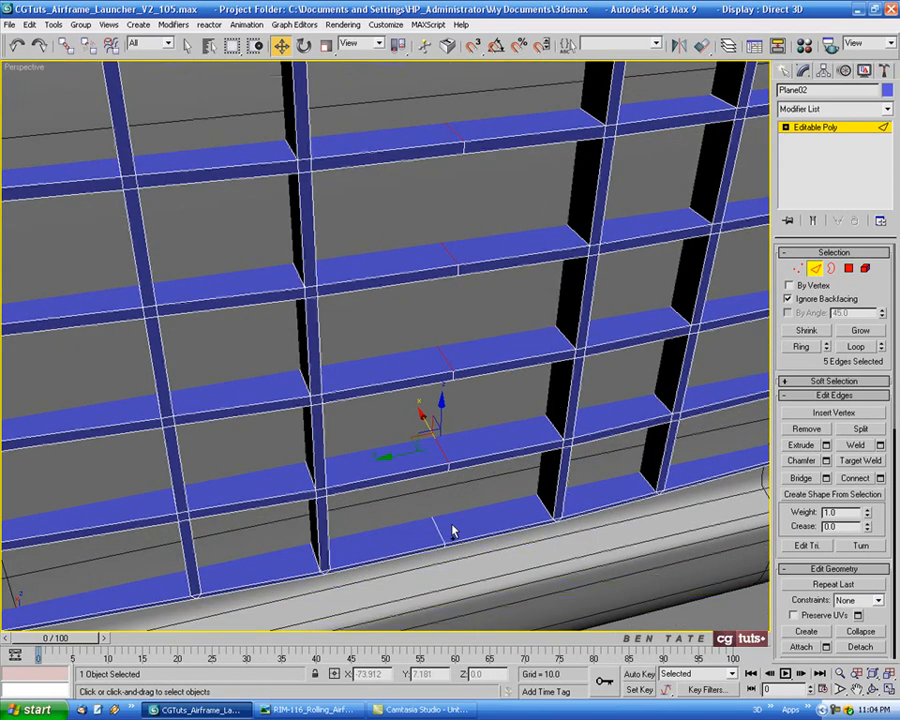
{"action": "scroll", "coordinate": [537, 440], "scroll_direction": "down", "scroll_amount": 10}
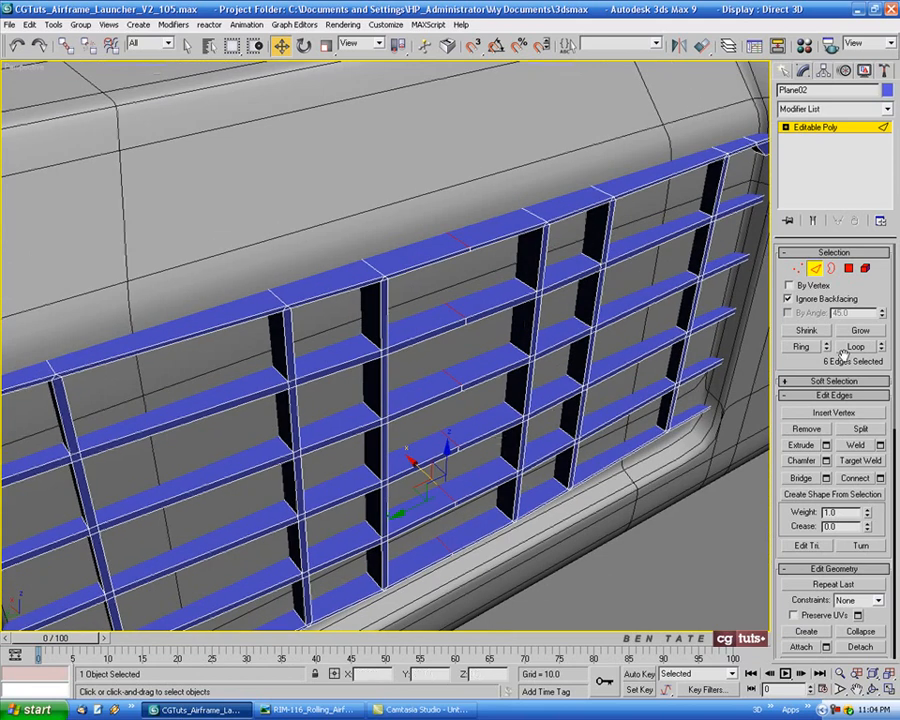
{"action": "left_click", "coordinate": [855, 347]}
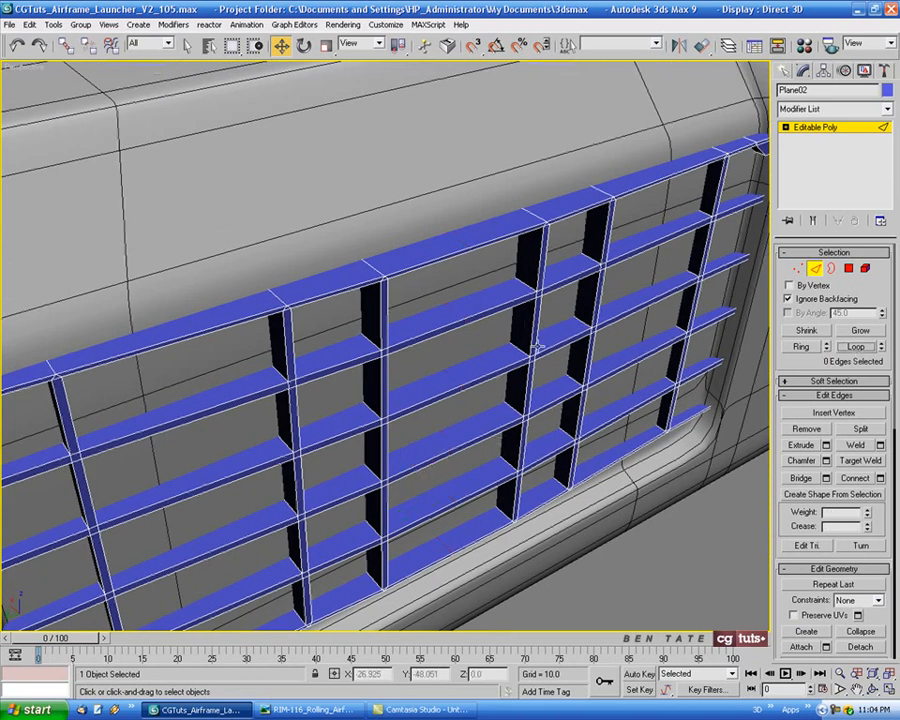
Select all grid edges except those on the back face in the Front view, and check the selection in the Perspective view as wireframe
{"action": "mouse_move", "coordinate": [404, 310]}
{"action": "middle_mouse_down", "text": "alt"}
{"action": "mouse_move", "coordinate": [354, 254]}
{"action": "mouse_move", "coordinate": [394, 279]}
{"action": "mouse_move", "coordinate": [460, 271]}
{"action": "mouse_move", "coordinate": [432, 267]}
{"action": "mouse_move", "coordinate": [407, 290]}
{"action": "middle_mouse_up", "text": "alt"}
{"action": "scroll", "coordinate": [408, 284], "scroll_direction": "down", "scroll_amount": 3}
{"action": "key", "text": "alt+w"}
{"action": "right_click", "coordinate": [603, 316]}
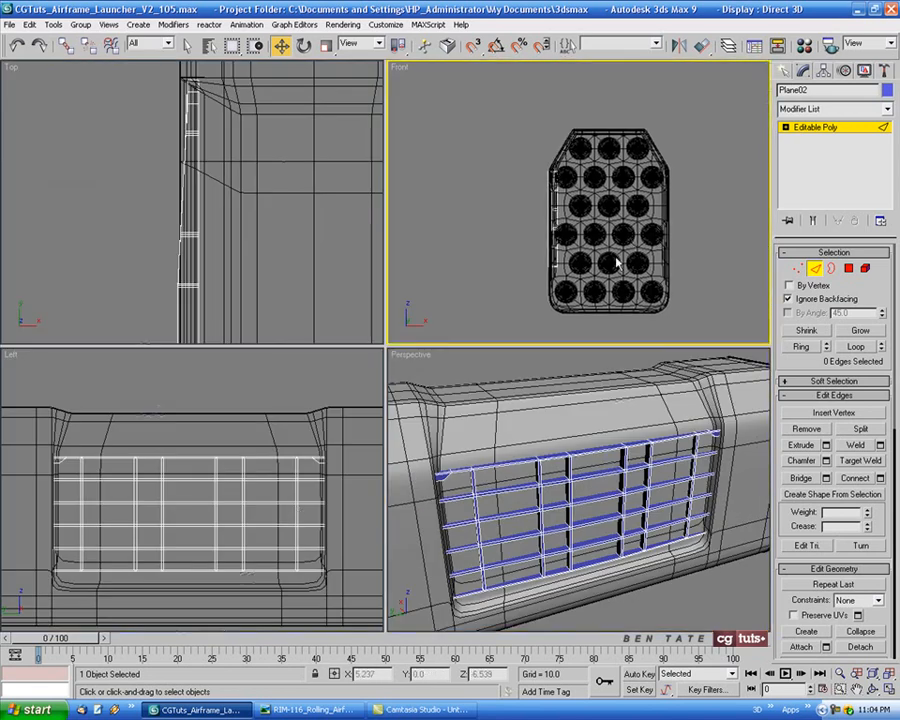
{"action": "key", "text": "alt+w"}
{"action": "scroll", "coordinate": [405, 297], "scroll_direction": "up", "scroll_amount": 4}
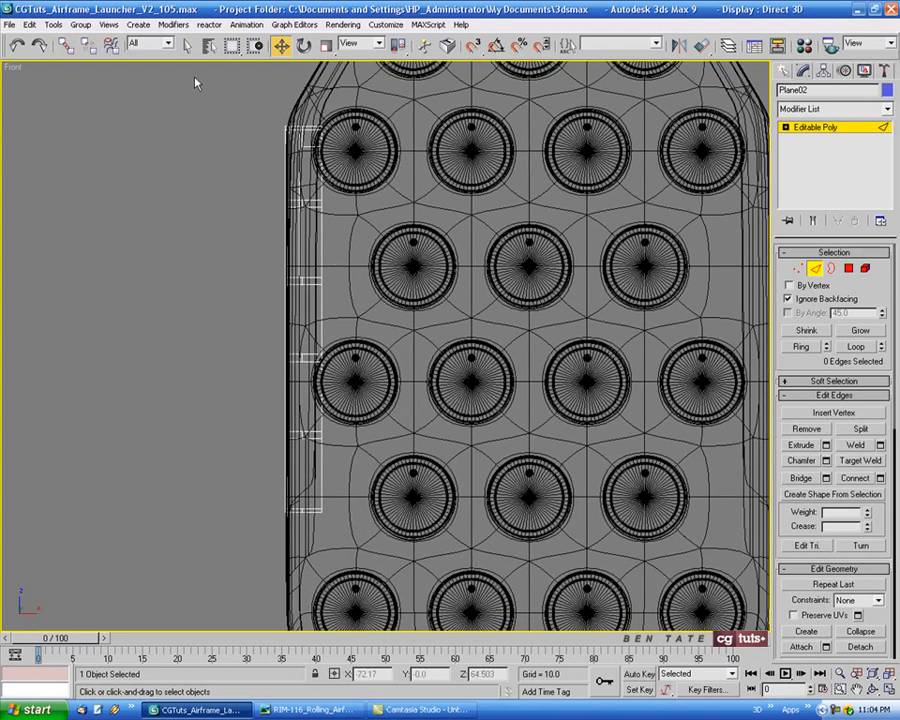
{"action": "left_click_drag", "start_coordinate": [211, 96], "coordinate": [321, 583]}
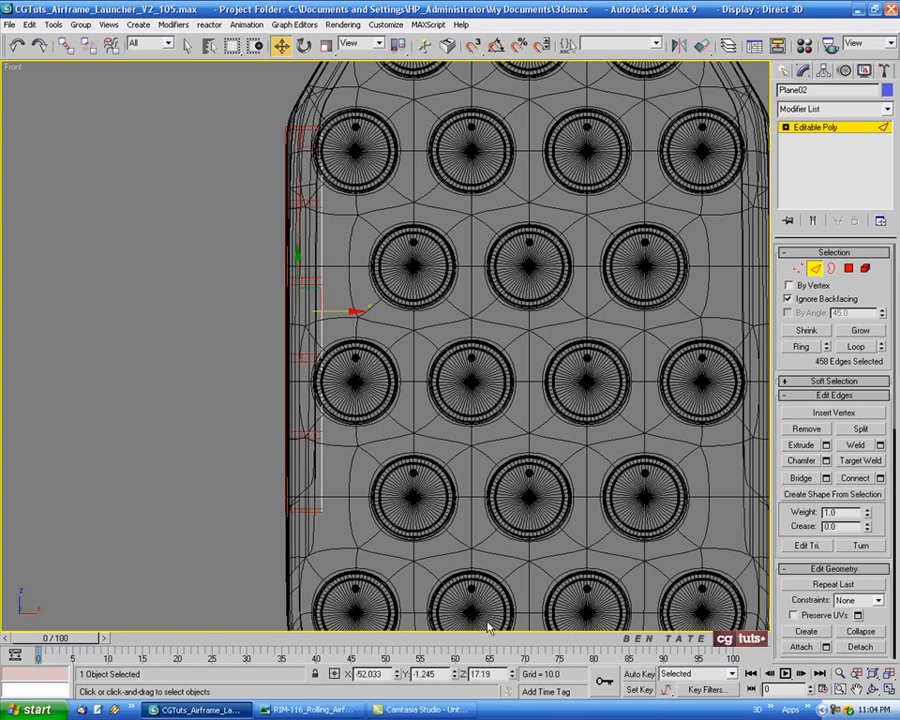
{"action": "key", "text": "p"}
{"action": "middle_click_drag", "start_coordinate": [627, 553], "coordinate": [498, 463], "text": "alt"}
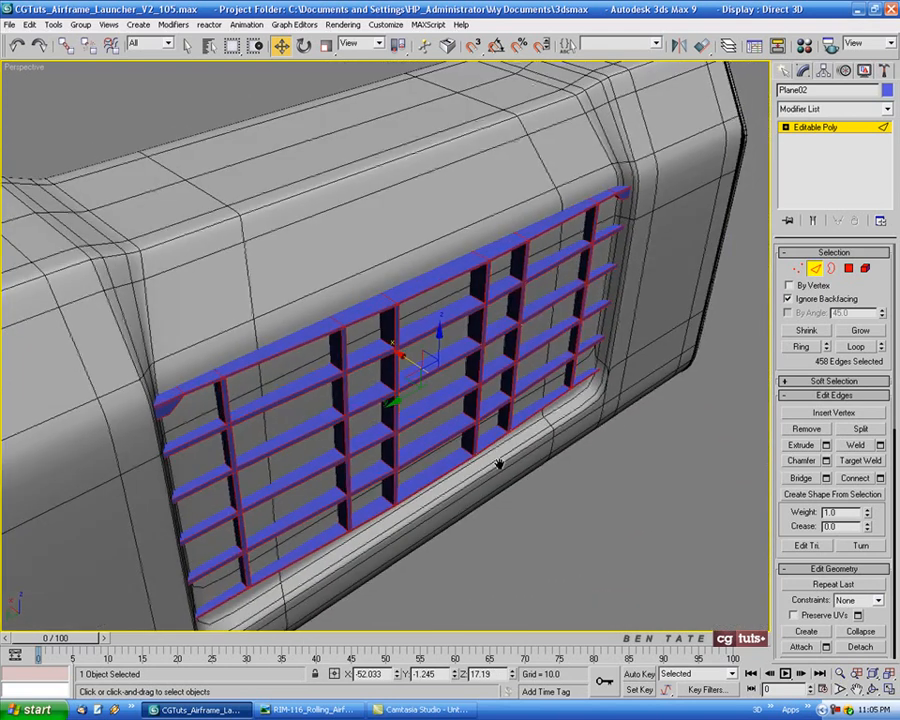
{"action": "key", "text": "F3"}
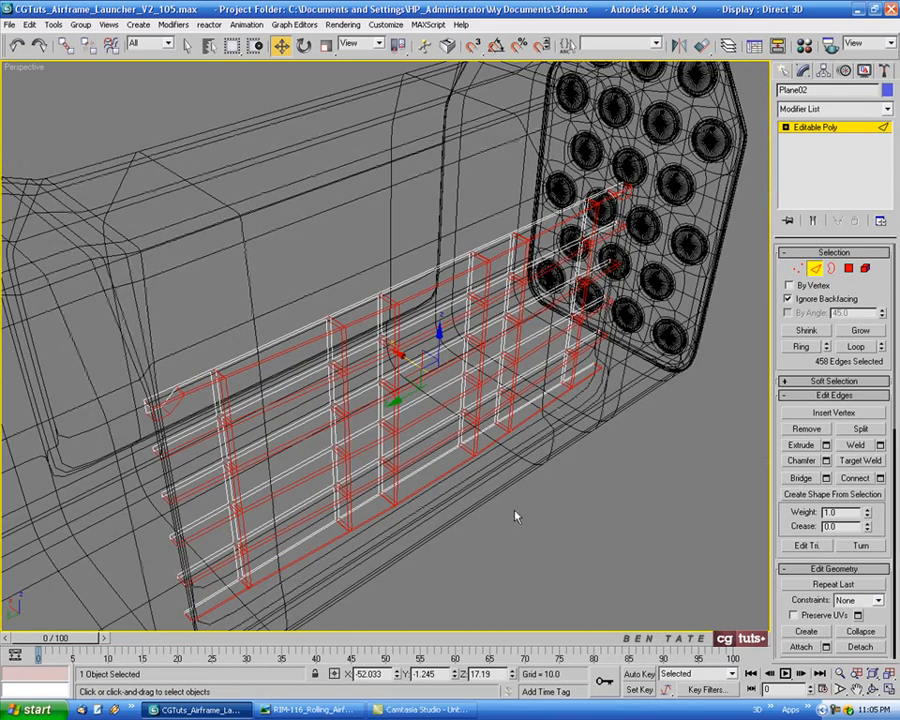
Chamfer the selected grid edges by 0.17, then leave edge editing and view the whole grid shaded without edge lines
{"action": "key", "text": "F3"}
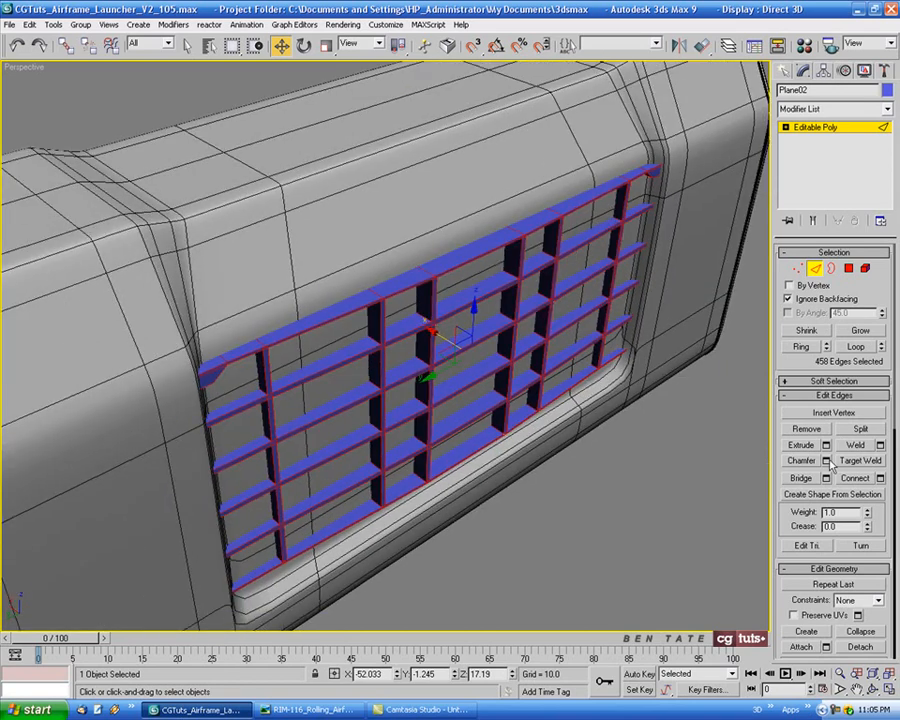
{"action": "left_click", "coordinate": [826, 460]}
{"action": "scroll", "coordinate": [490, 372], "scroll_direction": "up", "scroll_amount": 5}
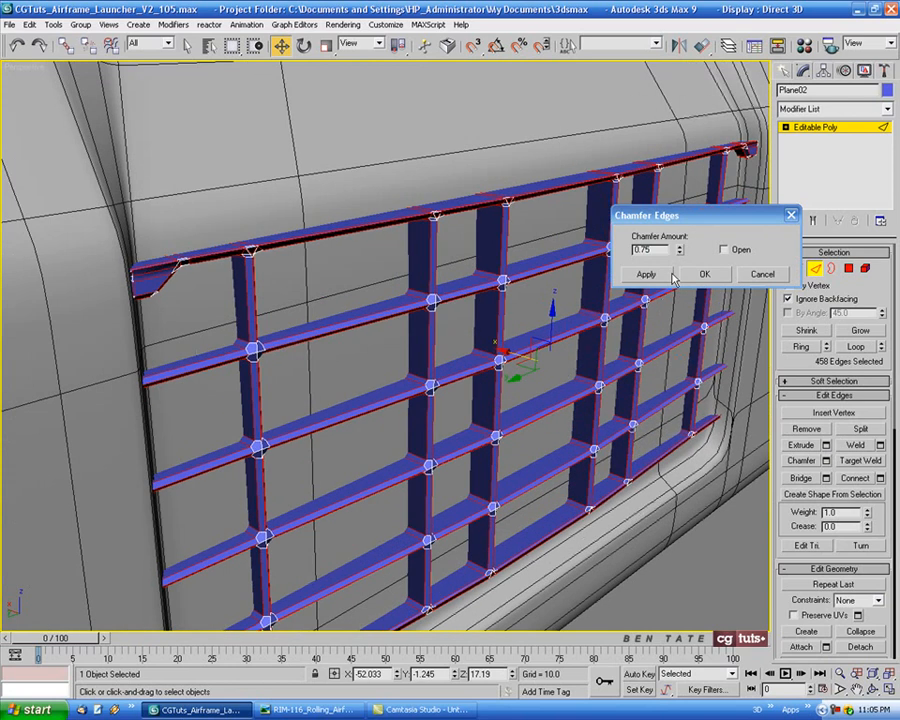
{"action": "left_click_drag", "start_coordinate": [677, 256], "coordinate": [678, 289]}
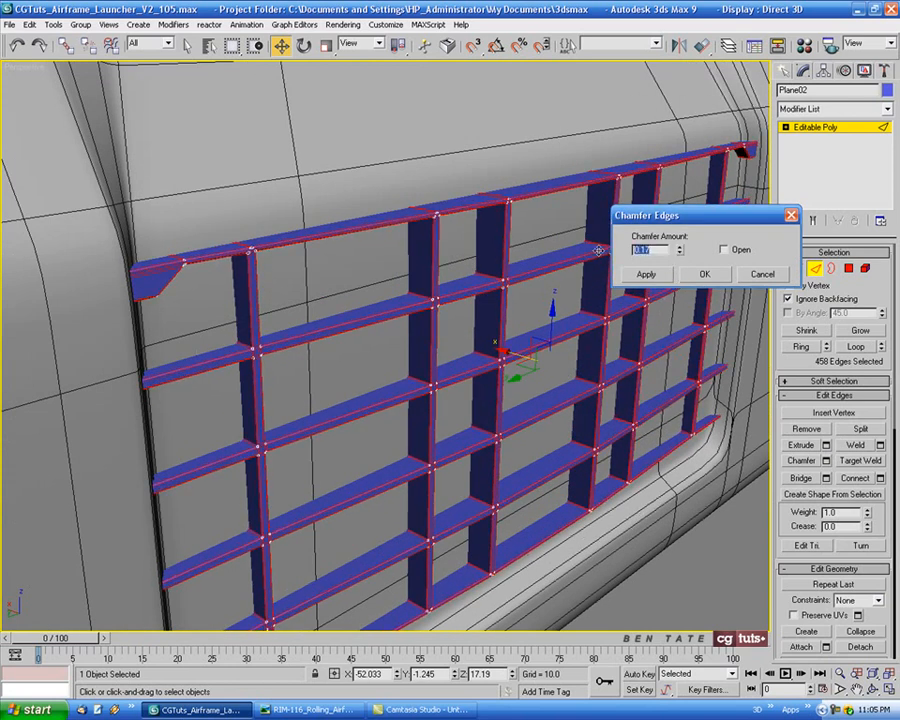
{"action": "middle_click_drag", "start_coordinate": [370, 355], "coordinate": [352, 346], "text": "alt"}
{"action": "left_click", "coordinate": [700, 273]}
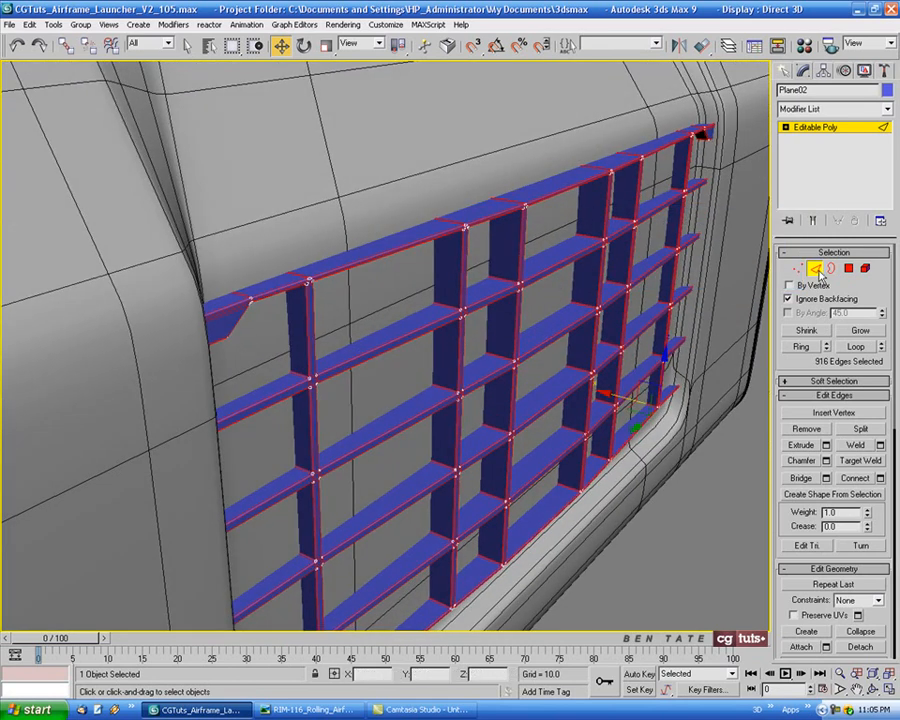
{"action": "key", "text": "2"}
{"action": "middle_click_drag", "start_coordinate": [703, 301], "coordinate": [534, 337], "text": "alt"}
{"action": "scroll", "coordinate": [622, 298], "scroll_direction": "up", "scroll_amount": 2}
{"action": "scroll", "coordinate": [622, 298], "scroll_direction": "down", "scroll_amount": 2}
{"action": "scroll", "coordinate": [622, 298], "scroll_direction": "down", "scroll_amount": 3}
{"action": "scroll", "coordinate": [532, 348], "scroll_direction": "down", "scroll_amount": 3}
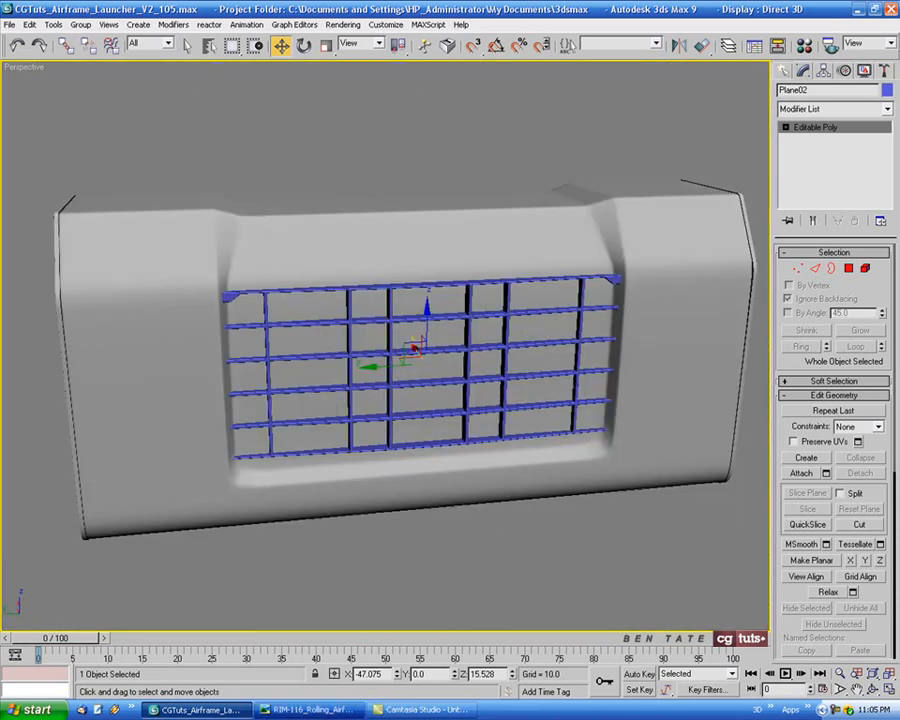
Check the reference photo, then create a narrow vertical box about 75.3 × 3.4 × 1.1 below the grid's left corner bracket in the Left view
{"action": "key", "text": "alt+Tab"}
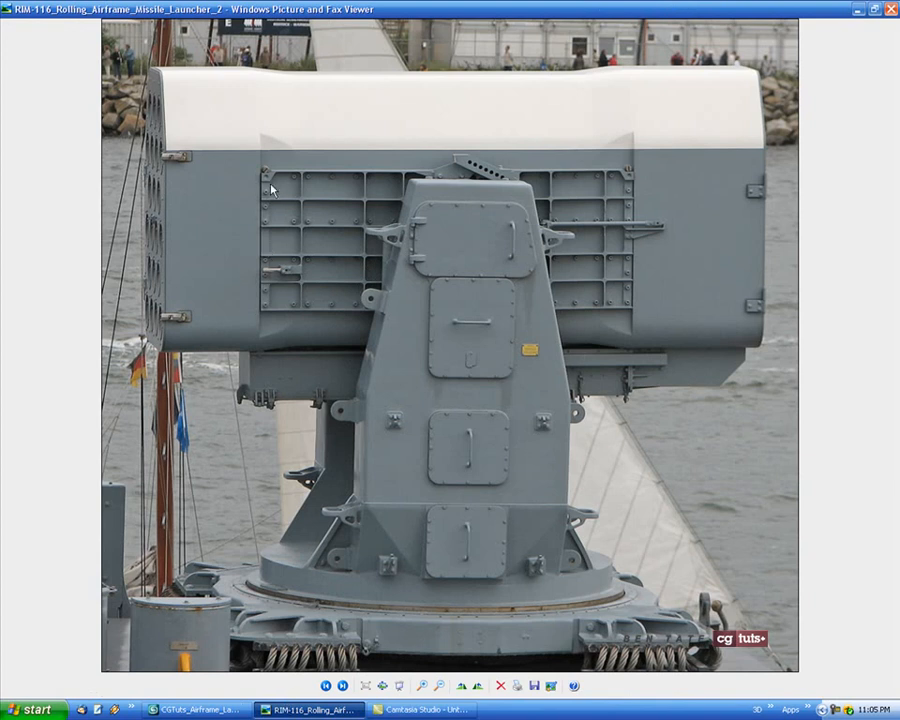
{"action": "left_click", "coordinate": [202, 709]}
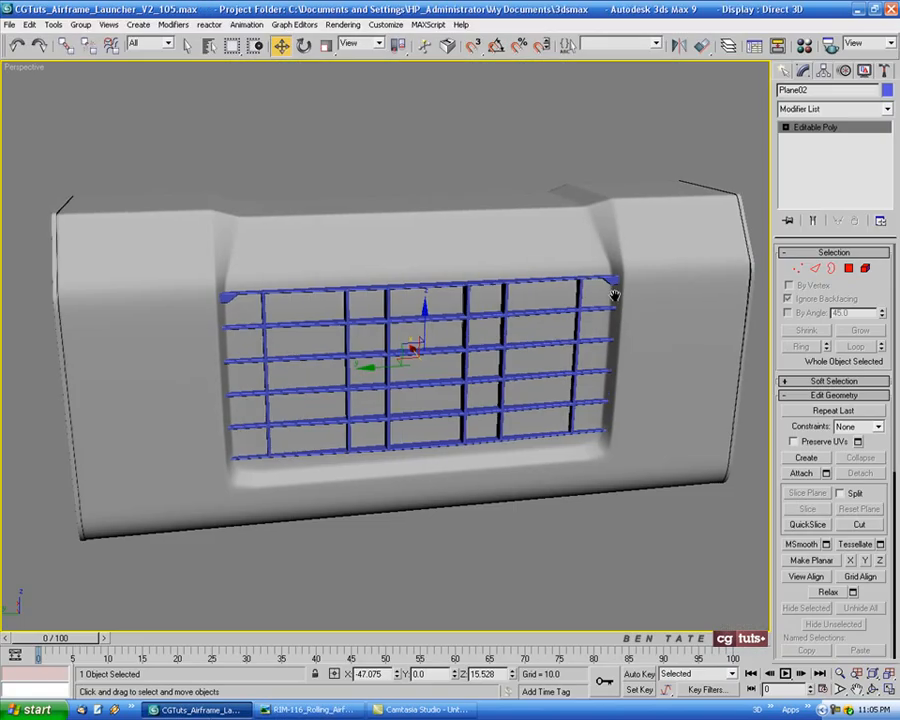
{"action": "middle_click_drag", "start_coordinate": [615, 297], "coordinate": [592, 300], "text": "alt"}
{"action": "key", "text": "alt+w"}
{"action": "right_click", "coordinate": [278, 420]}
{"action": "key", "text": "alt+w"}
{"action": "scroll", "coordinate": [286, 262], "scroll_direction": "up", "scroll_amount": 4}
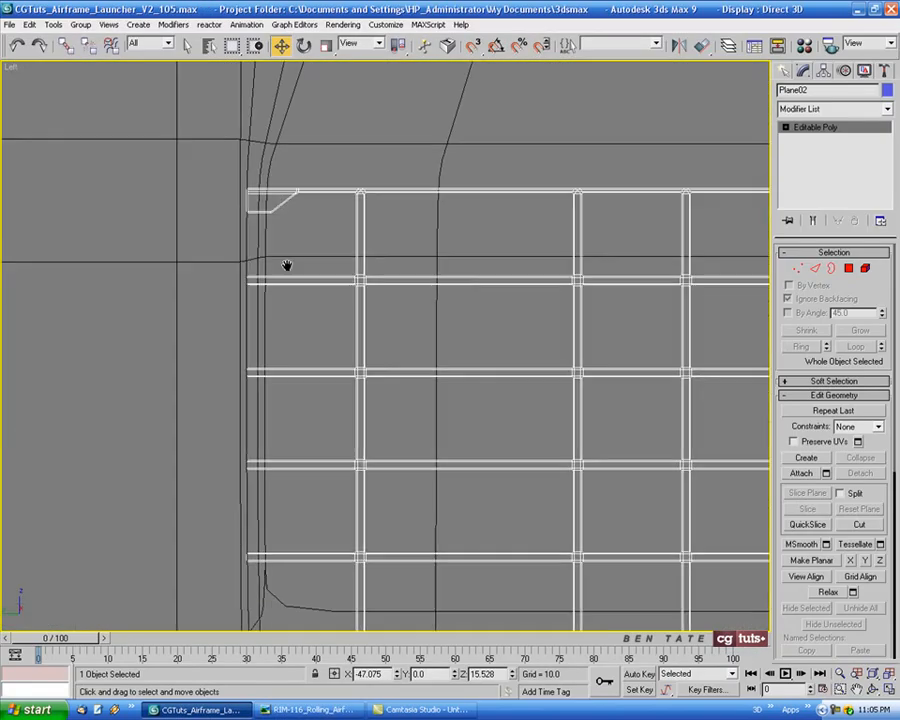
{"action": "middle_click_drag", "start_coordinate": [286, 262], "coordinate": [321, 224]}
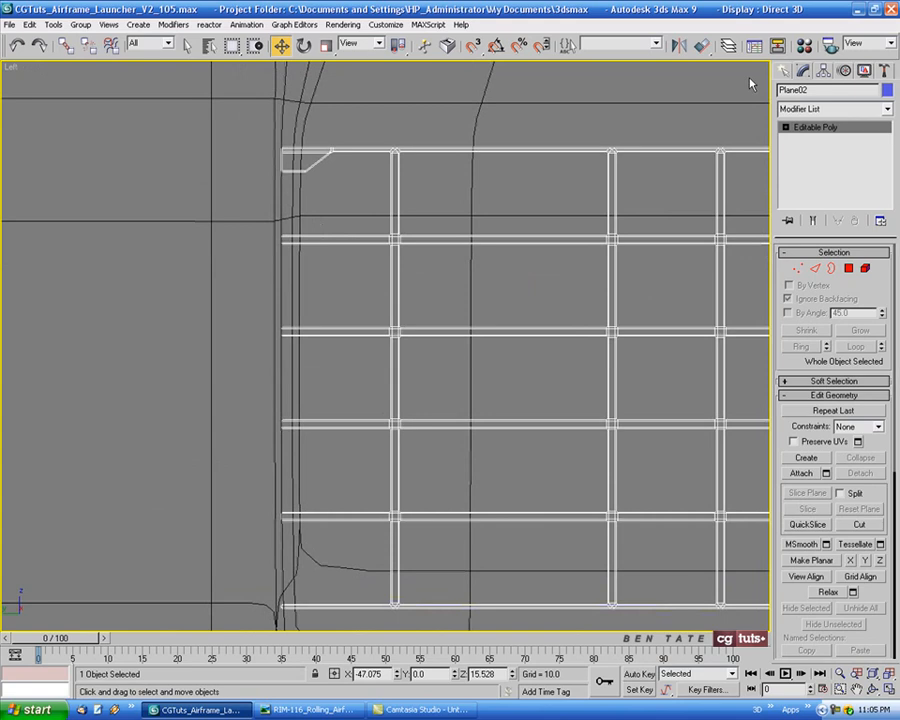
{"action": "middle_click_drag", "start_coordinate": [624, 126], "coordinate": [615, 107]}
{"action": "left_click", "coordinate": [784, 71]}
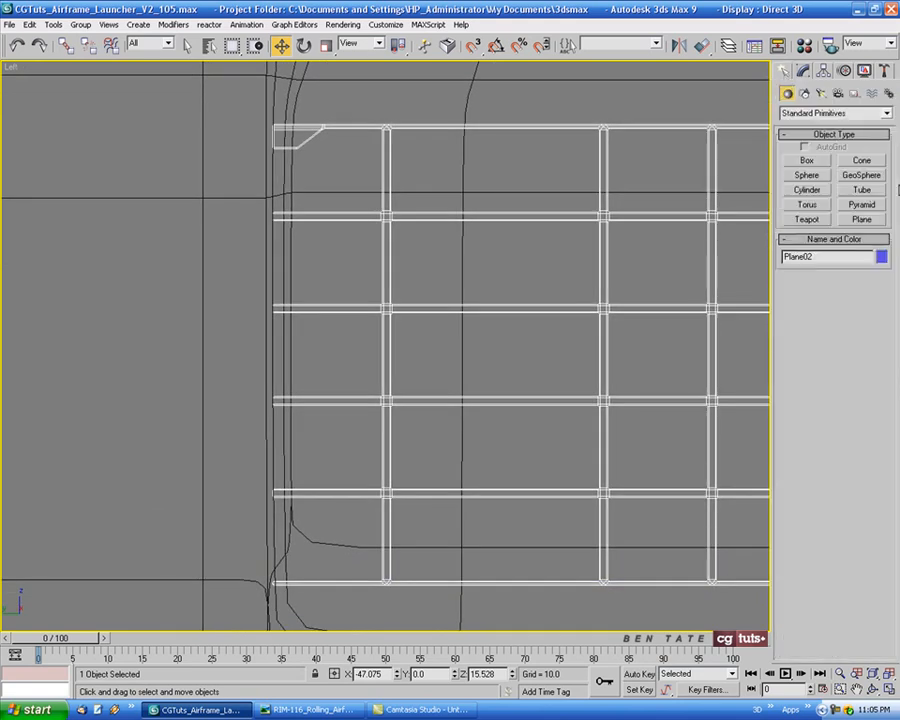
{"action": "left_click", "coordinate": [807, 161]}
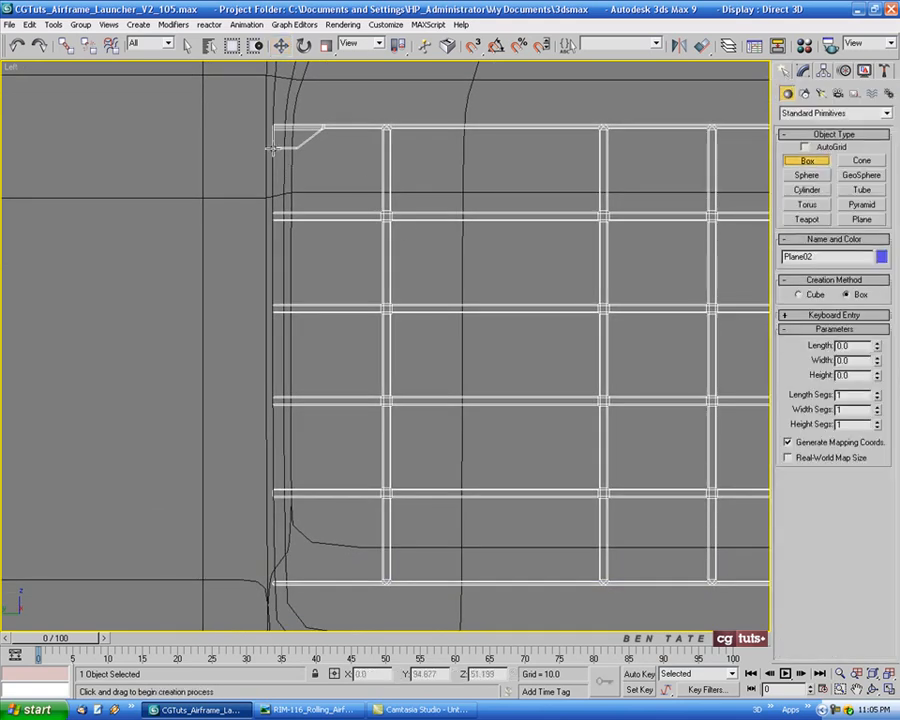
{"action": "left_click_drag", "start_coordinate": [270, 150], "coordinate": [291, 582]}
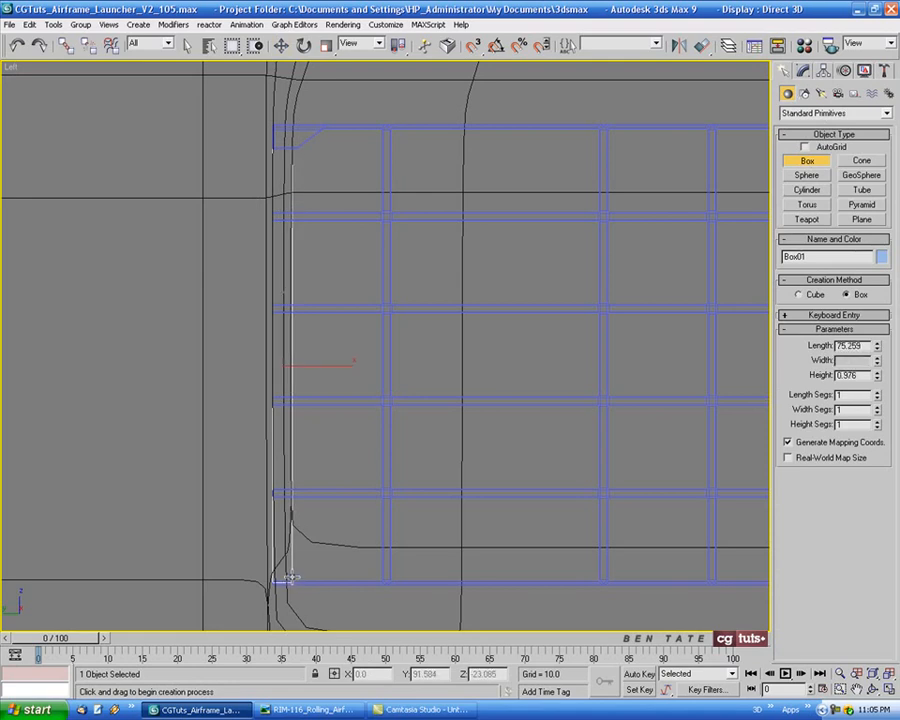
{"action": "middle_click_drag", "start_coordinate": [394, 460], "coordinate": [389, 465]}
{"action": "key", "text": "F3"}
{"action": "key", "text": "F3"}
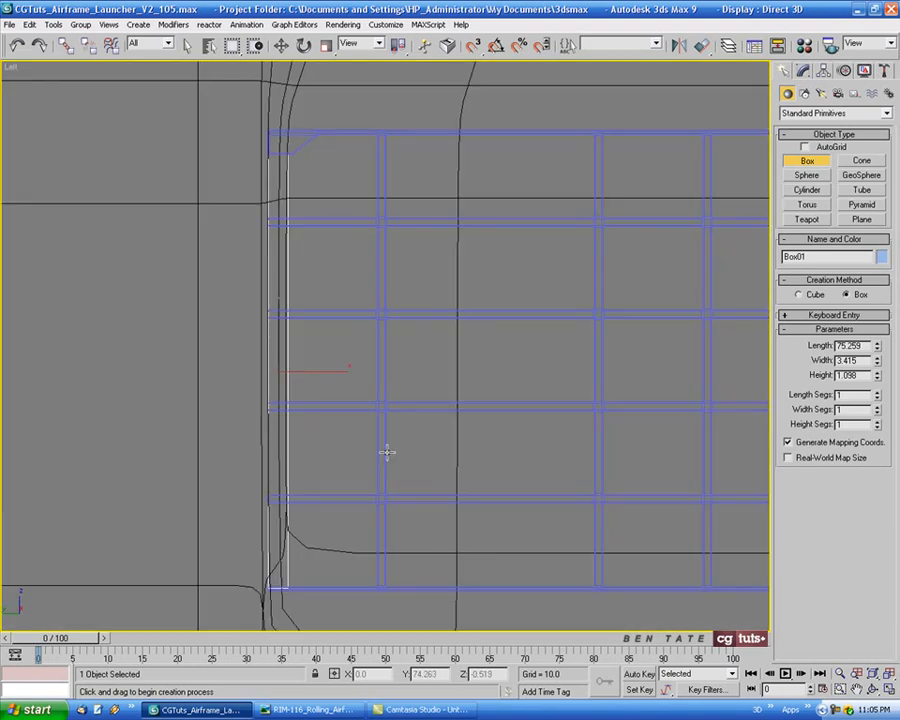
Move the new box in the Top view from the launcher's center to the grid's end, at about X -51.4
{"action": "key", "text": "alt+w"}
{"action": "middle_click_drag", "start_coordinate": [348, 197], "coordinate": [255, 287]}
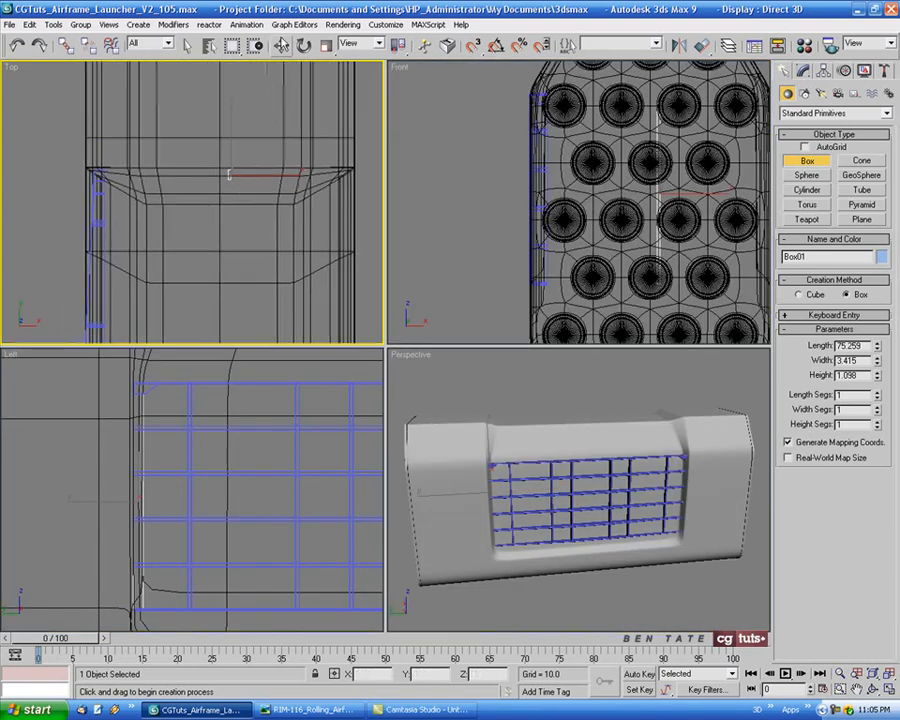
{"action": "left_click", "coordinate": [281, 46]}
{"action": "left_click_drag", "start_coordinate": [278, 187], "coordinate": [136, 178]}
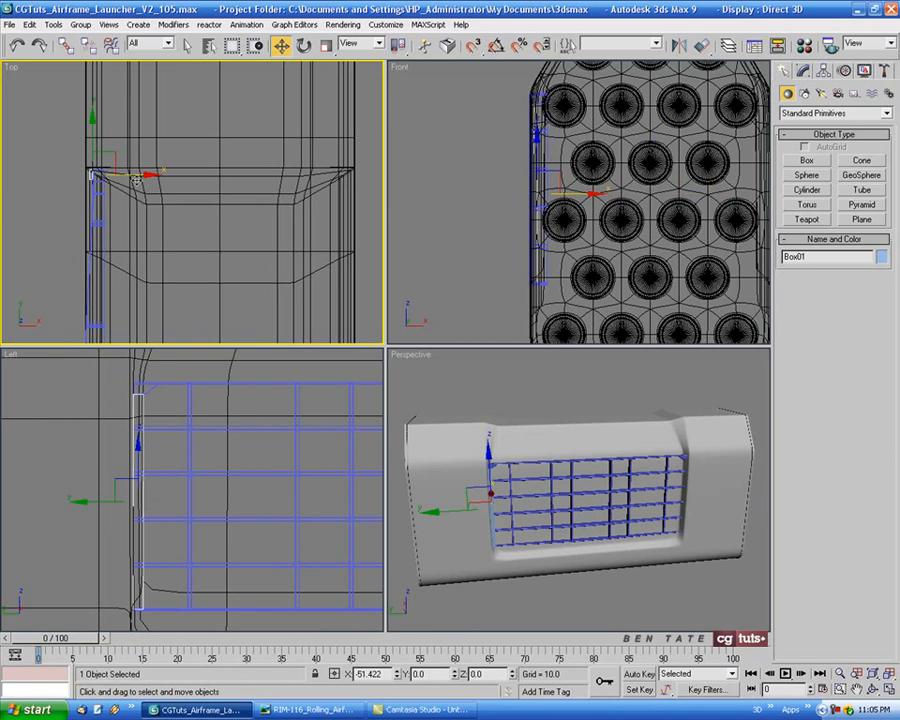
Change the new box's object color to crimson
{"action": "key", "text": "alt+w"}
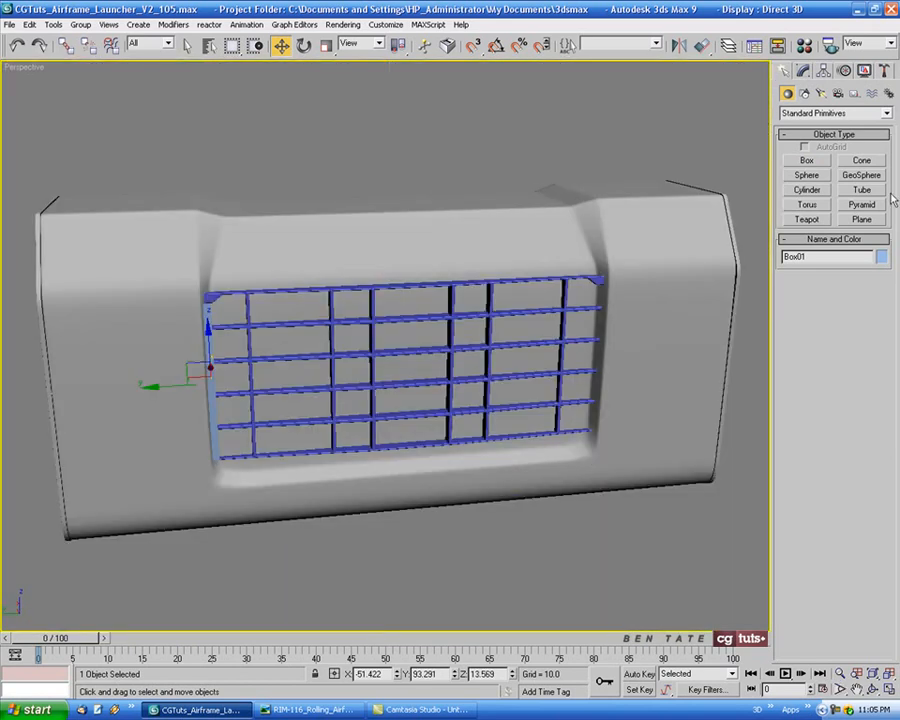
{"action": "left_click", "coordinate": [881, 257]}
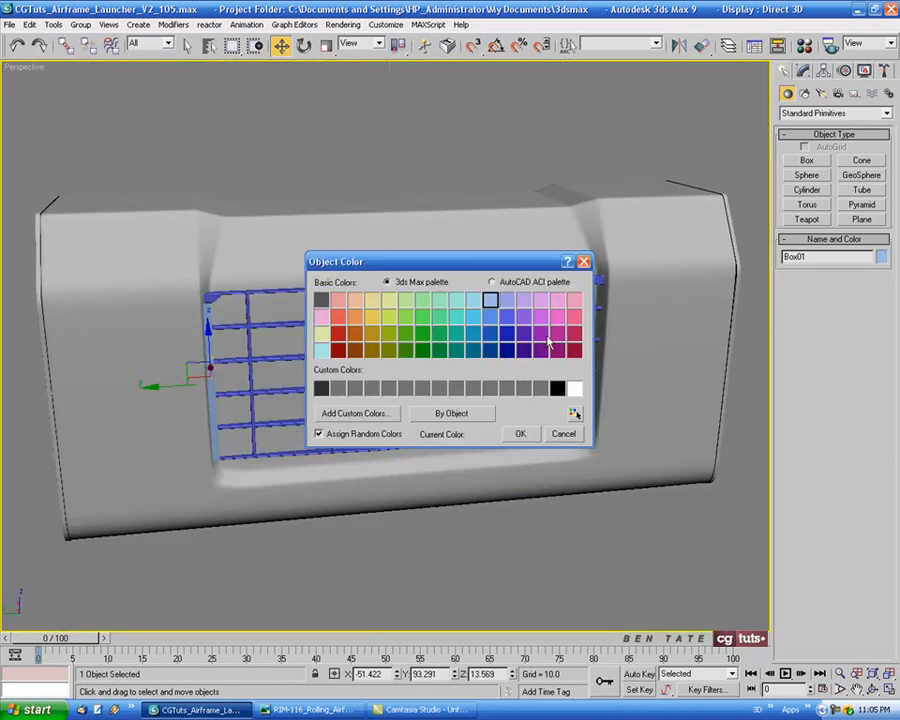
{"action": "left_click", "coordinate": [534, 433]}
Move the crimson strip inward along X to about -49.03 so it sits behind the front of the grid ribs
{"action": "key", "text": "z"}
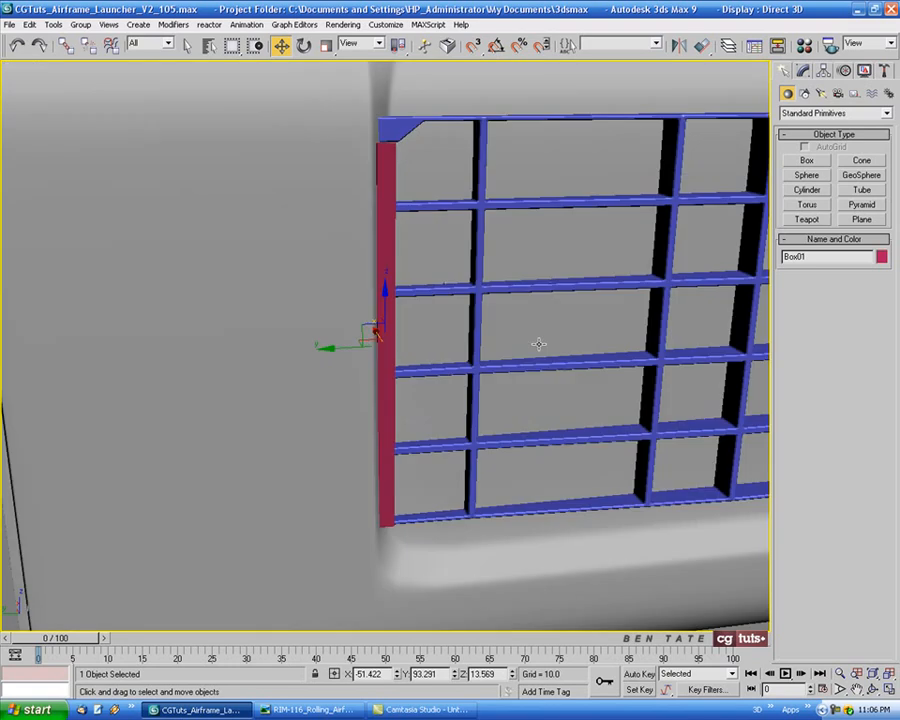
{"action": "middle_click_drag", "start_coordinate": [455, 361], "coordinate": [403, 377], "text": "alt"}
{"action": "scroll", "coordinate": [420, 334], "scroll_direction": "up", "scroll_amount": 3}
{"action": "middle_click_drag", "start_coordinate": [435, 308], "coordinate": [425, 404]}
{"action": "mouse_move", "coordinate": [410, 415]}
{"action": "left_mouse_down"}
{"action": "mouse_move", "coordinate": [424, 400]}
{"action": "mouse_move", "coordinate": [421, 408]}
{"action": "left_mouse_up"}
{"action": "middle_click_drag", "start_coordinate": [421, 408], "coordinate": [442, 382], "text": "alt"}
{"action": "left_click_drag", "start_coordinate": [411, 421], "coordinate": [414, 420]}
{"action": "middle_click_drag", "start_coordinate": [414, 420], "coordinate": [423, 359], "text": "alt"}
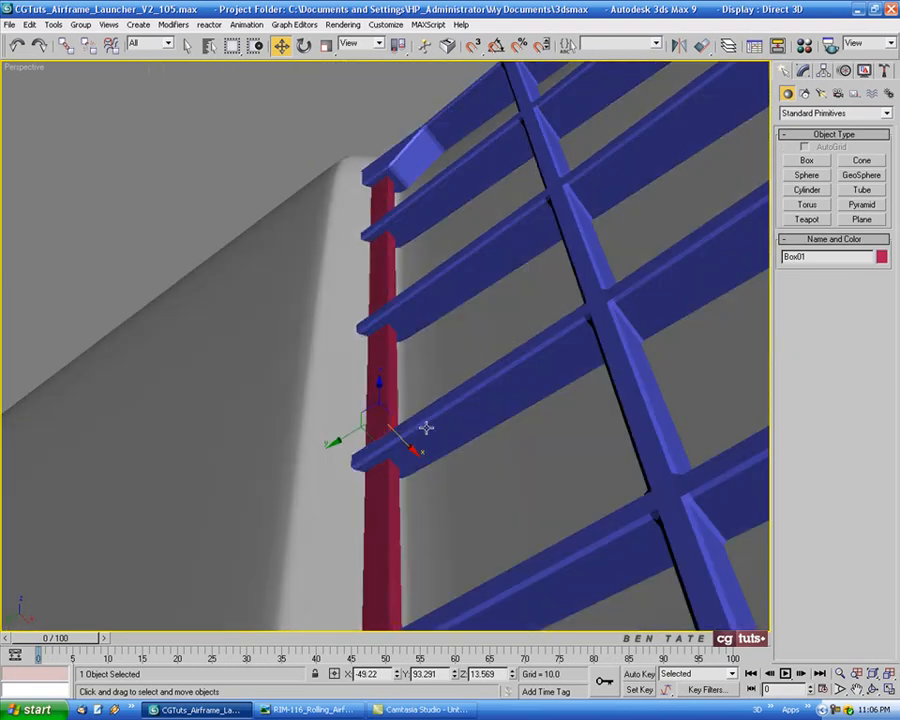
{"action": "left_click_drag", "start_coordinate": [413, 451], "coordinate": [411, 453]}
{"action": "middle_click_drag", "start_coordinate": [564, 257], "coordinate": [543, 326], "text": "alt"}
Convert the crimson strip to an editable poly
{"action": "right_click", "coordinate": [382, 246]}
{"action": "mouse_move", "coordinate": [410, 356]}
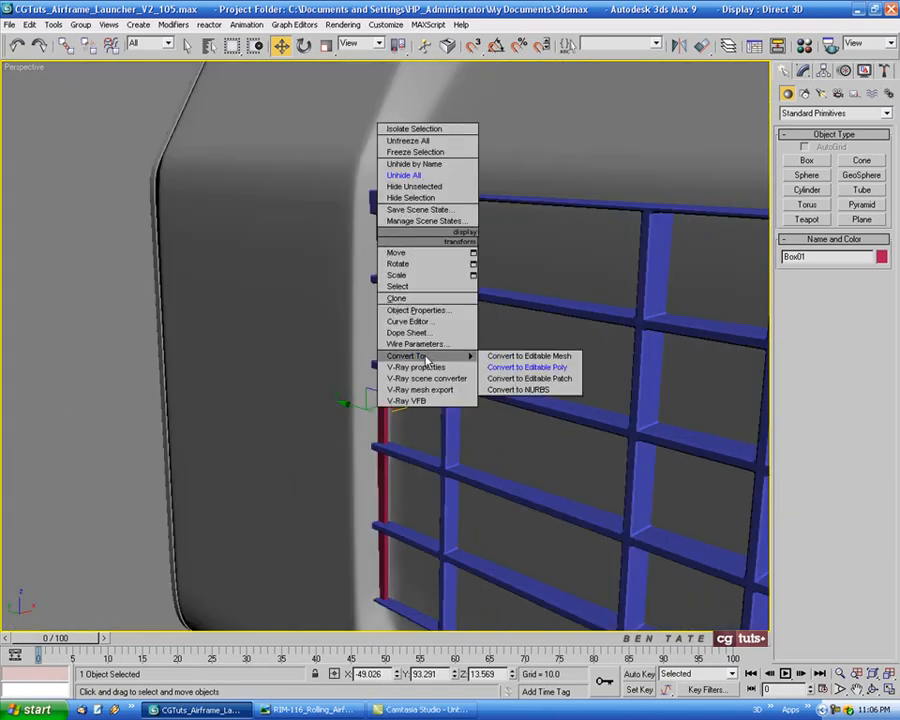
{"action": "left_click", "coordinate": [522, 367]}
{"action": "middle_click_drag", "start_coordinate": [591, 356], "coordinate": [576, 327]}
Select the strip's four back vertices in the Top view and move them to about X -47.11, level with the grid's back
{"action": "key", "text": "alt+w"}
{"action": "right_click", "coordinate": [219, 201]}
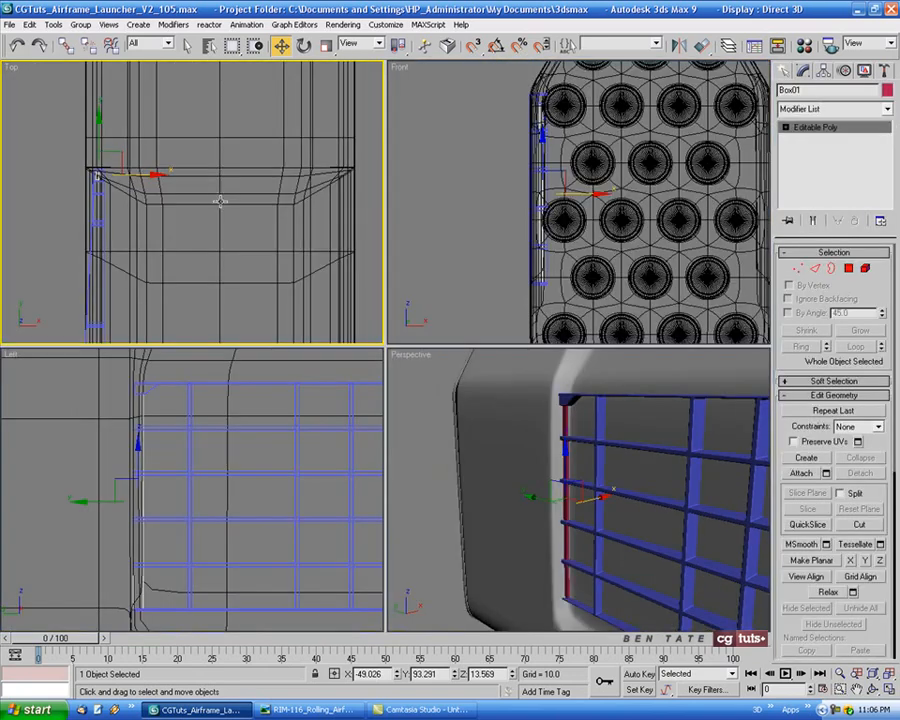
{"action": "key", "text": "alt+w"}
{"action": "middle_click_drag", "start_coordinate": [264, 233], "coordinate": [381, 269]}
{"action": "scroll", "coordinate": [381, 269], "scroll_direction": "up", "scroll_amount": 2}
{"action": "left_click", "coordinate": [798, 268]}
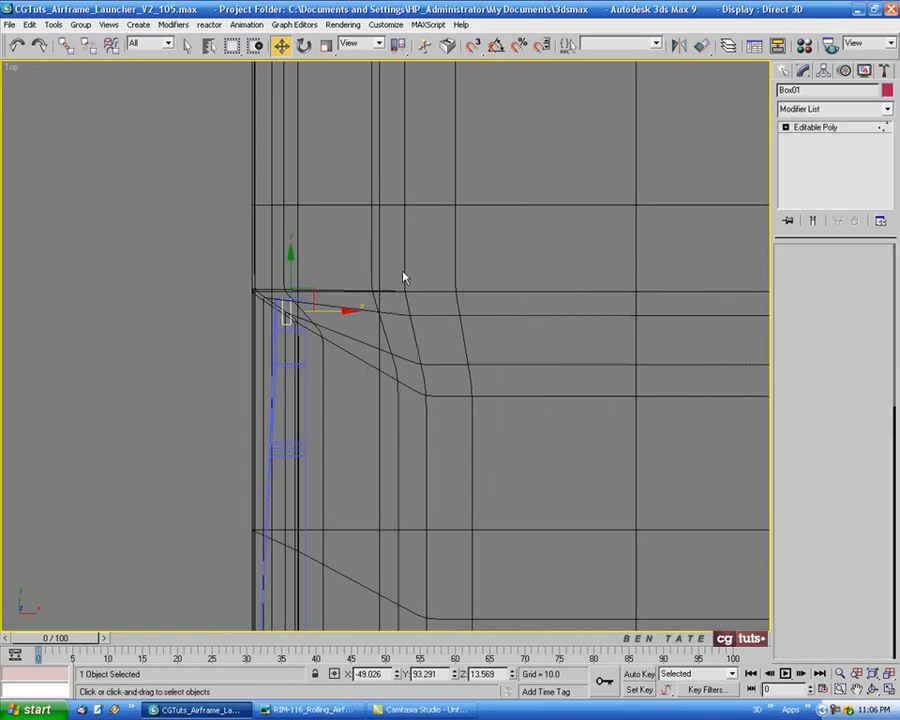
{"action": "scroll", "coordinate": [400, 270], "scroll_direction": "up", "scroll_amount": 2}
{"action": "left_click_drag", "start_coordinate": [318, 425], "coordinate": [317, 425]}
{"action": "middle_click_drag", "start_coordinate": [426, 389], "coordinate": [407, 341]}
{"action": "left_click_drag", "start_coordinate": [350, 307], "coordinate": [394, 307]}
{"action": "key", "text": "alt+w"}
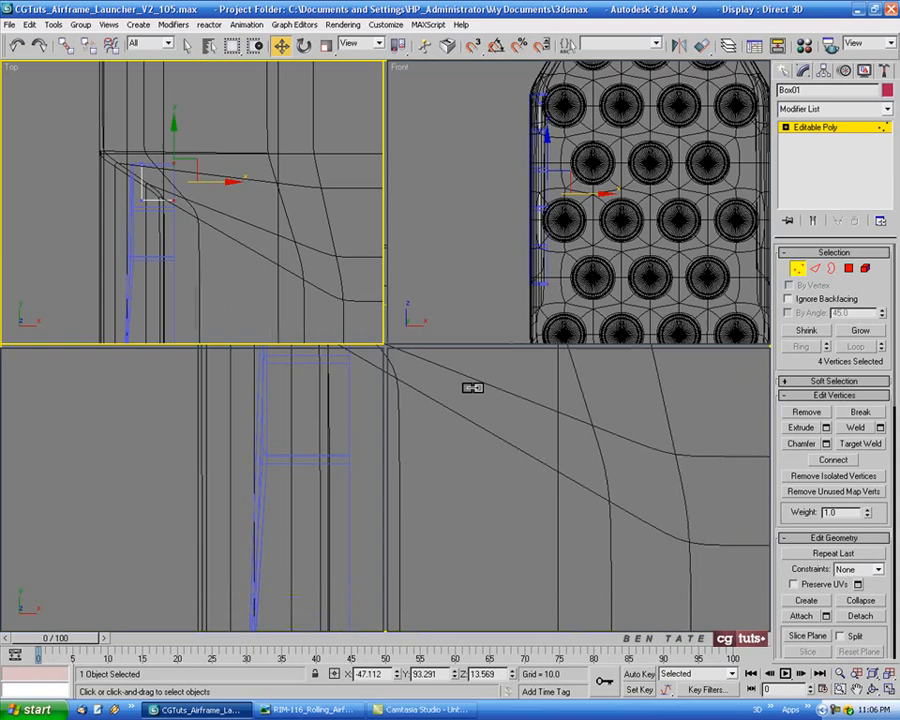
{"action": "right_click", "coordinate": [645, 486]}
{"action": "key", "text": "alt+w"}
{"action": "middle_click_drag", "start_coordinate": [455, 398], "coordinate": [538, 382], "text": "alt"}
Select the four vertices on the strip's grid-facing side in the Left view and widen the strip by about 0.75
{"action": "key", "text": "alt+w"}
{"action": "right_click", "coordinate": [270, 505]}
{"action": "key", "text": "alt+w"}
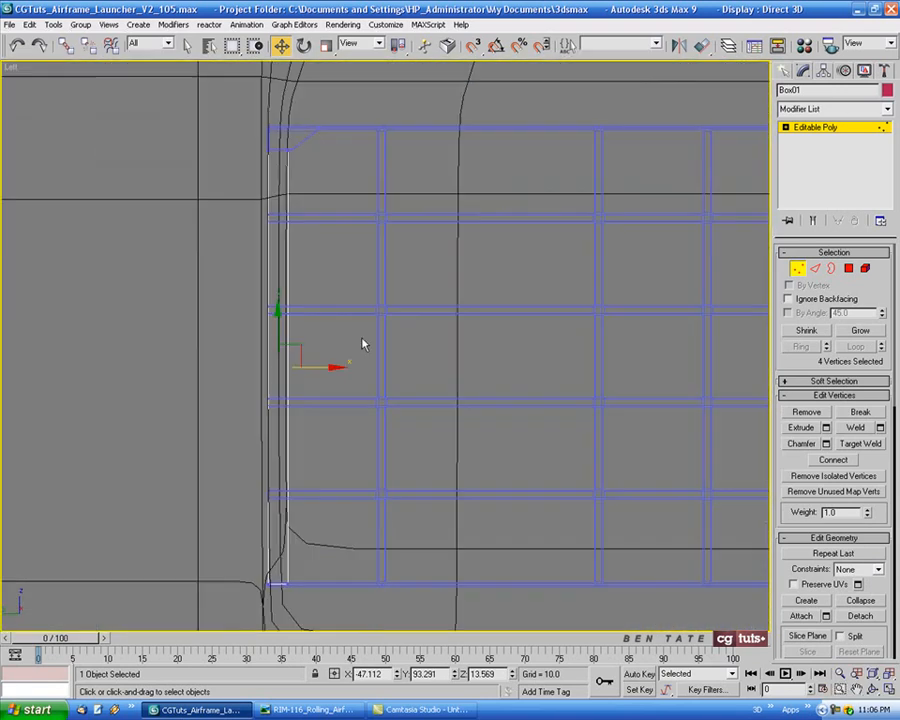
{"action": "middle_click_drag", "start_coordinate": [386, 187], "coordinate": [392, 182]}
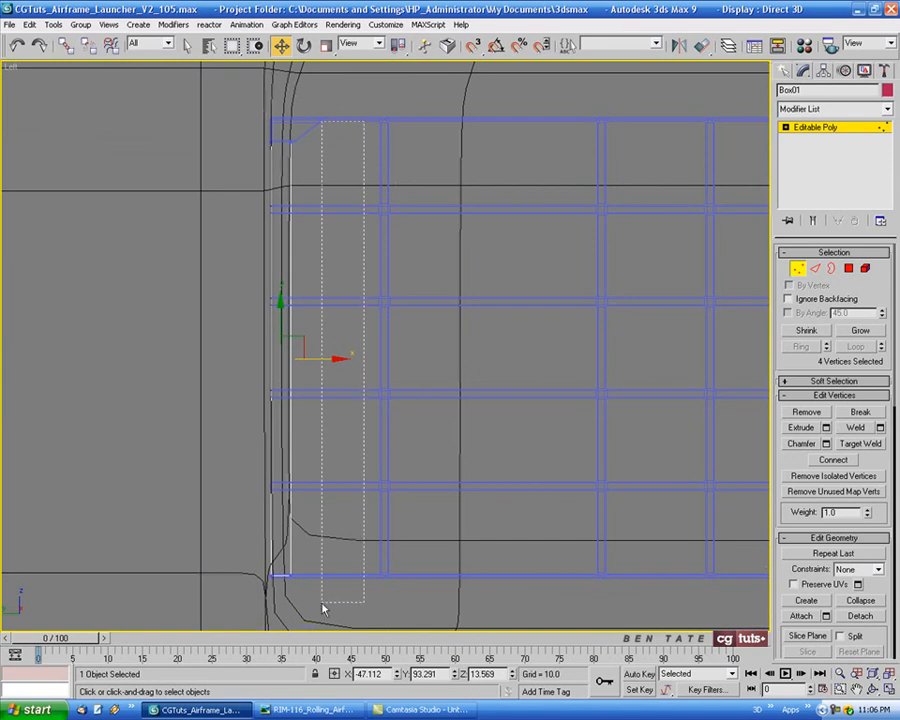
{"action": "left_click_drag", "start_coordinate": [323, 608], "coordinate": [287, 668]}
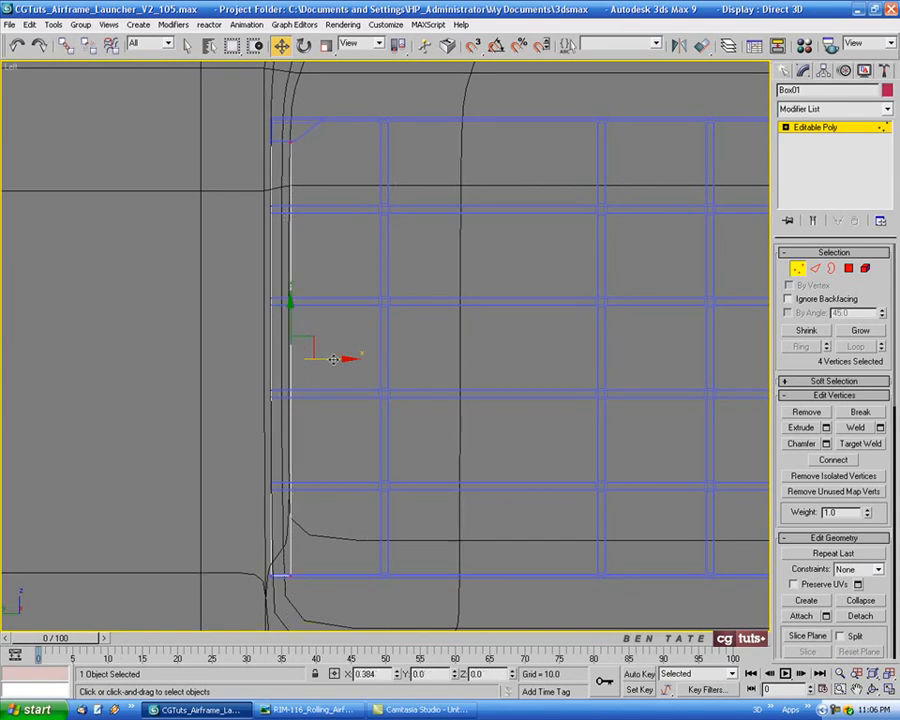
{"action": "left_click_drag", "start_coordinate": [334, 357], "coordinate": [337, 359]}
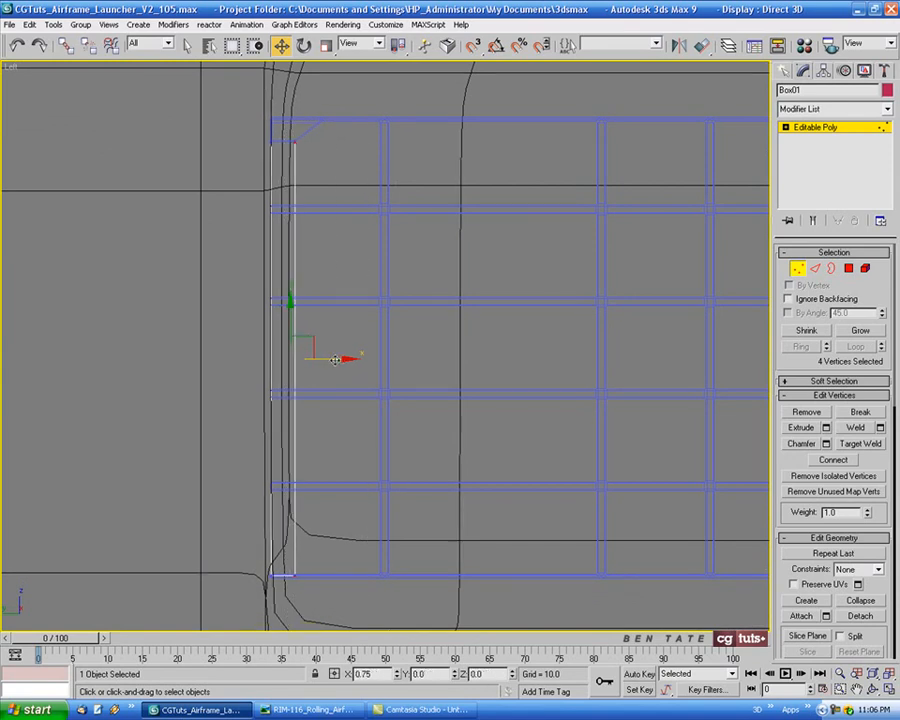
Examine the widened strip's fit against the corner bracket in the Perspective view with edge lines displayed
{"action": "key", "text": "alt+w"}
{"action": "right_click", "coordinate": [578, 428]}
{"action": "key", "text": "alt+w"}
{"action": "middle_click_drag", "start_coordinate": [568, 445], "coordinate": [552, 436], "text": "alt"}
{"action": "middle_click_drag", "start_coordinate": [451, 245], "coordinate": [455, 434]}
{"action": "scroll", "coordinate": [420, 366], "scroll_direction": "up", "scroll_amount": 5}
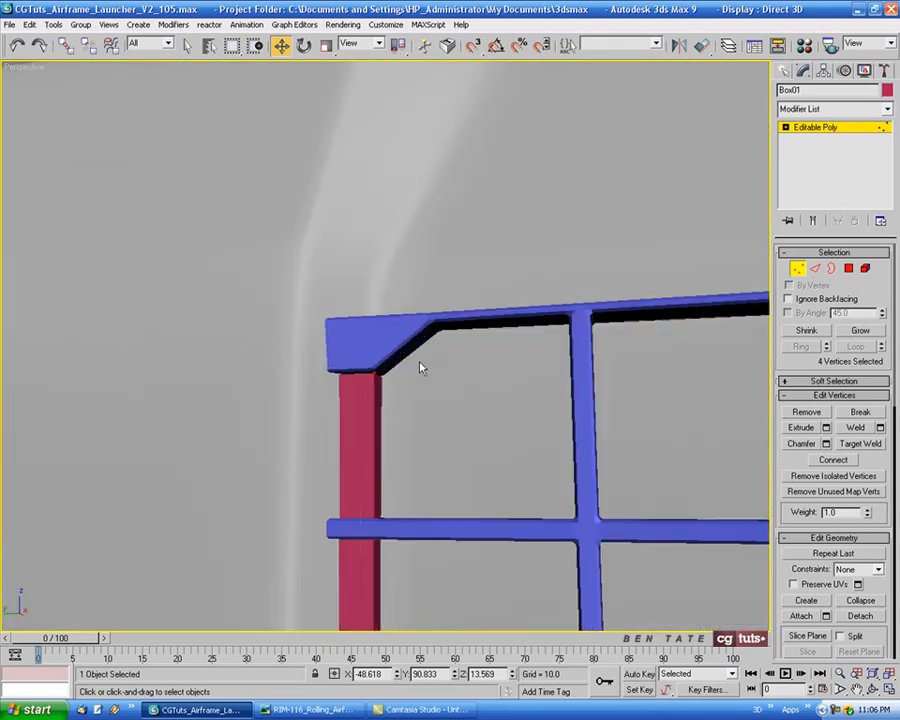
{"action": "key", "text": "F4"}
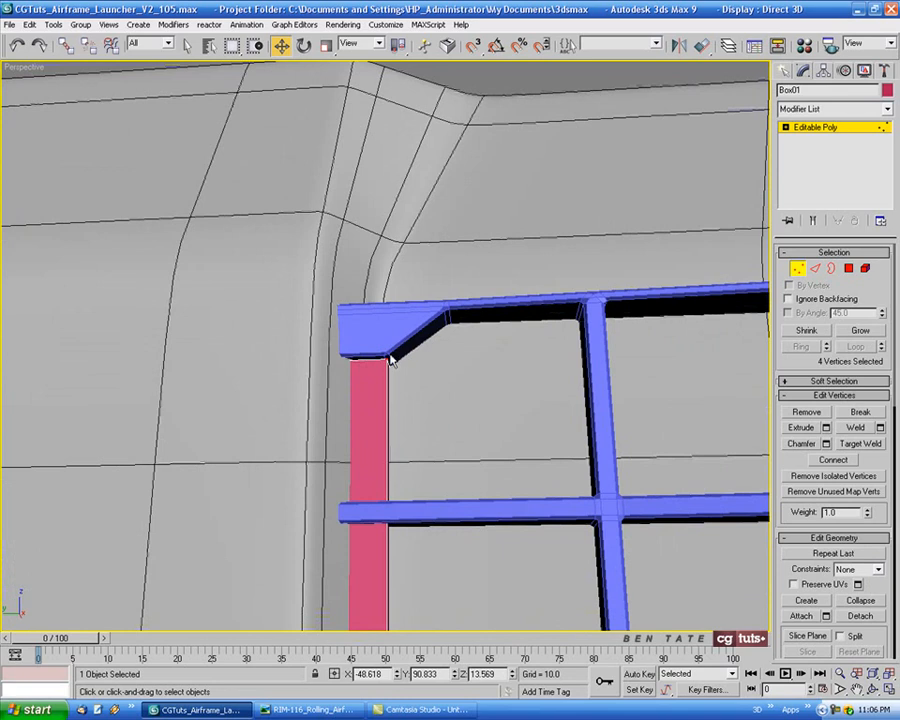
{"action": "middle_click_drag", "start_coordinate": [387, 358], "coordinate": [412, 396]}
{"action": "scroll", "coordinate": [411, 298], "scroll_direction": "down", "scroll_amount": 4}
{"action": "middle_click_drag", "start_coordinate": [472, 508], "coordinate": [461, 346]}
Select the two outward-facing vertical edges of the crimson strip in the Perspective view as wireframe
{"action": "left_click", "coordinate": [814, 272]}
{"action": "middle_click_drag", "start_coordinate": [431, 300], "coordinate": [422, 315], "text": "alt"}
{"action": "key", "text": "alt+w"}
{"action": "middle_click_drag", "start_coordinate": [206, 498], "coordinate": [216, 491]}
{"action": "middle_click_drag", "start_coordinate": [221, 234], "coordinate": [271, 272]}
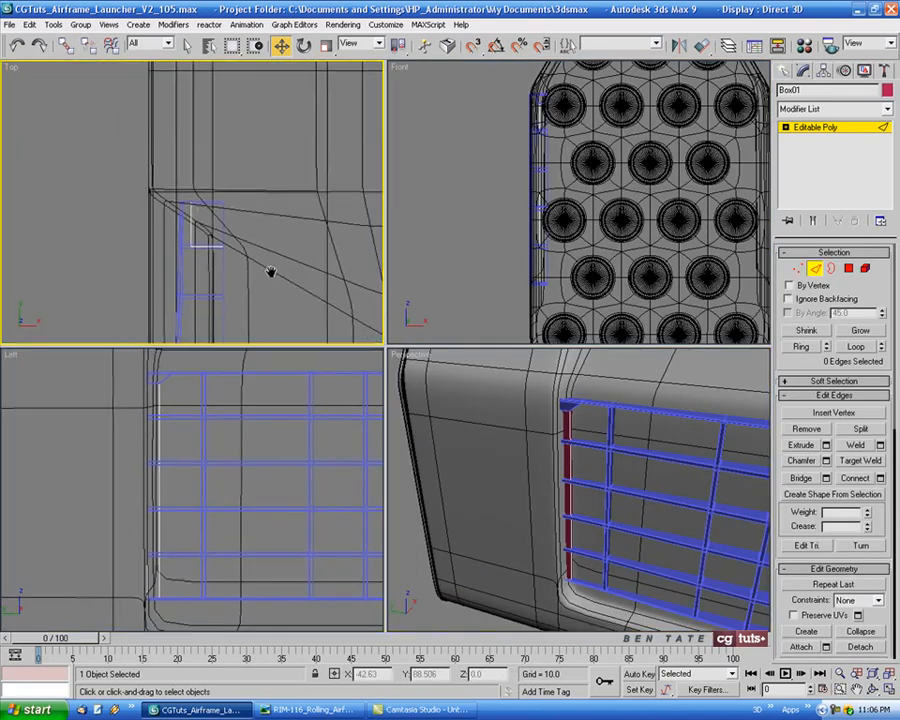
{"action": "middle_click", "coordinate": [615, 492]}
{"action": "key", "text": "alt+w"}
{"action": "key", "text": "F3"}
{"action": "scroll", "coordinate": [417, 291], "scroll_direction": "up", "scroll_amount": 3}
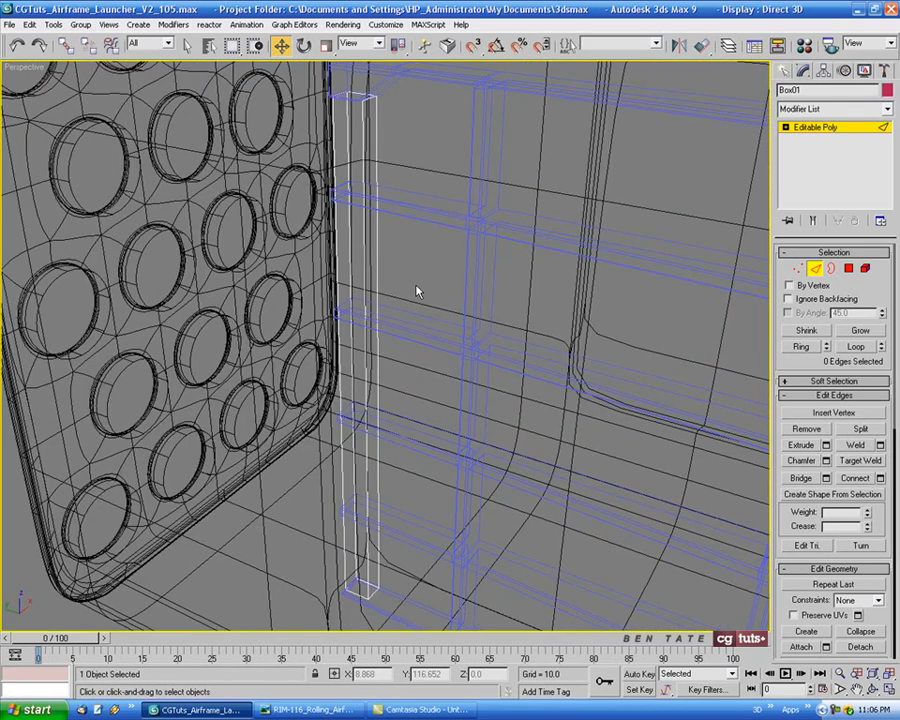
{"action": "middle_click_drag", "start_coordinate": [417, 291], "coordinate": [381, 238], "text": "alt"}
{"action": "left_click", "coordinate": [381, 238]}
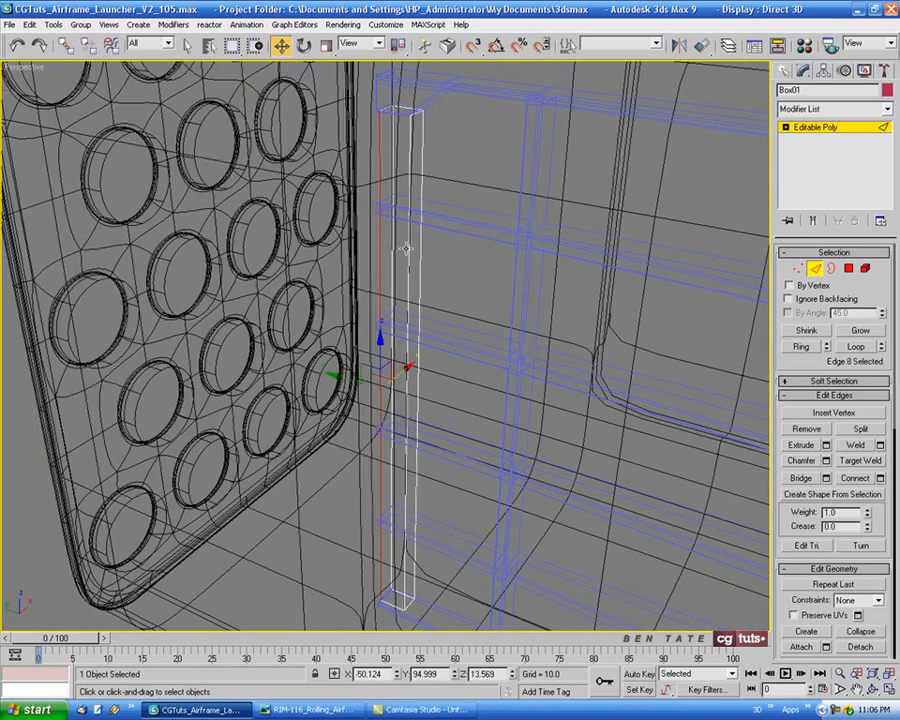
{"action": "left_click", "coordinate": [409, 249]}
Chamfer the crimson end strip's two outward-facing vertical edges by a small amount, checking the result shaded in the Perspective view
{"action": "mouse_move", "coordinate": [470, 356]}
{"action": "middle_mouse_down", "text": "alt"}
{"action": "mouse_move", "coordinate": [485, 347]}
{"action": "mouse_move", "coordinate": [440, 293]}
{"action": "middle_mouse_up", "text": "alt"}
{"action": "key", "text": "F3"}
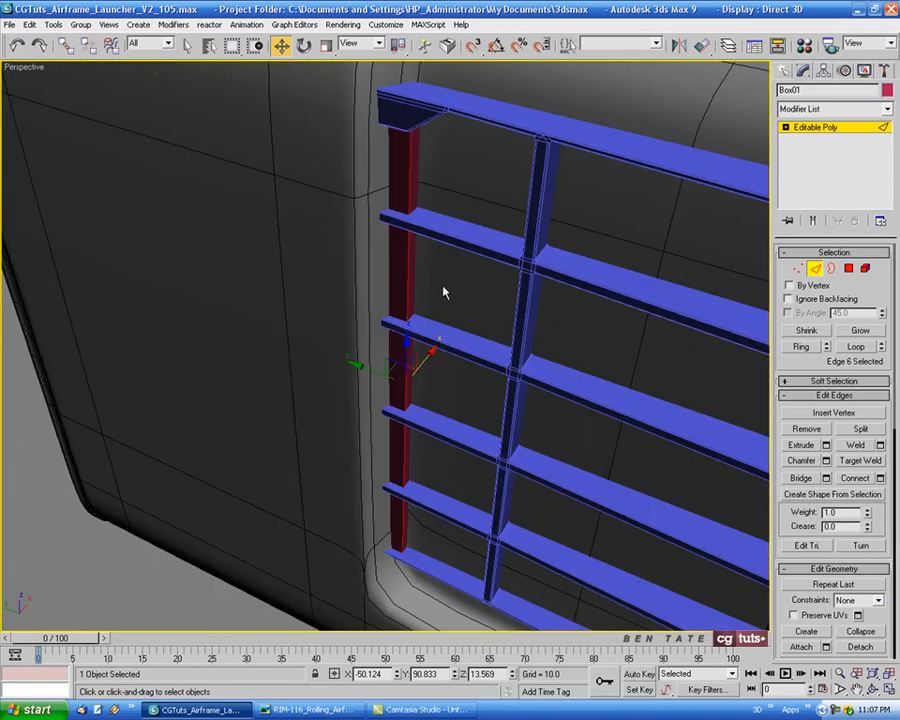
{"action": "middle_click_drag", "start_coordinate": [410, 256], "coordinate": [448, 338], "text": "alt"}
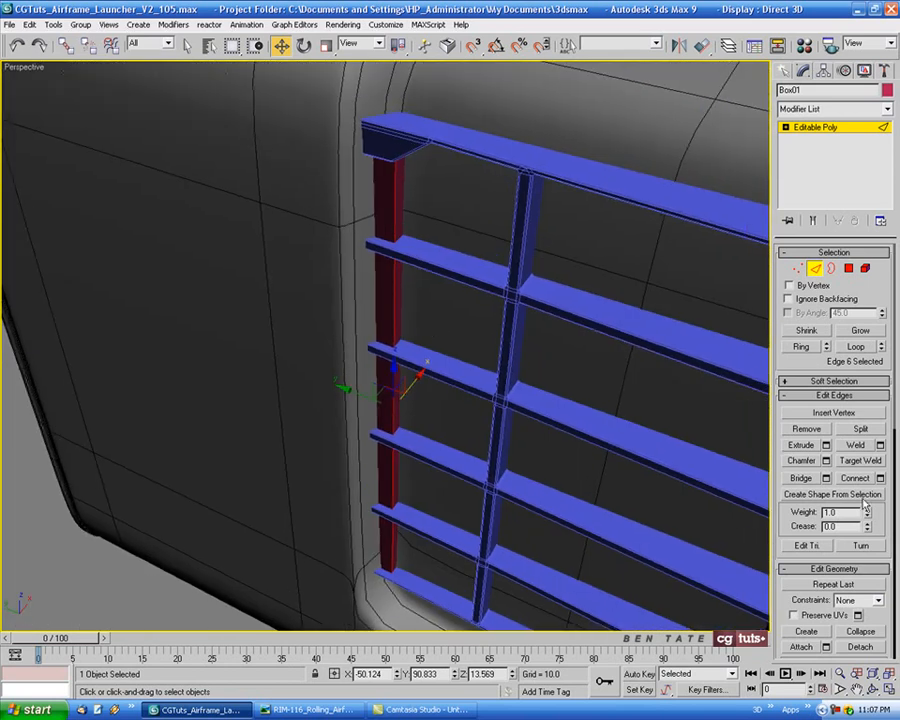
{"action": "left_click", "coordinate": [826, 461]}
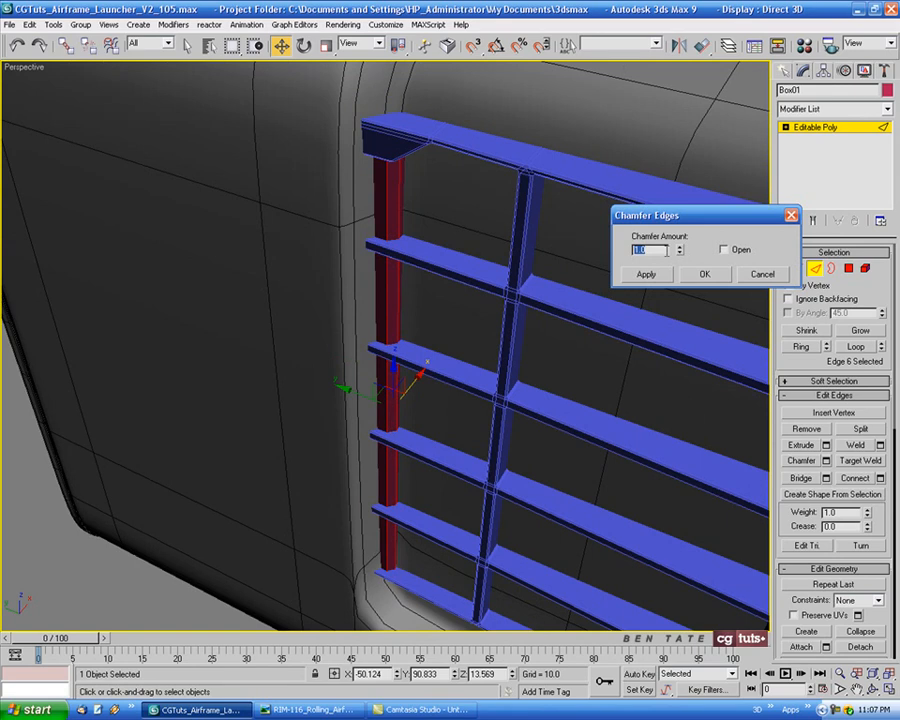
{"action": "key", "text": "Return"}
{"action": "left_click", "coordinate": [700, 274]}
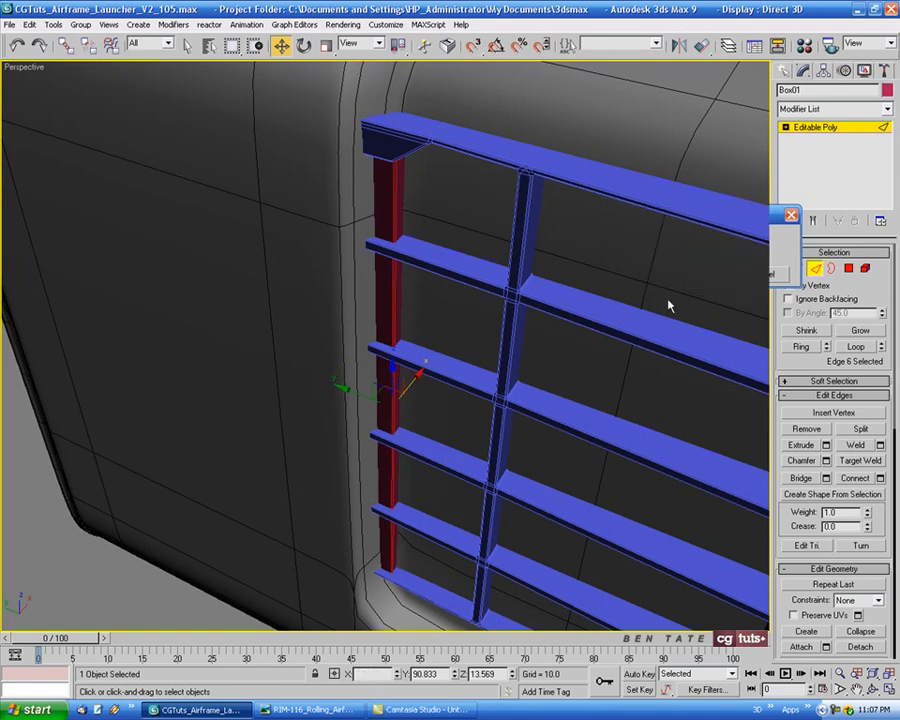
Leave edge editing and mirror the whole end strip along X as a copy in the Left view
{"action": "middle_click_drag", "start_coordinate": [660, 298], "coordinate": [313, 267], "text": "alt"}
{"action": "scroll", "coordinate": [571, 303], "scroll_direction": "down", "scroll_amount": 5}
{"action": "key", "text": "alt+w"}
{"action": "key", "text": "alt+w"}
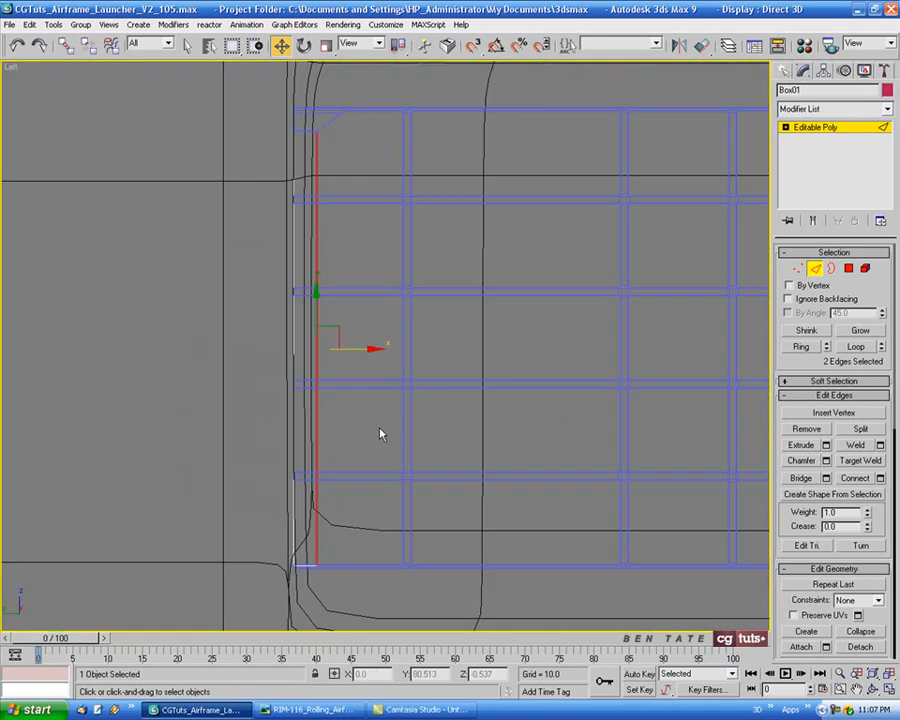
{"action": "scroll", "coordinate": [400, 420], "scroll_direction": "down", "scroll_amount": 4}
{"action": "left_click", "coordinate": [816, 268]}
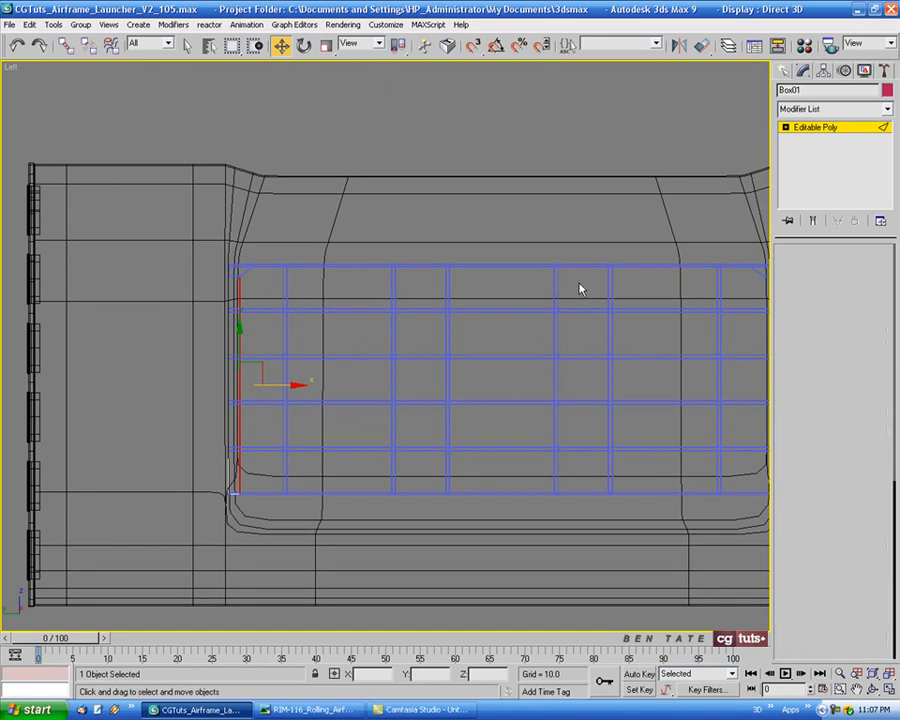
{"action": "middle_click_drag", "start_coordinate": [527, 262], "coordinate": [482, 262]}
{"action": "left_click", "coordinate": [679, 45]}
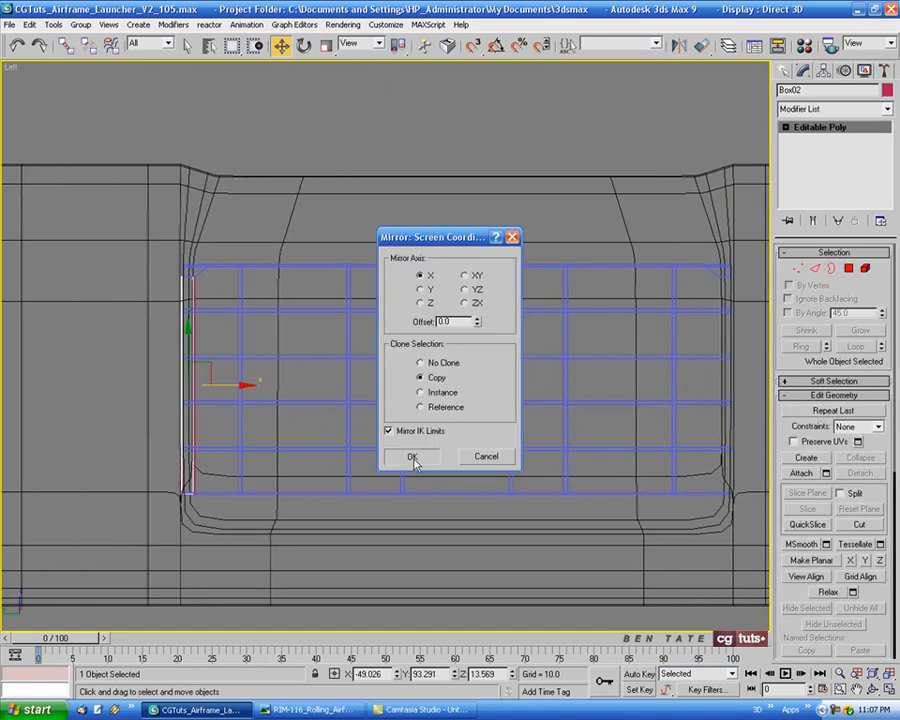
{"action": "left_click", "coordinate": [412, 457]}
Move the mirrored strip along the grid to its opposite end, at about Y -93.31, aligned under the corner bracket
{"action": "left_click_drag", "start_coordinate": [259, 386], "coordinate": [765, 415]}
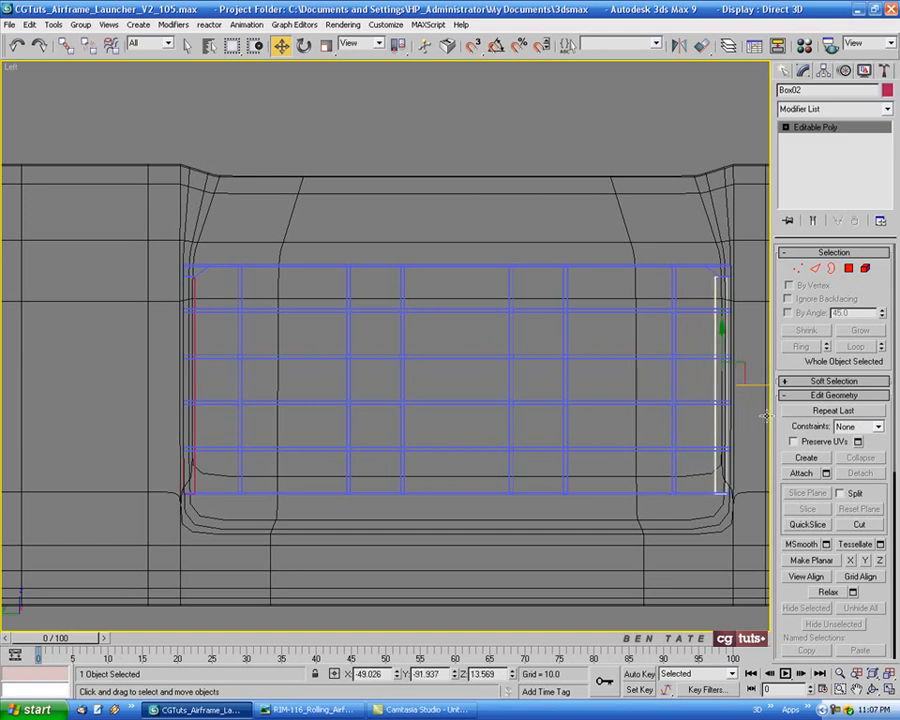
{"action": "middle_click_drag", "start_coordinate": [727, 297], "coordinate": [458, 247]}
{"action": "scroll", "coordinate": [620, 290], "scroll_direction": "up", "scroll_amount": 5}
{"action": "left_click_drag", "start_coordinate": [505, 510], "coordinate": [516, 510]}
Examine both end strips' fit against the rib grid and recess in the Perspective and Left views
{"action": "key", "text": "alt+w"}
{"action": "right_click", "coordinate": [697, 513]}
{"action": "middle_click_drag", "start_coordinate": [566, 502], "coordinate": [628, 494], "text": "alt"}
{"action": "key", "text": "alt+w"}
{"action": "middle_click_drag", "start_coordinate": [635, 498], "coordinate": [490, 482], "text": "alt"}
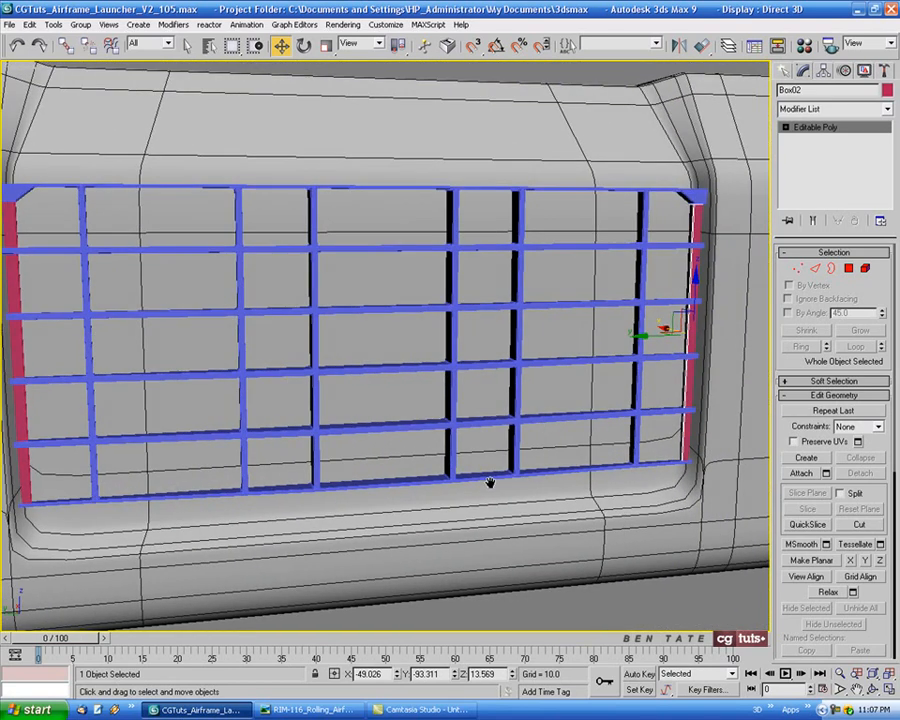
{"action": "key", "text": "alt+w"}
{"action": "right_click", "coordinate": [263, 449]}
{"action": "key", "text": "alt+w"}
{"action": "middle_click_drag", "start_coordinate": [305, 437], "coordinate": [569, 310]}
{"action": "scroll", "coordinate": [317, 433], "scroll_direction": "down", "scroll_amount": 3}
{"action": "middle_click_drag", "start_coordinate": [462, 362], "coordinate": [496, 392]}
{"action": "scroll", "coordinate": [543, 364], "scroll_direction": "down", "scroll_amount": 3}
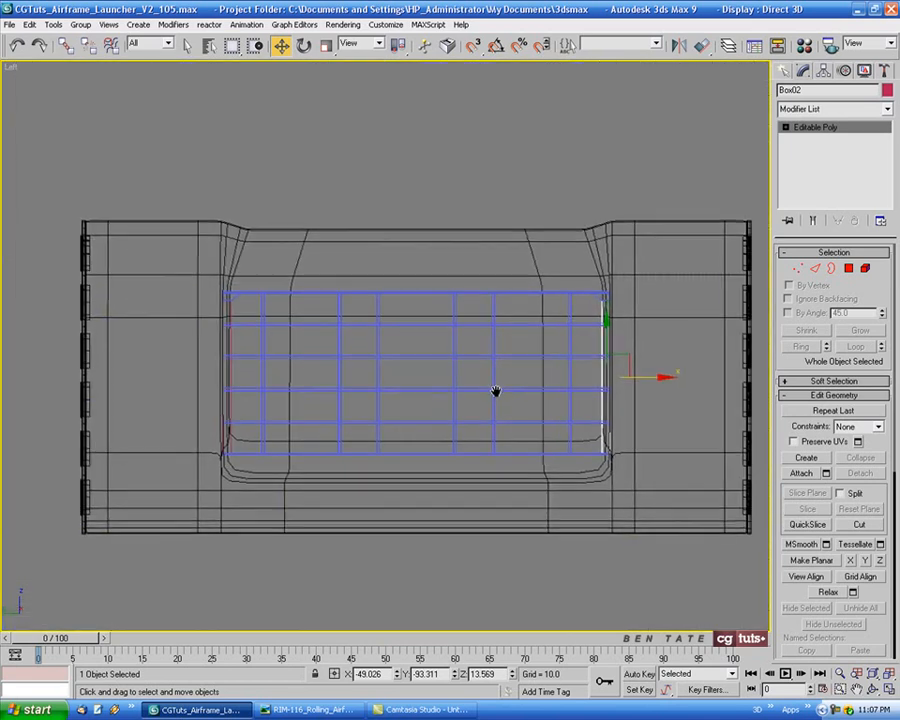
Select the launcher body together with the grid pieces and strips in the Perspective view and set their object color to black
{"action": "key", "text": "alt+w"}
{"action": "right_click", "coordinate": [552, 487]}
{"action": "key", "text": "alt+w"}
{"action": "middle_click_drag", "start_coordinate": [494, 466], "coordinate": [564, 453], "text": "alt"}
{"action": "scroll", "coordinate": [557, 433], "scroll_direction": "down", "scroll_amount": 3}
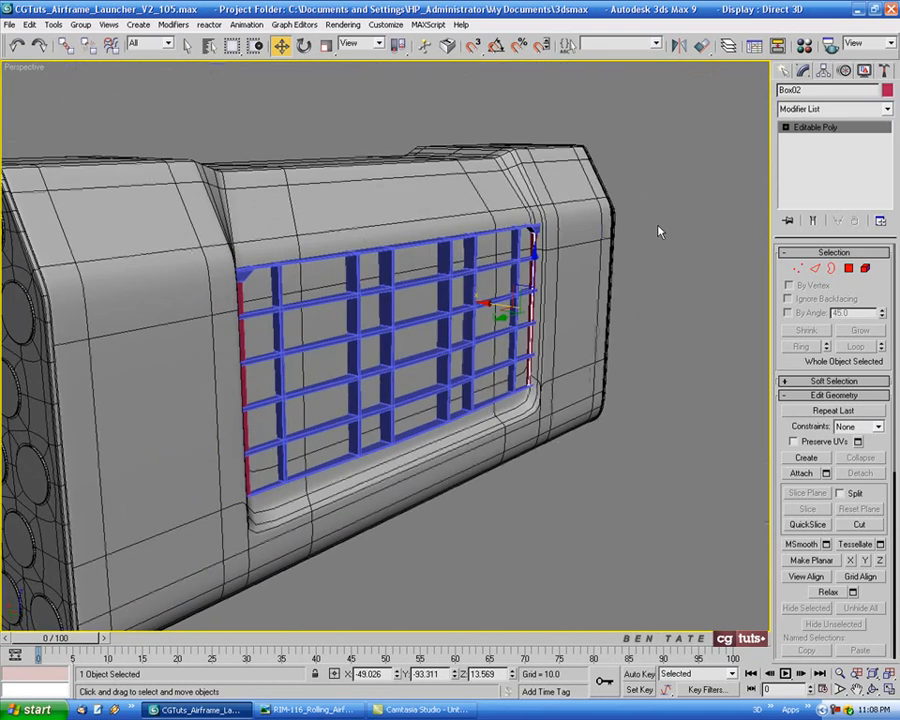
{"action": "left_click_drag", "start_coordinate": [669, 177], "coordinate": [170, 540]}
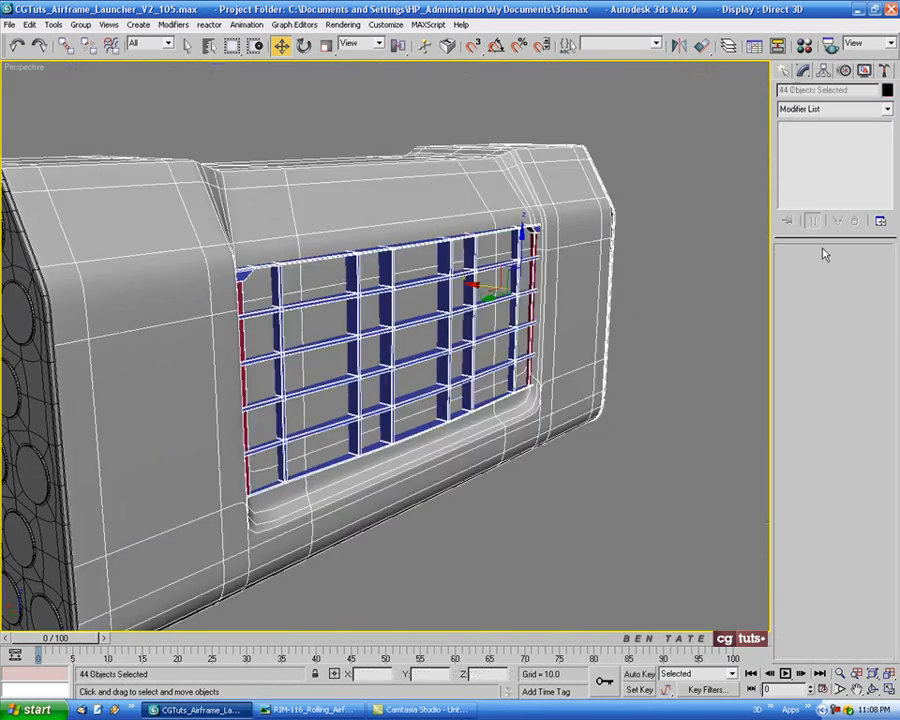
{"action": "left_click", "coordinate": [887, 90]}
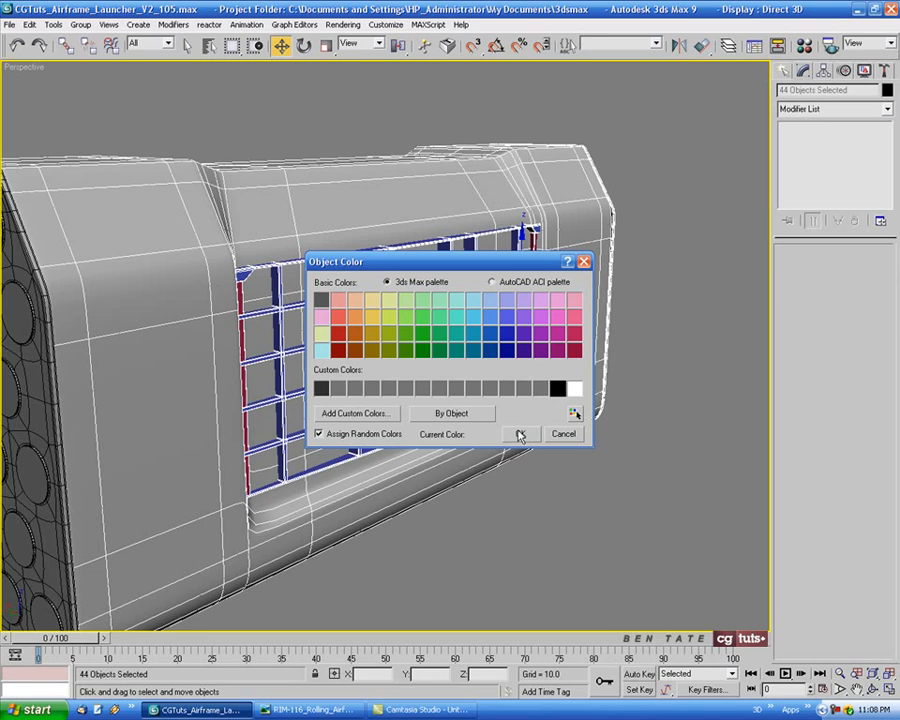
{"action": "left_click", "coordinate": [519, 433]}
Assign the 01 - Default material to the selected launcher and grid objects, and clear the selection
{"action": "key", "text": "m"}
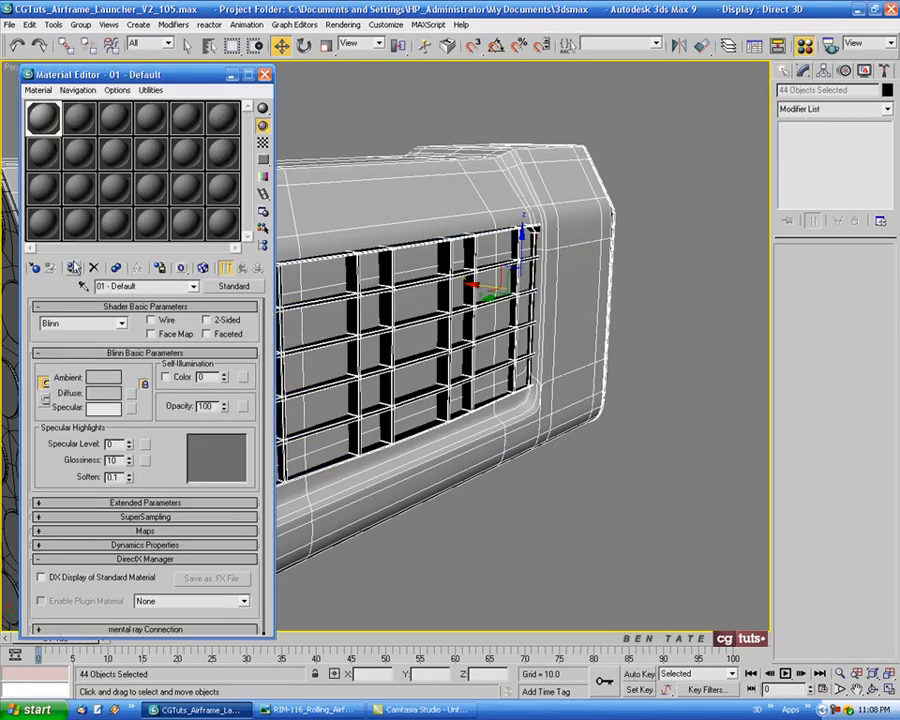
{"action": "left_click", "coordinate": [265, 75]}
{"action": "left_click", "coordinate": [385, 118]}
Hide the edge lines and compare the shaded grid with the ribs and bolts in the RIM-116 reference photo in Windows Picture and Fax Viewer
{"action": "middle_click_drag", "start_coordinate": [527, 284], "coordinate": [501, 314], "text": "alt"}
{"action": "key", "text": "F4"}
{"action": "scroll", "coordinate": [538, 305], "scroll_direction": "down", "scroll_amount": 3}
{"action": "scroll", "coordinate": [531, 310], "scroll_direction": "up", "scroll_amount": 5}
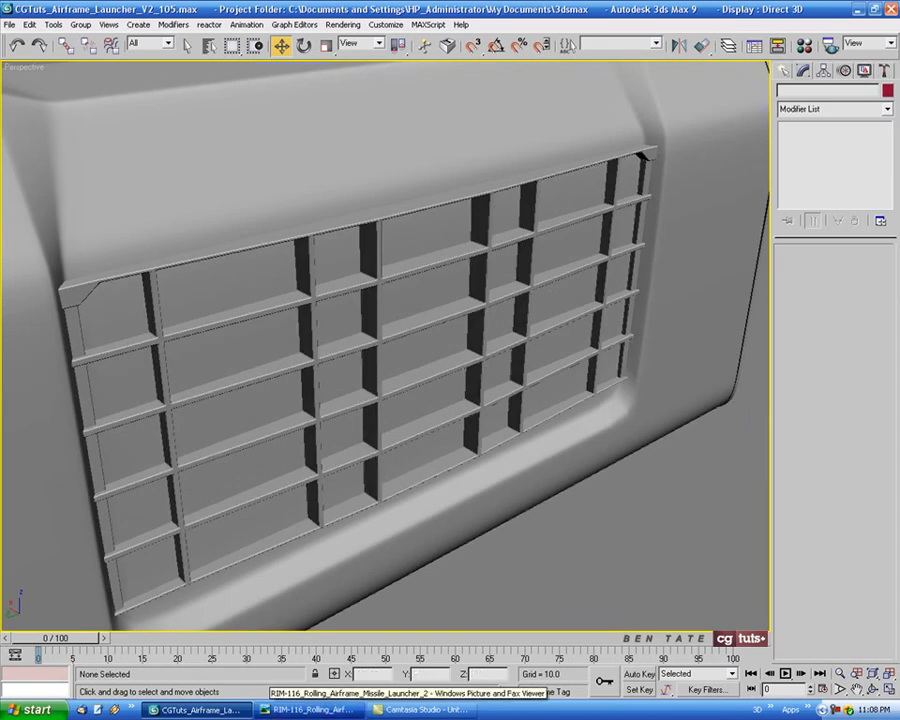
{"action": "left_click", "coordinate": [280, 710]}
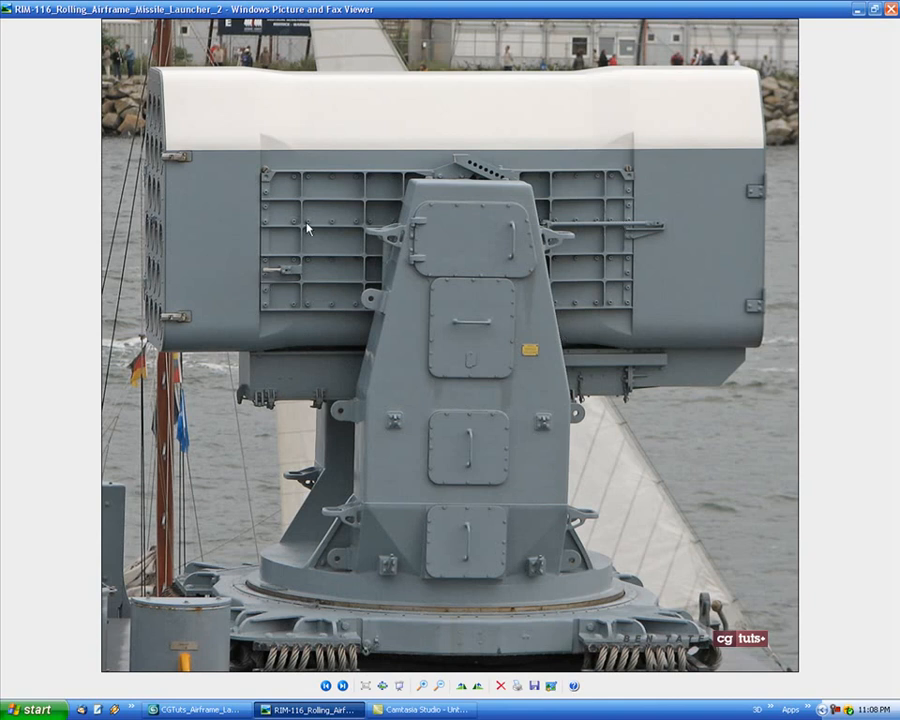
{"action": "scroll", "coordinate": [273, 224], "scroll_direction": "up", "scroll_amount": 3}
{"action": "left_click_drag", "start_coordinate": [330, 307], "coordinate": [277, 275]}
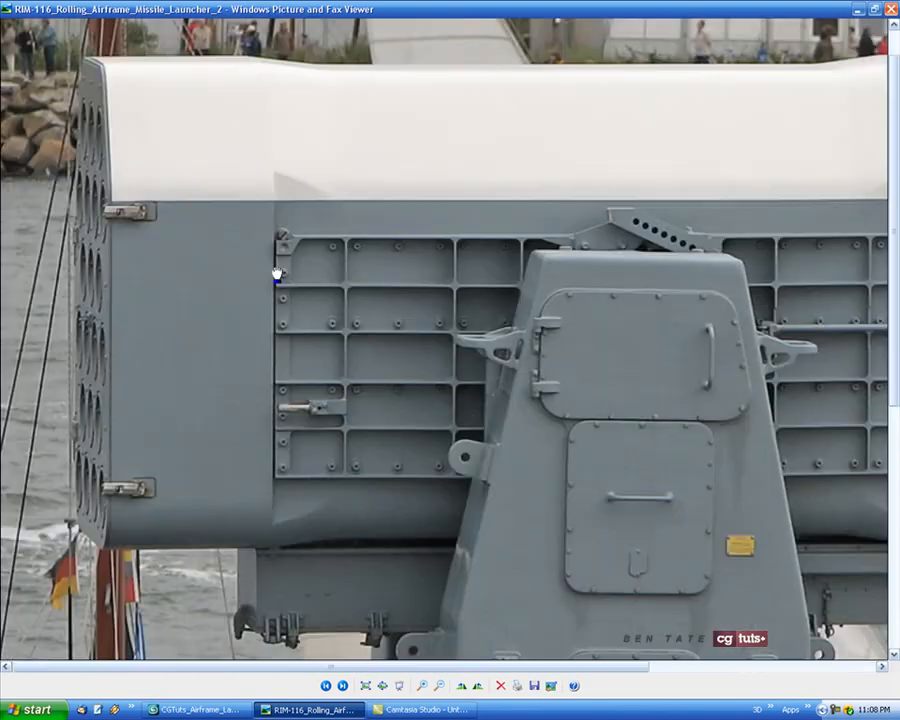
{"action": "scroll", "coordinate": [276, 272], "scroll_direction": "up", "scroll_amount": 1}
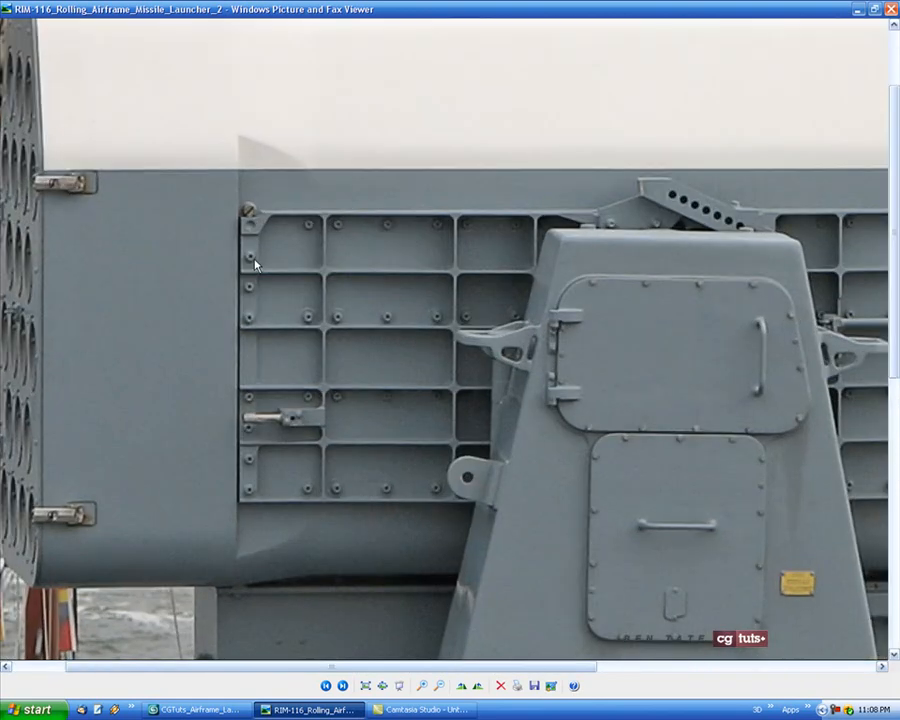
Switch back to 3ds Max, save the scene and frame the grid's front upper corner bracket in the Left view
{"action": "left_click", "coordinate": [240, 711]}
{"action": "key", "text": "alt+w"}
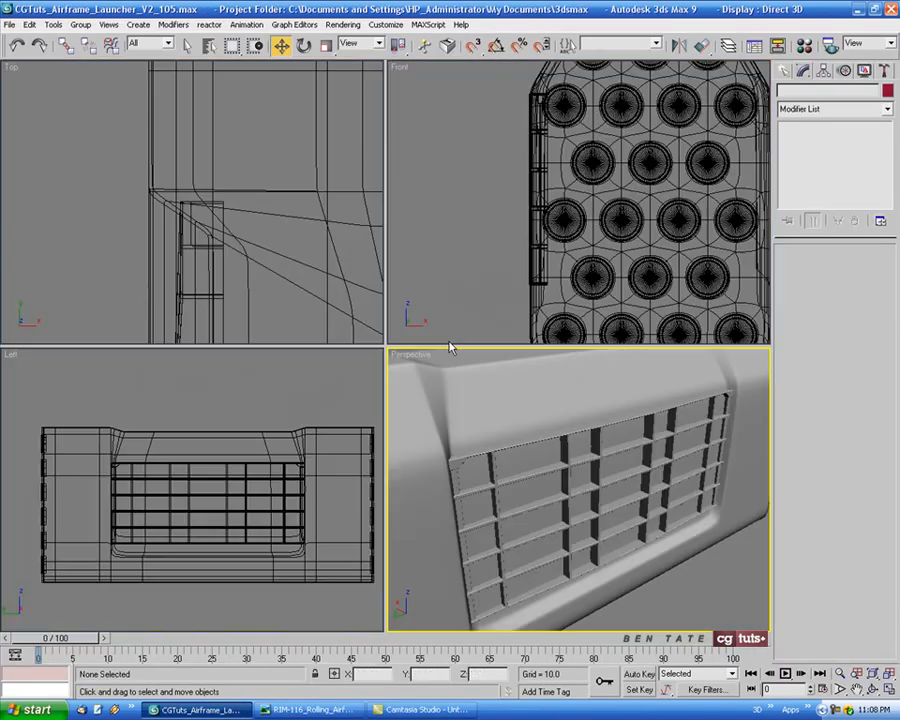
{"action": "right_click", "coordinate": [190, 508]}
{"action": "key", "text": "alt+w"}
{"action": "mouse_move", "coordinate": [221, 497]}
{"action": "middle_mouse_down"}
{"action": "mouse_move", "coordinate": [273, 485]}
{"action": "mouse_move", "coordinate": [233, 486]}
{"action": "middle_mouse_up"}
{"action": "scroll", "coordinate": [212, 312], "scroll_direction": "up", "scroll_amount": 5}
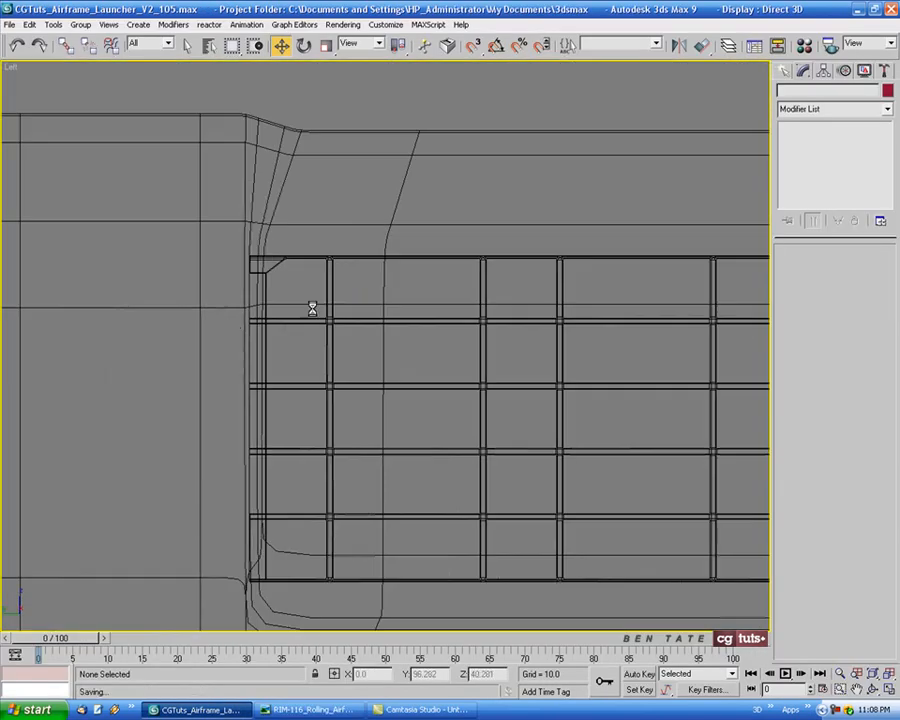
{"action": "middle_click_drag", "start_coordinate": [300, 329], "coordinate": [197, 319]}
{"action": "middle_click_drag", "start_coordinate": [275, 328], "coordinate": [360, 310]}
{"action": "scroll", "coordinate": [241, 302], "scroll_direction": "up", "scroll_amount": 5}
{"action": "scroll", "coordinate": [241, 308], "scroll_direction": "up", "scroll_amount": 6}
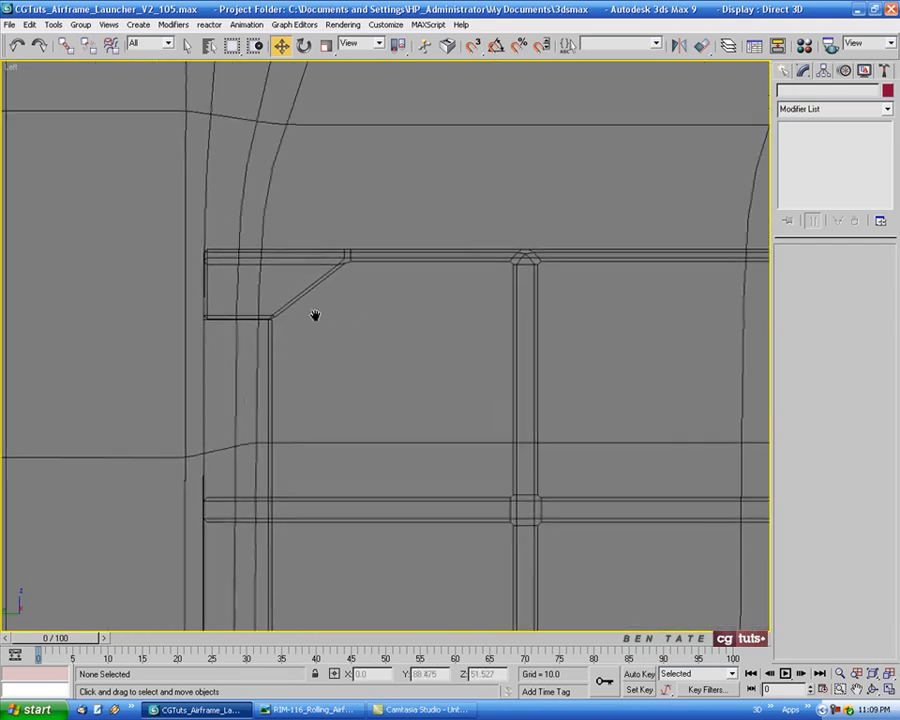